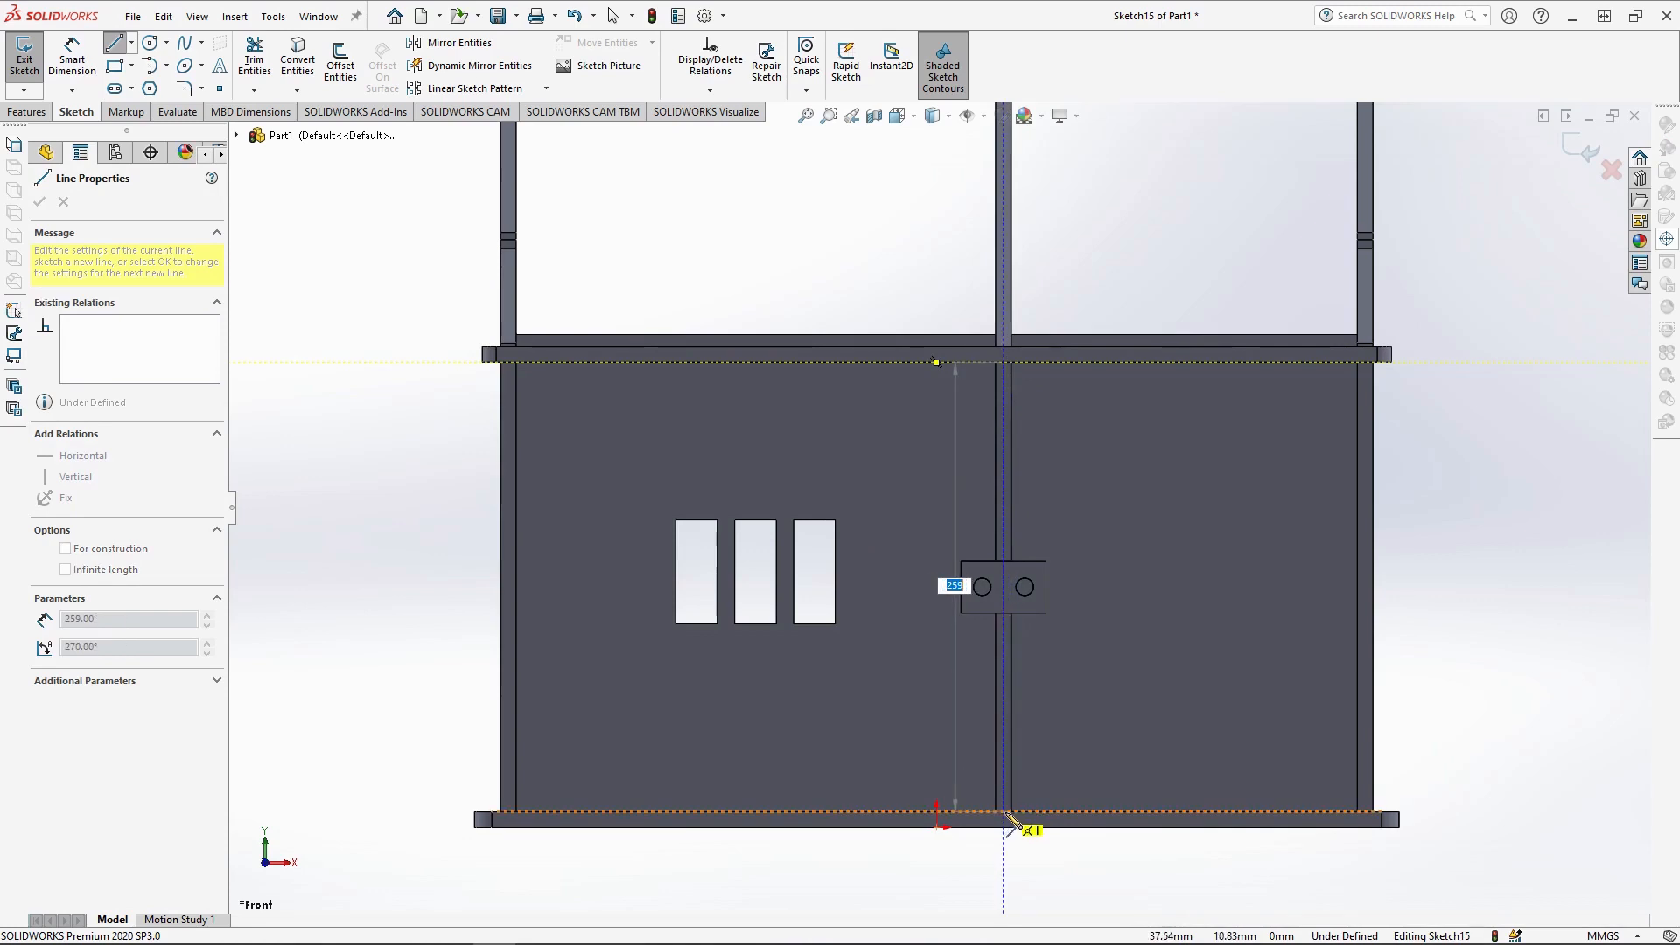
# - Draw the left wall outline's 259 mm line along the centre post, its bottom edge, and a notch 9 mm outward at mid-thickness of the base plate
pyautogui.click(1004, 811)
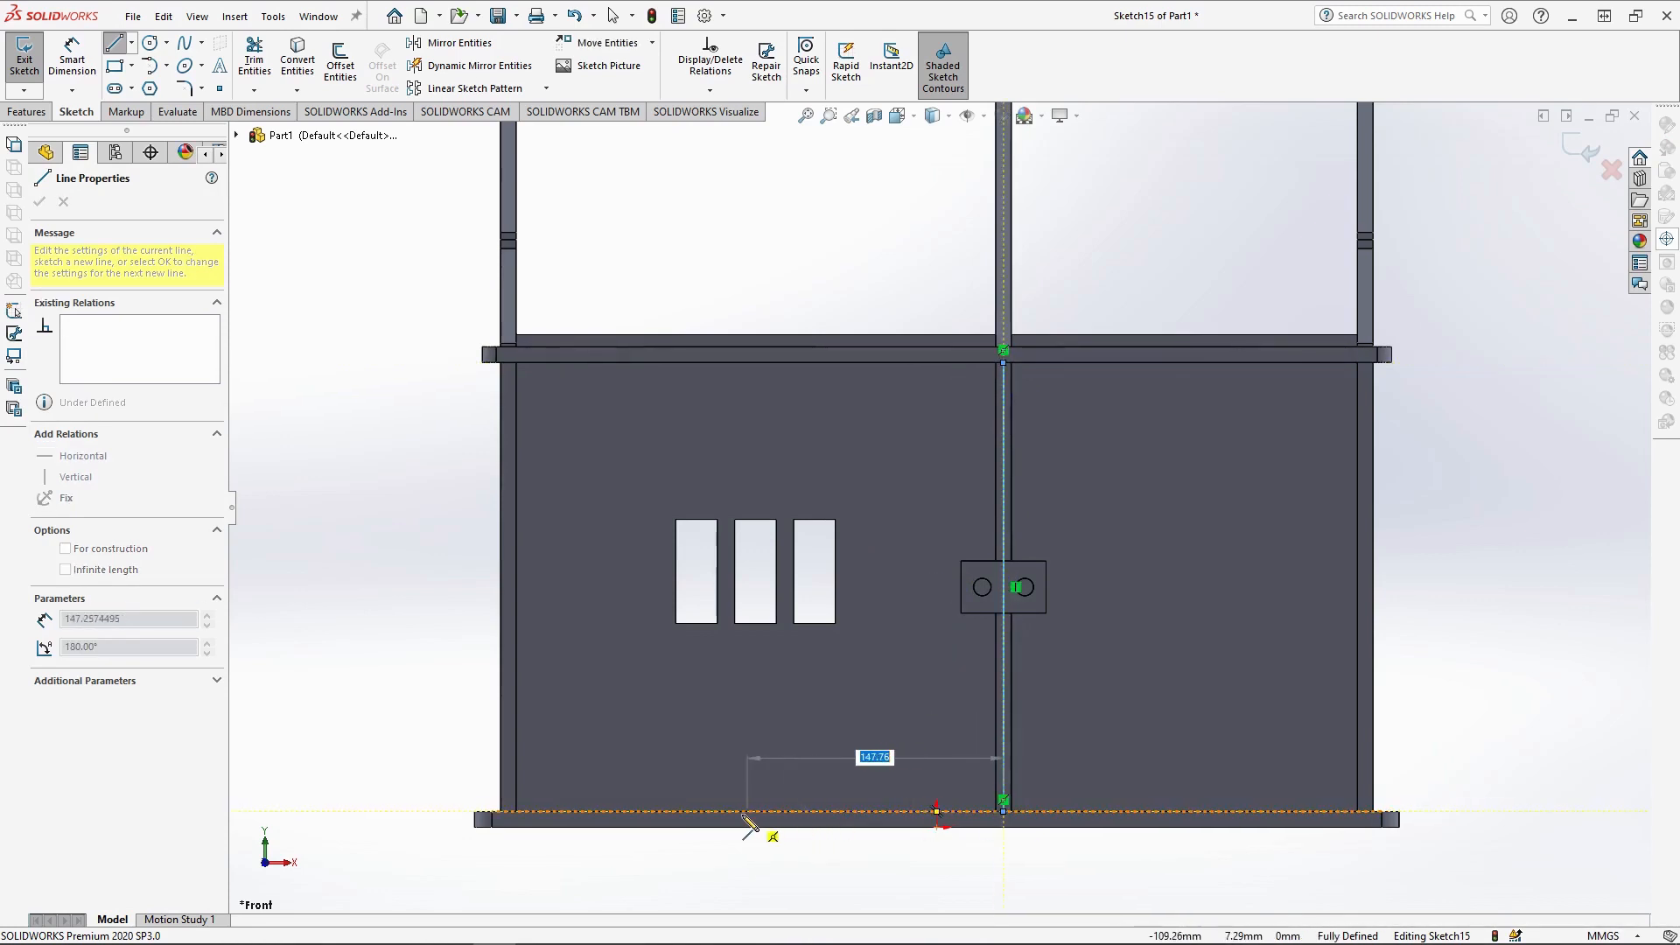
pyautogui.click(516, 812)
pyautogui.scroll(-2, 525, 831)
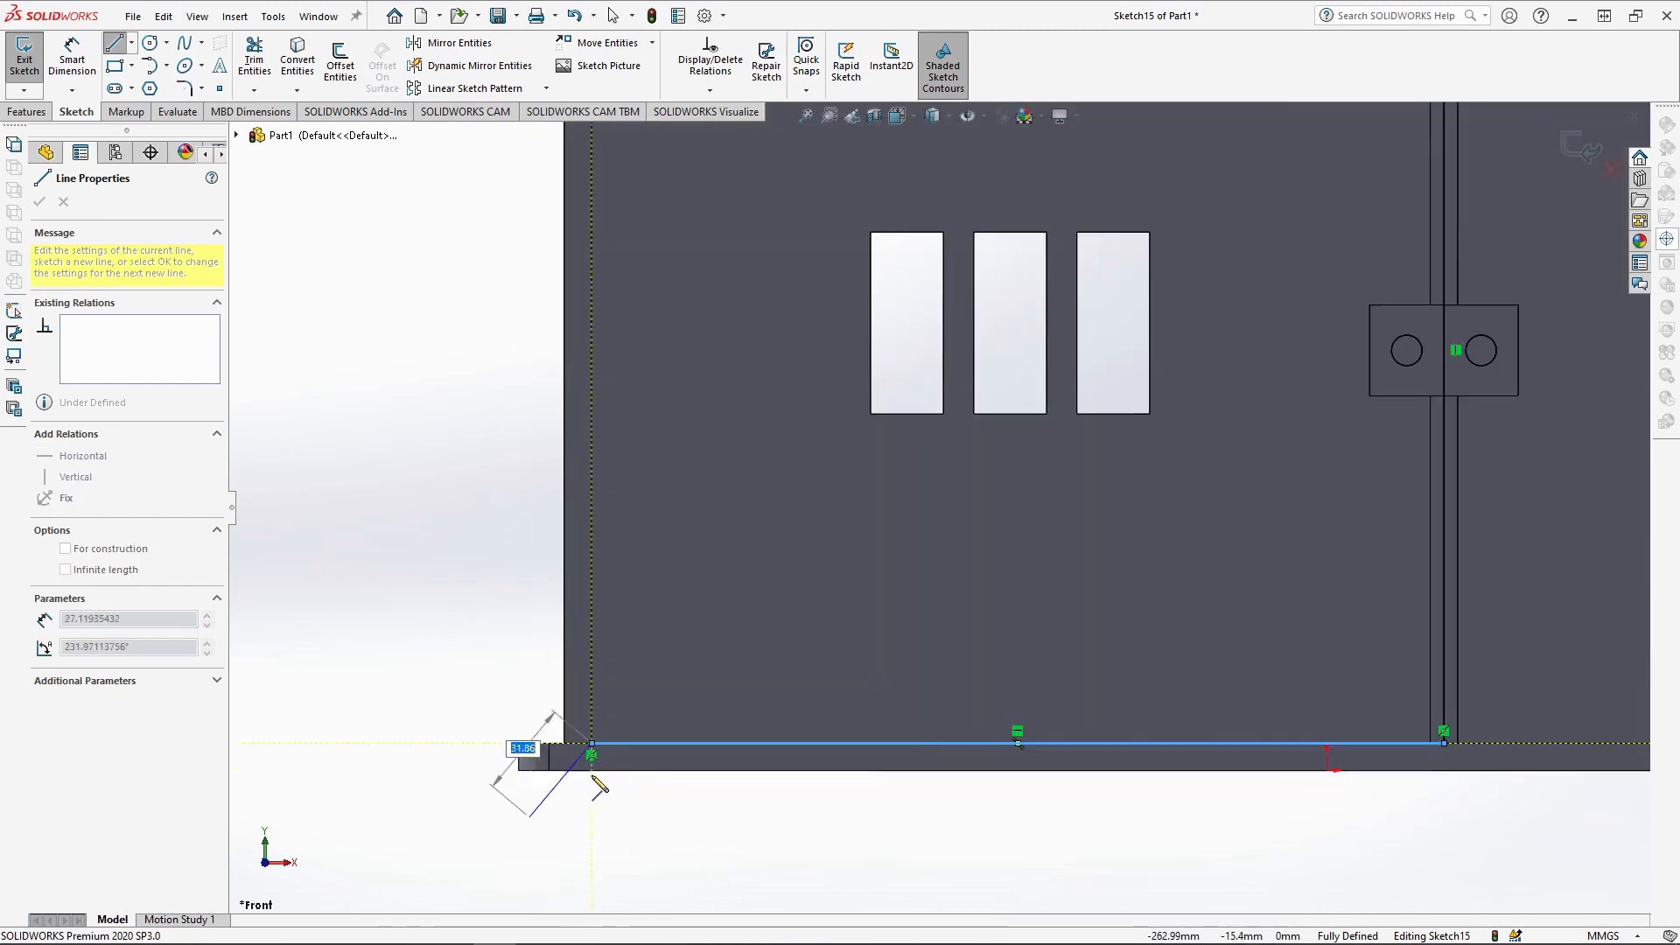
pyautogui.press('Return')
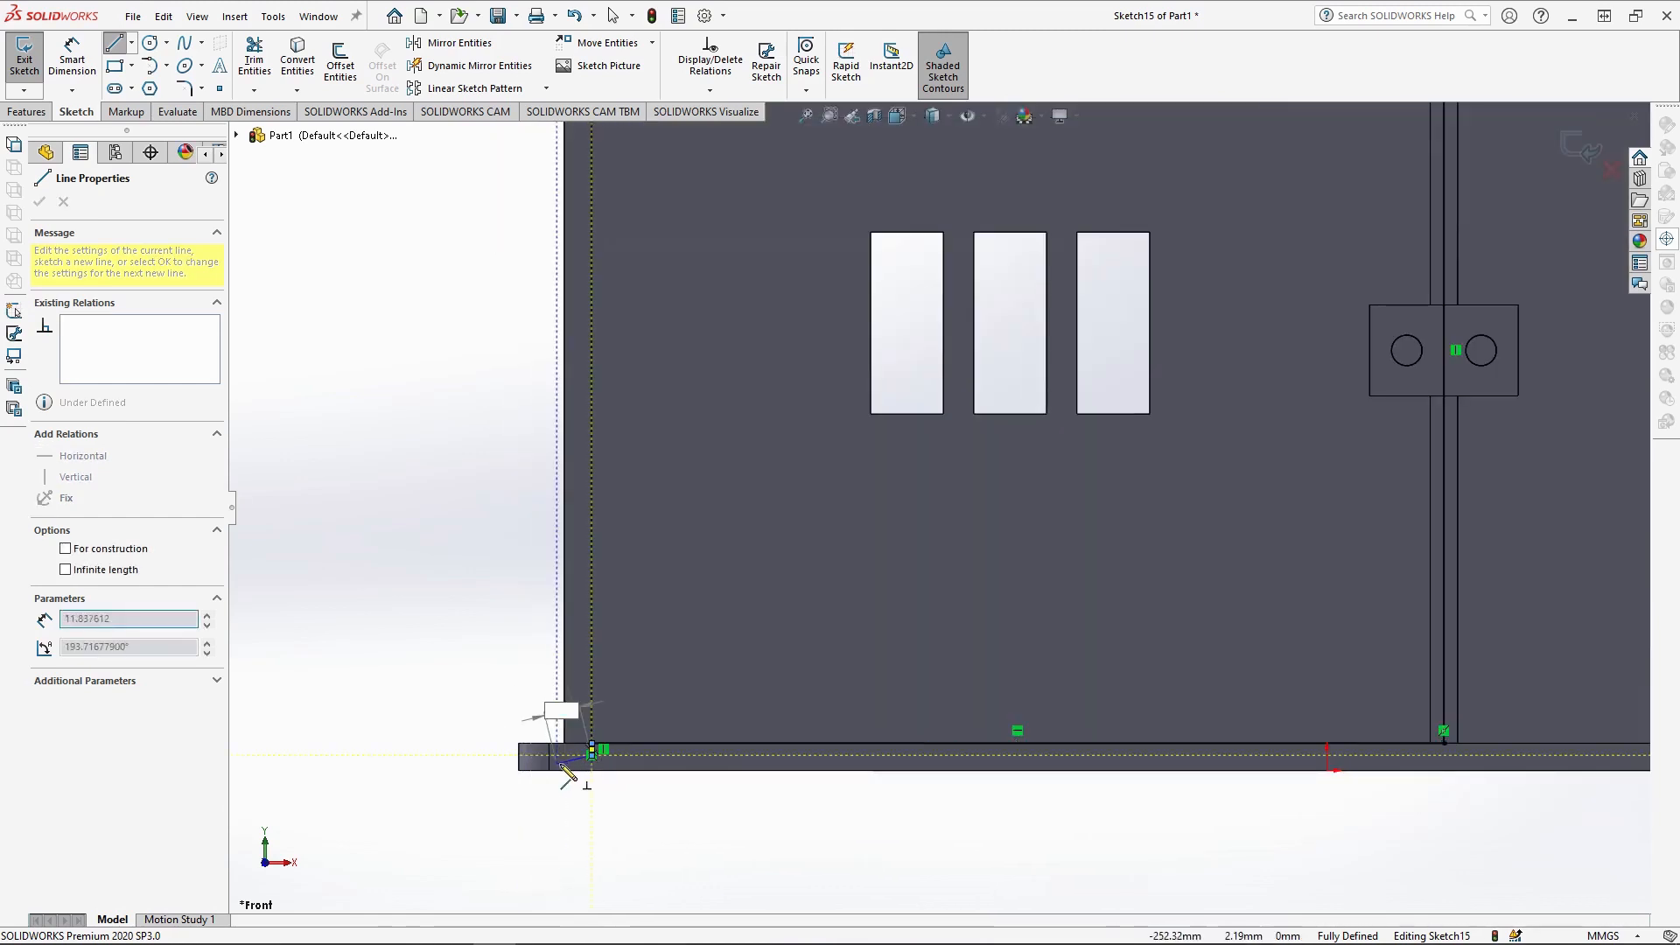
pyautogui.click(567, 755)
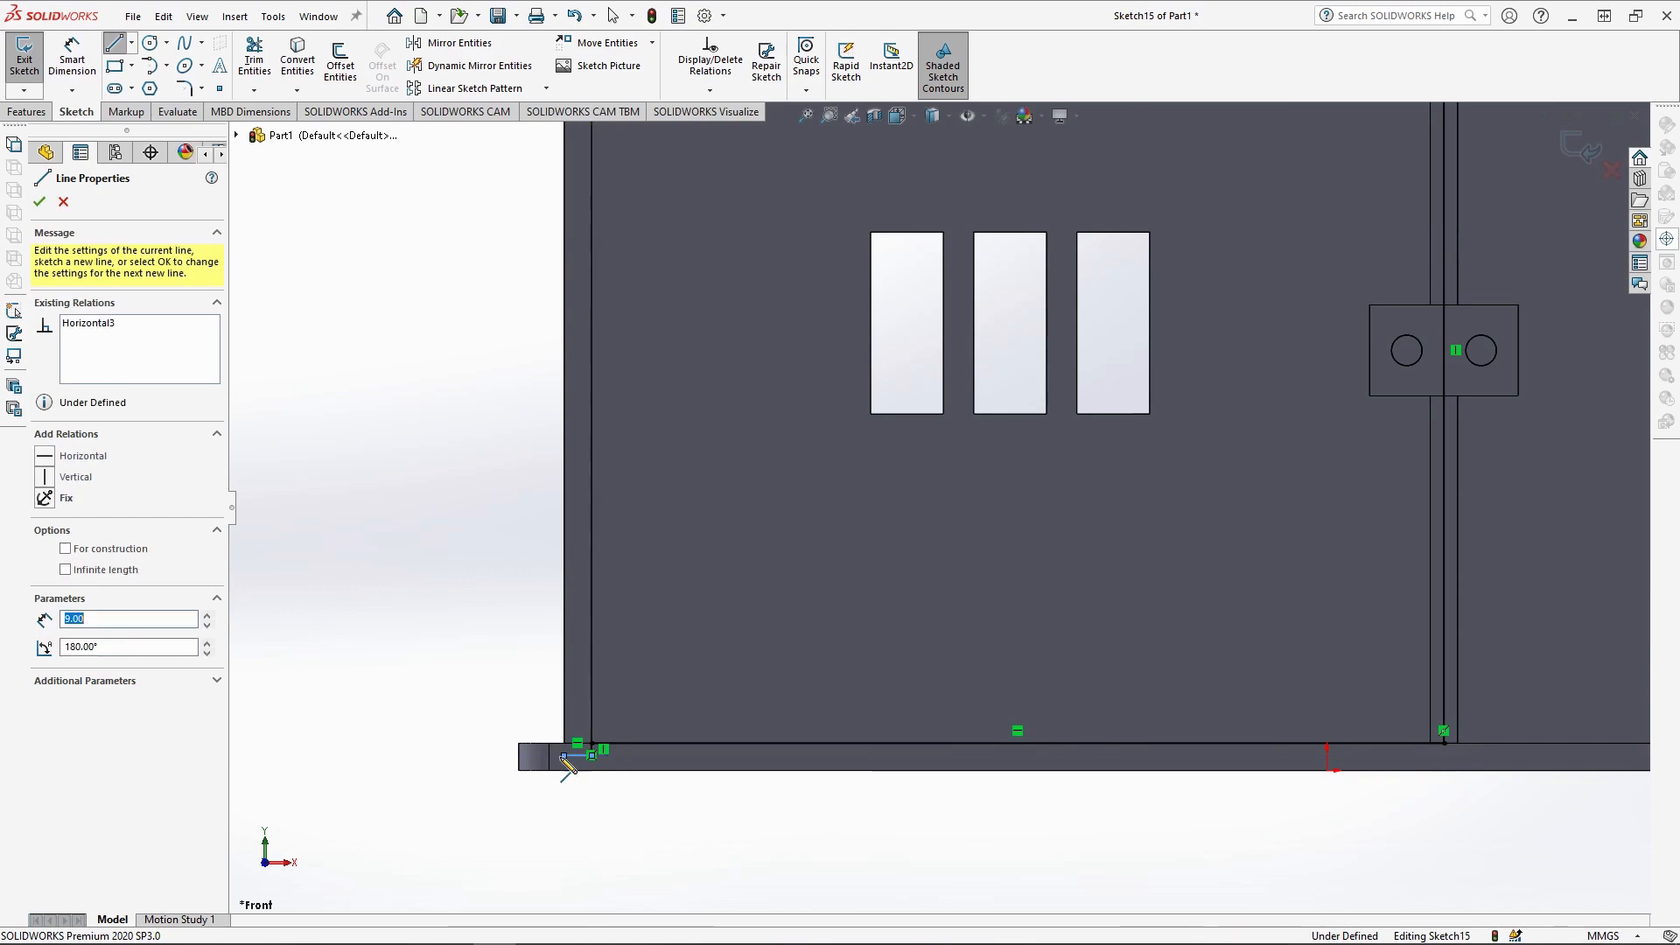
# - Continue the outline 267 mm up the outer left edge, 9 mm inward and 4 mm down to the upper plate's underside
pyautogui.scroll(3, 883, 542)
pyautogui.scroll(-3, 869, 411)
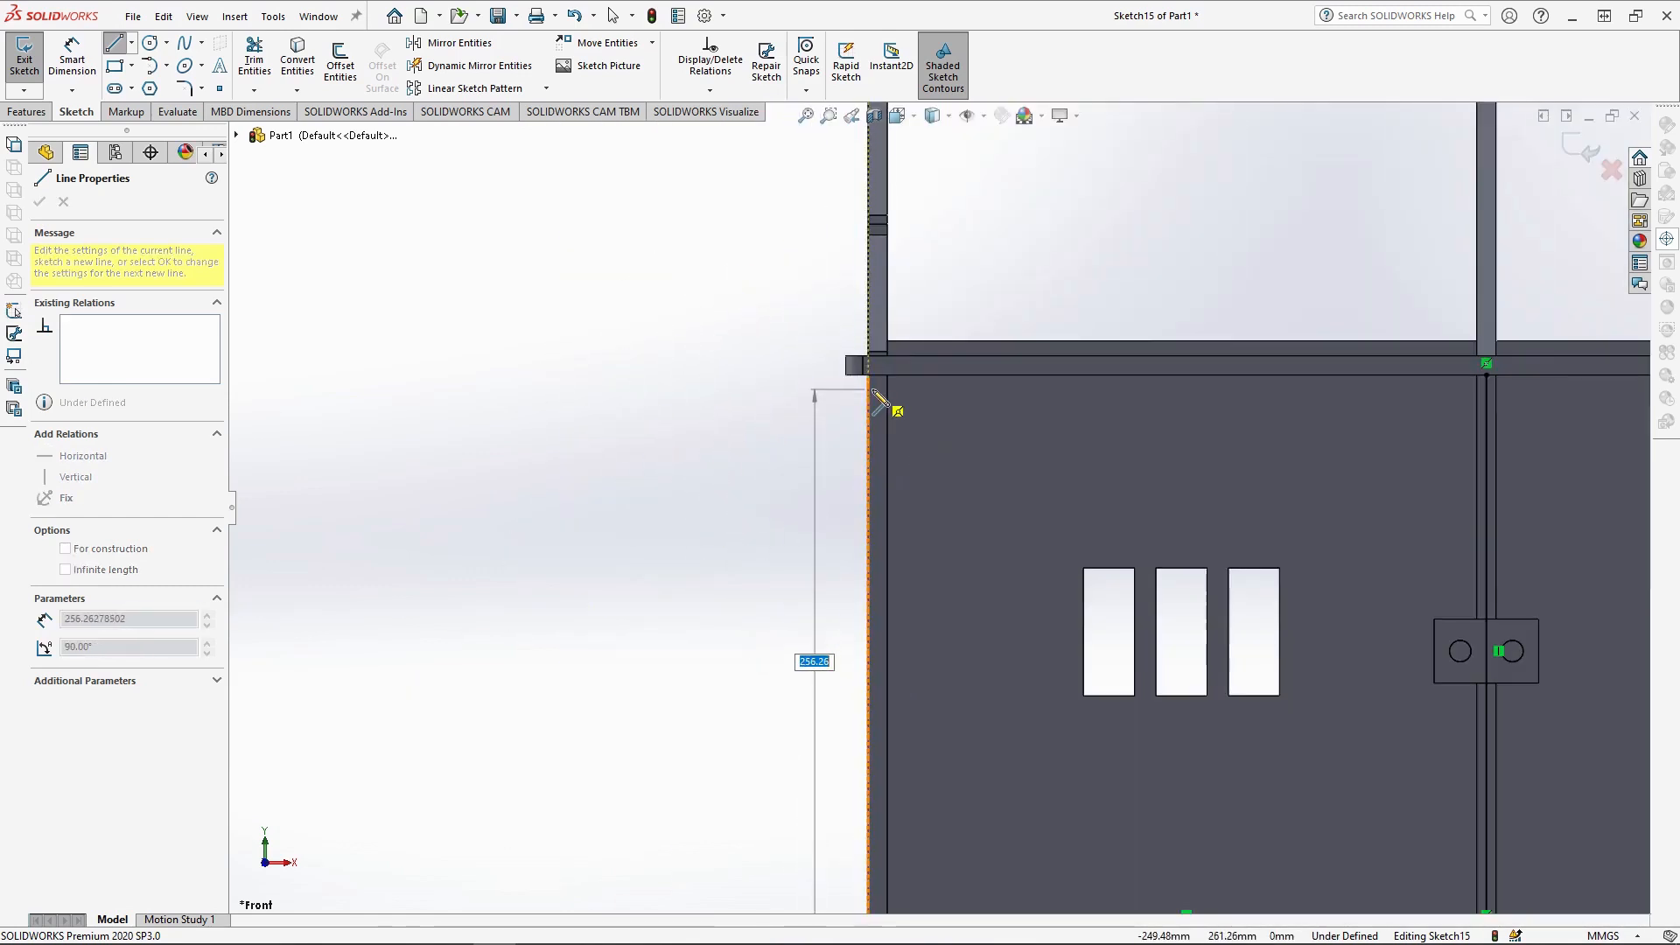
pyautogui.write('267')
pyautogui.press('Return')
pyautogui.scroll(-2, 859, 403)
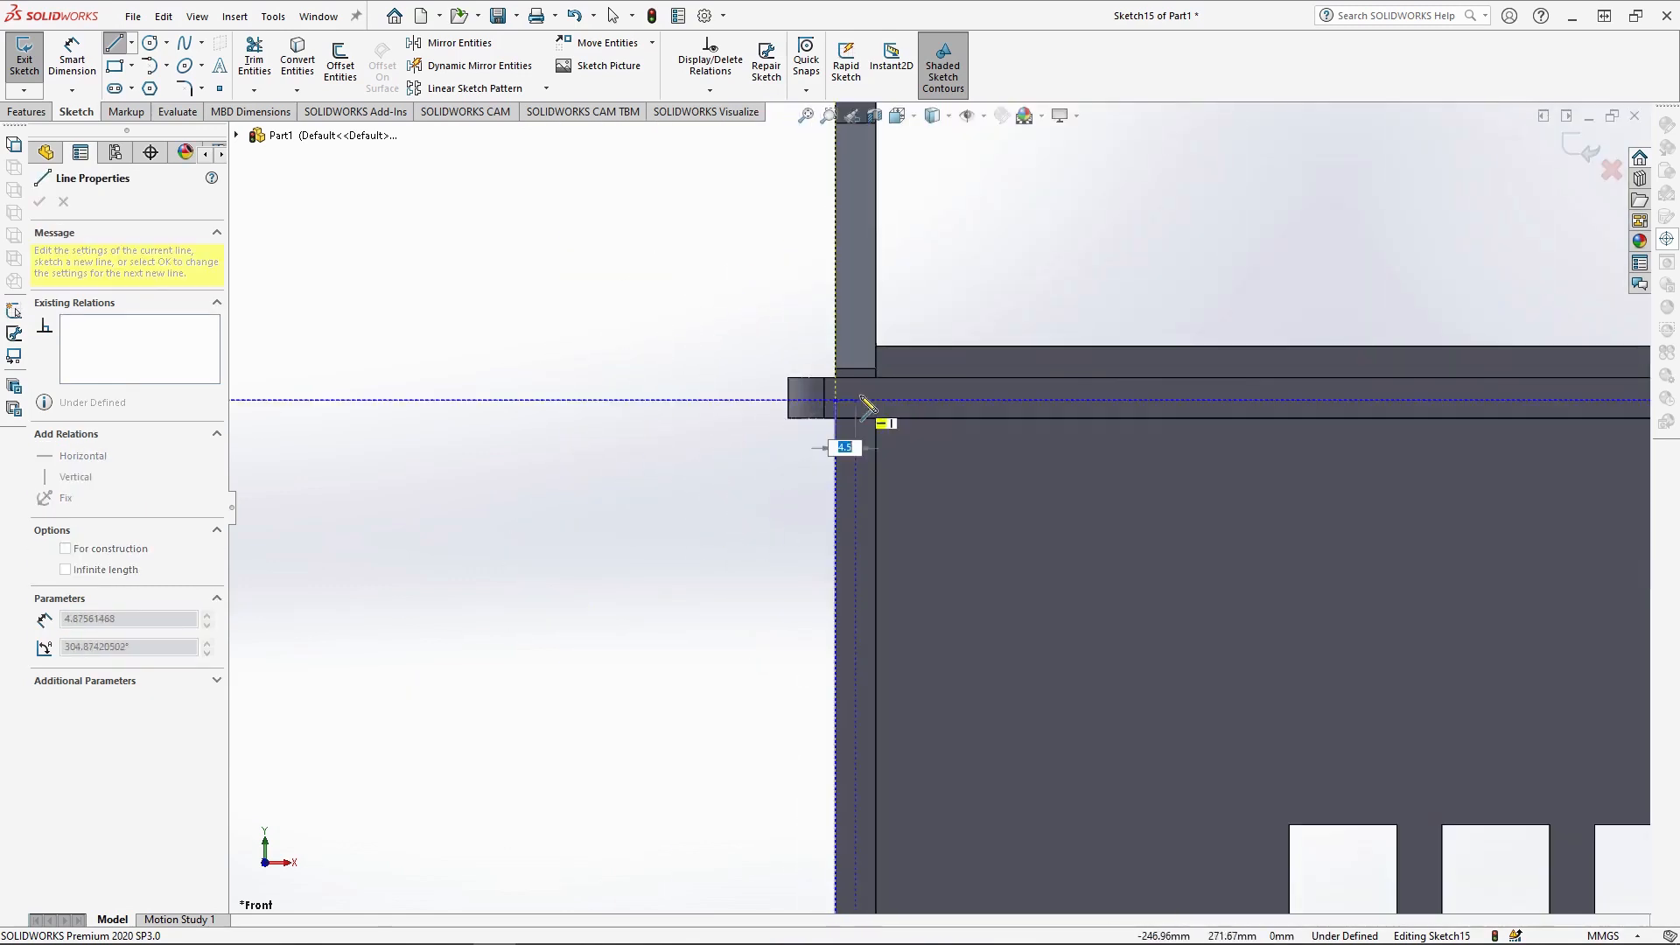
pyautogui.write('9')
pyautogui.press('Return')
pyautogui.write('4')
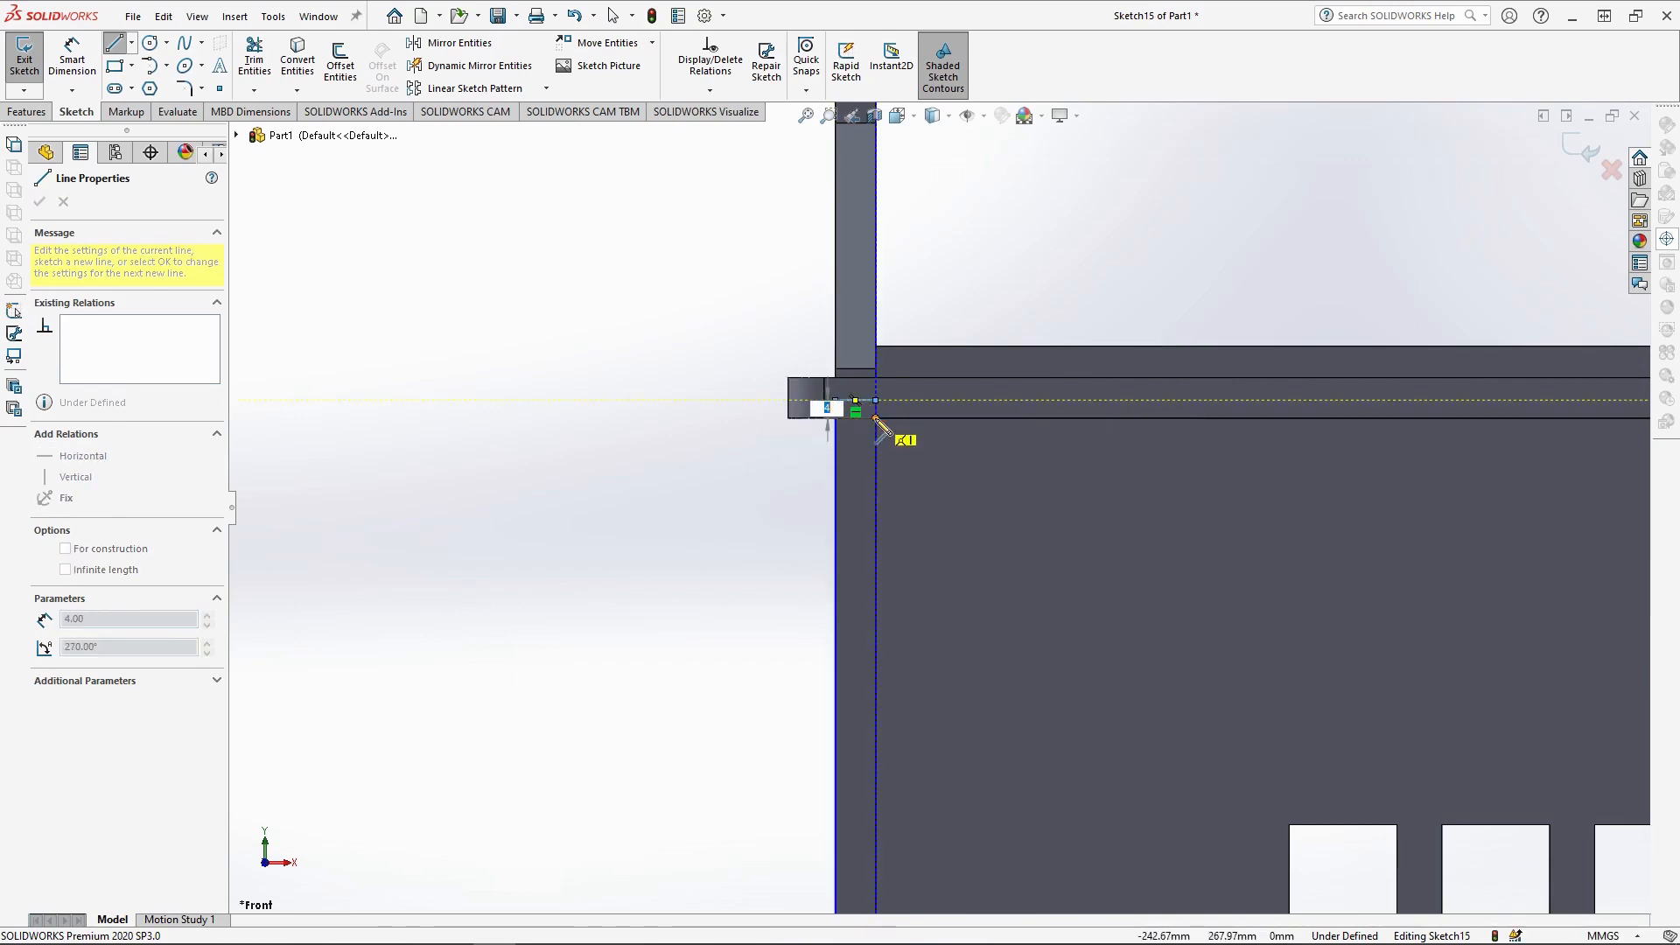
pyautogui.press('Return')
# - Close the left wall outline with a 281 mm horizontal line along the upper plate's underside to the centre post line
pyautogui.scroll(3, 1222, 476)
pyautogui.scroll(-3, 1376, 491)
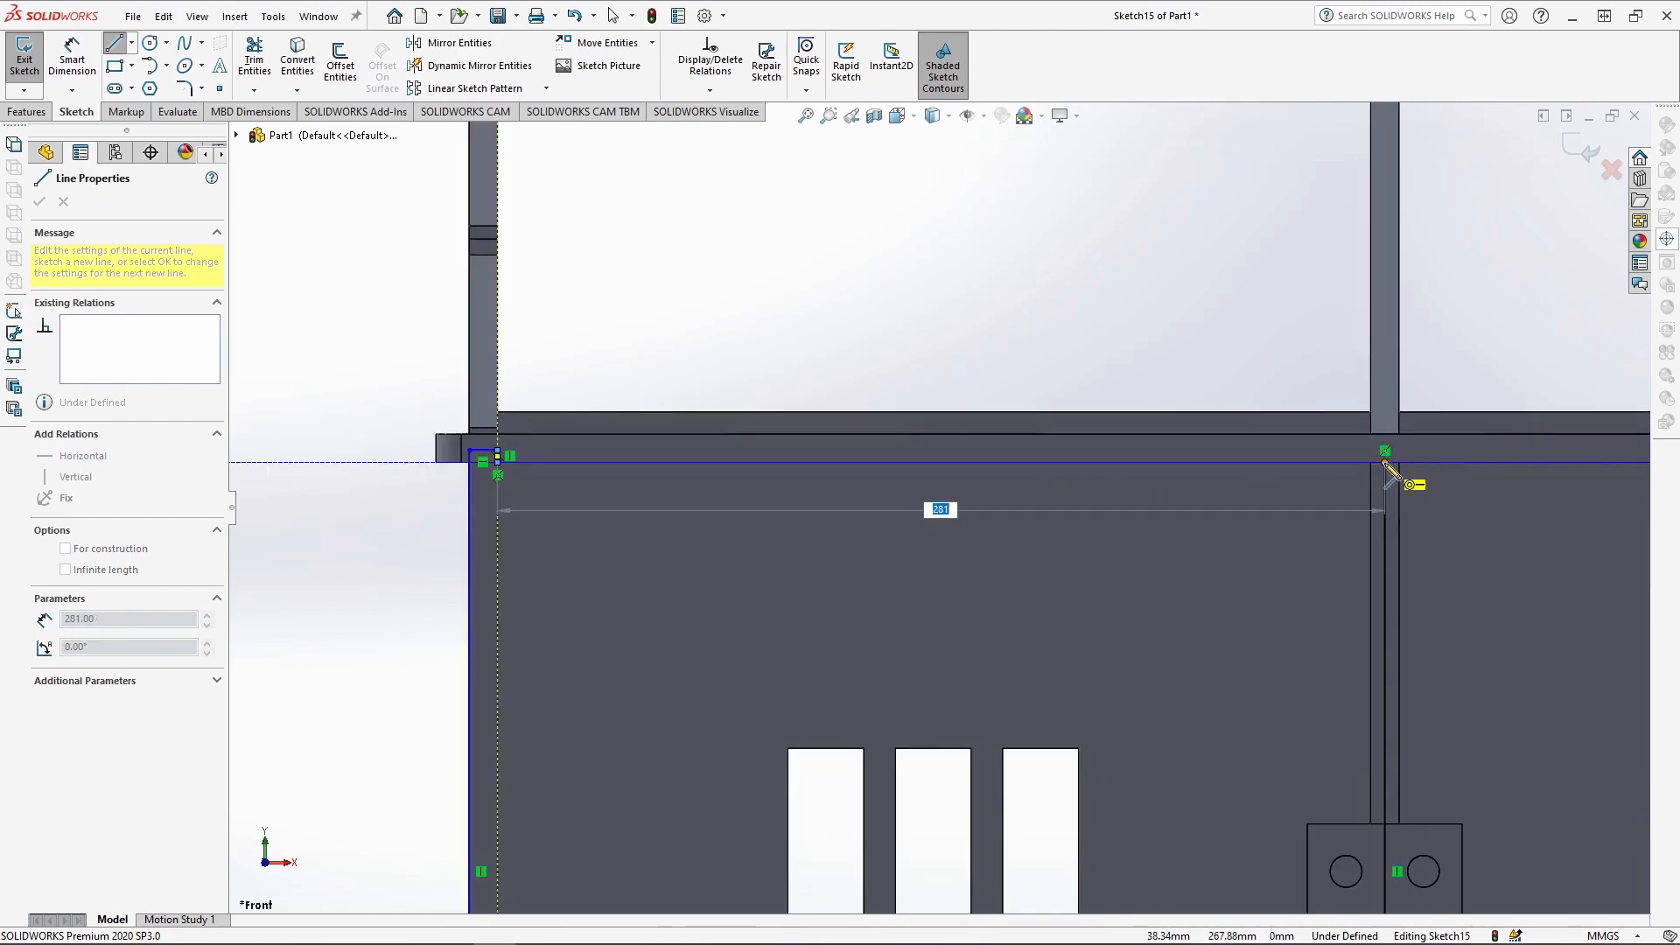
pyautogui.doubleClick(1386, 470)
pyautogui.scroll(3, 962, 525)
pyautogui.scroll(-1, 901, 621)
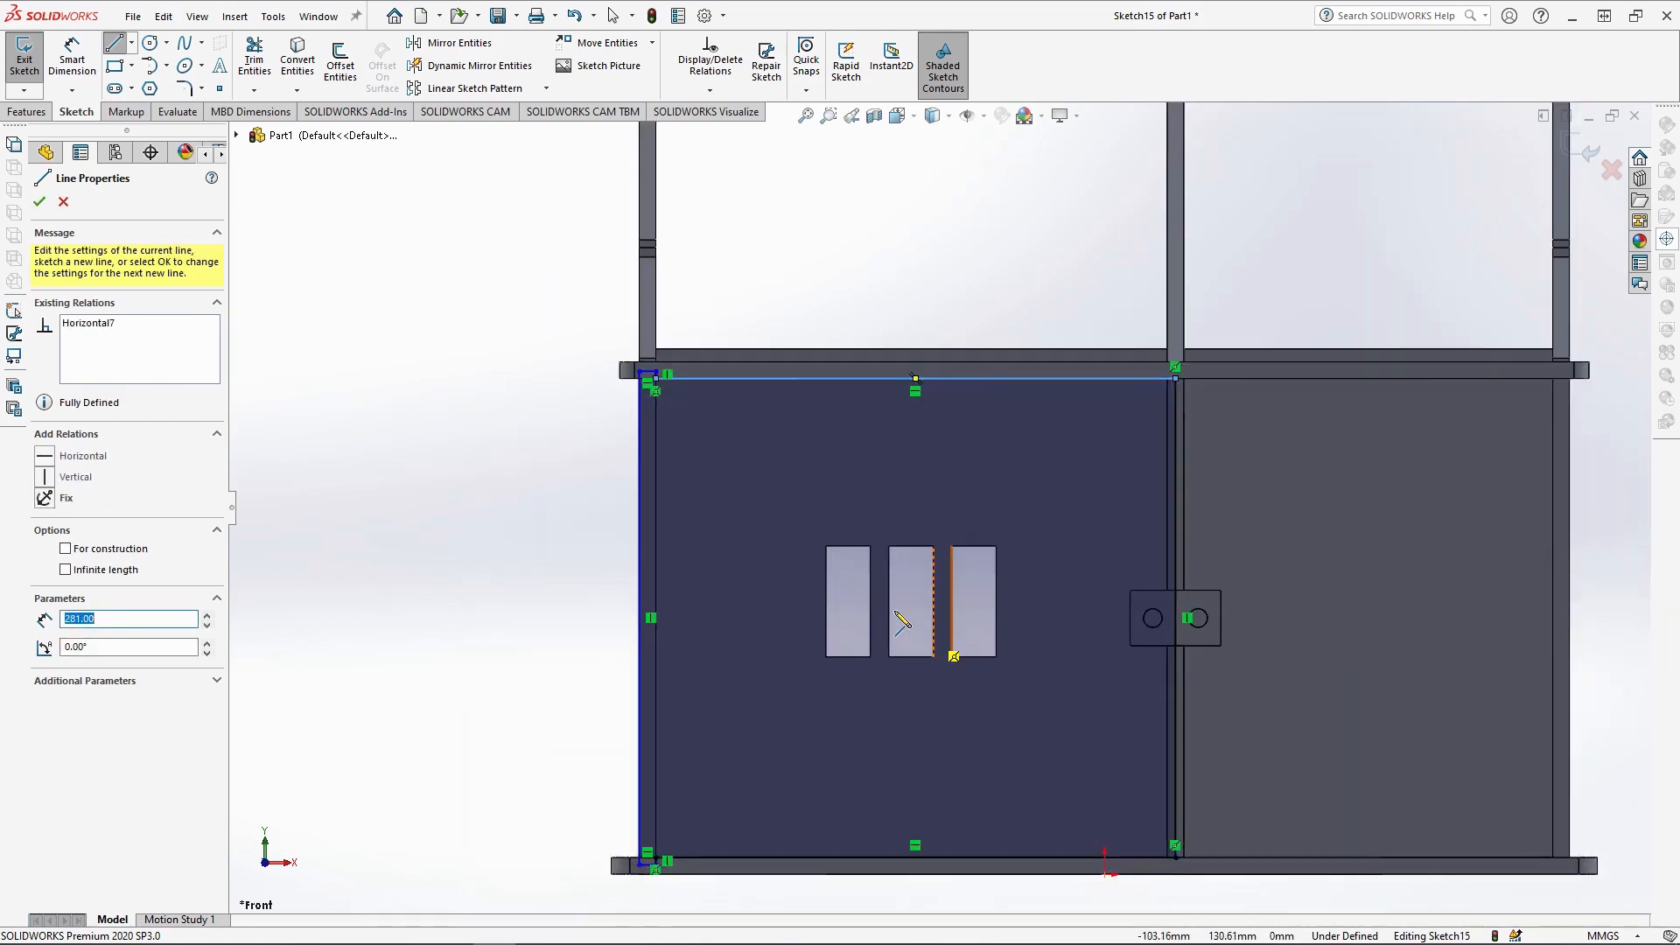
pyautogui.scroll(-1, 1092, 707)
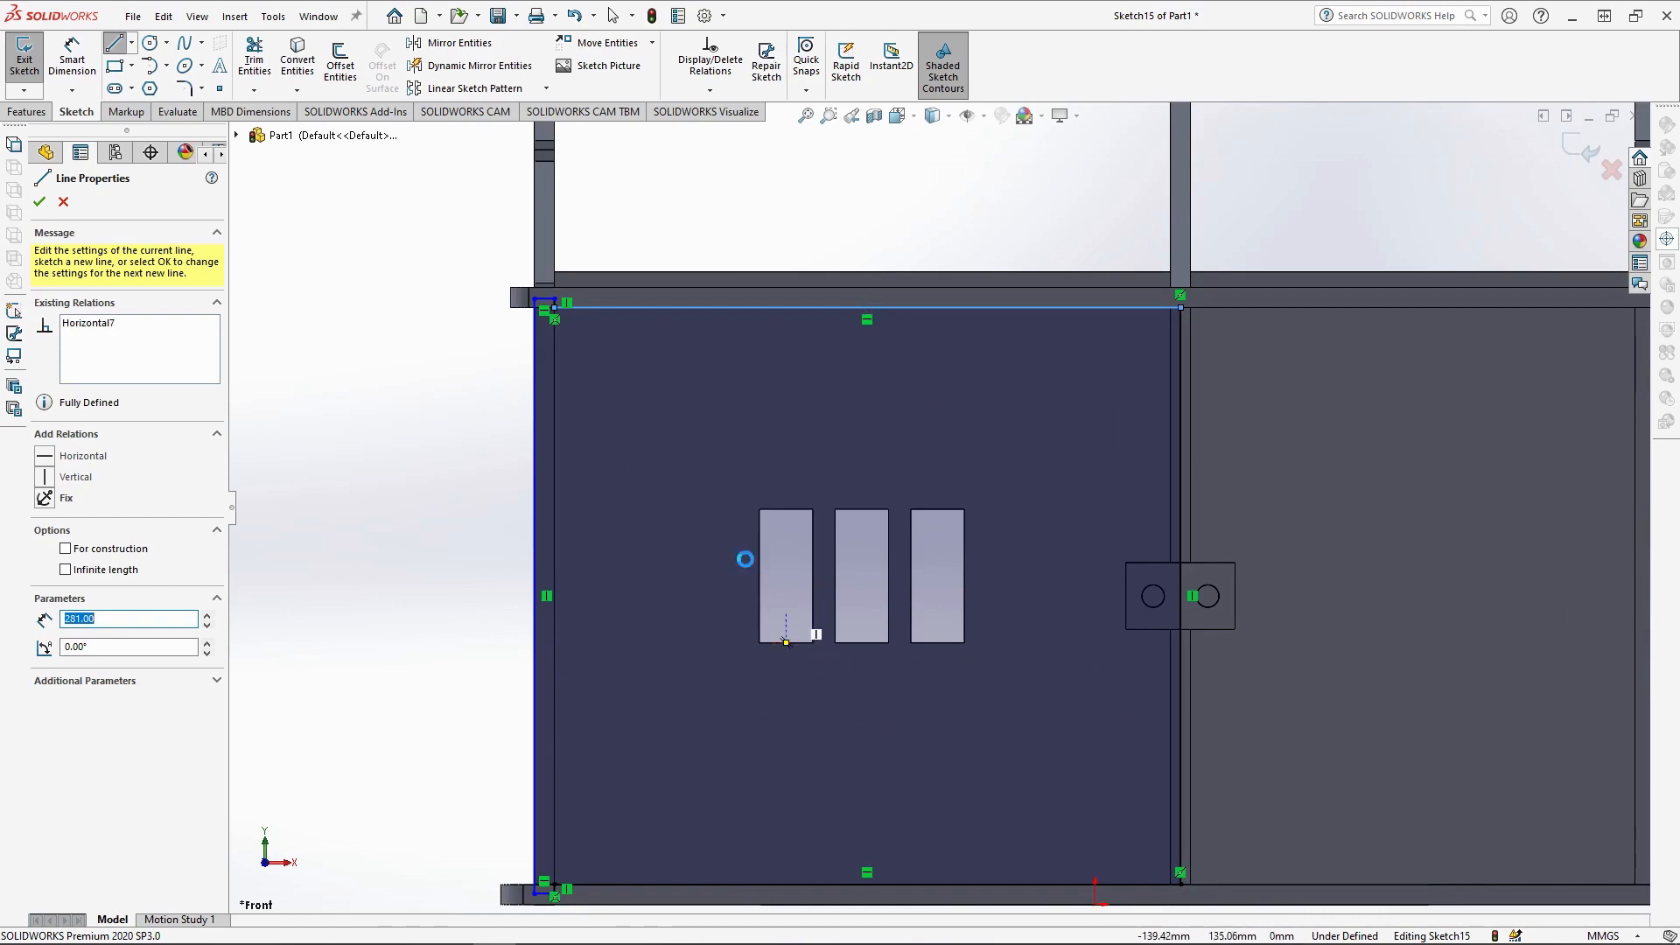
pyautogui.press('Escape')
# - Draw centerlines 99.5 mm horizontally from the outer left edge along the wall's base and 7 mm straight up from there
pyautogui.click(131, 44)
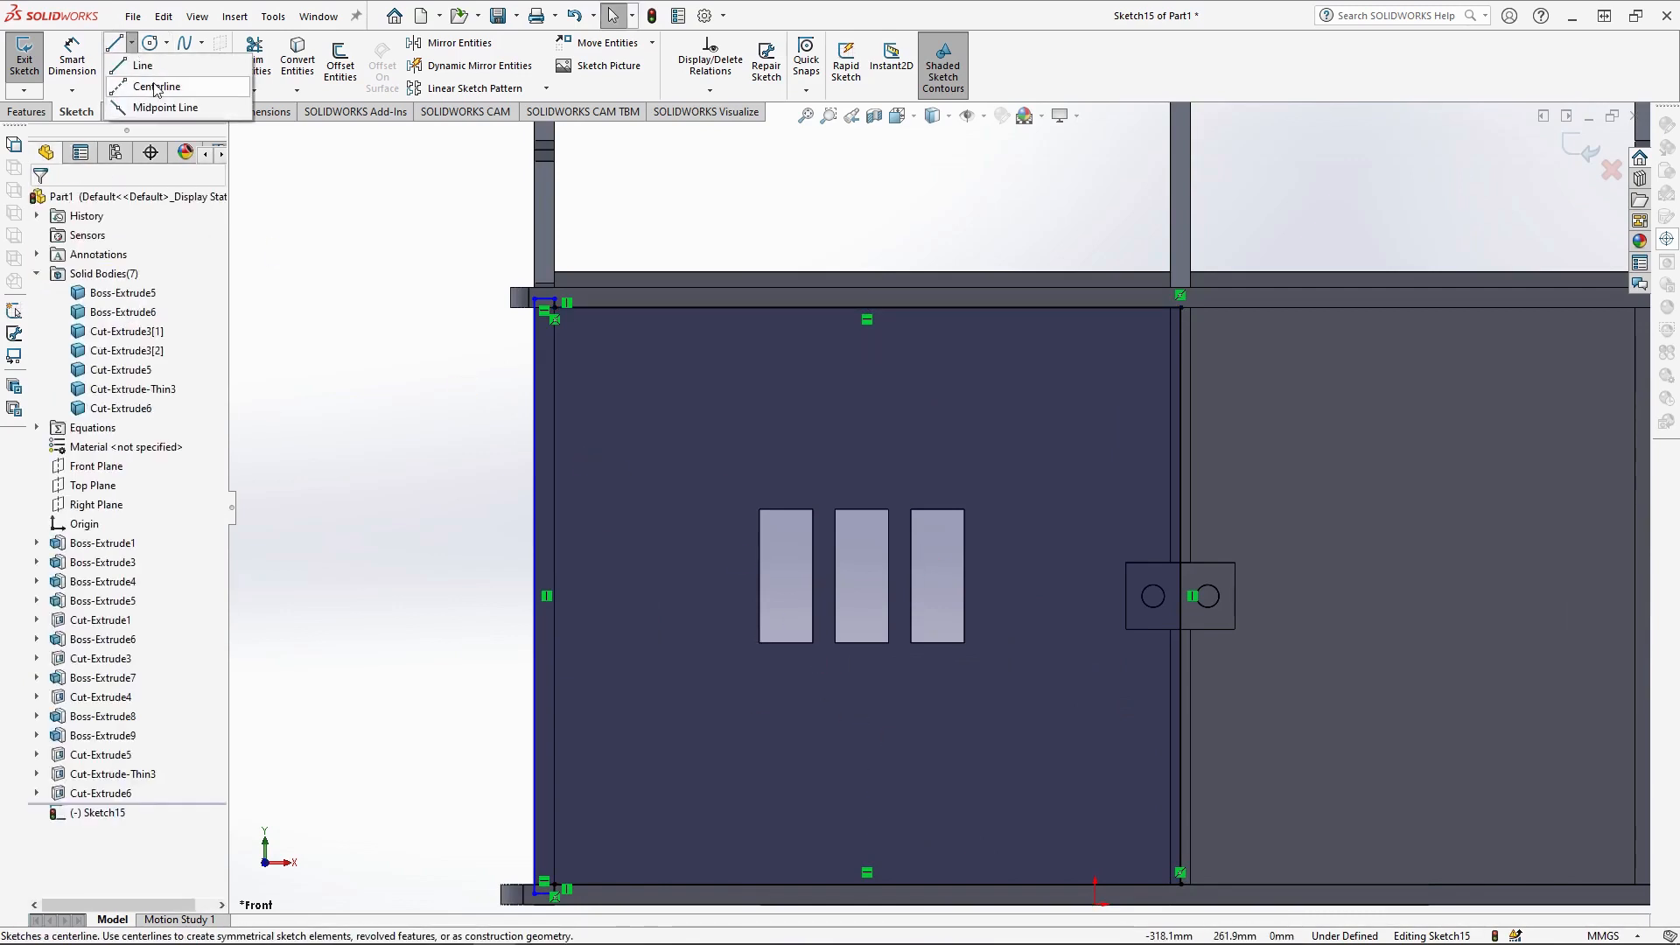
pyautogui.click(153, 82)
pyautogui.scroll(1, 1017, 687)
pyautogui.scroll(-1, 1017, 687)
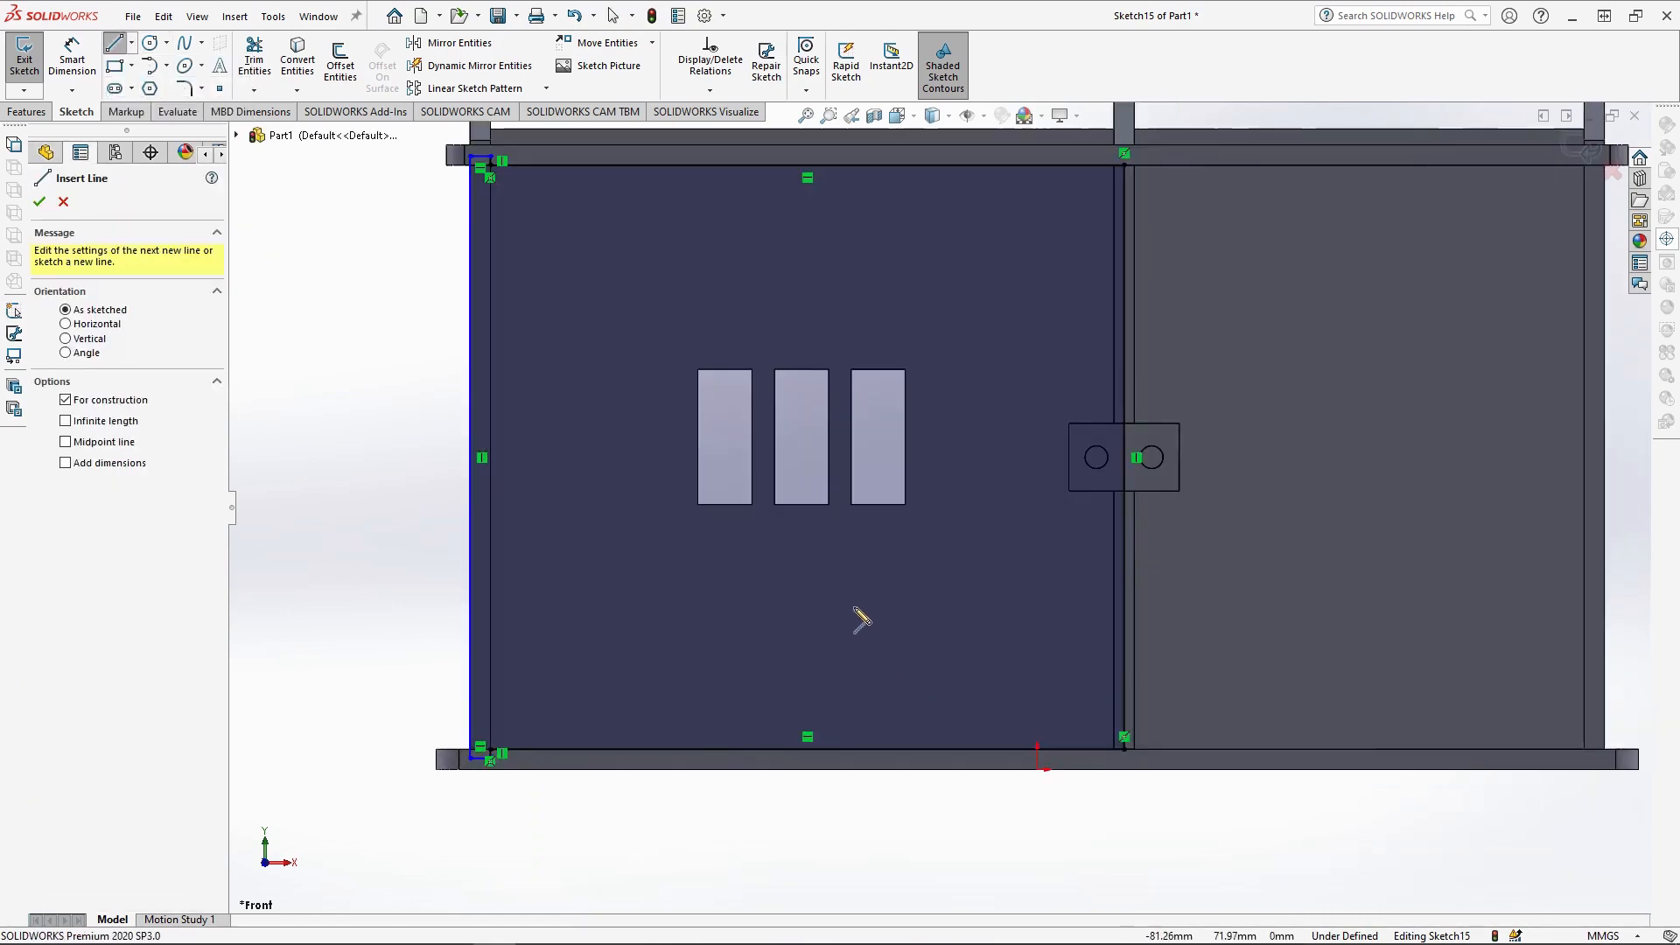
pyautogui.click(490, 751)
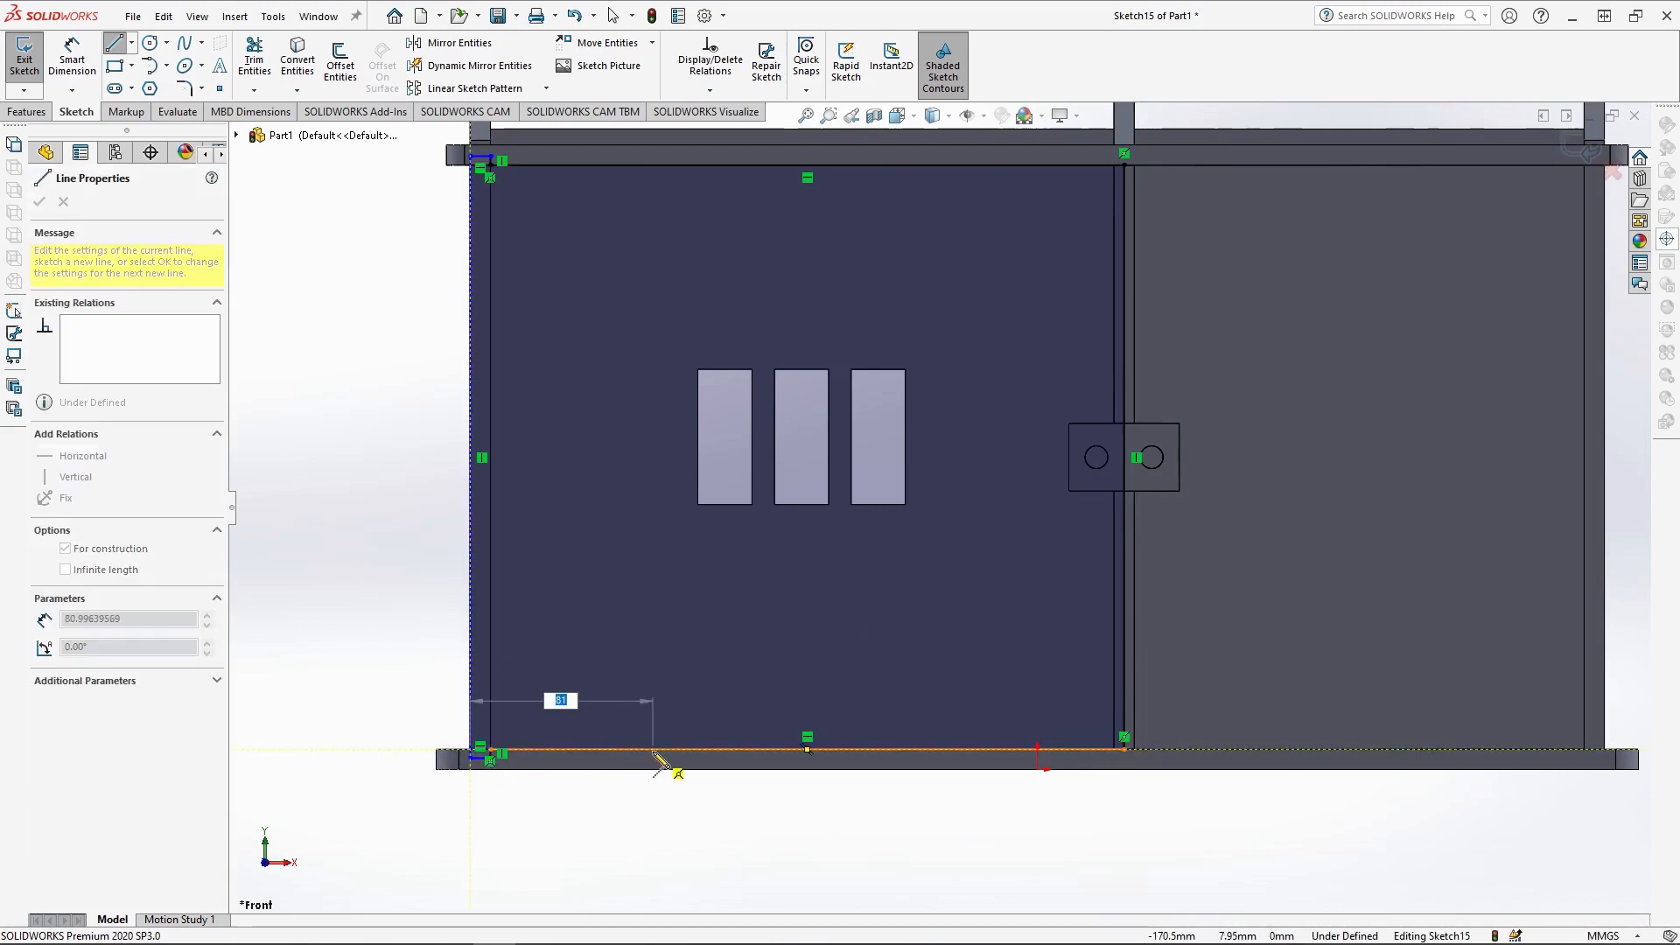
pyautogui.write('99.5')
pyautogui.press('Return')
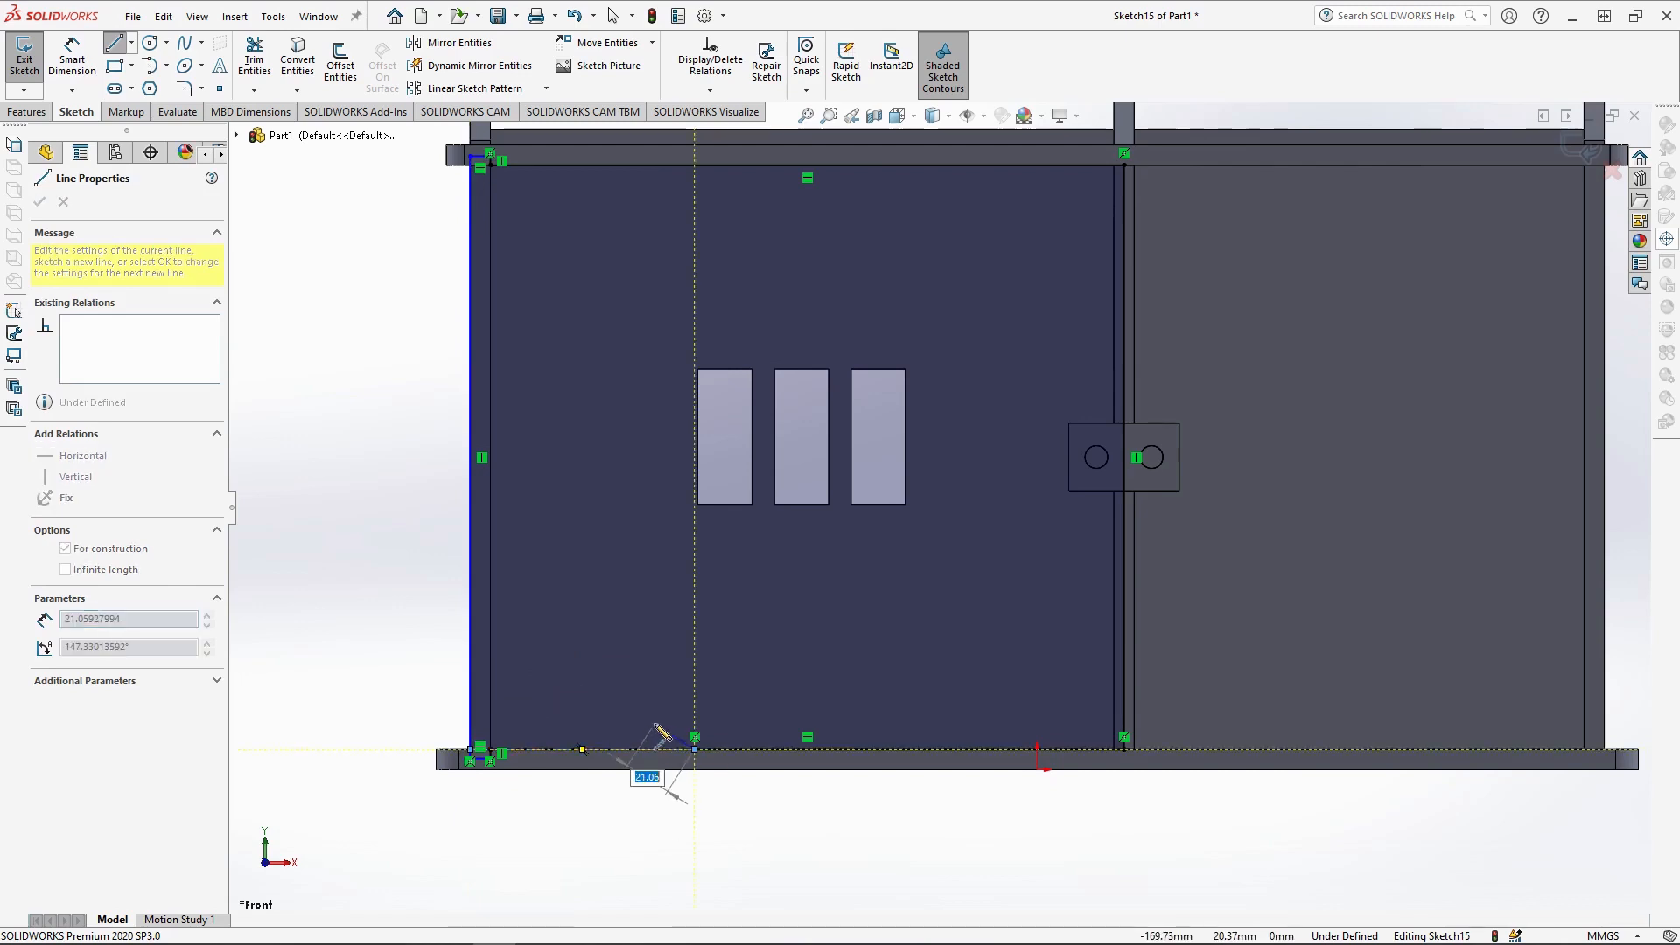
pyautogui.press('Escape')
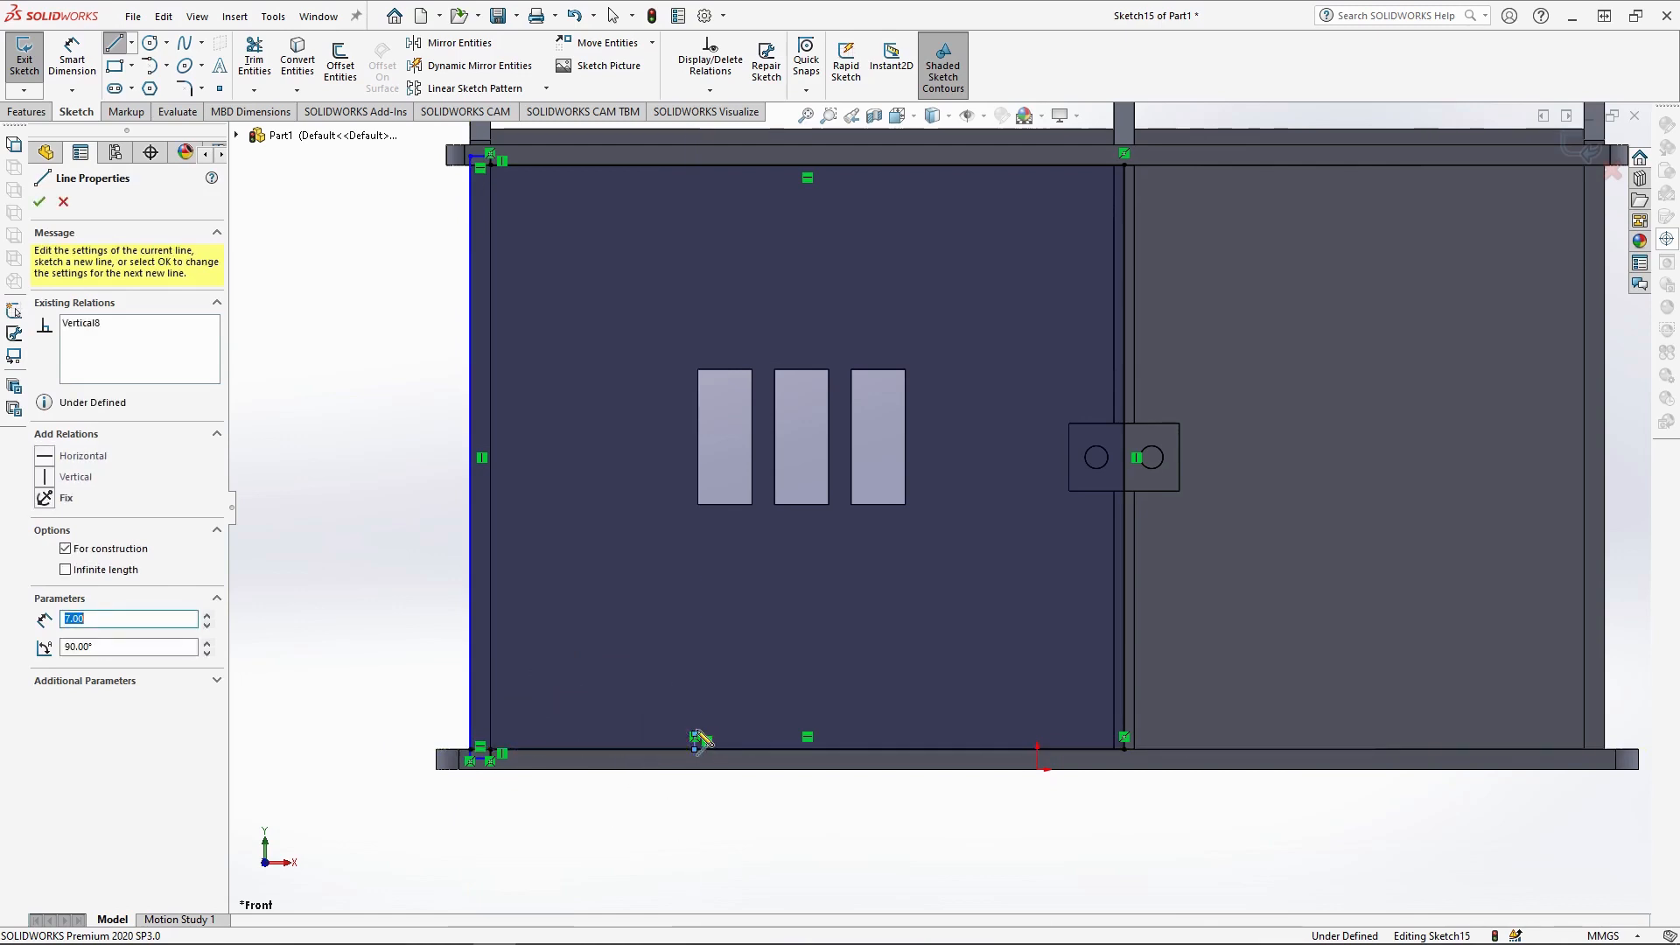
pyautogui.press('Escape')
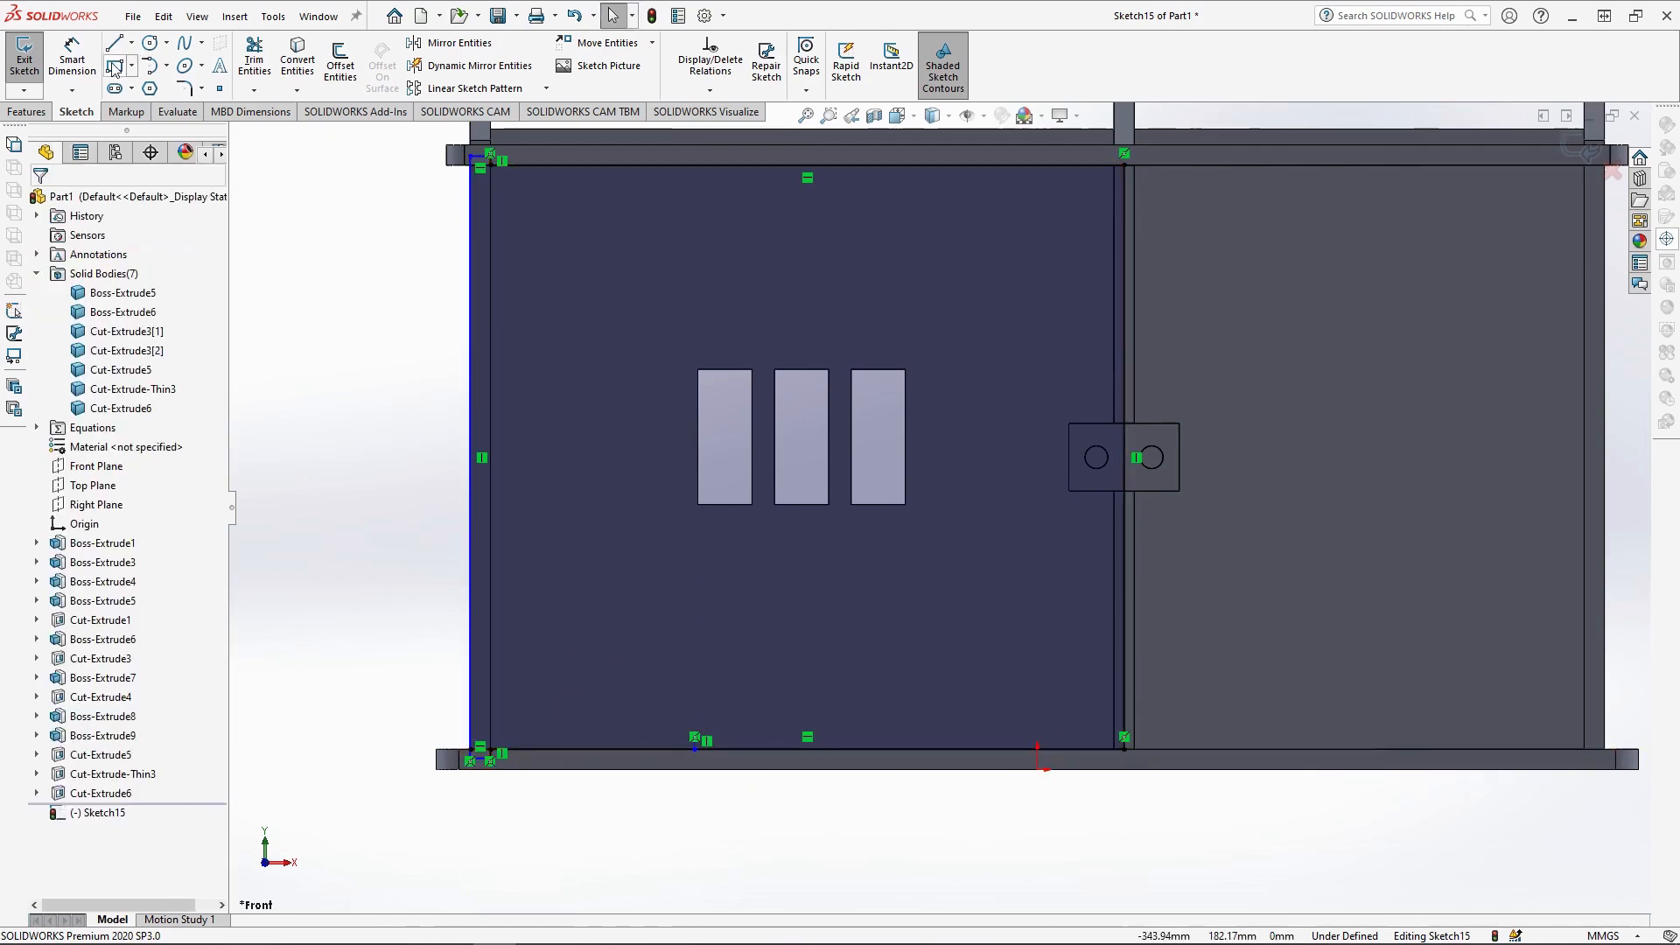
# - Draw a door opening rectangle 180 mm high and 97.5 mm wide from the upper end of the short vertical centerline
pyautogui.click(114, 67)
pyautogui.scroll(-2, 696, 739)
pyautogui.click(696, 727)
pyautogui.scroll(5, 914, 523)
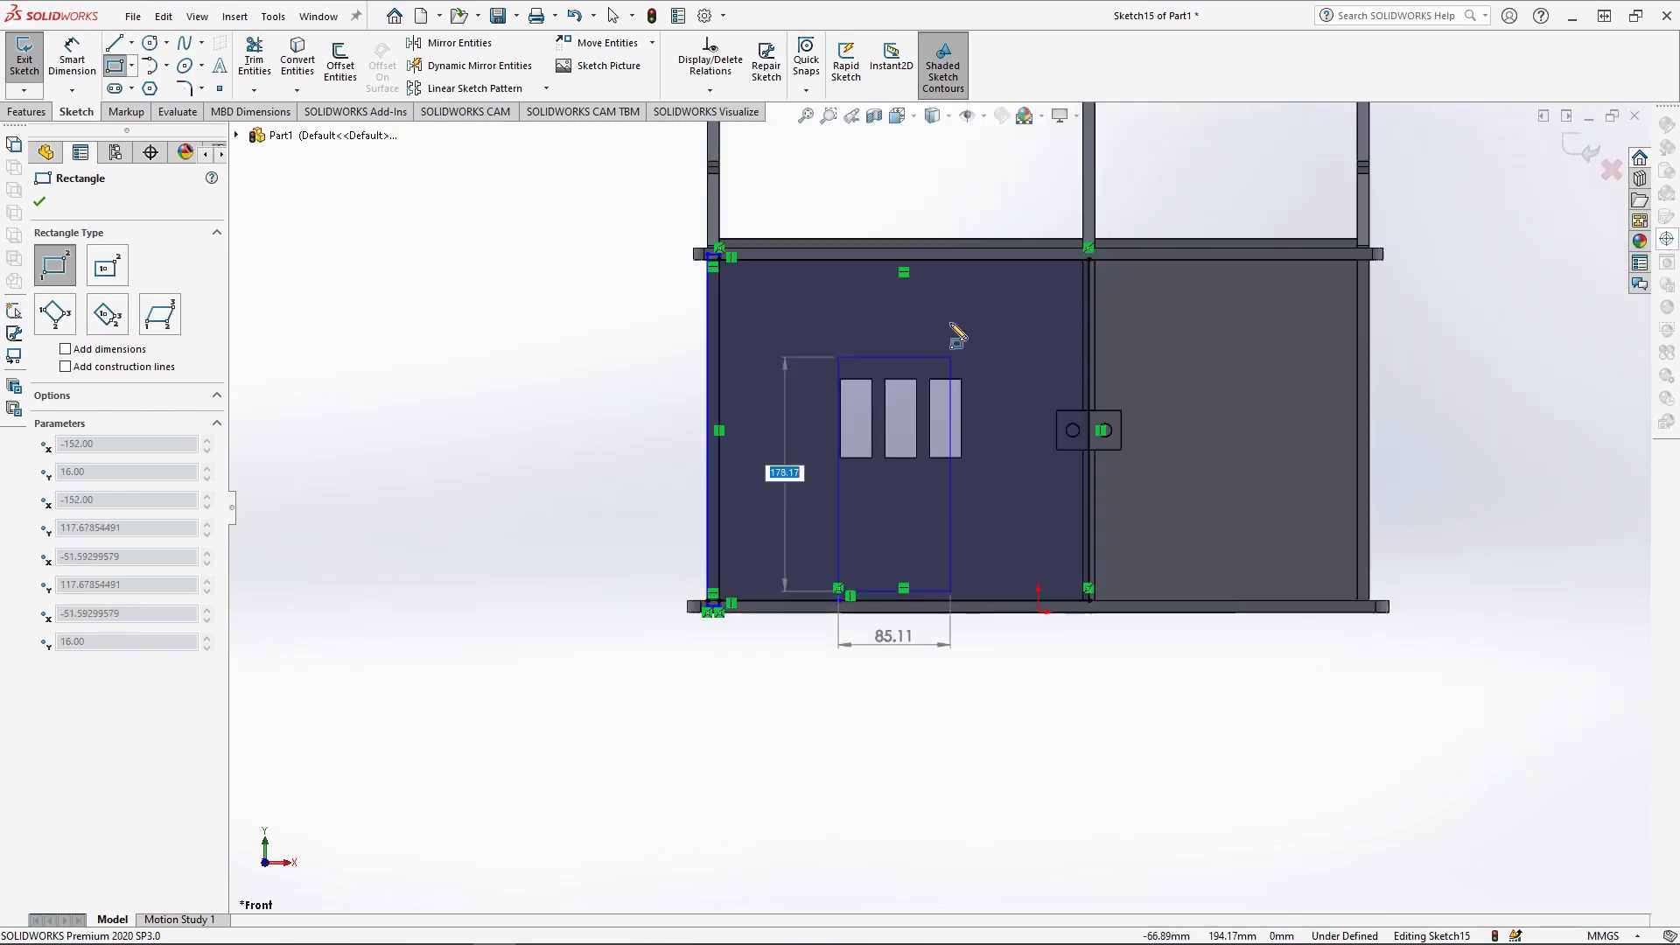
pyautogui.scroll(-2, 962, 328)
pyautogui.write('180')
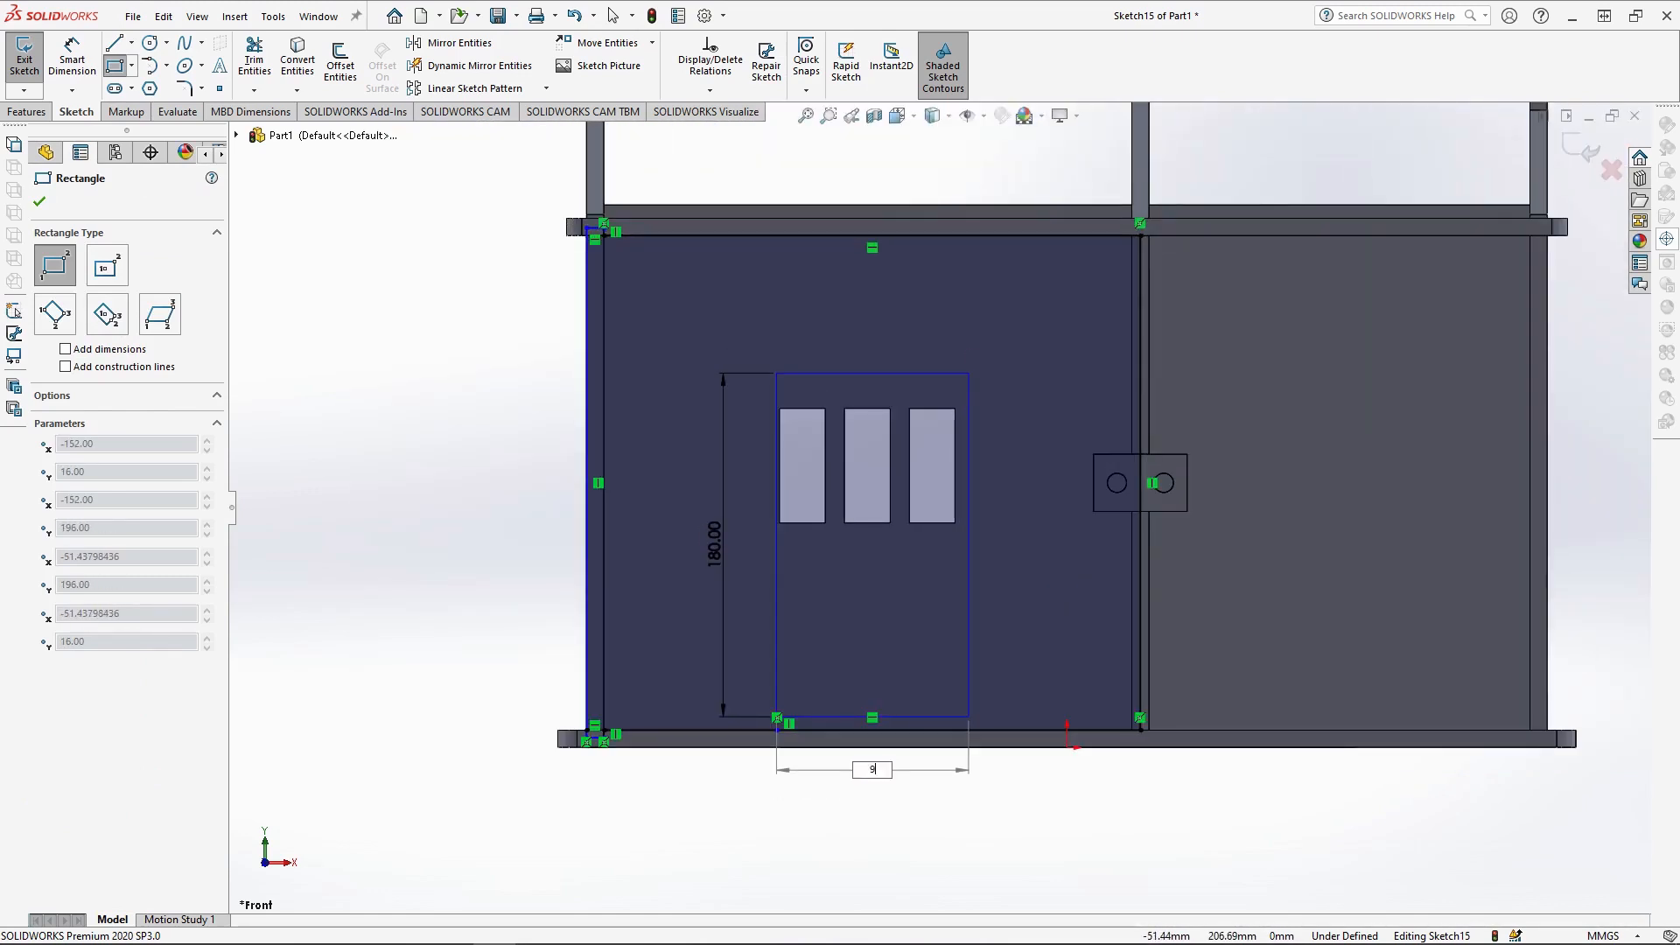
pyautogui.press('Return')
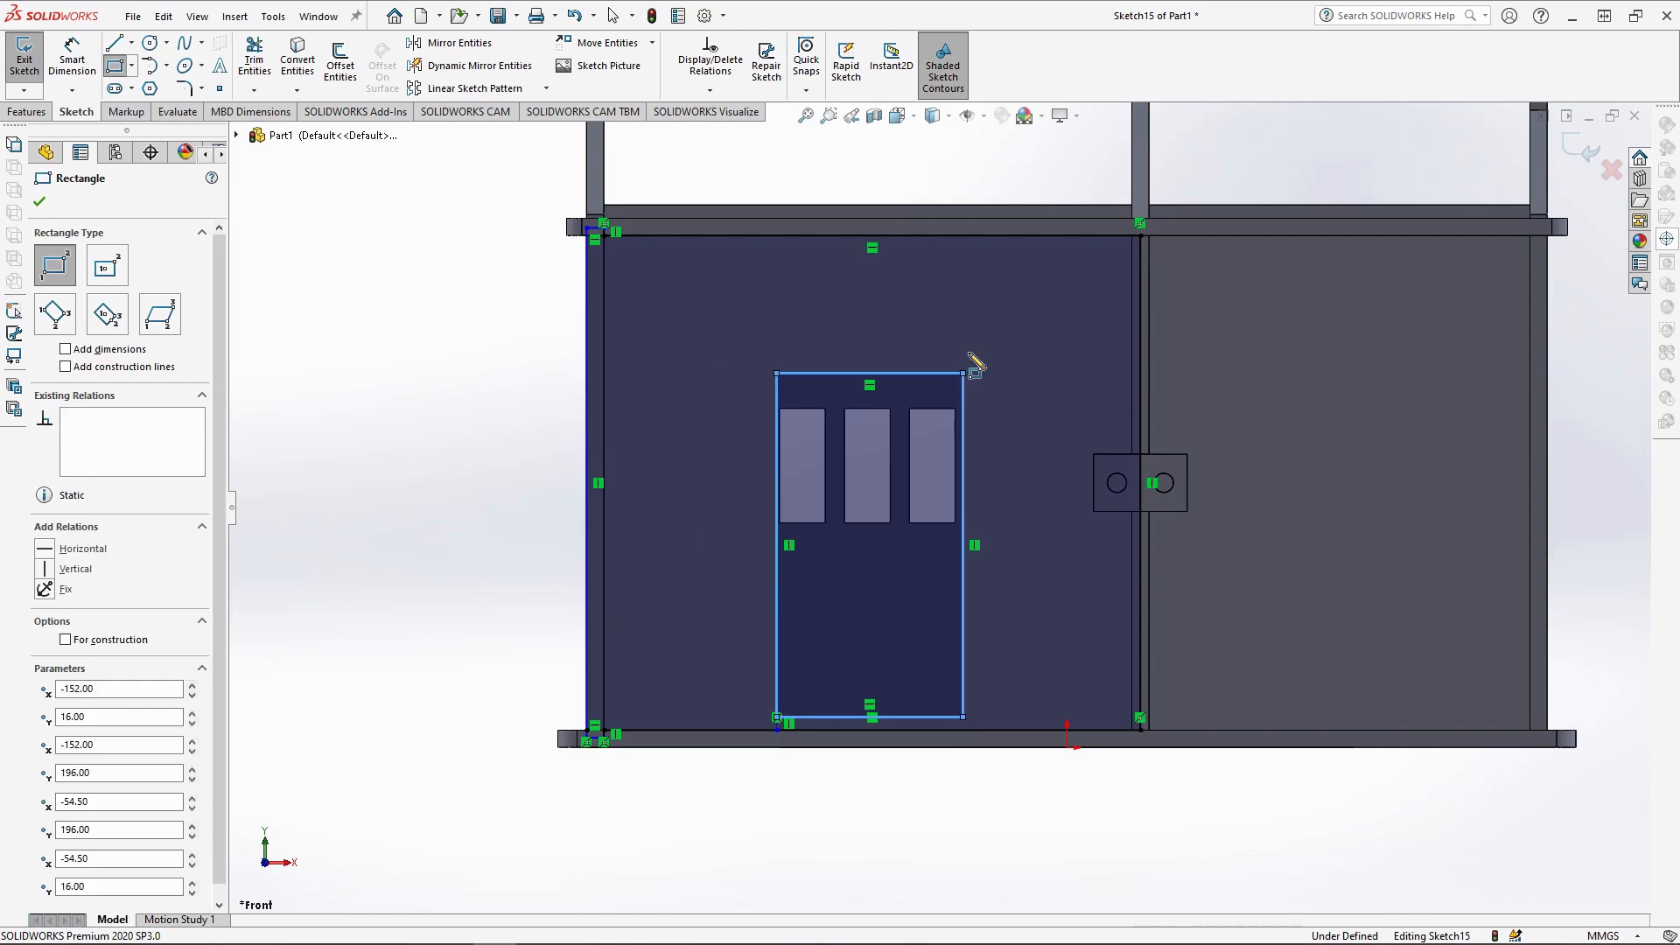
pyautogui.press('Escape')
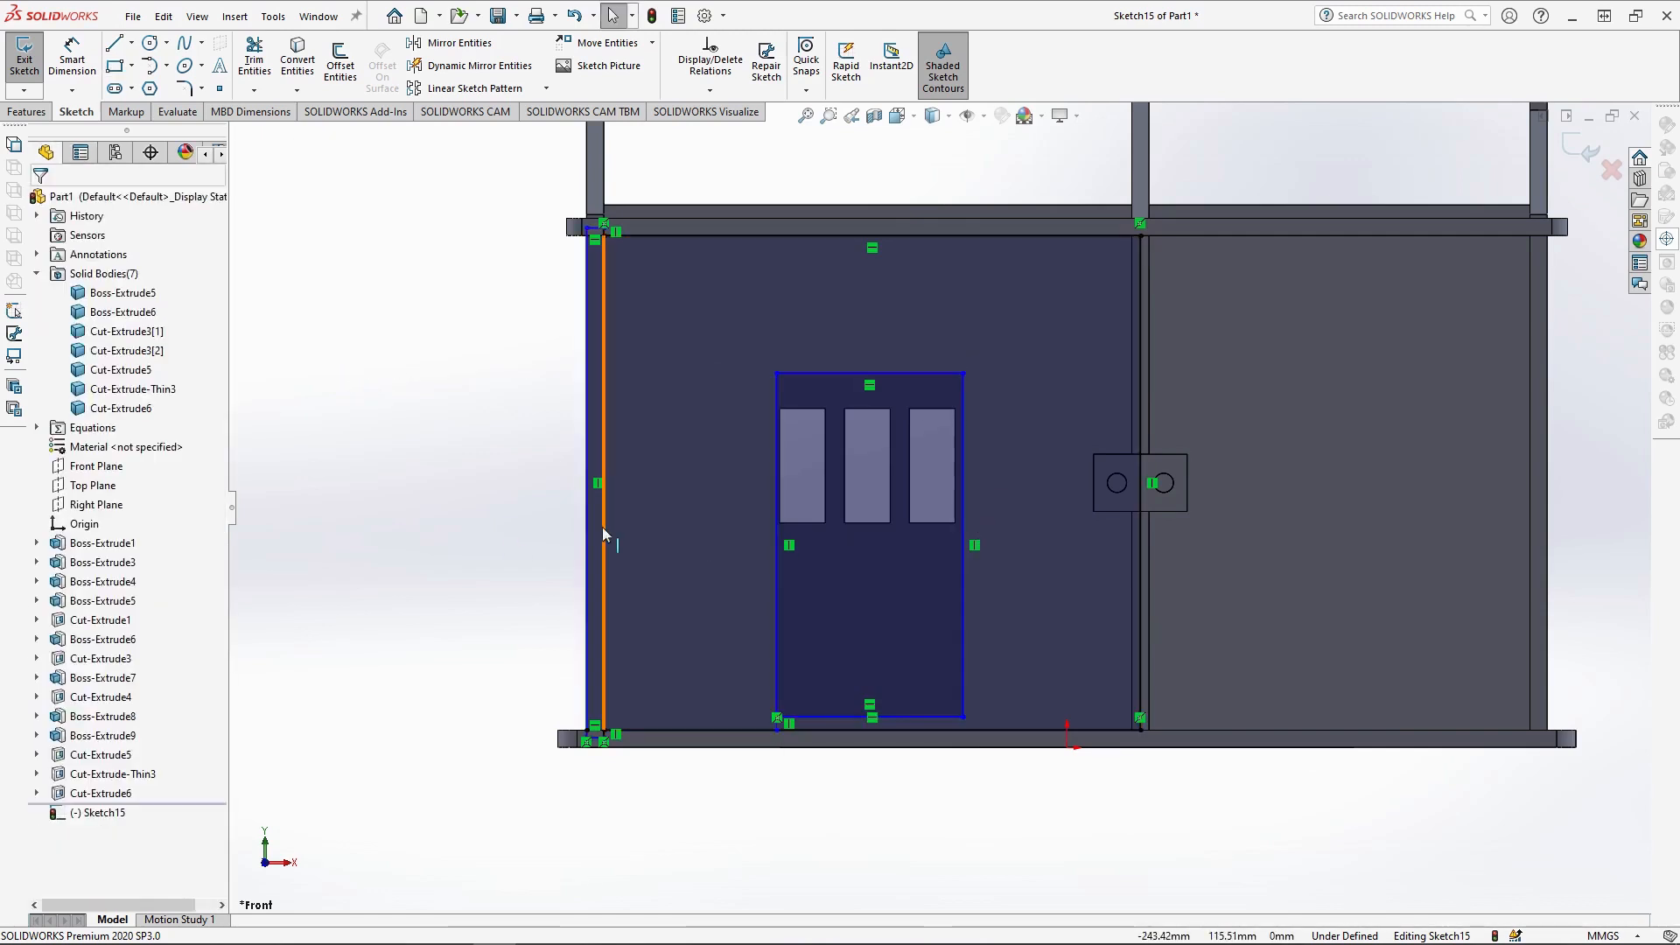
# - Extrude the left wall profile with its door opening 9 mm Blind, without merging the result
pyautogui.click(21, 112)
pyautogui.click(32, 61)
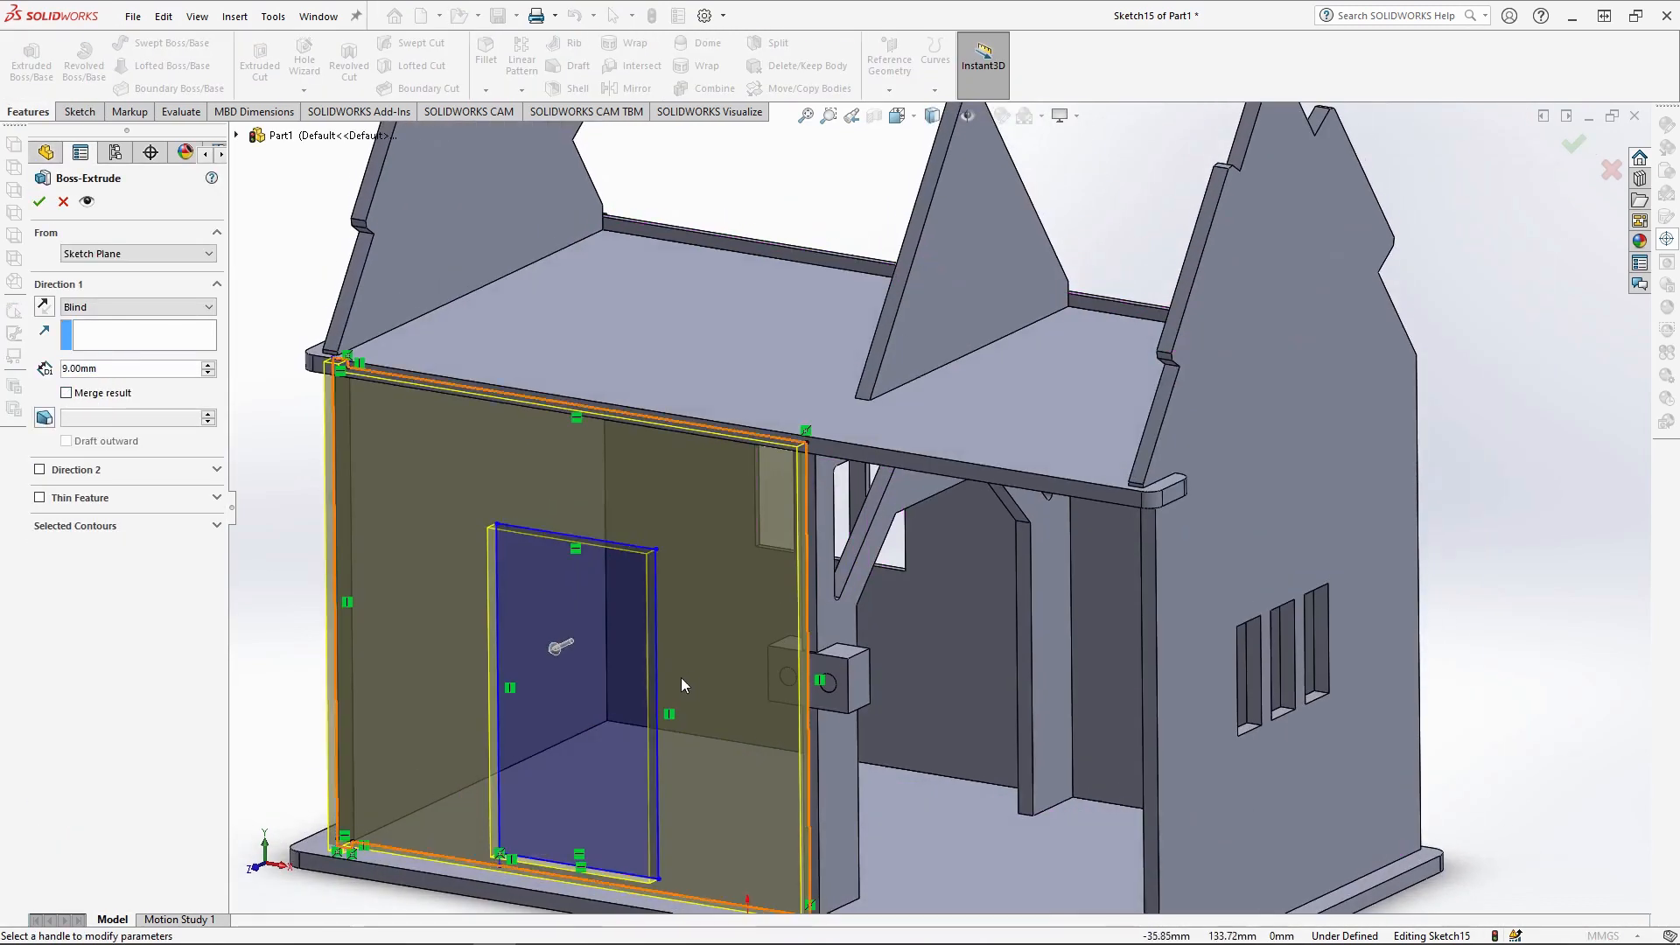
pyautogui.click(38, 201)
pyautogui.click(286, 420)
pyautogui.scroll(3, 1309, 698)
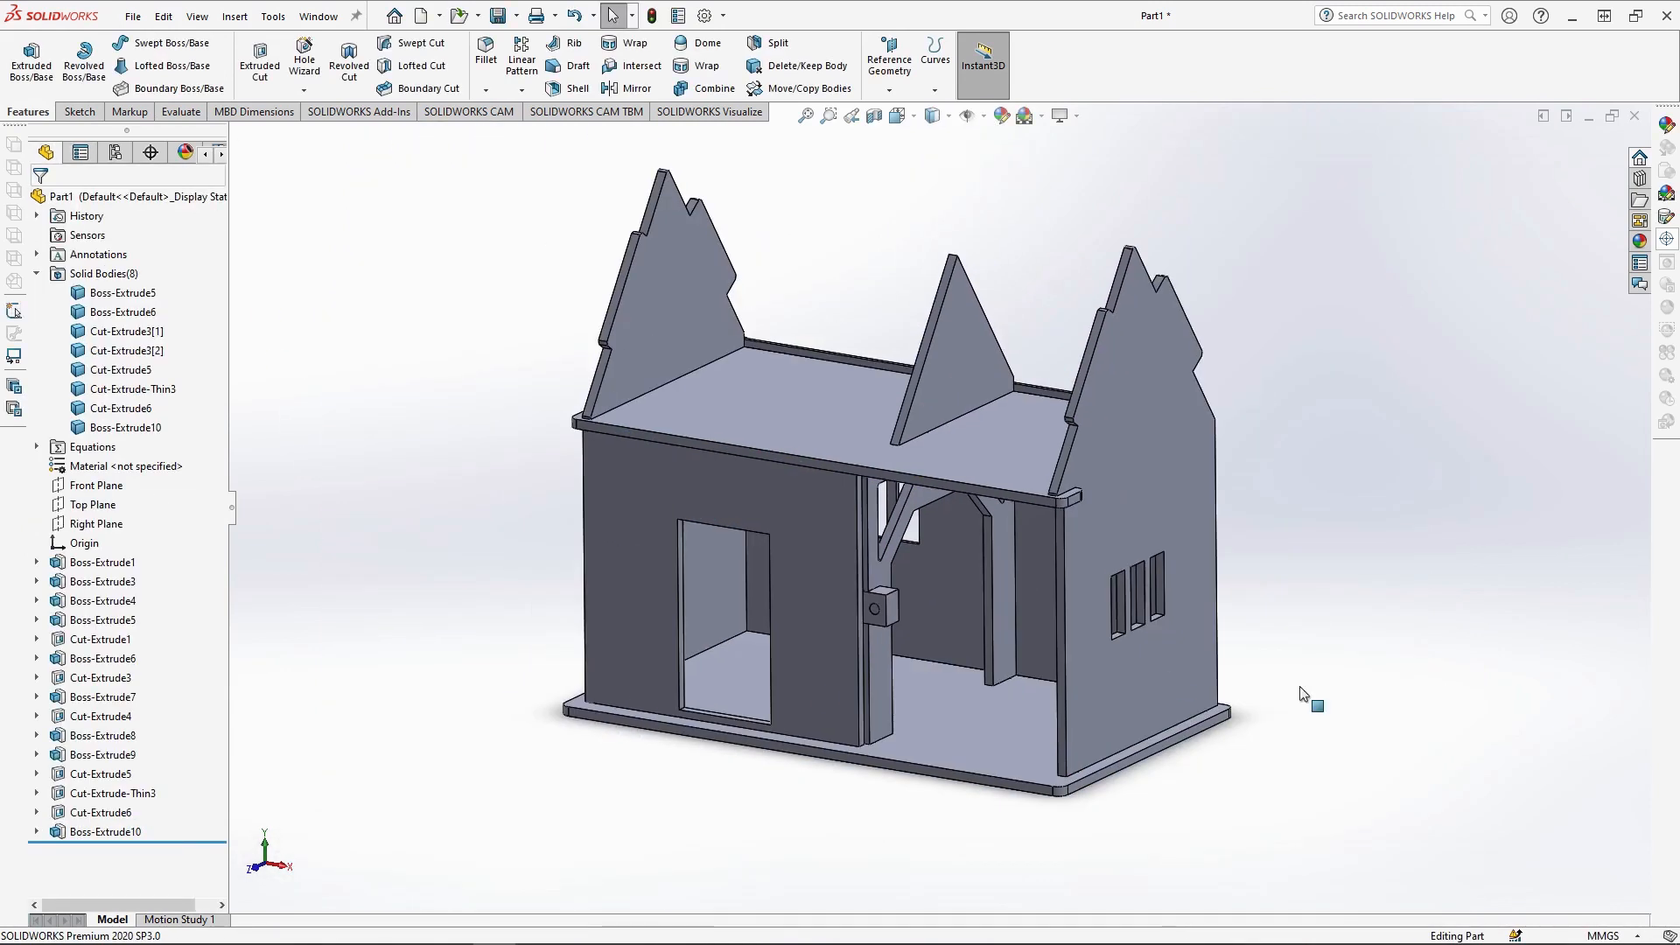
# - Start a new sketch on the front face of the block with the hole on the centre post and view it from the front
pyautogui.scroll(-1, 1338, 700)
pyautogui.scroll(-2, 885, 704)
pyautogui.click(708, 554)
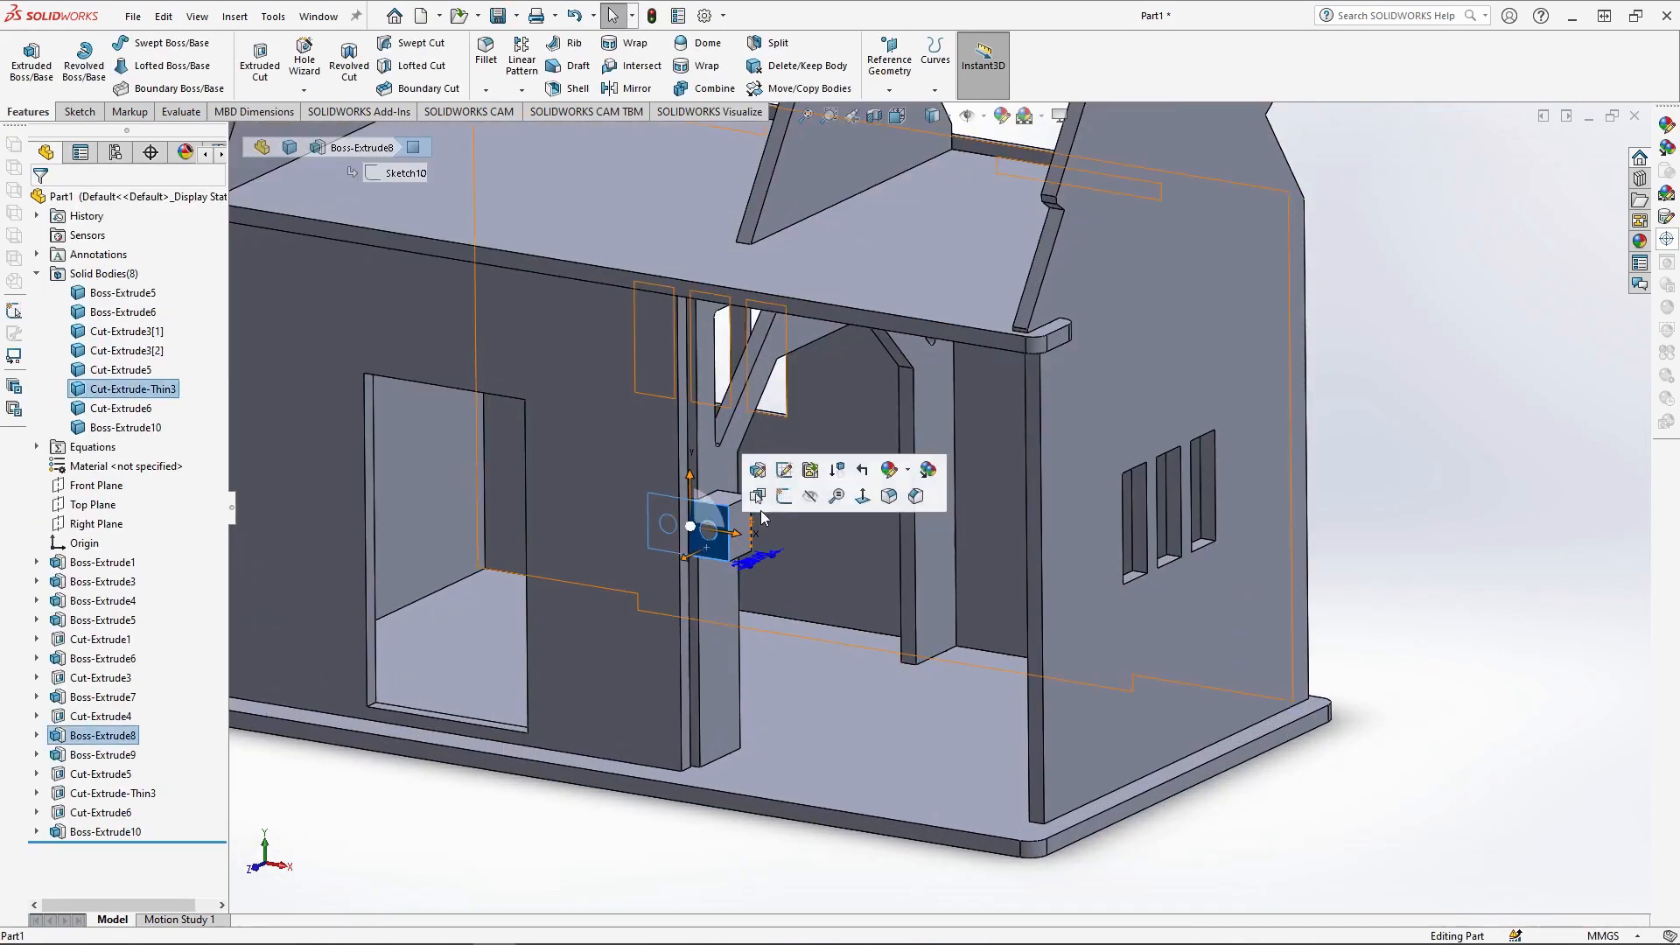
pyautogui.click(803, 473)
pyautogui.click(897, 115)
pyautogui.click(997, 215)
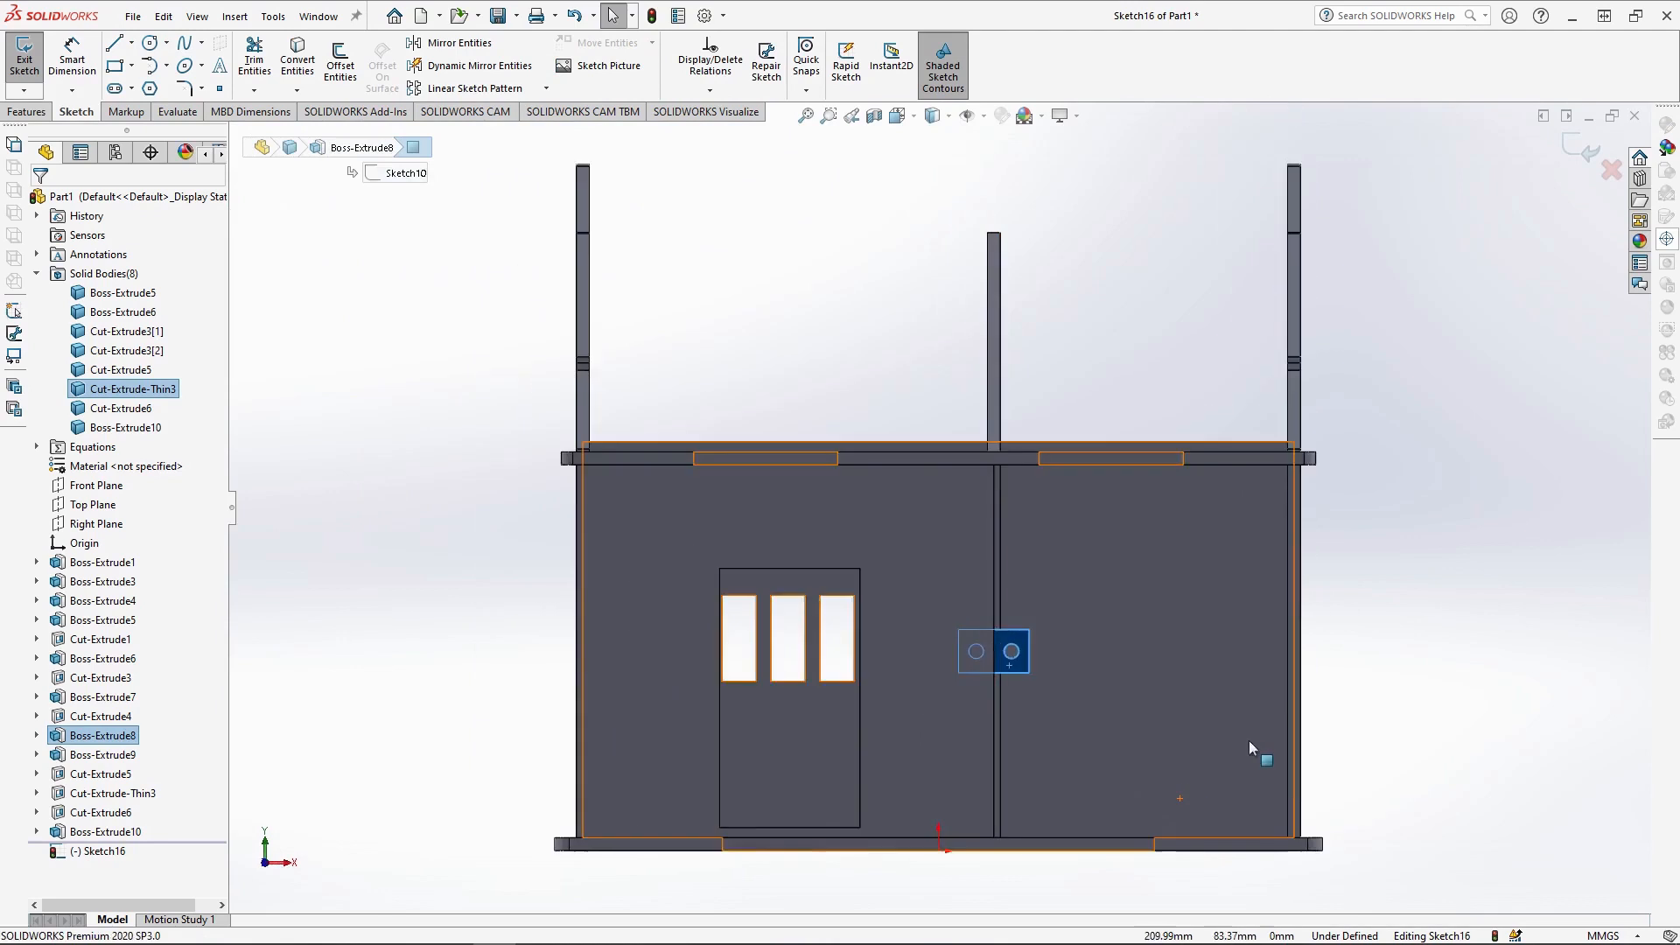
# - Draw the right wall outline's 259 mm vertical line down the centre post and its bottom edge to the right wall's inner edge
pyautogui.scroll(-3, 645, 360)
pyautogui.press('l')
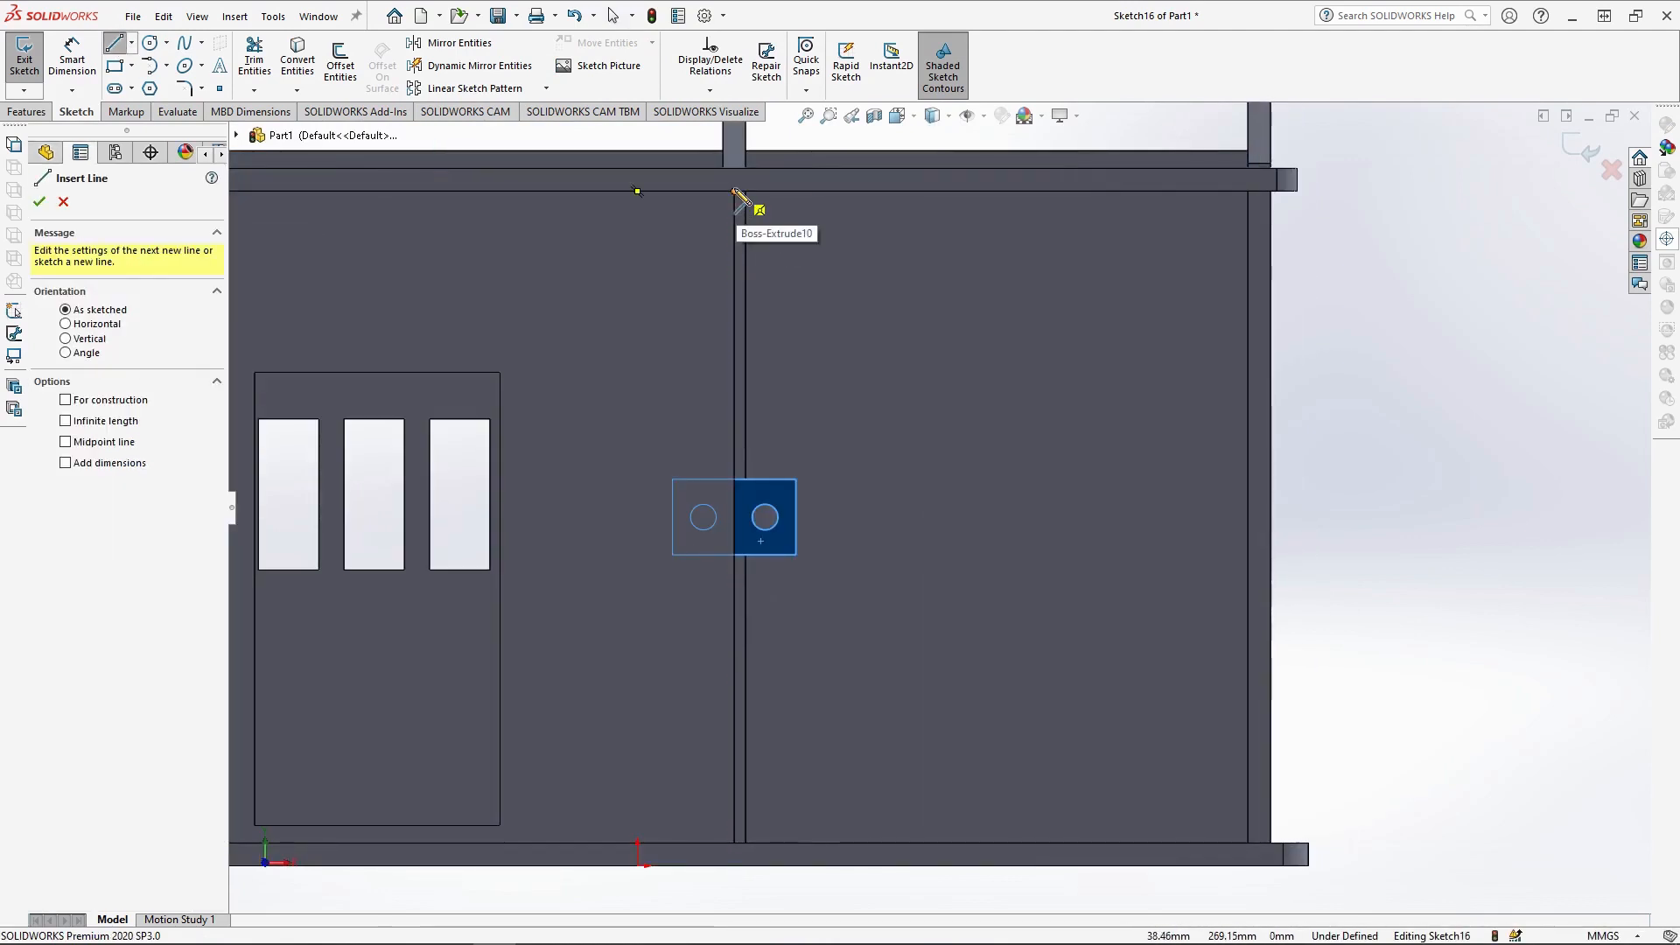
pyautogui.moveTo(735, 193); pyautogui.dragTo(734, 842)
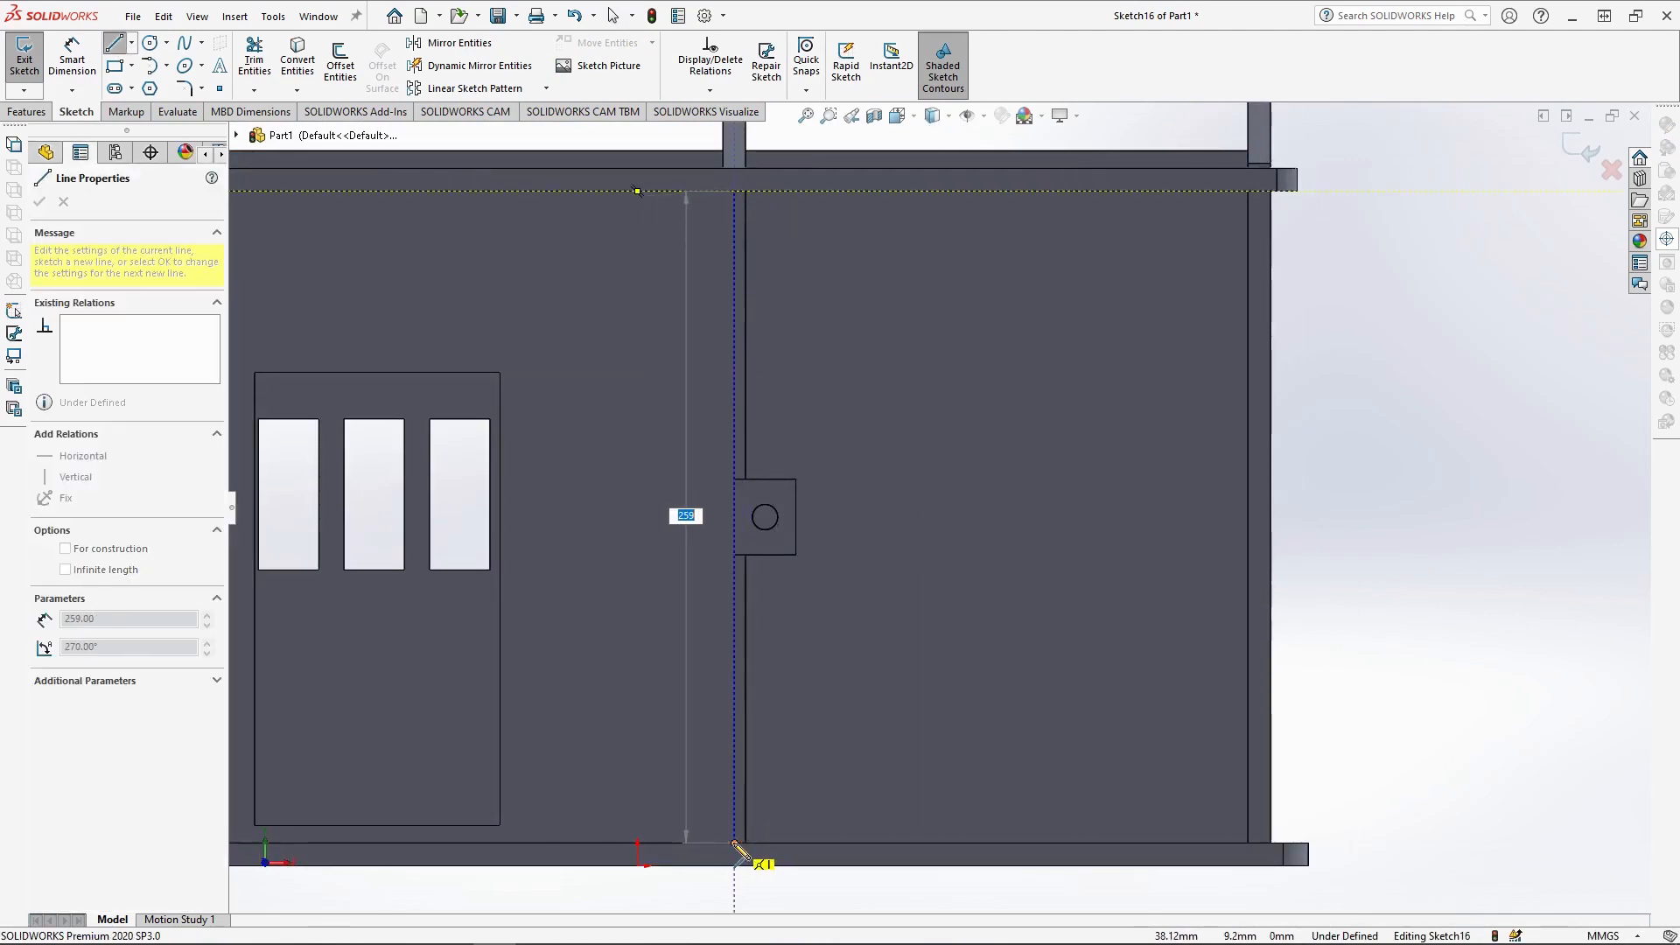
pyautogui.click(734, 842)
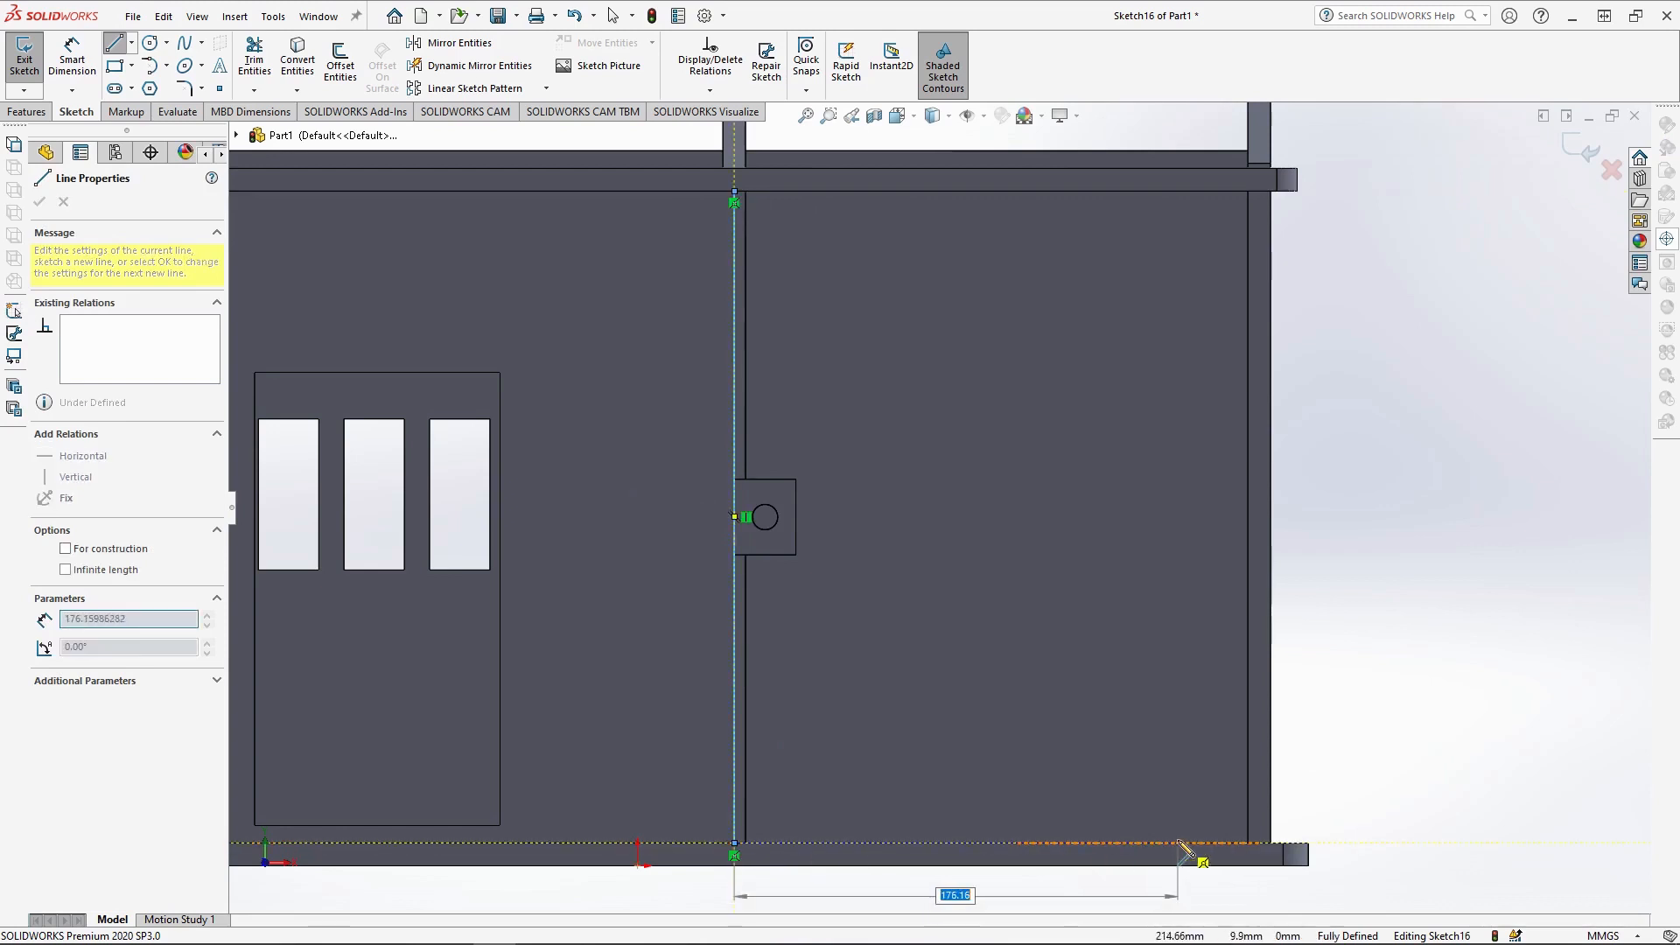
pyautogui.click(1248, 842)
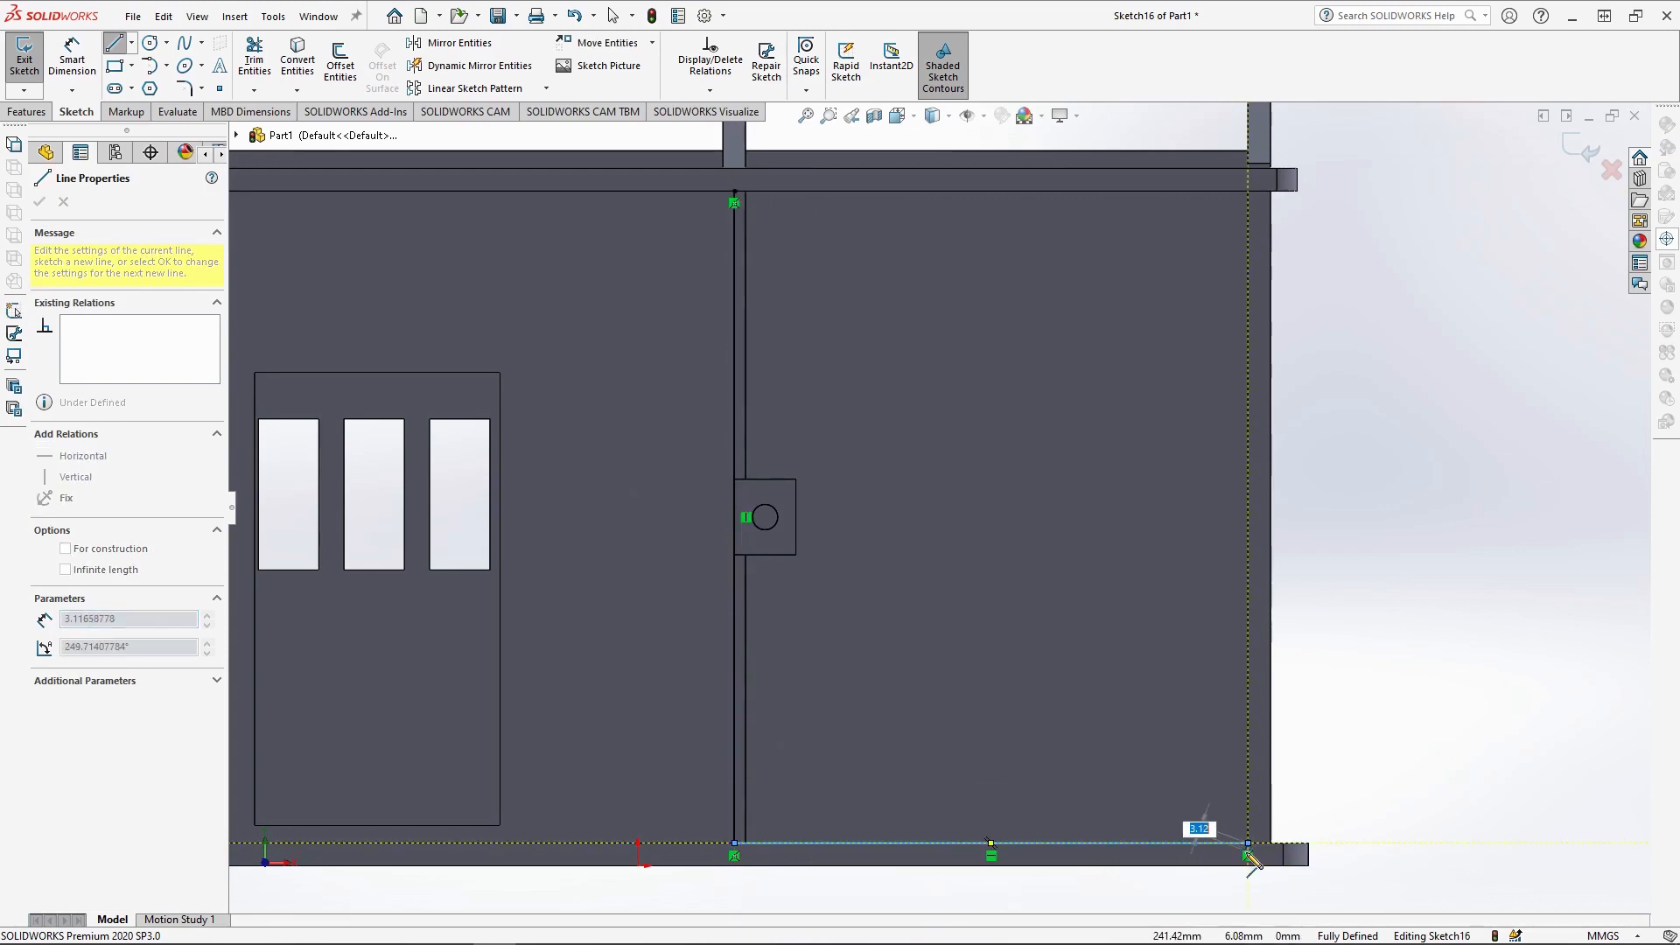
# - Continue the outline down to mid-thickness of the base plate, out to the outer right edge and up to mid-thickness of the upper plate
pyautogui.scroll(-3, 1249, 855)
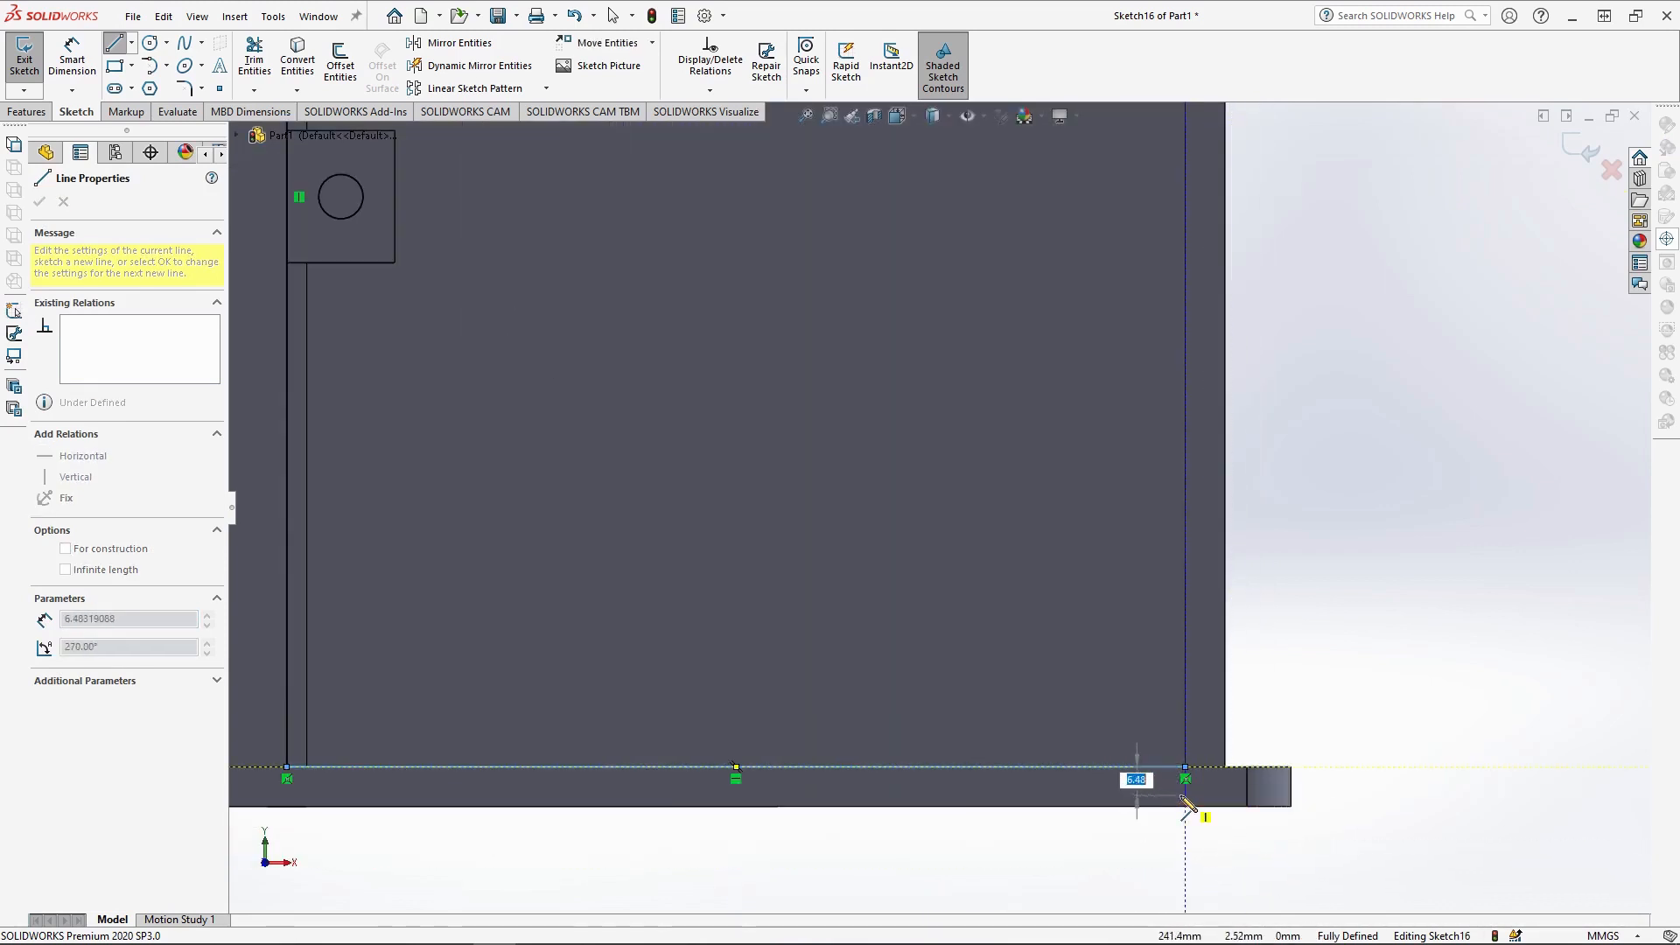
pyautogui.press('Return')
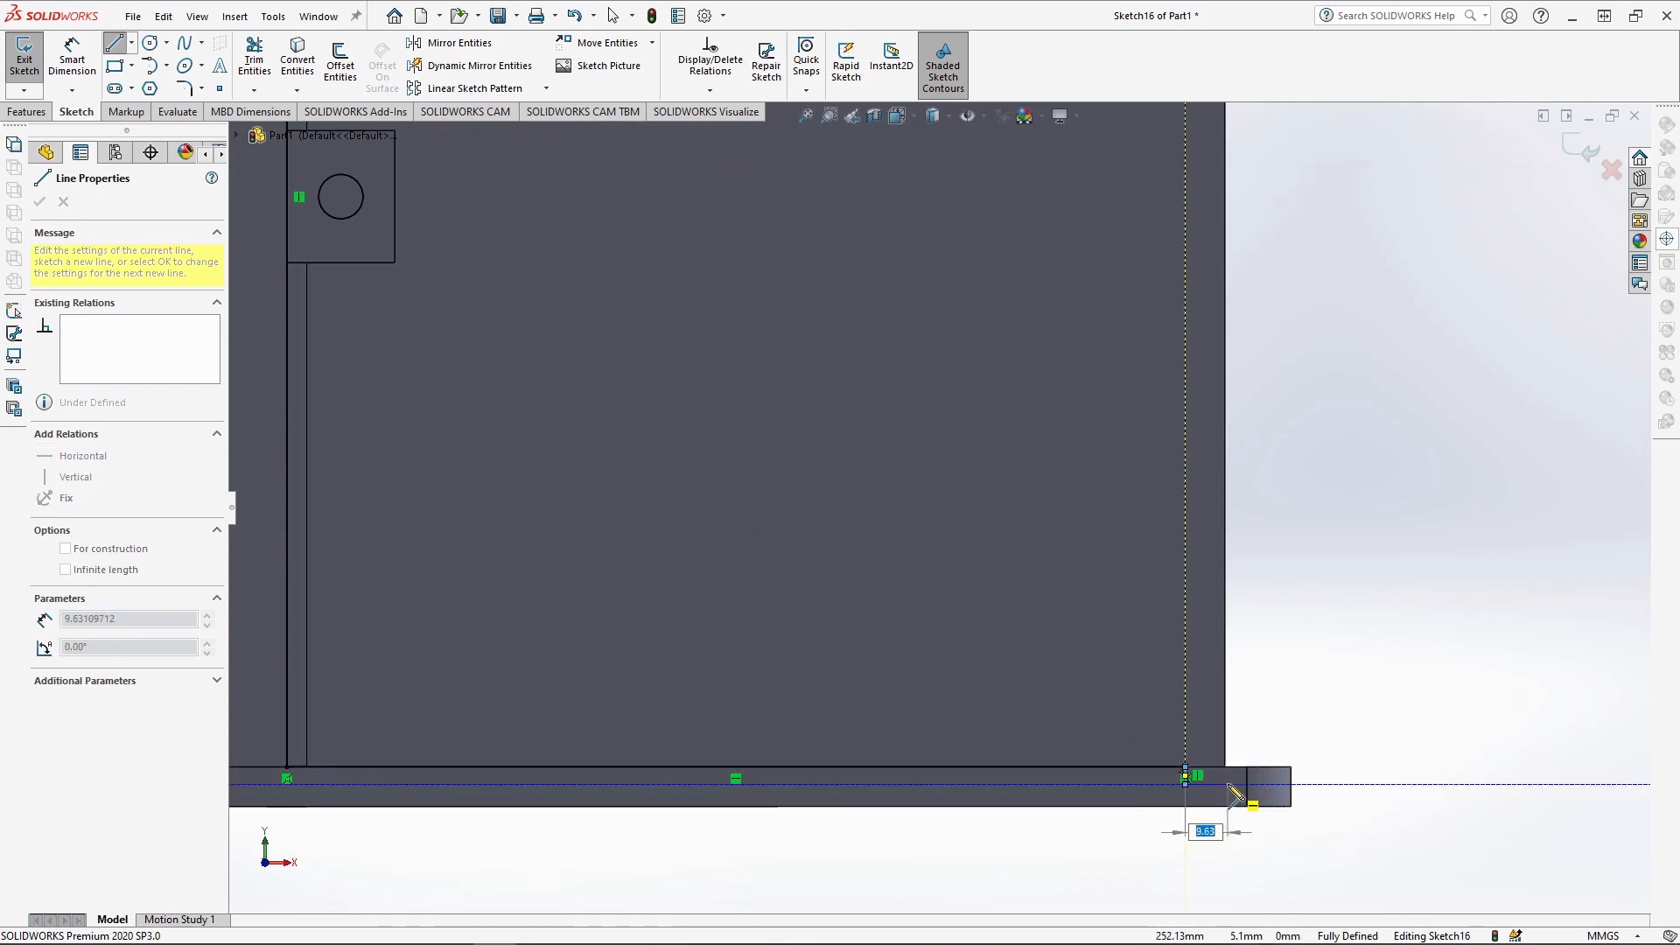
pyautogui.scroll(4, 1025, 407)
pyautogui.write('263')
pyautogui.press('Return')
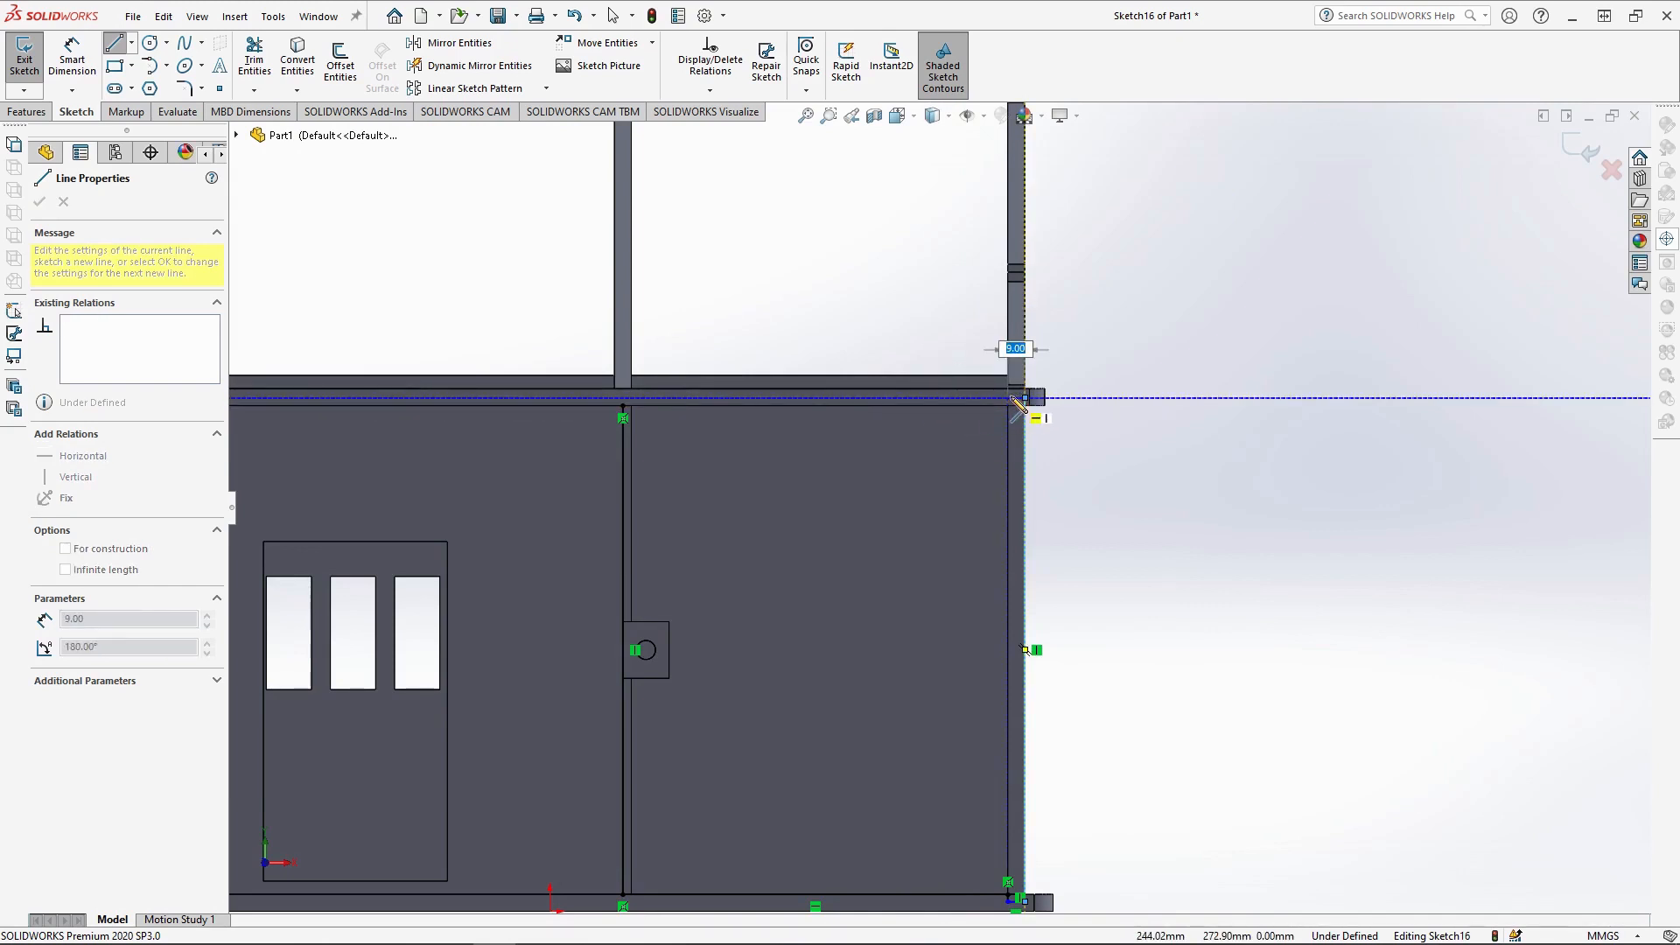
# - Close the right wall outline 9 mm inward, down to the upper plate's underside and 204 mm across to the centre post line
pyautogui.click(1018, 404)
pyautogui.click(1009, 406)
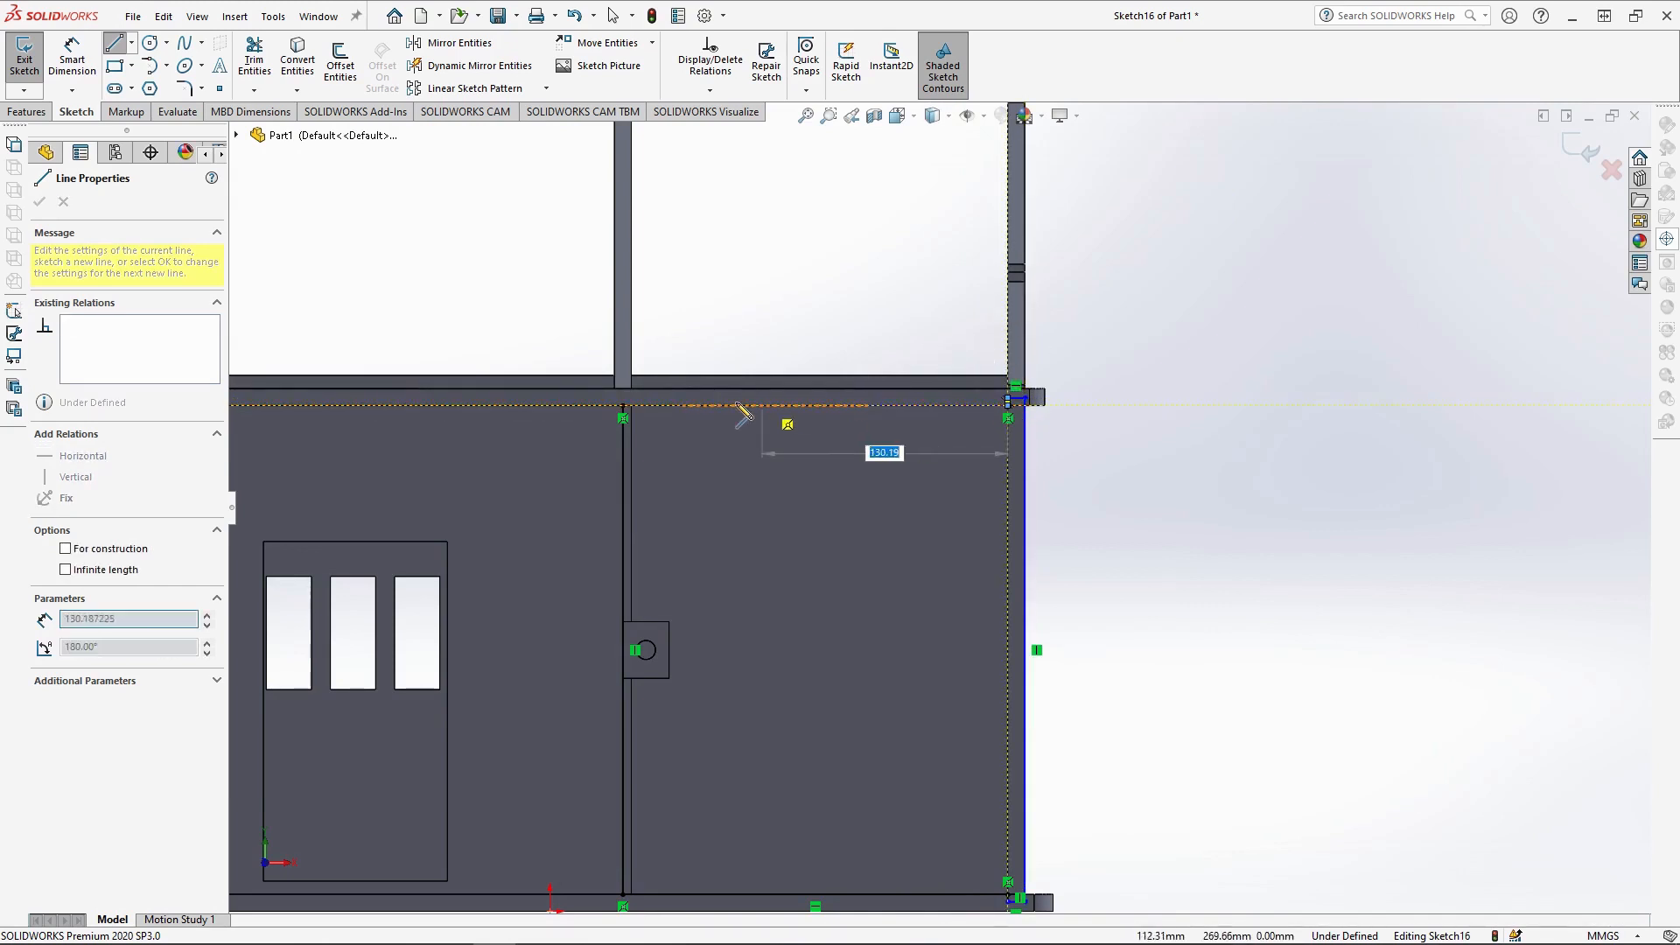
pyautogui.click(623, 406)
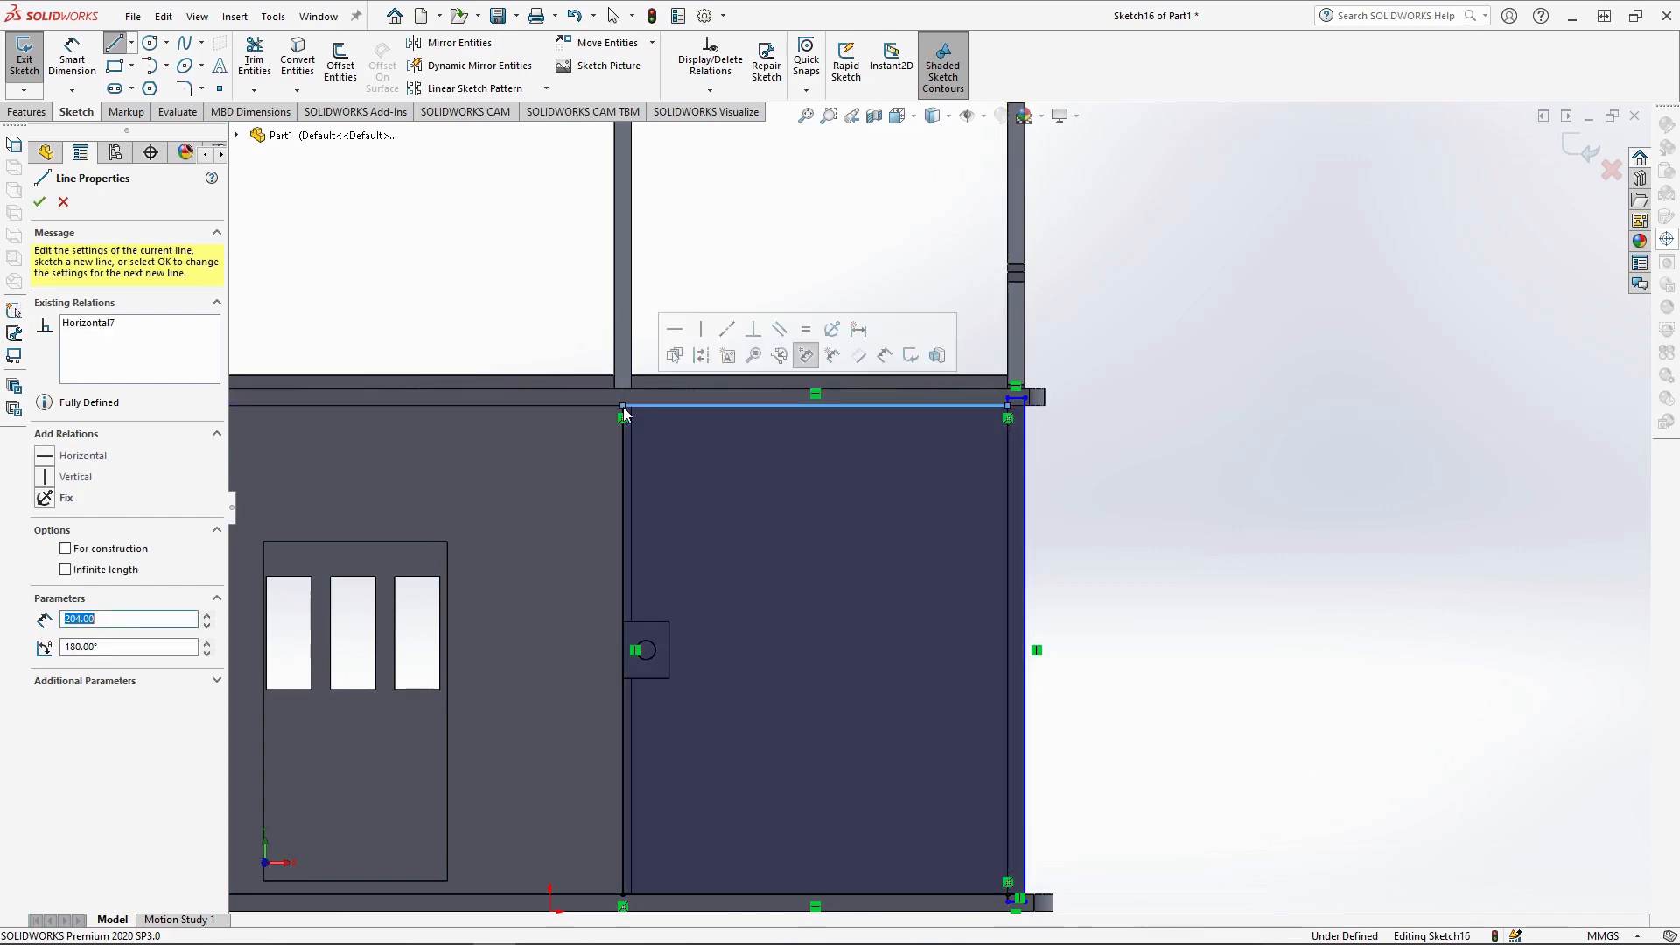
pyautogui.click(26, 111)
pyautogui.scroll(1, 797, 472)
pyautogui.scroll(-1, 798, 649)
pyautogui.scroll(-1, 793, 776)
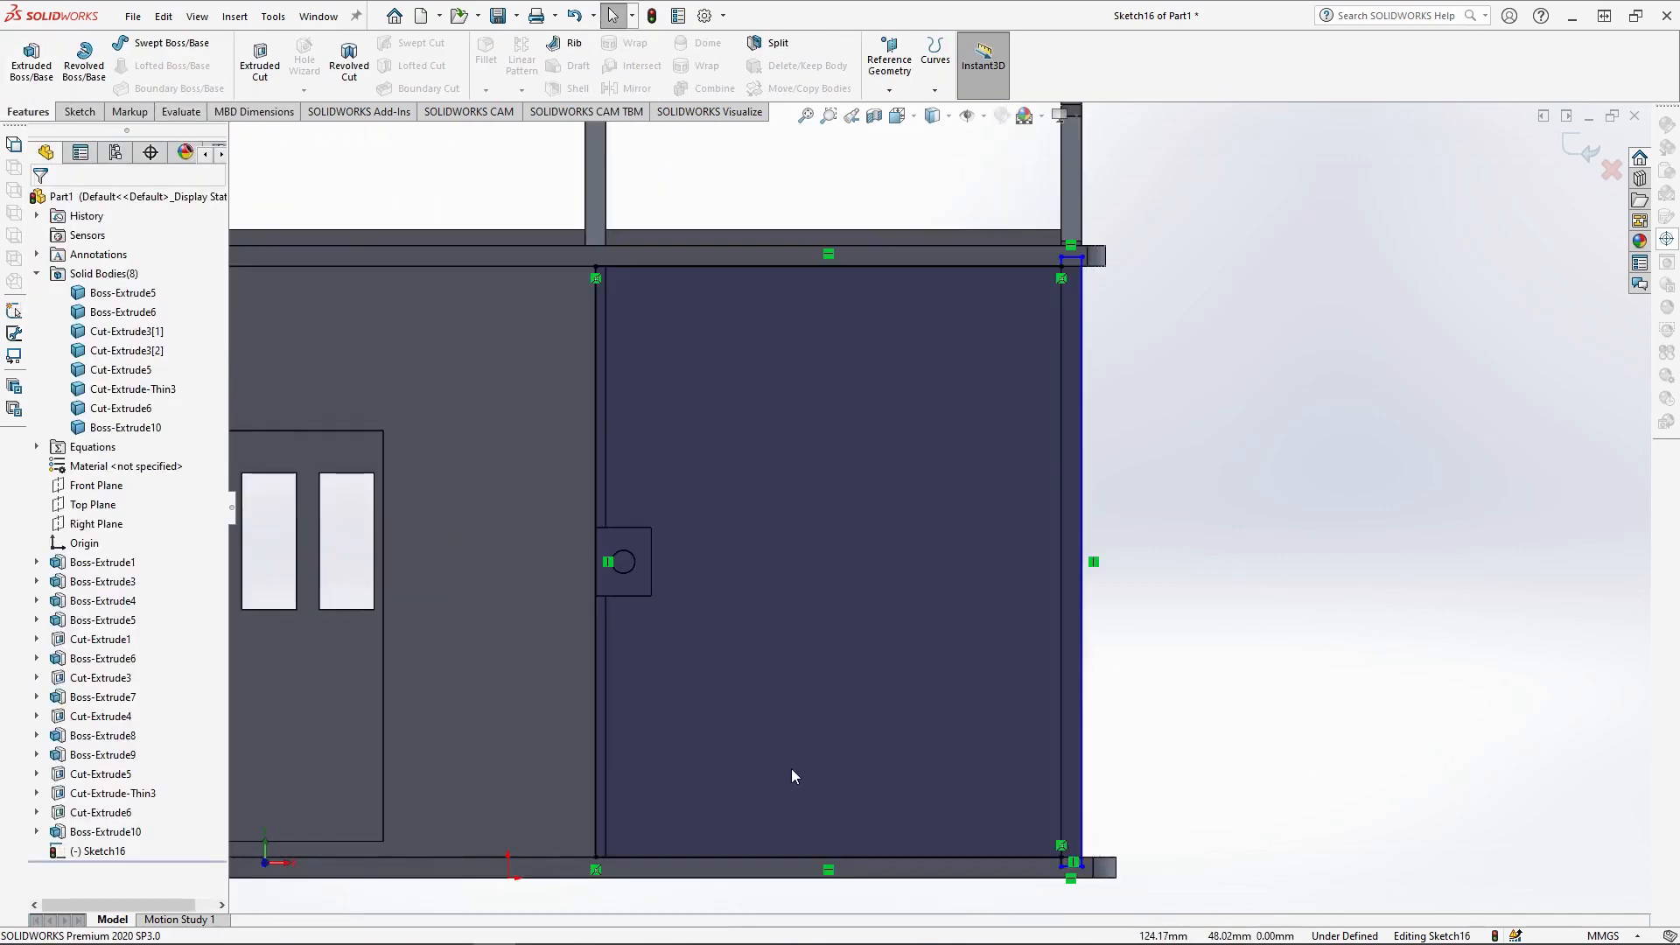
# - Draw construction lines from the right wall's lower corner at the centre post, along its bottom edge, then up to X 94, Y 117.5 mm
pyautogui.click(77, 111)
pyautogui.click(131, 42)
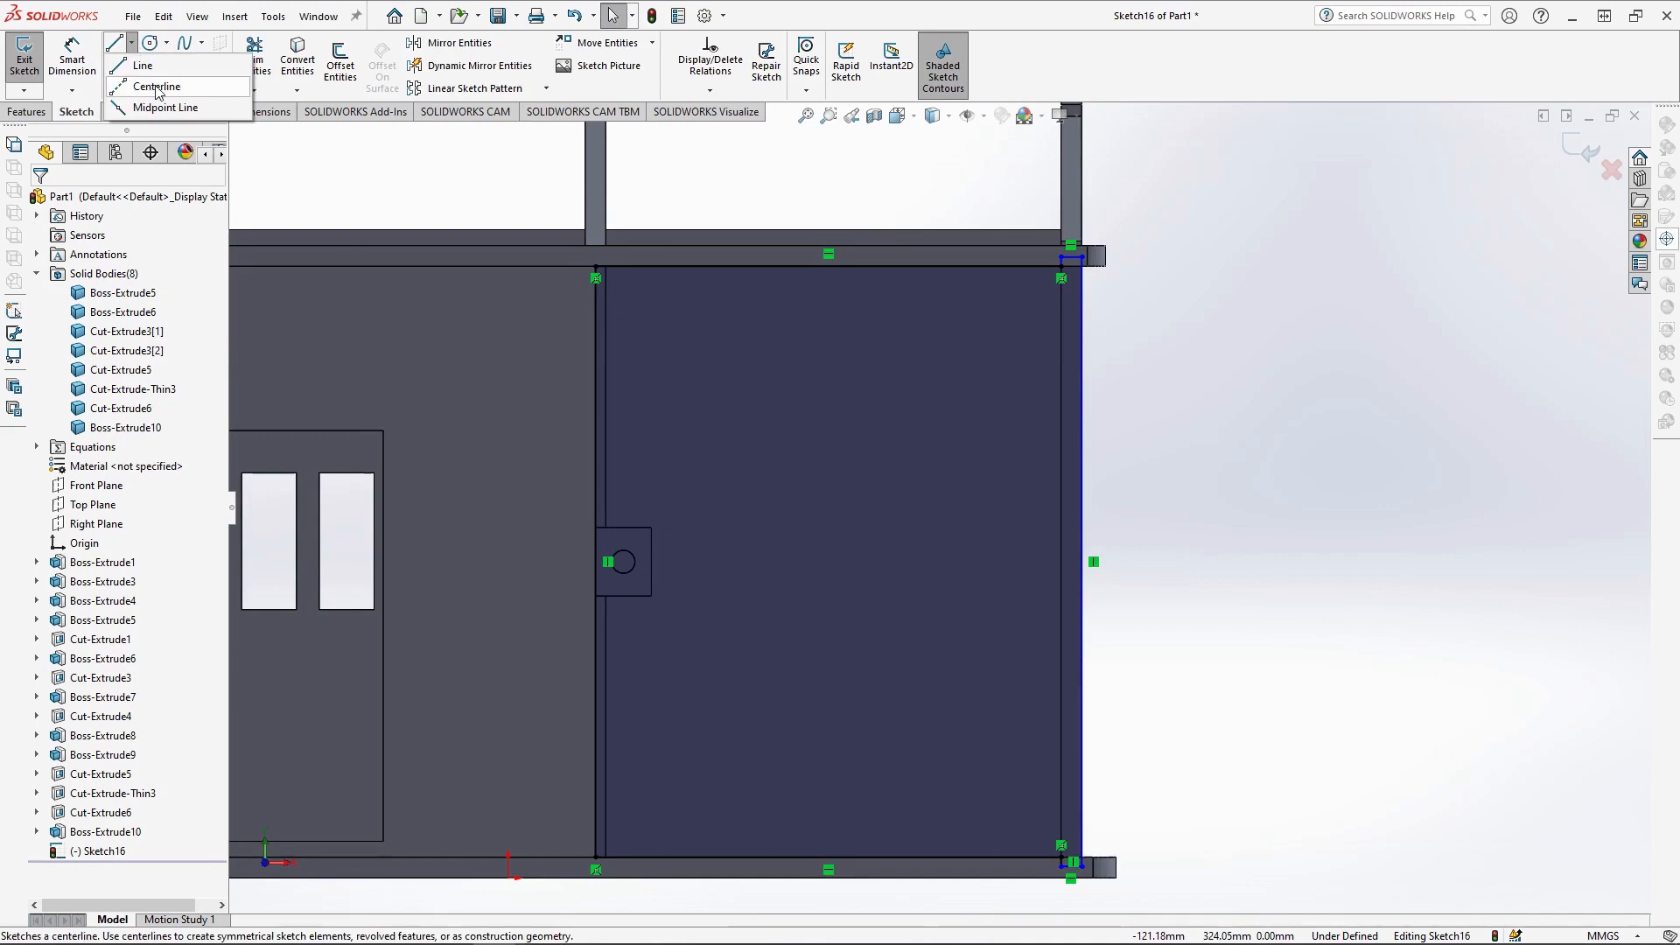
pyautogui.click(147, 75)
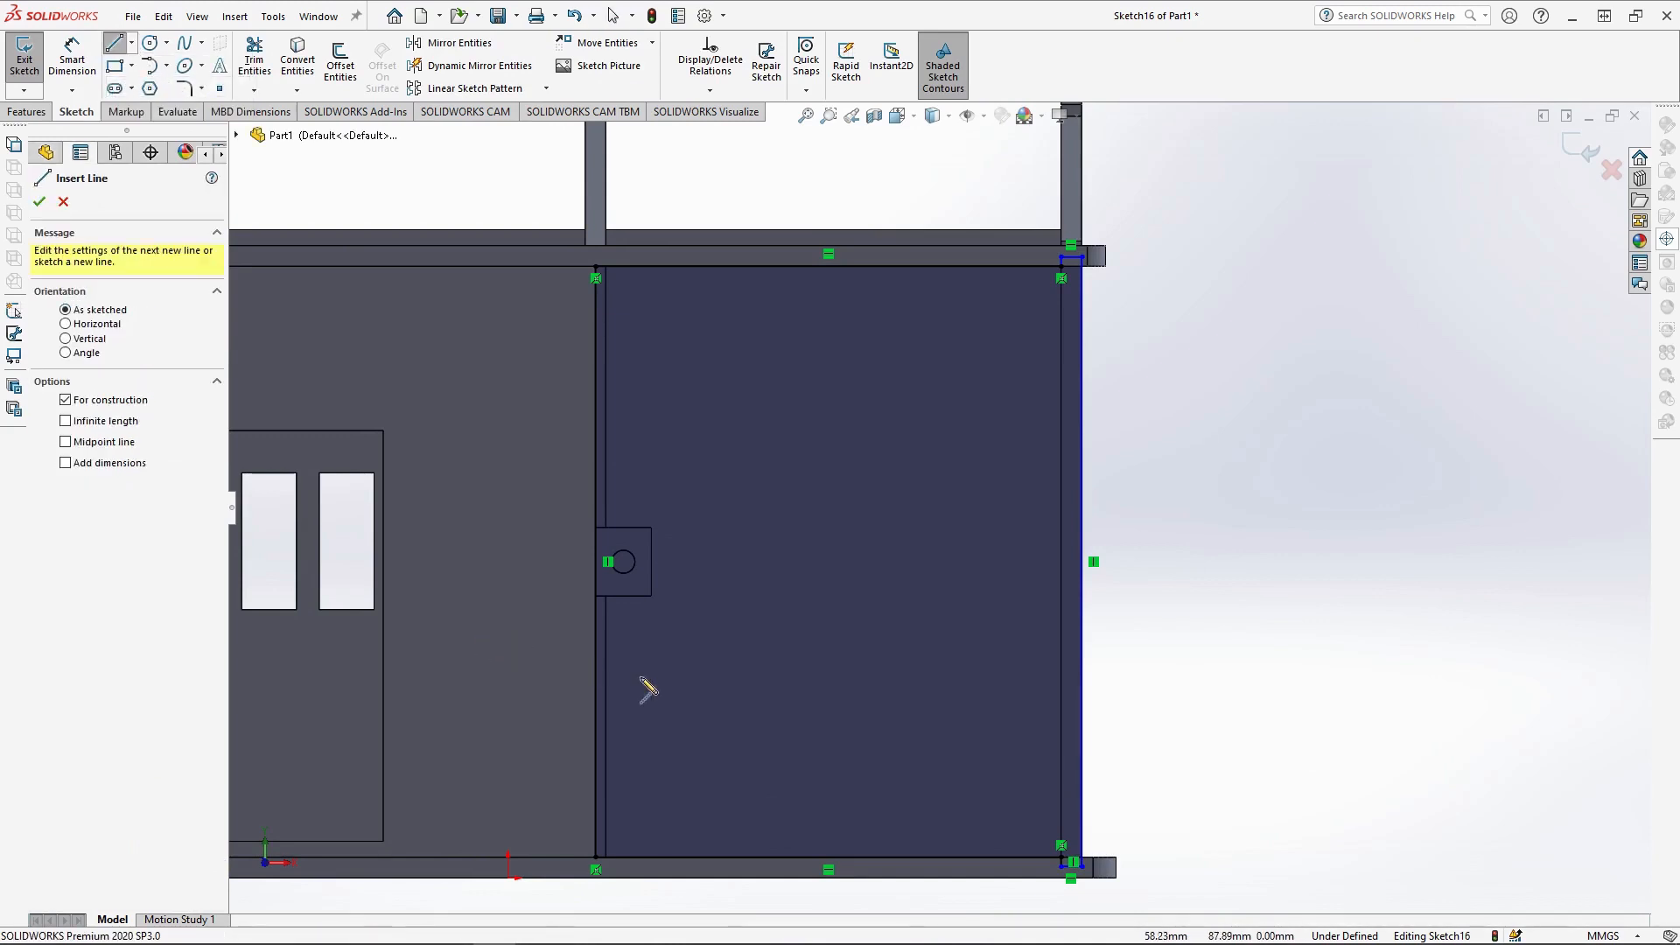
pyautogui.click(596, 858)
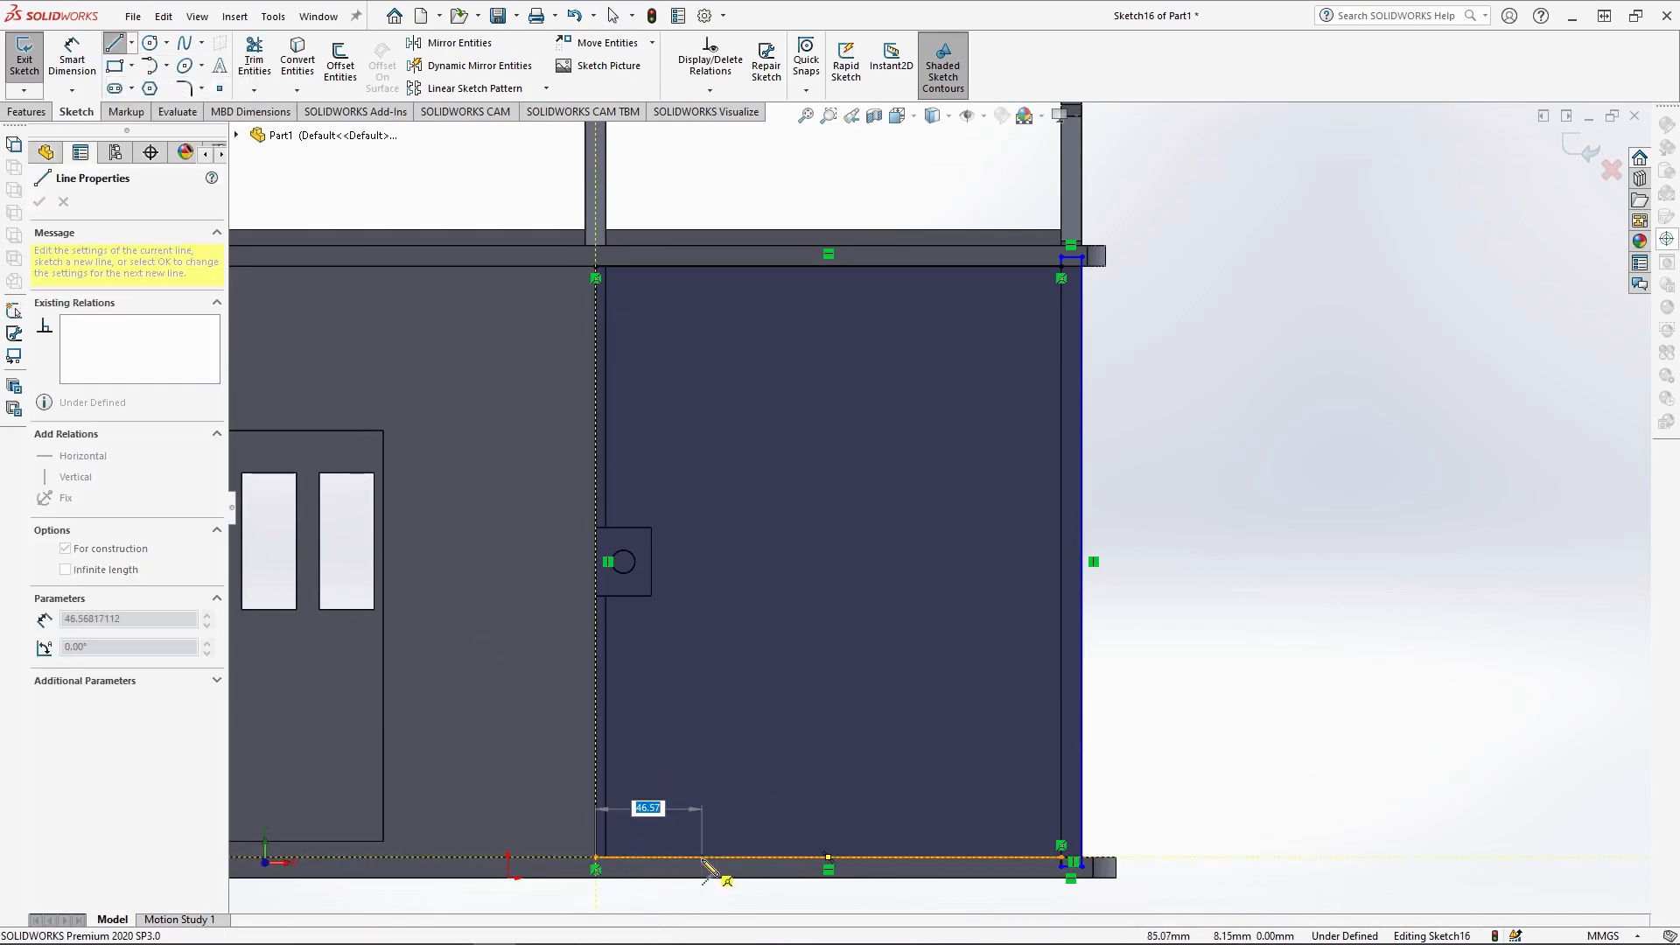
pyautogui.press('Return')
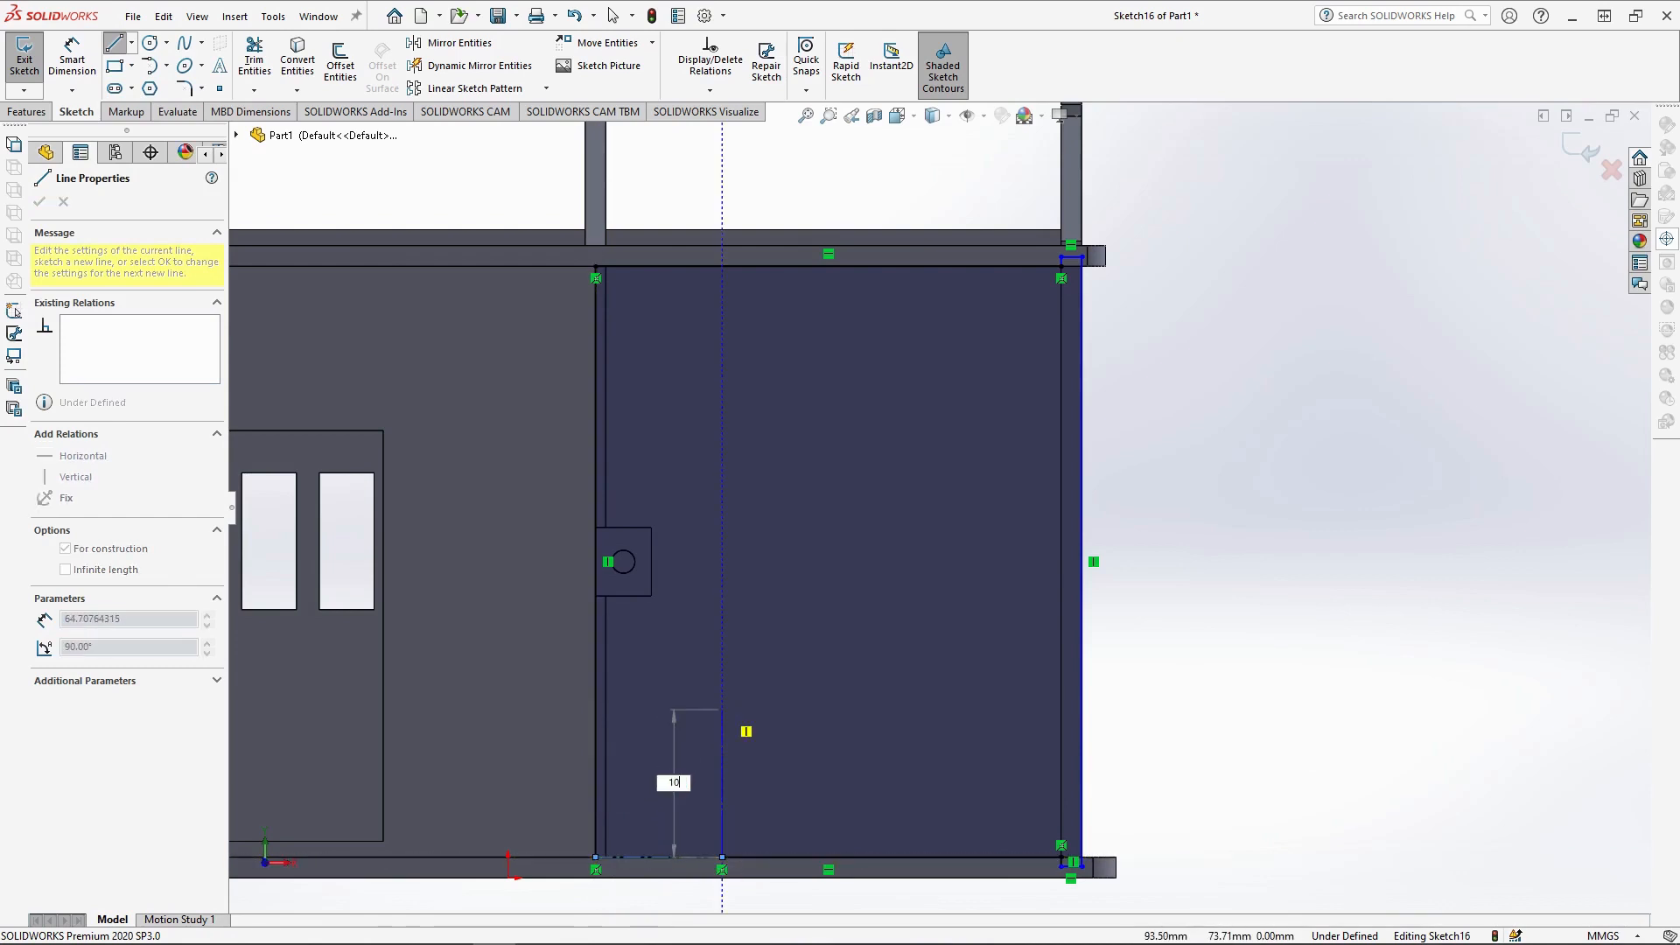
pyautogui.press('Return')
pyautogui.press('Escape')
# - Draw a window rectangle 24 mm wide and 60 mm high from the upper end of the vertical construction line
pyautogui.click(113, 68)
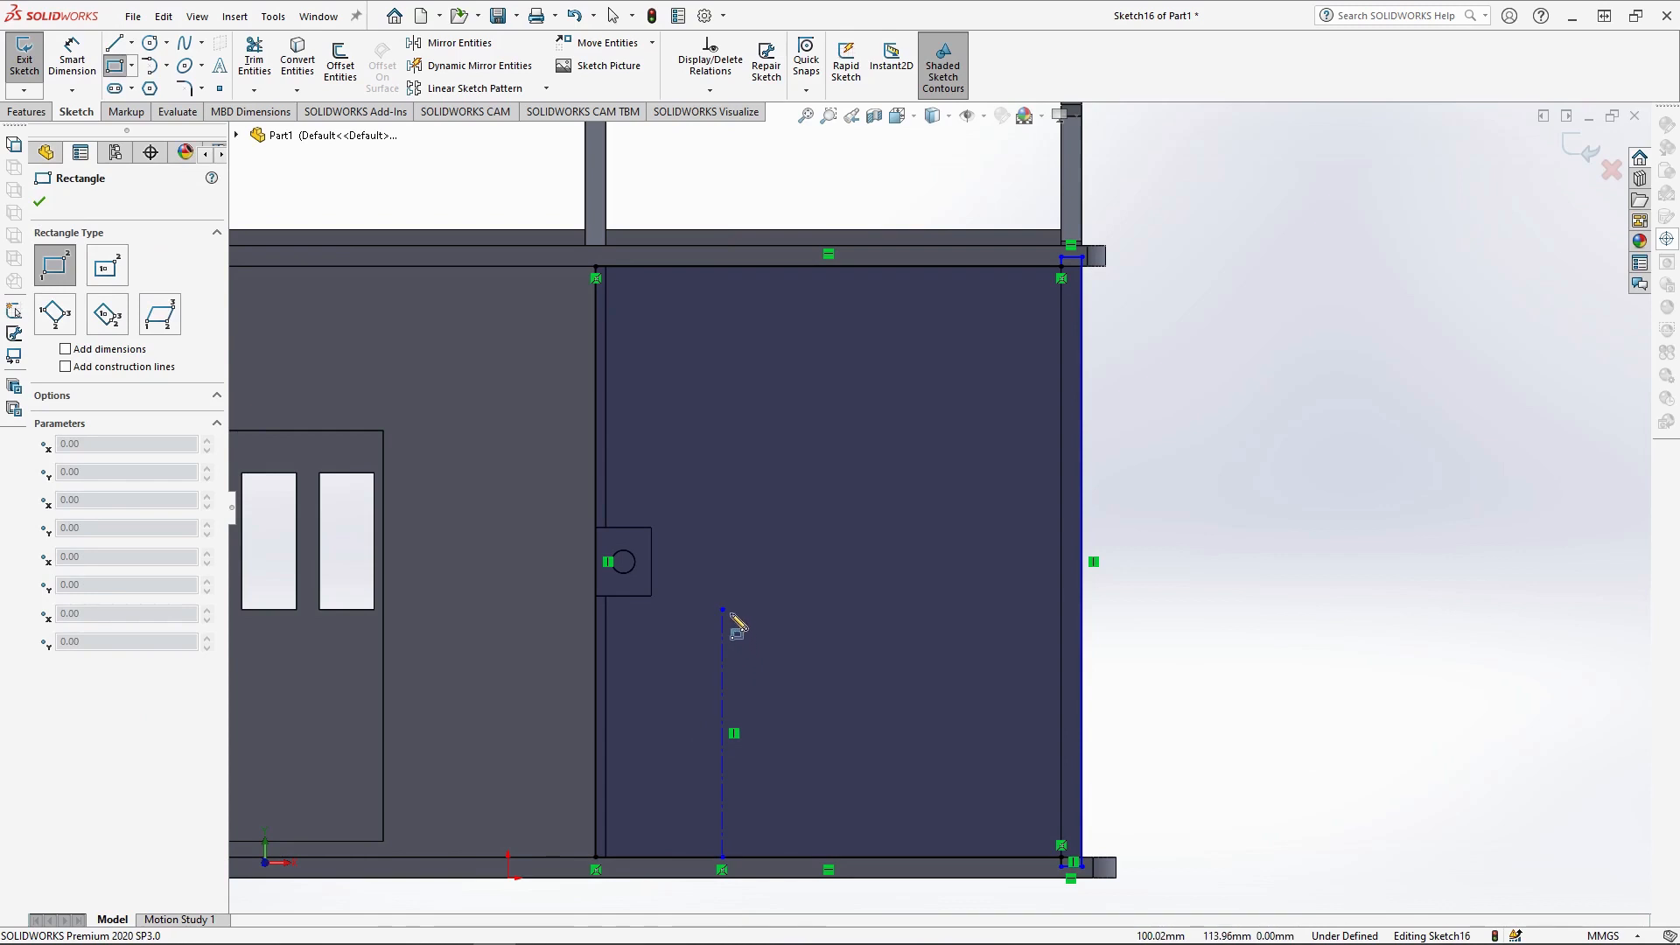
pyautogui.click(722, 609)
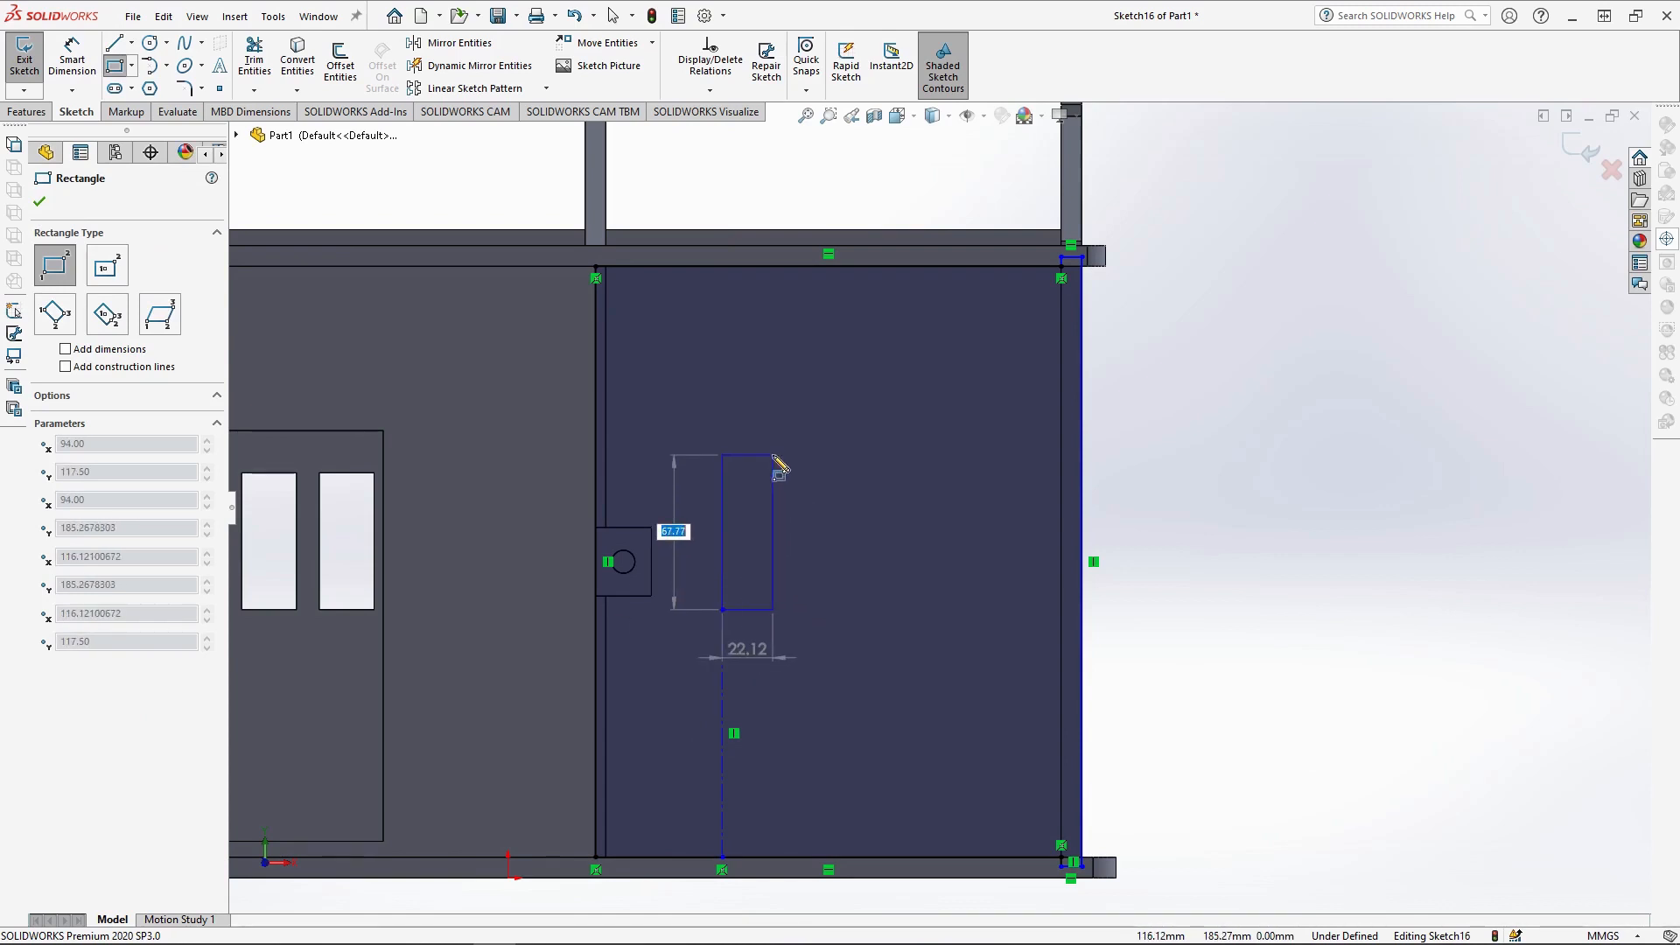
pyautogui.press('Tab')
pyautogui.write('24')
pyautogui.press('Return')
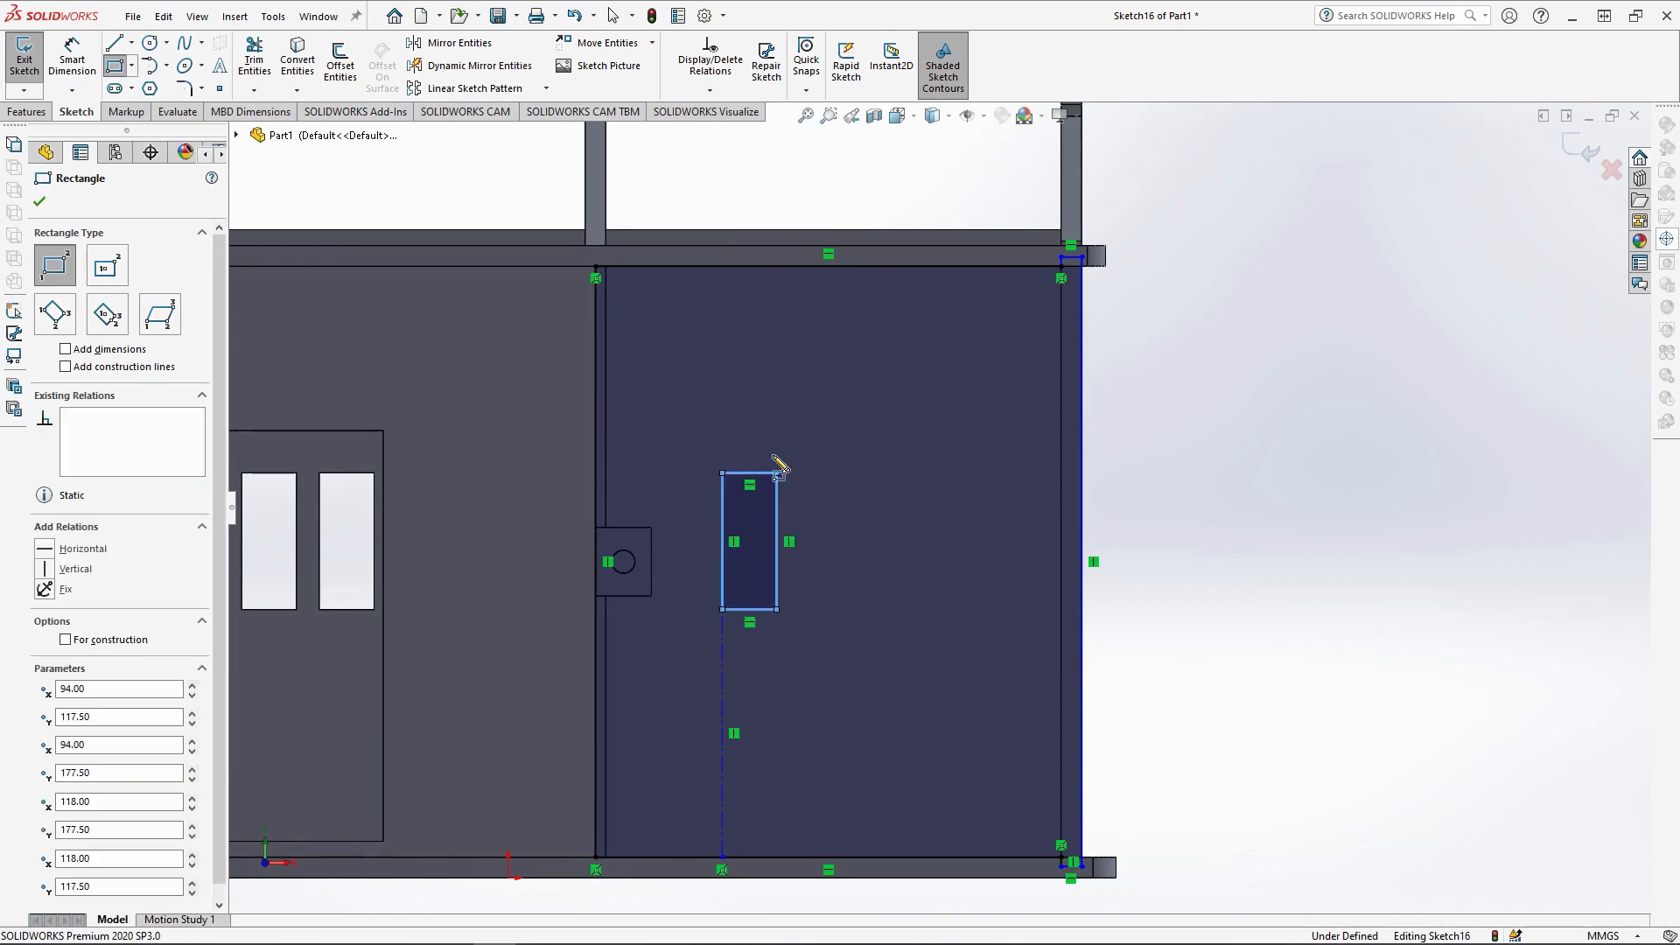
# - Repeat the window rectangle along the X-axis with a linear sketch pattern of 3 instances spaced 34 mm apart
pyautogui.click(475, 89)
pyautogui.write('34')
pyautogui.press('Return')
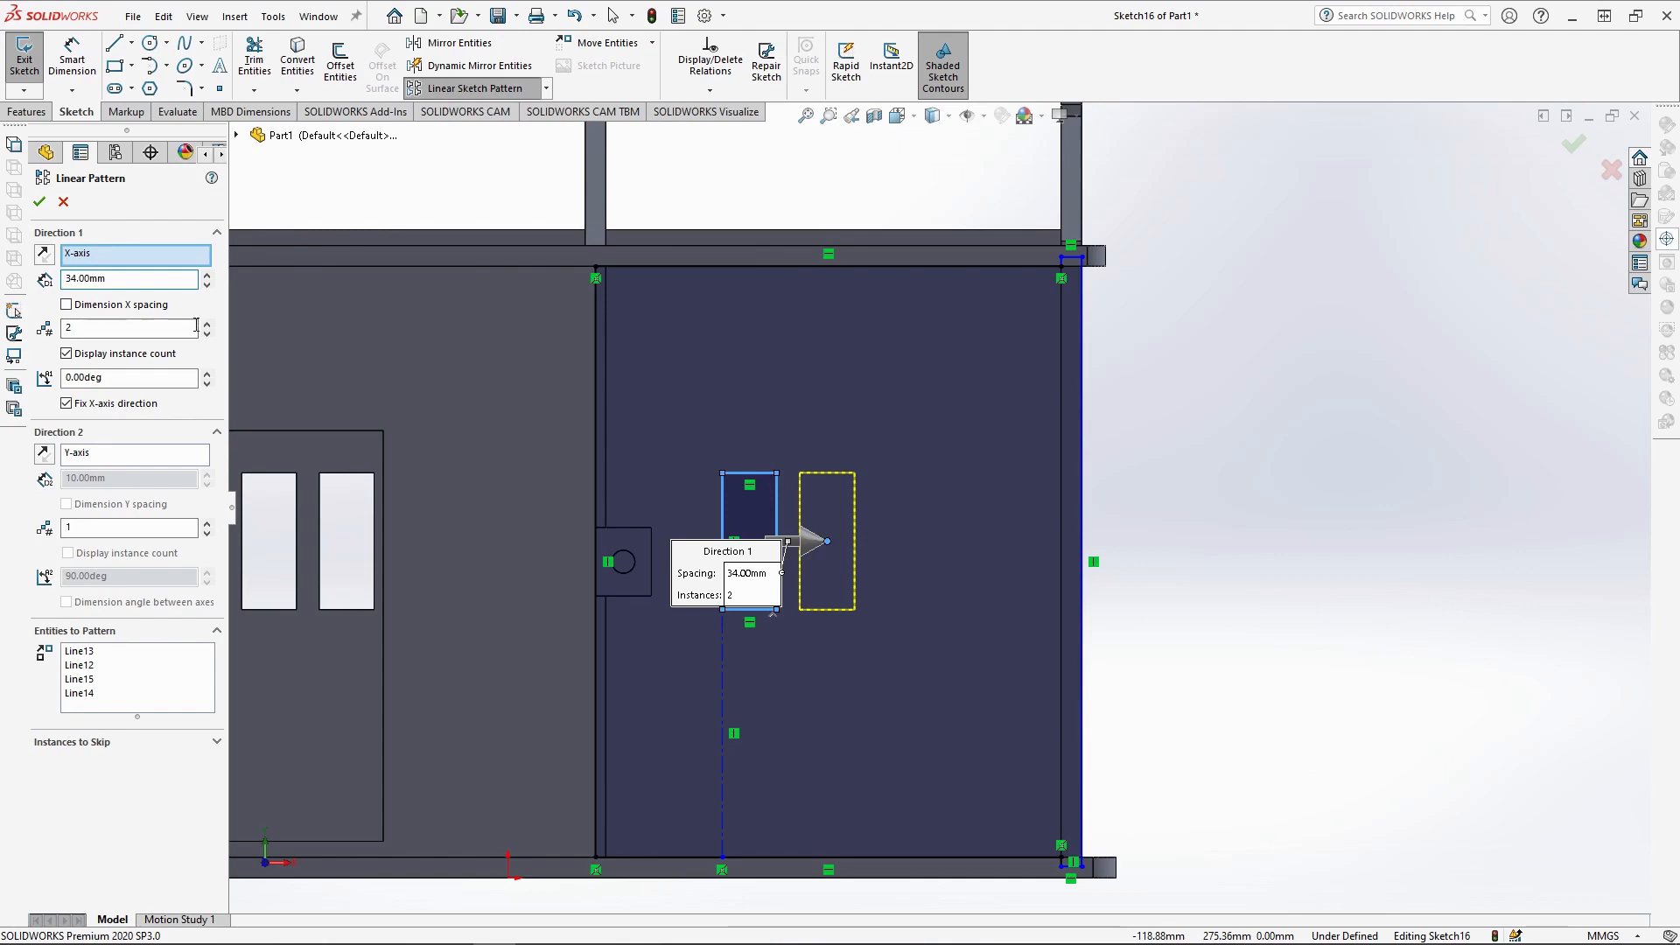
pyautogui.click(39, 201)
pyautogui.scroll(2, 1073, 483)
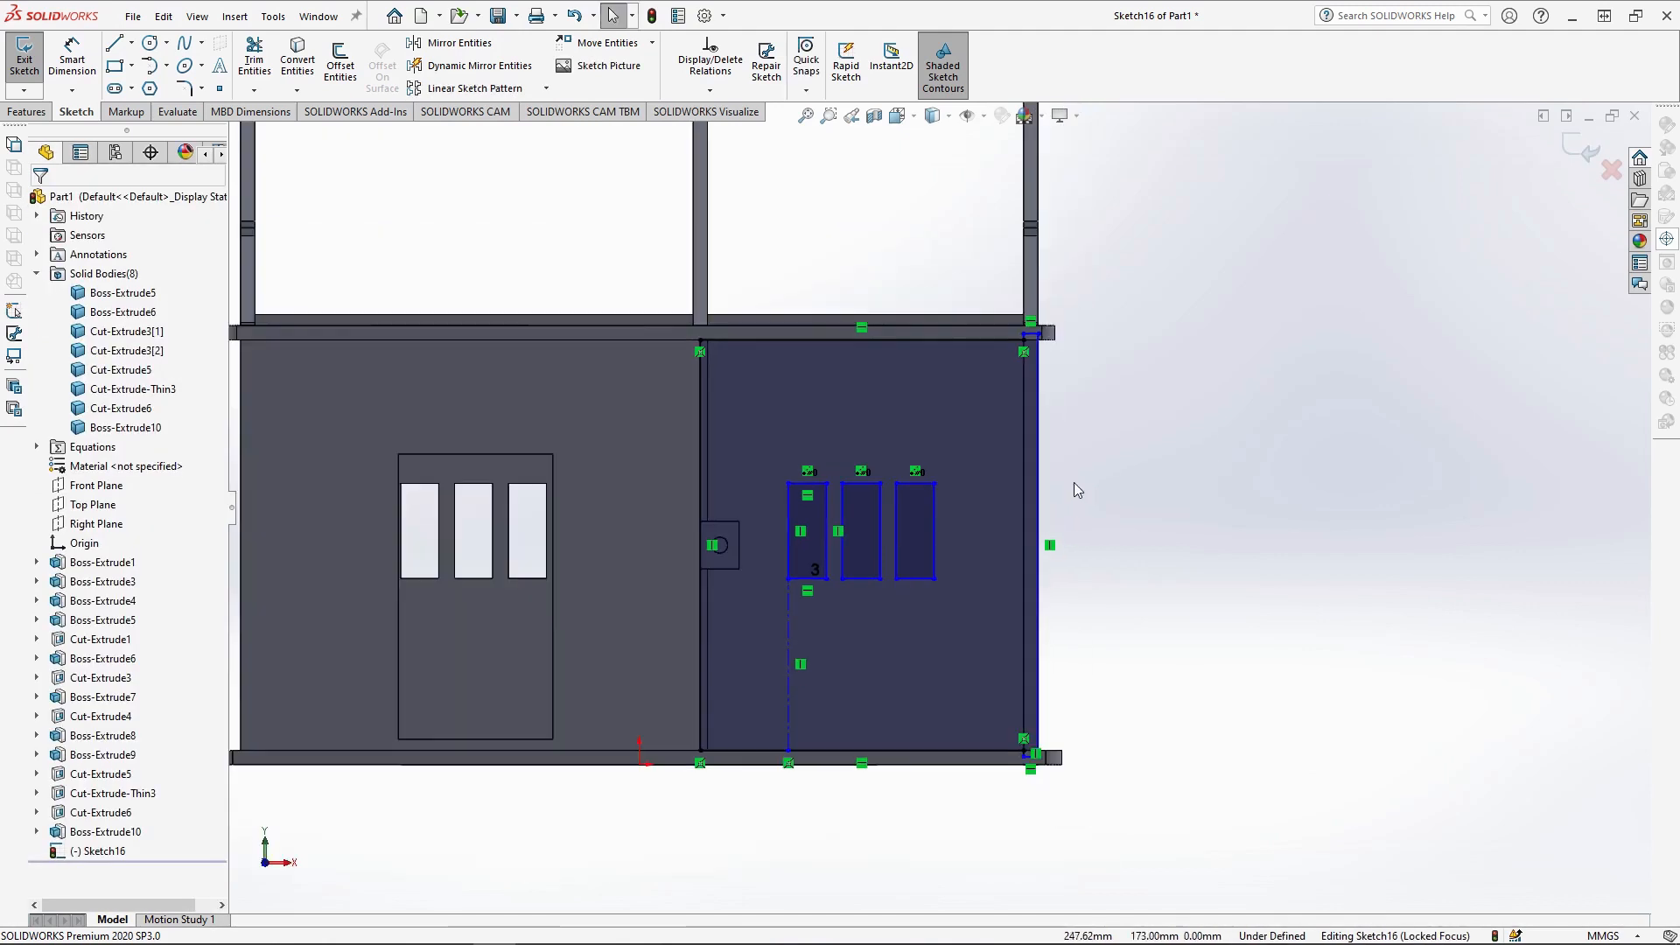
# - Extrude the right wall profile with its three window openings 9 mm as a separate, unmerged body
pyautogui.click(26, 111)
pyautogui.click(31, 59)
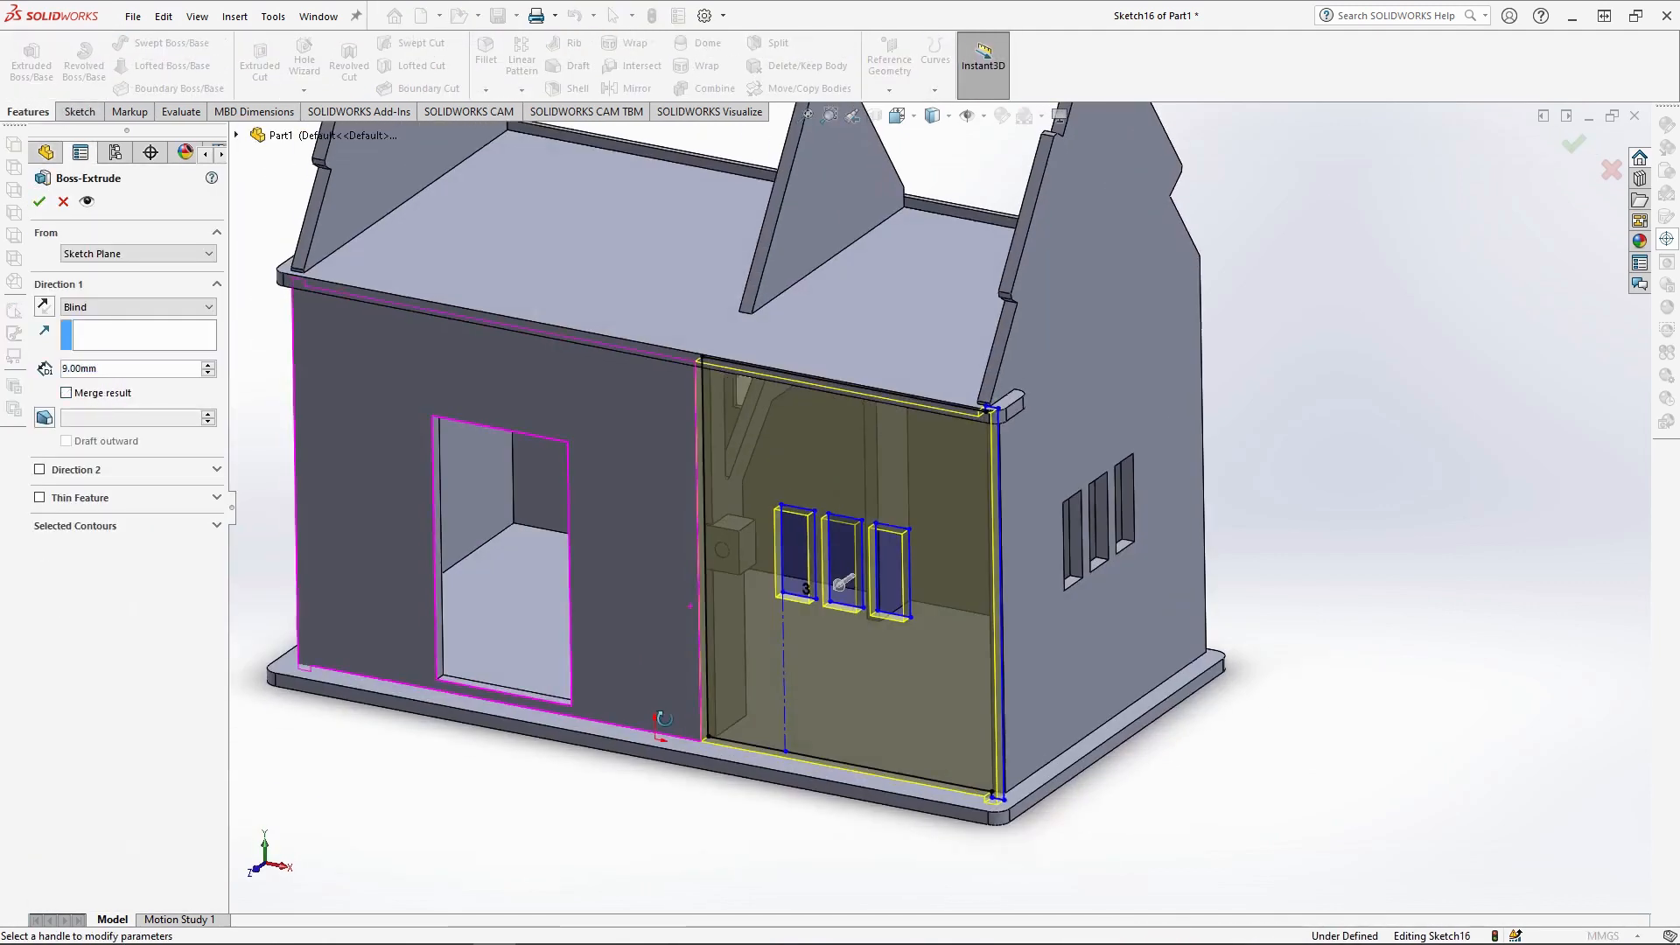
pyautogui.click(40, 202)
# - Hide the back wall body to expose the inner side of the front walls
pyautogui.scroll(2, 801, 590)
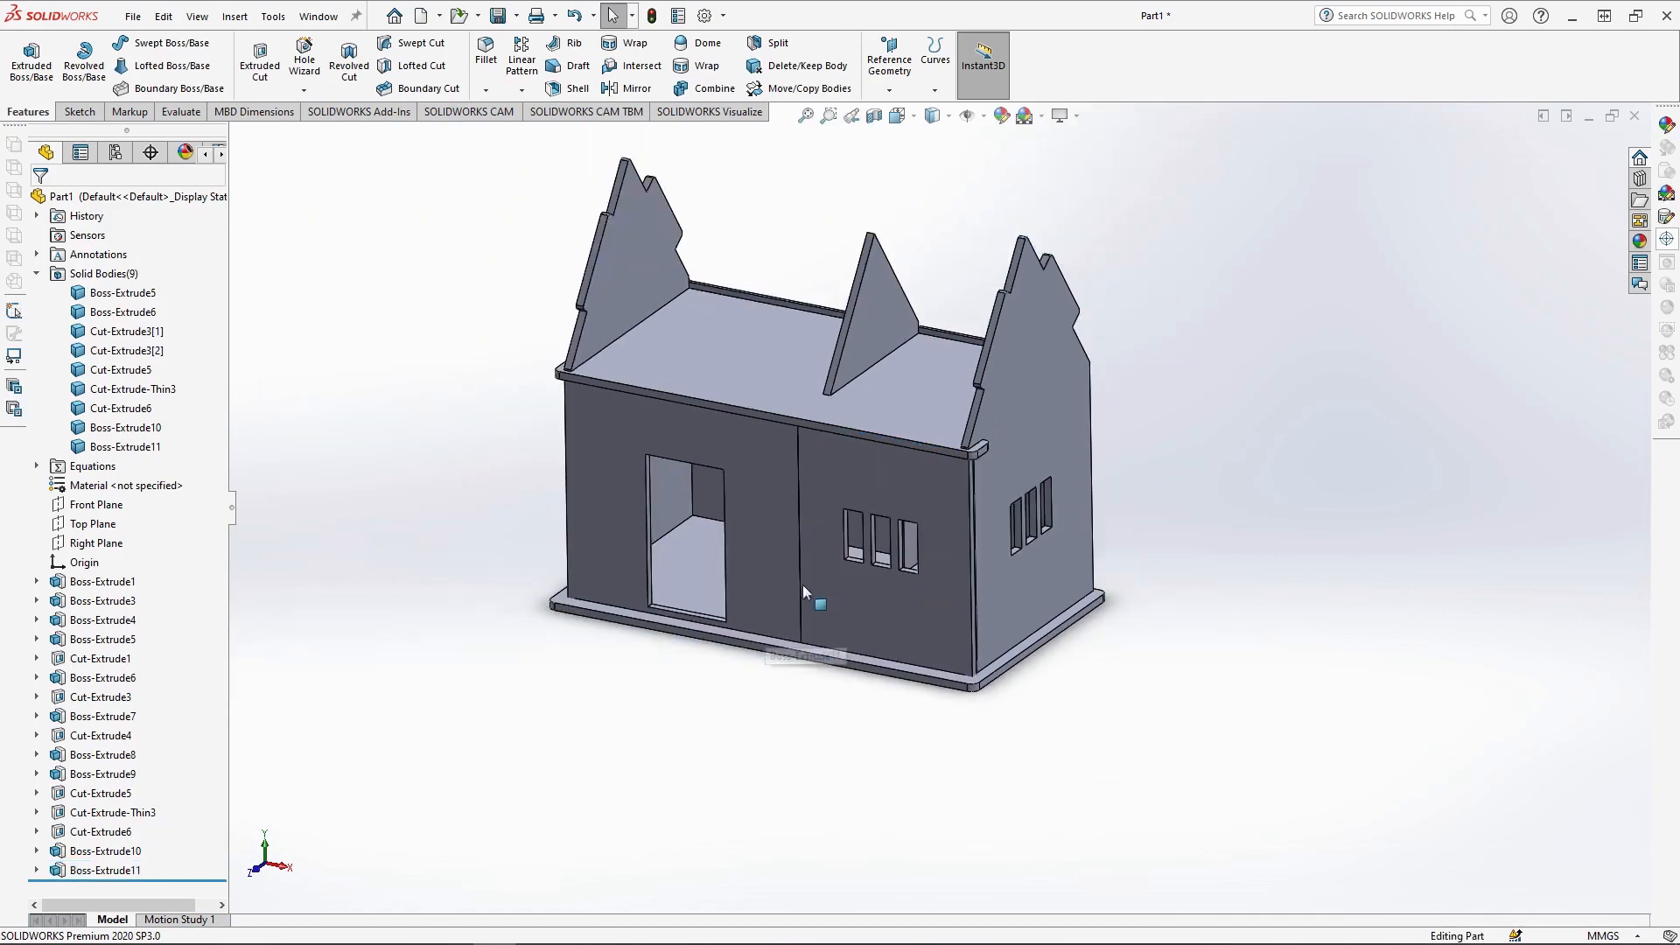
pyautogui.scroll(-3, 783, 754)
pyautogui.scroll(-3, 884, 496)
pyautogui.moveTo(882, 599); pyautogui.dragTo(914, 610, button='middle')
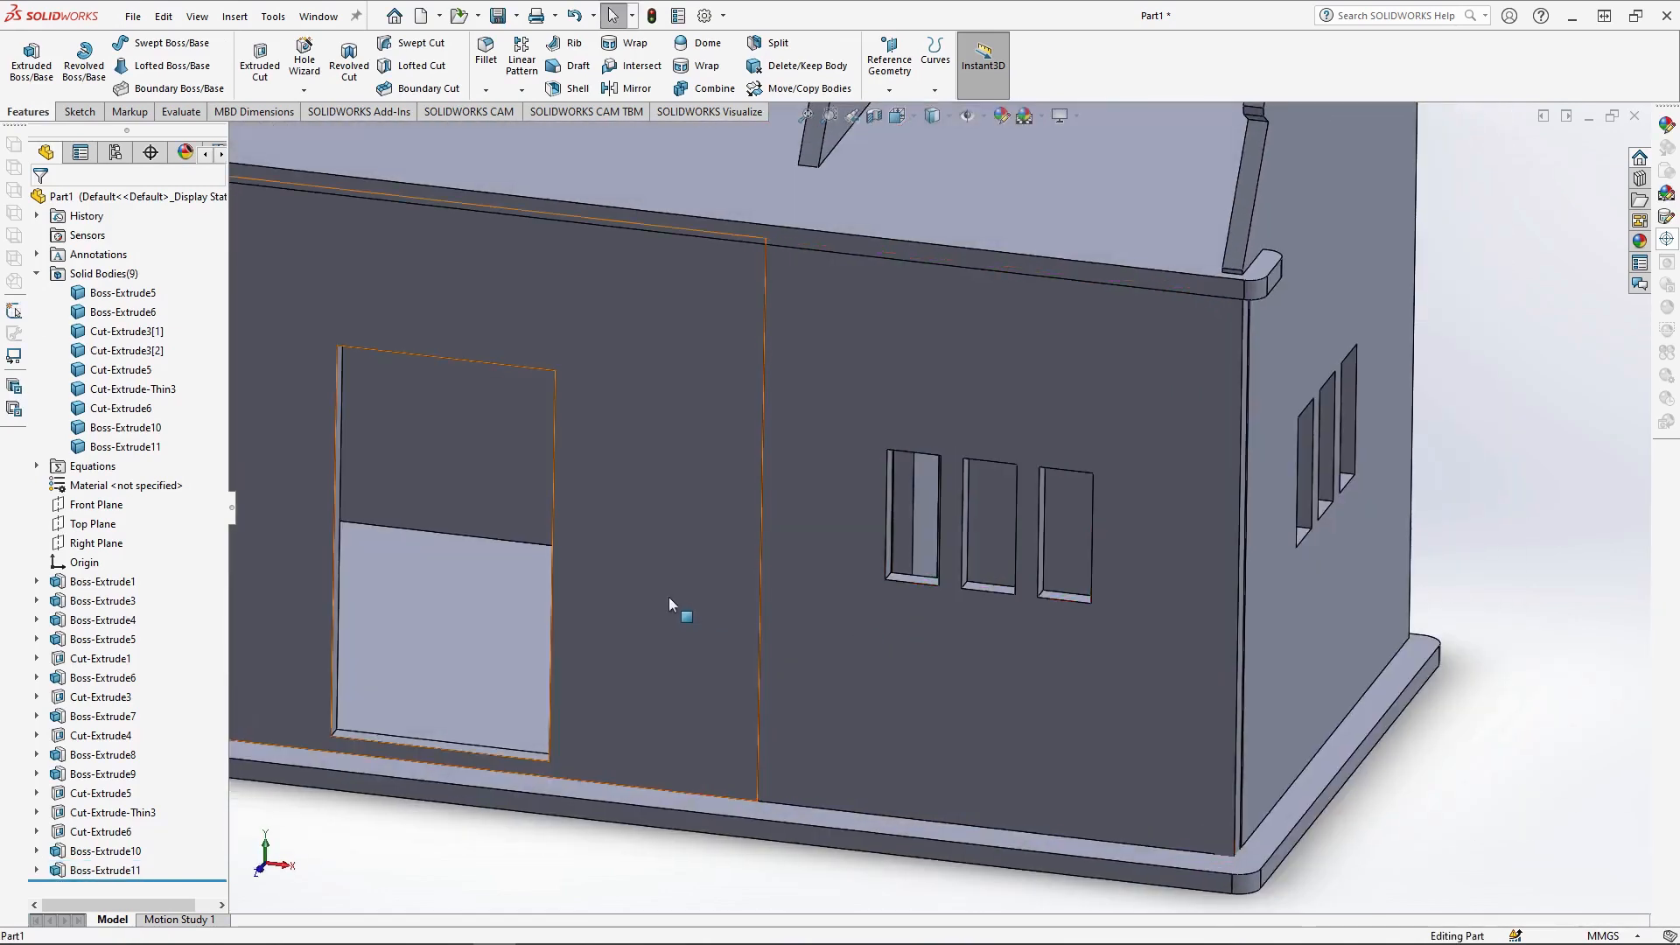
pyautogui.moveTo(668, 608); pyautogui.dragTo(614, 578, button='middle')
pyautogui.scroll(3, 973, 493)
pyautogui.moveTo(1172, 581); pyautogui.dragTo(1502, 573, button='middle')
pyautogui.scroll(-2, 1503, 573)
pyautogui.click(816, 606)
pyautogui.click(885, 576)
# - Start a sketch on the inner face of the door wall and convert the two circles of Sketch13 into it
pyautogui.moveTo(1063, 770); pyautogui.dragTo(1005, 586, button='middle')
pyautogui.click(1000, 581)
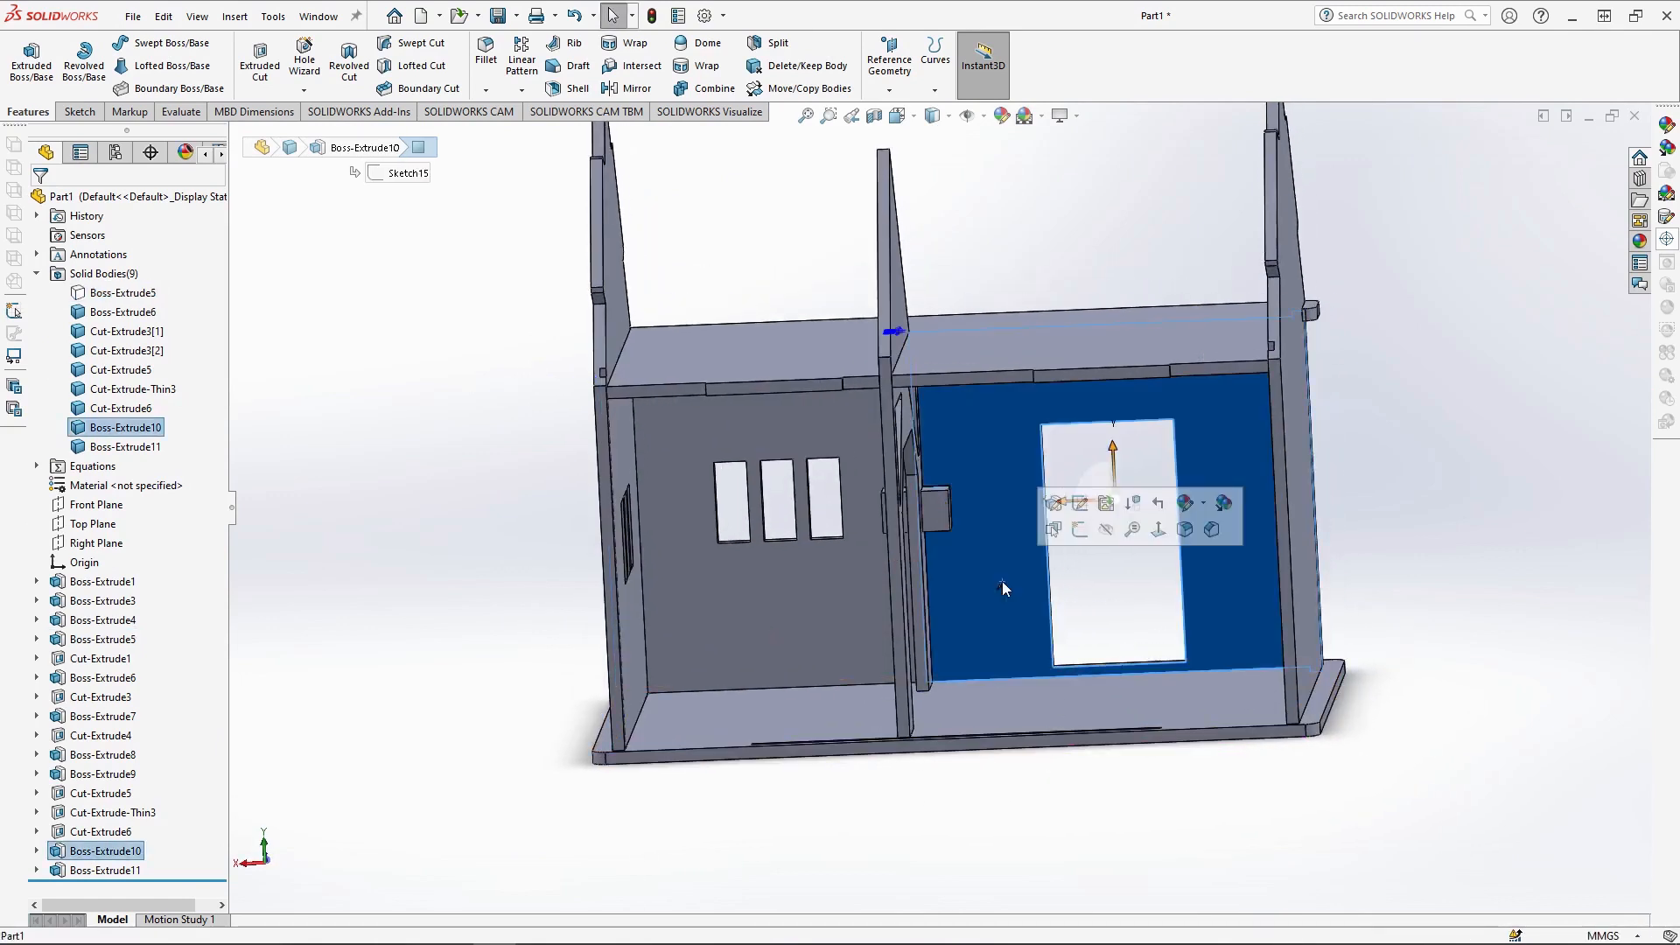
pyautogui.click(1080, 533)
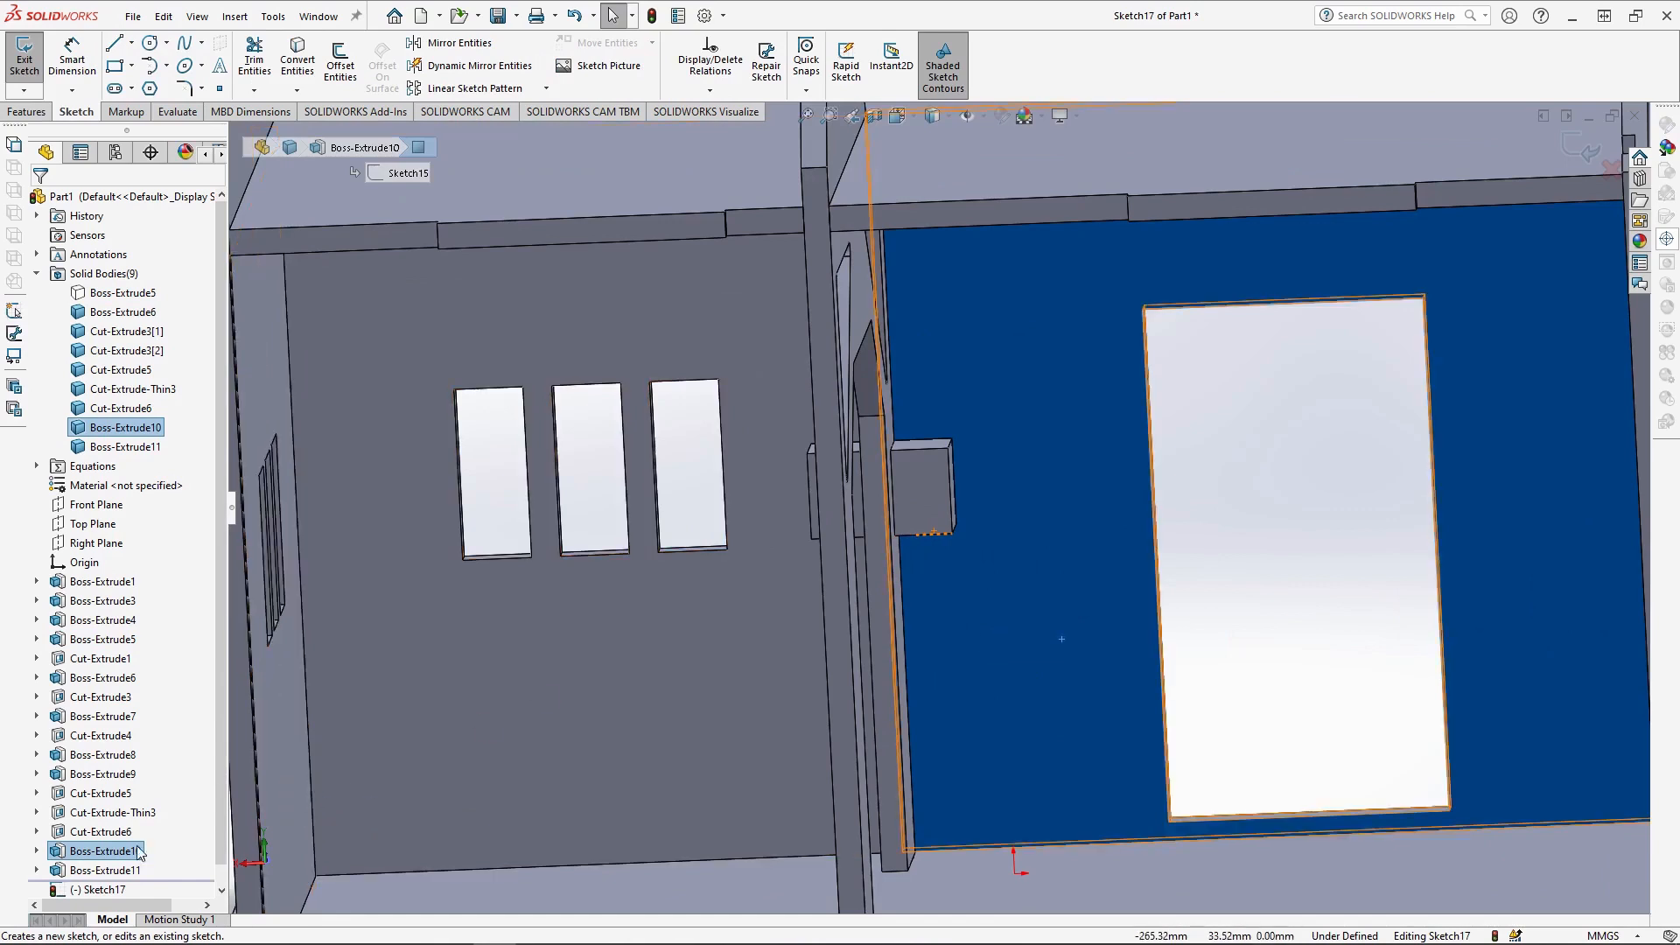
pyautogui.click(37, 813)
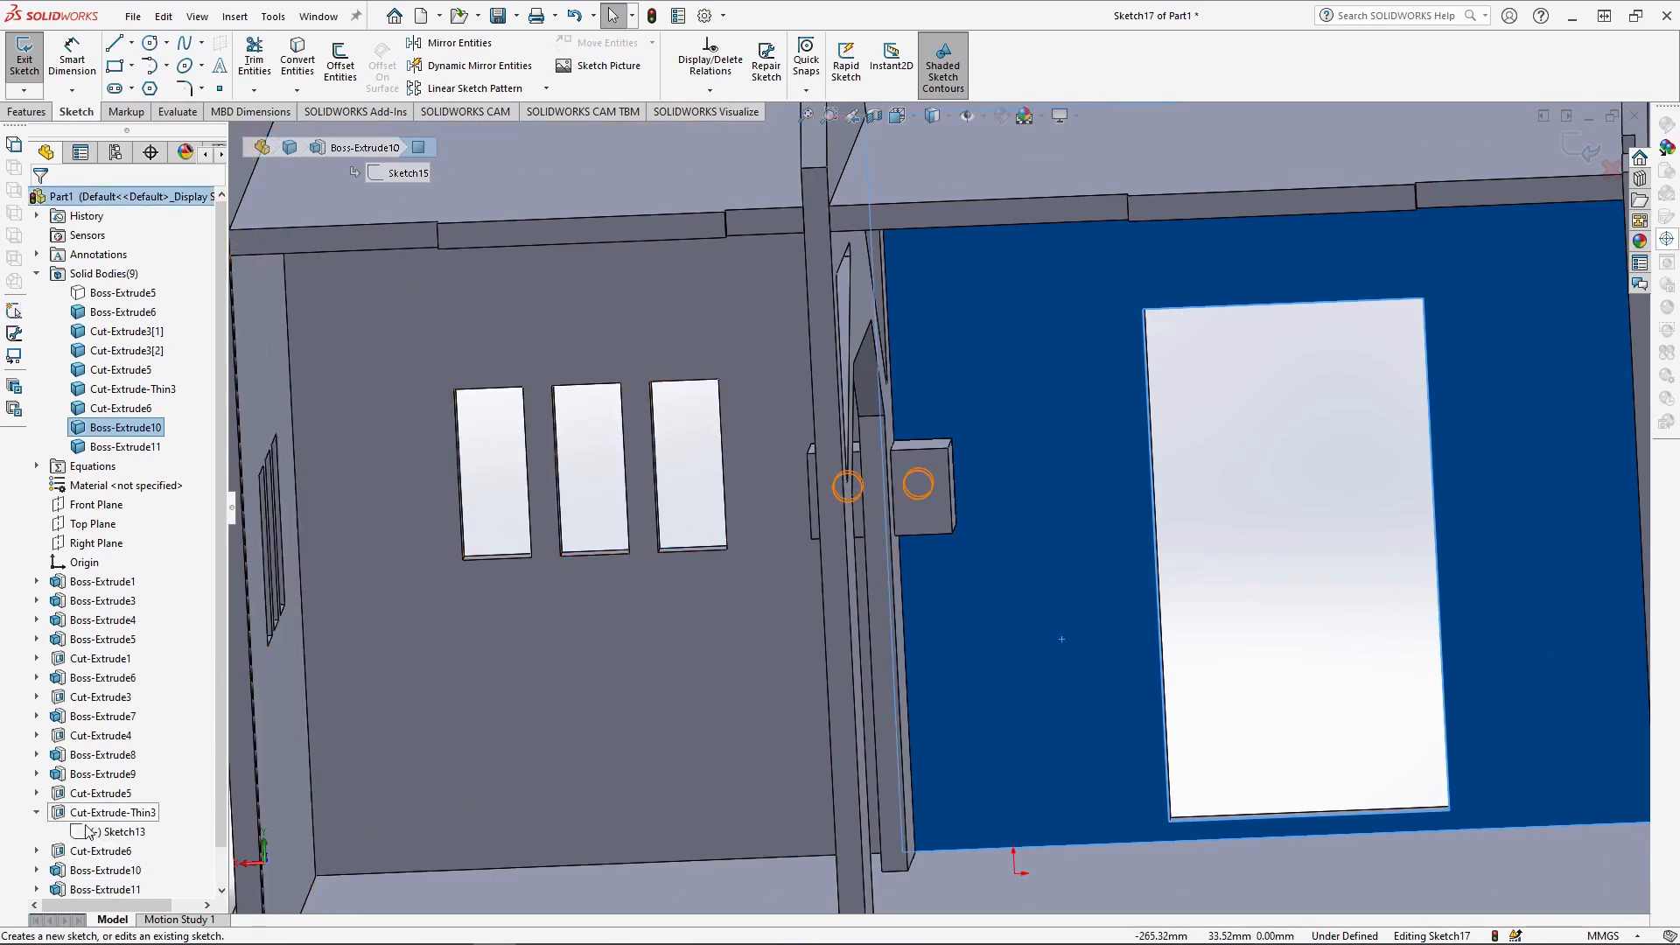
pyautogui.click(117, 833)
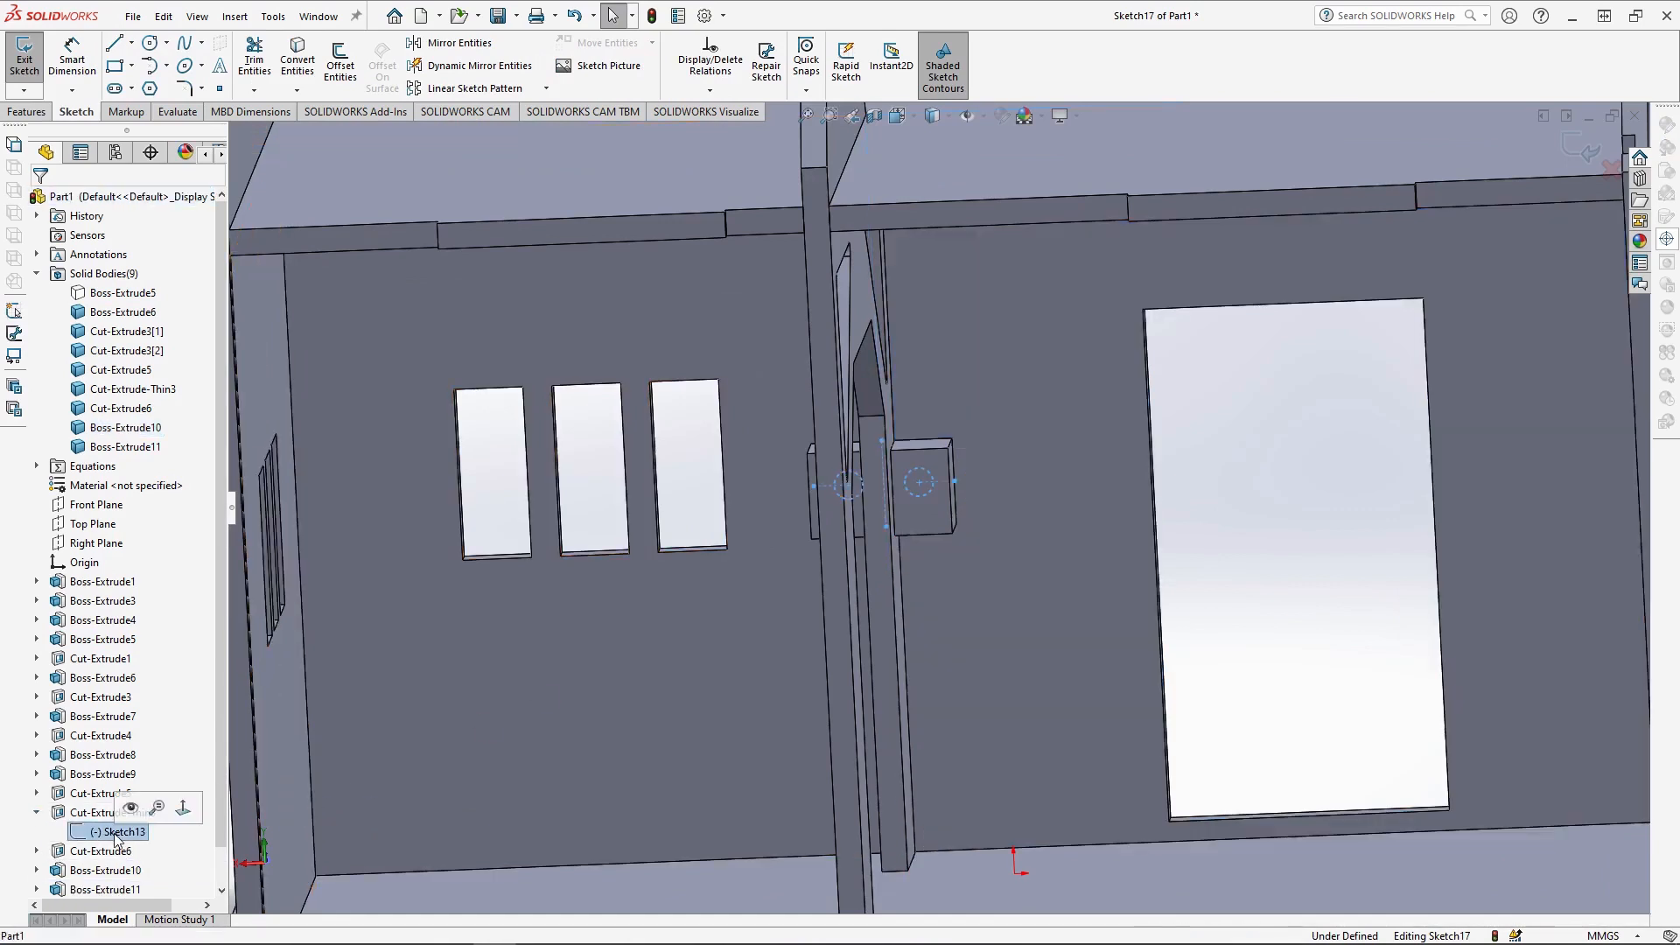
pyautogui.click(297, 59)
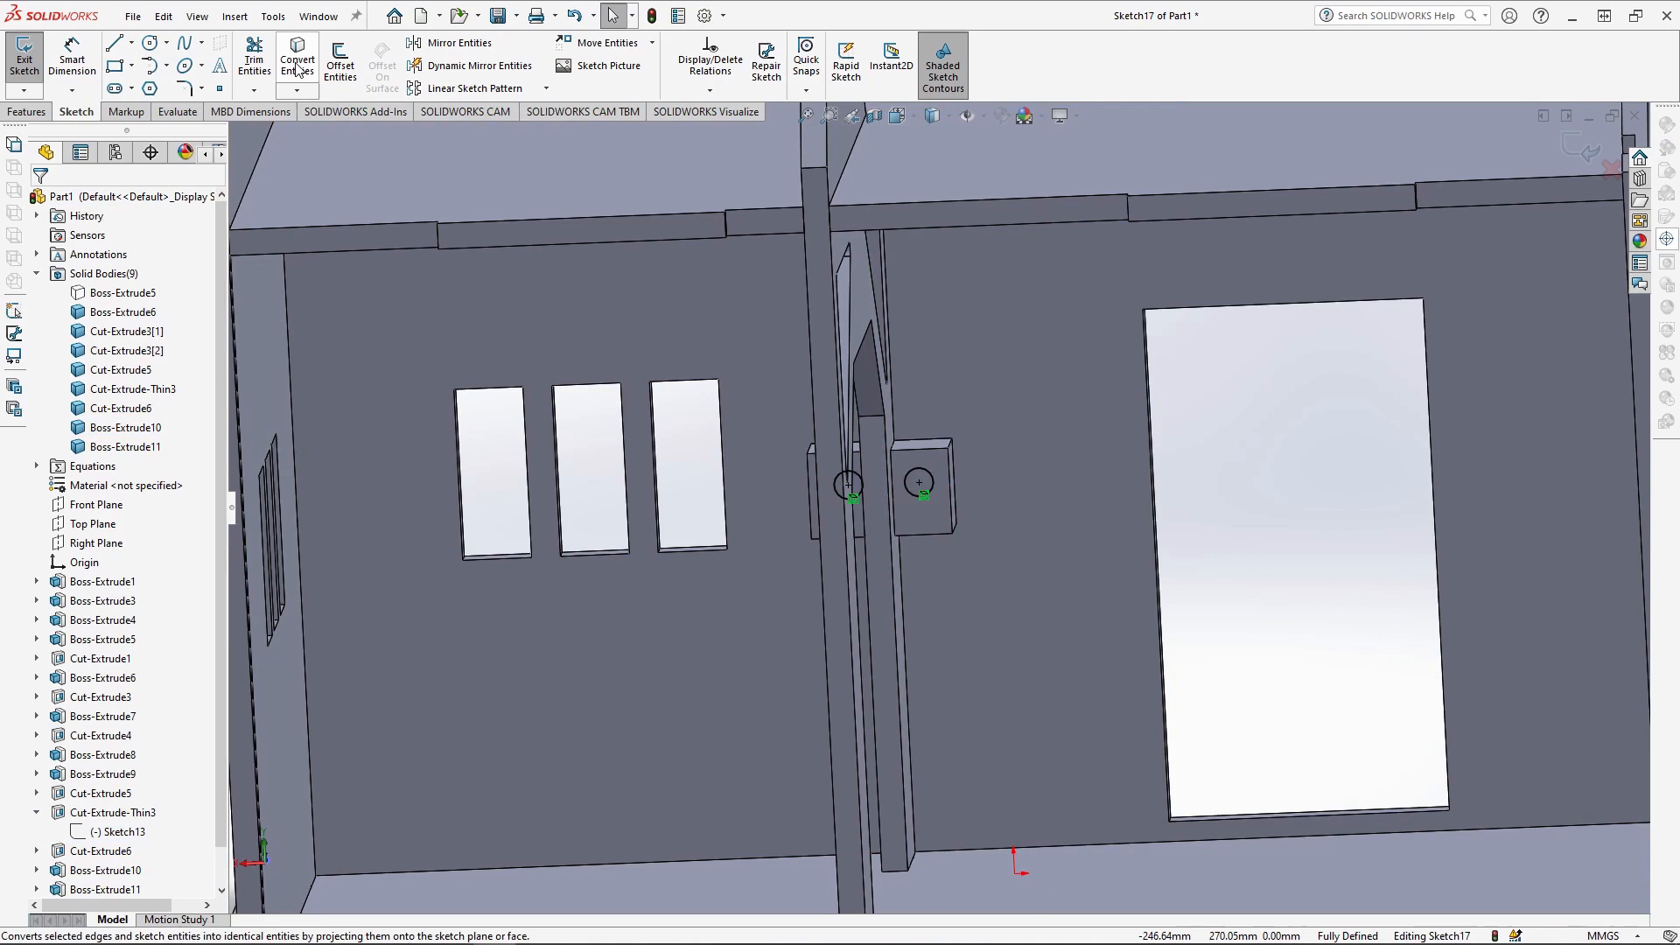
# - Set up an extruded cut of the two circles, 6 mm deep, as a one-direction thin feature 0.10 mm thick
pyautogui.click(896, 116)
pyautogui.click(990, 213)
pyautogui.scroll(-2, 946, 742)
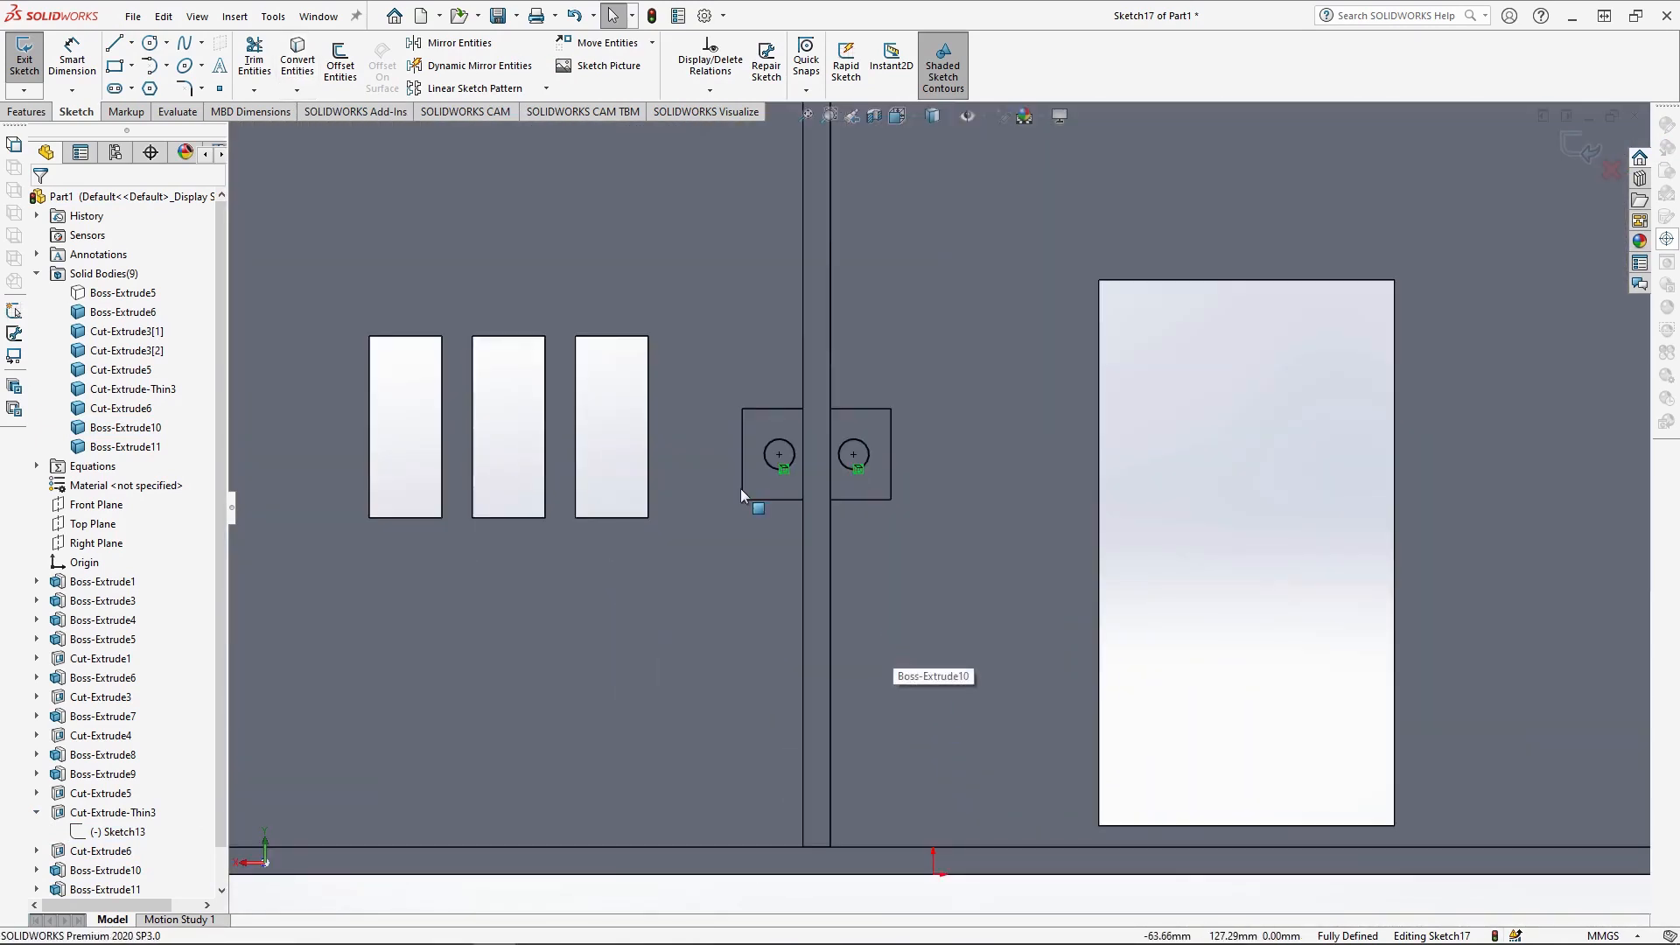
pyautogui.click(33, 114)
pyautogui.click(259, 66)
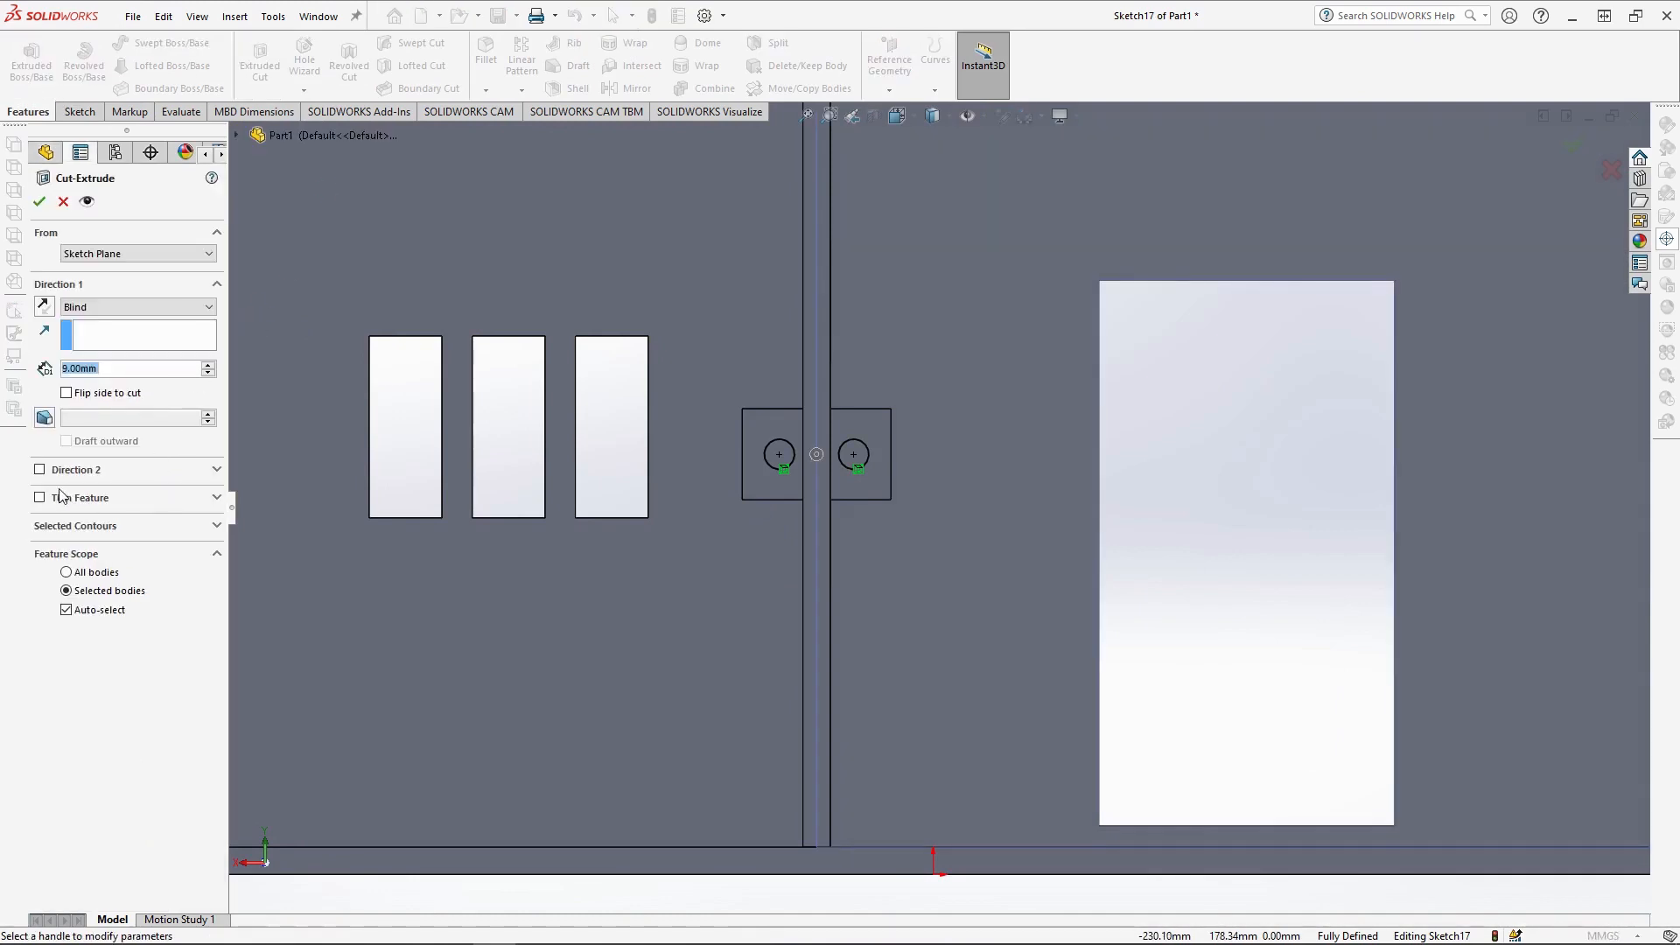
pyautogui.click(40, 498)
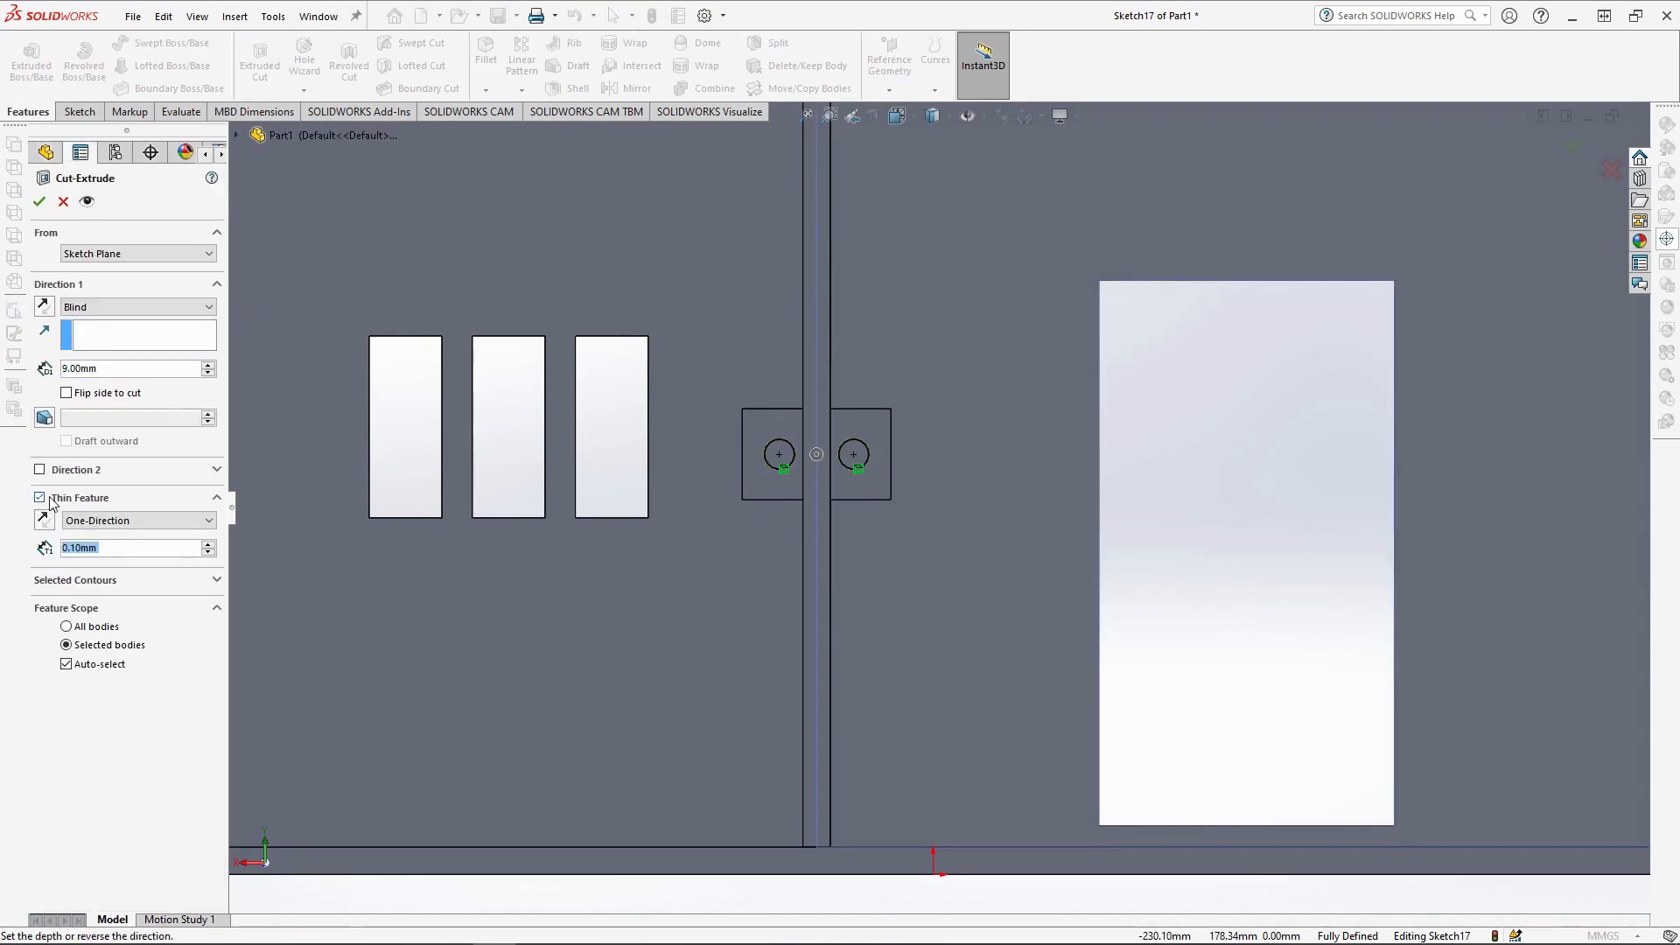
pyautogui.click(146, 368)
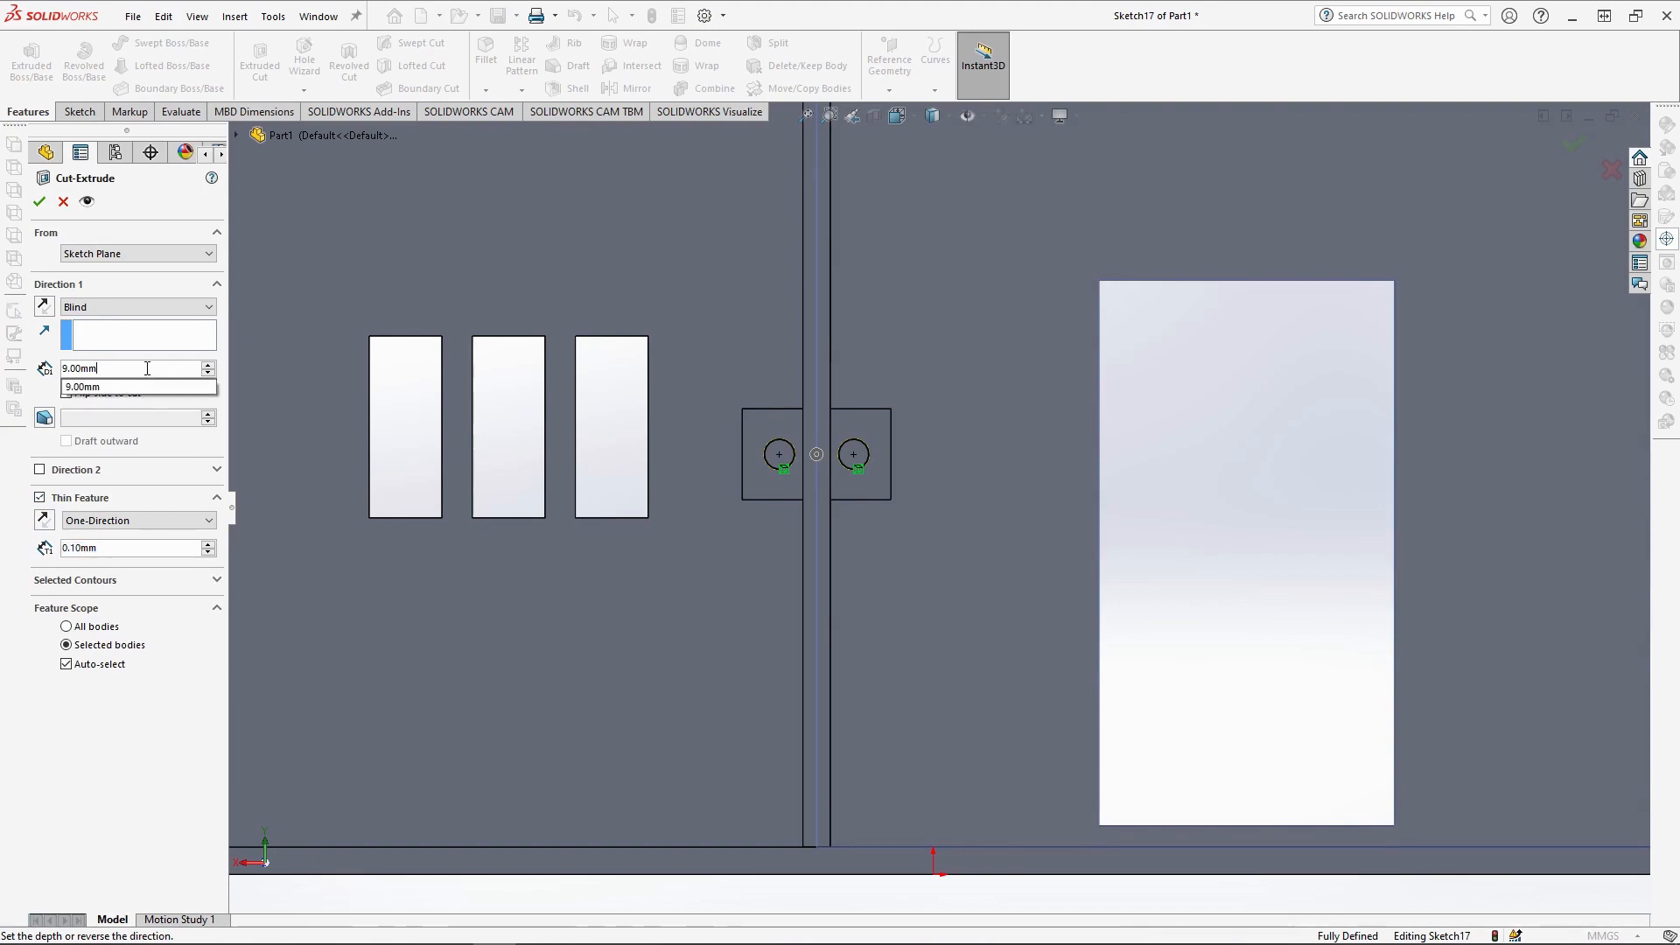
pyautogui.write('6')
pyautogui.press('Return')
# - Limit the thin cut's feature scope to the door wall and the right front wall bodies and complete the cut
pyautogui.click(95, 663)
pyautogui.moveTo(847, 516); pyautogui.dragTo(848, 578, button='middle')
pyautogui.click(894, 568)
pyautogui.click(497, 695)
pyautogui.scroll(3, 807, 555)
pyautogui.scroll(3, 849, 577)
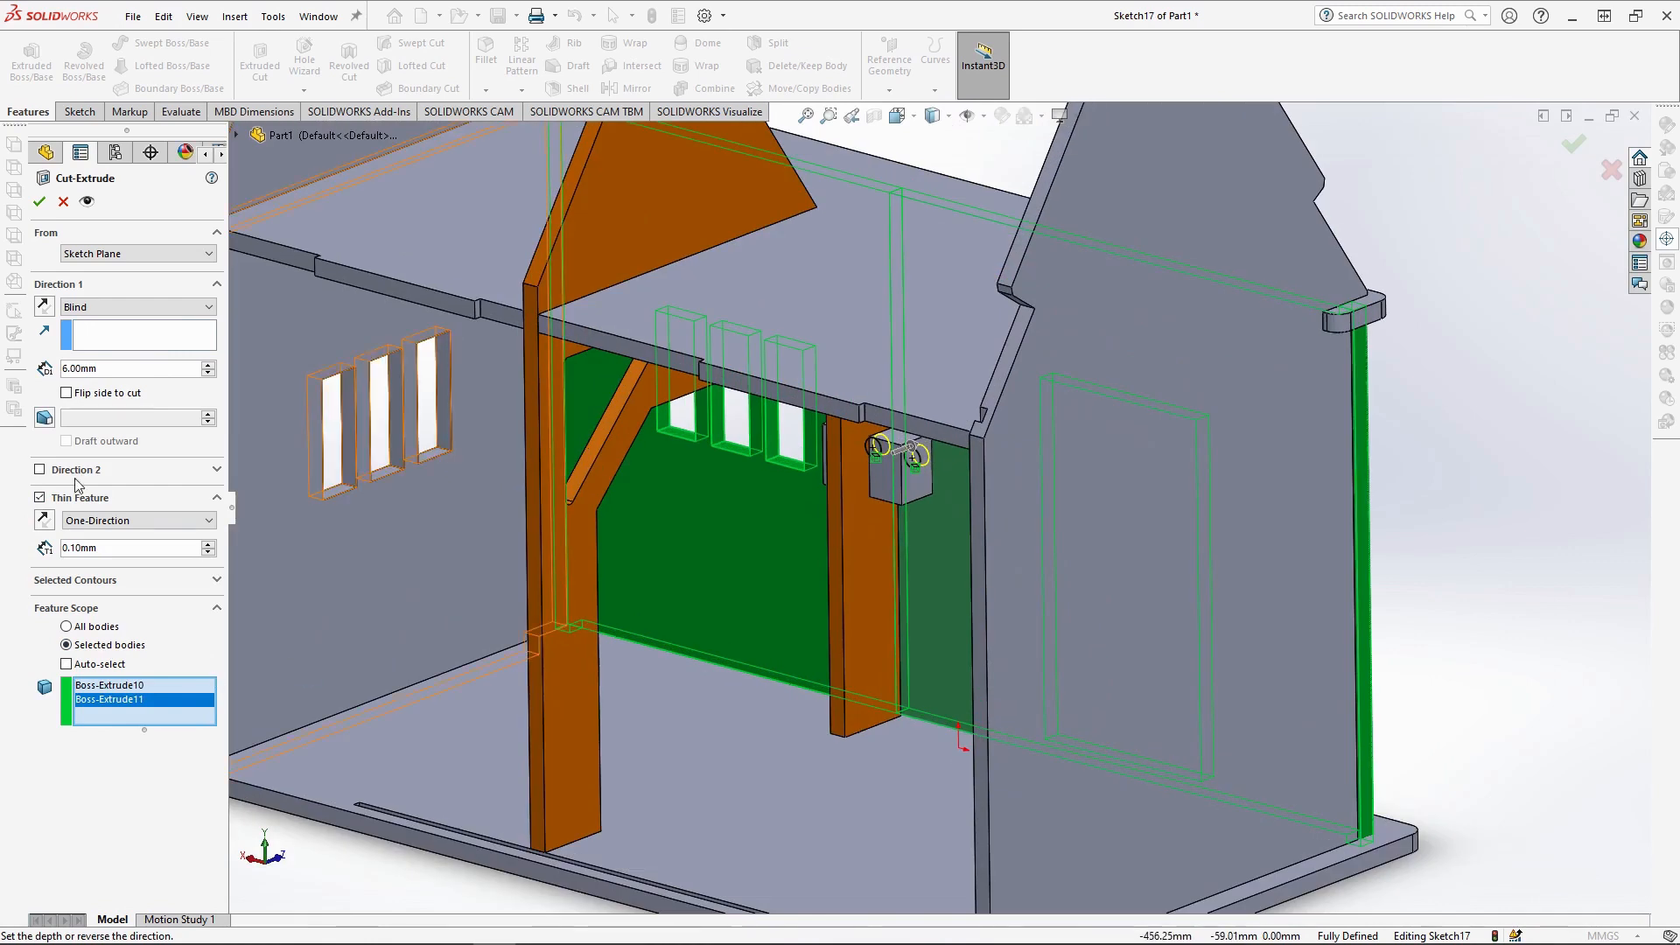
pyautogui.click(39, 201)
# - Hide the centre post body and examine the circular cuts on the inner side of the front walls
pyautogui.moveTo(954, 642); pyautogui.dragTo(907, 593, button='middle')
pyautogui.click(901, 469)
pyautogui.click(983, 420)
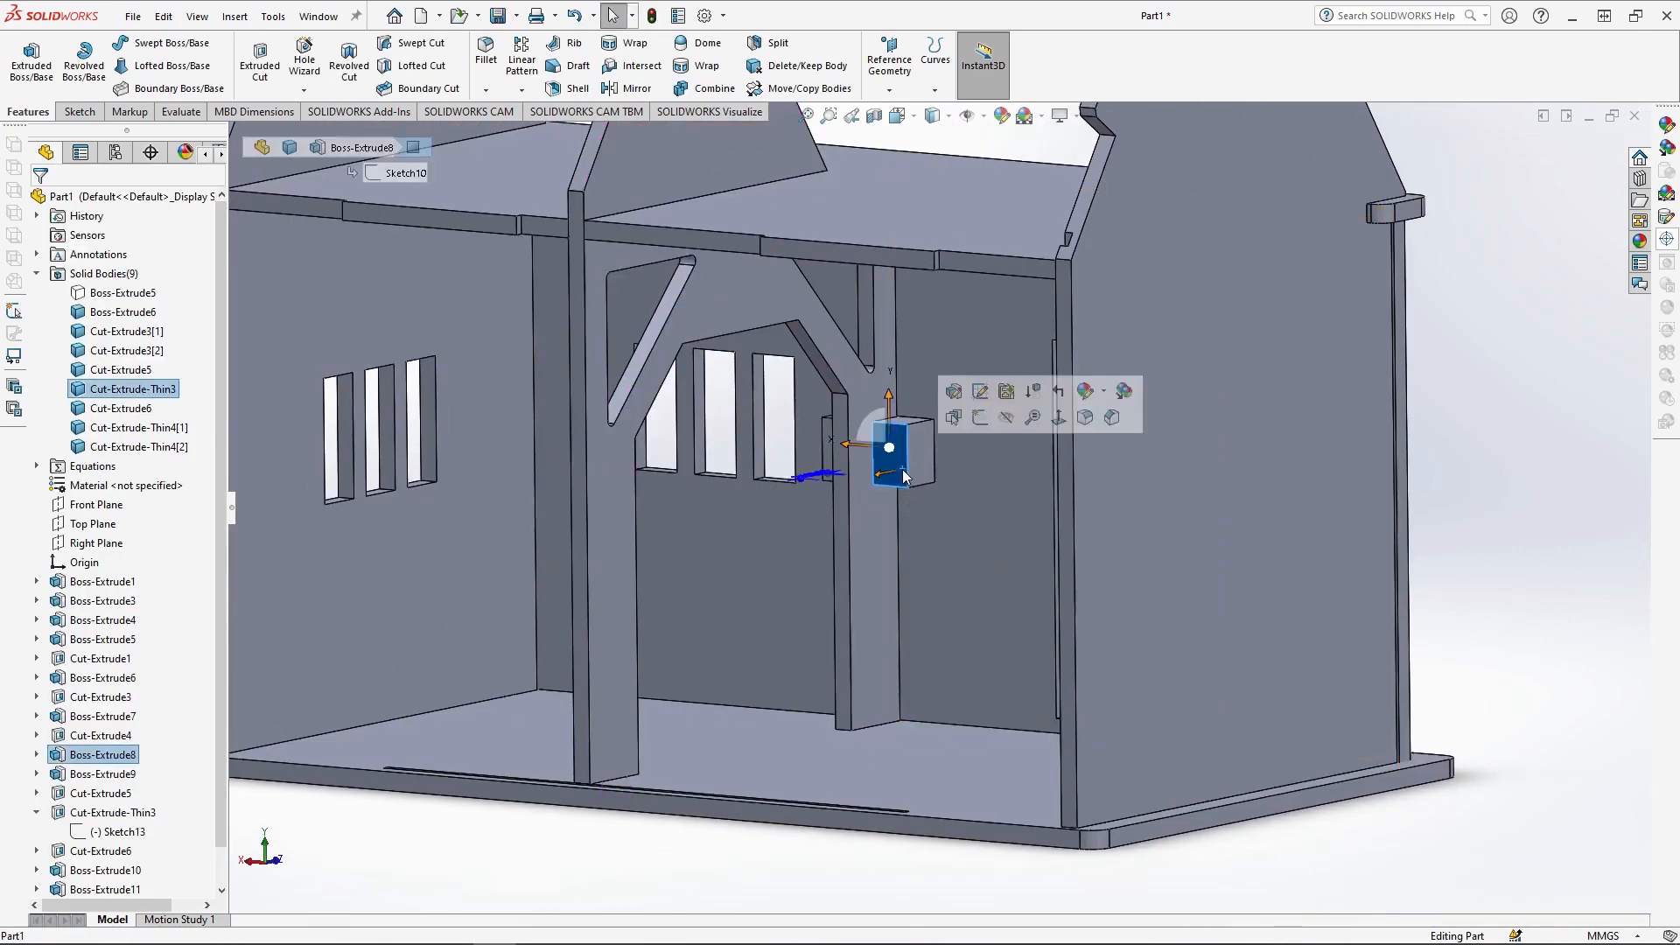
pyautogui.scroll(-3, 909, 454)
pyautogui.scroll(2, 966, 530)
pyautogui.middleClick(926, 512)
pyautogui.moveTo(926, 512); pyautogui.dragTo(969, 679, button='middle')
pyautogui.scroll(3, 1050, 521)
# - Show the back wall and centre post bodies again
pyautogui.click(114, 393)
pyautogui.keyDown('ctrl'); pyautogui.click(103, 295); pyautogui.keyUp('ctrl')
pyautogui.click(116, 271)
pyautogui.click(536, 528)
pyautogui.middleClick(643, 528)
pyautogui.moveTo(643, 528); pyautogui.dragTo(910, 533, button='middle')
pyautogui.scroll(4, 910, 534)
pyautogui.moveTo(657, 573); pyautogui.dragTo(675, 592, button='middle')
pyautogui.scroll(-4, 564, 428)
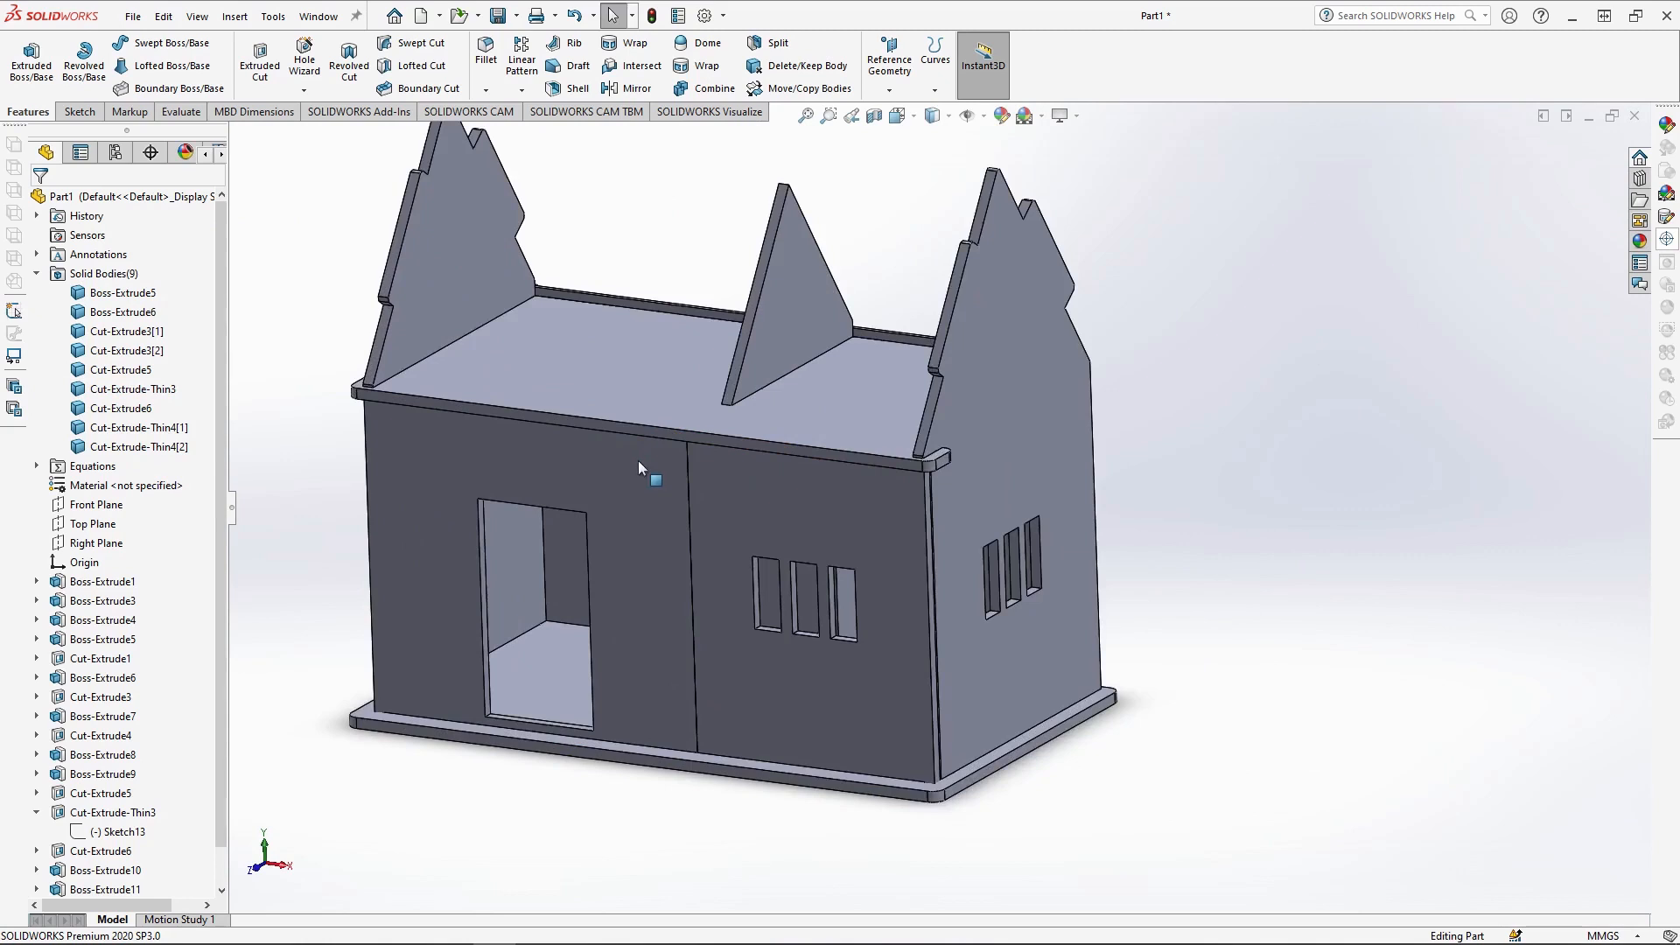
pyautogui.moveTo(637, 464); pyautogui.dragTo(648, 480, button='middle')
pyautogui.moveTo(1135, 490); pyautogui.dragTo(1132, 480, button='middle')
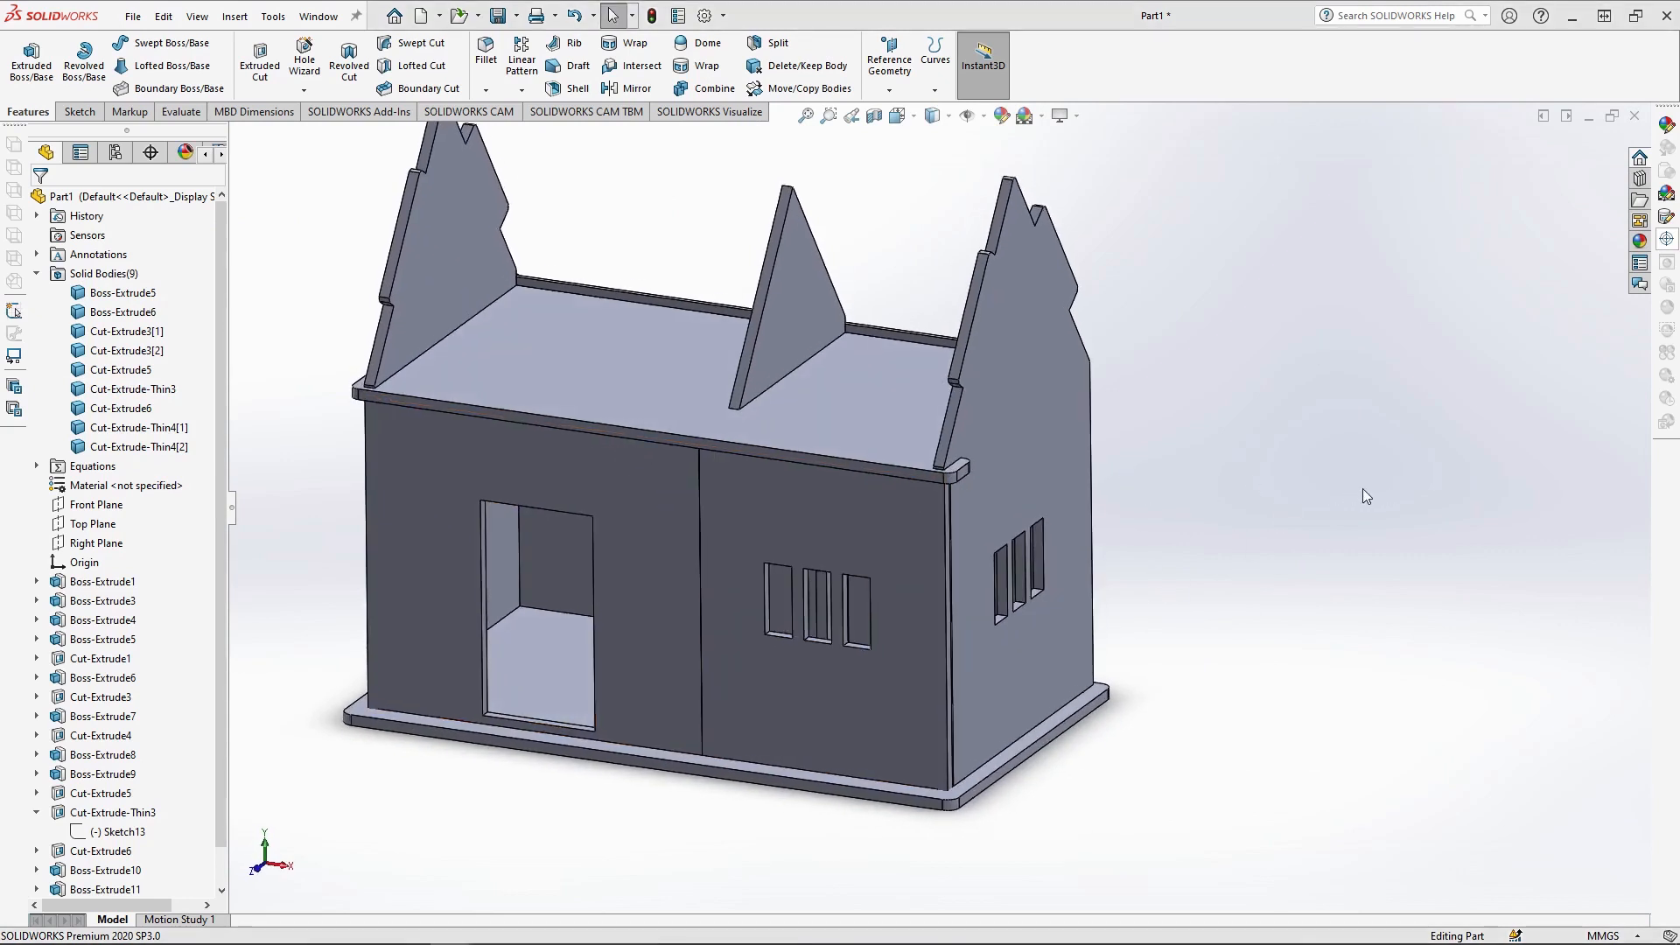
# - Start a sketch on the base plate's upper face and view it from the bottom with hidden lines visible
pyautogui.scroll(-5, 858, 775)
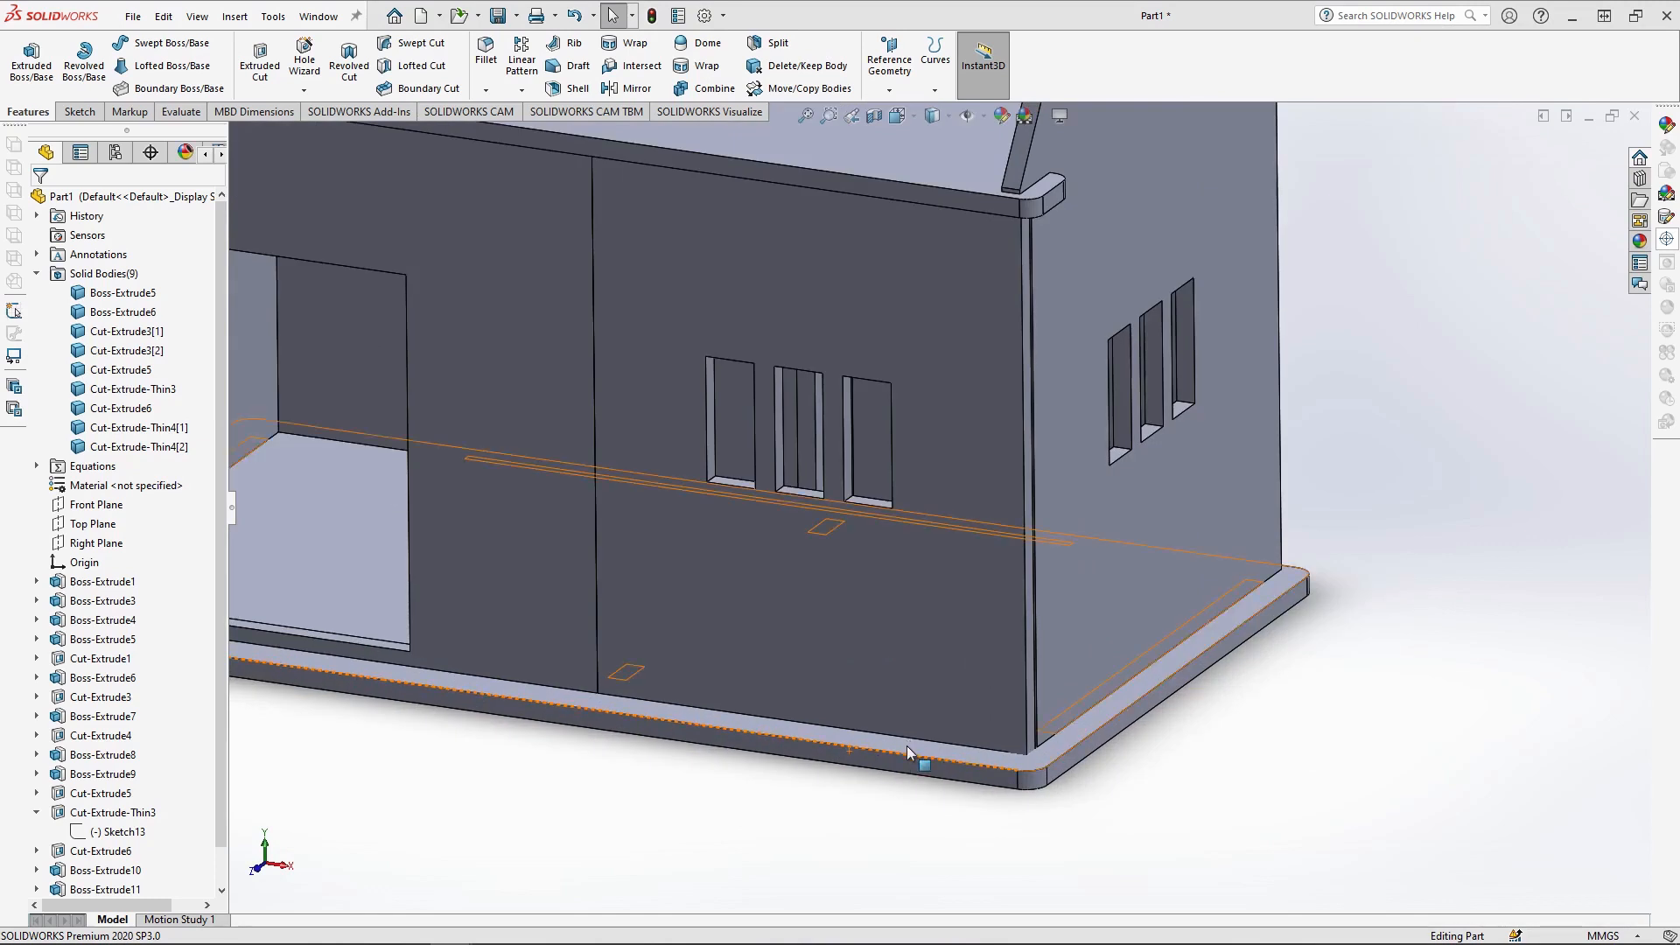
pyautogui.click(908, 753)
pyautogui.click(1006, 710)
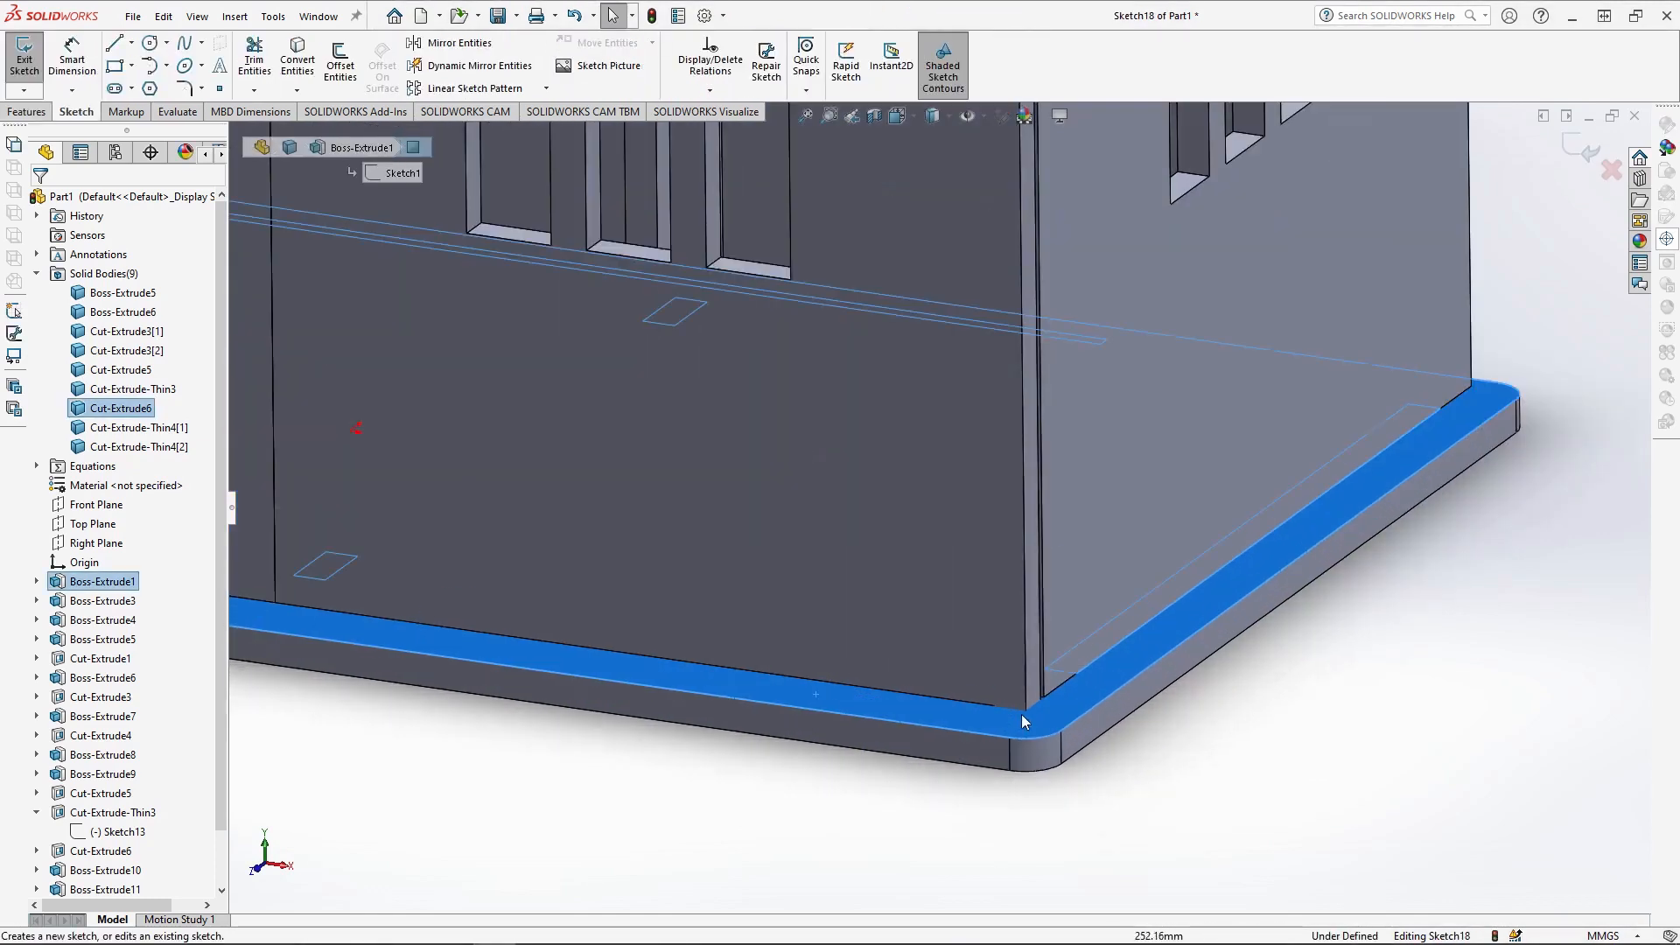
pyautogui.scroll(5, 980, 516)
pyautogui.scroll(-4, 411, 497)
pyautogui.scroll(2, 945, 516)
pyautogui.click(894, 115)
pyautogui.click(923, 213)
pyautogui.scroll(-6, 1134, 402)
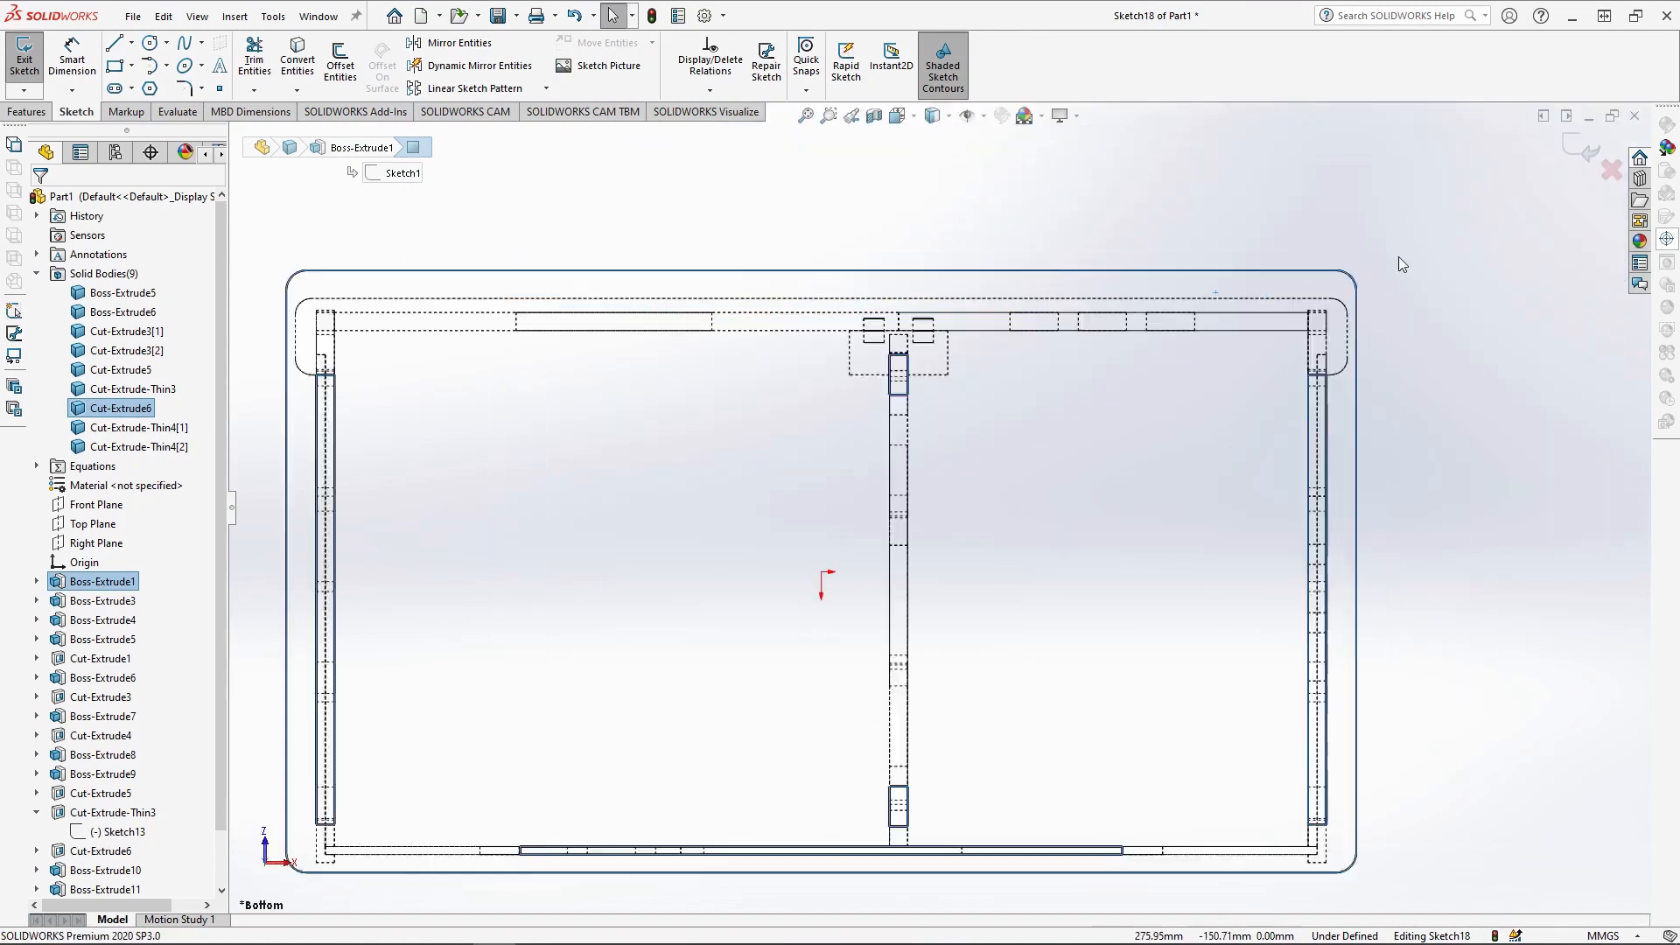
# - Draw a 13 mm diameter circle centred where the front wall meets the right side wall, at X 247, Y -124.5 mm
pyautogui.click(150, 48)
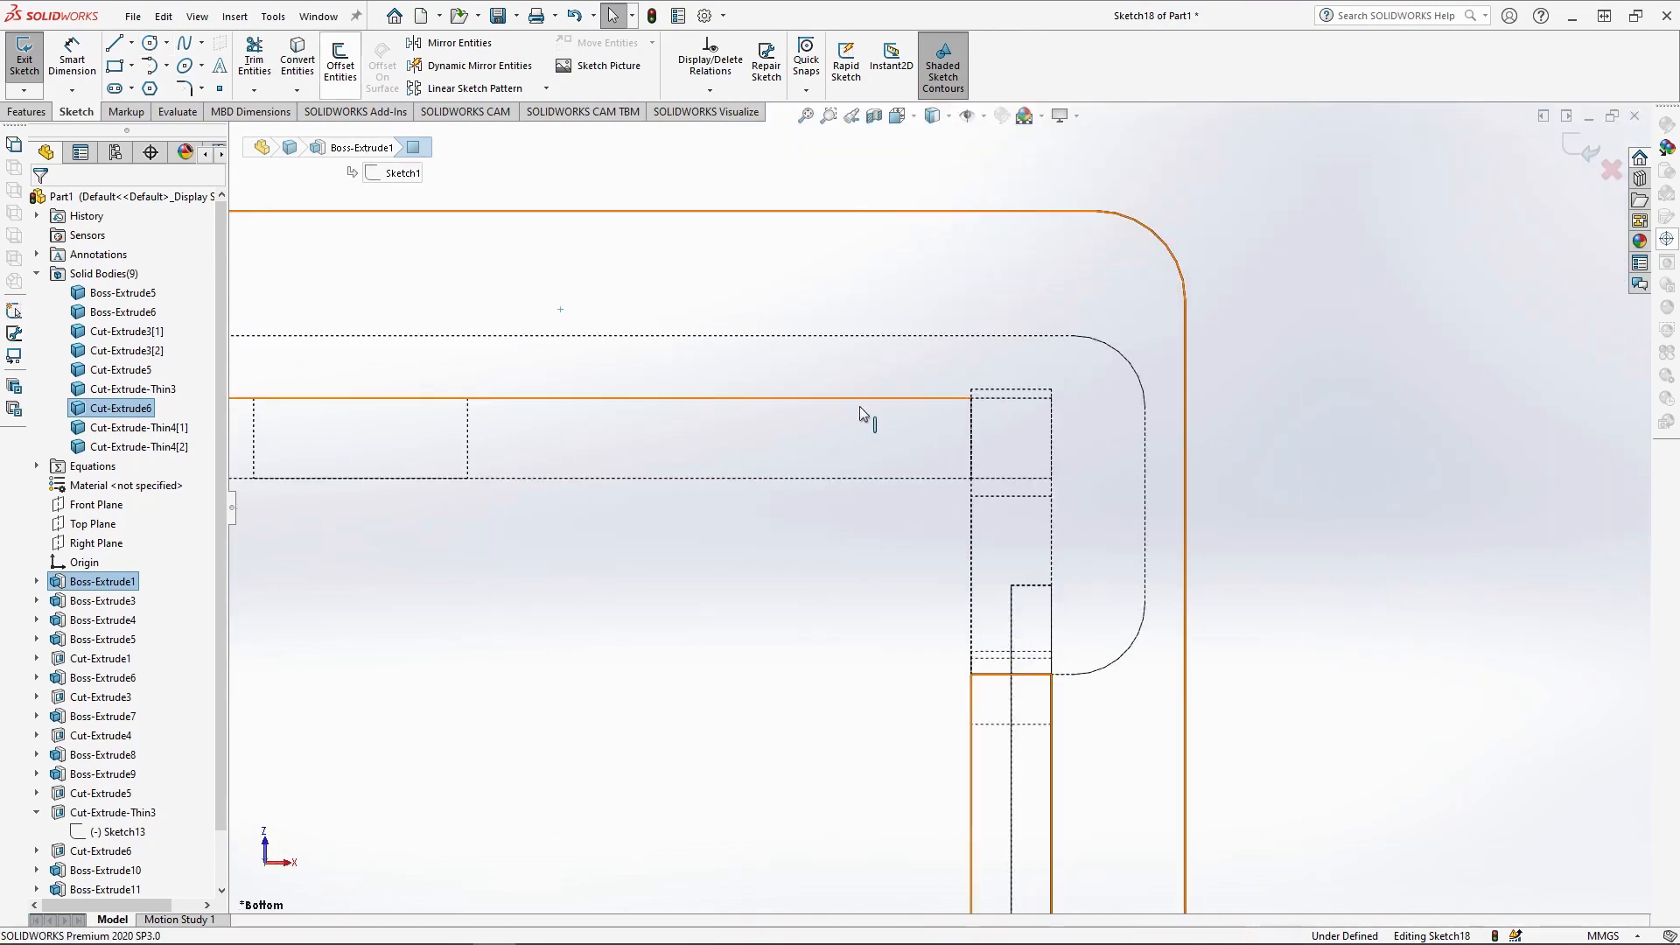
pyautogui.scroll(-2, 863, 420)
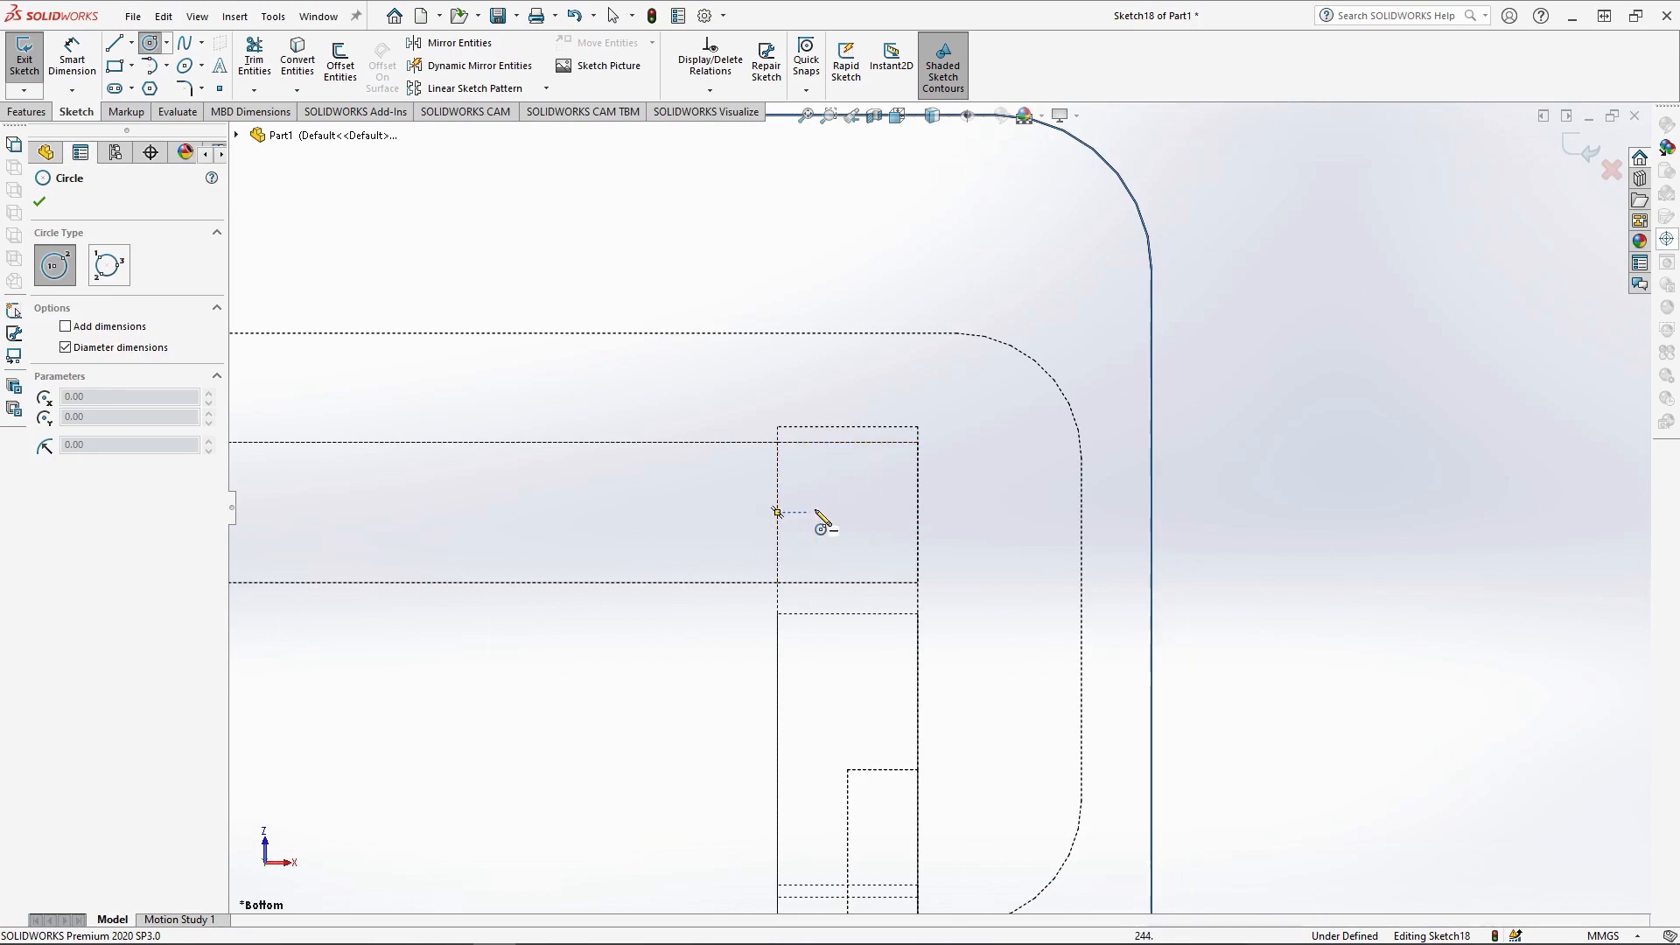
pyautogui.click(848, 511)
pyautogui.write('1')
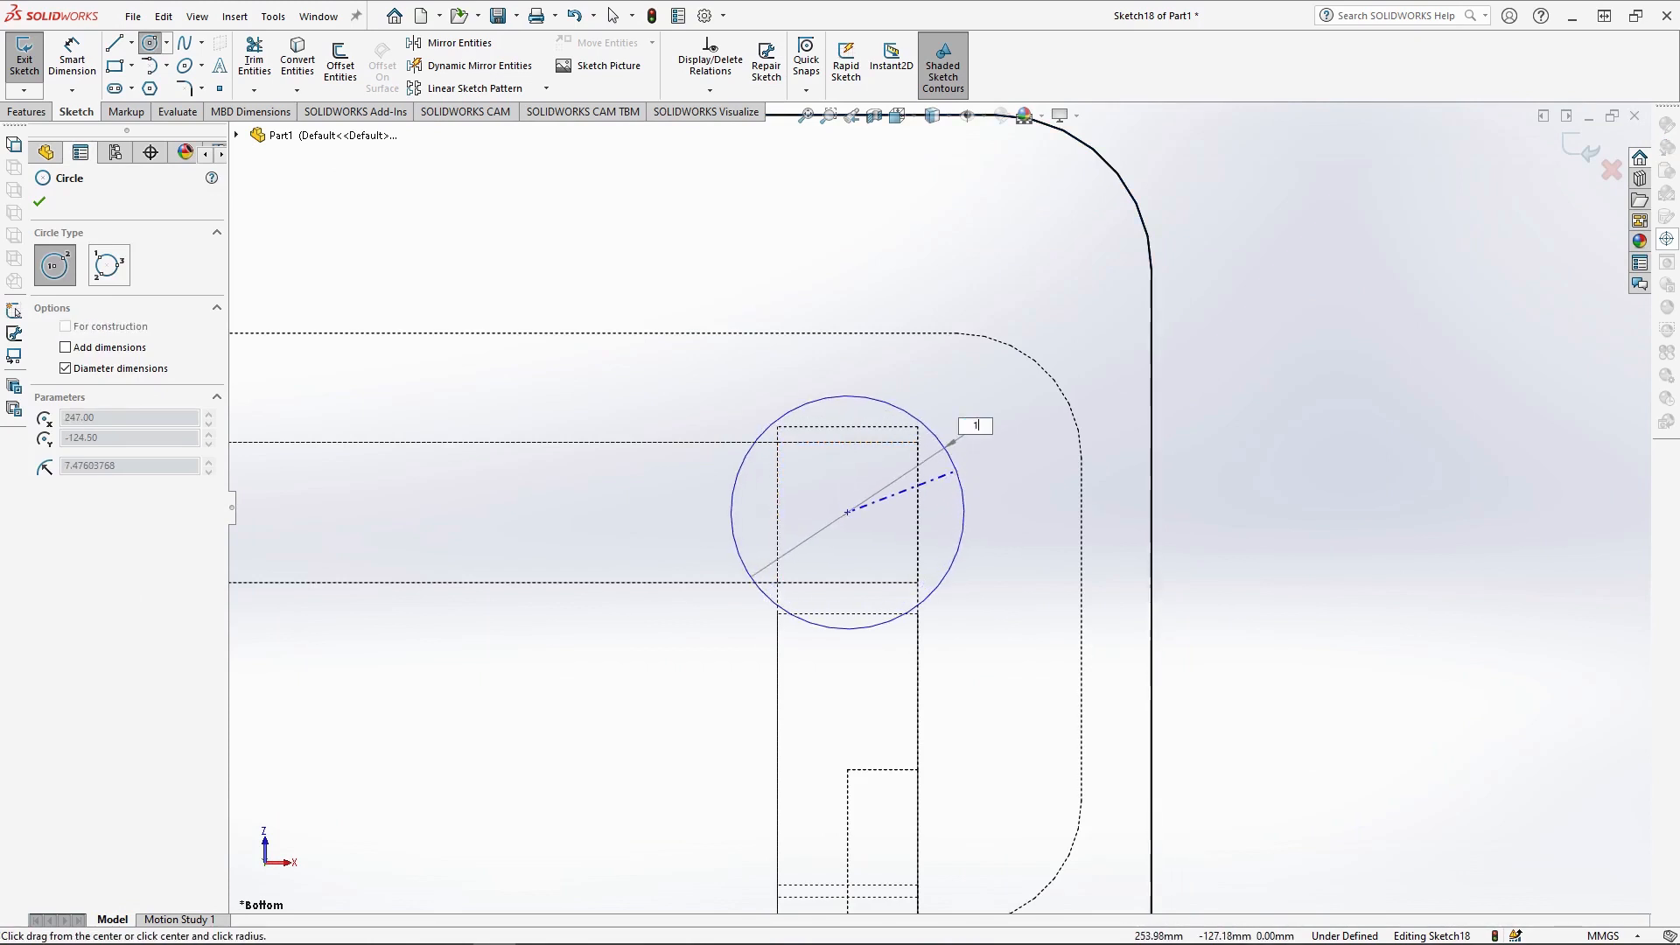
pyautogui.write('3')
pyautogui.press('Return')
pyautogui.scroll(-3, 799, 487)
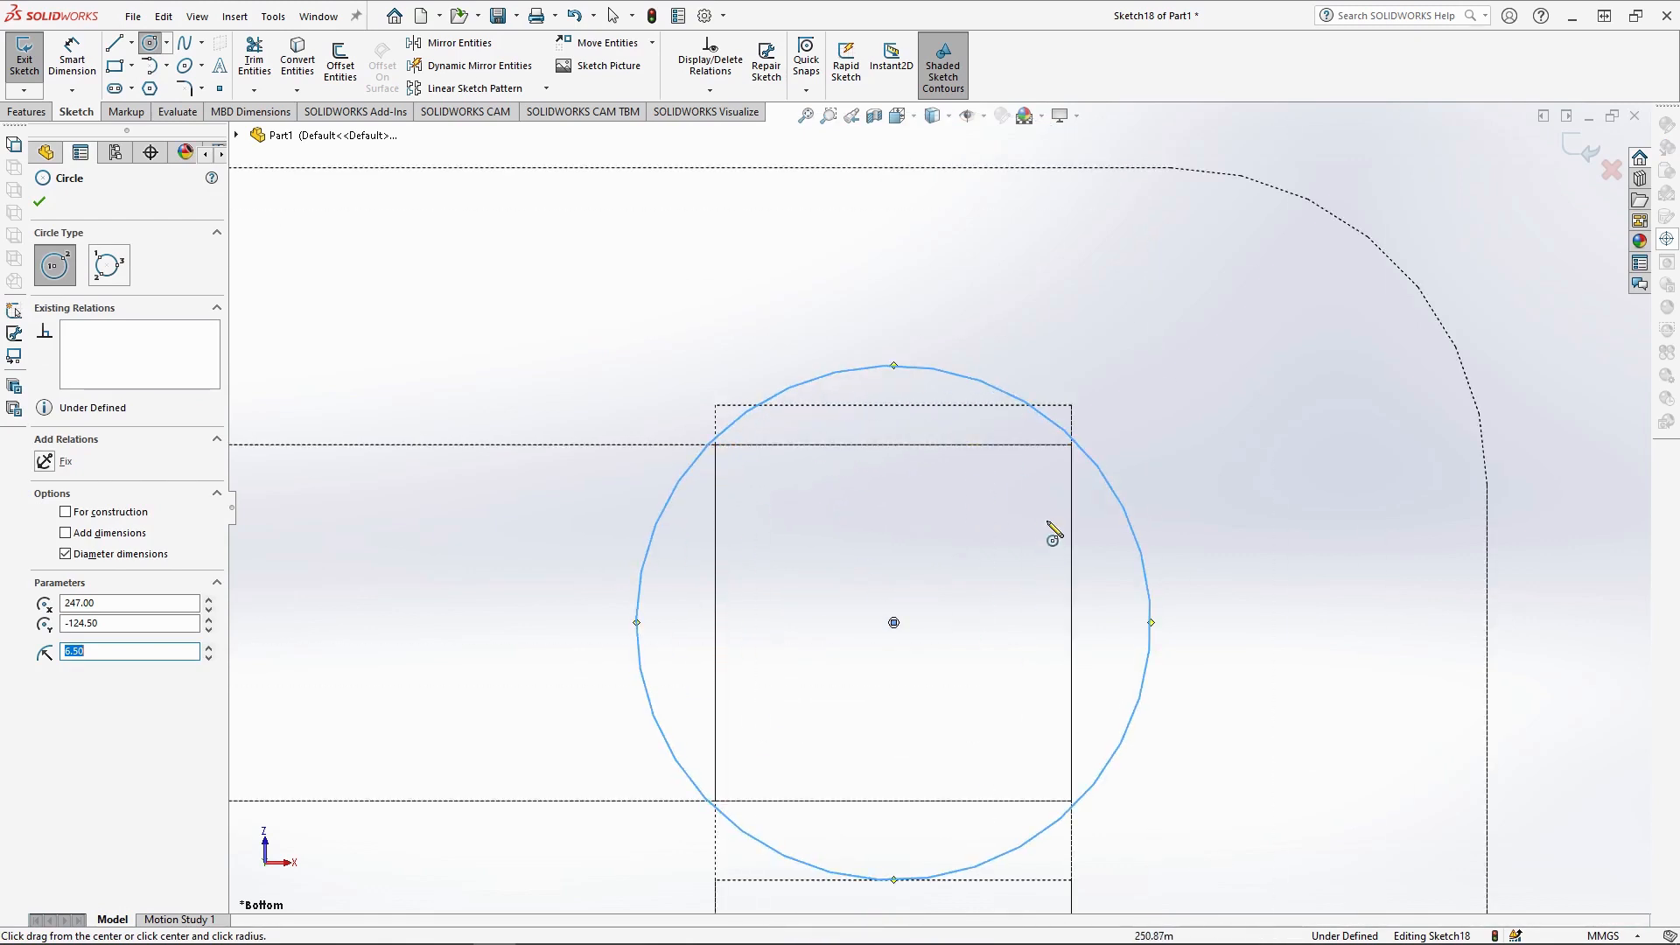
# - Draw a second 13 mm diameter circle where the front wall meets the left side wall, at X -247, Y -124.5 mm
pyautogui.scroll(3, 1036, 480)
pyautogui.scroll(5, 600, 536)
pyautogui.scroll(-5, 684, 586)
pyautogui.click(770, 419)
pyautogui.write('13')
pyautogui.press('Return')
pyautogui.scroll(6, 963, 365)
# - Cut the two circles 4 mm deep, limiting the cut to the base plate body
pyautogui.moveTo(962, 365)
pyautogui.mouseDown(button='middle')
pyautogui.moveTo(1107, 612)
pyautogui.moveTo(1032, 645)
pyautogui.mouseUp(button='middle')
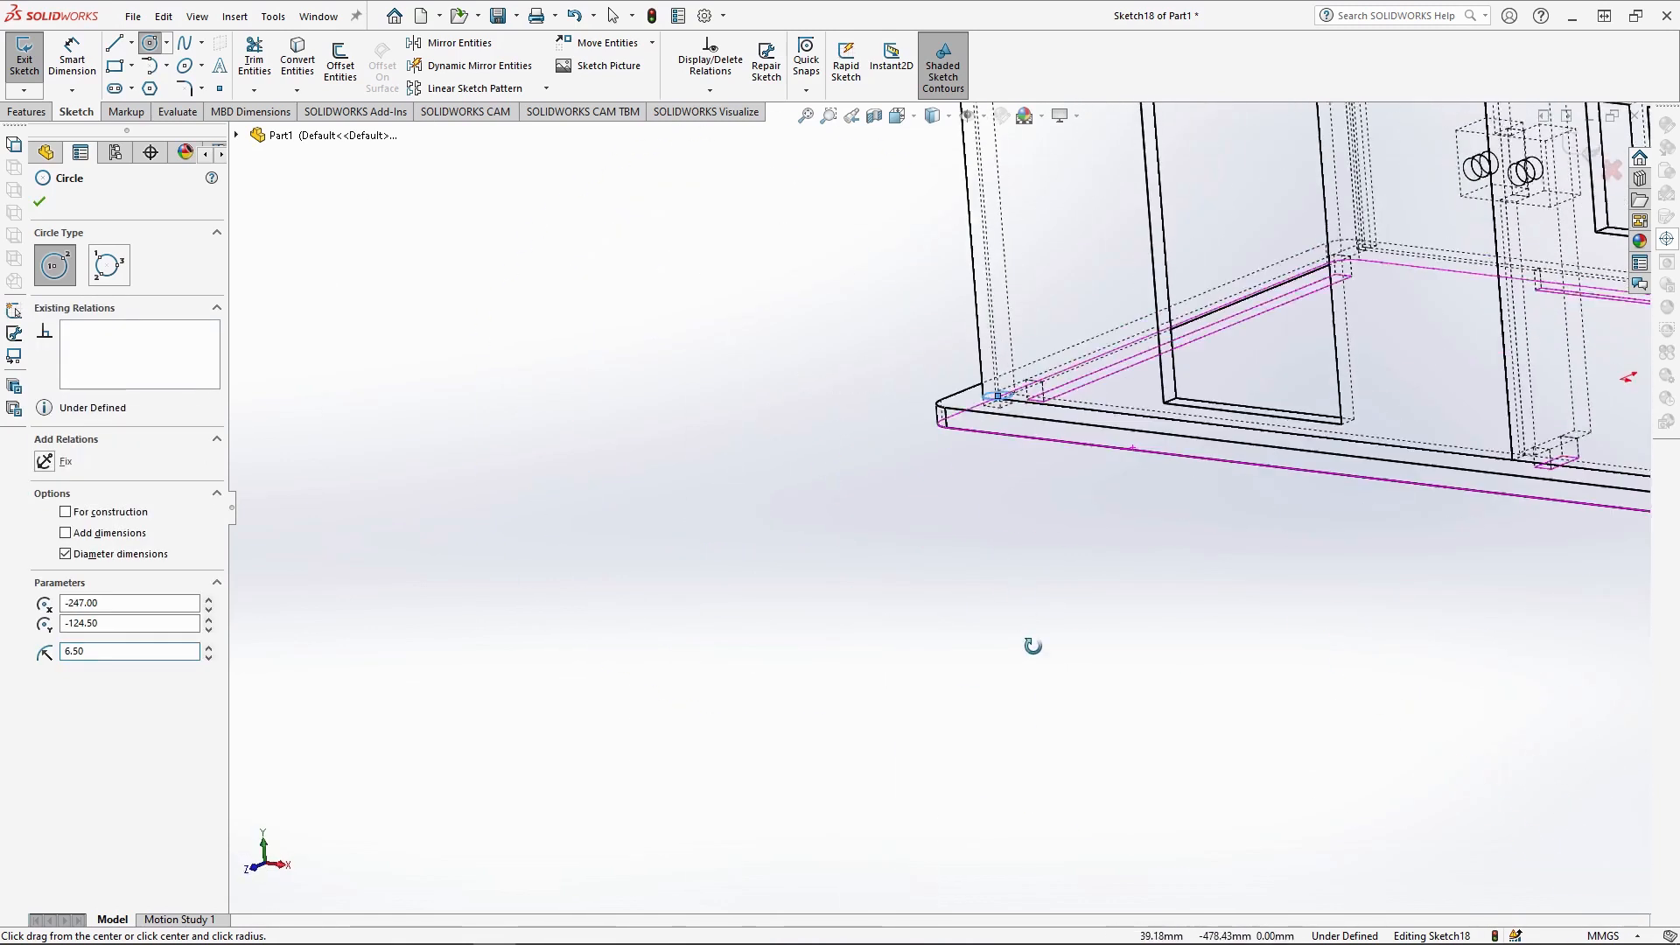
pyautogui.scroll(5, 1032, 646)
pyautogui.click(27, 112)
pyautogui.click(259, 62)
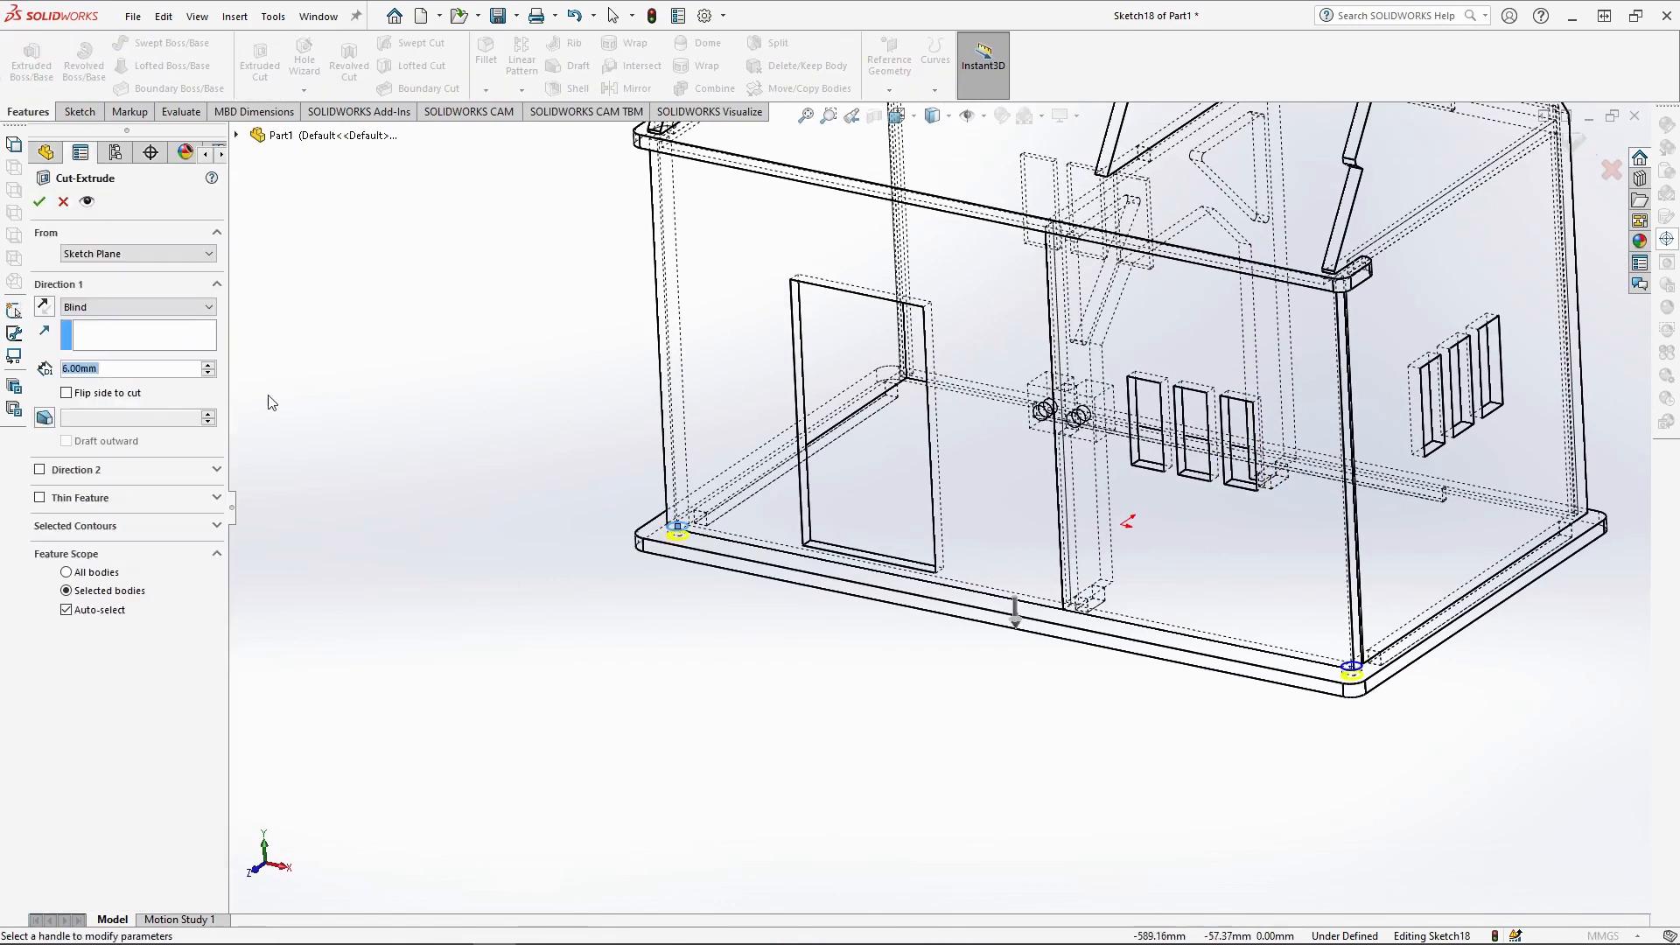
pyautogui.write('4')
pyautogui.click(66, 610)
pyautogui.click(930, 612)
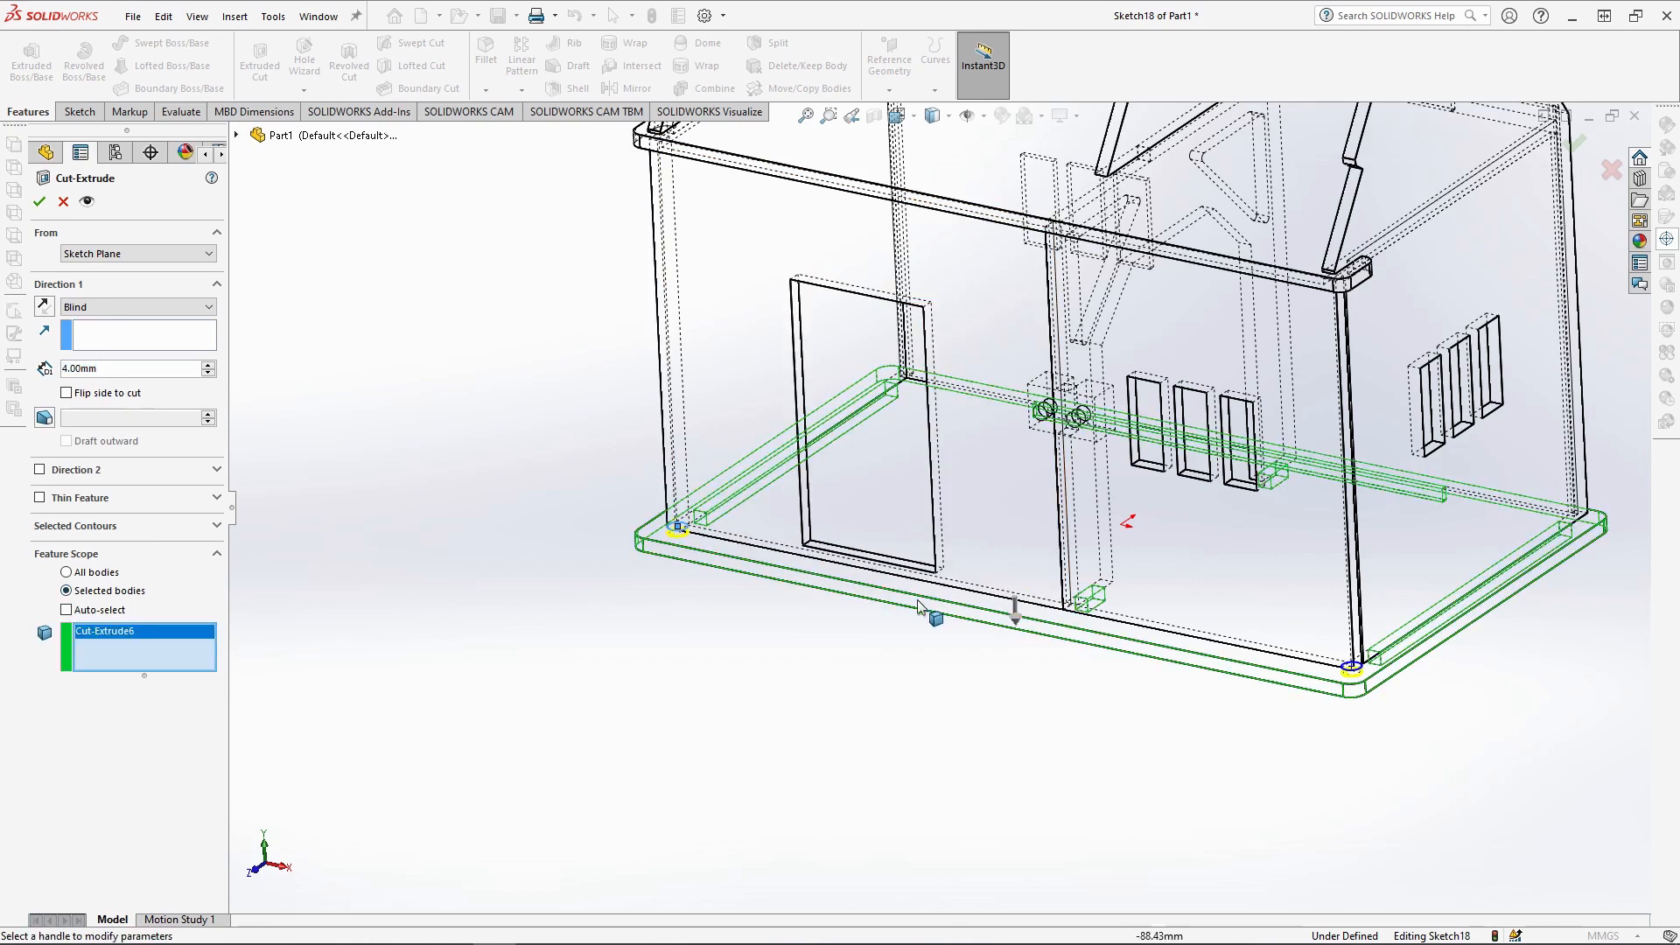
# - Change the display style to shaded with edges
pyautogui.scroll(-4, 1216, 620)
pyautogui.click(933, 115)
pyautogui.click(933, 140)
# - Start a sketch on the underside of the upper plate and convert the base plate's two corner circles into it
pyautogui.moveTo(1504, 616)
pyautogui.mouseDown(button='middle')
pyautogui.moveTo(1537, 769)
pyautogui.moveTo(887, 611)
pyautogui.moveTo(788, 437)
pyautogui.mouseUp(button='middle')
pyautogui.scroll(6, 770, 429)
pyautogui.scroll(-4, 683, 337)
pyautogui.moveTo(364, 460); pyautogui.dragTo(394, 228, button='middle')
pyautogui.scroll(-4, 411, 196)
pyautogui.click(523, 312)
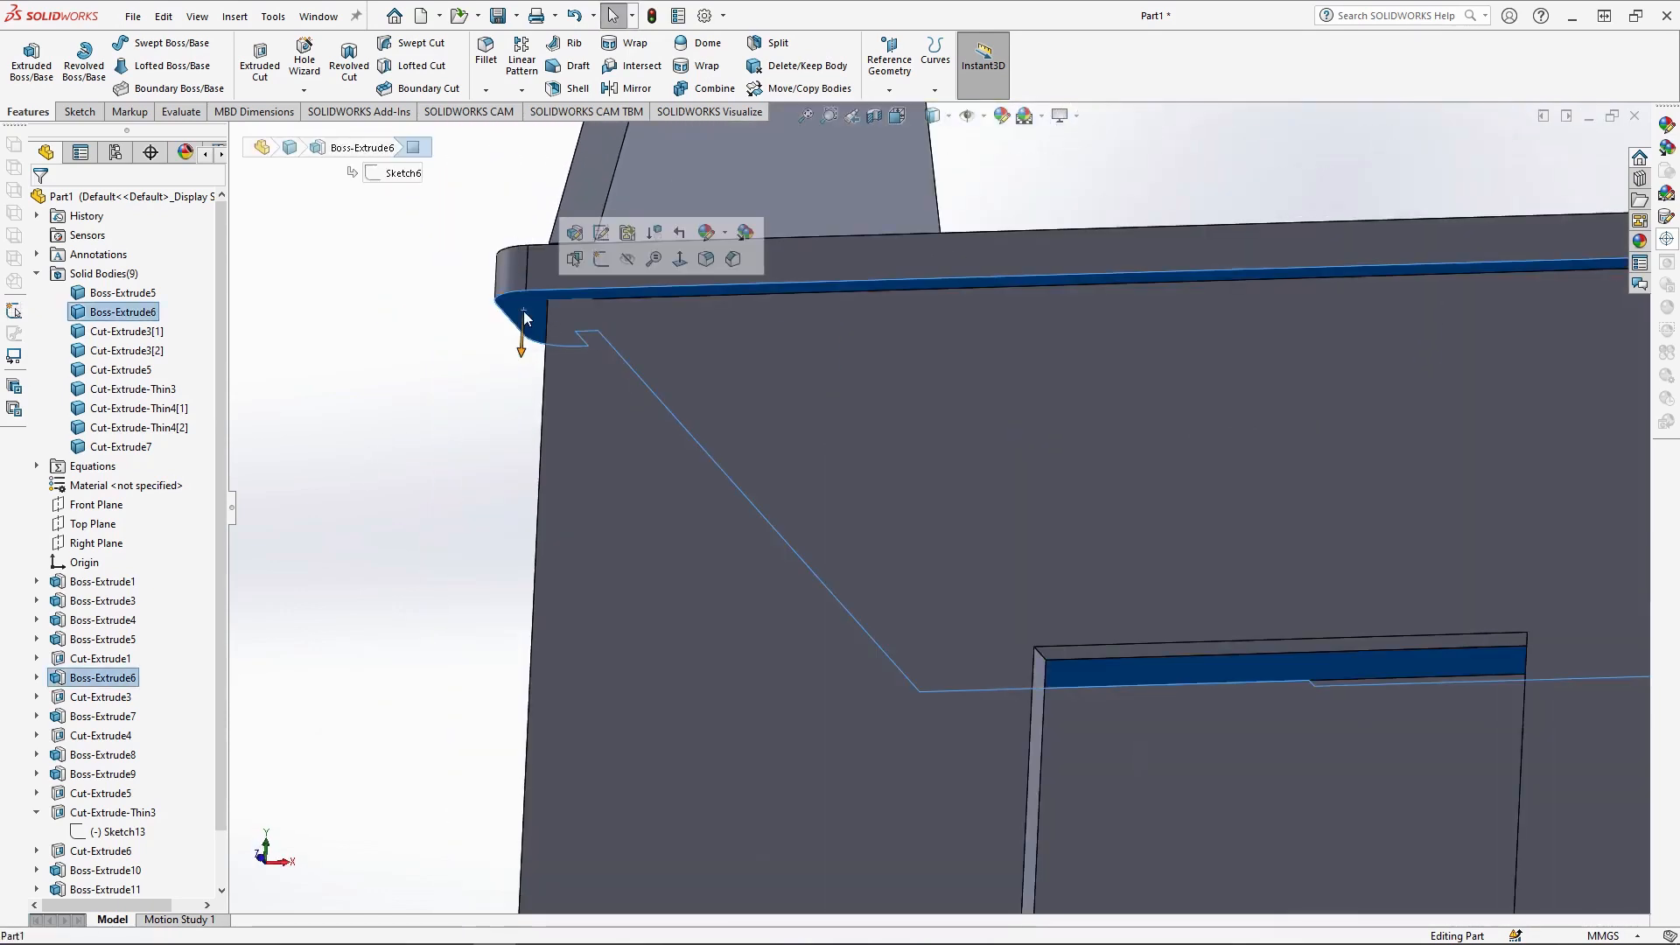
pyautogui.click(595, 260)
pyautogui.click(36, 850)
pyautogui.click(100, 867)
pyautogui.scroll(6, 985, 742)
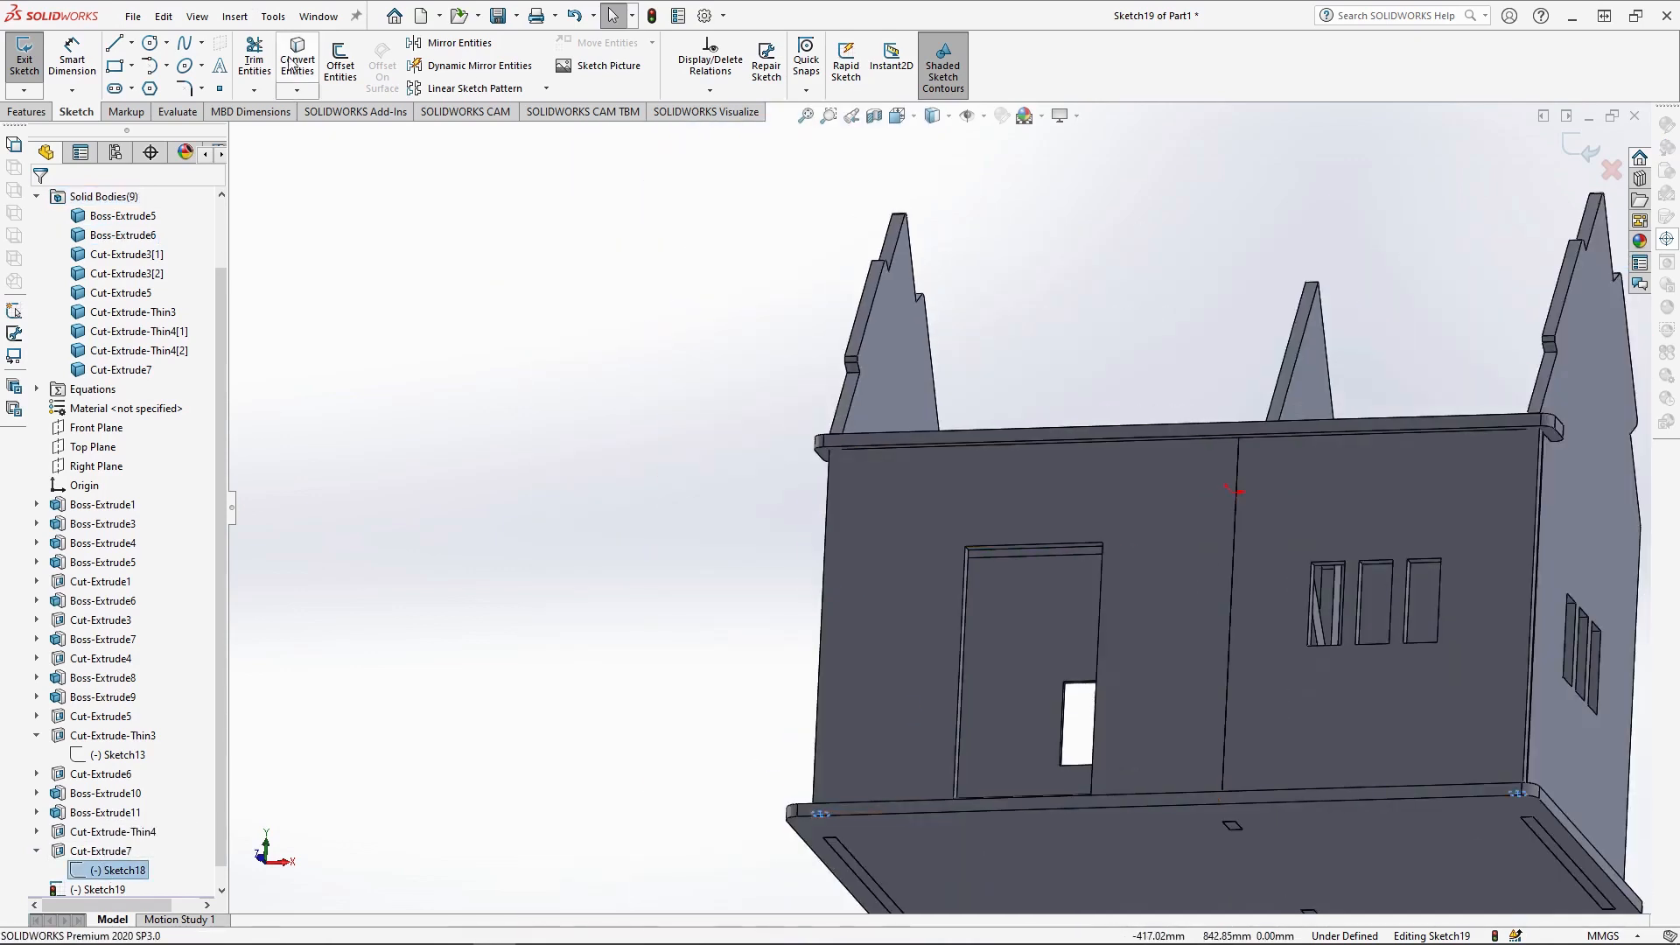
pyautogui.click(296, 57)
# - Cut the converted circles 4 mm deep, limiting the cut to the upper plate body
pyautogui.scroll(-3, 1286, 455)
pyautogui.click(40, 111)
pyautogui.click(260, 59)
pyautogui.click(99, 610)
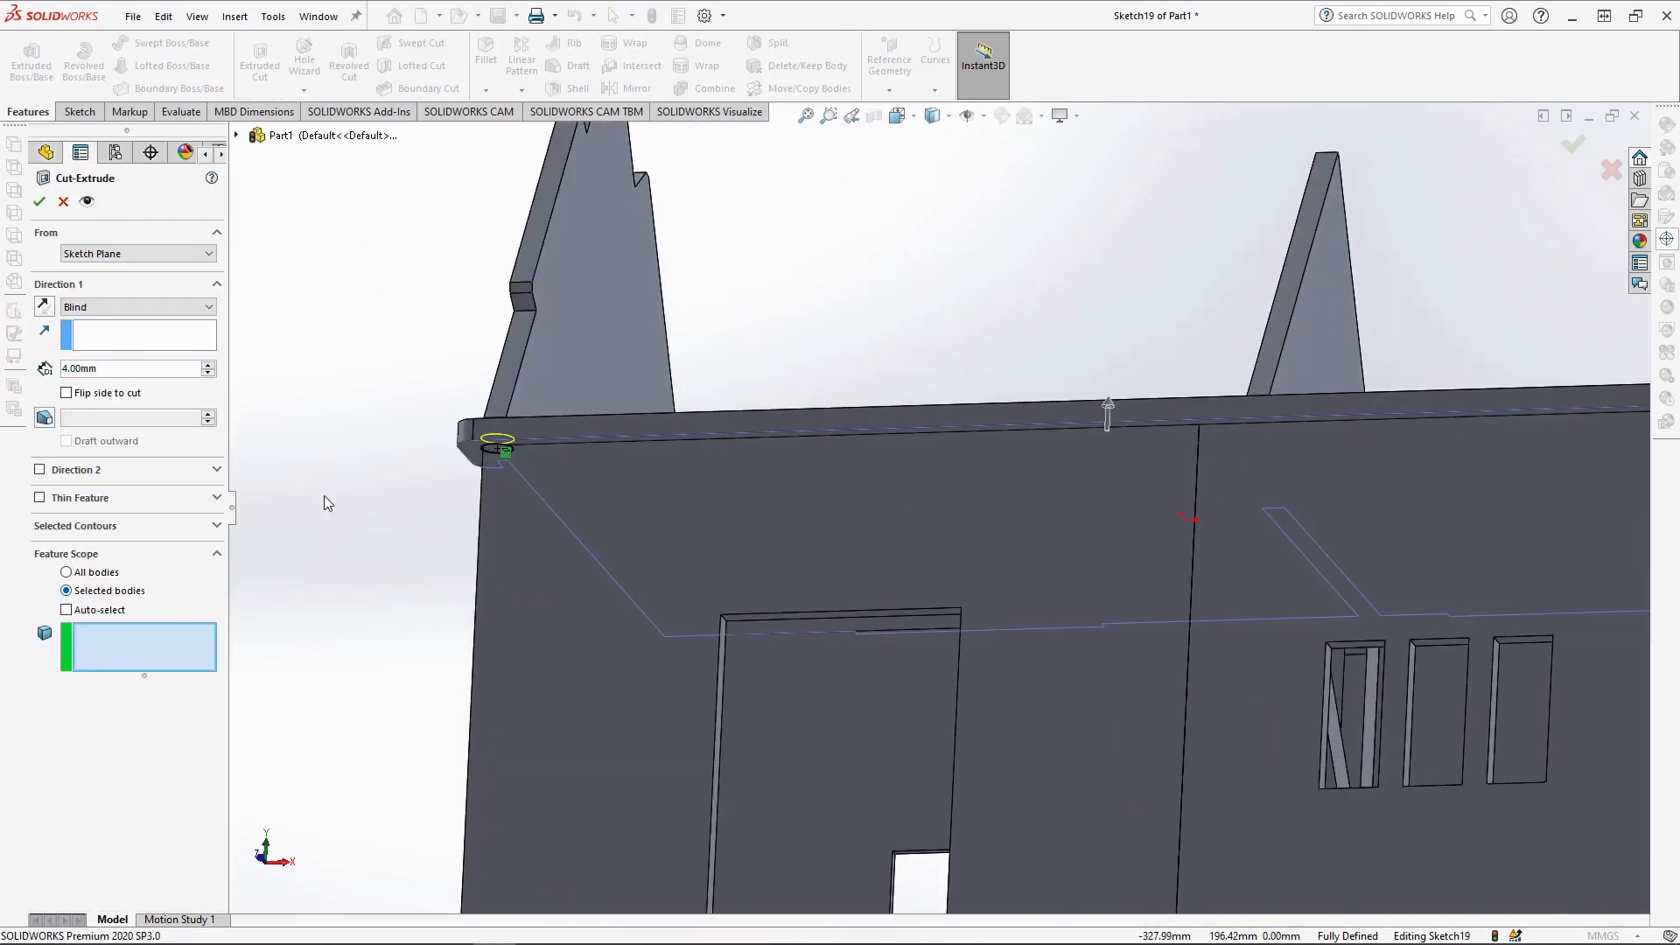
pyautogui.click(709, 440)
pyautogui.click(44, 203)
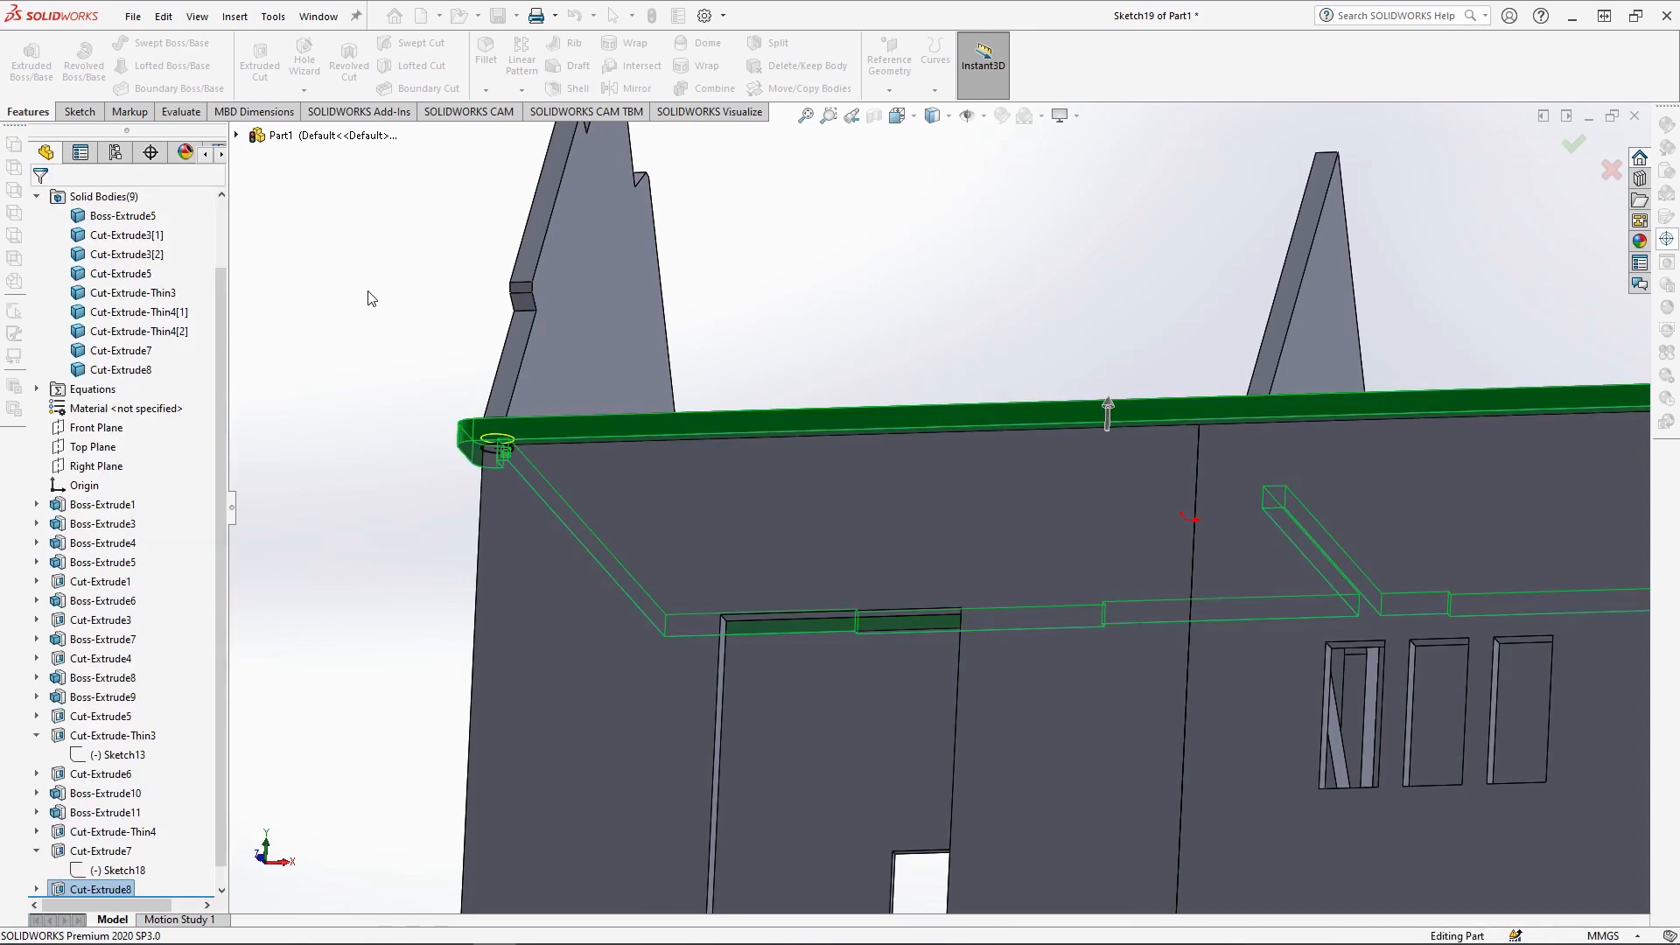
# - Start a sketch on the outer face of the front wall that has the door opening
pyautogui.scroll(6, 968, 404)
pyautogui.moveTo(1073, 590); pyautogui.dragTo(1050, 748, button='middle')
pyautogui.scroll(-2, 1165, 696)
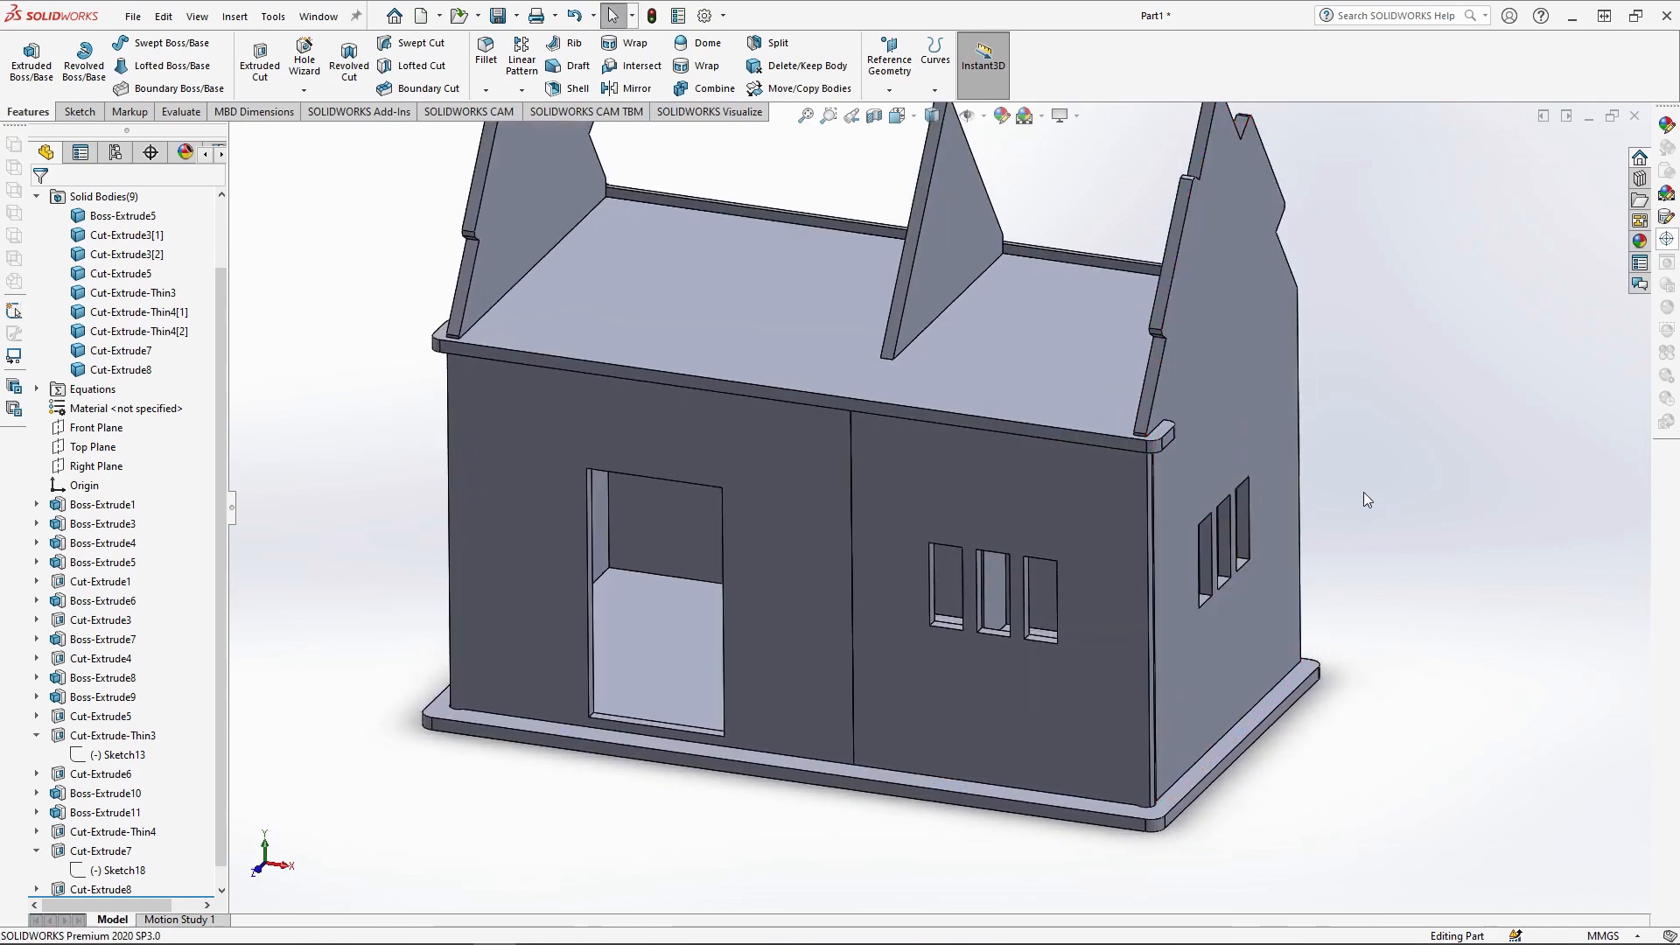
pyautogui.moveTo(1004, 569)
pyautogui.mouseDown(button='middle')
pyautogui.moveTo(1017, 405)
pyautogui.moveTo(941, 417)
pyautogui.mouseUp(button='middle')
pyautogui.scroll(-2, 829, 604)
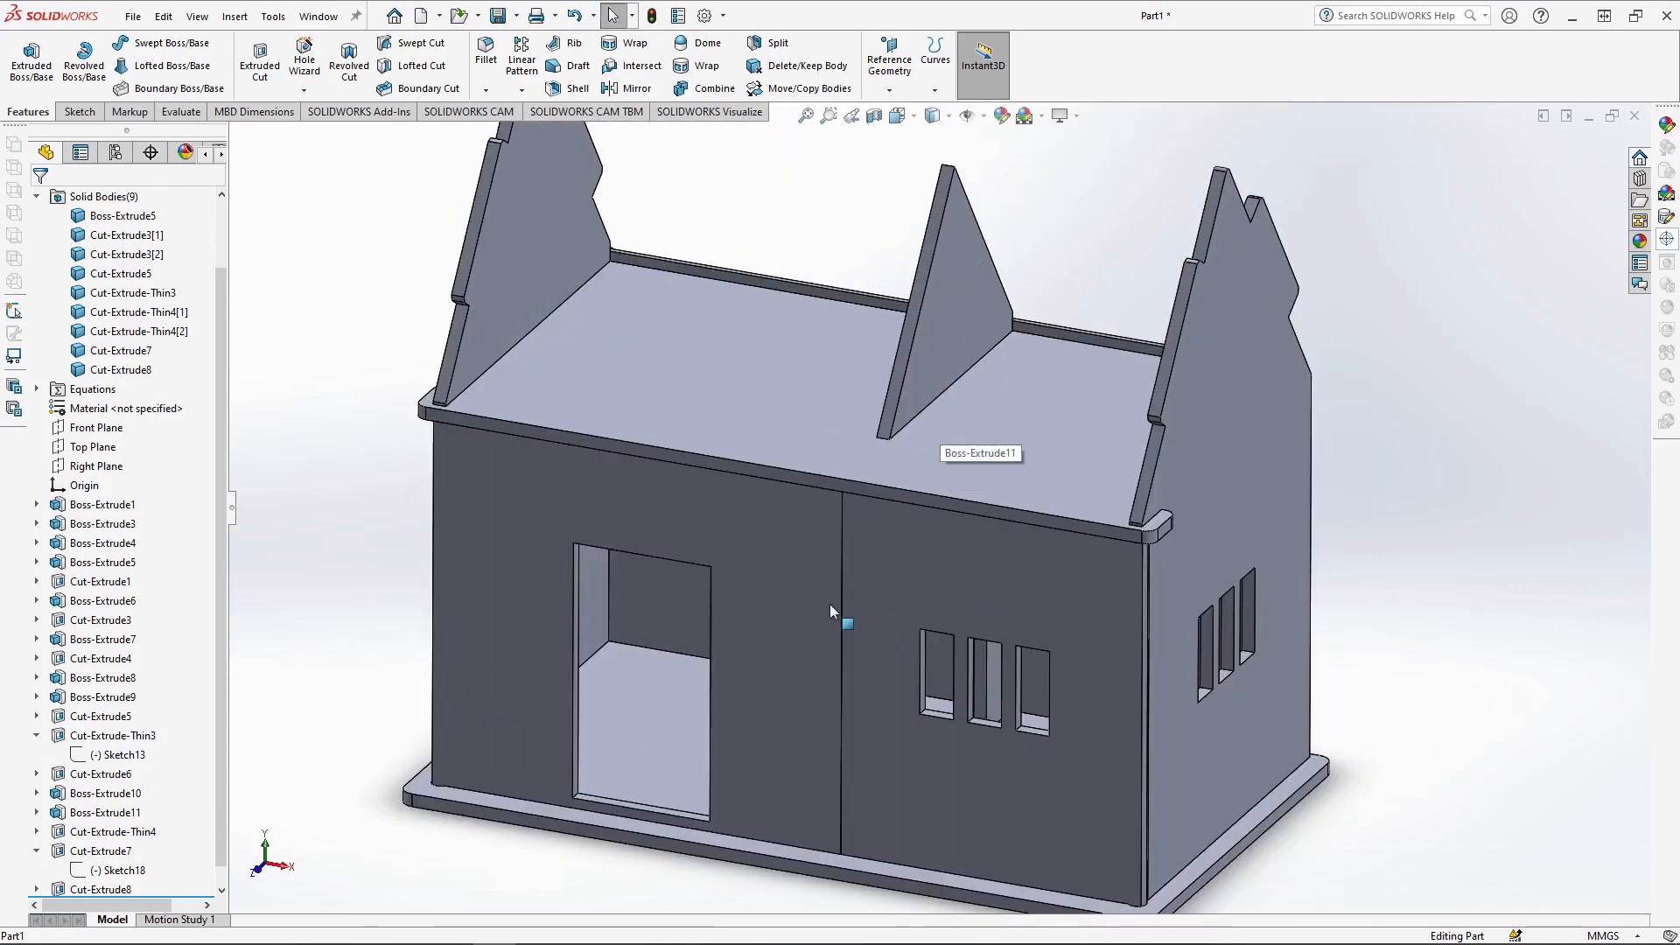
pyautogui.click(829, 603)
pyautogui.click(852, 599)
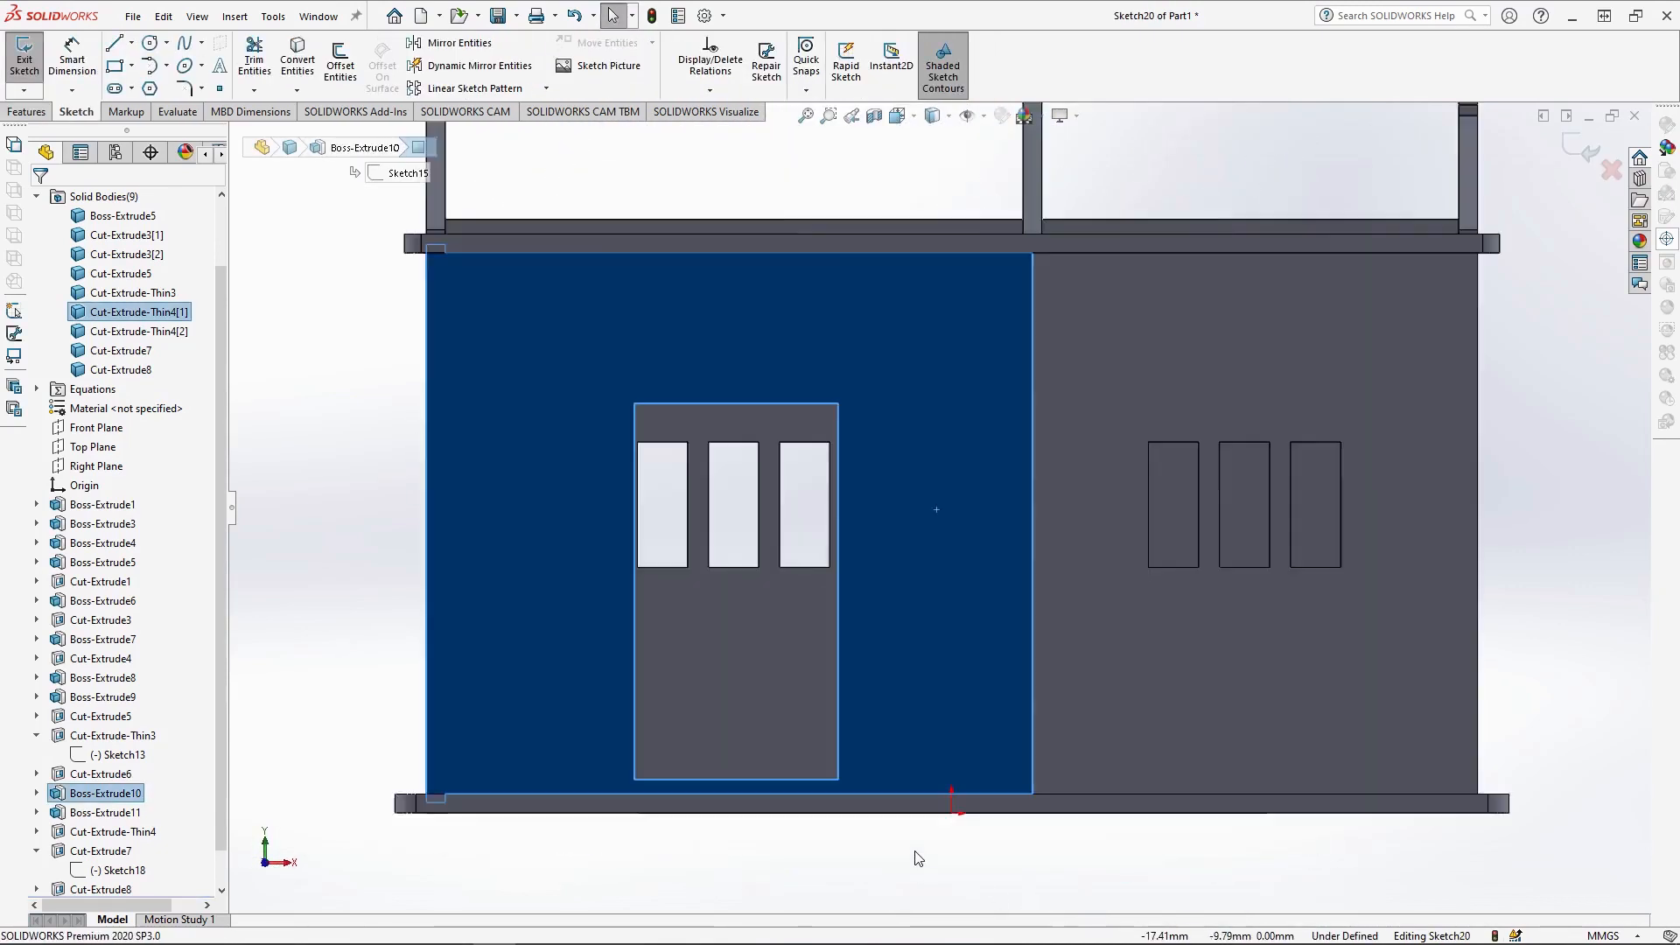
# - Draw a 110 mm wide threshold rectangle on the wall's bottom edge, centred under the door with a midpoint line
pyautogui.scroll(-3, 770, 840)
pyautogui.click(131, 42)
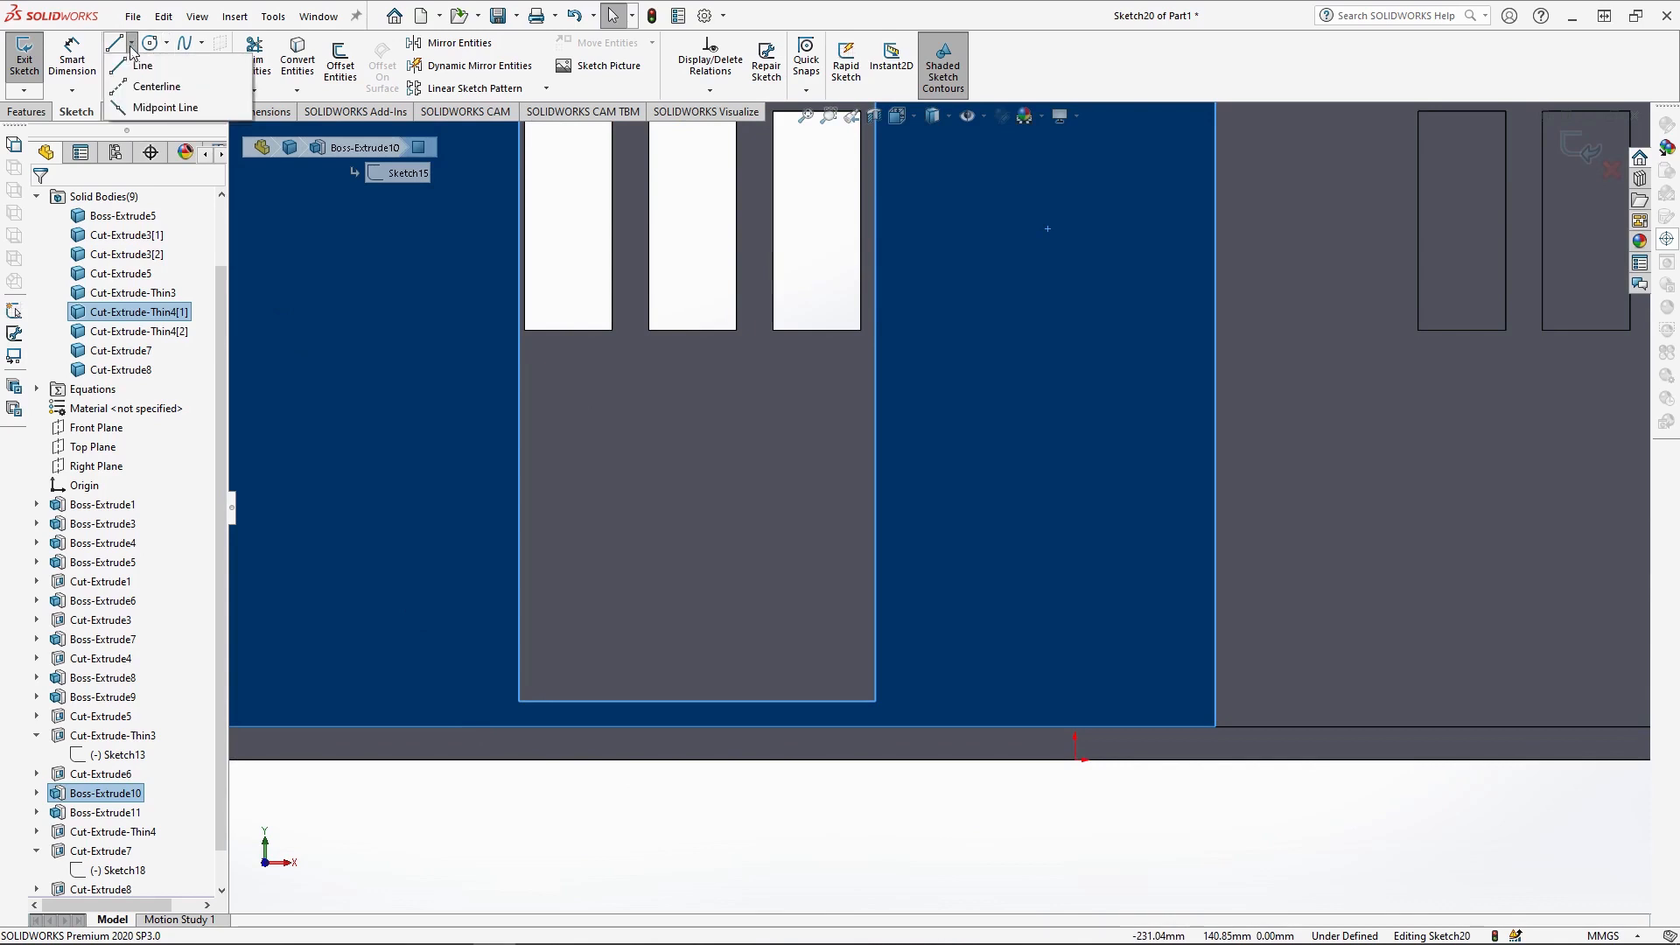
pyautogui.click(162, 105)
pyautogui.scroll(-2, 682, 770)
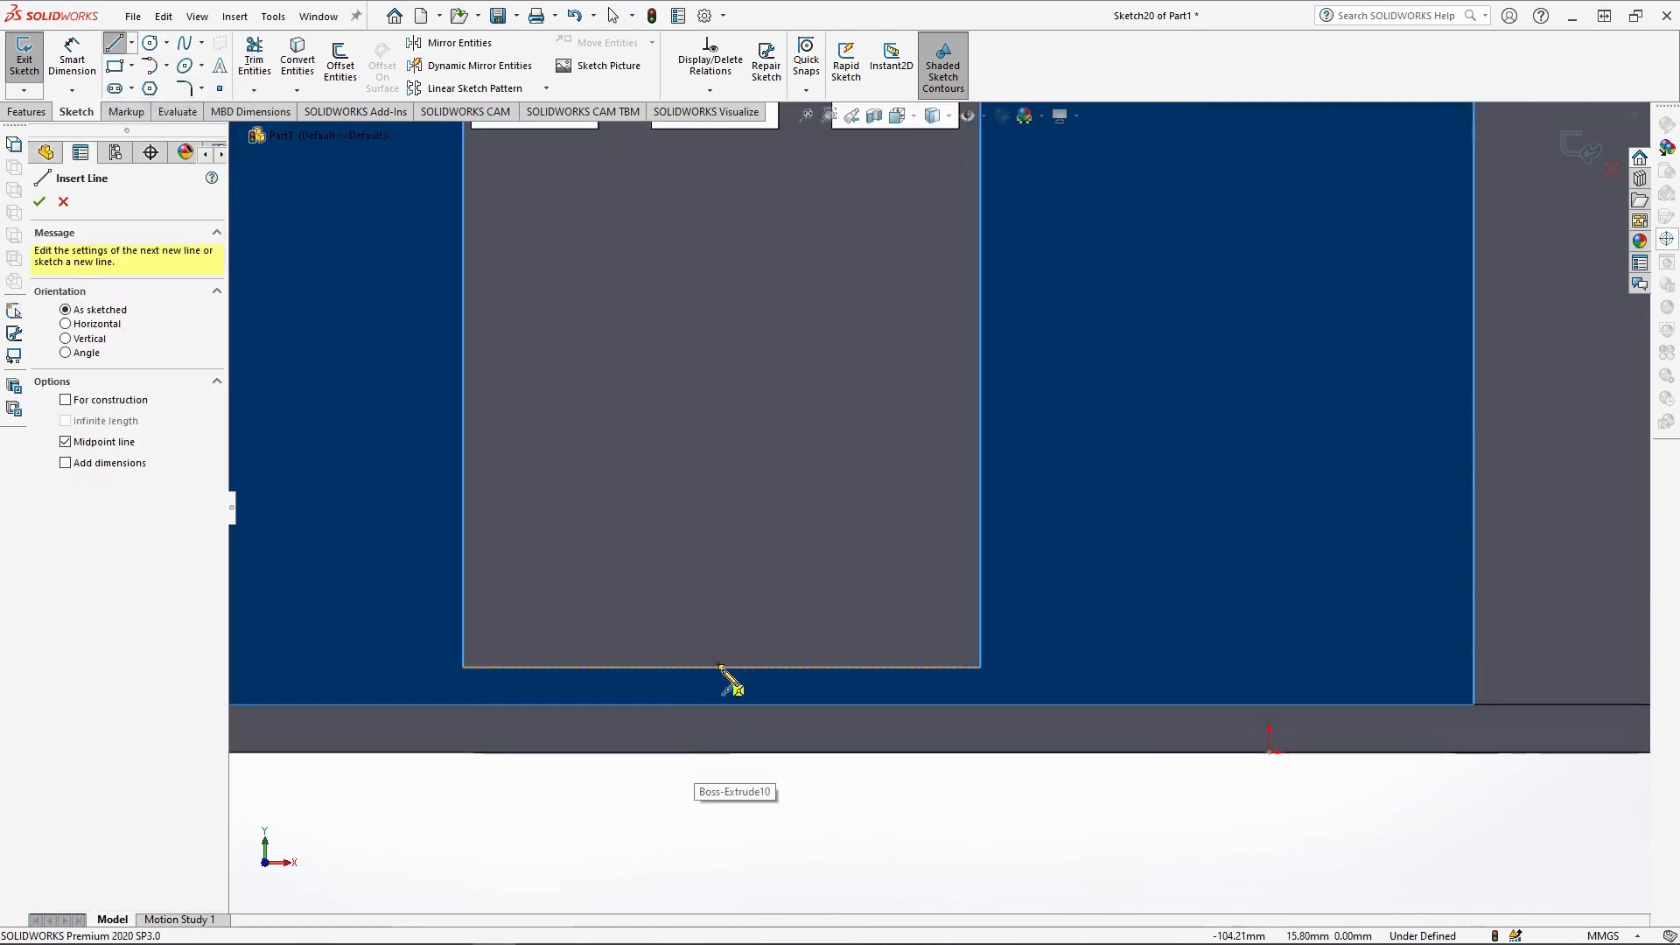
pyautogui.click(724, 705)
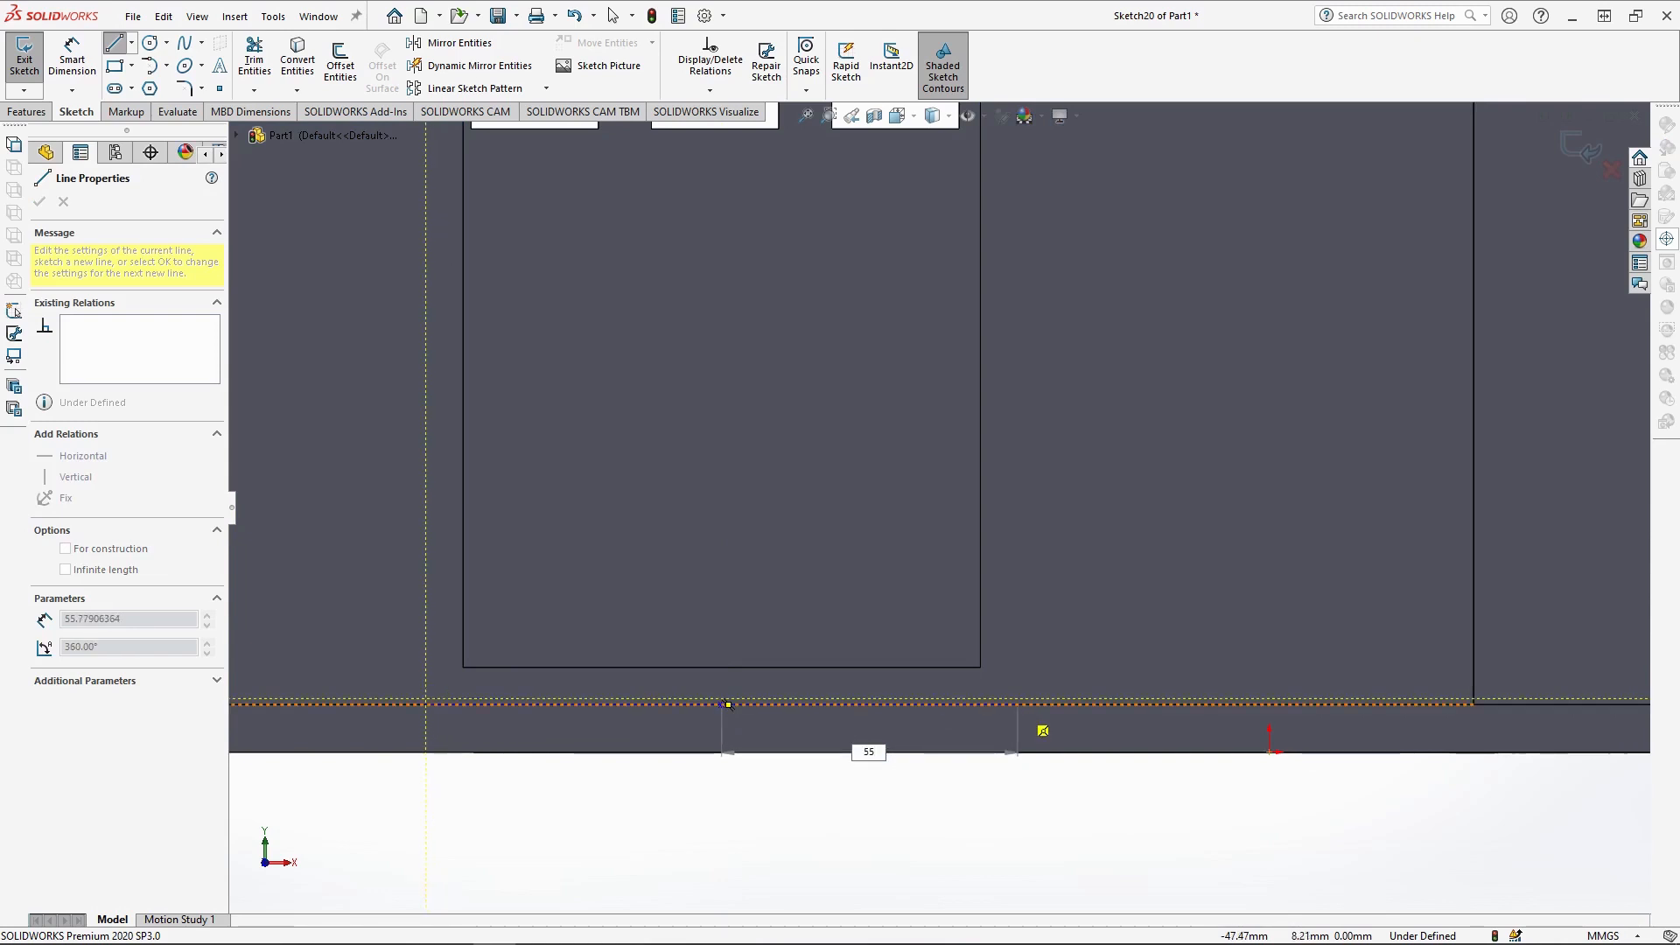
pyautogui.click(1013, 704)
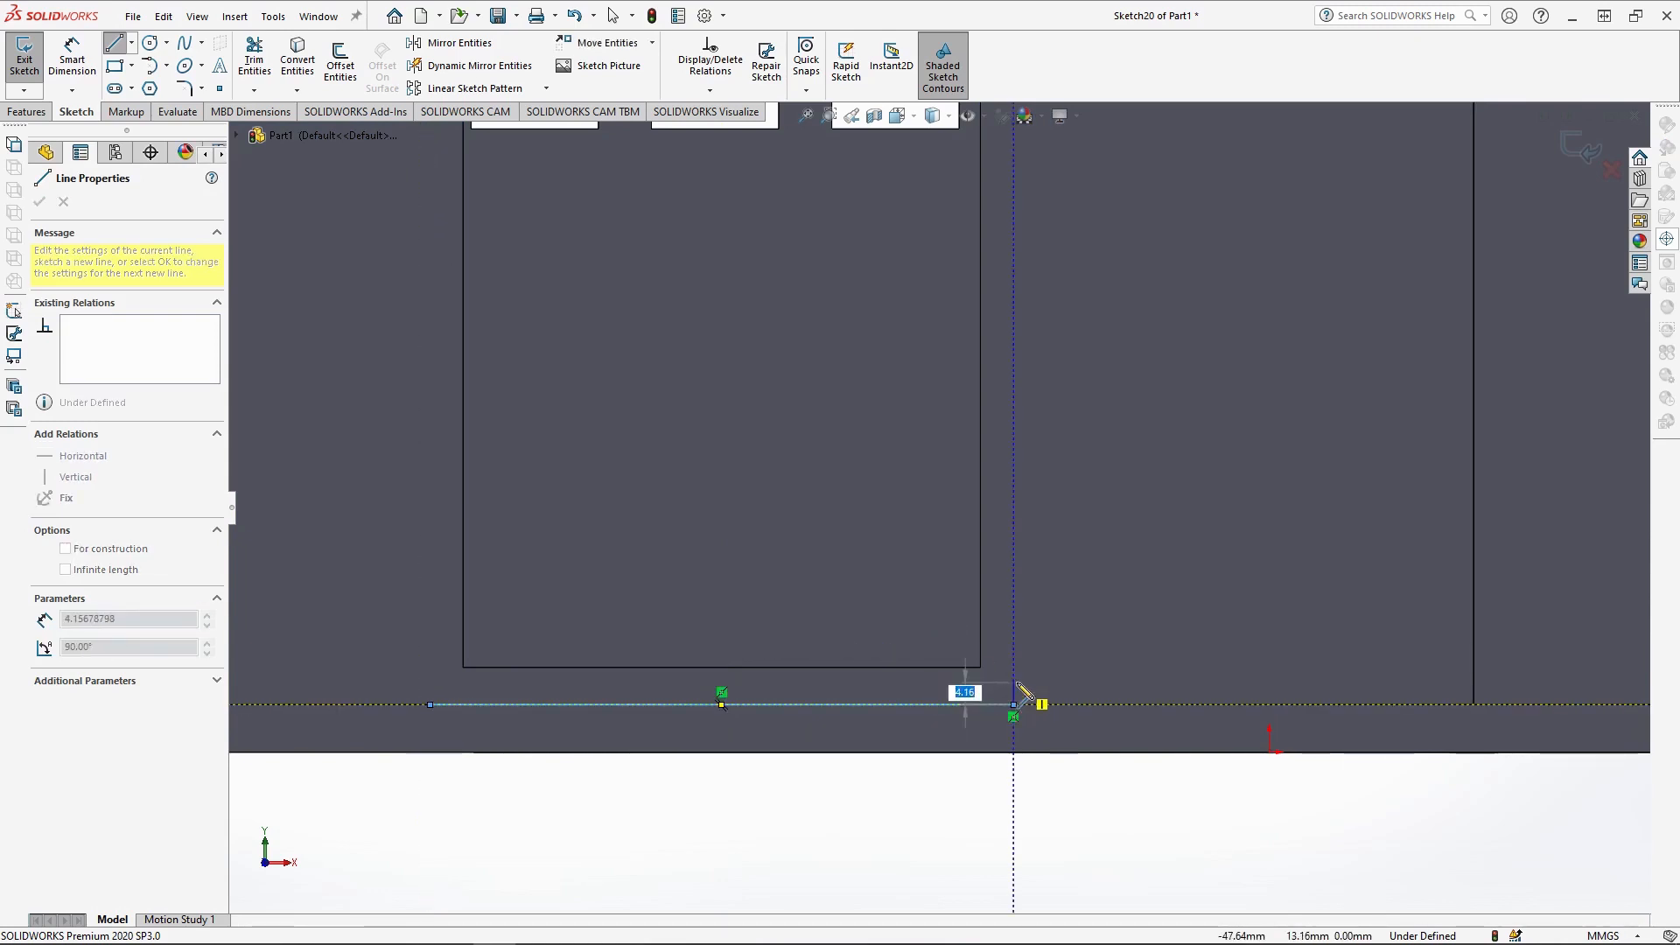
pyautogui.click(1013, 640)
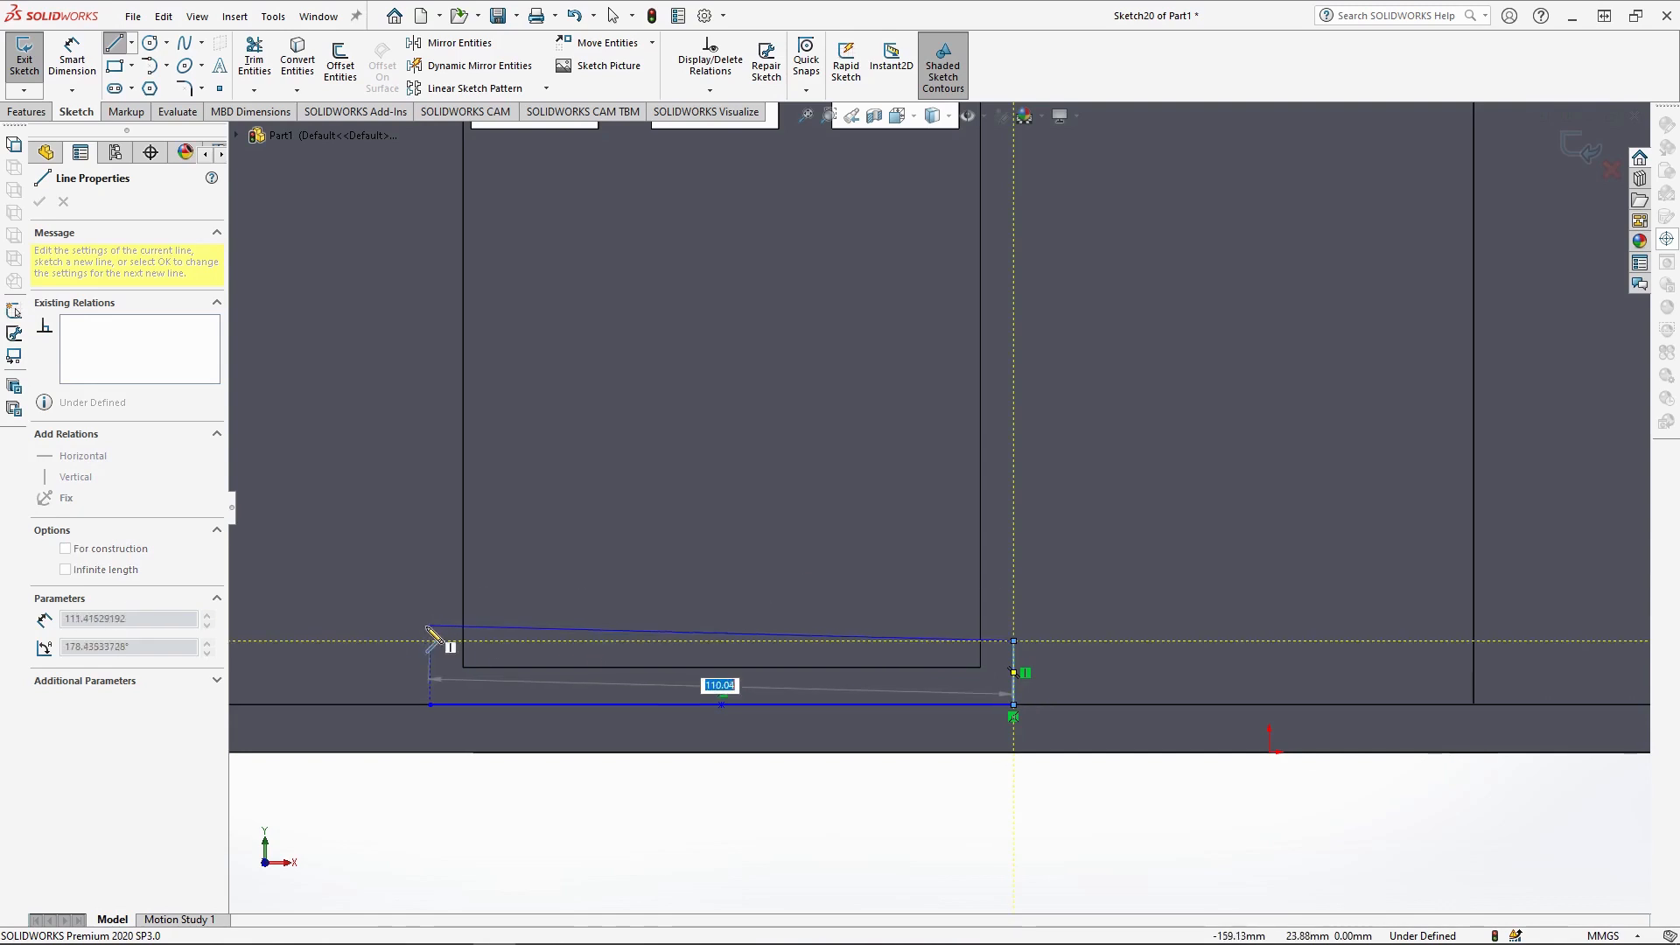
pyautogui.click(429, 641)
pyautogui.click(430, 704)
pyautogui.press('Escape')
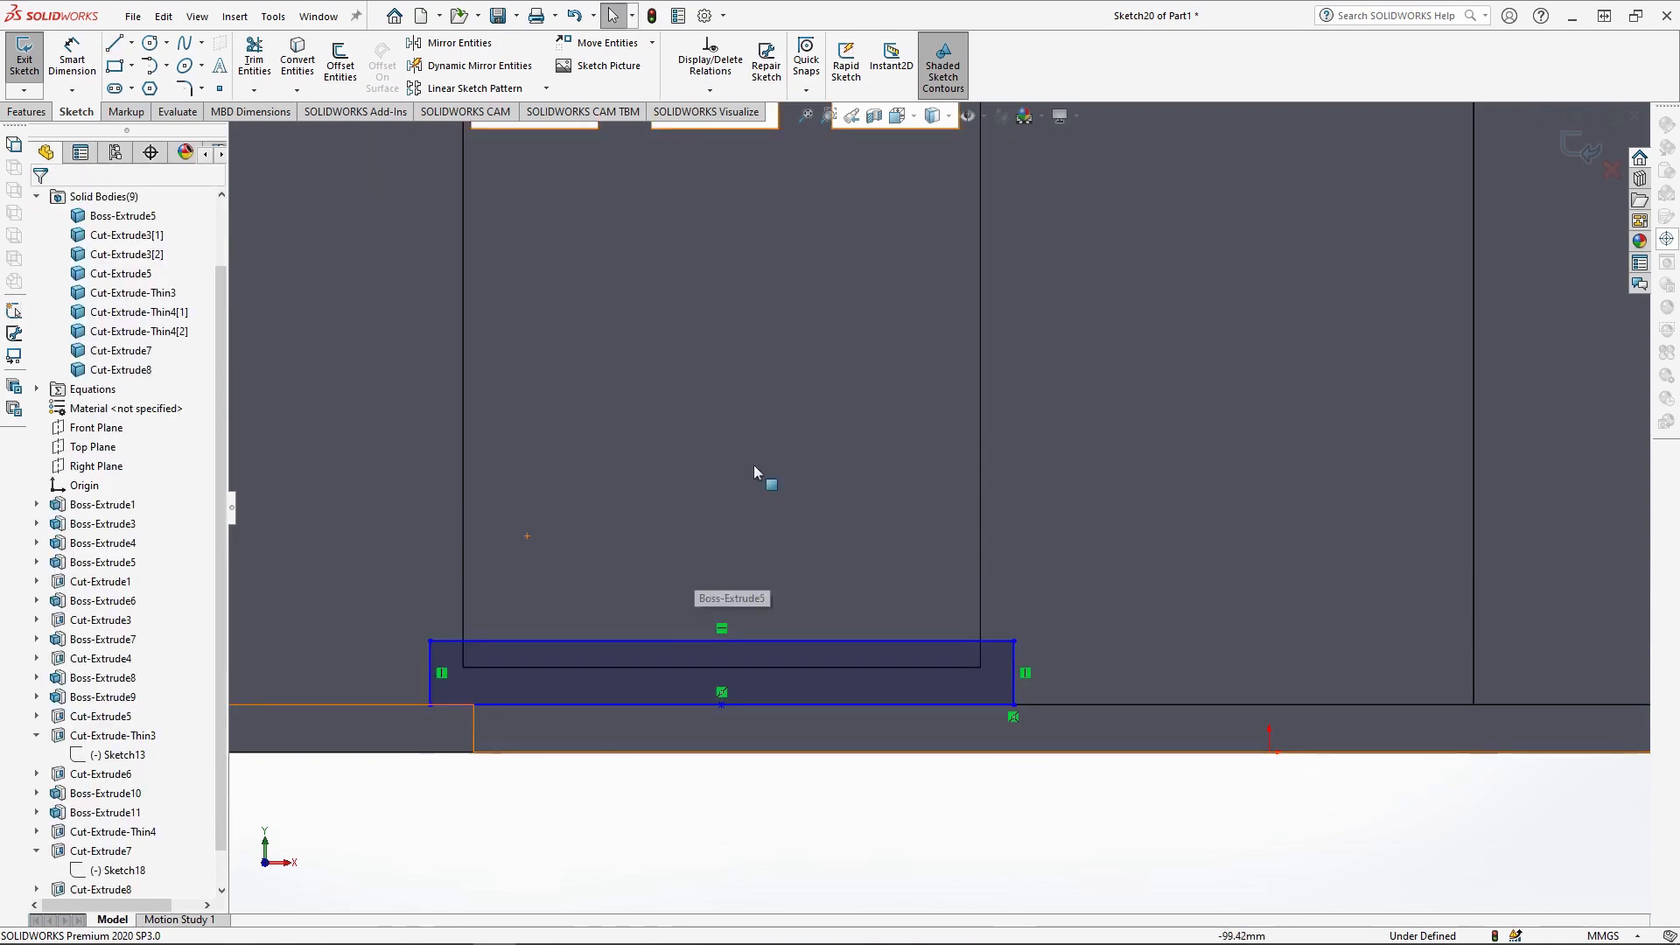
# - Draw a horizontal midpoint line centred on the door opening's top edge, as wide as the threshold rectangle
pyautogui.scroll(3, 958, 479)
pyautogui.scroll(-2, 956, 438)
pyautogui.click(132, 43)
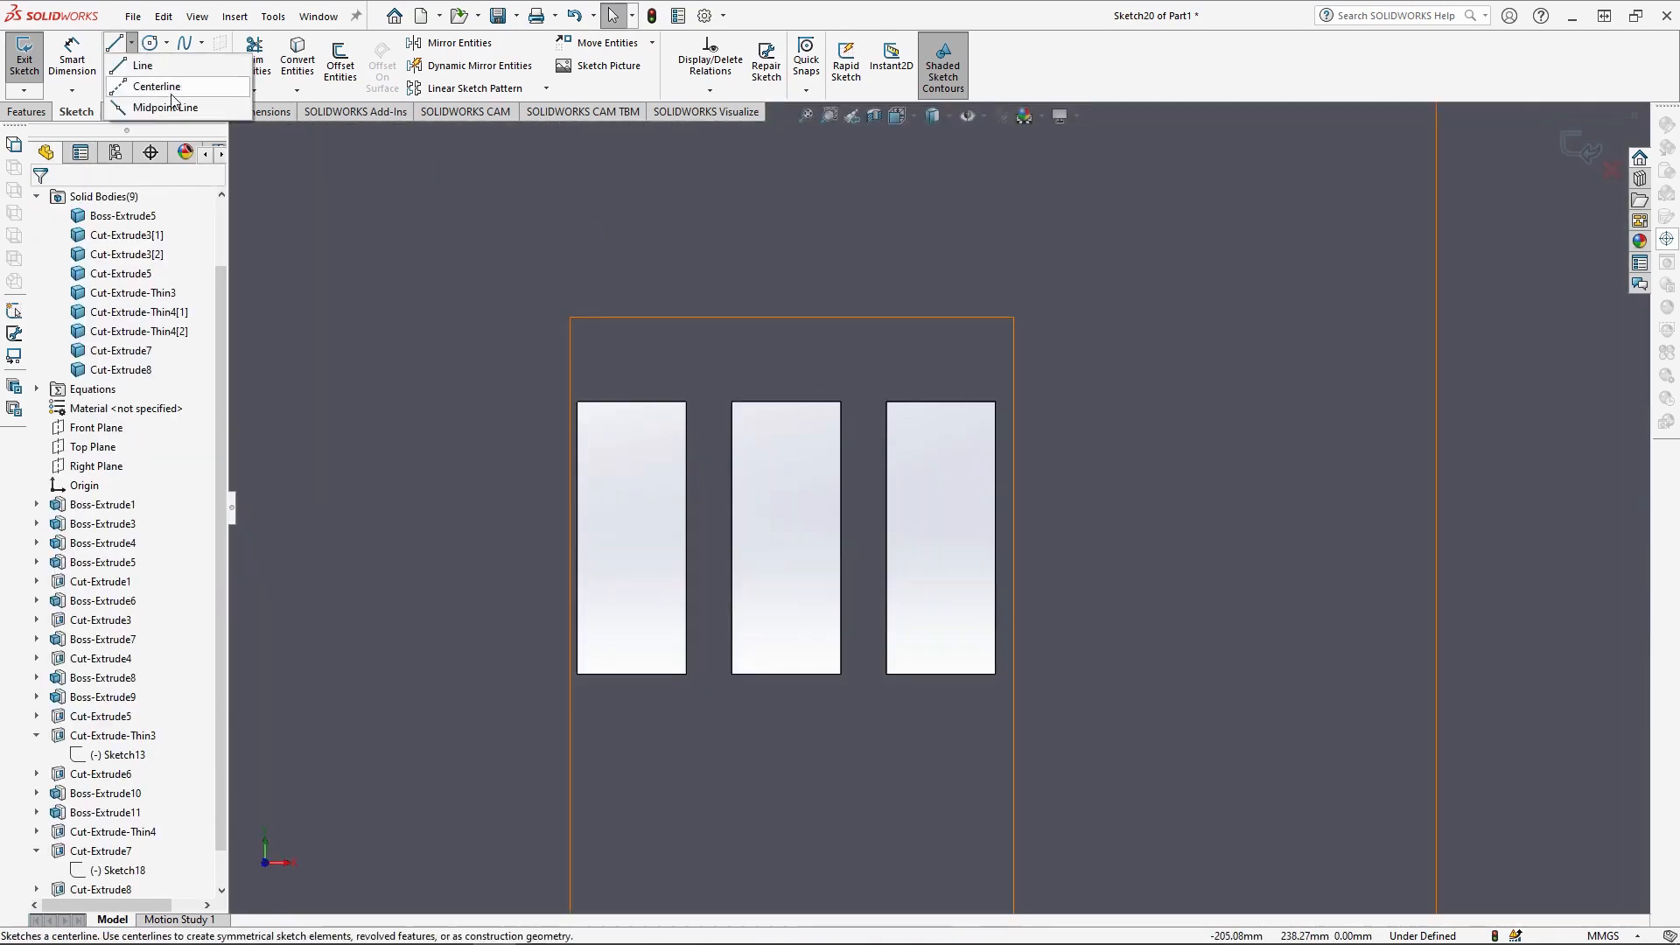
pyautogui.click(148, 106)
pyautogui.scroll(-3, 770, 175)
pyautogui.scroll(3, 841, 472)
pyautogui.click(835, 464)
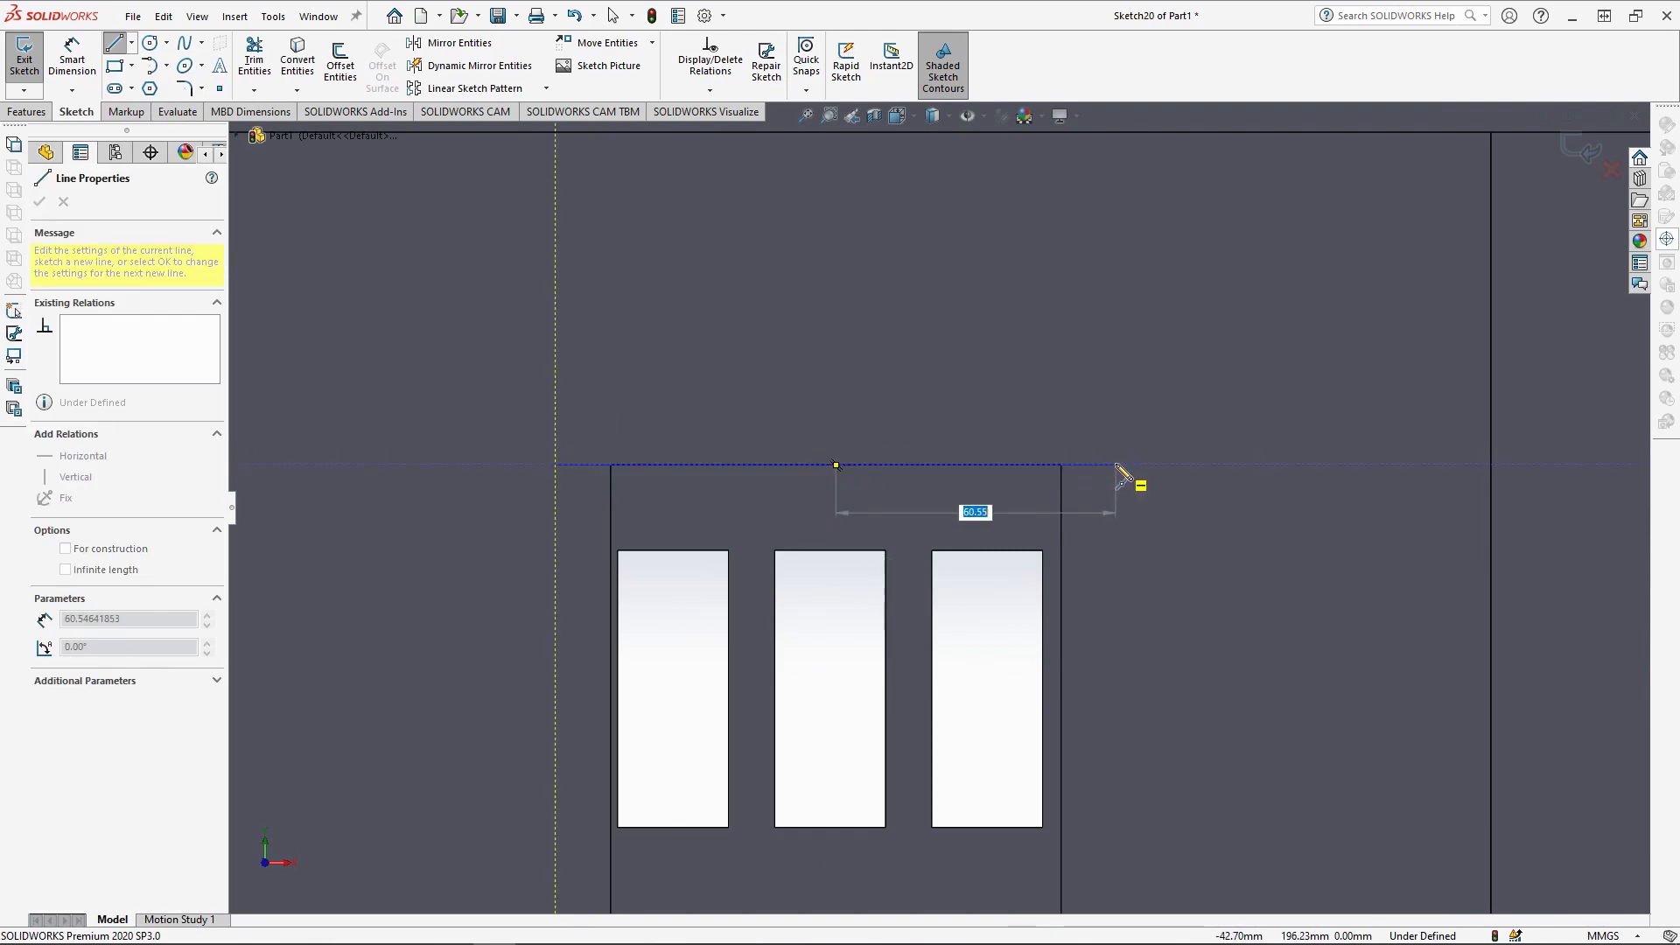
pyautogui.press('Return')
pyautogui.press('Escape')
# - Draw a 30 mm vertical centerline upward from the midpoint of the line above the door
pyautogui.click(132, 43)
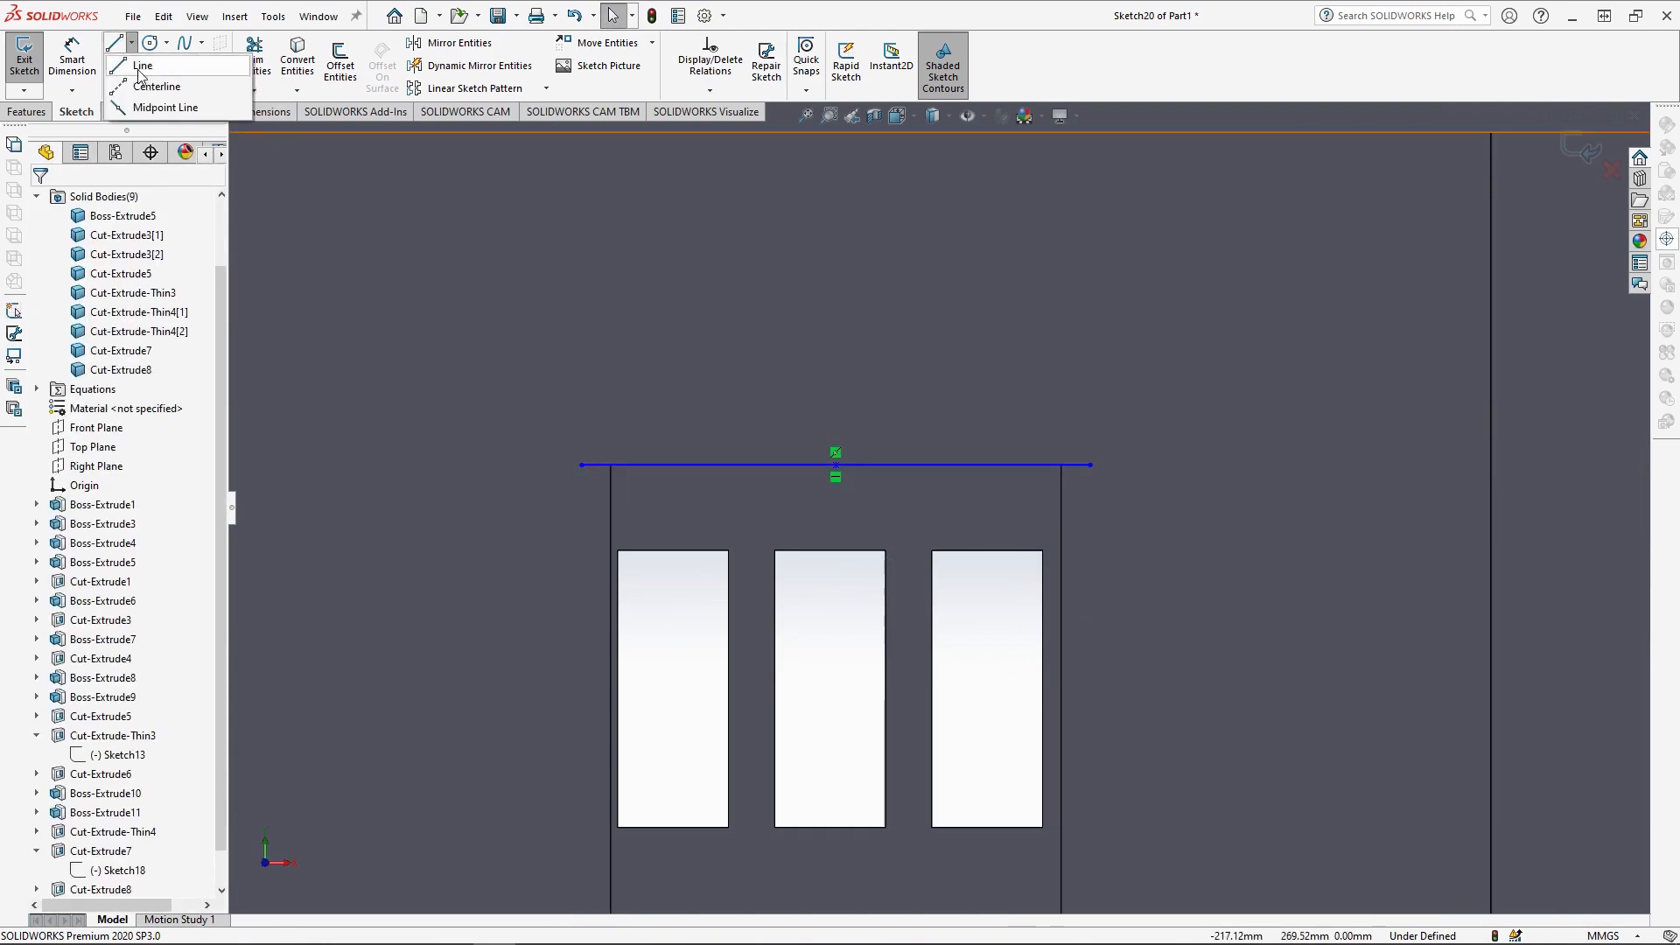
pyautogui.click(149, 86)
pyautogui.click(835, 465)
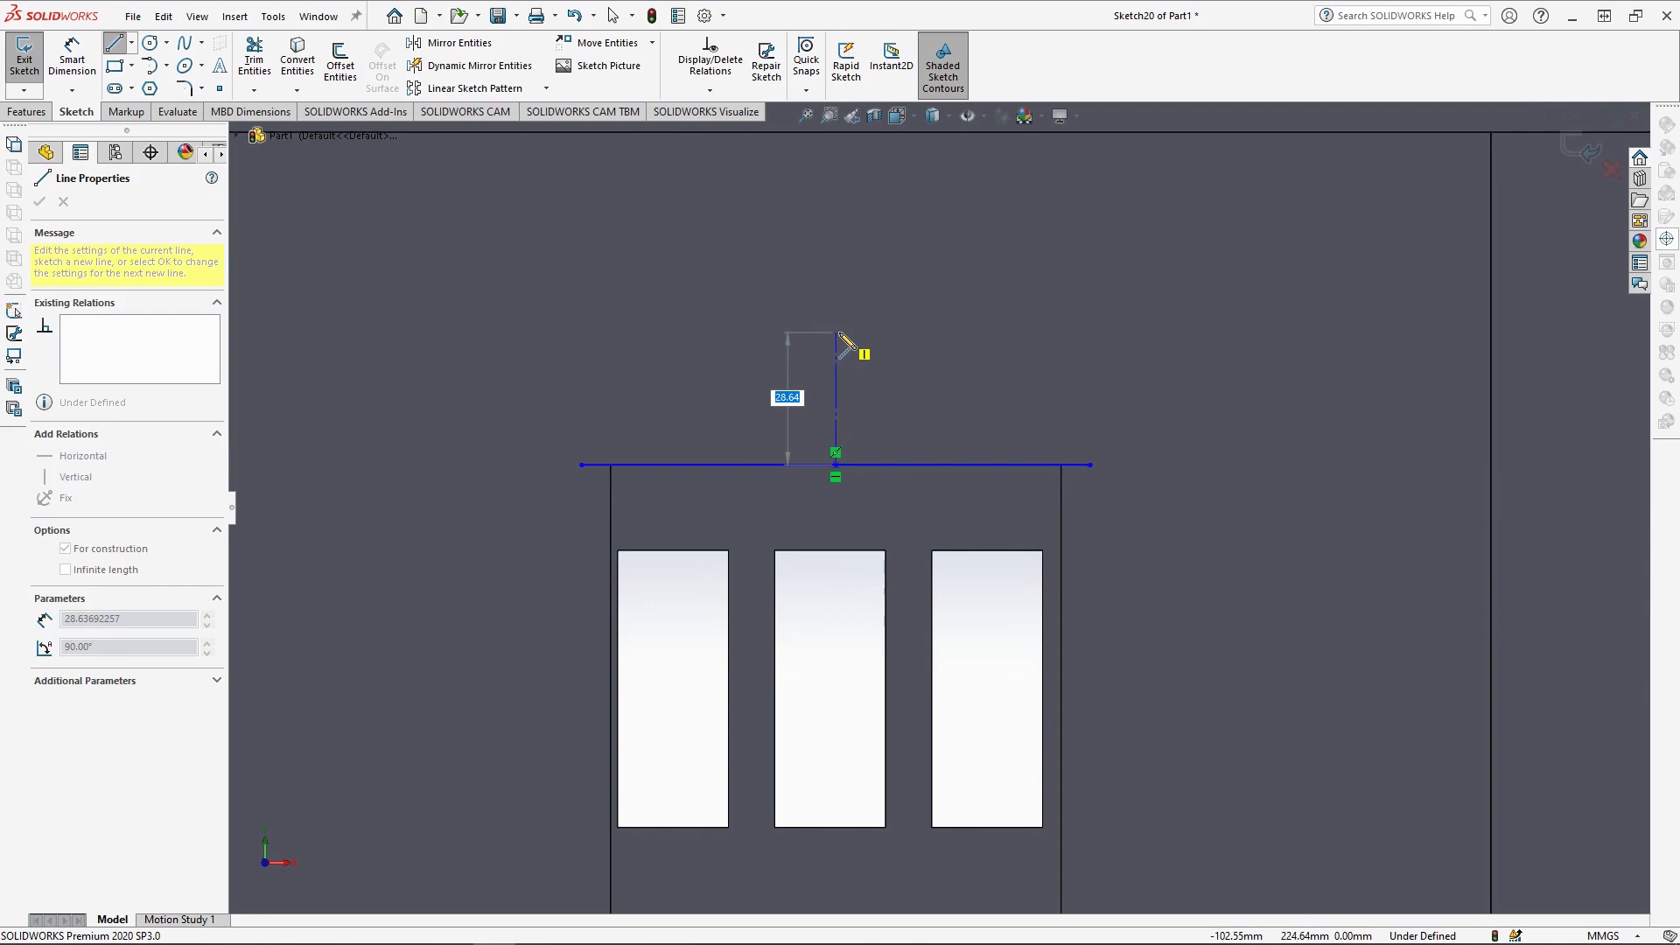
pyautogui.write('30')
pyautogui.press('Return')
pyautogui.press('Escape')
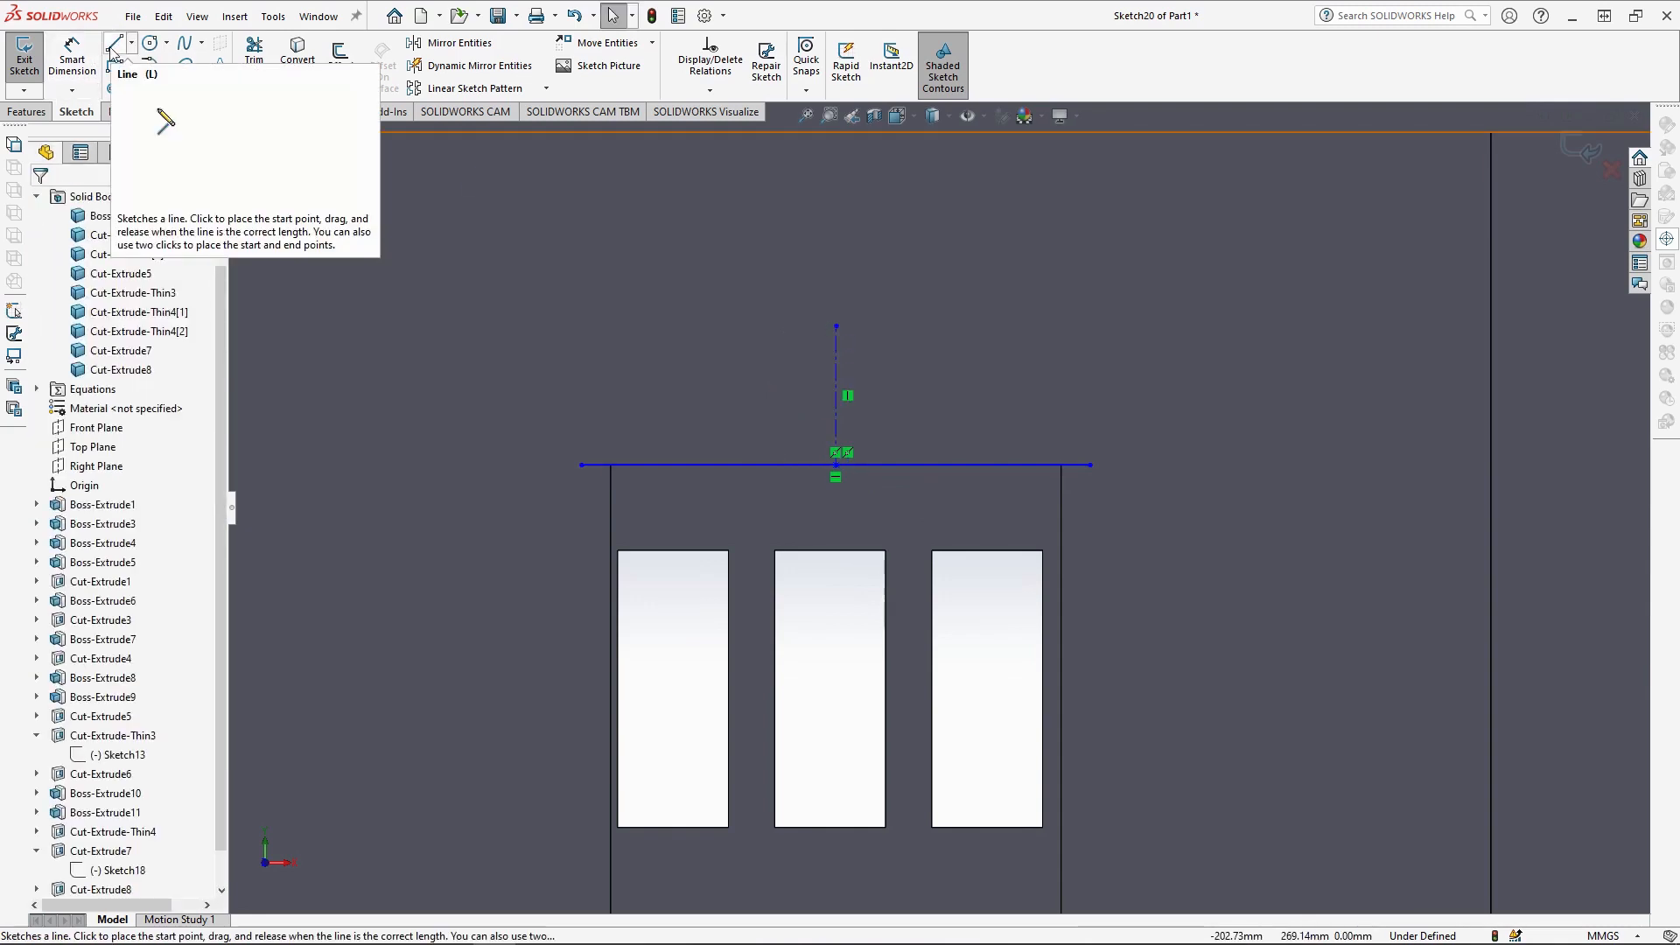
# - Complete the pediment outline with dynamic mirroring about the centerline, using a short vertical side and a slope up to the centerline's top
pyautogui.click(480, 65)
pyautogui.click(836, 379)
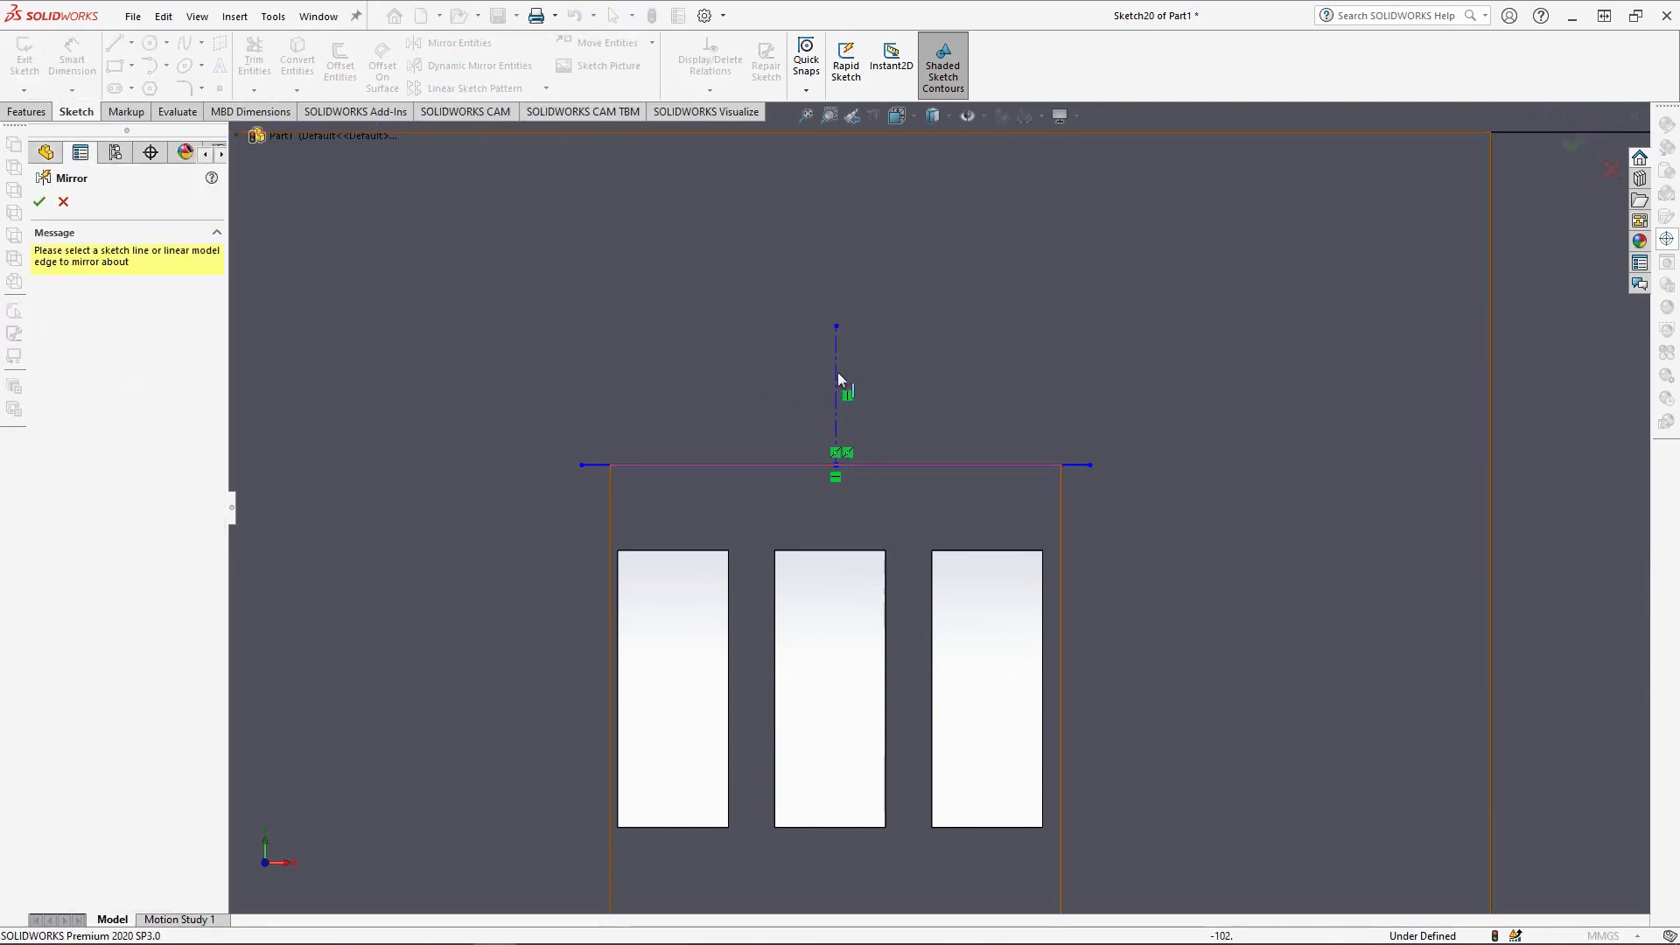
pyautogui.click(112, 43)
pyautogui.click(1089, 465)
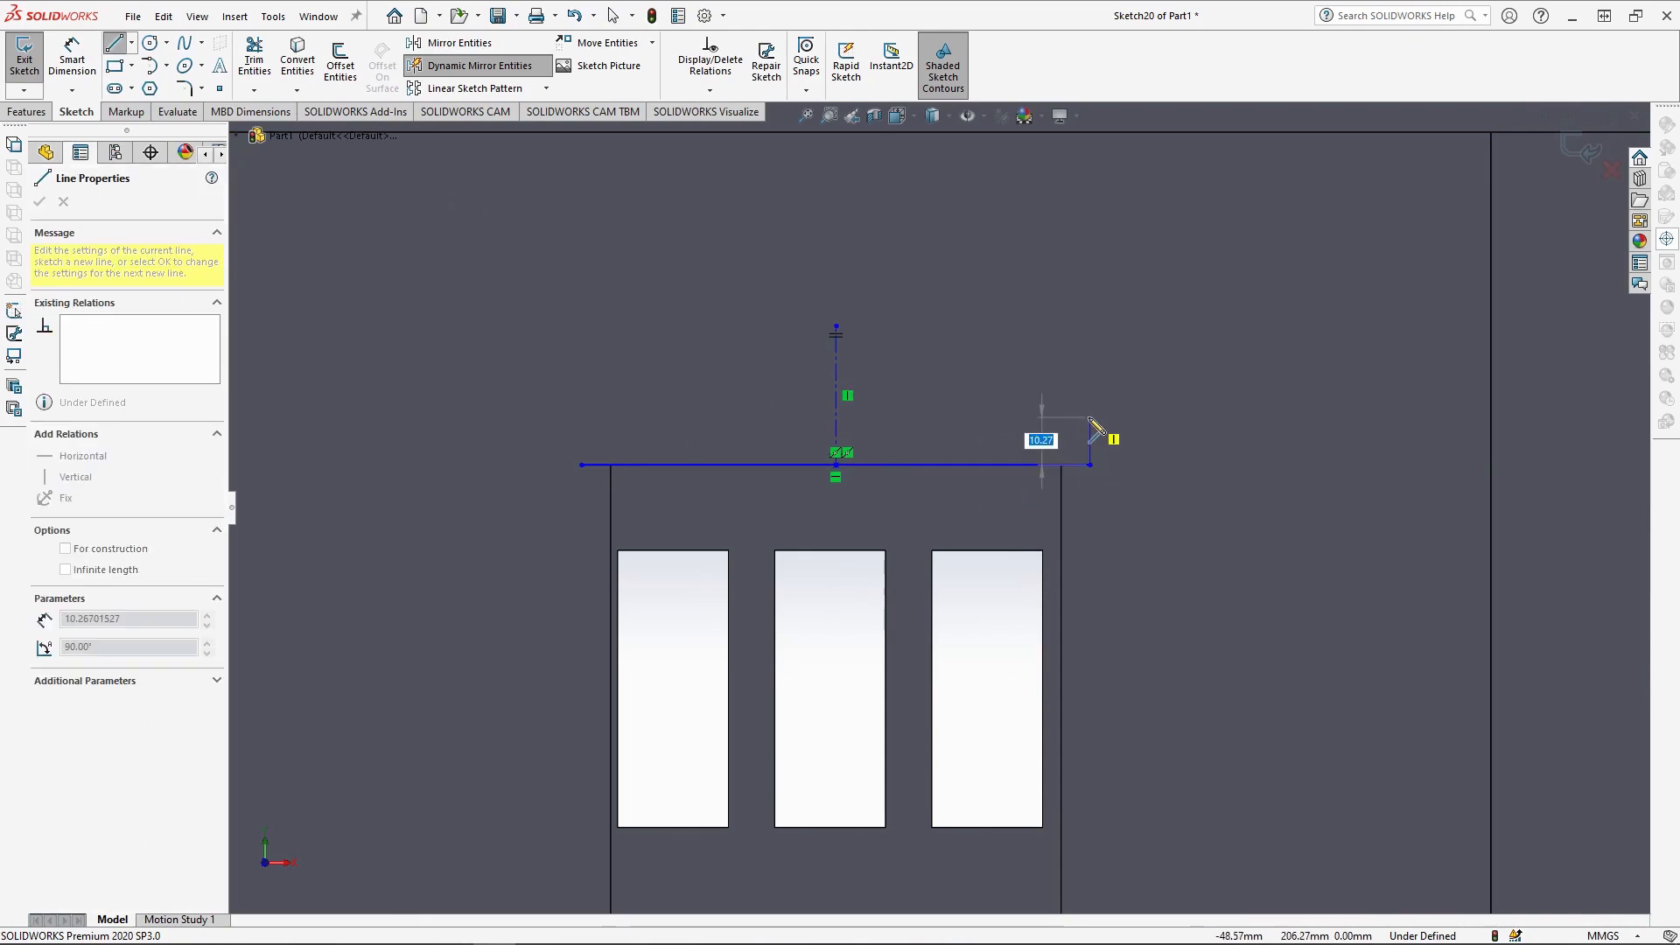
pyautogui.click(1089, 408)
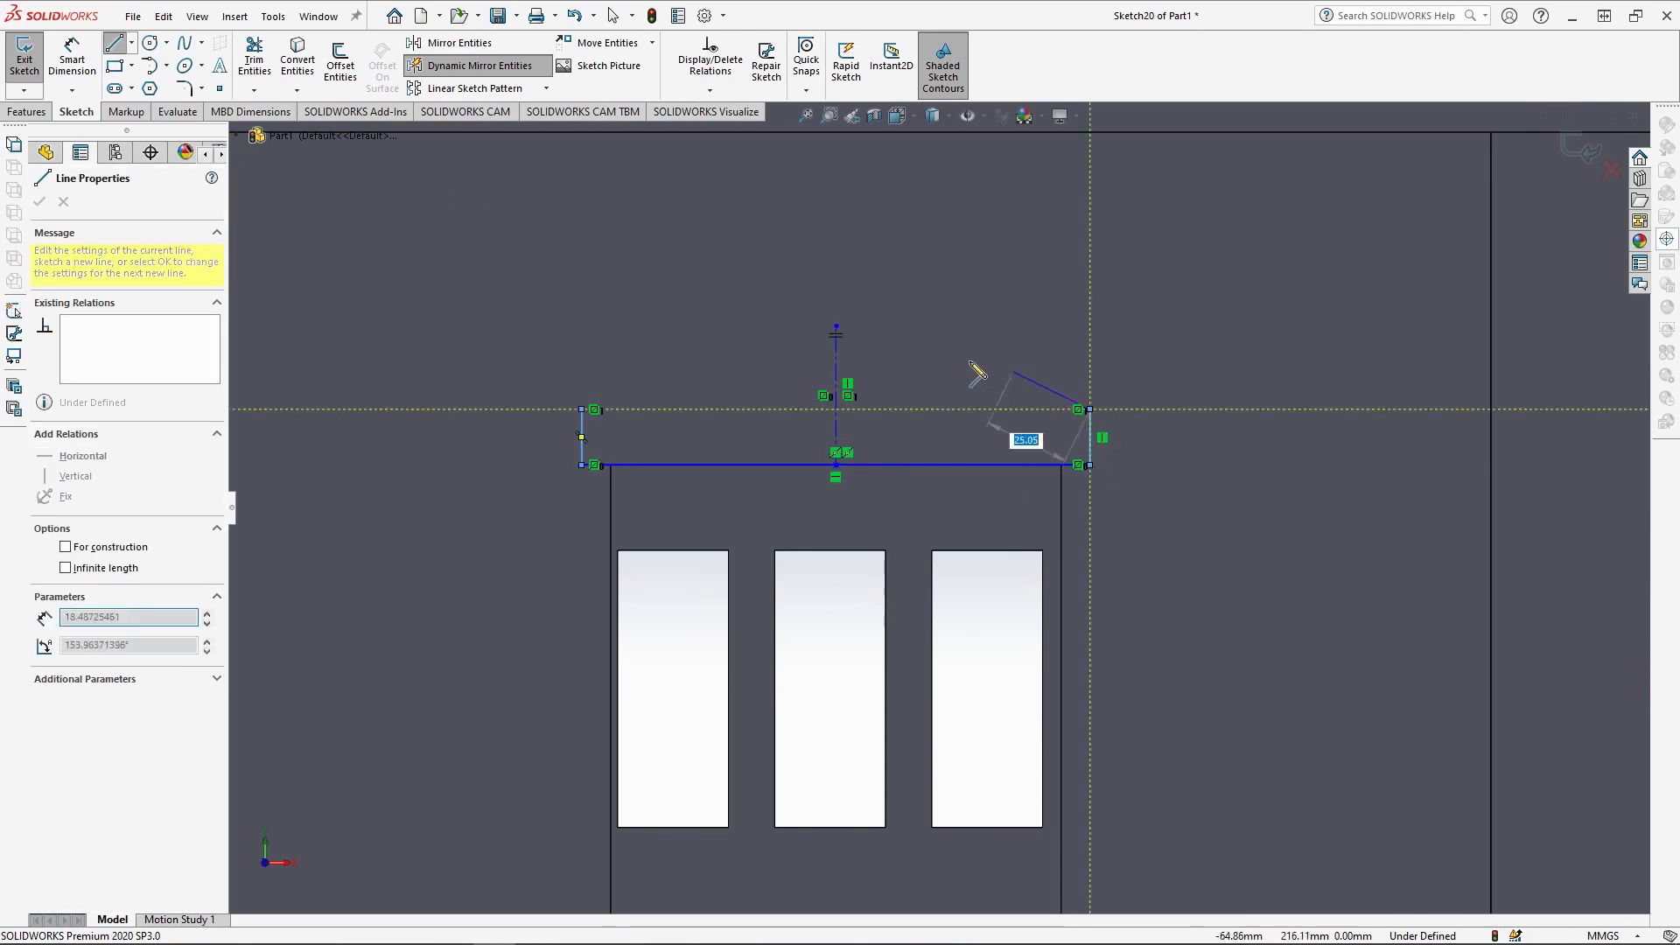
pyautogui.click(836, 325)
pyautogui.press('Escape')
# - Extrude the threshold and pediment outlines outward from the front wall as separate bodies
pyautogui.scroll(7, 1016, 647)
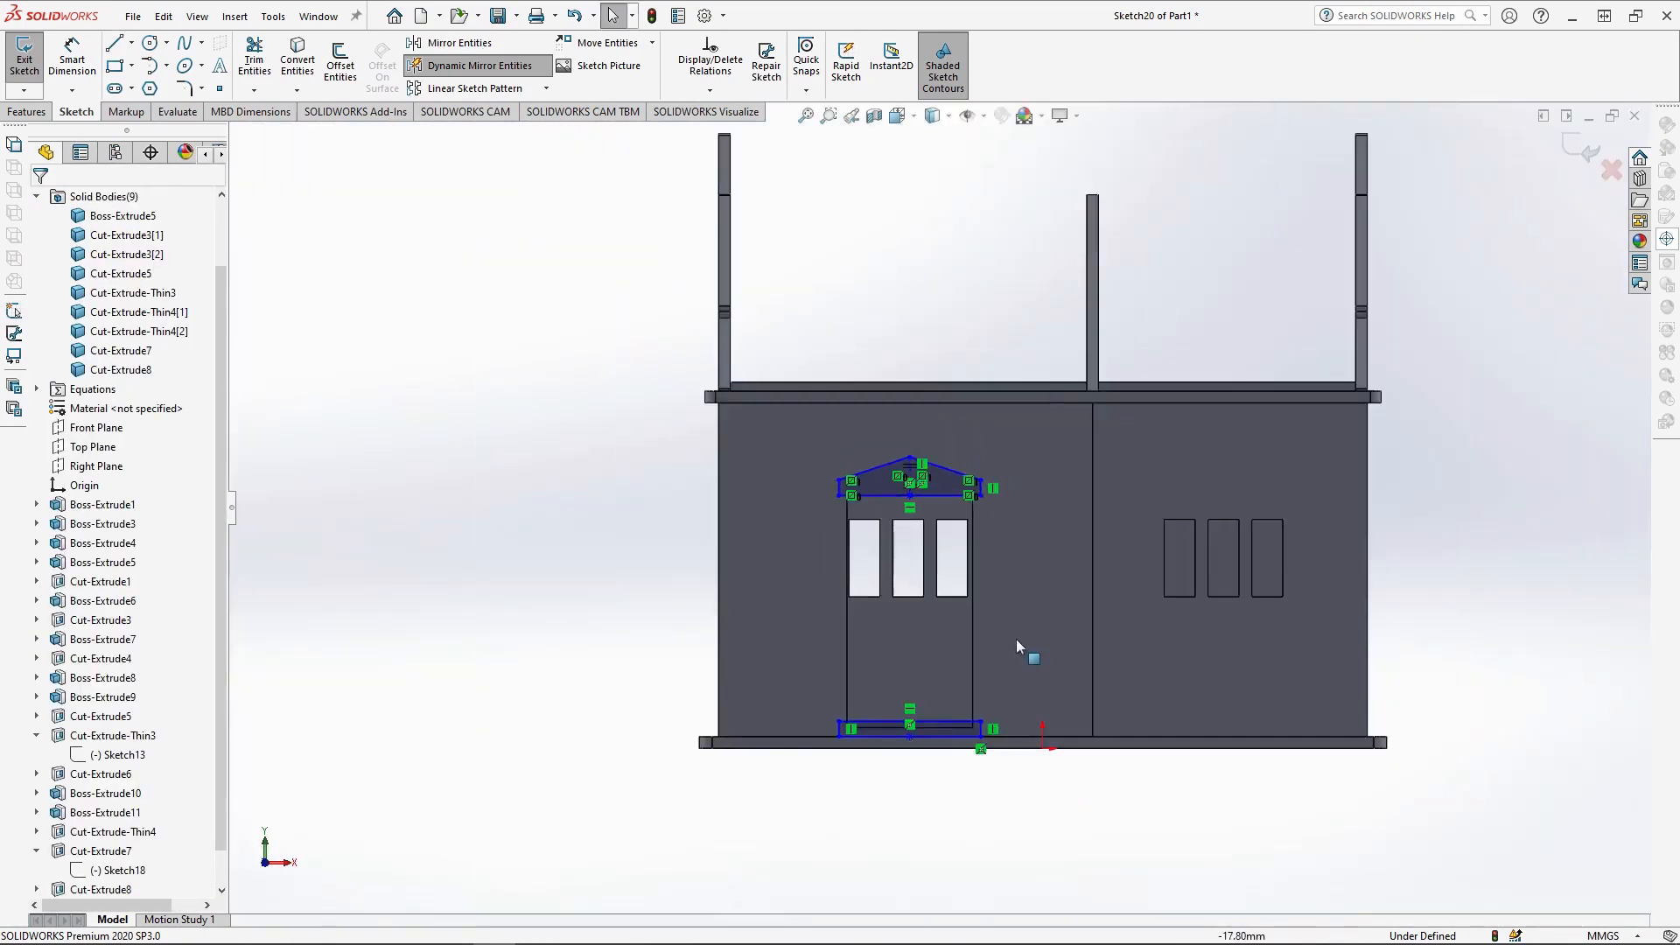
pyautogui.moveTo(1016, 646); pyautogui.dragTo(986, 750, button='middle')
pyautogui.click(30, 112)
pyautogui.click(32, 66)
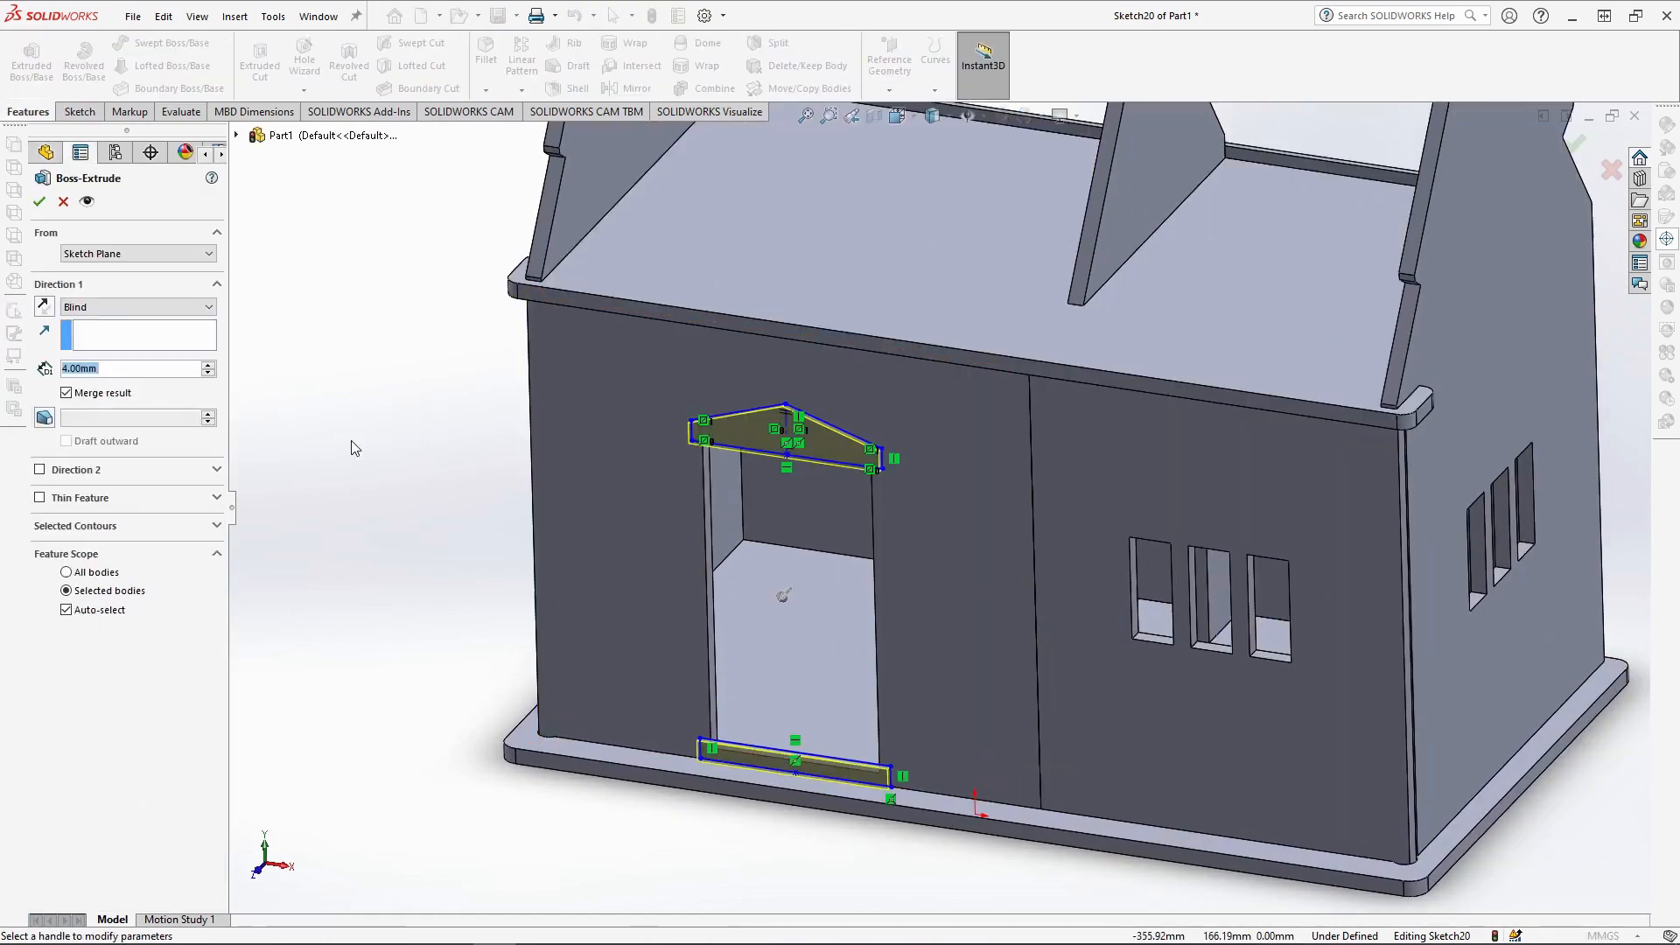
pyautogui.scroll(11, 354, 448)
pyautogui.click(39, 201)
# - Hide the back wall body to expose the inside of the house
pyautogui.scroll(5, 888, 681)
pyautogui.moveTo(889, 674); pyautogui.dragTo(828, 698, button='middle')
pyautogui.scroll(2, 1283, 551)
pyautogui.moveTo(1283, 551); pyautogui.dragTo(1207, 589, button='middle')
pyautogui.scroll(4, 1206, 596)
pyautogui.moveTo(1312, 578); pyautogui.dragTo(1137, 560, button='middle')
pyautogui.scroll(-4, 1487, 394)
pyautogui.click(1075, 638)
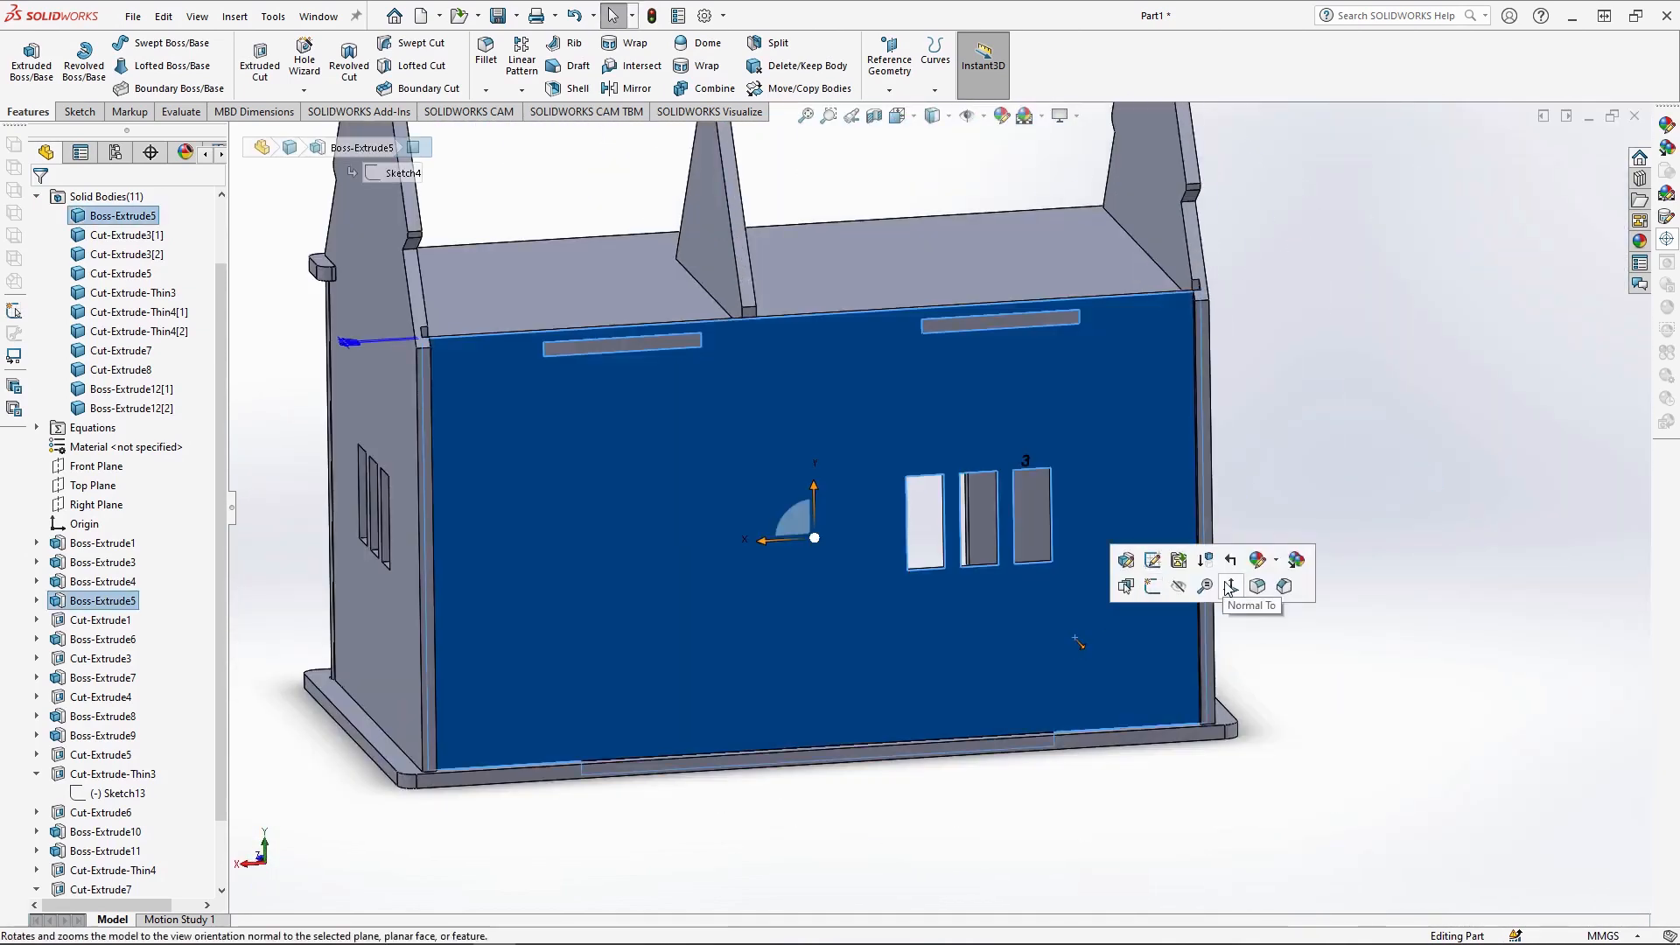
pyautogui.click(1180, 592)
# - Start a sketch on the threshold's inner face and draw a rectangle over the strip exposed in the door opening
pyautogui.scroll(3, 941, 627)
pyautogui.click(906, 563)
pyautogui.click(989, 518)
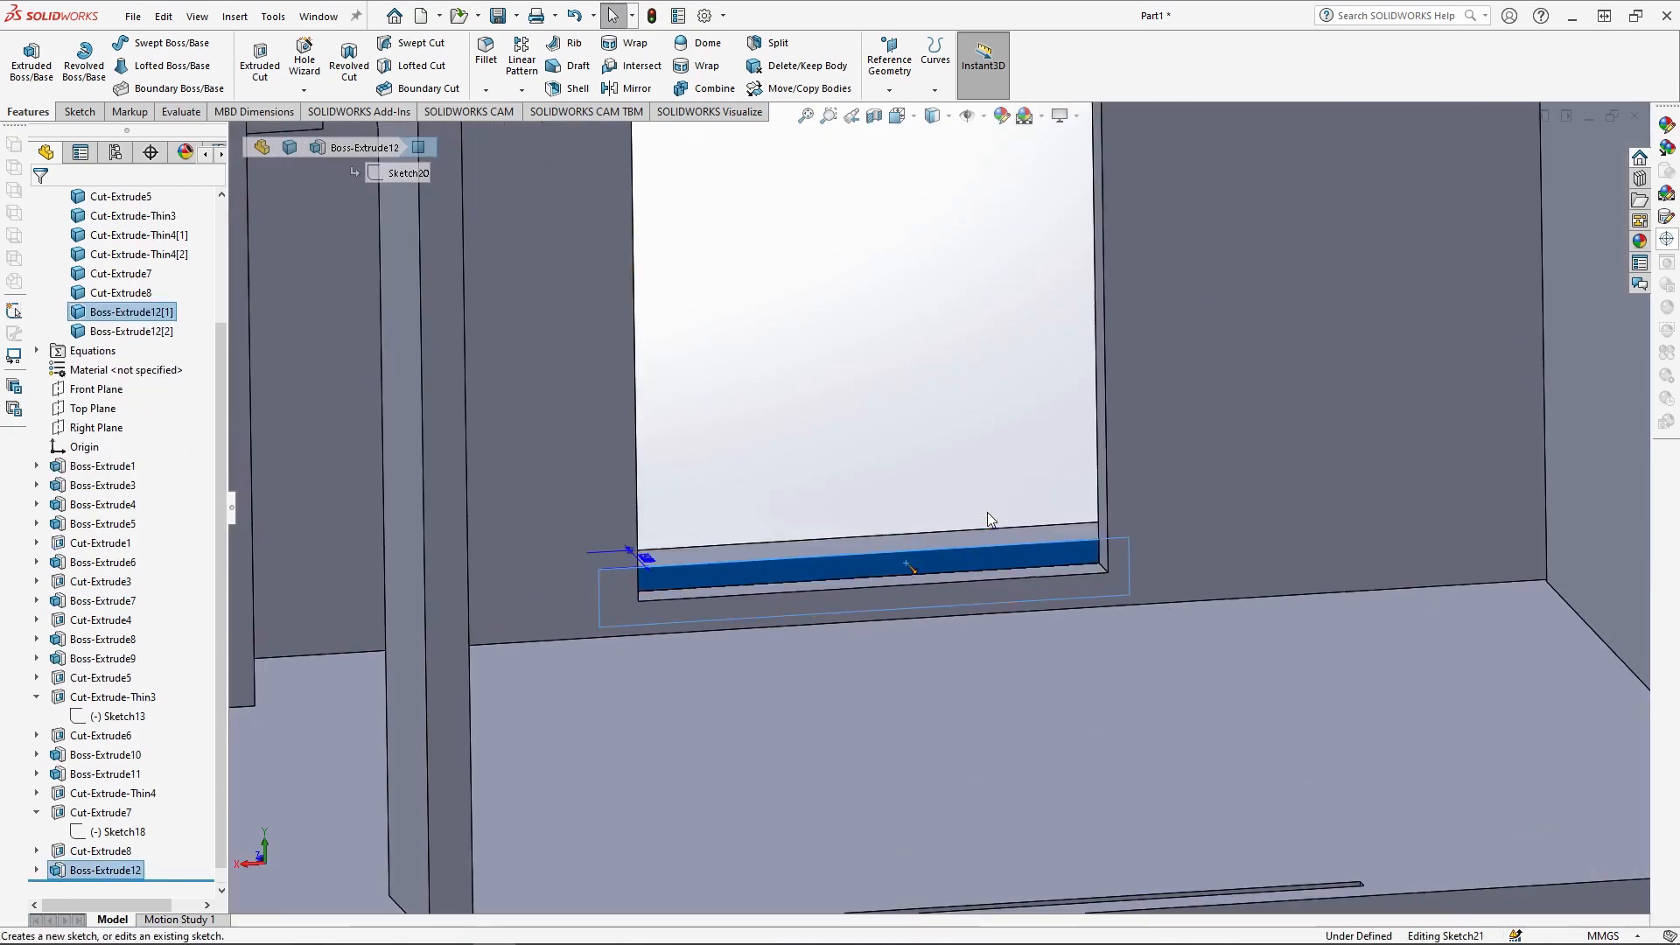
pyautogui.moveTo(901, 117)
pyautogui.click(1000, 214)
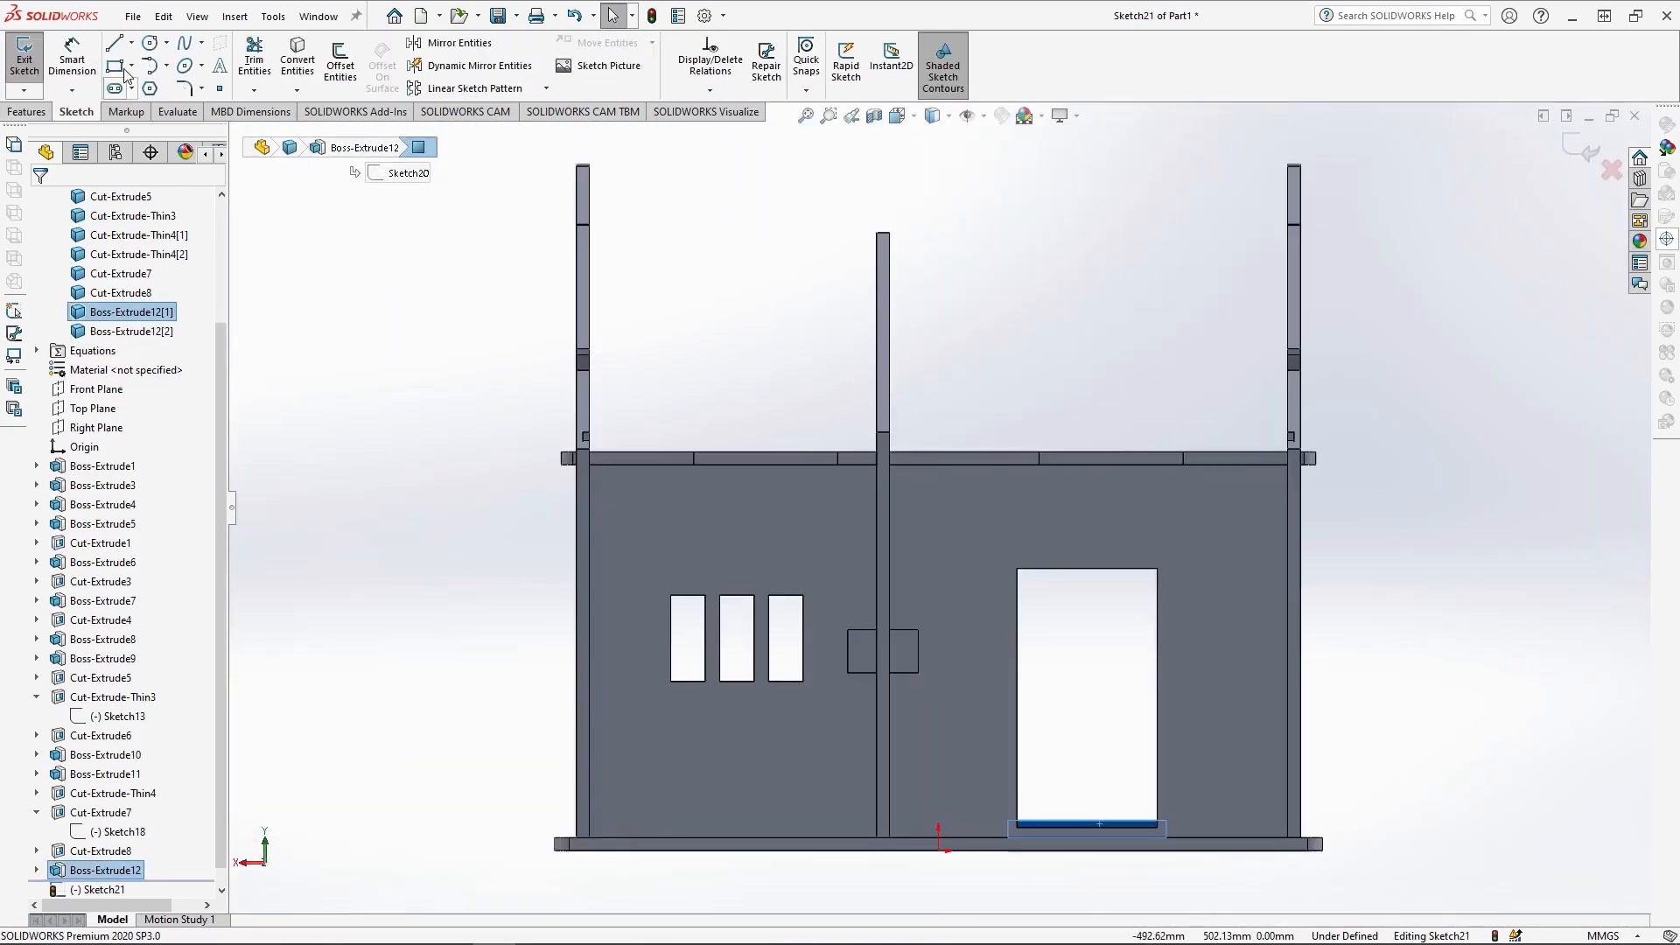
pyautogui.click(114, 66)
pyautogui.scroll(-6, 1125, 805)
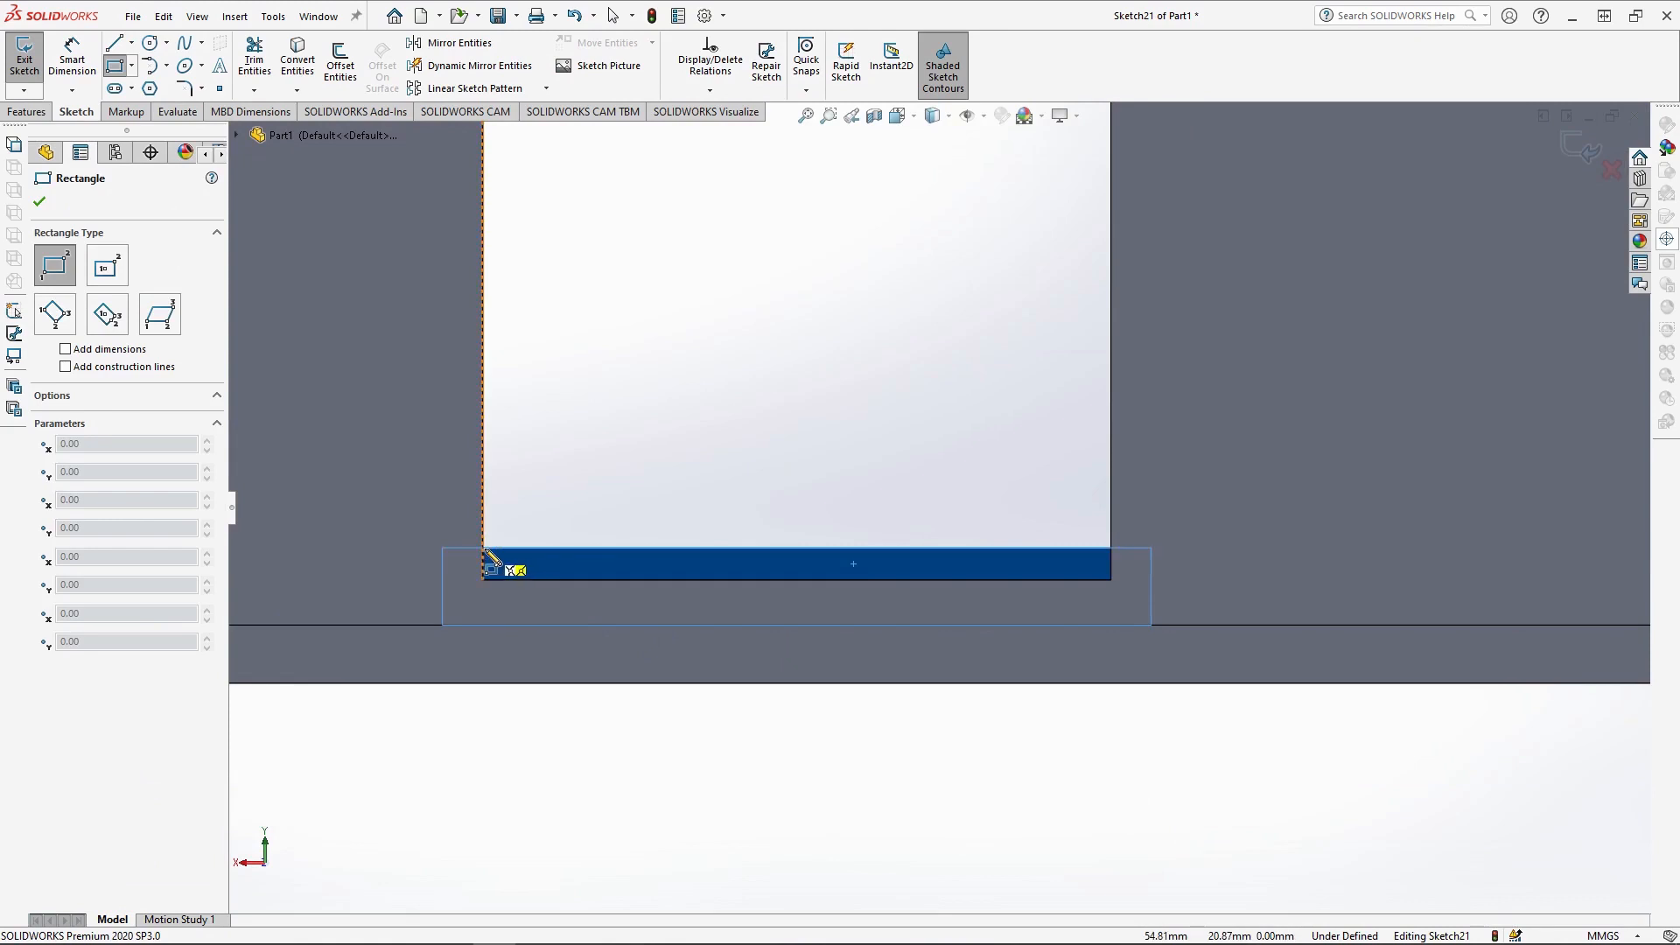
pyautogui.moveTo(485, 551); pyautogui.dragTo(1115, 581)
pyautogui.click(1111, 579)
# - Extrude the rectangle up to the door opening's lower inside corner vertex, merging it only with the threshold body
pyautogui.click(26, 111)
pyautogui.click(30, 65)
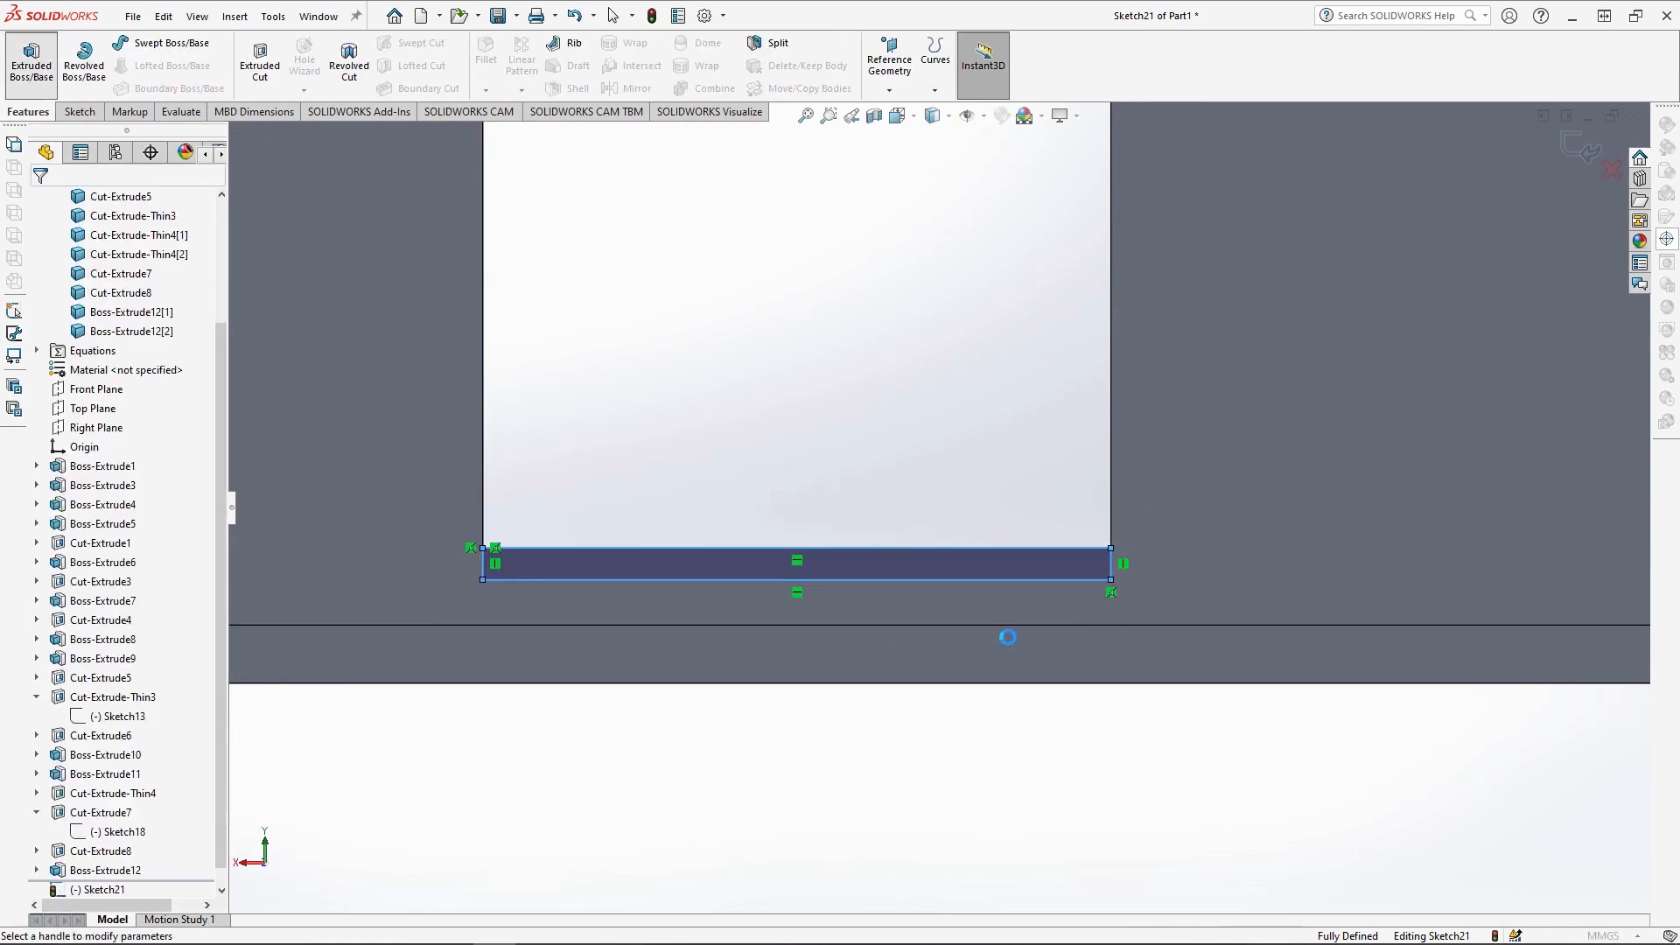
pyautogui.click(461, 434)
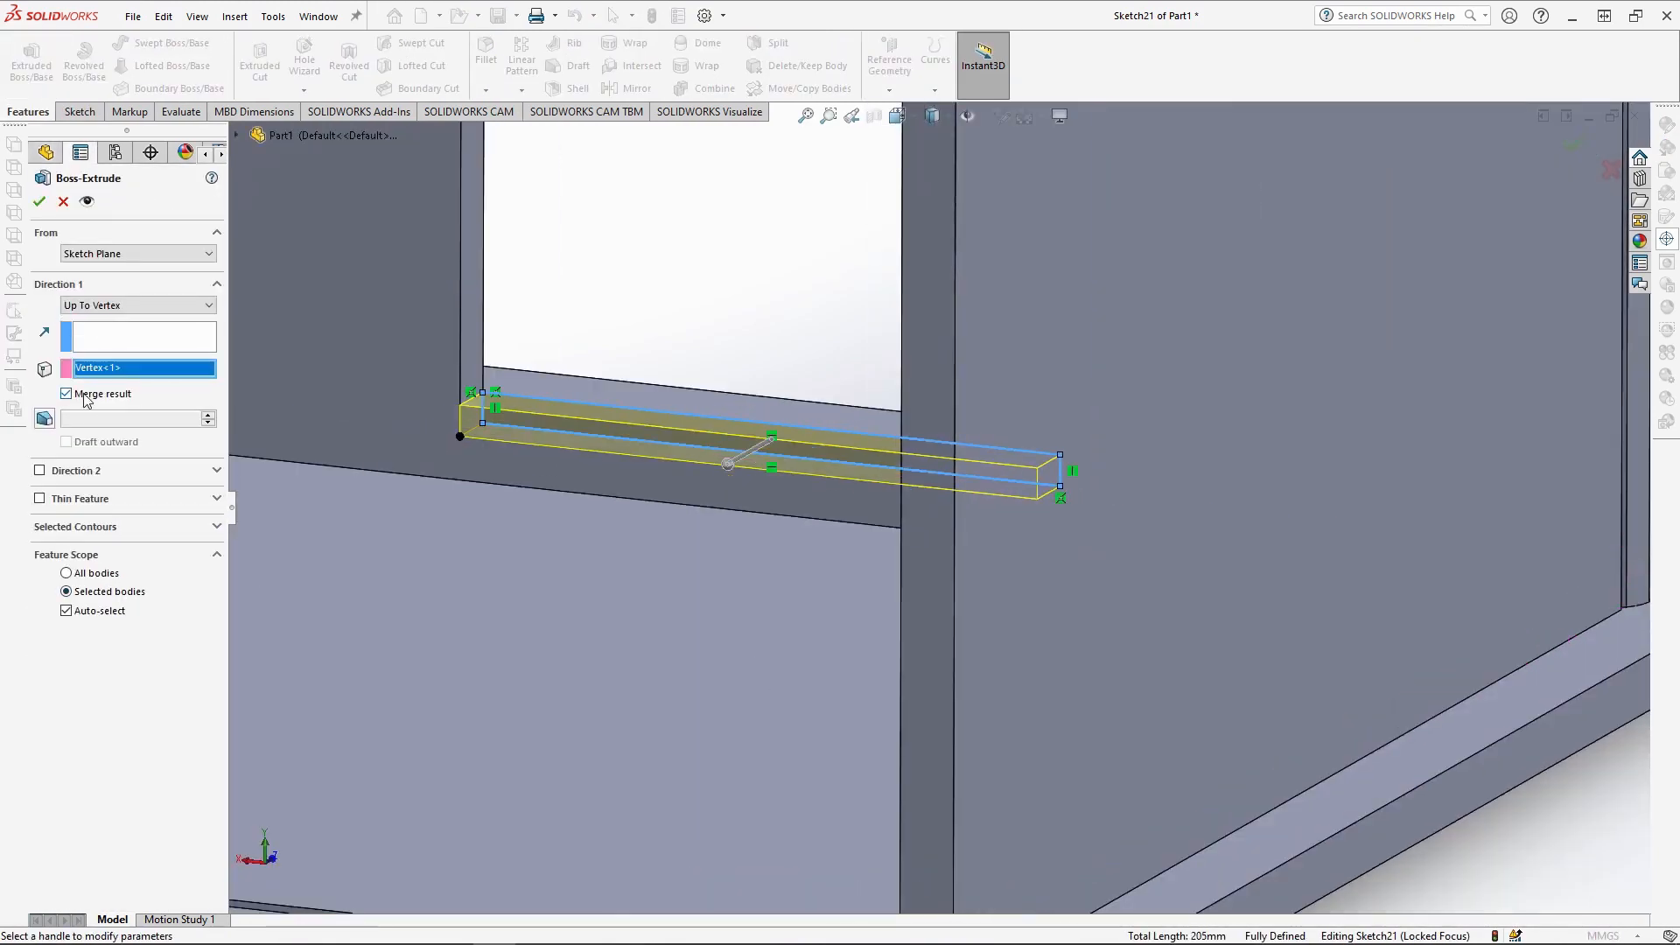
pyautogui.click(66, 610)
pyautogui.click(560, 381)
pyautogui.click(39, 201)
# - Start a sketch on the front wall's outer face and draw a 100 by 175 mm rectangle over the door opening between pediment and threshold
pyautogui.scroll(5, 749, 400)
pyautogui.moveTo(749, 400); pyautogui.dragTo(999, 452, button='middle')
pyautogui.scroll(3, 999, 451)
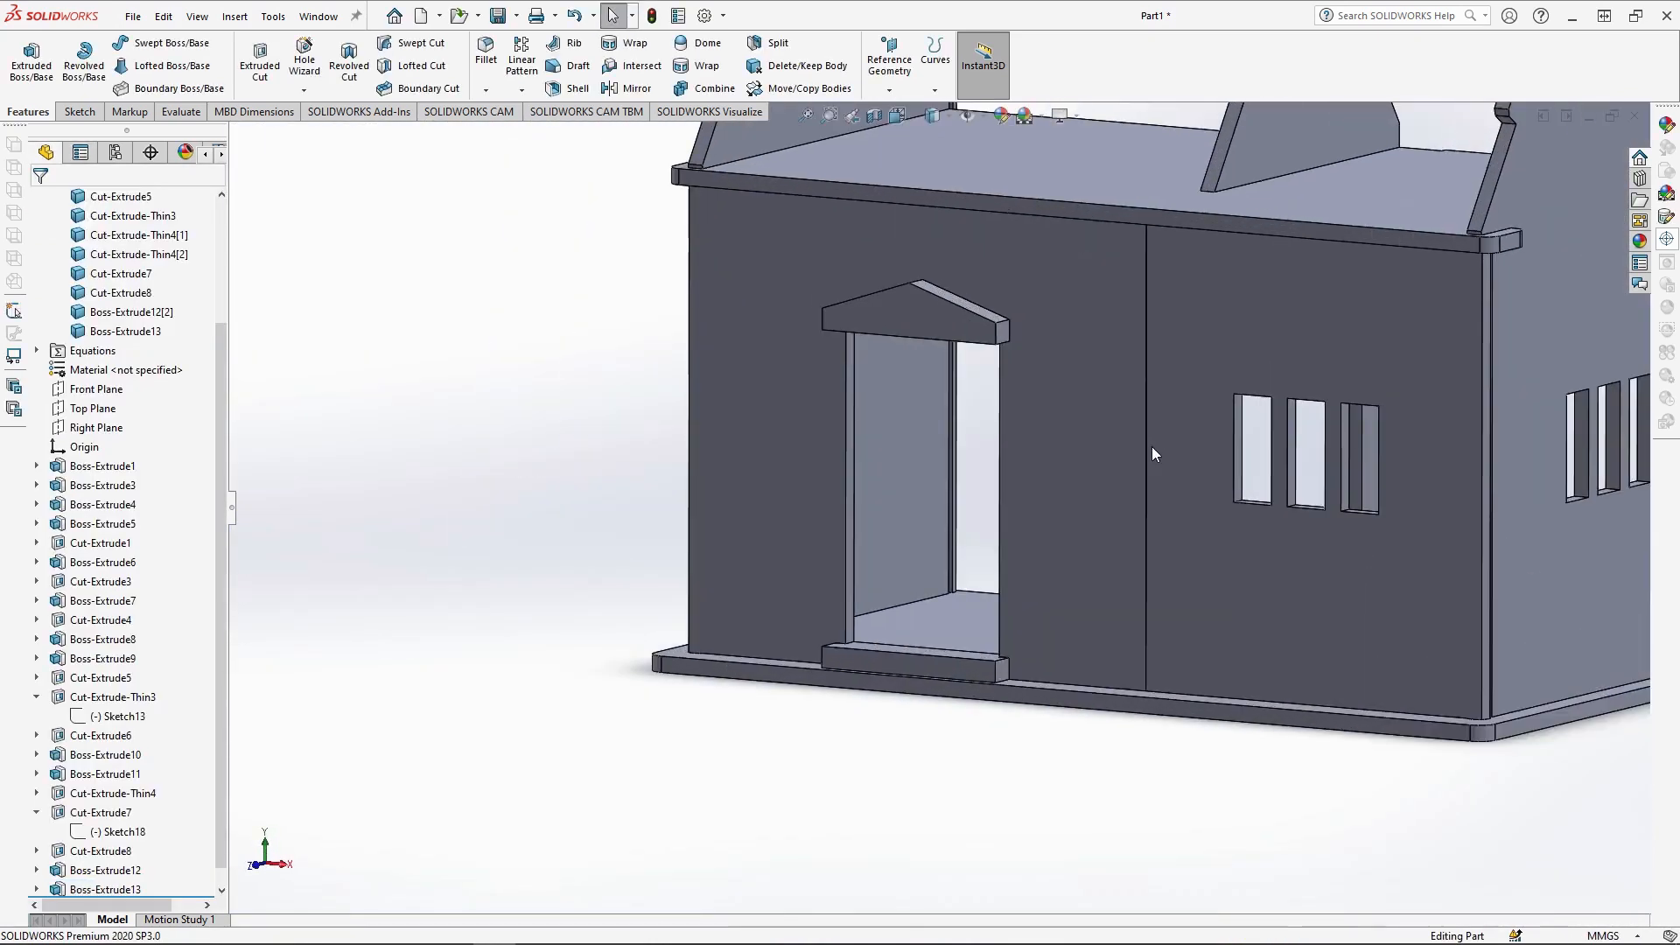
pyautogui.click(1029, 623)
pyautogui.click(1099, 528)
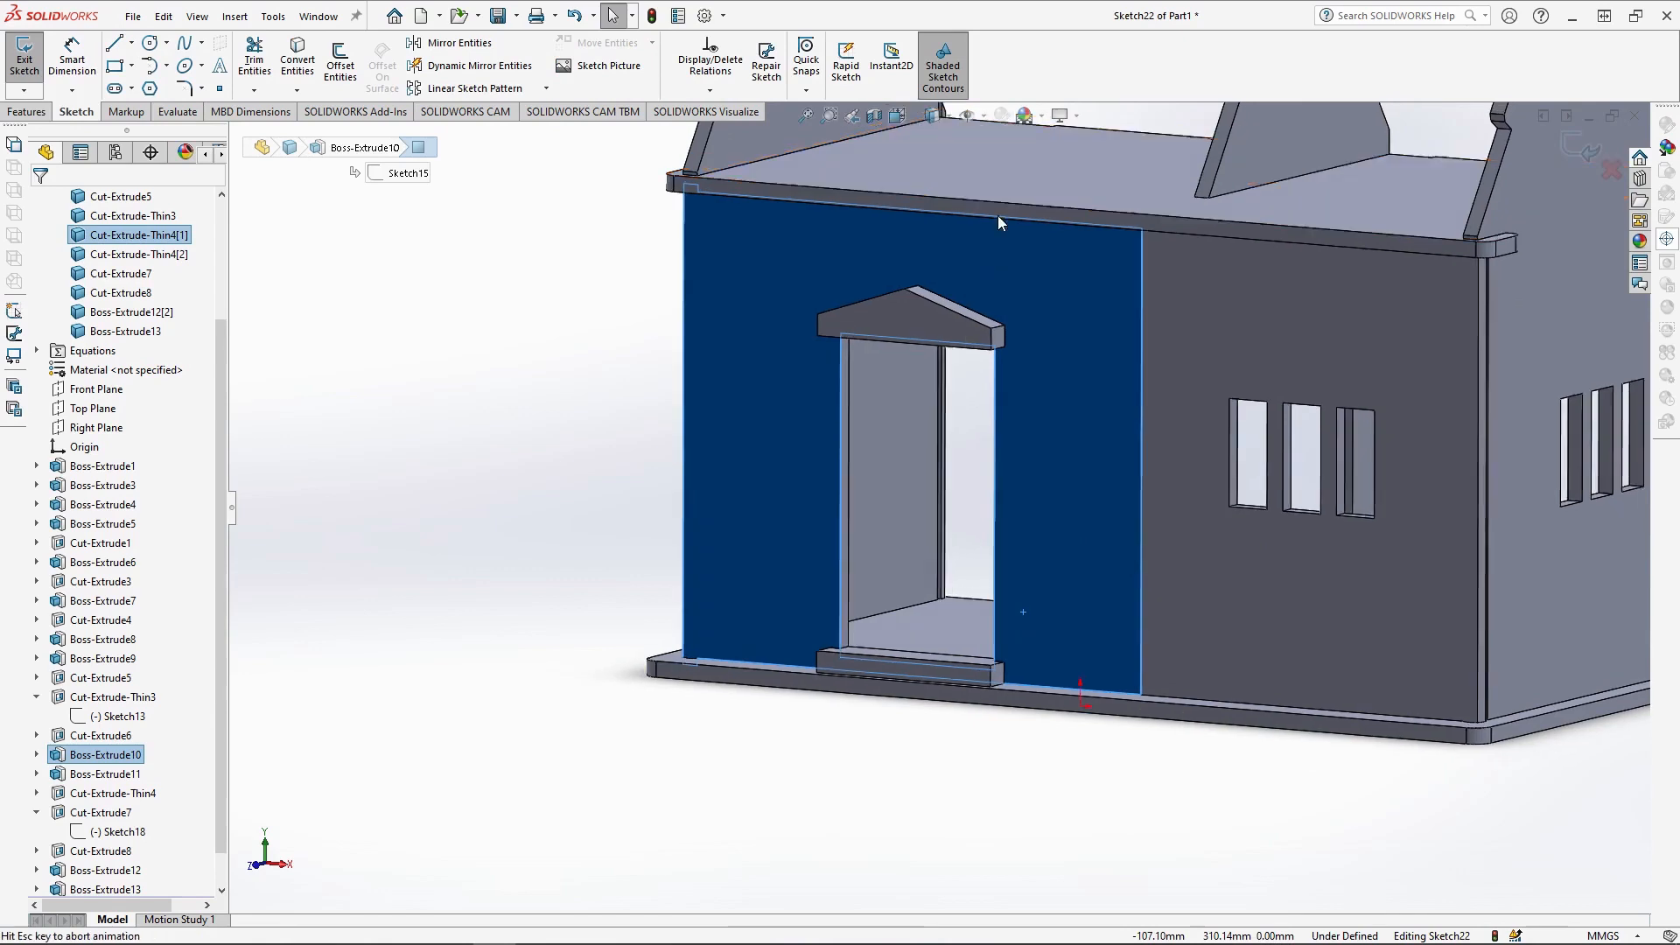
pyautogui.scroll(-3, 794, 787)
pyautogui.click(114, 65)
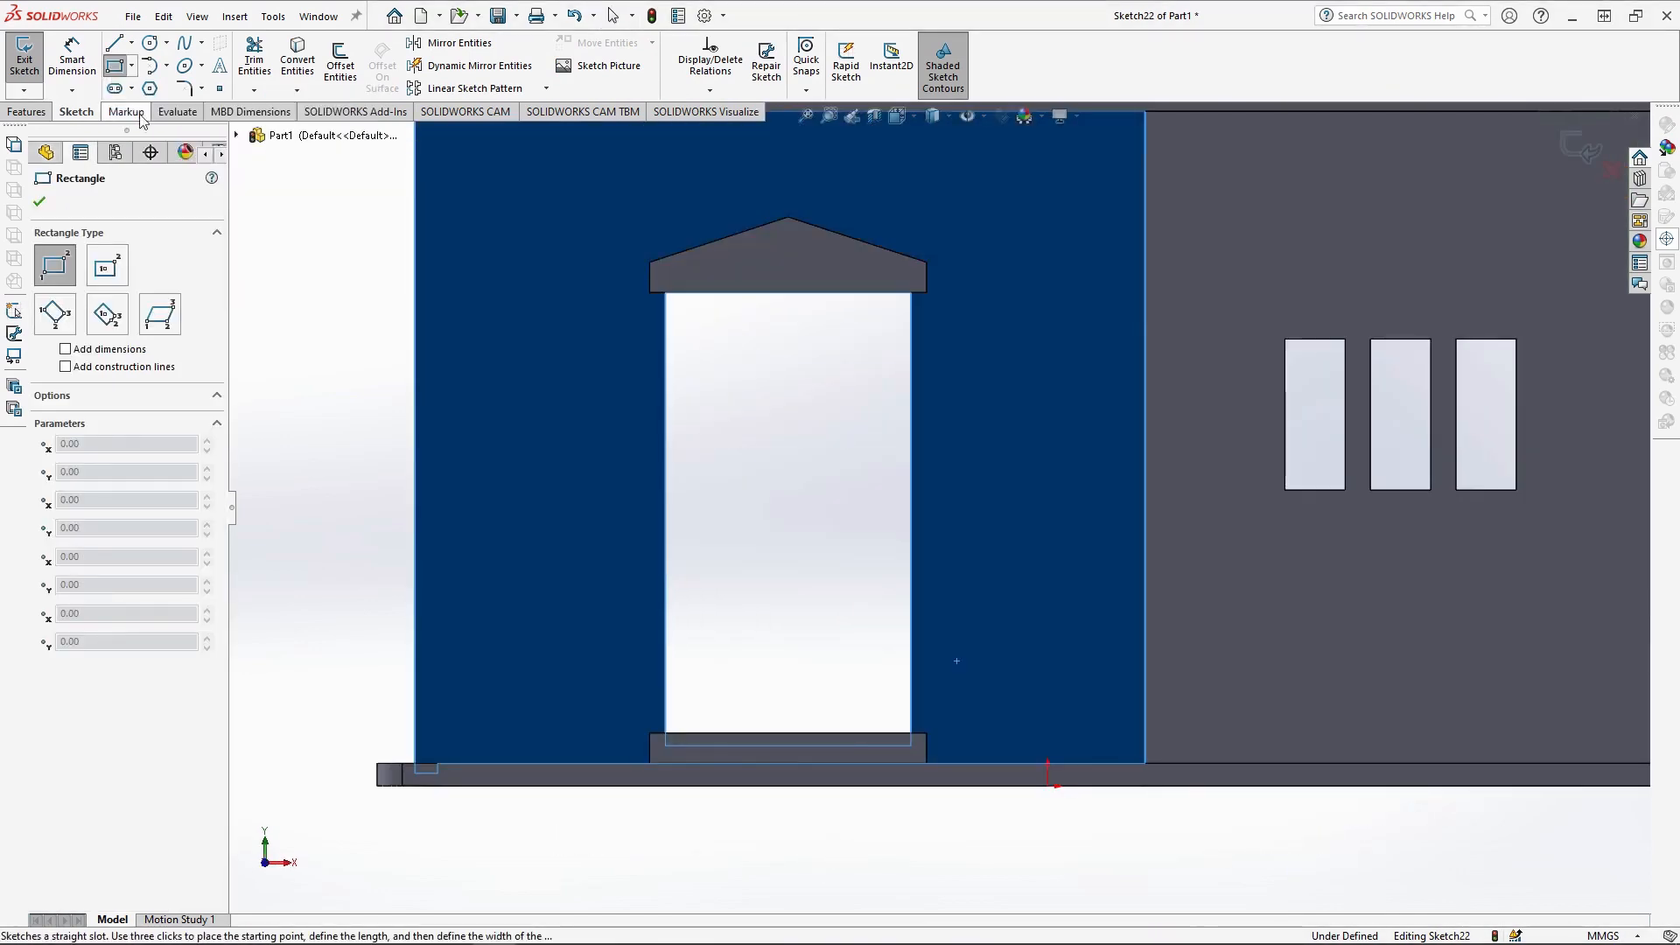
pyautogui.moveTo(911, 293); pyautogui.dragTo(662, 735)
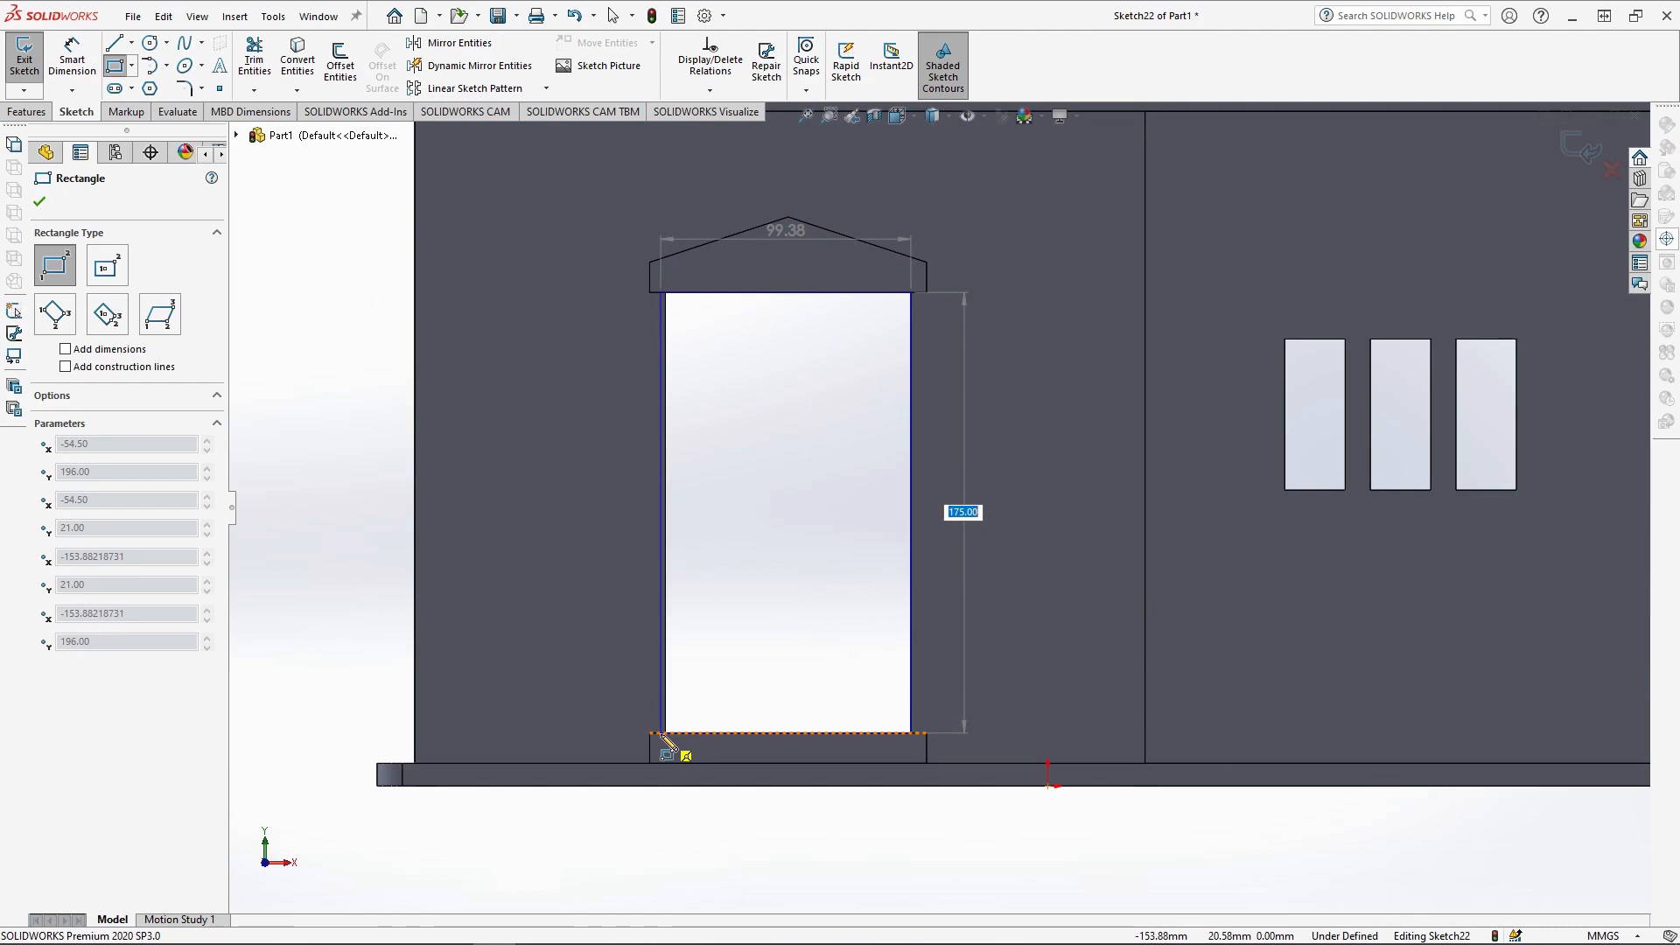
pyautogui.click(660, 732)
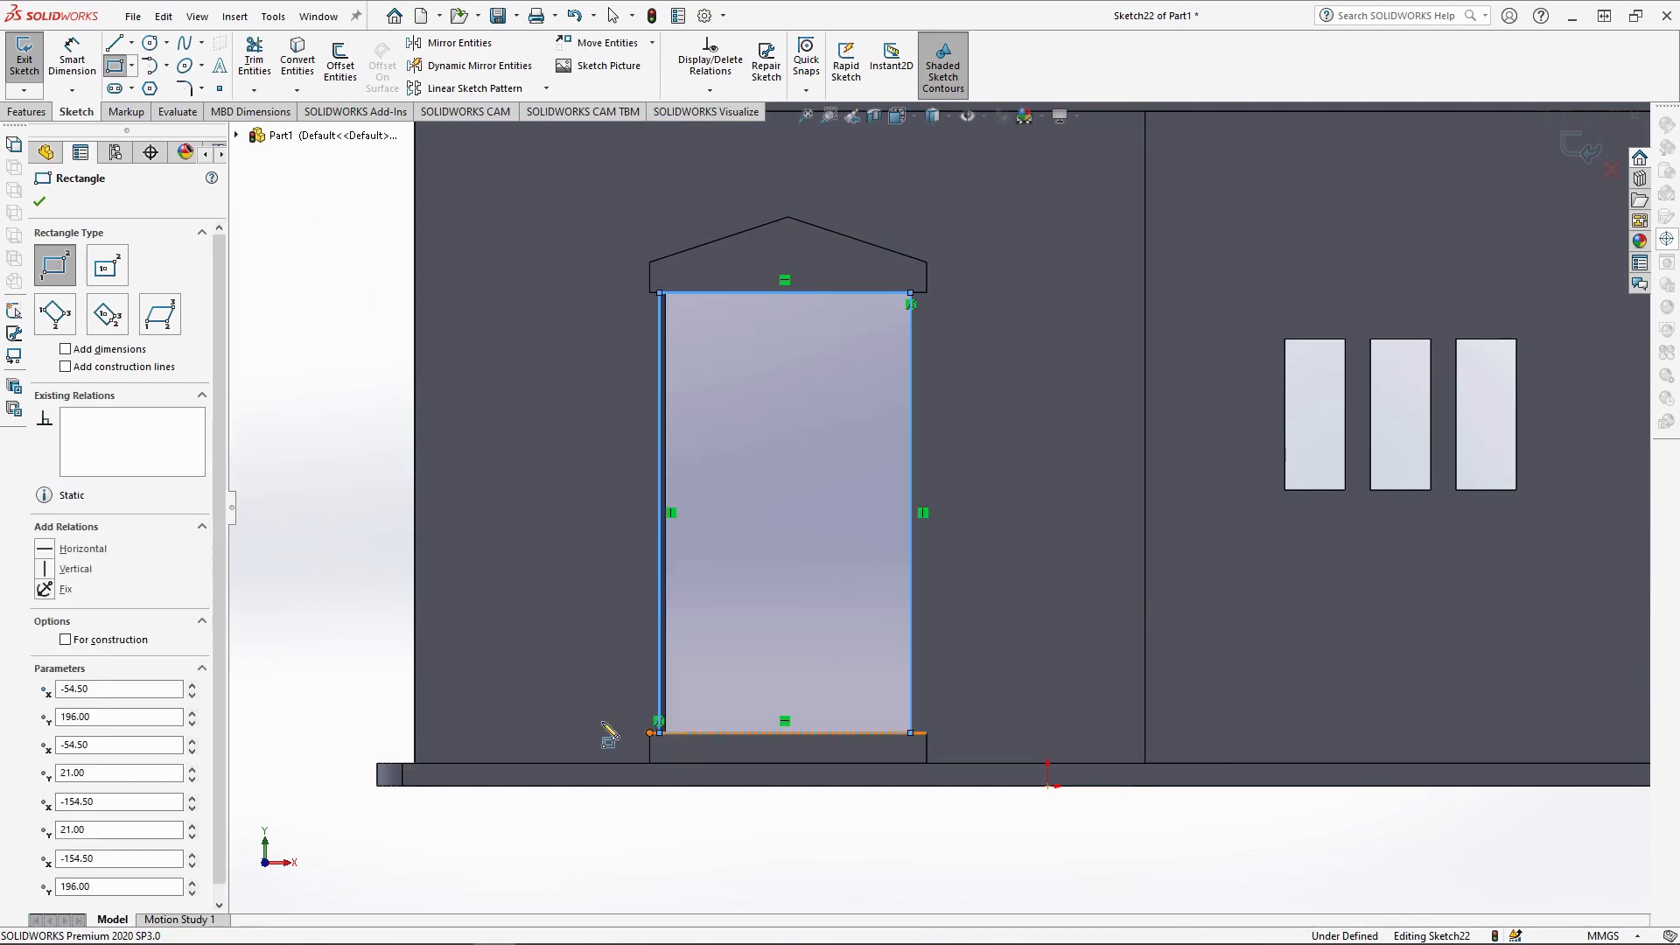
# - Extrude the door rectangle 6 mm as a separate body without merging
pyautogui.click(26, 111)
pyautogui.click(31, 61)
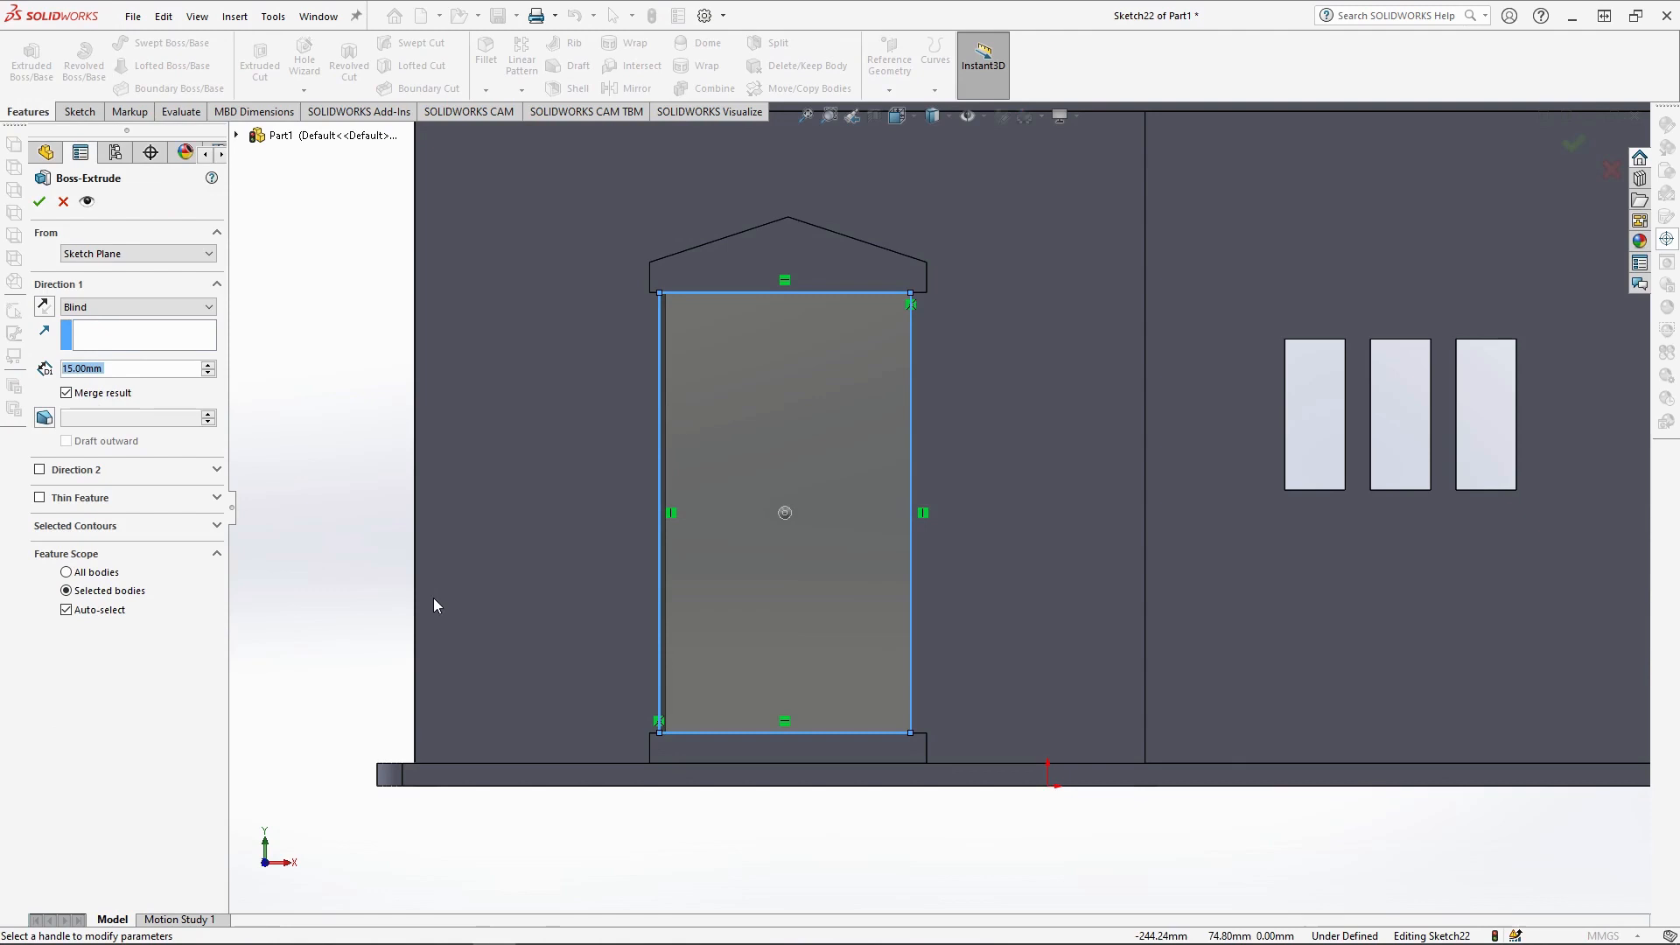
pyautogui.click(65, 393)
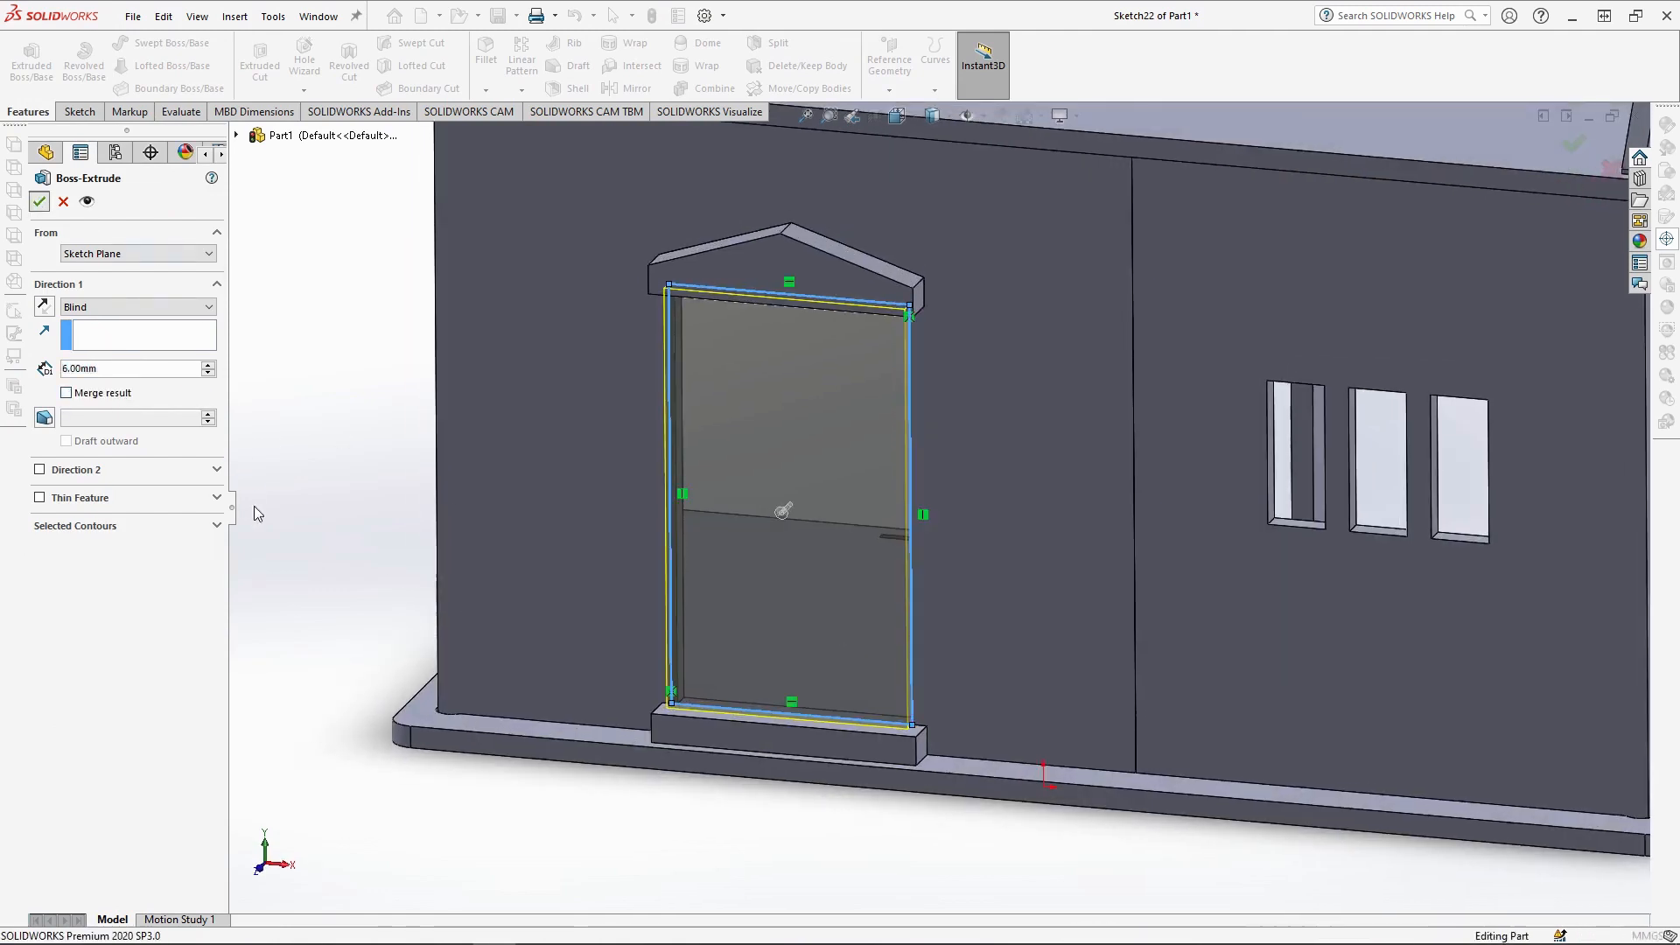
# - Start a sketch on the door's front face and draw a 15 mm diameter circle at its centre for the knob
pyautogui.click(779, 564)
pyautogui.click(866, 528)
pyautogui.click(896, 115)
pyautogui.click(1000, 215)
pyautogui.click(150, 42)
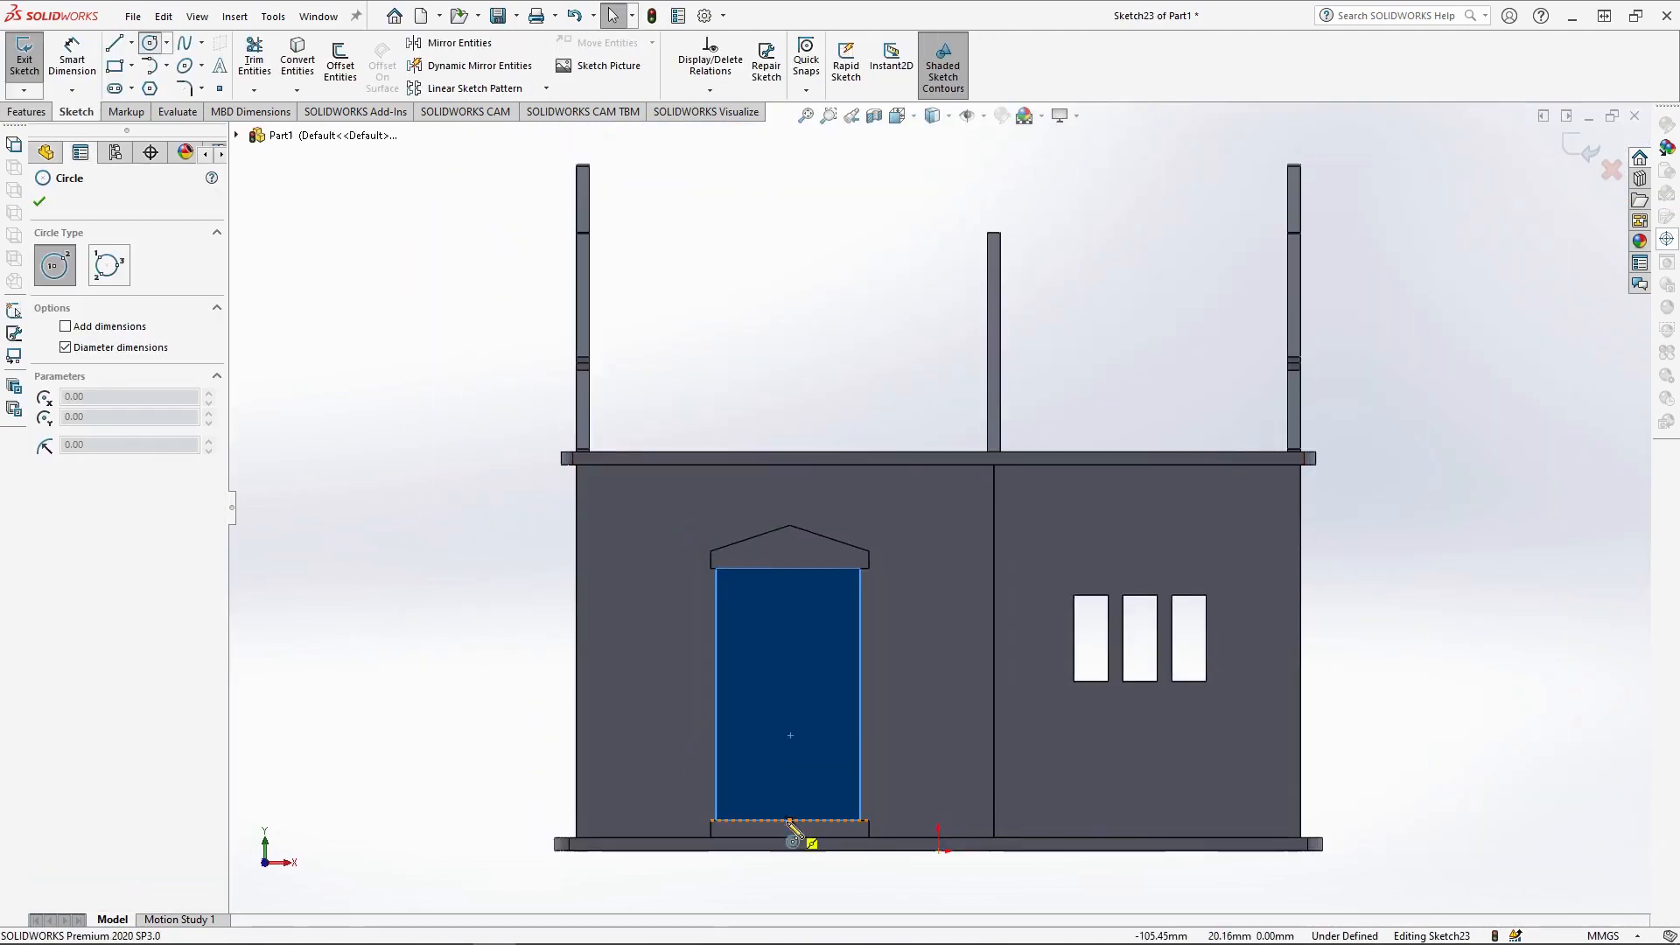
pyautogui.scroll(-3, 788, 823)
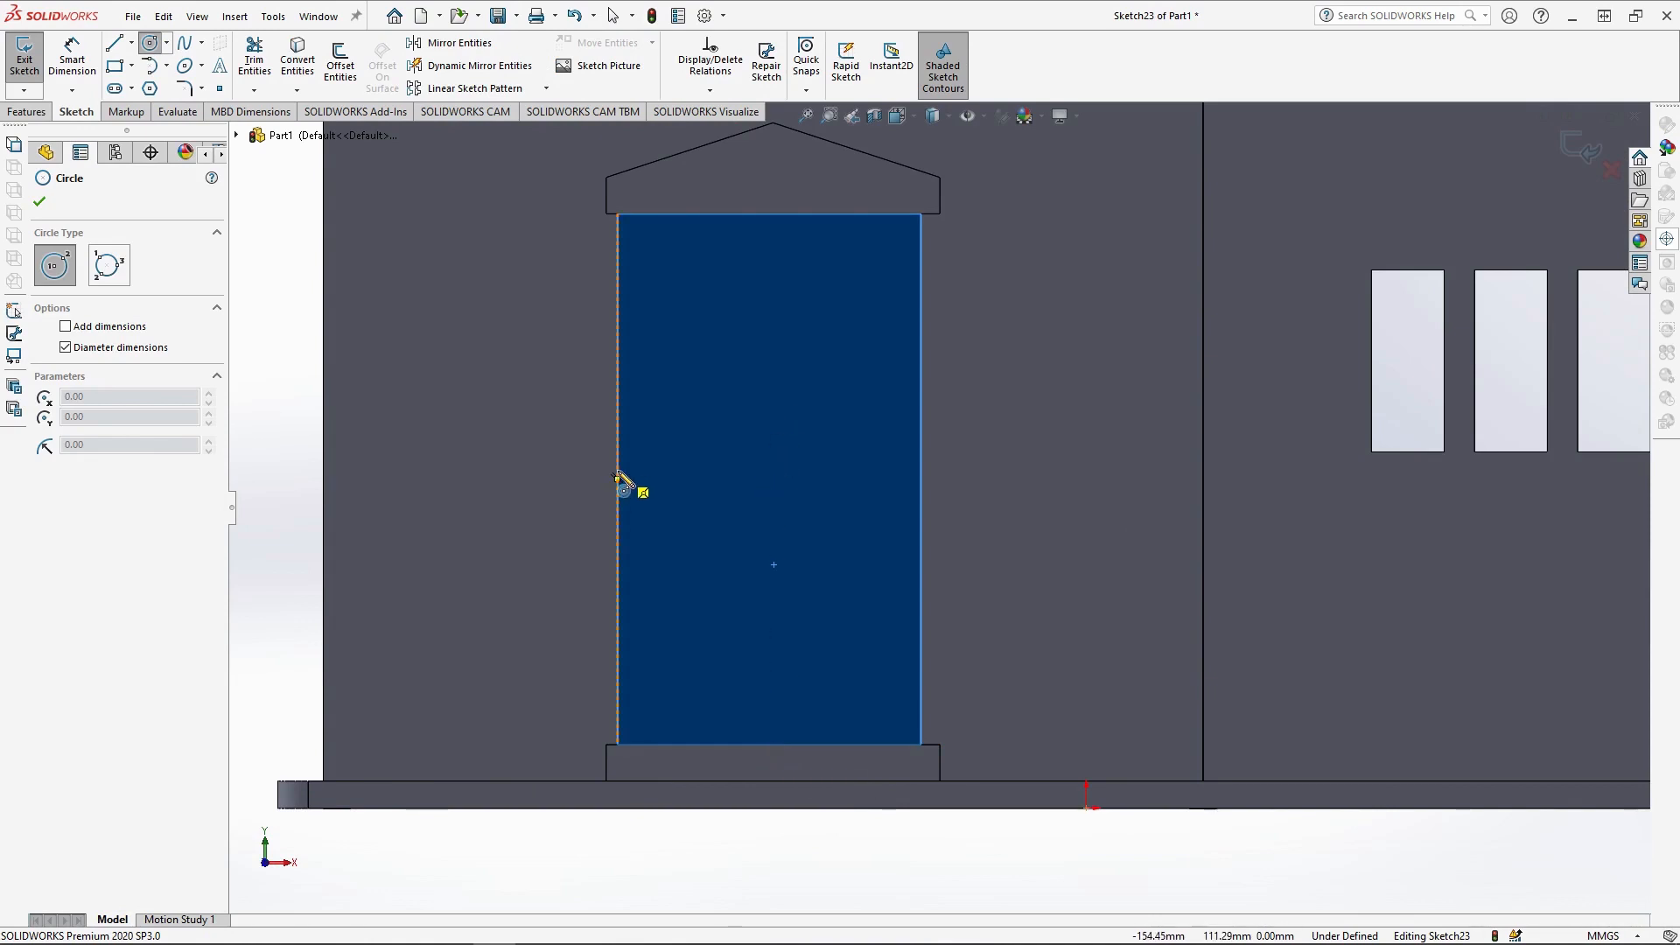
pyautogui.click(770, 480)
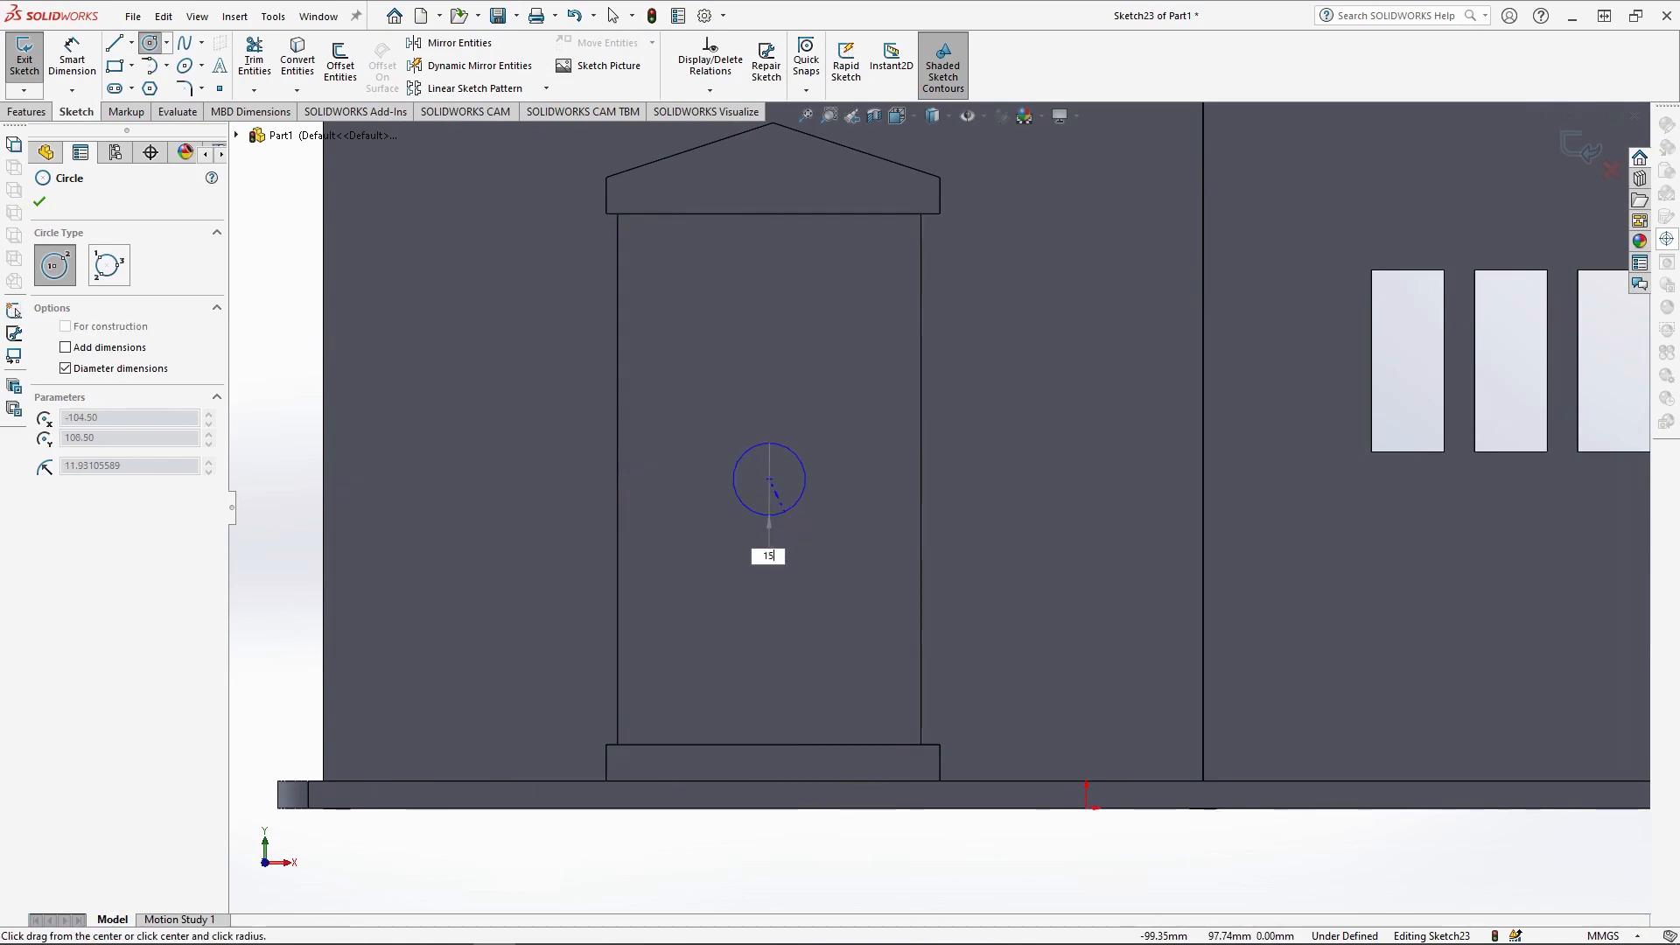
pyautogui.press('Return')
# - Extrude the knob circle 10 mm outward, merging it only with the door body
pyautogui.click(26, 112)
pyautogui.click(32, 61)
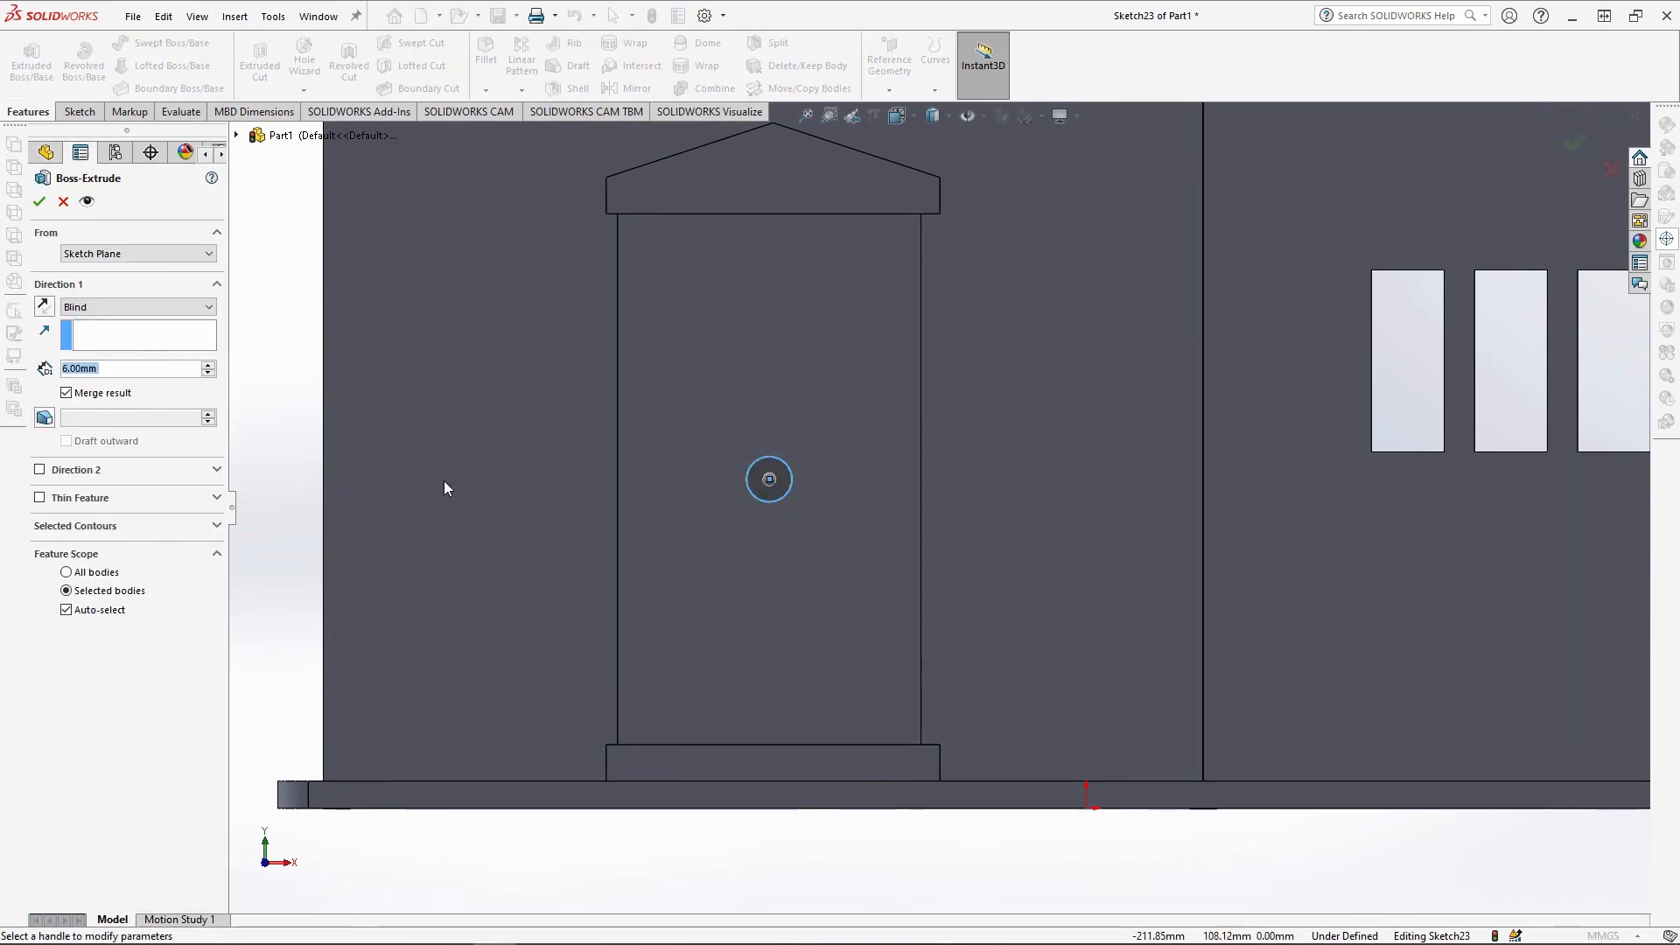
pyautogui.click(98, 610)
pyautogui.click(665, 542)
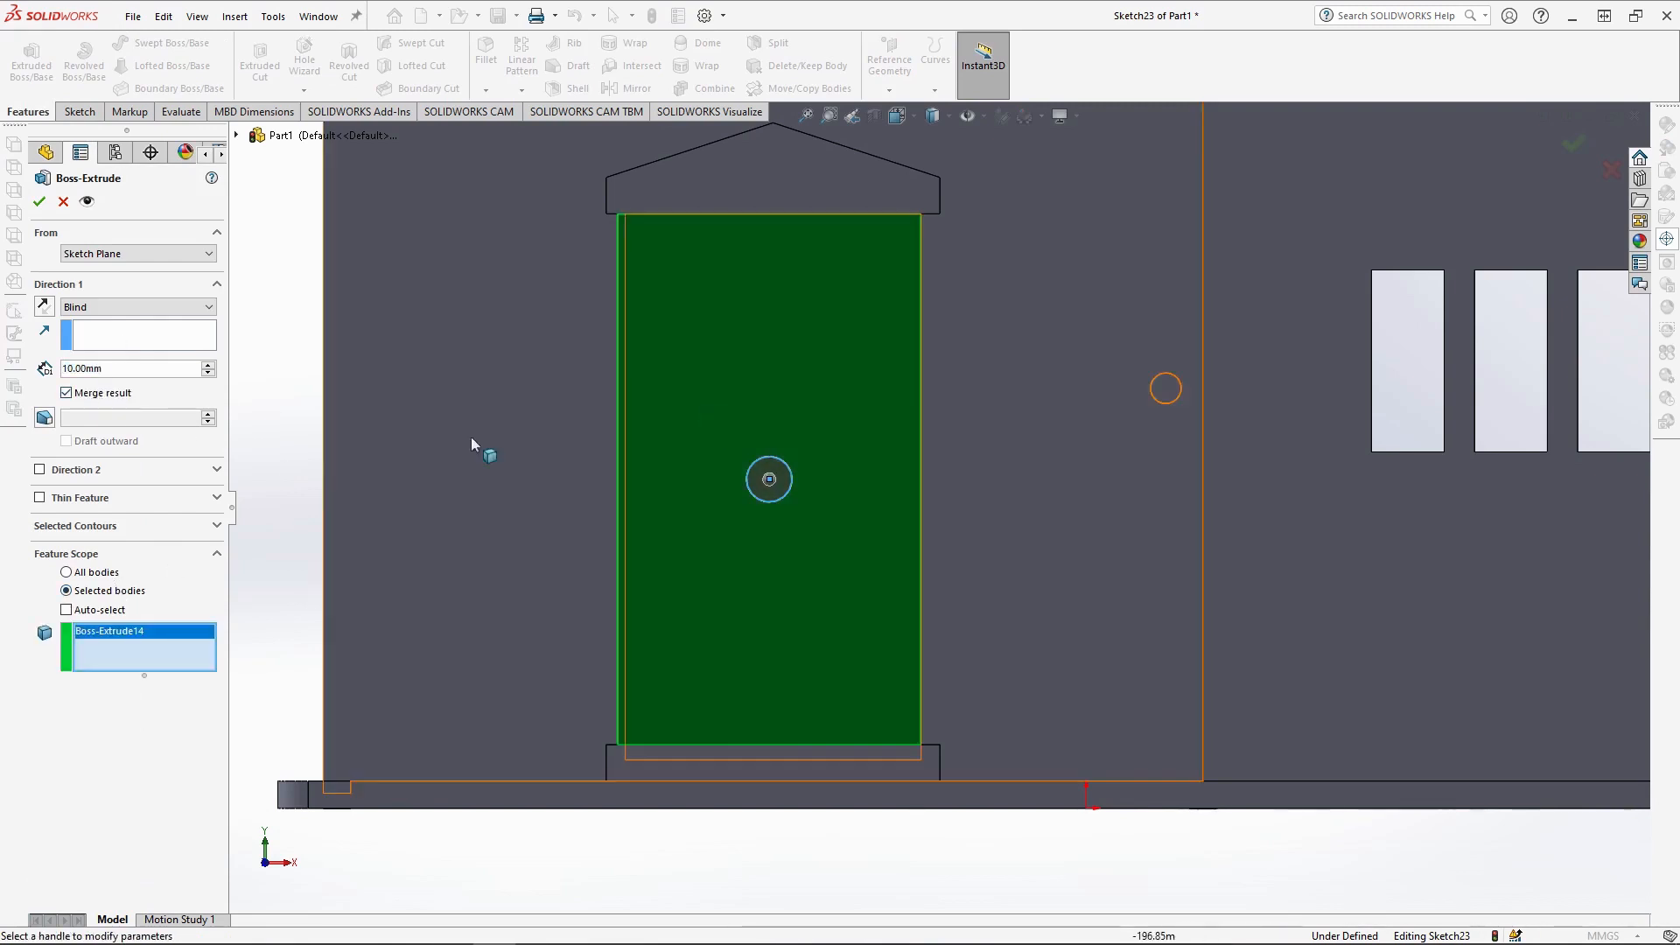
pyautogui.click(39, 201)
# - Hide the pediment body to expose the door's top face
pyautogui.moveTo(773, 743); pyautogui.dragTo(759, 812, button='middle')
pyautogui.click(758, 812)
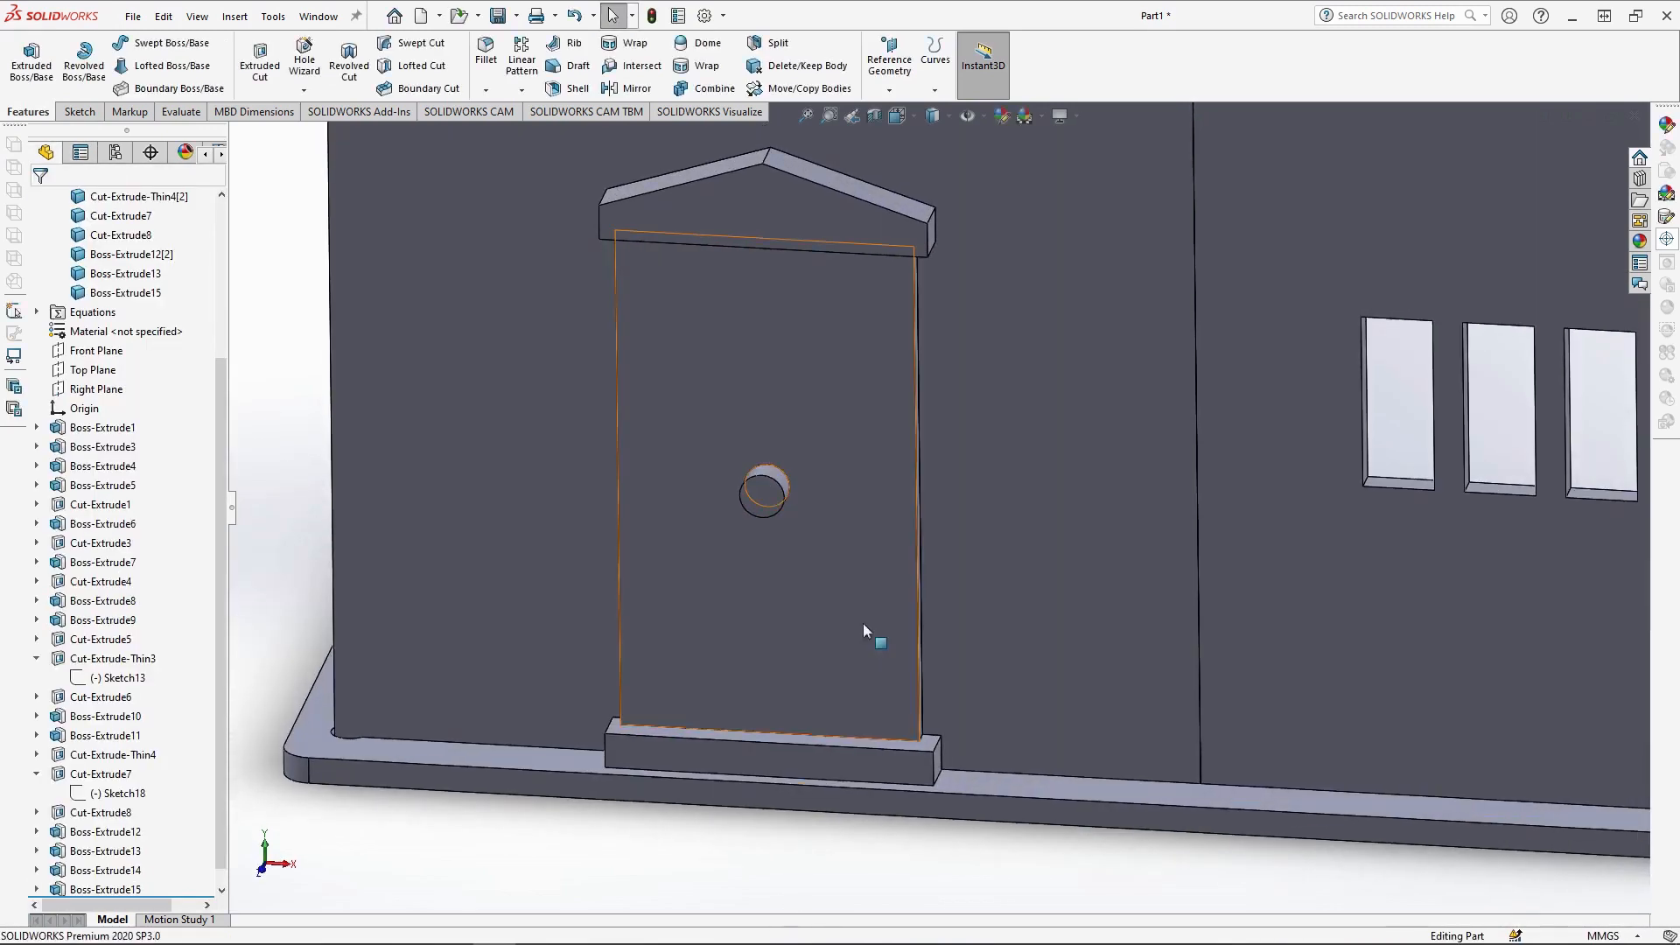
pyautogui.scroll(1, 969, 307)
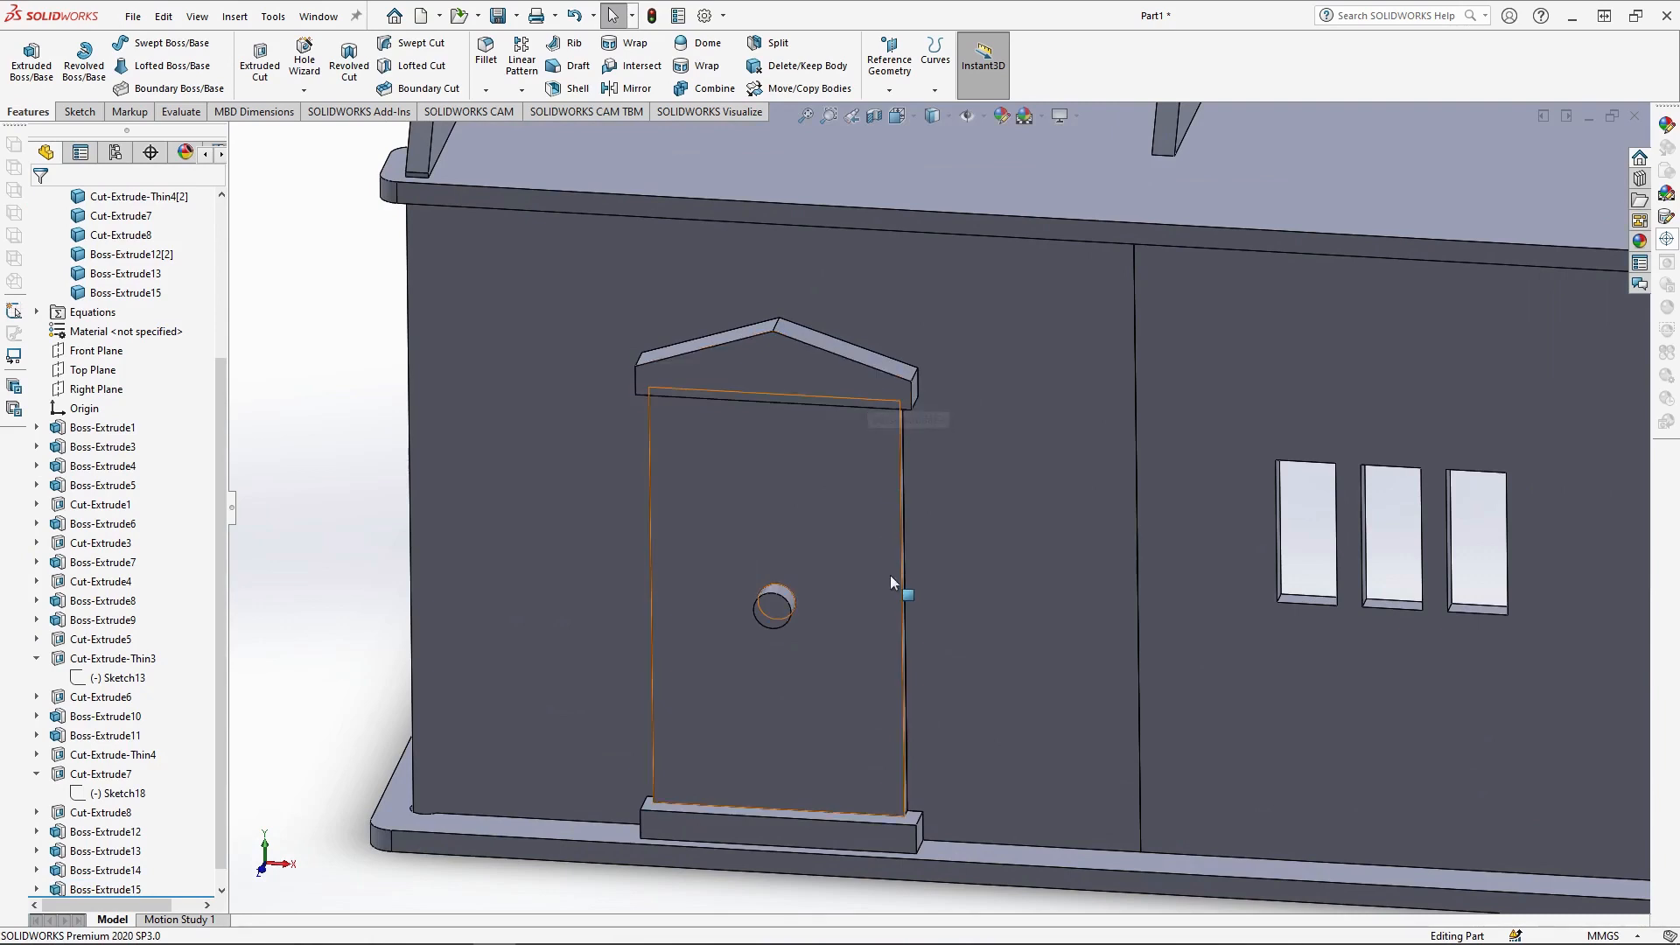
pyautogui.click(843, 381)
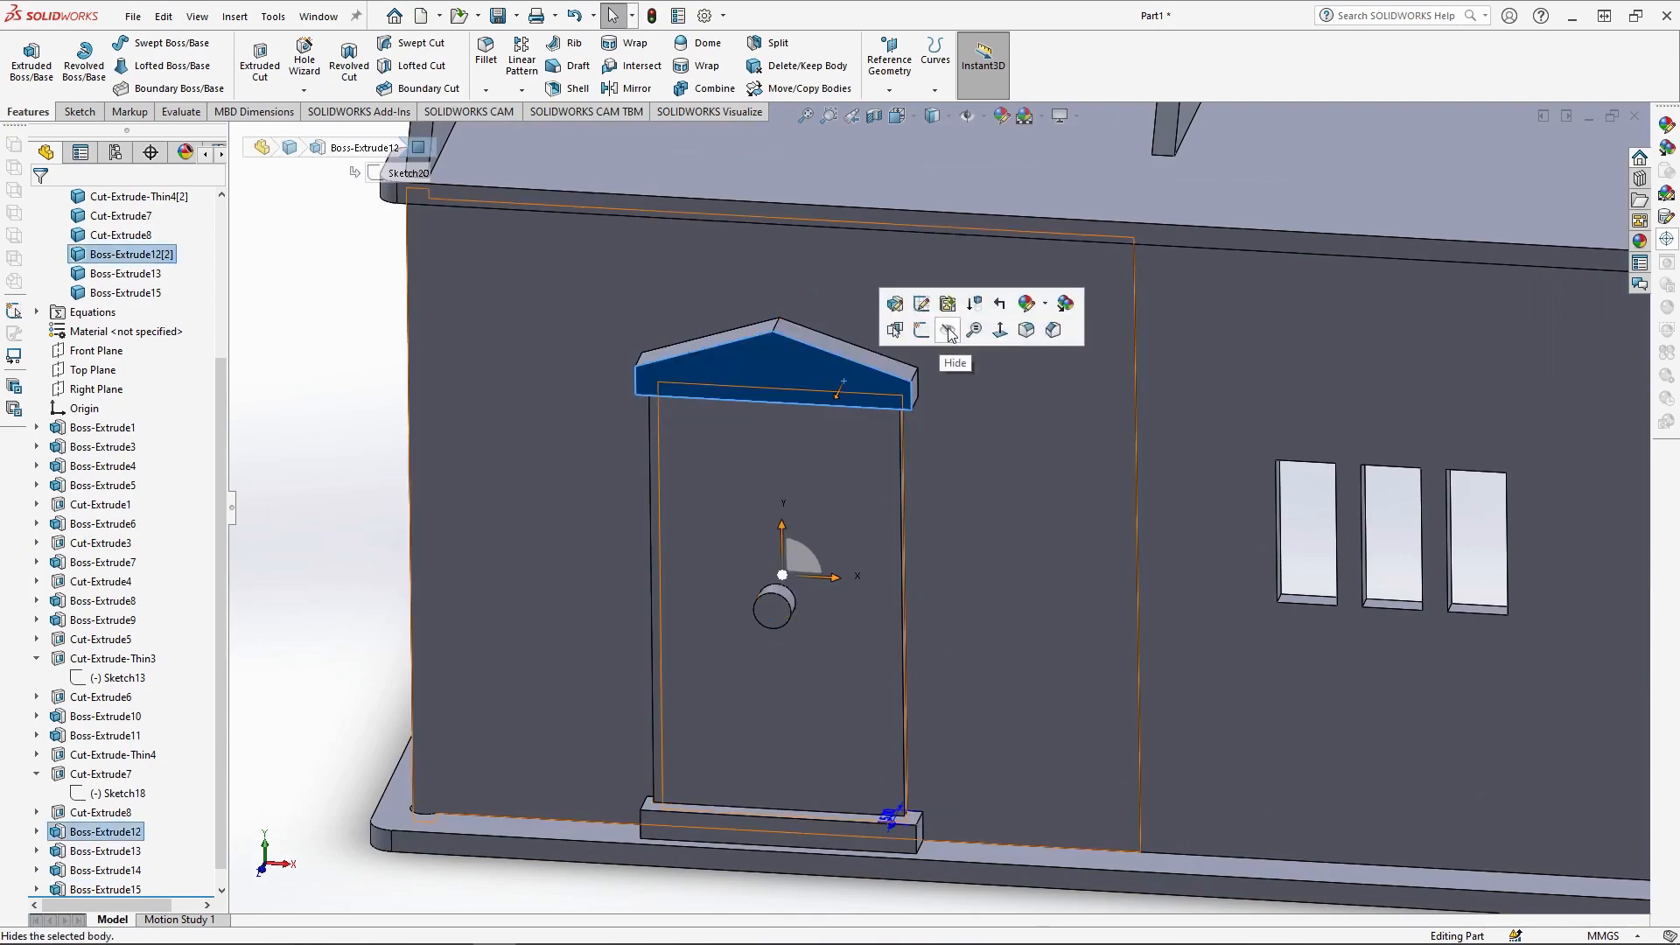
pyautogui.click(959, 331)
# - Start a sketch on the door's narrow top face, seen from above with hidden lines visible
pyautogui.moveTo(867, 434); pyautogui.dragTo(885, 448, button='middle')
pyautogui.click(962, 435)
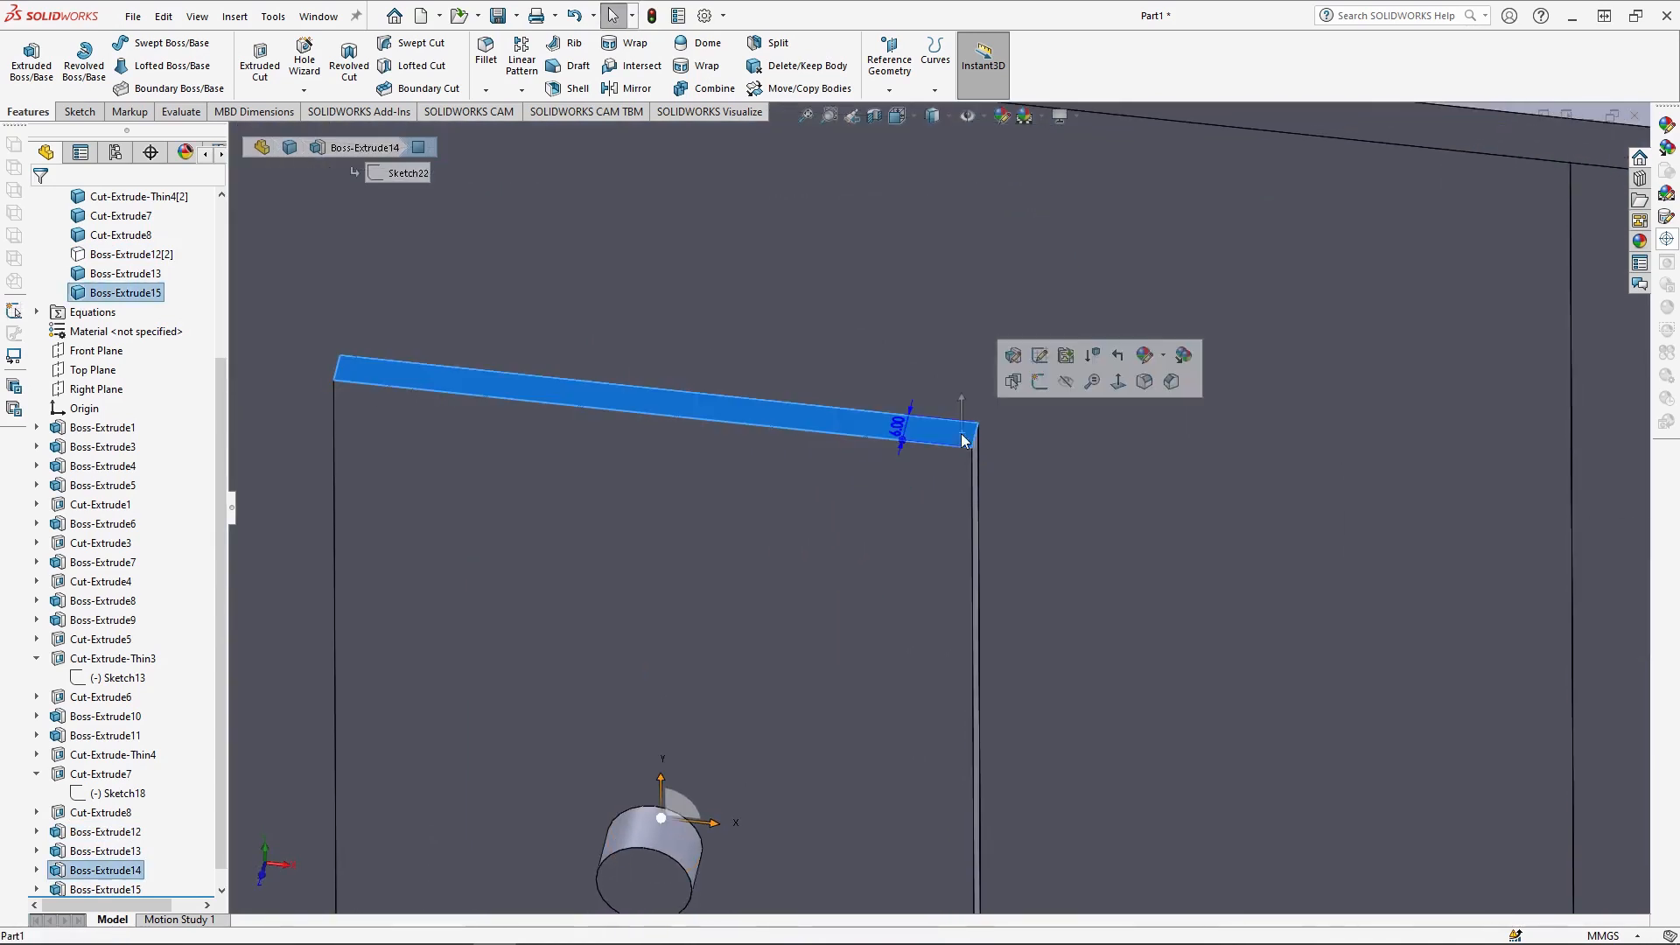
pyautogui.click(1038, 381)
pyautogui.click(898, 116)
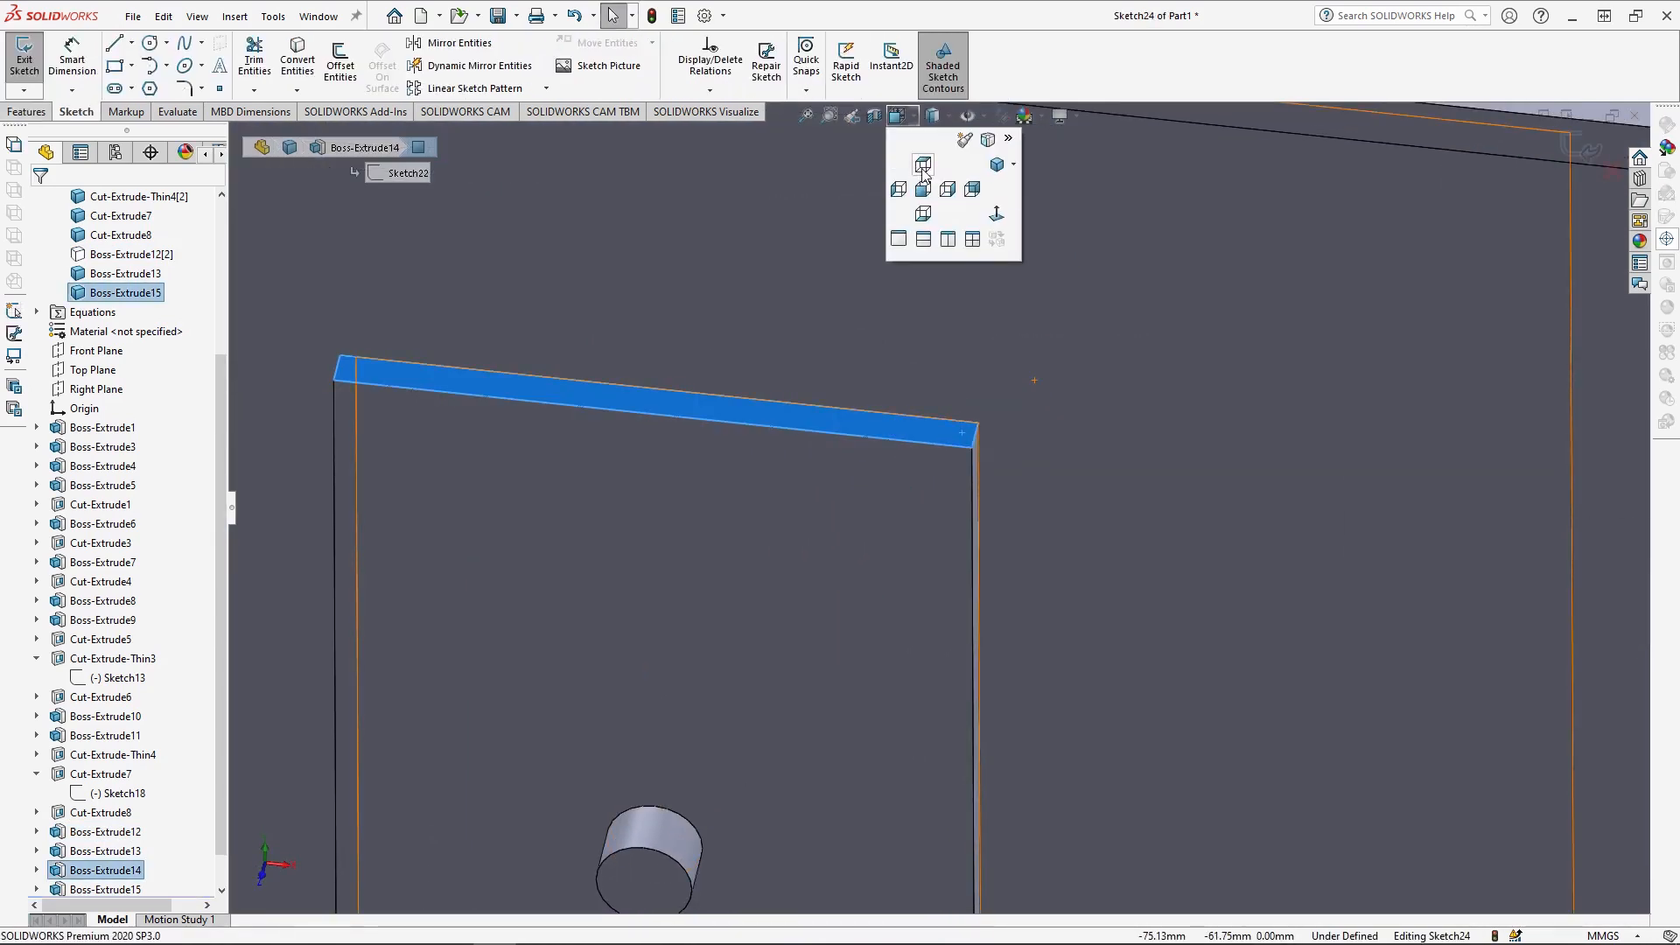
pyautogui.click(922, 176)
pyautogui.click(947, 117)
pyautogui.click(934, 215)
pyautogui.scroll(-8, 828, 681)
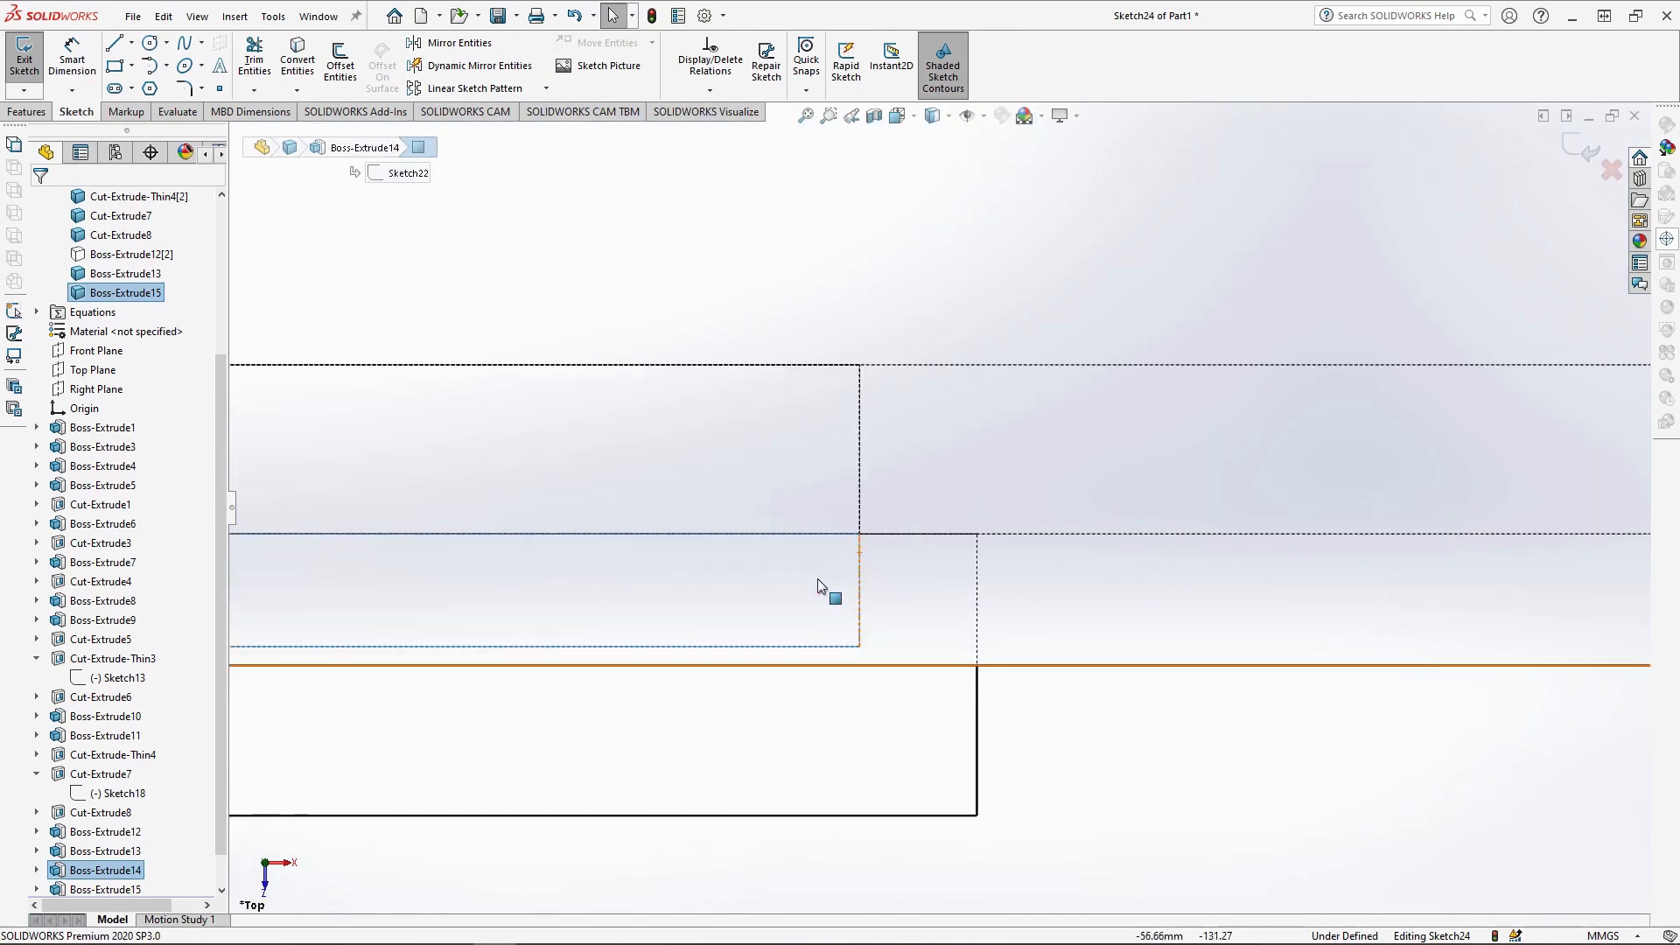
# - Draw a 3 mm horizontal construction line inward from the midpoint of the door's right end edge and a small circle centred on its inner end
pyautogui.click(131, 43)
pyautogui.click(140, 86)
pyautogui.moveTo(859, 590)
pyautogui.mouseDown()
pyautogui.moveTo(747, 590)
pyautogui.moveTo(802, 589)
pyautogui.mouseUp()
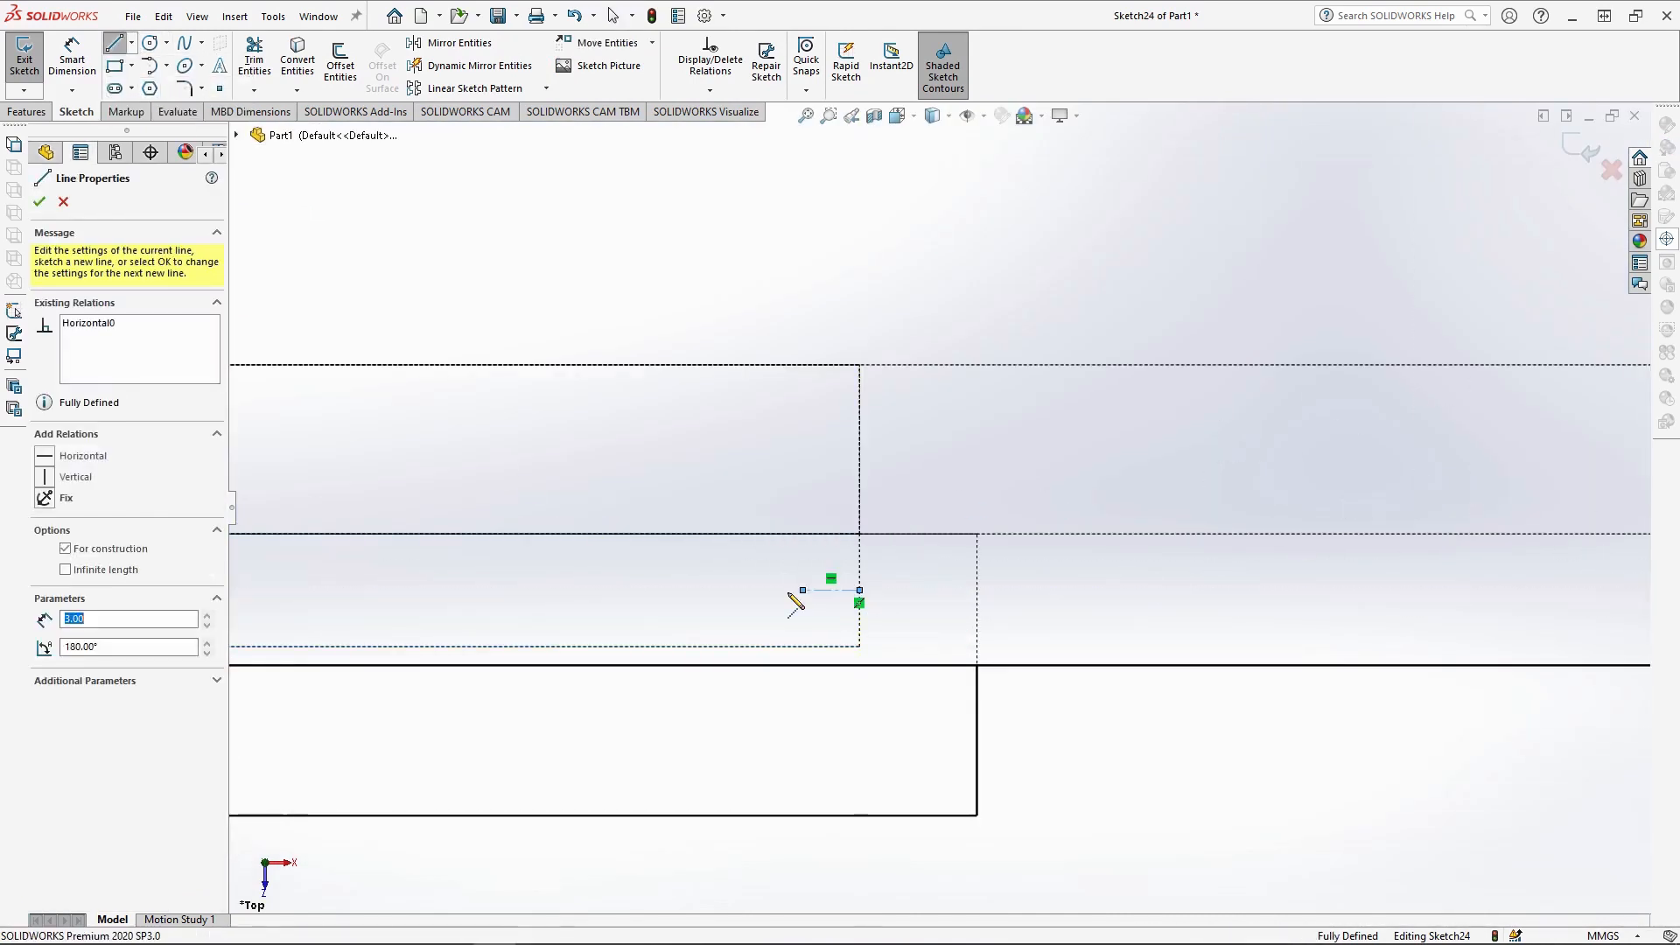
pyautogui.press('Escape')
pyautogui.click(150, 43)
pyautogui.click(803, 590)
pyautogui.click(829, 583)
pyautogui.press('Escape')
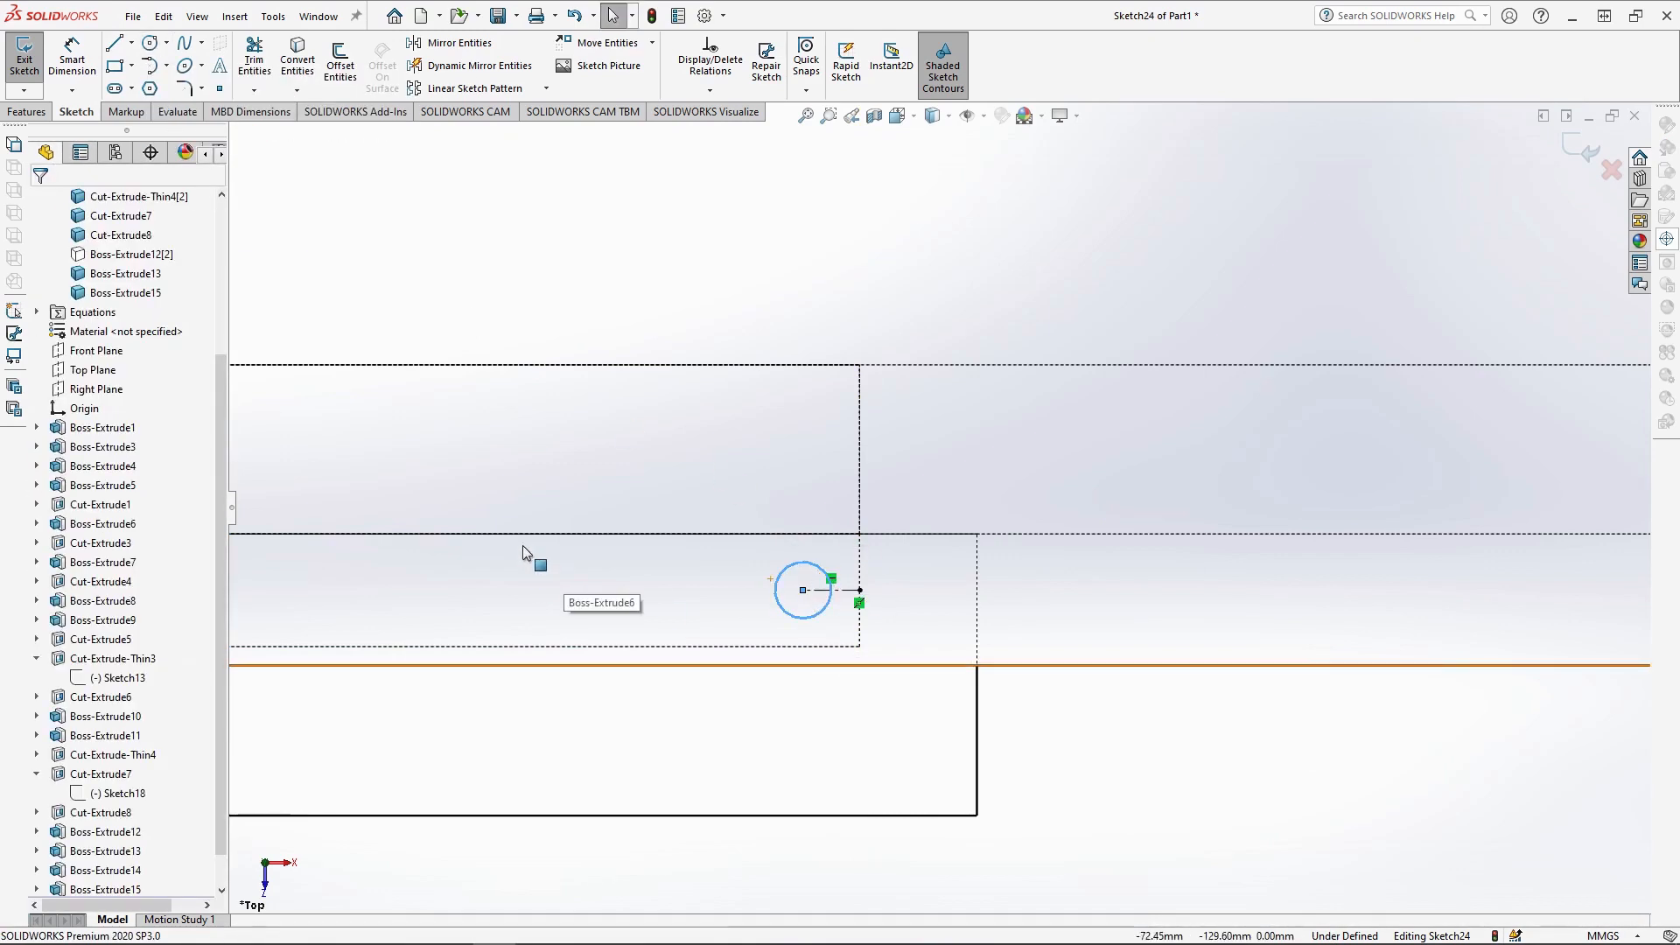
# - Cut-extrude the hinge circle 181 mm down through the door into the threshold and 6 mm upward in the second direction
pyautogui.click(27, 111)
pyautogui.click(260, 61)
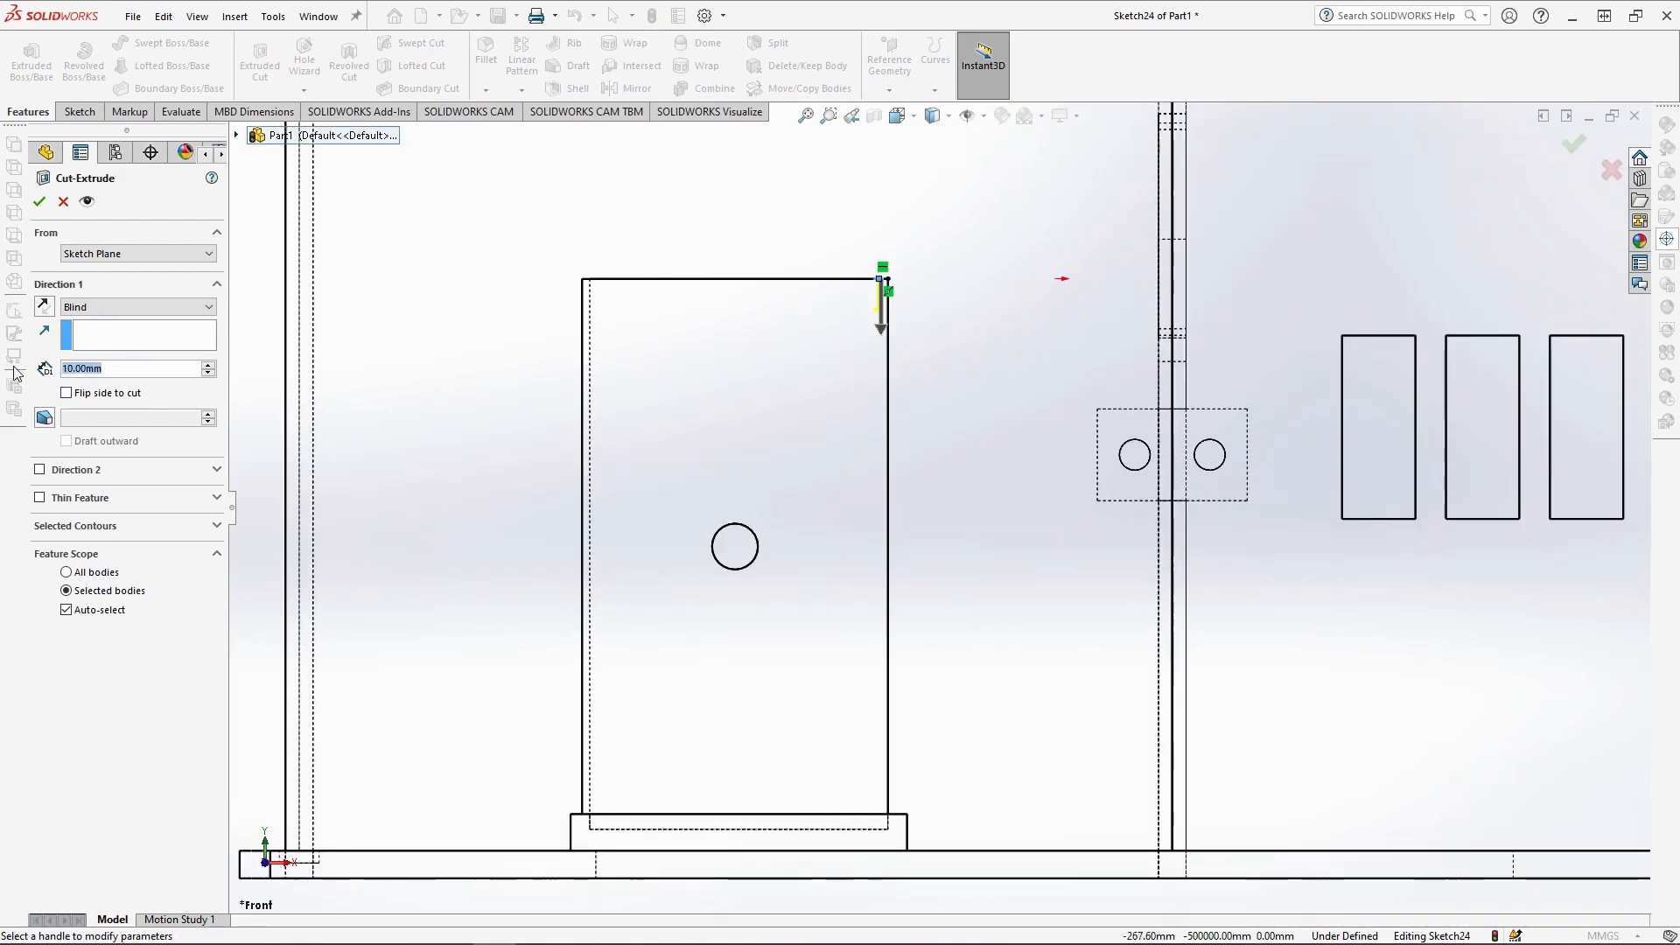
pyautogui.press('Return')
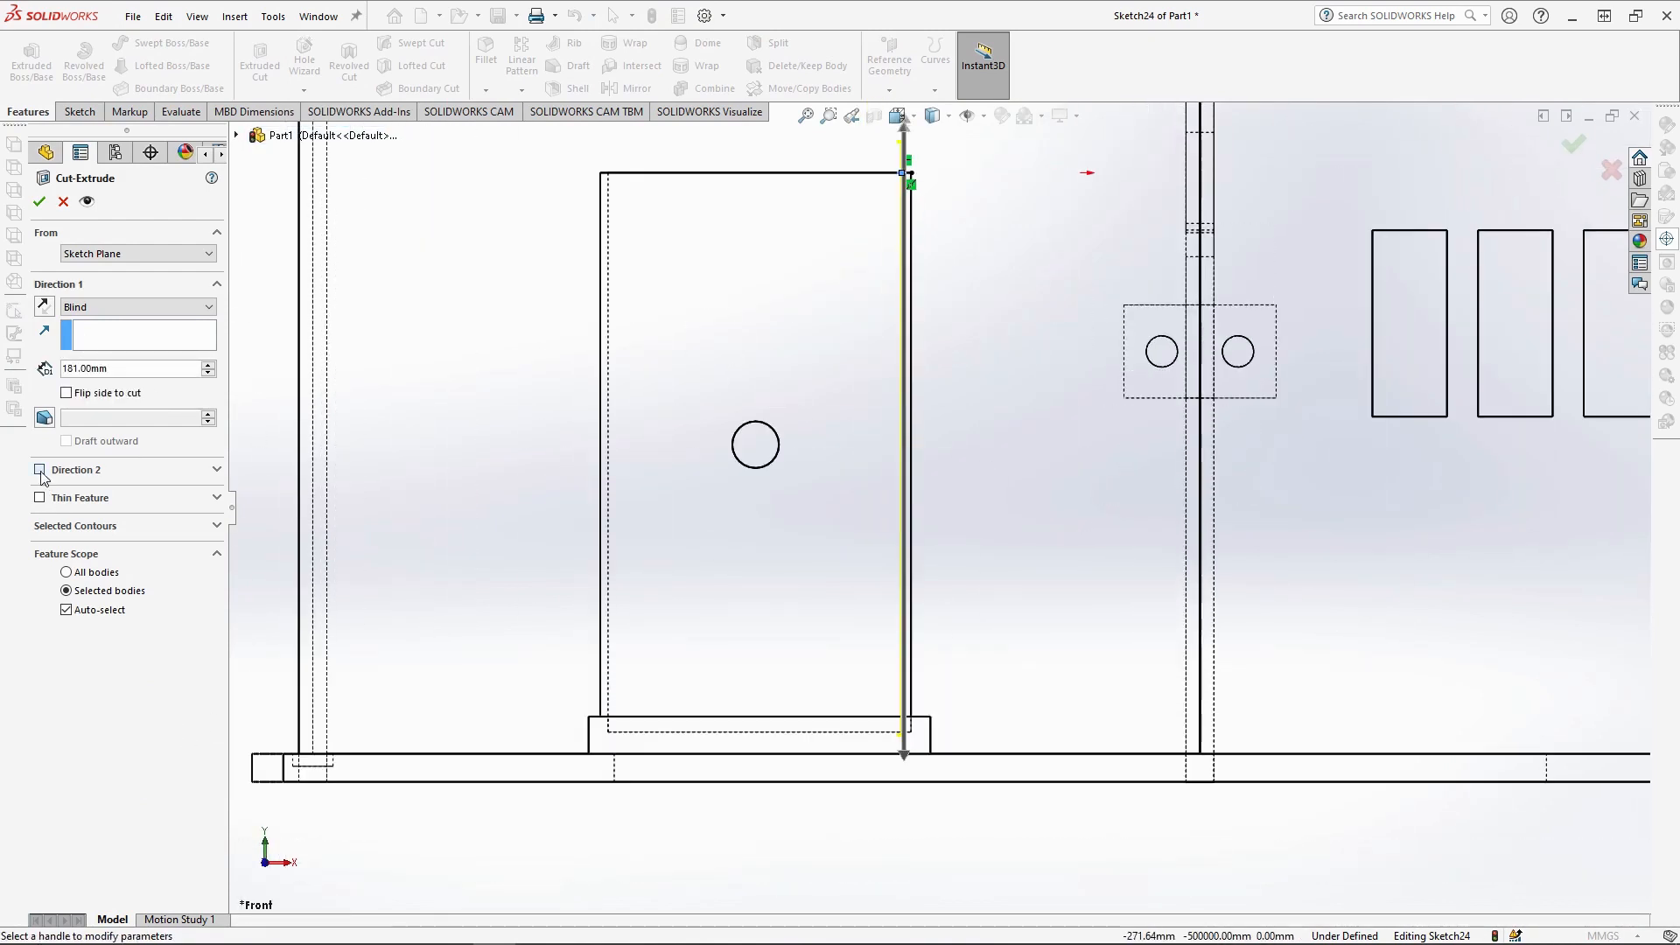
pyautogui.click(40, 469)
pyautogui.write('6')
pyautogui.press('Return')
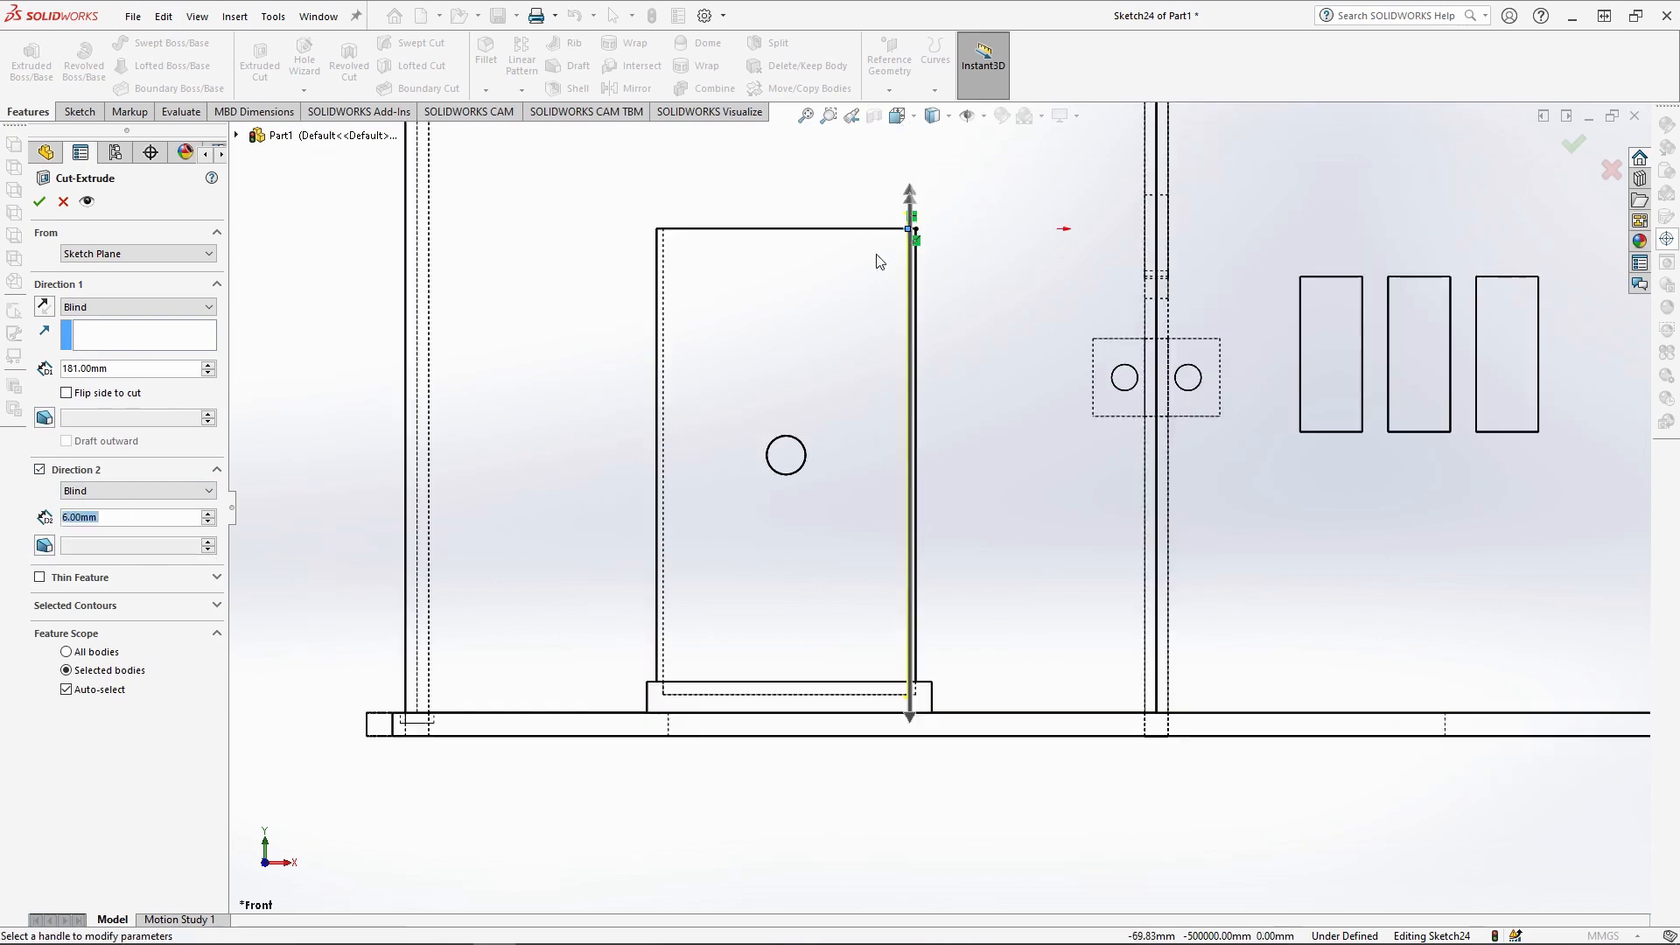
pyautogui.click(39, 202)
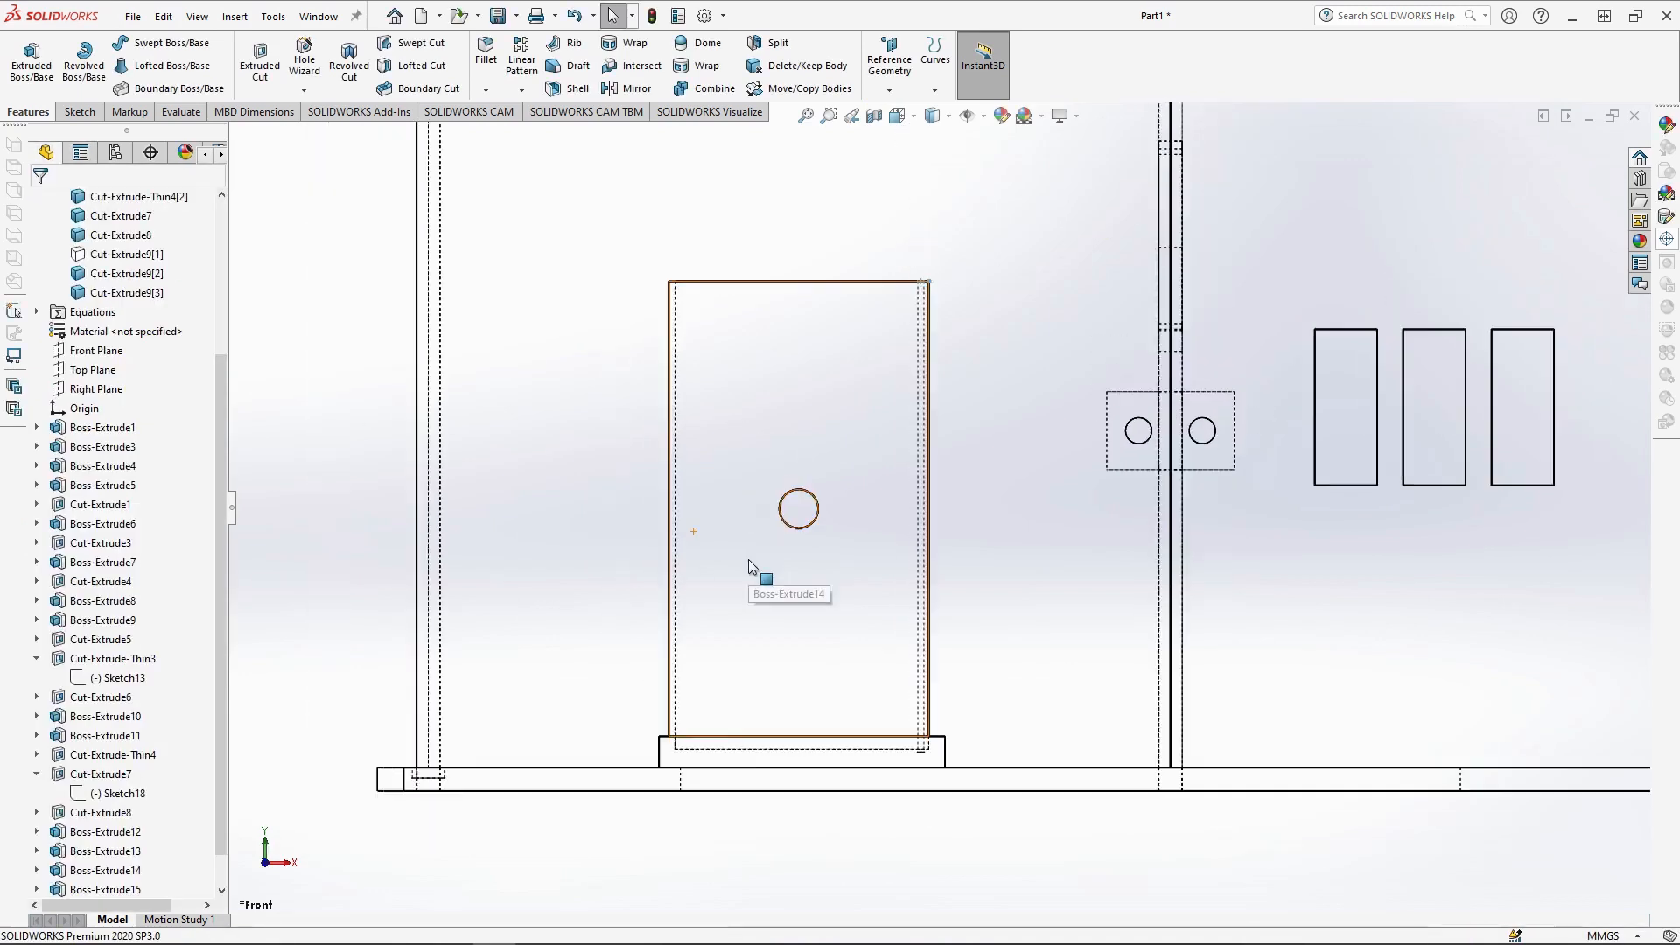
# - Show the pediment to examine the hinge hole through pediment, door and threshold, and hide the pediment again
pyautogui.click(119, 196)
pyautogui.click(140, 155)
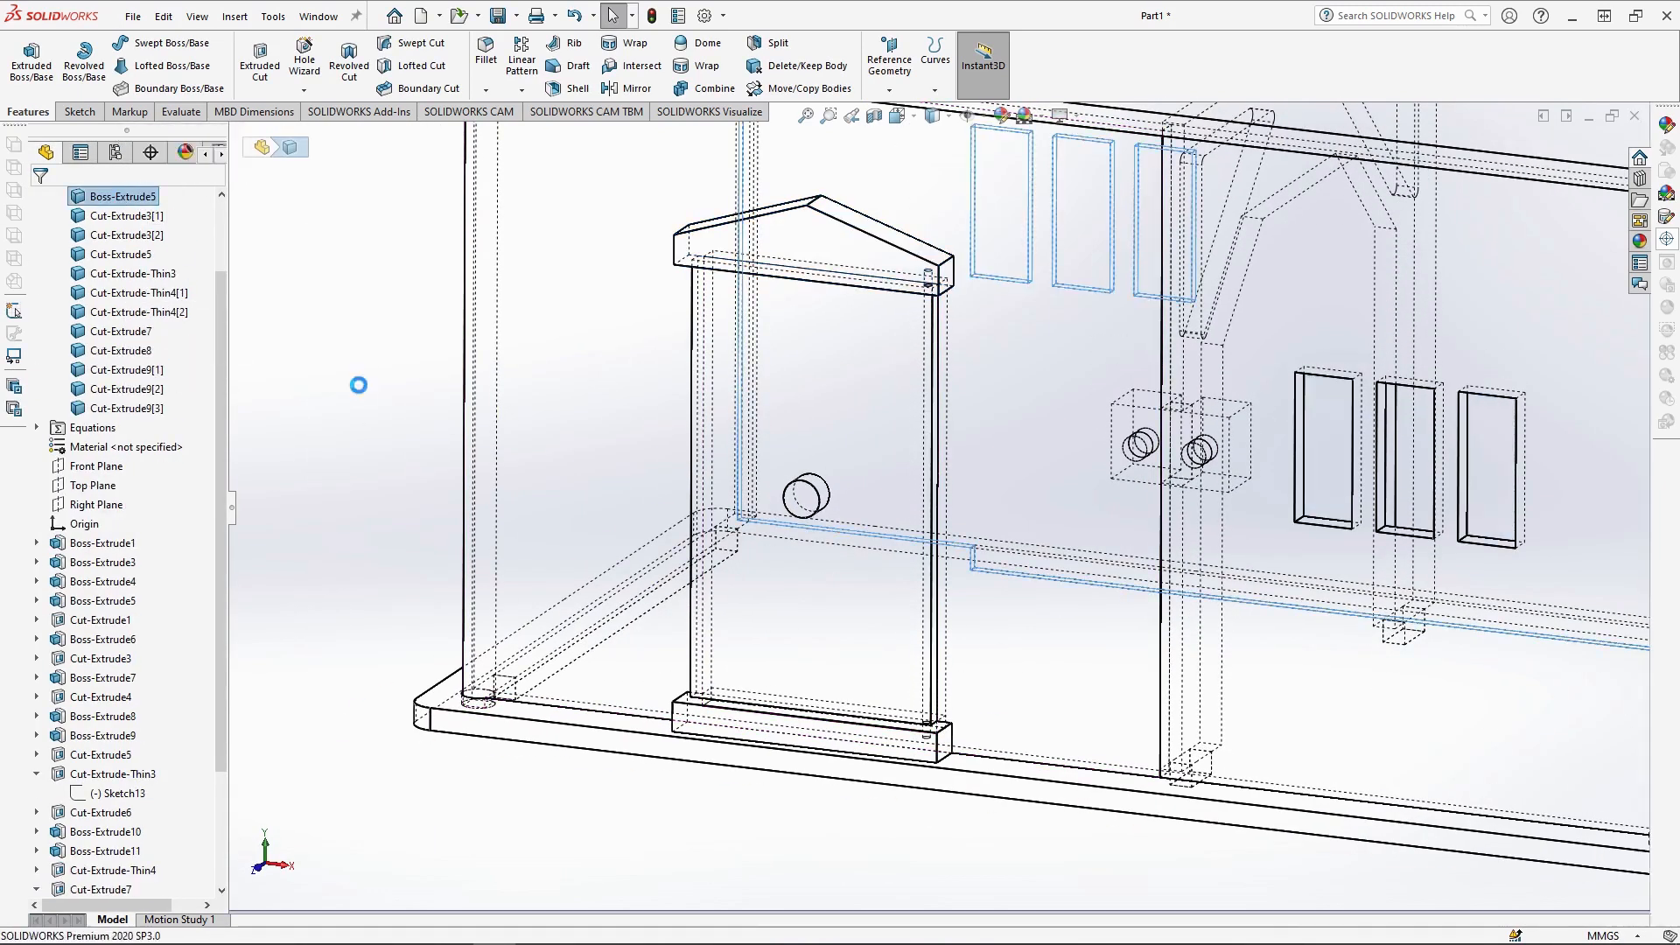
pyautogui.scroll(-3, 957, 365)
pyautogui.scroll(4, 859, 532)
pyautogui.scroll(-4, 901, 688)
pyautogui.scroll(-1, 924, 754)
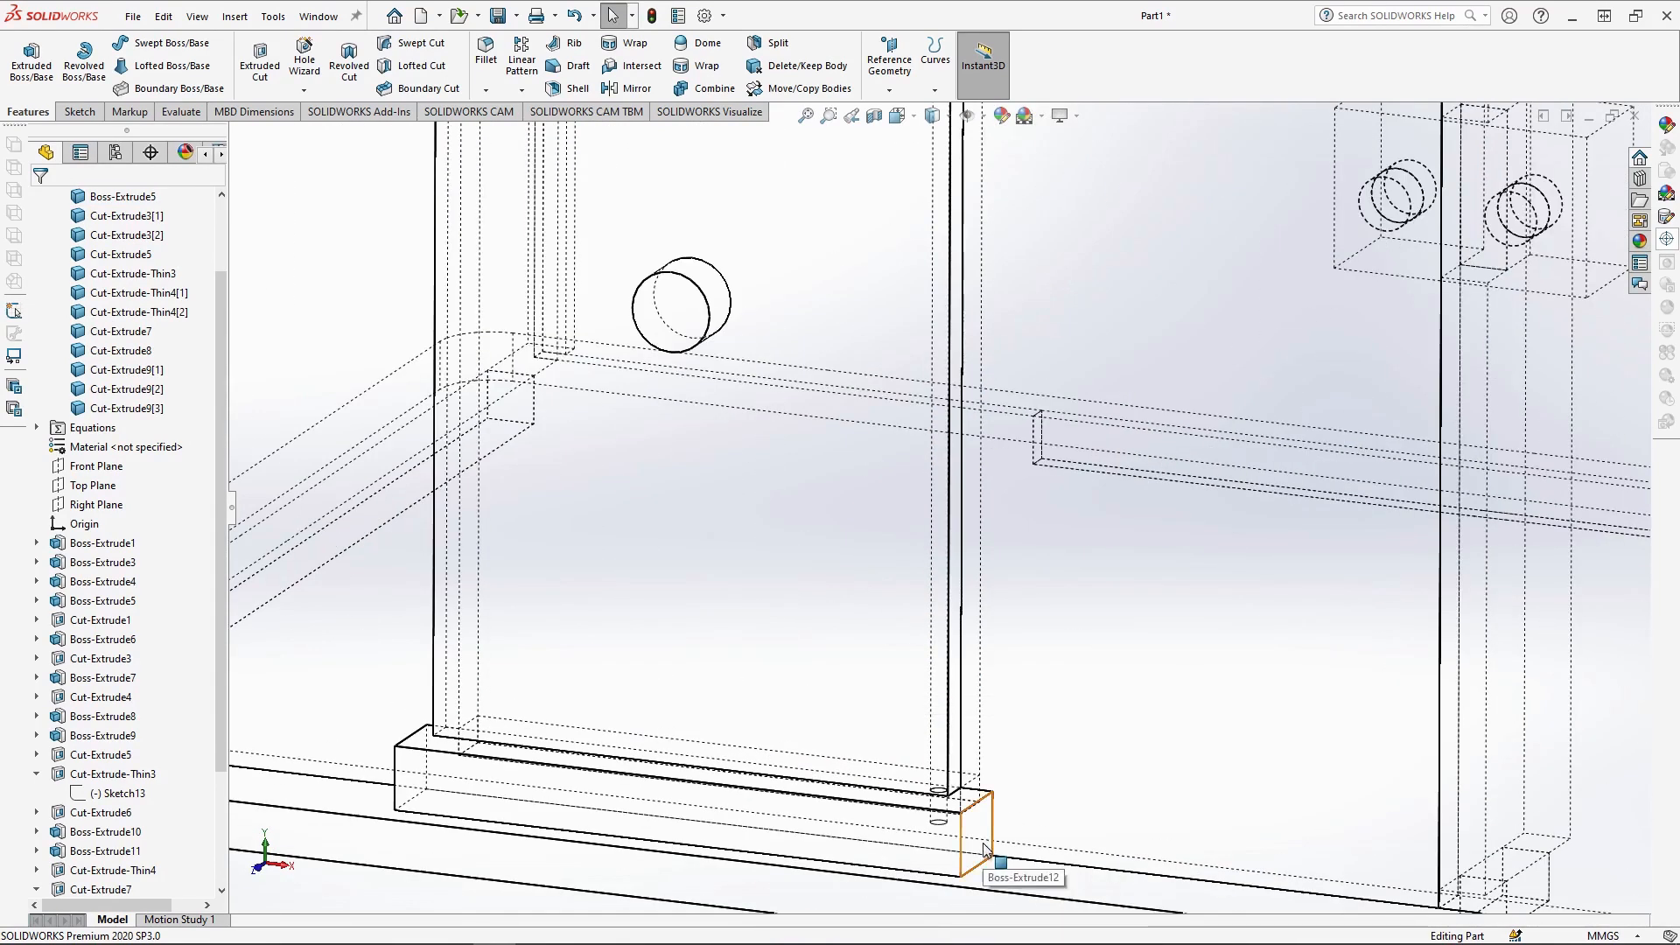
pyautogui.scroll(4, 983, 858)
pyautogui.scroll(-2, 936, 420)
pyautogui.click(874, 300)
pyautogui.click(975, 245)
# - Start a sketch on the door's top face and draw a circle of 1 mm radius concentric with the hinge hole
pyautogui.moveTo(974, 288); pyautogui.dragTo(989, 420, button='middle')
pyautogui.scroll(-4, 988, 419)
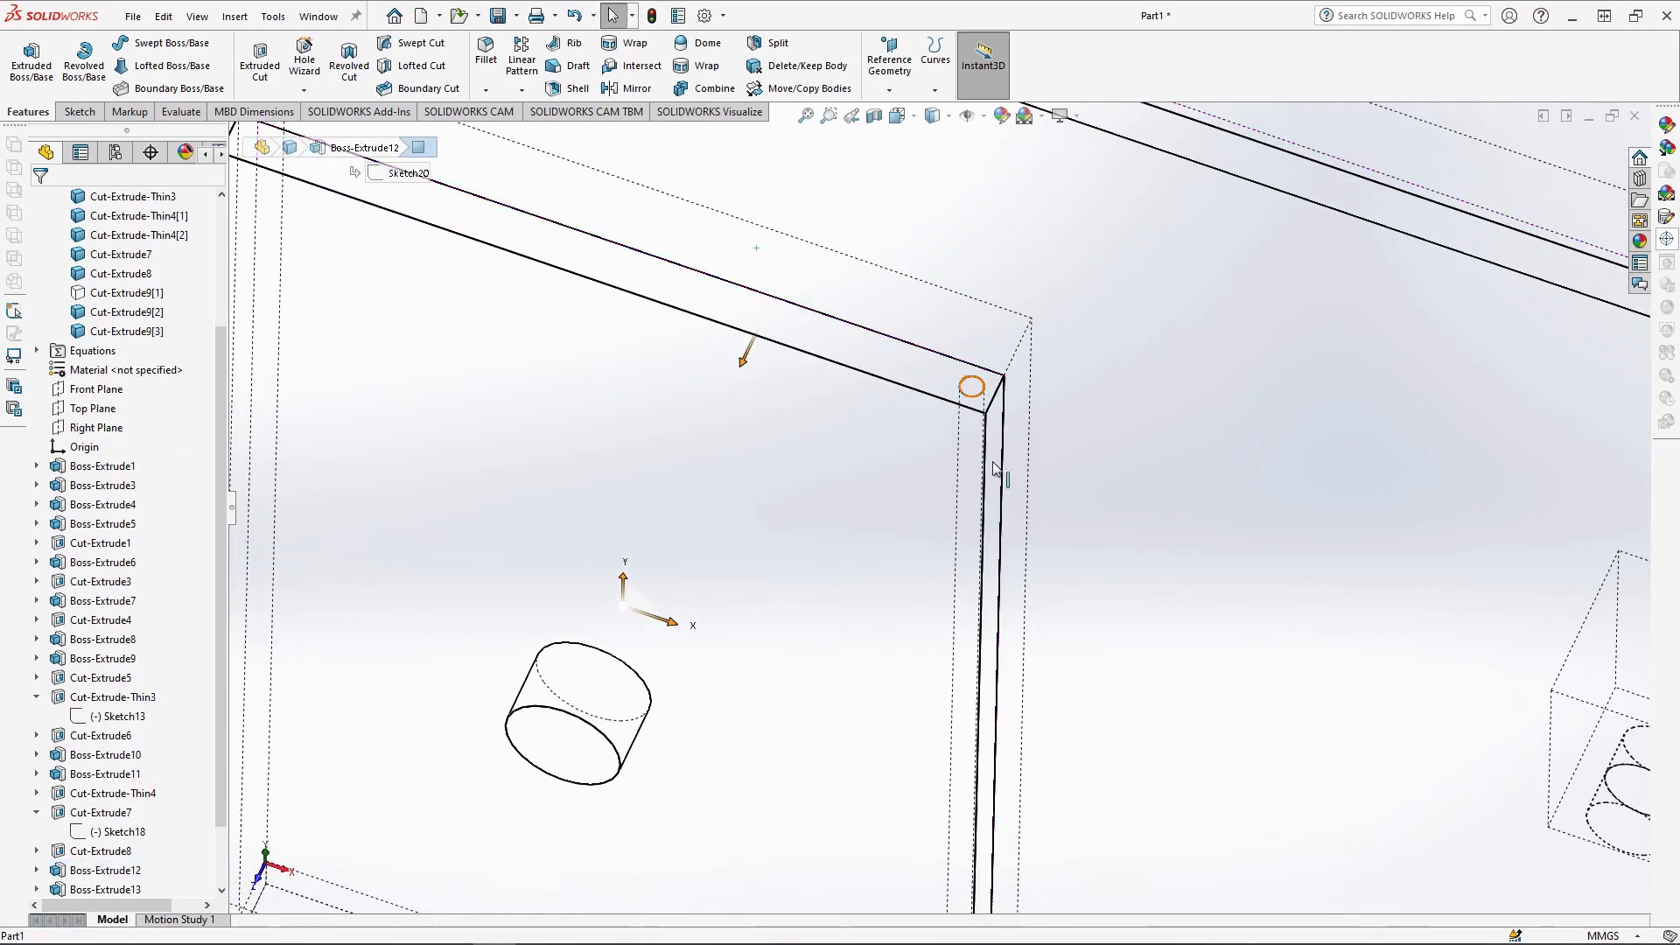
pyautogui.click(997, 384)
pyautogui.click(1089, 330)
pyautogui.click(898, 115)
pyautogui.click(922, 163)
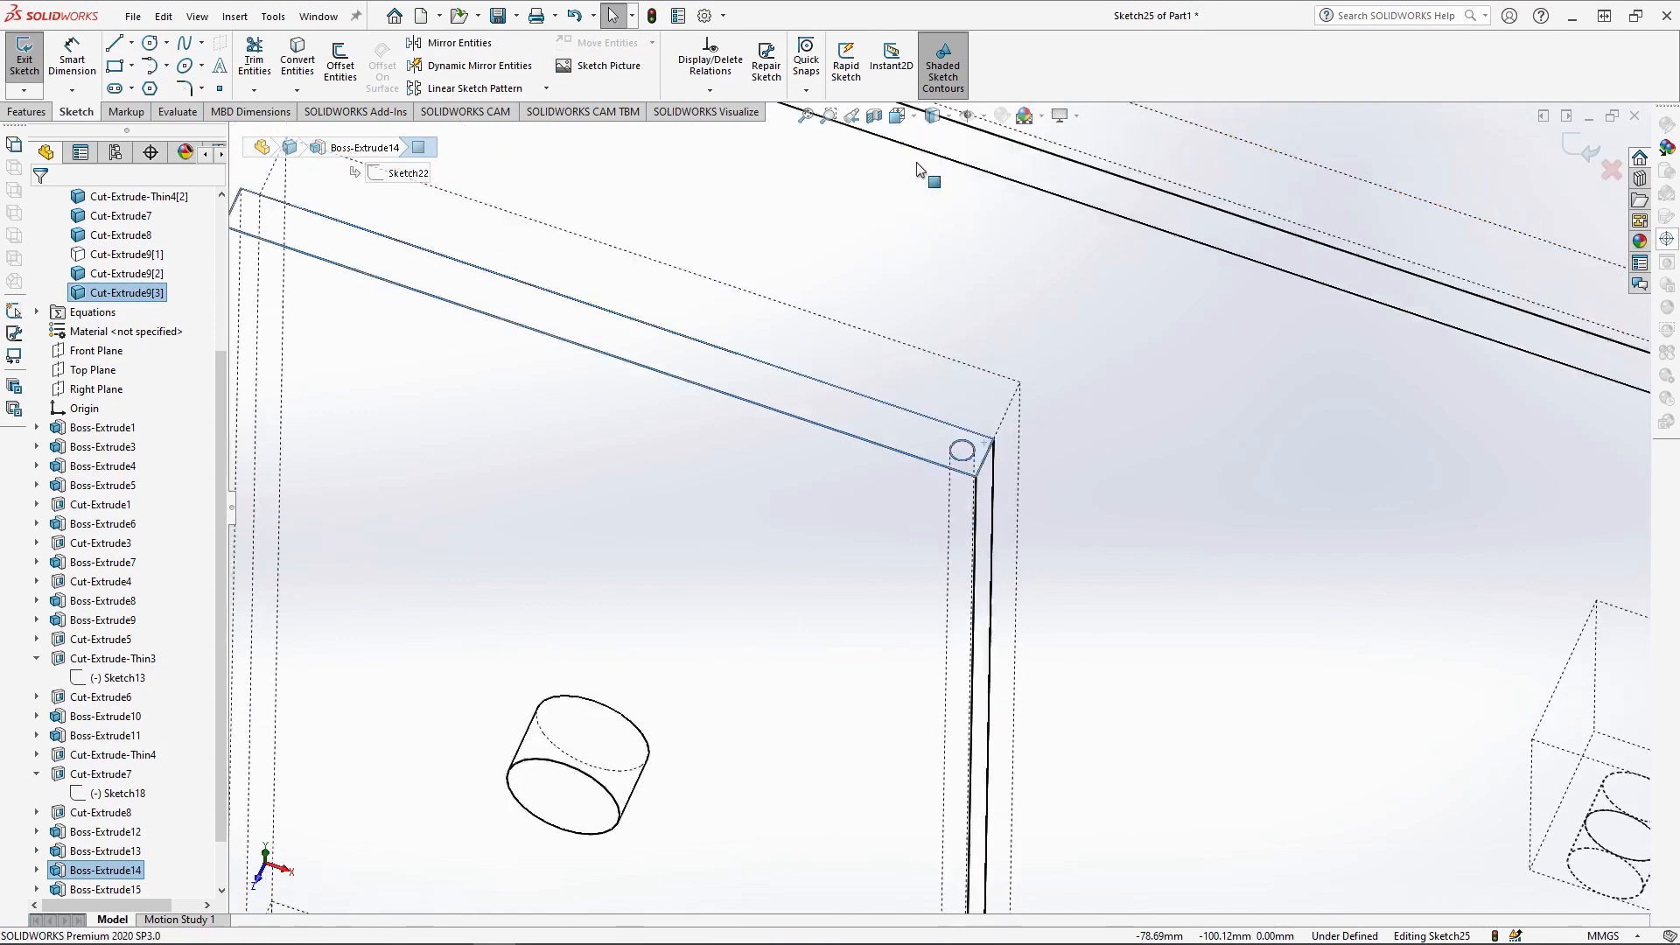
pyautogui.click(150, 43)
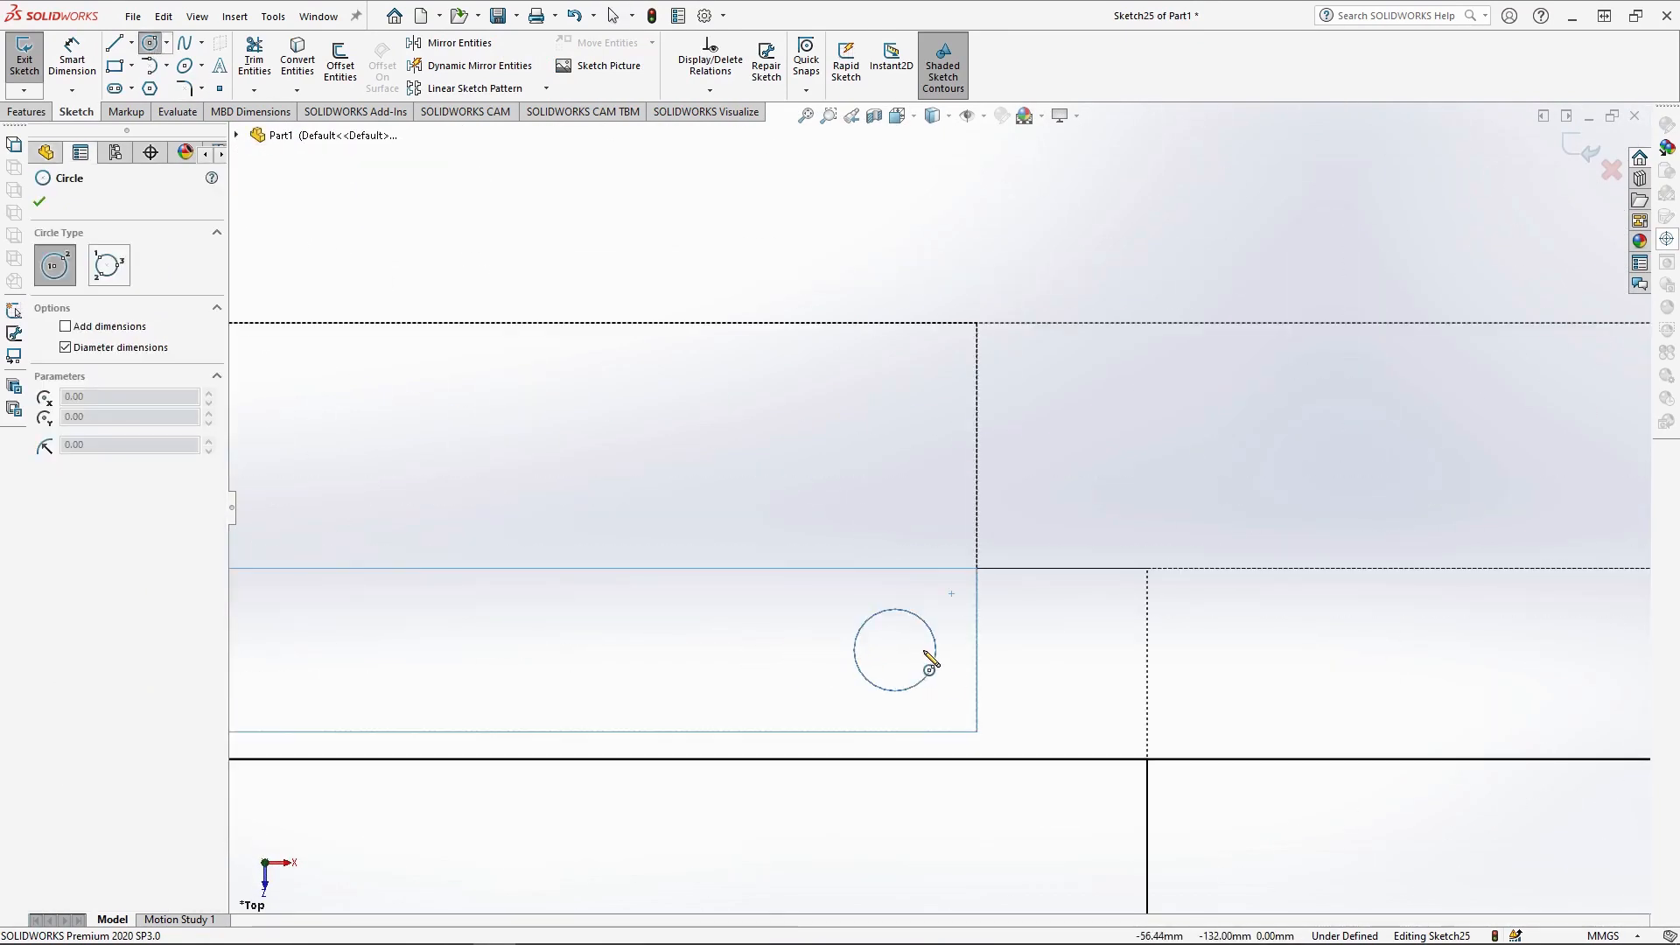
pyautogui.click(894, 649)
pyautogui.click(894, 676)
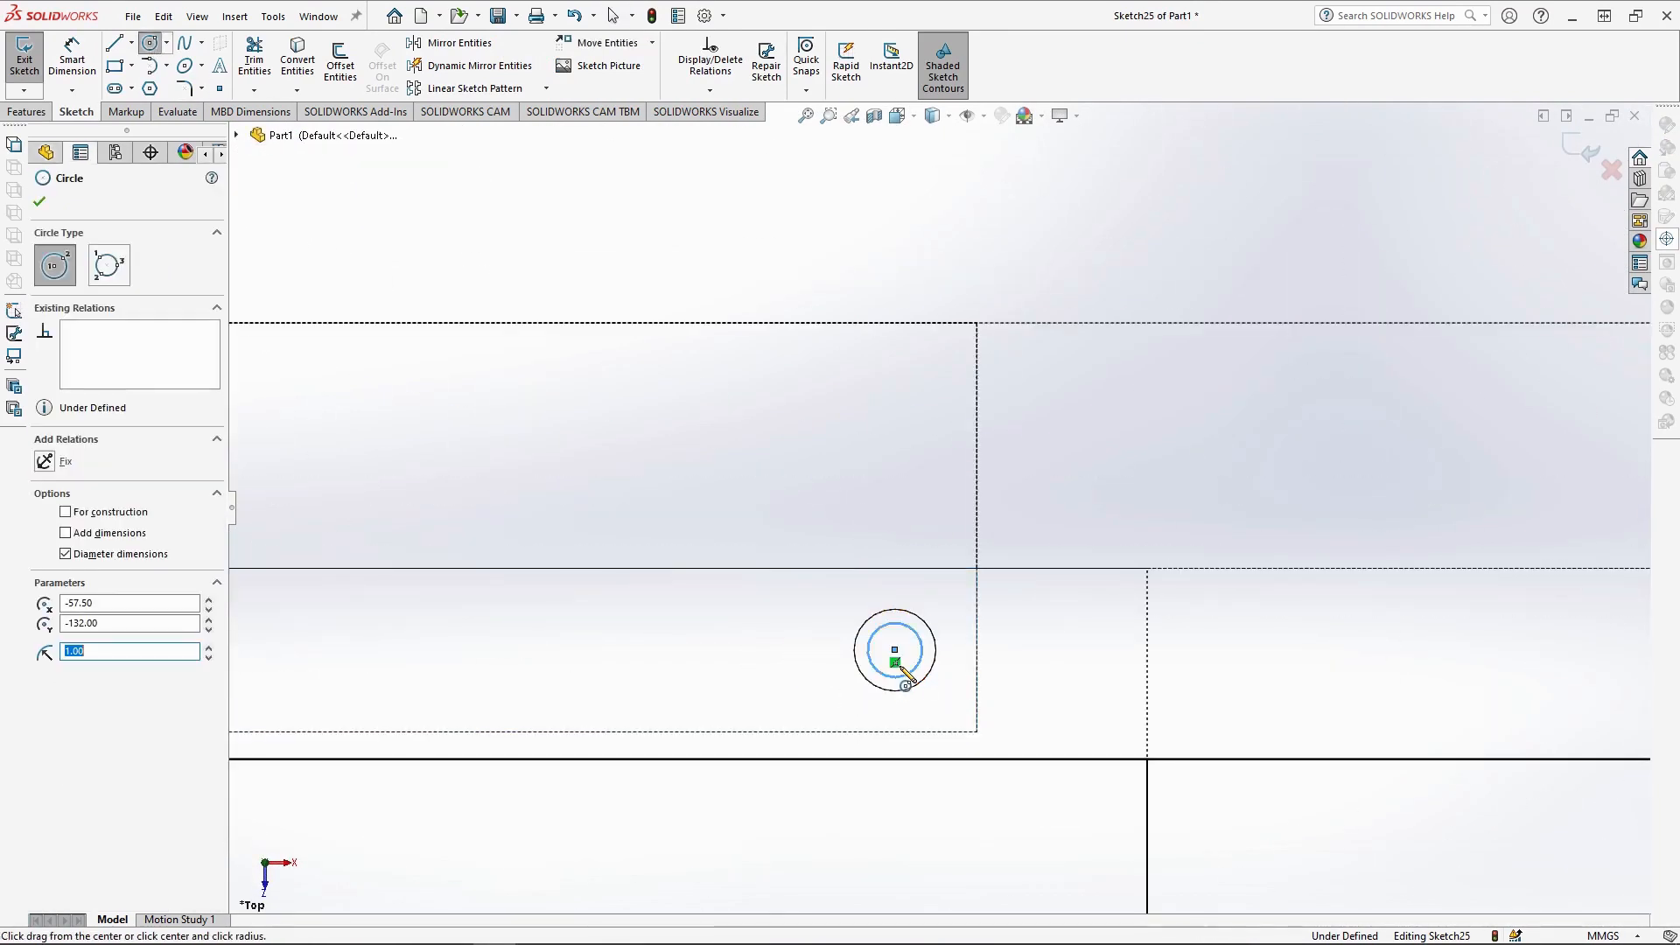
pyautogui.click(39, 201)
# - Extrude the hinge pin circle 181 mm downward and 6 mm upward as a separate body without merging
pyautogui.click(26, 111)
pyautogui.click(31, 63)
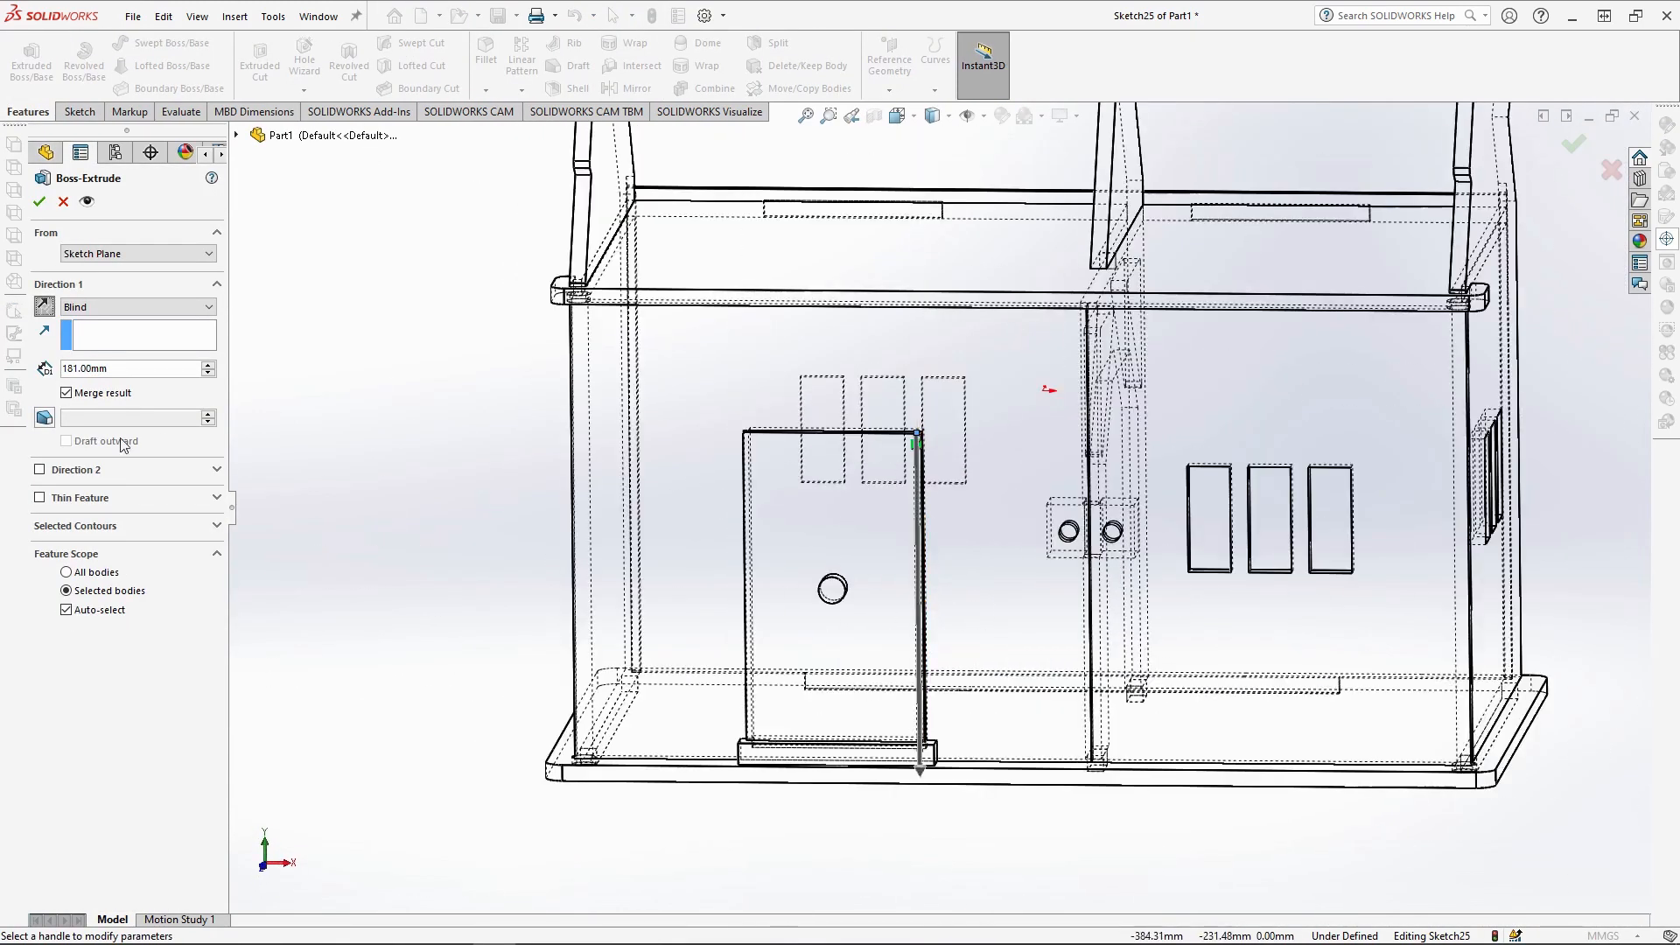
pyautogui.click(40, 469)
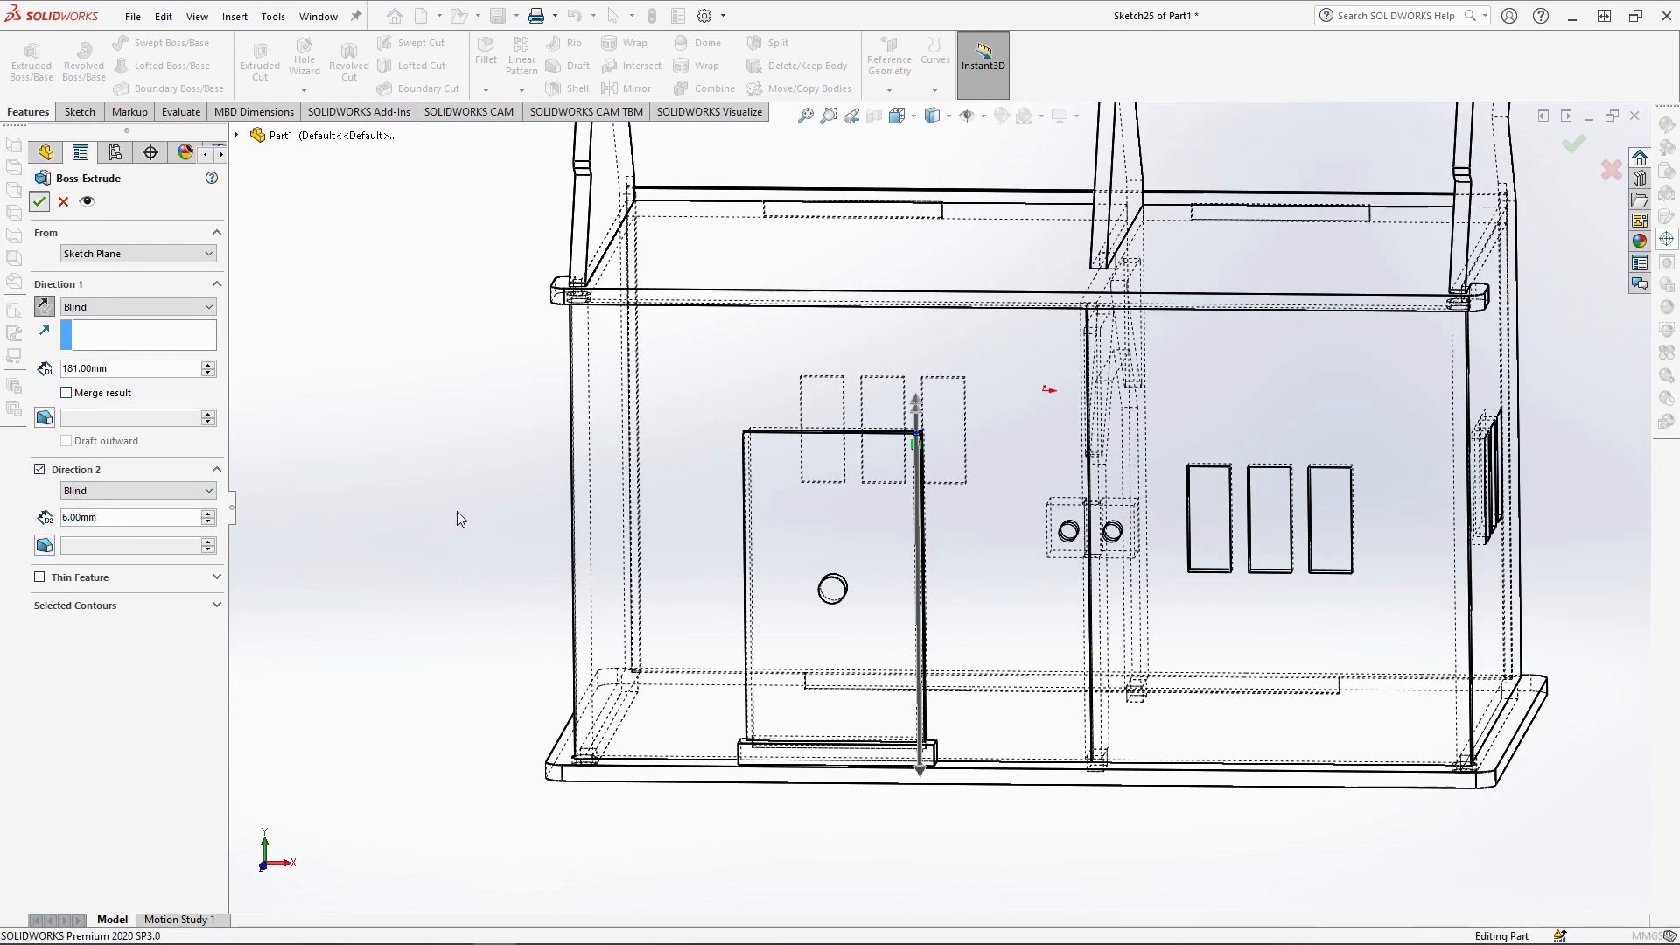
pyautogui.press('Return')
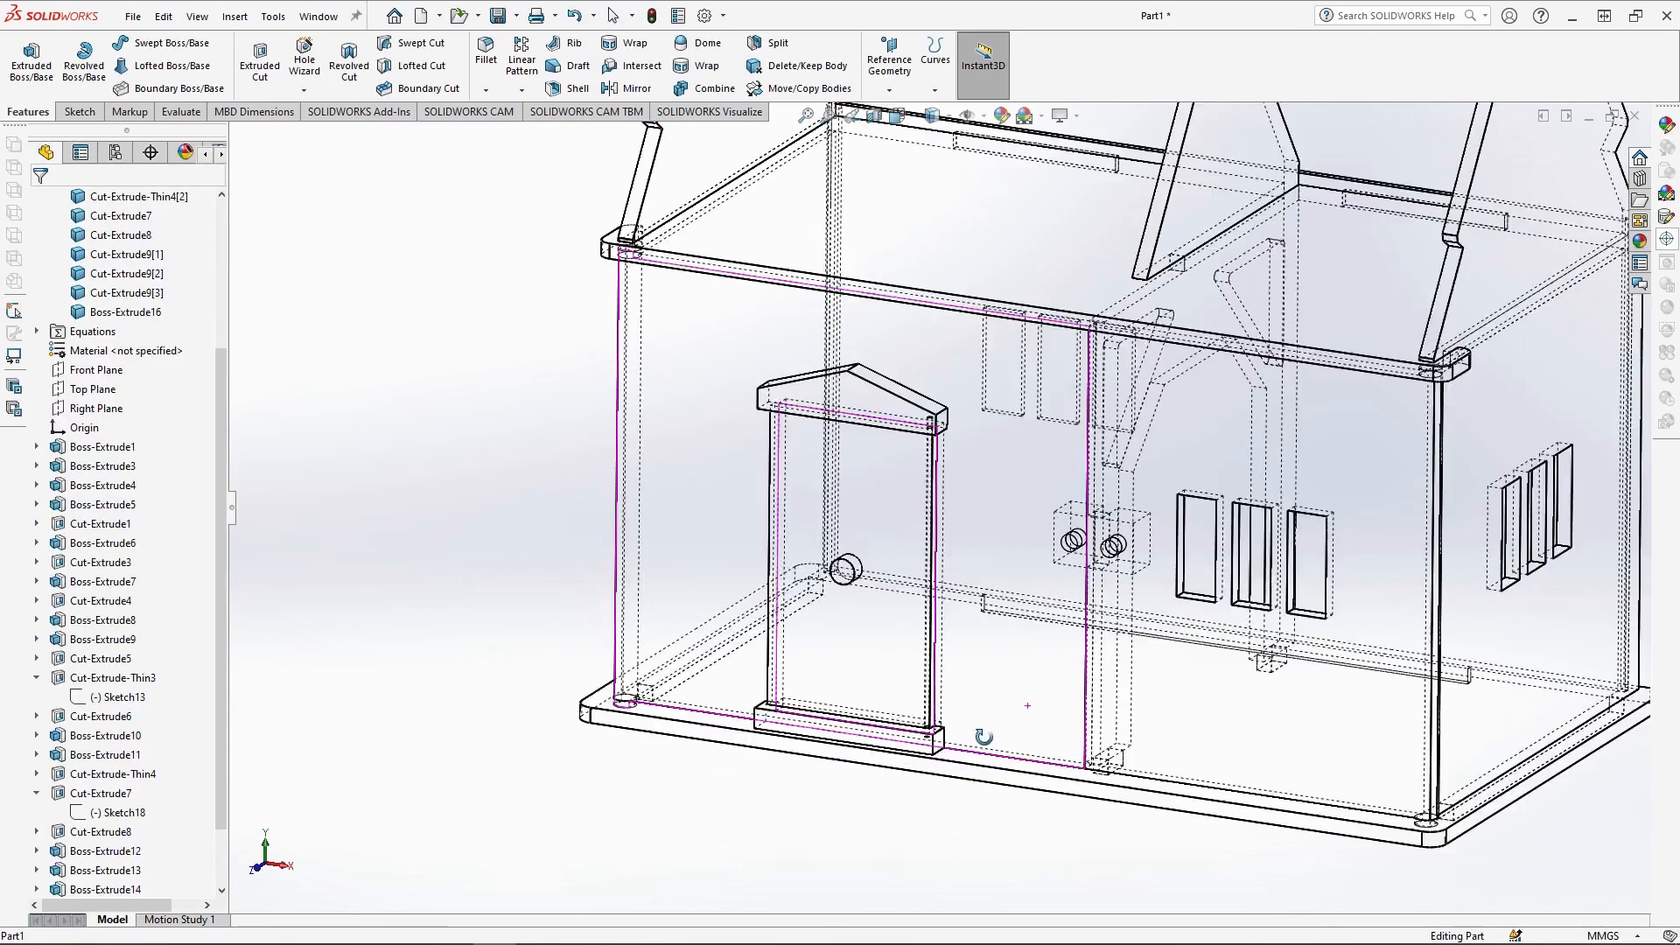
pyautogui.moveTo(983, 738); pyautogui.dragTo(945, 735, button='middle')
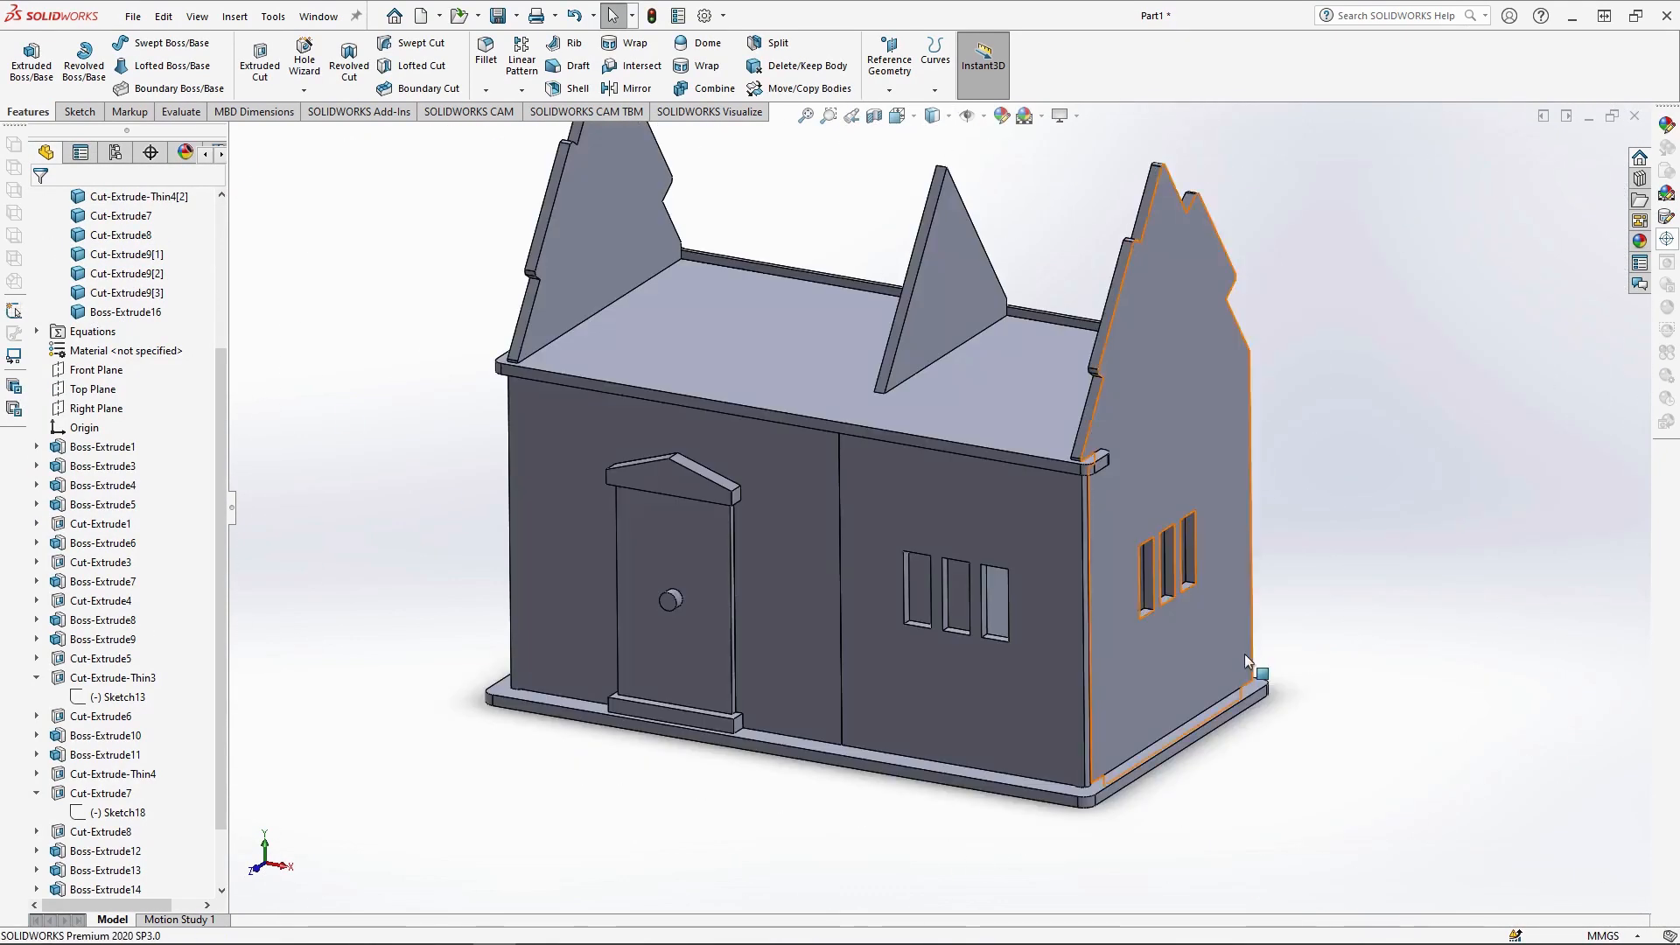
pyautogui.scroll(-2, 890, 428)
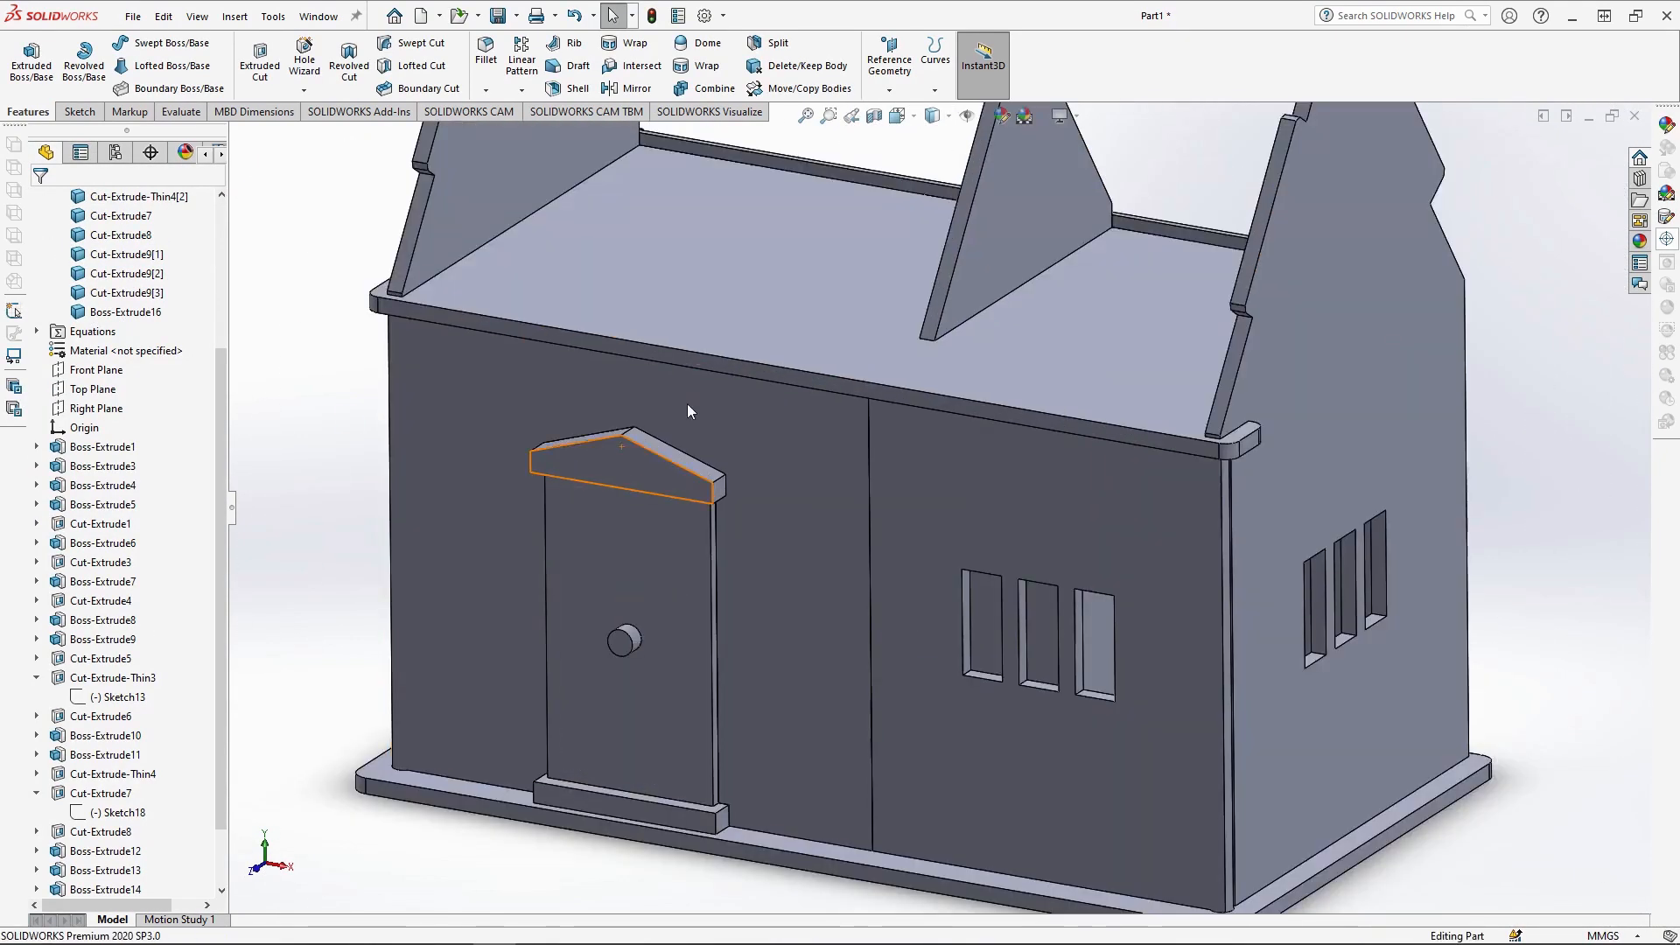
# - Start a sketch on the front wall face around the door and draw a vertical centerline about 13 mm long upward from the pediment's apex
pyautogui.moveTo(686, 404); pyautogui.dragTo(748, 404, button='middle')
pyautogui.scroll(-3, 618, 460)
pyautogui.click(596, 403)
pyautogui.click(648, 351)
pyautogui.click(897, 115)
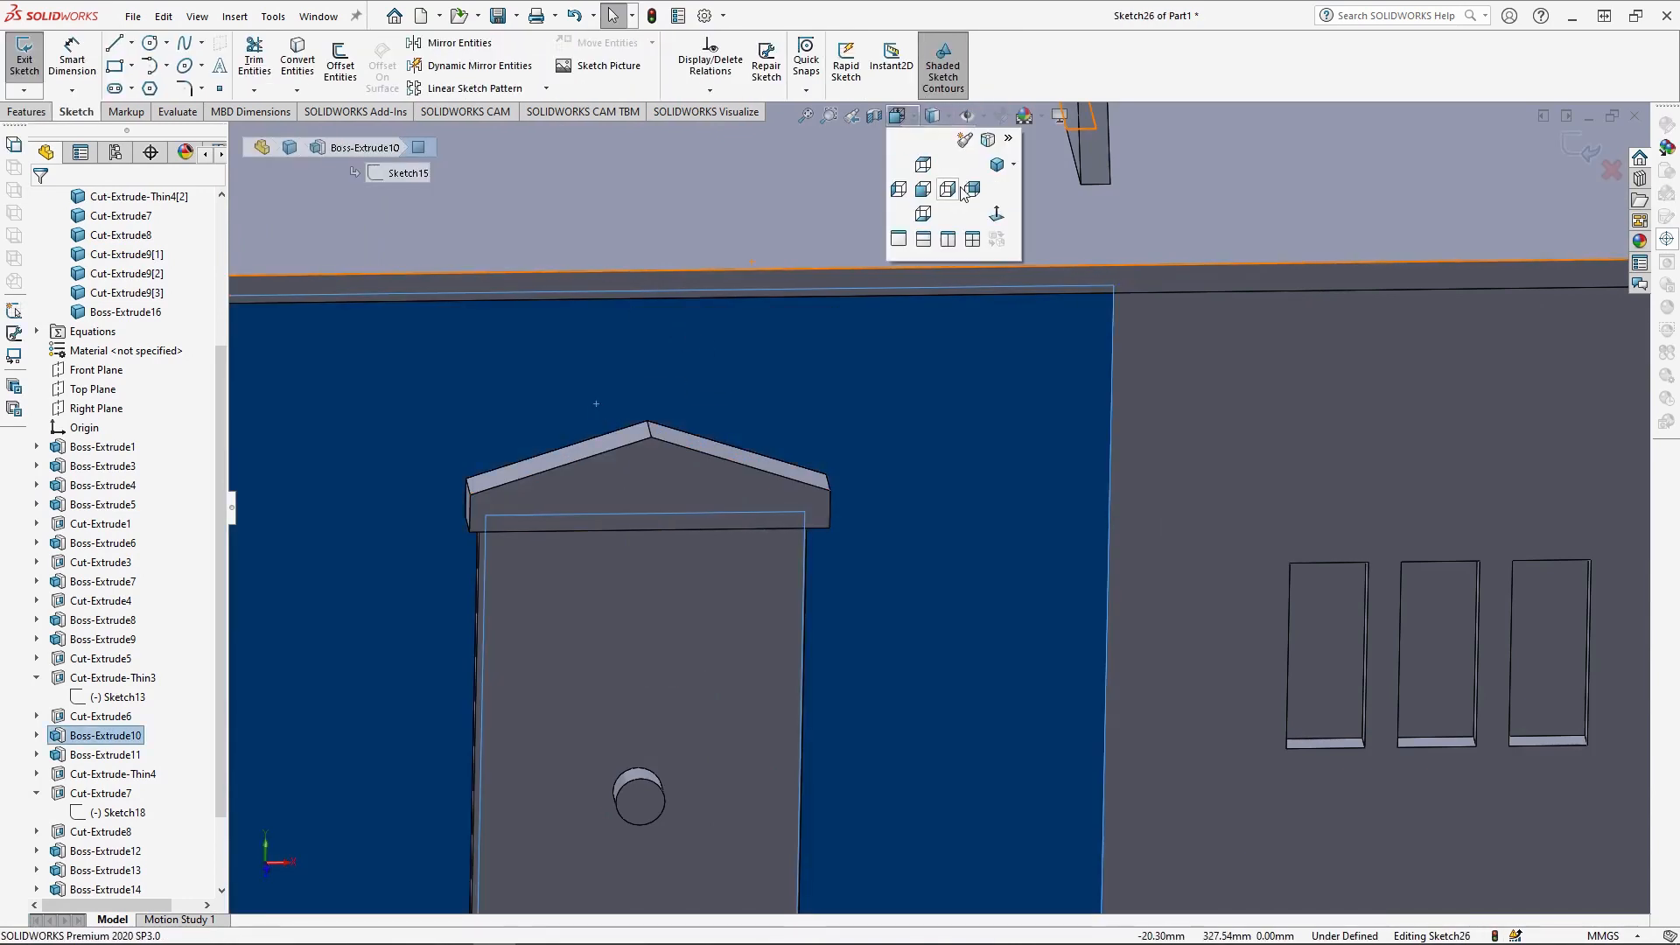
pyautogui.click(997, 215)
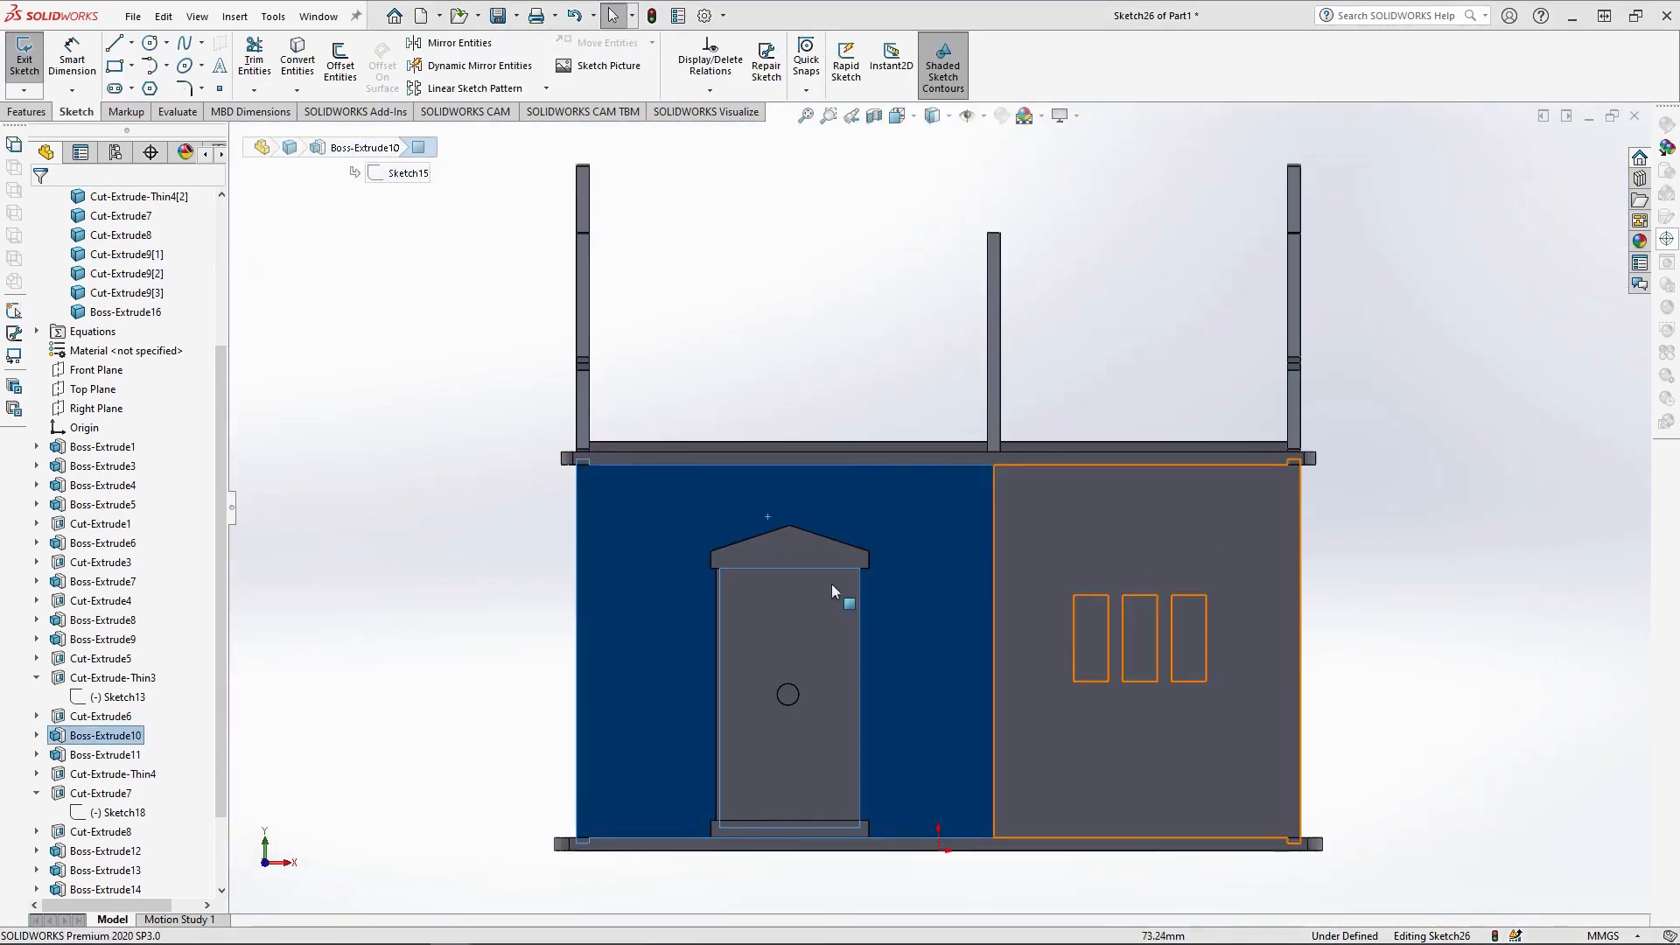
pyautogui.scroll(-3, 790, 568)
pyautogui.scroll(-2, 790, 573)
pyautogui.click(132, 43)
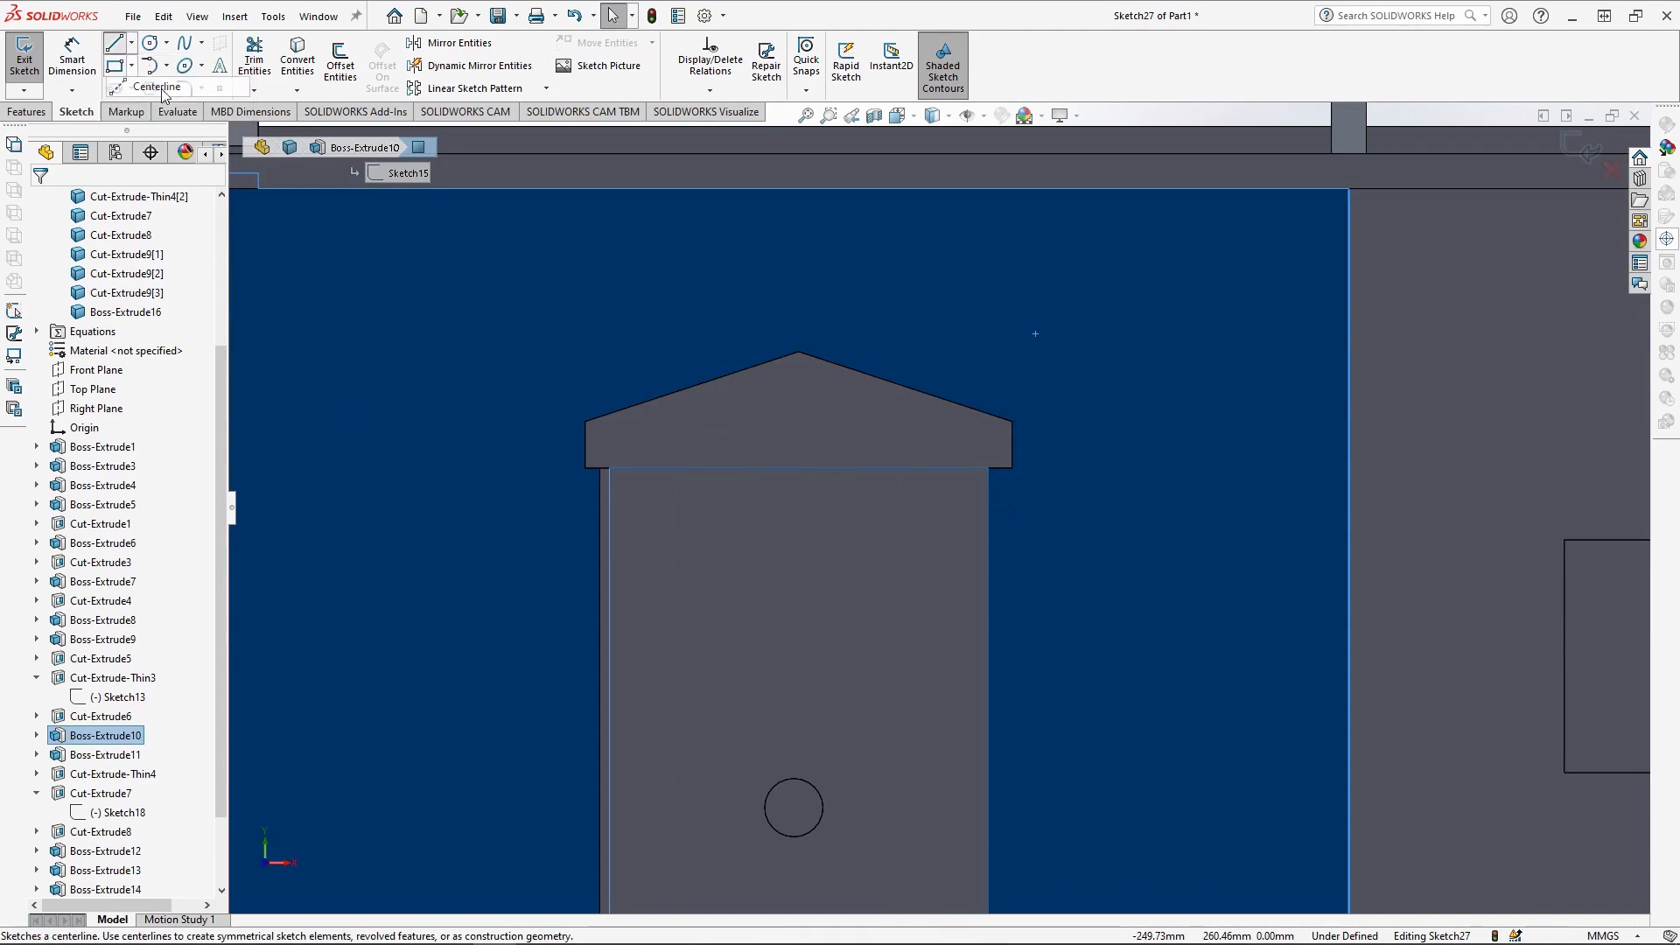
pyautogui.click(153, 86)
pyautogui.scroll(-3, 806, 280)
pyautogui.click(787, 411)
pyautogui.click(788, 324)
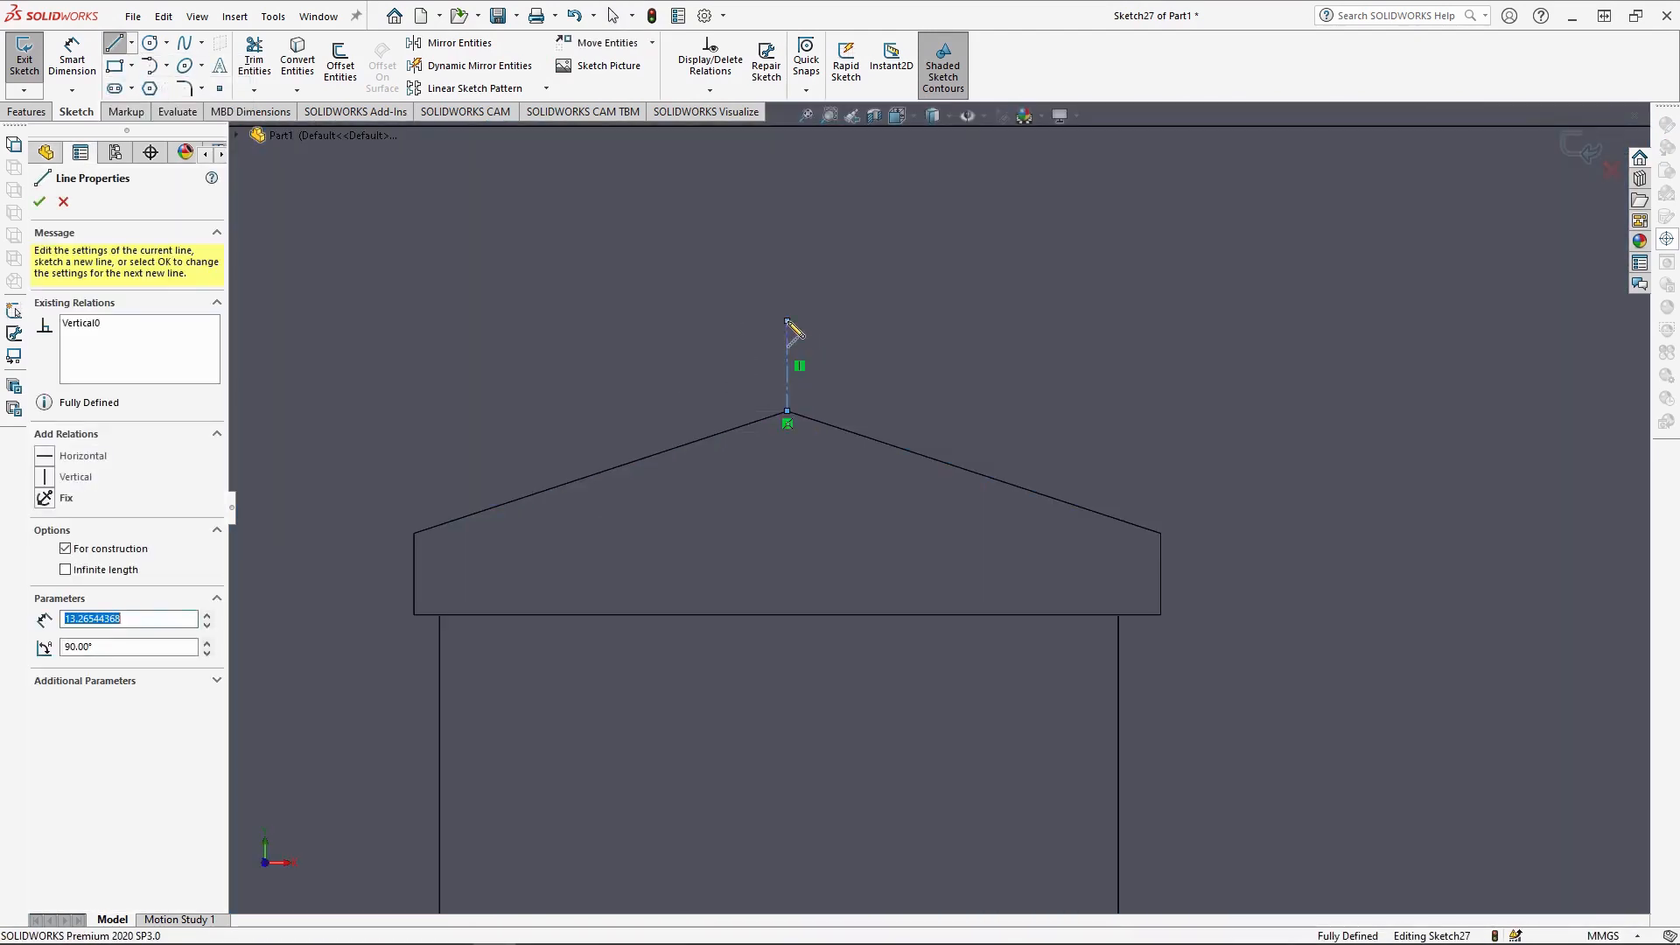
pyautogui.press('Escape')
# - Dynamically mirror about the centerline a closed pediment roof outline, with a 65 mm lower line along the pediment slope and a parallel upper line
pyautogui.click(445, 70)
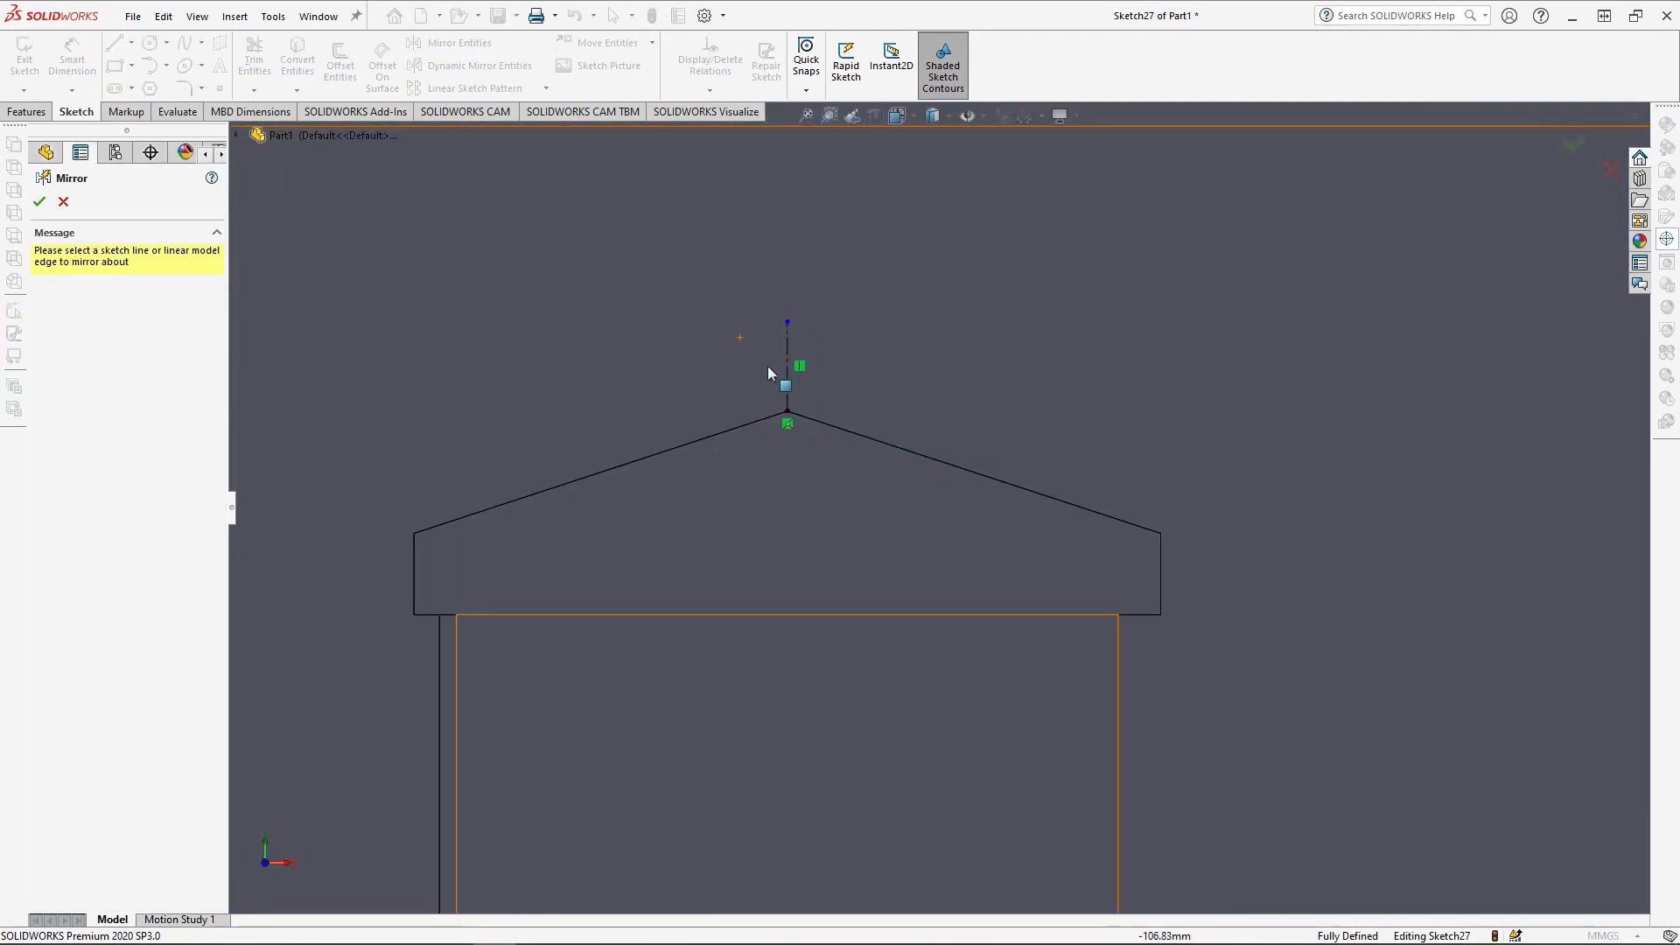
pyautogui.click(787, 386)
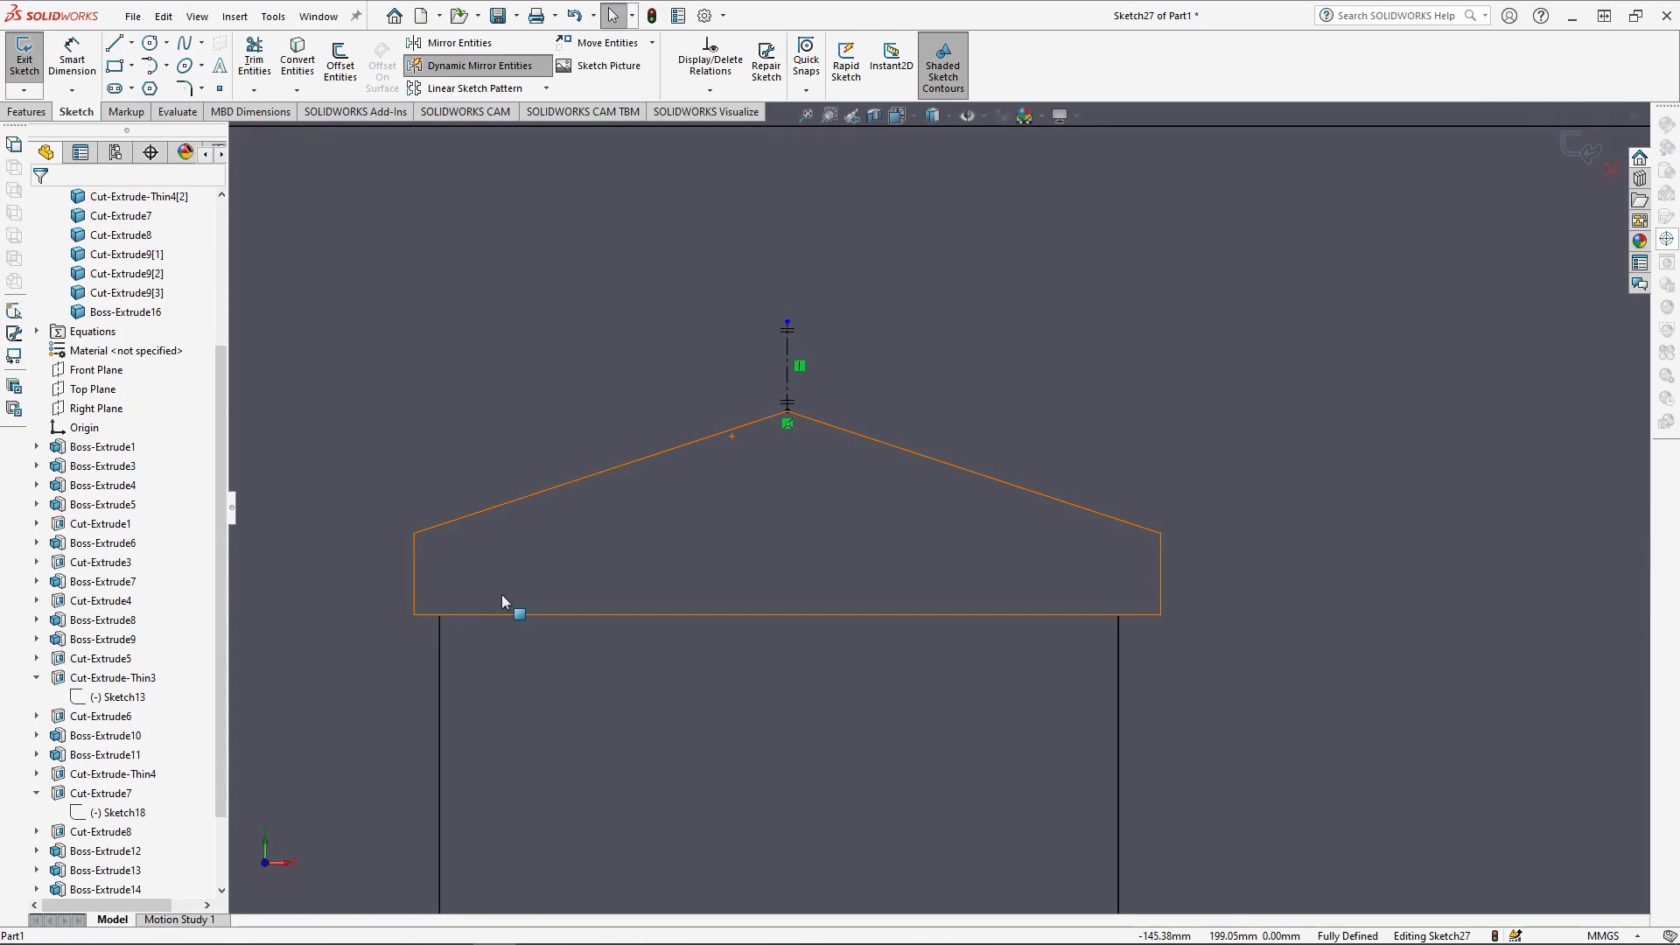
pyautogui.click(117, 44)
pyautogui.click(787, 412)
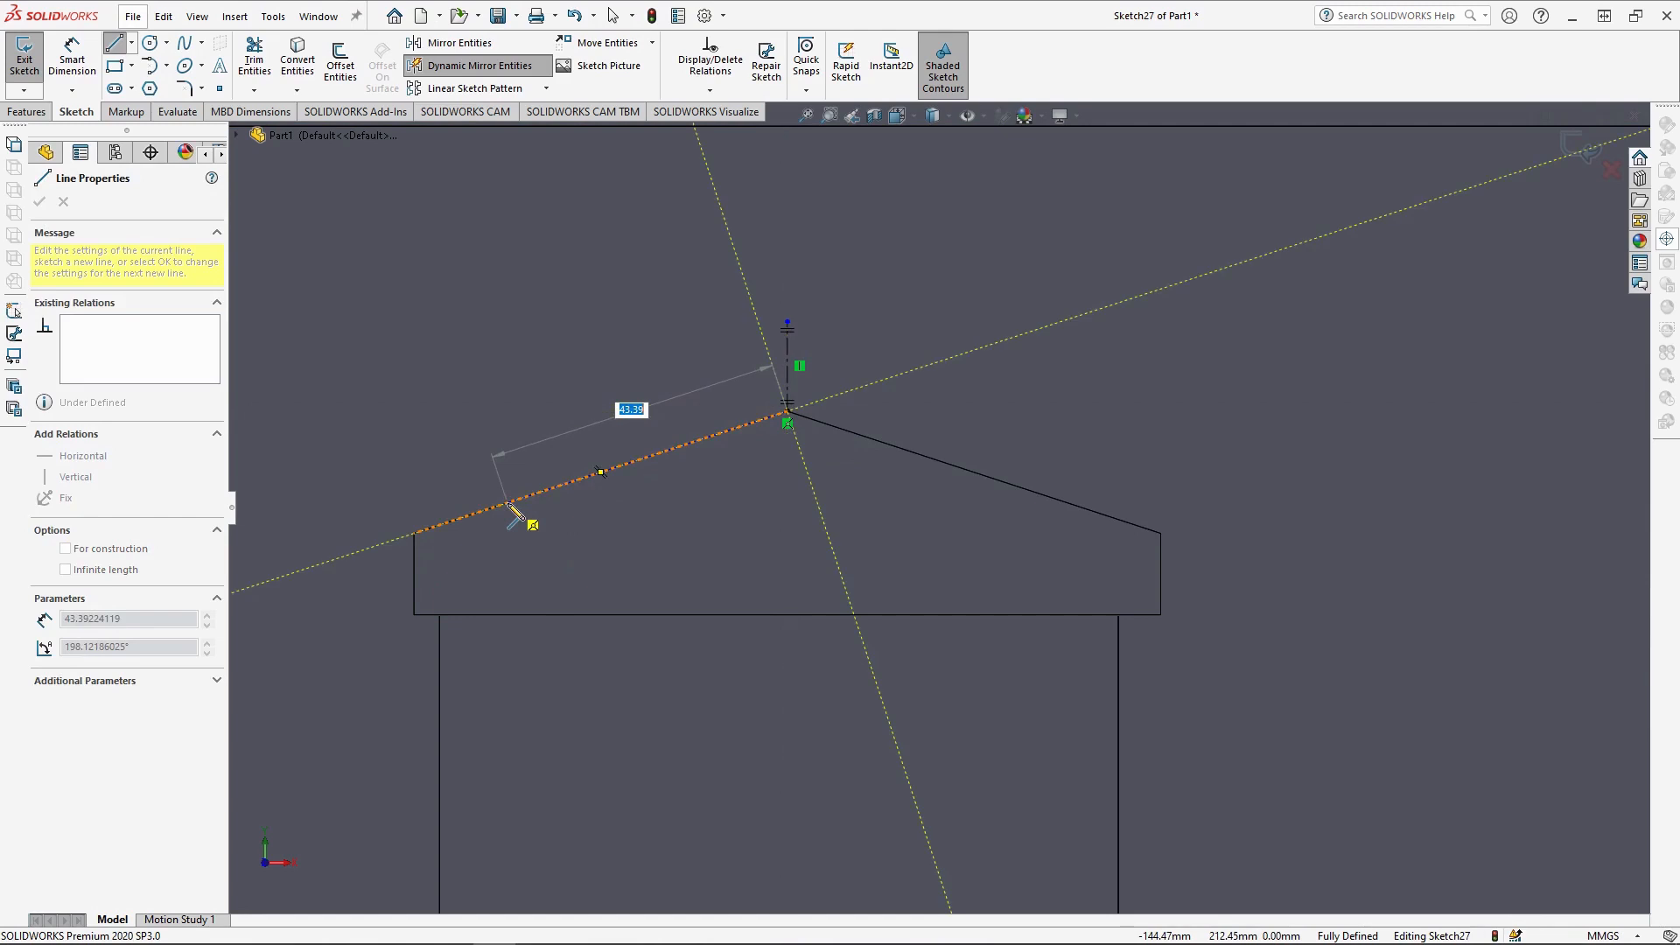
pyautogui.write('65')
pyautogui.press('Return')
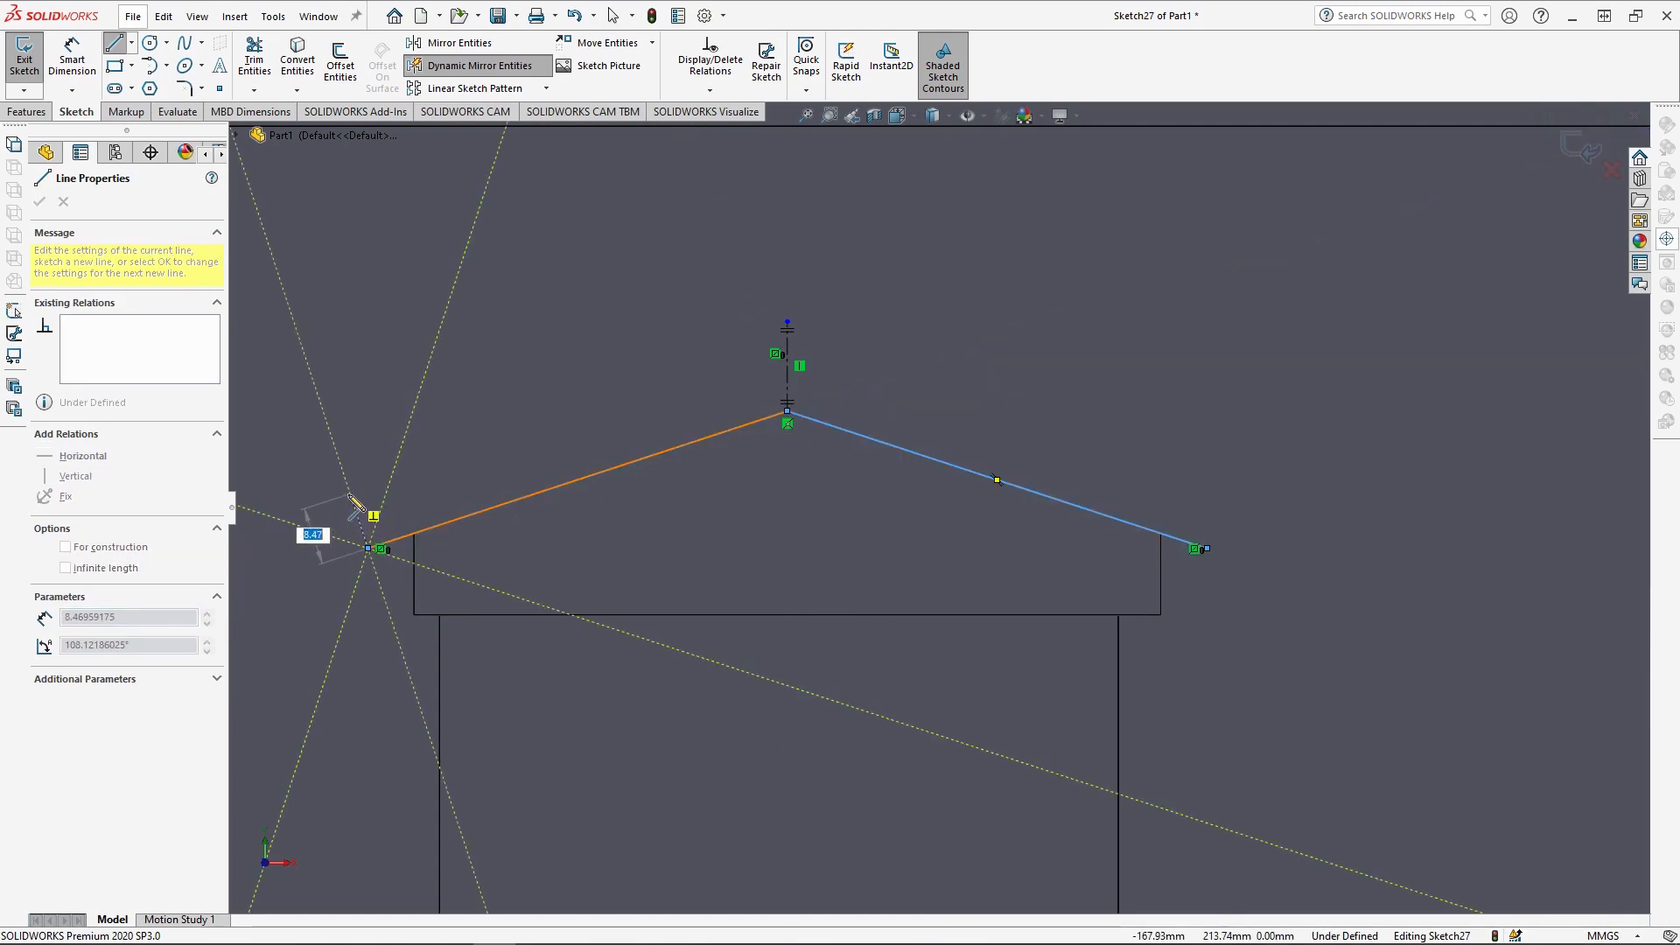
pyautogui.press('Return')
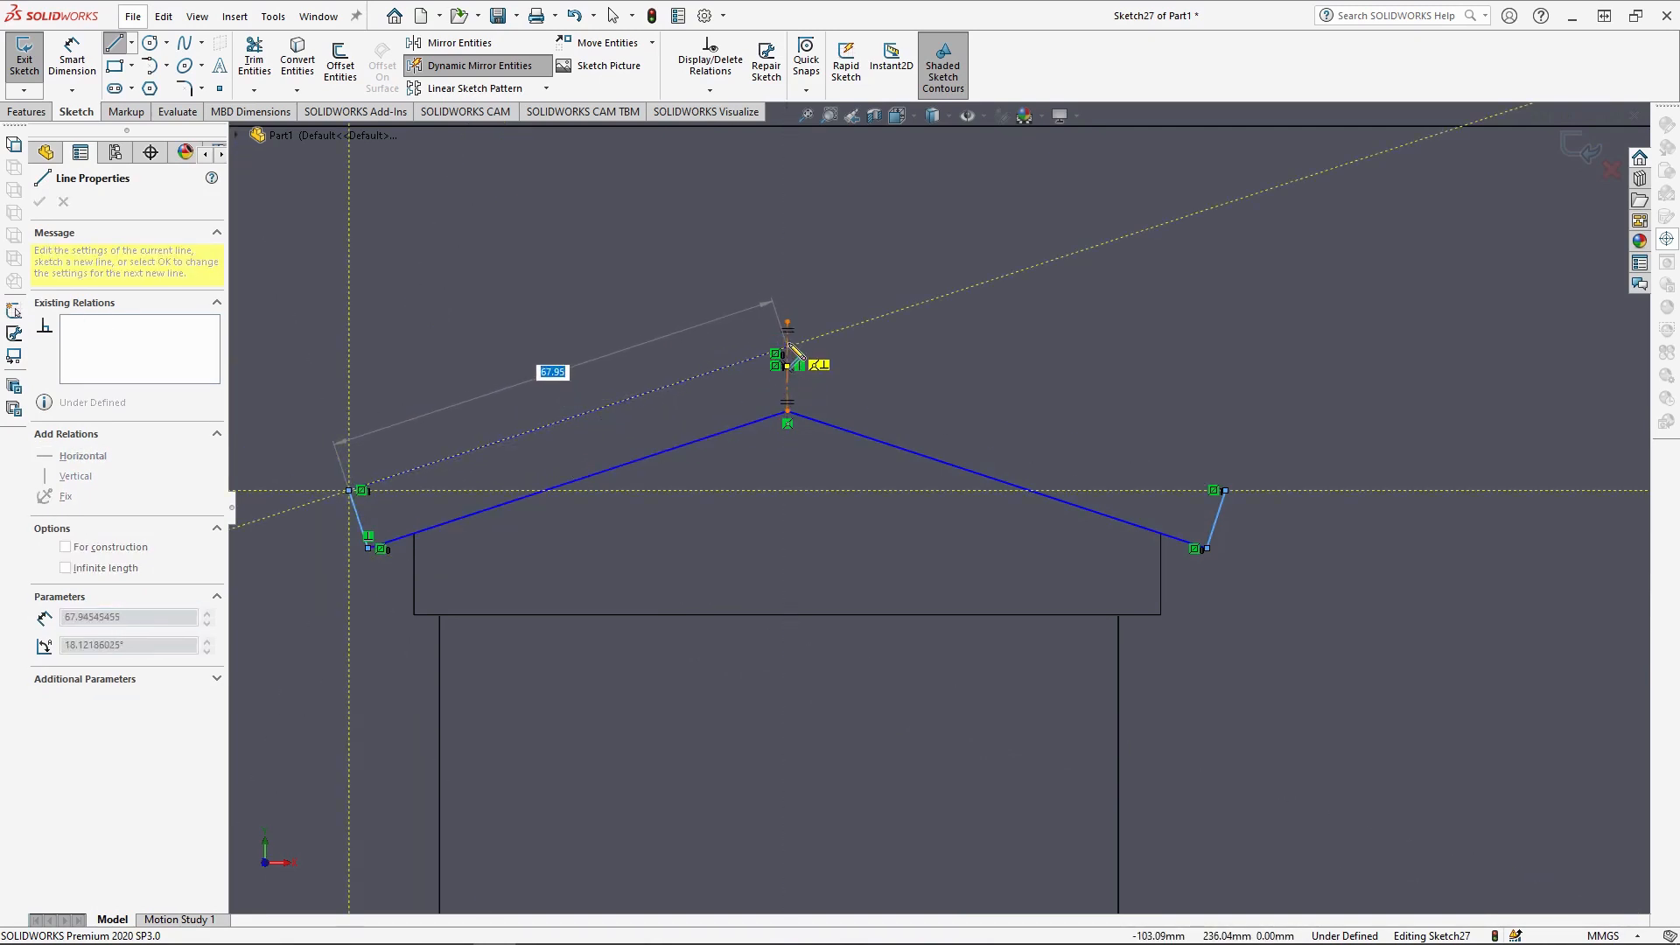
pyautogui.click(787, 345)
pyautogui.press('Escape')
# - Extrude the pediment roof outline 18 mm outward from the front wall
pyautogui.scroll(6, 918, 489)
pyautogui.moveTo(885, 574); pyautogui.dragTo(840, 599, button='middle')
pyautogui.scroll(-2, 850, 518)
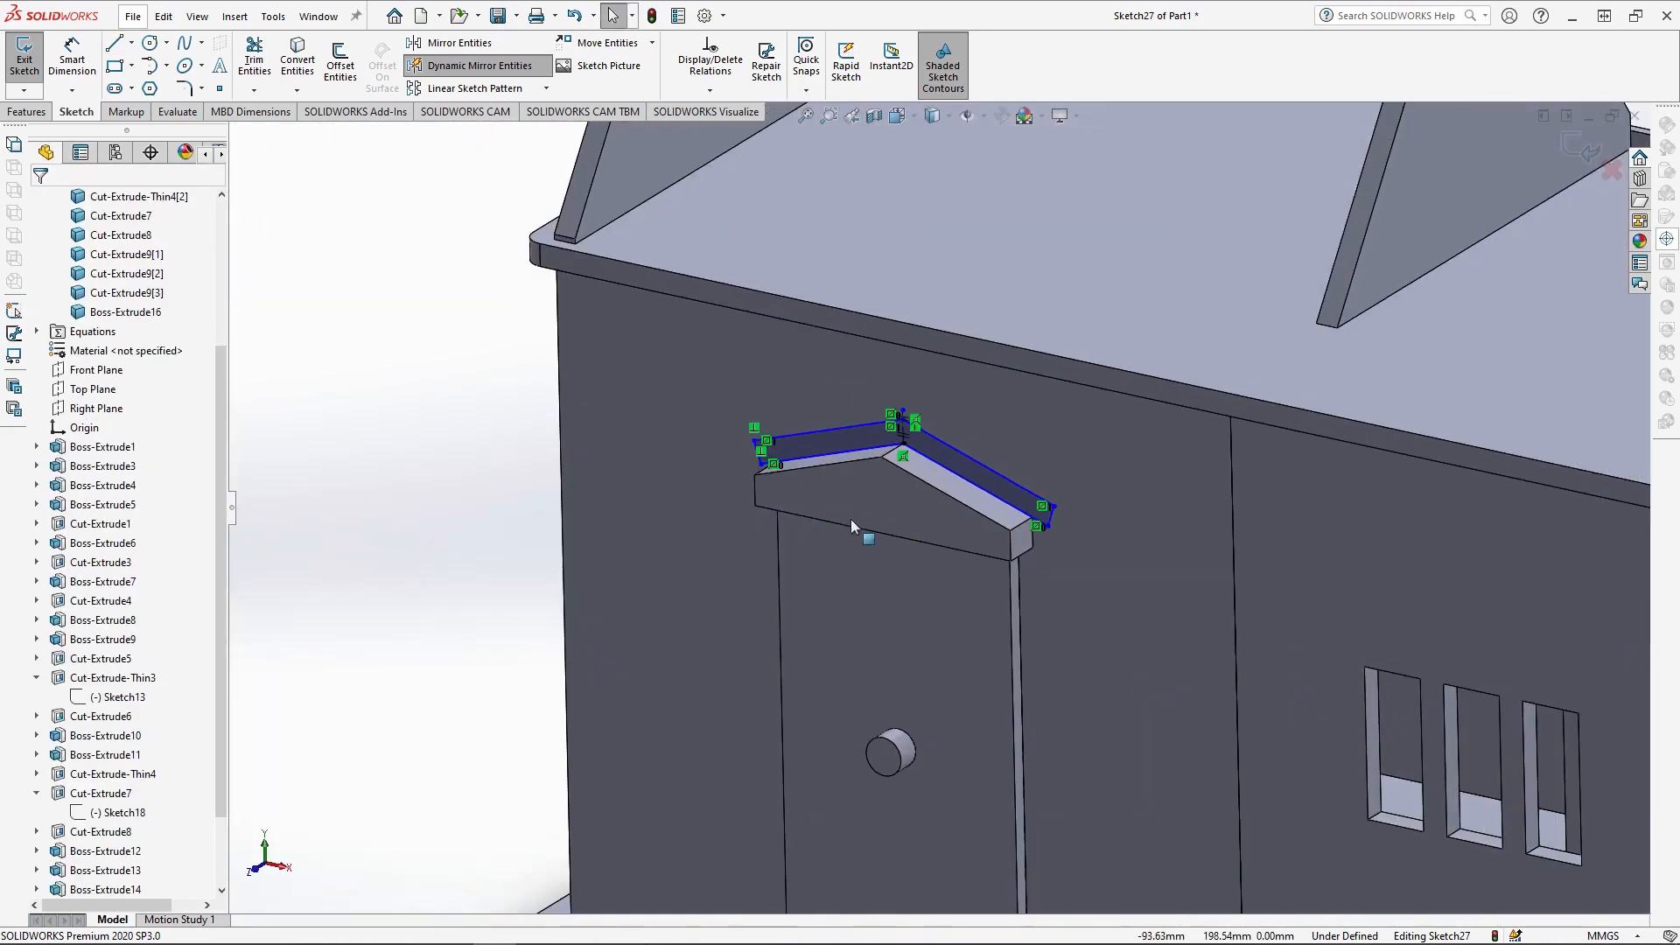
pyautogui.click(26, 111)
pyautogui.click(30, 61)
pyautogui.write('15')
pyautogui.press('Return')
pyautogui.moveTo(933, 563); pyautogui.dragTo(1177, 463, button='middle')
pyautogui.moveTo(65, 370); pyautogui.dragTo(158, 371)
pyautogui.write('18')
pyautogui.press('Return')
pyautogui.hotkey('ctrl', '7')
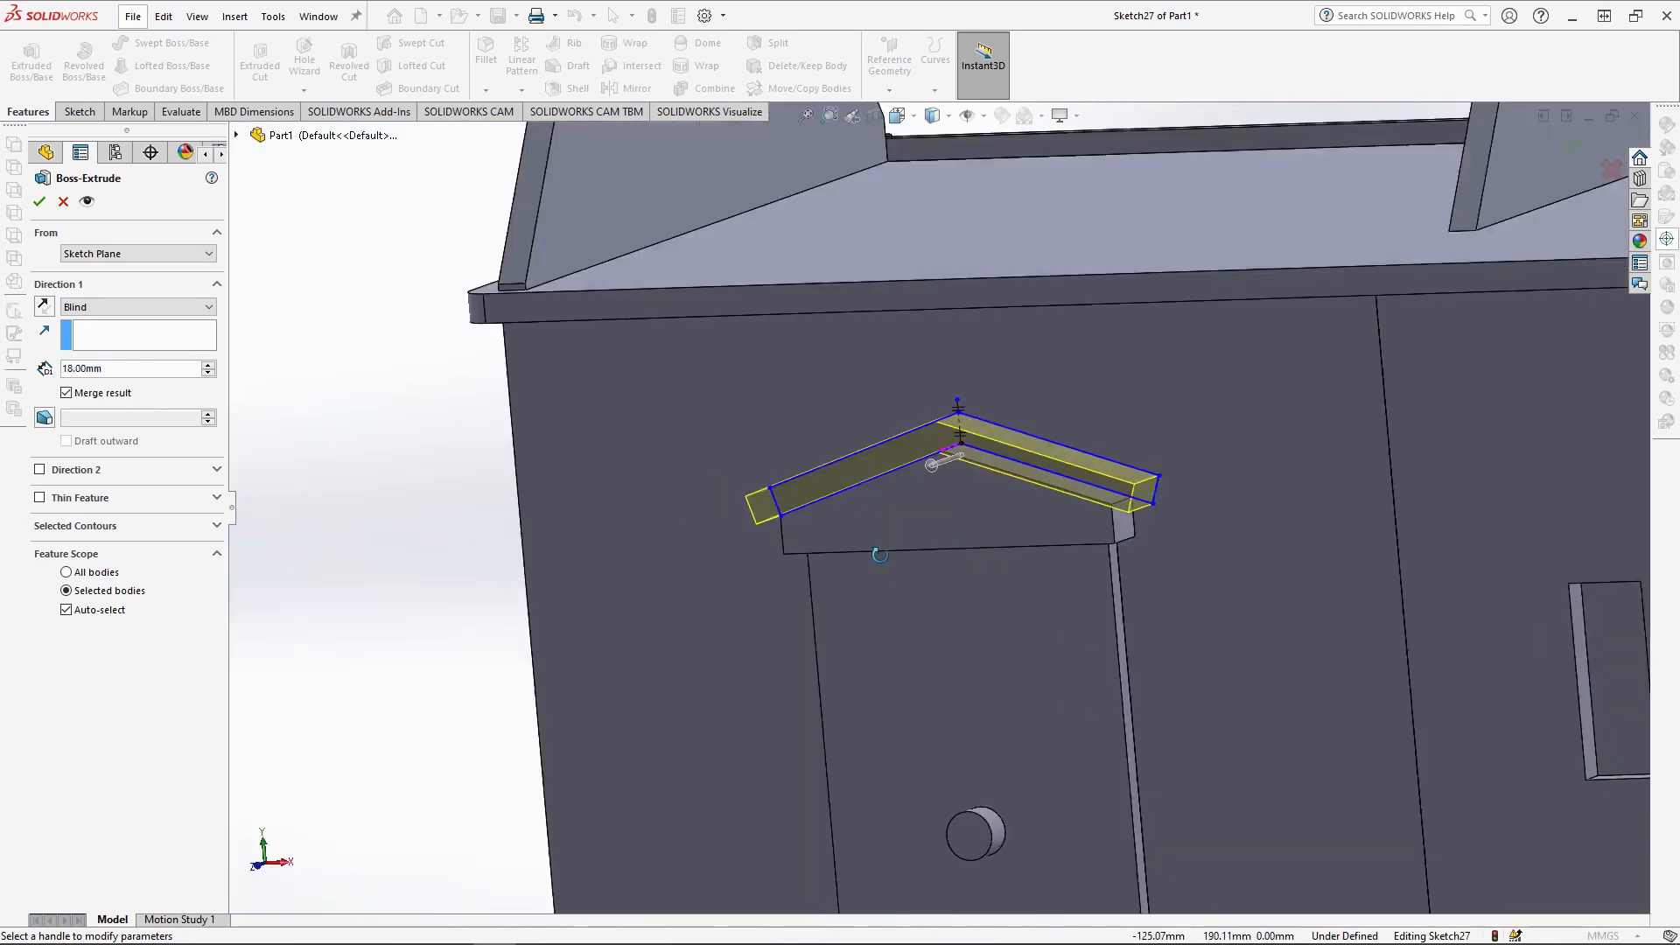
pyautogui.click(39, 202)
# - Start a sketch on the lower sloping front edge face of the left gable and view it straight on
pyautogui.scroll(5, 547, 529)
pyautogui.moveTo(982, 600)
pyautogui.mouseDown(button='middle')
pyautogui.moveTo(1004, 596)
pyautogui.moveTo(989, 597)
pyautogui.mouseUp(button='middle')
pyautogui.scroll(2, 1231, 437)
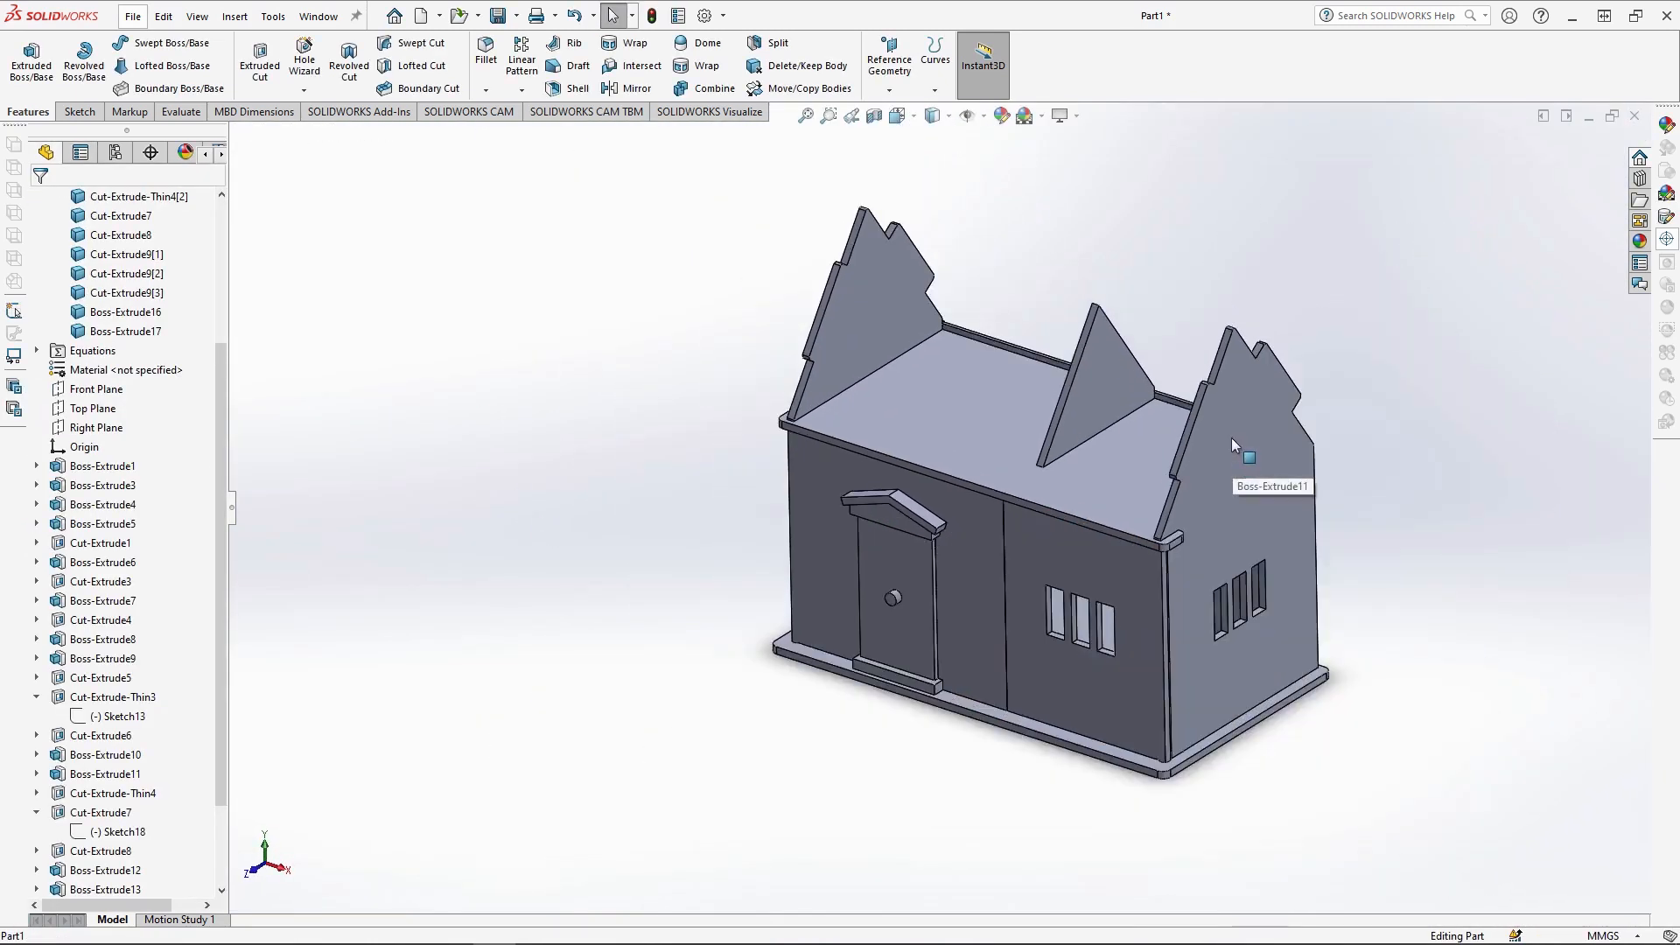
pyautogui.scroll(-2, 1242, 436)
pyautogui.click(569, 371)
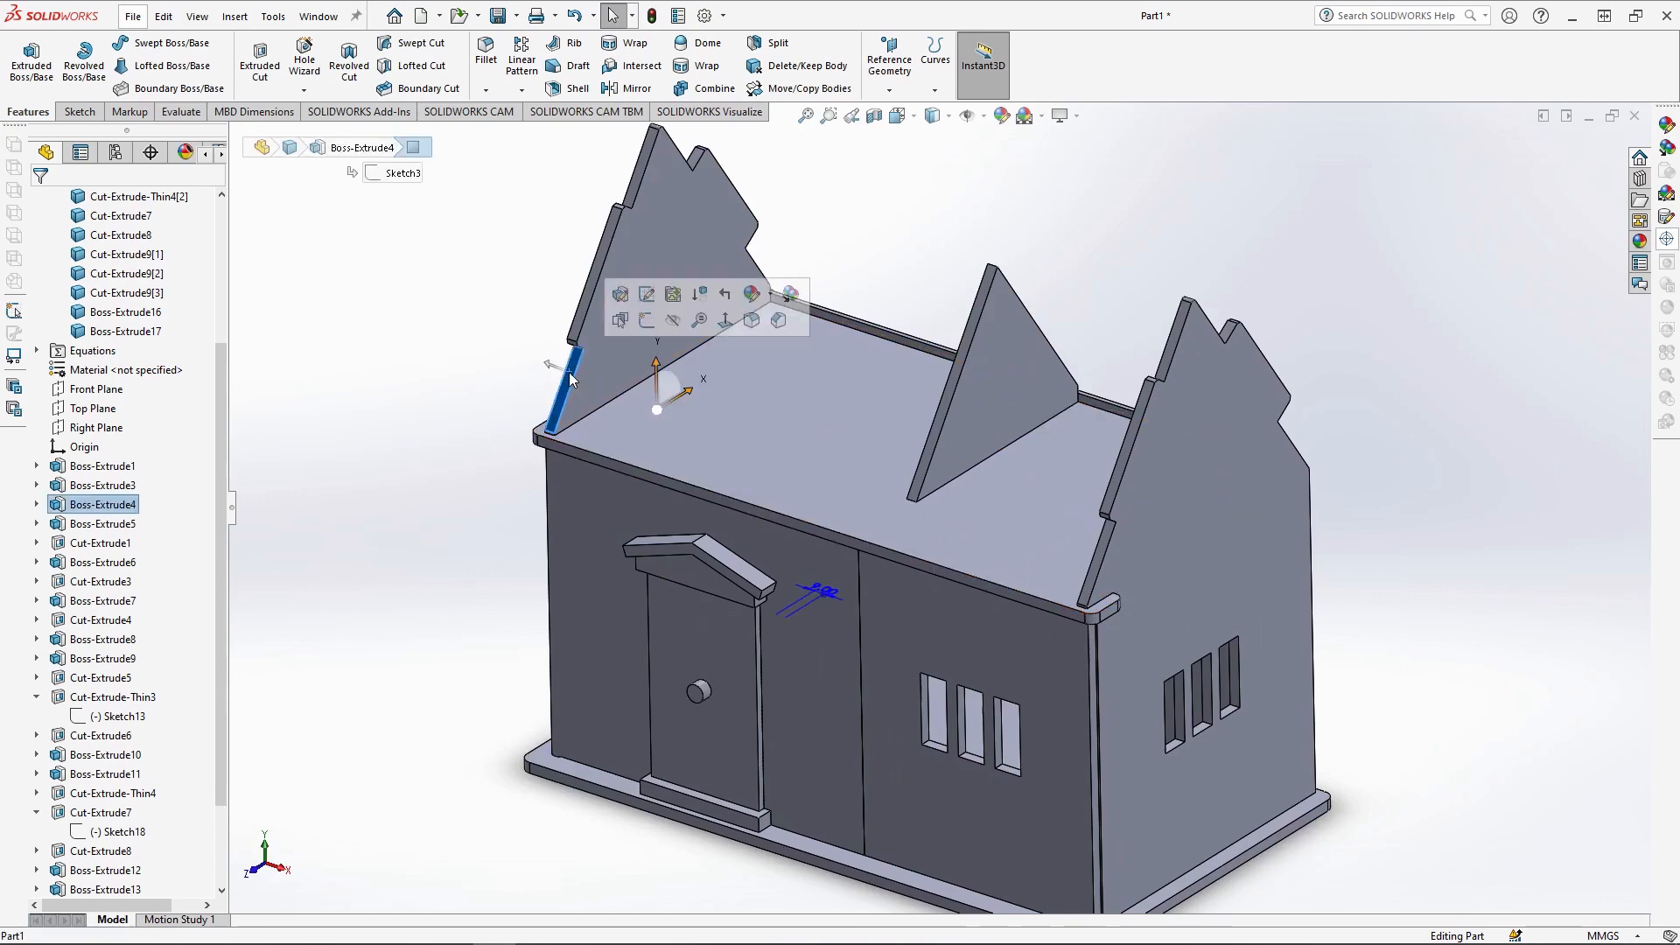
pyautogui.click(648, 320)
pyautogui.click(900, 116)
pyautogui.click(995, 213)
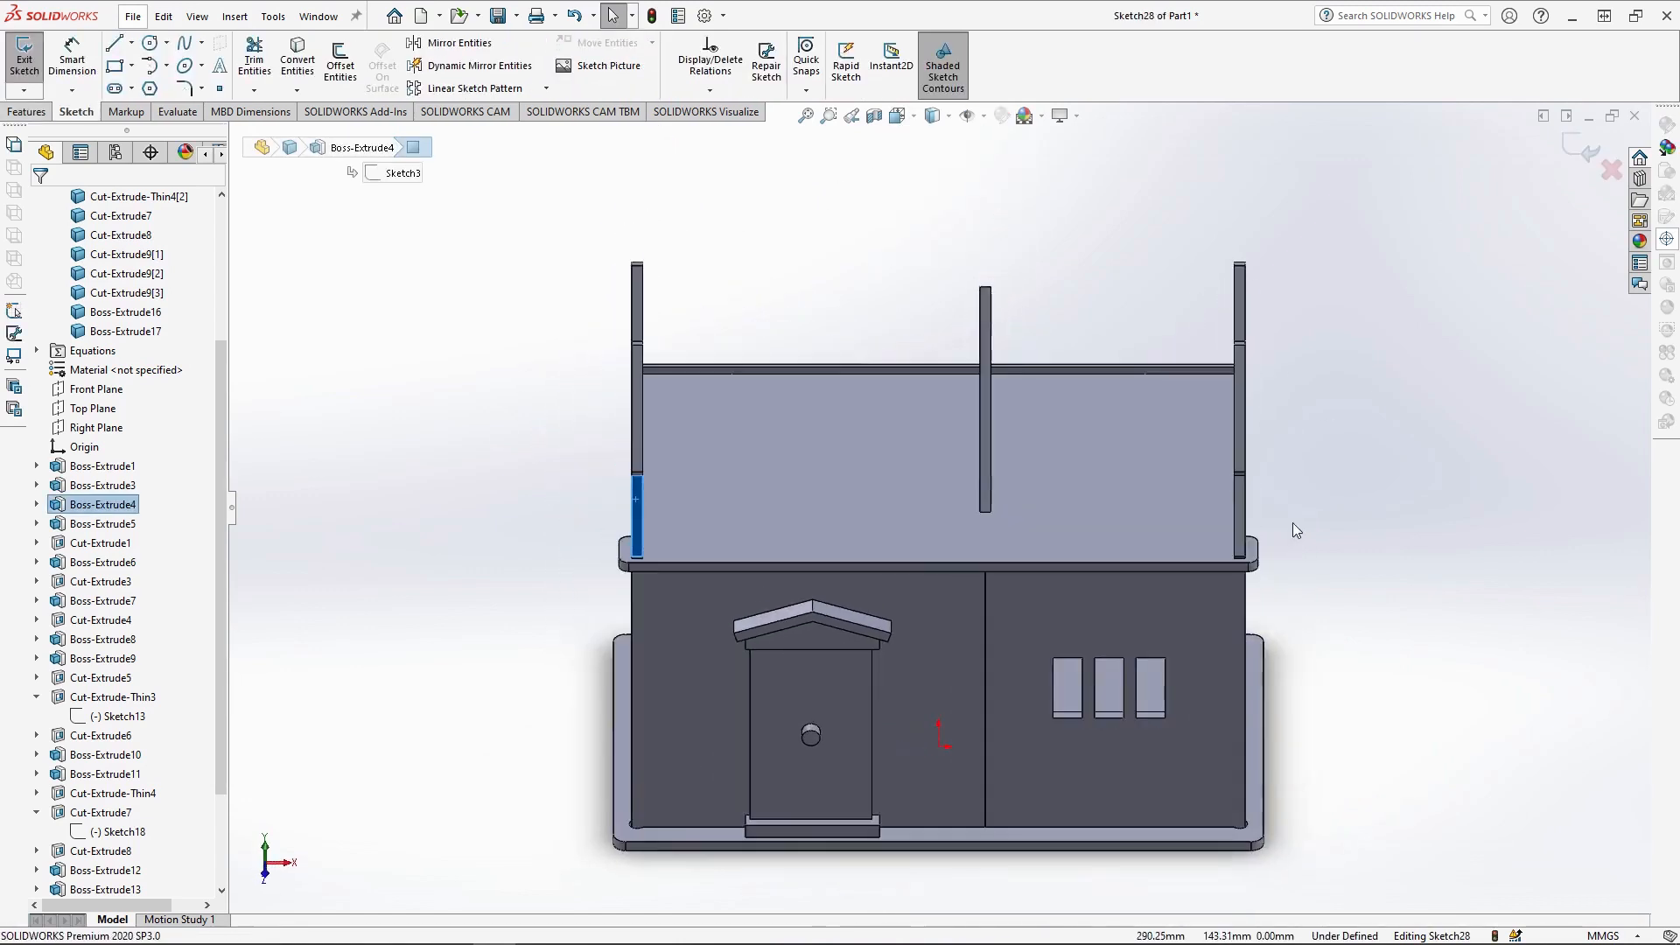
# - Draw a horizontal centerline from the left gable's lower outer corner to the right gable's lower outer corner
pyautogui.scroll(-1, 1211, 537)
pyautogui.scroll(-1, 327, 296)
pyautogui.click(131, 43)
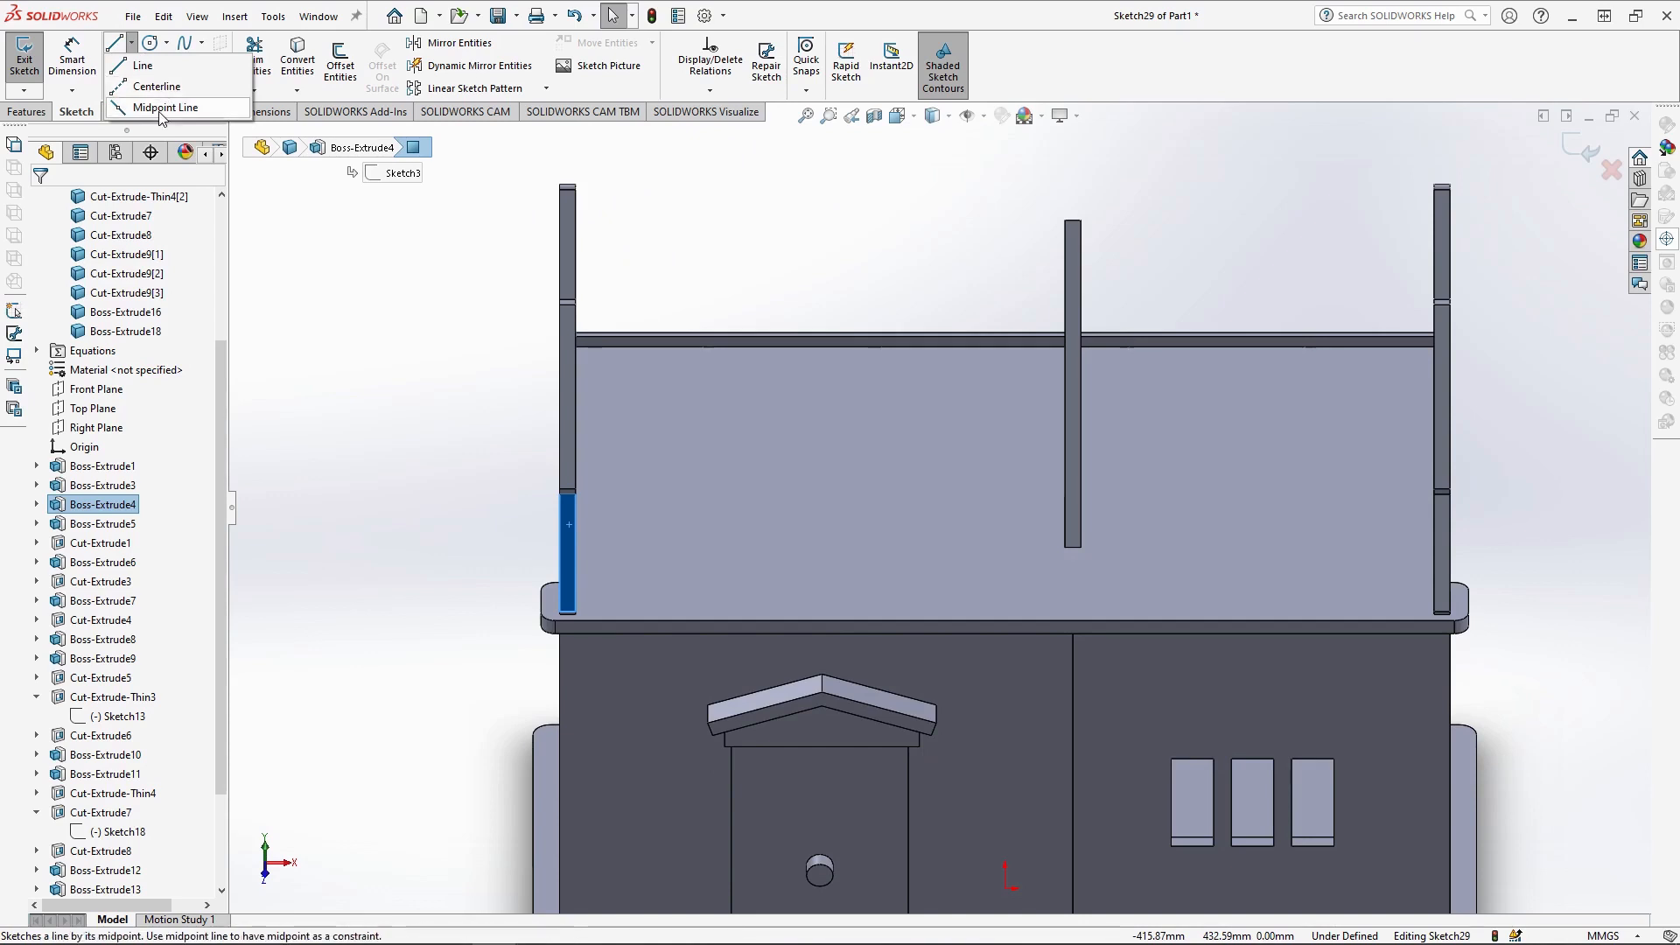
pyautogui.click(157, 86)
pyautogui.scroll(-2, 469, 595)
pyautogui.click(449, 596)
pyautogui.scroll(1, 788, 560)
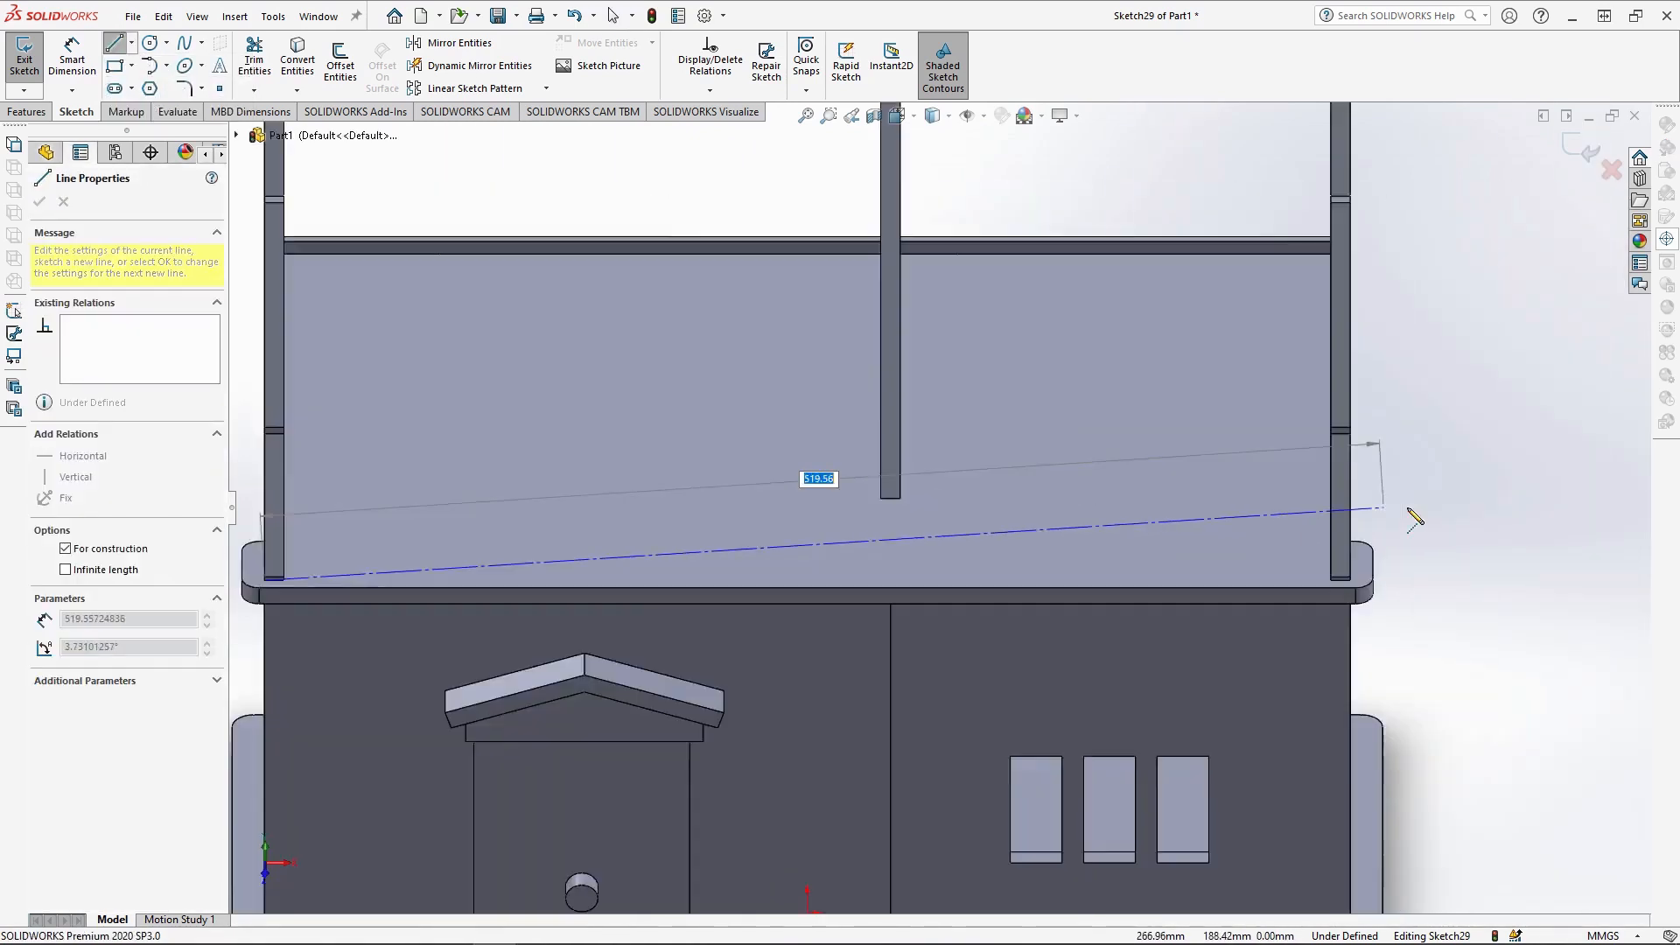
pyautogui.scroll(-1, 1330, 584)
pyautogui.click(1315, 606)
pyautogui.press('Escape')
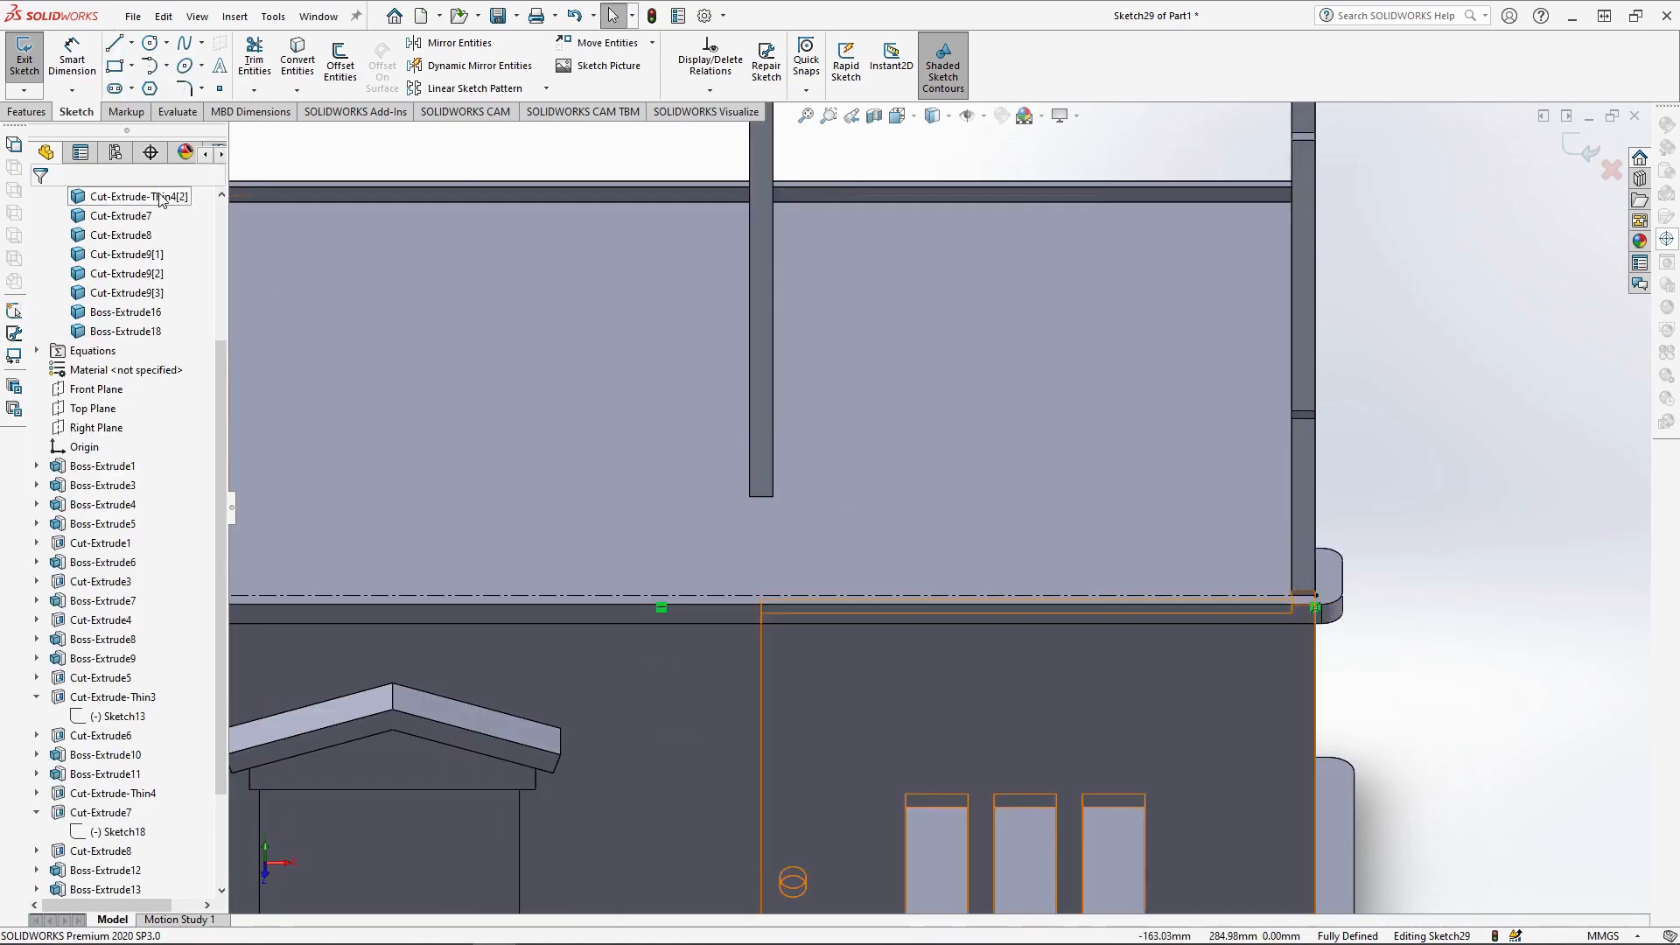
# - Draw a horizontal midpoint line centred on the centerline's midpoint, extending 275 mm to each side, as the roof panel's lower edge
pyautogui.click(131, 44)
pyautogui.click(149, 107)
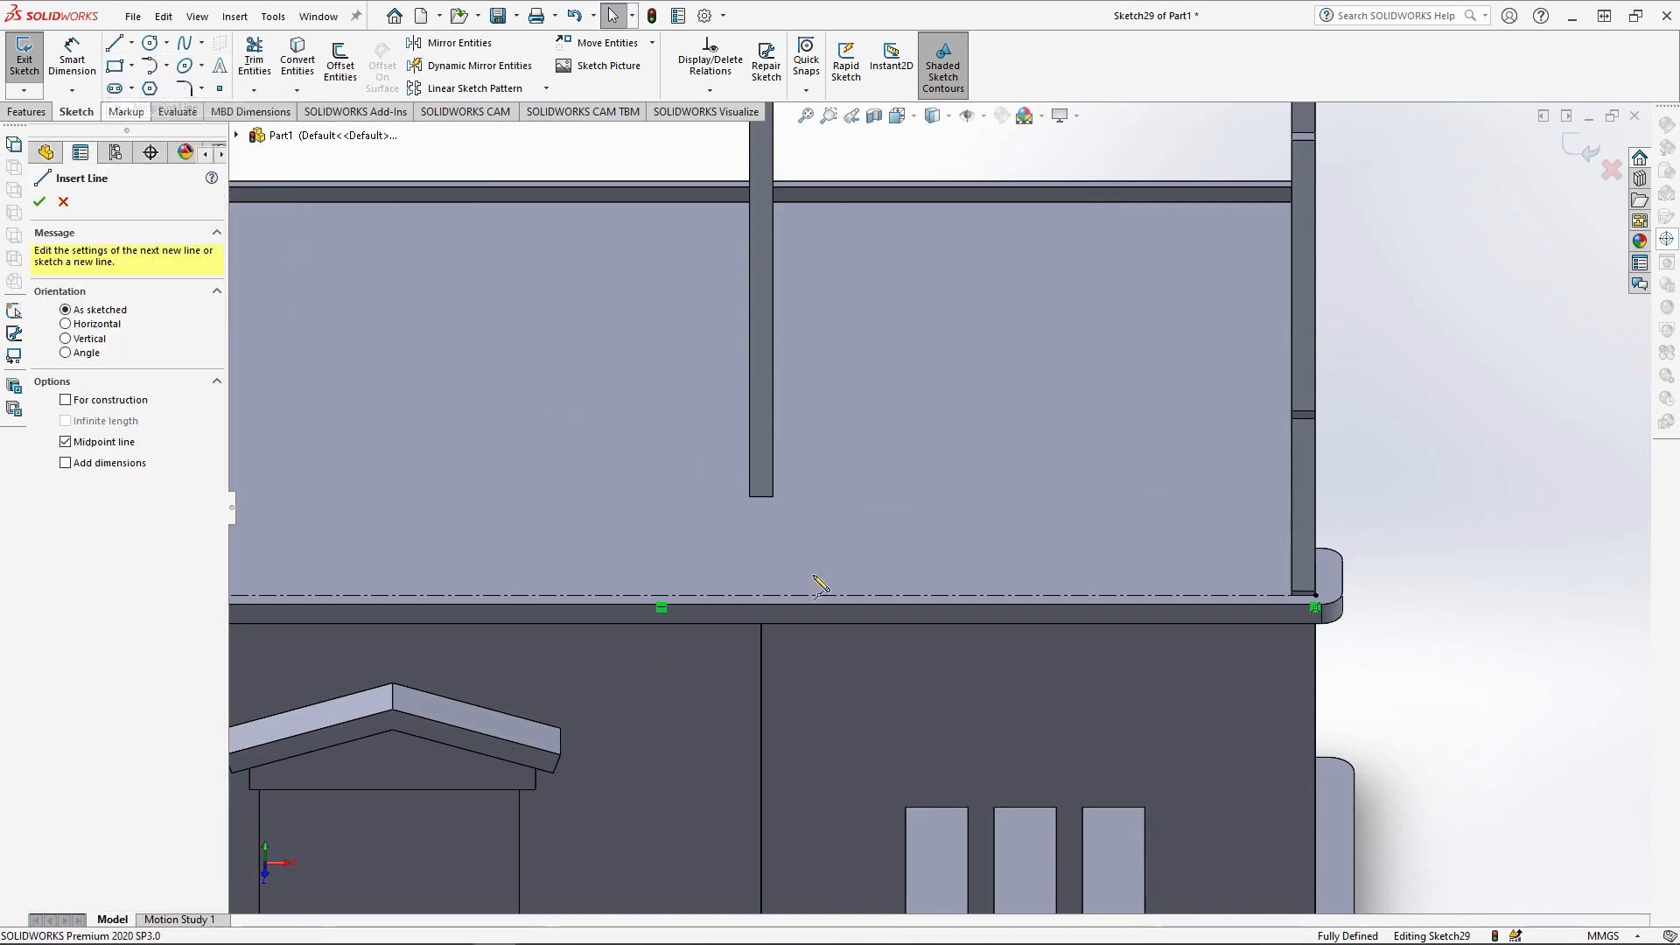
pyautogui.scroll(1, 930, 503)
pyautogui.click(744, 569)
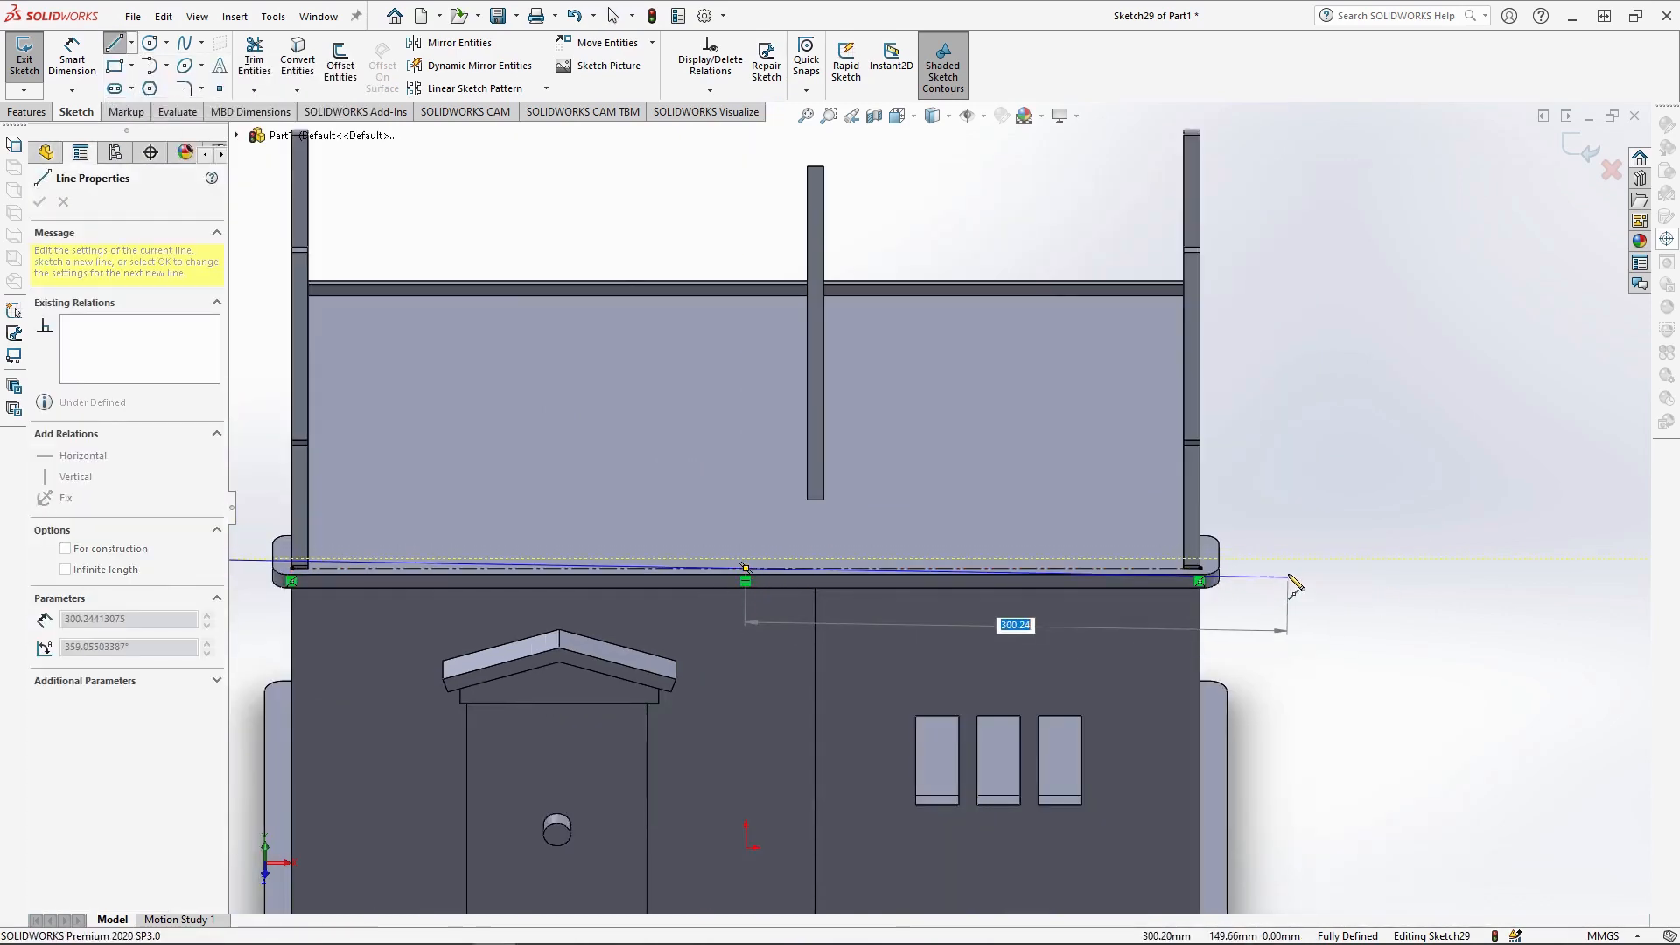
pyautogui.write('275')
pyautogui.press('Return')
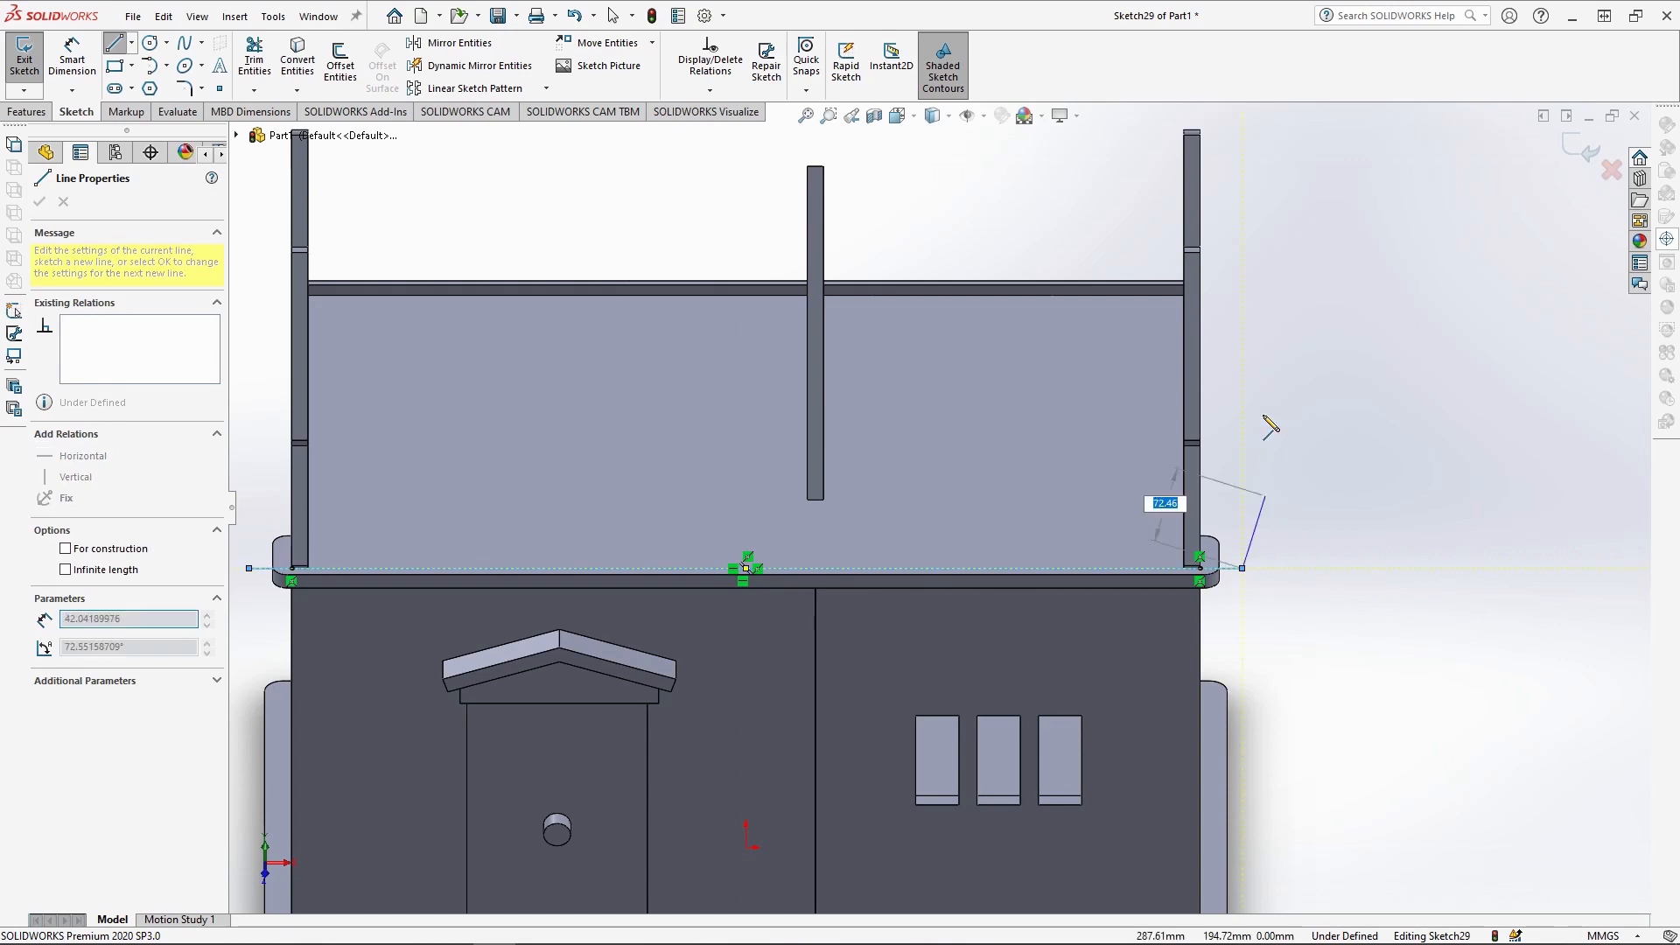
# - Close the roof panel outline with a 244 mm vertical side, a horizontal ridge line and a matching opposite side
pyautogui.write('245')
pyautogui.press('Return')
pyautogui.scroll(4, 1138, 263)
pyautogui.scroll(-1, 605, 350)
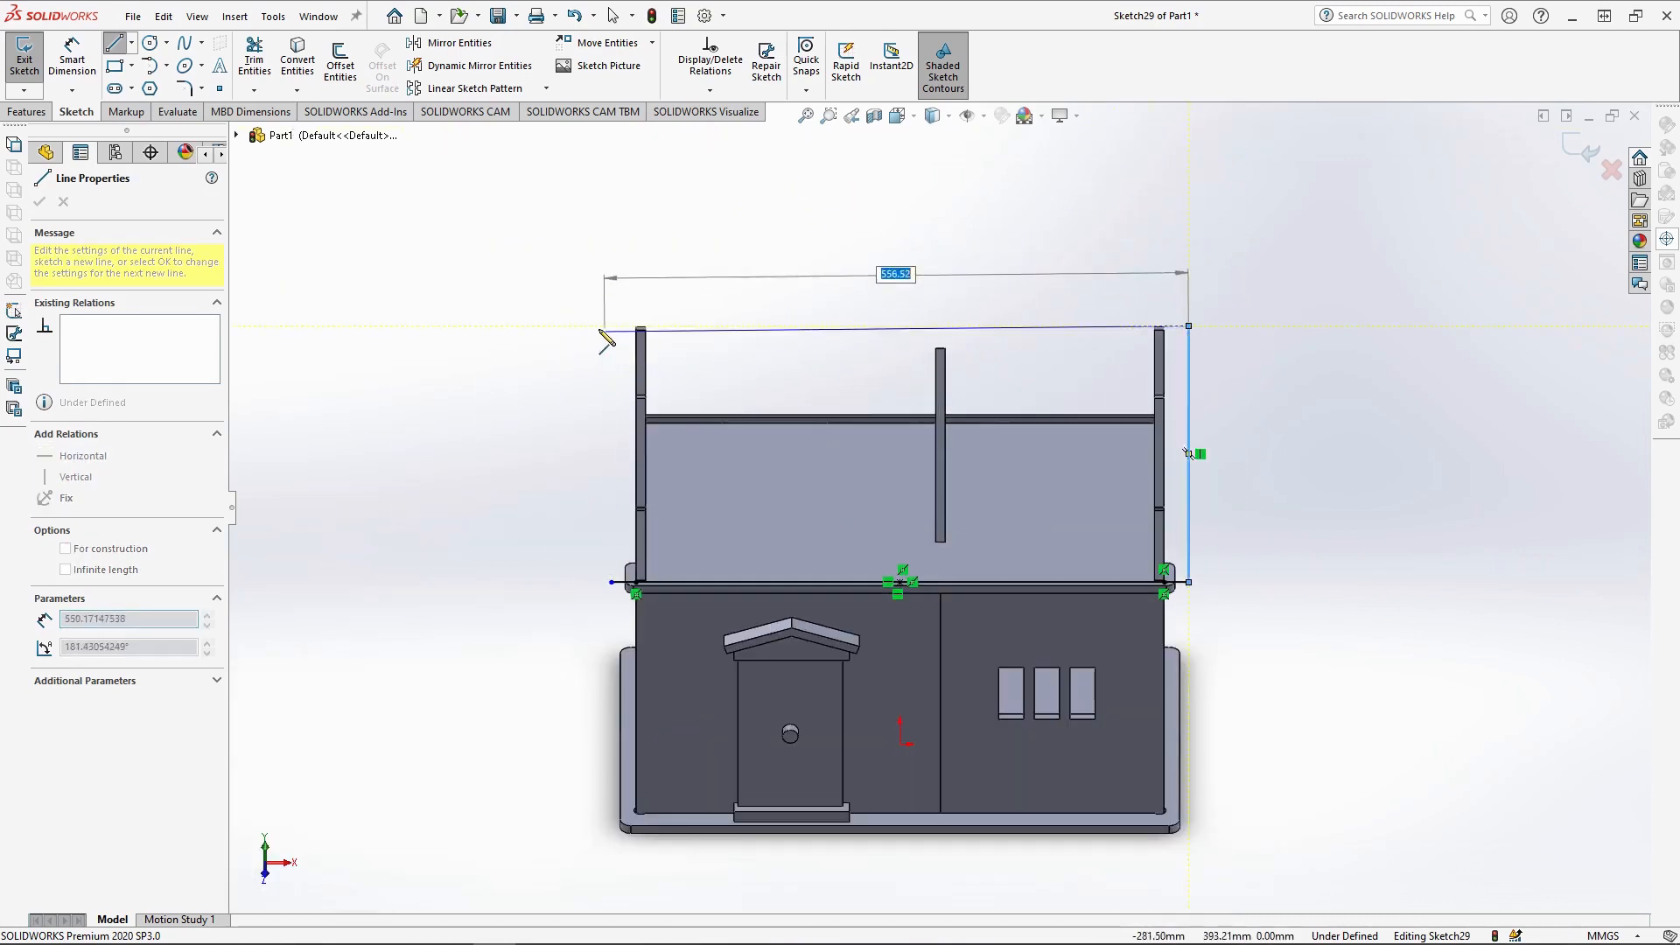
pyautogui.click(610, 327)
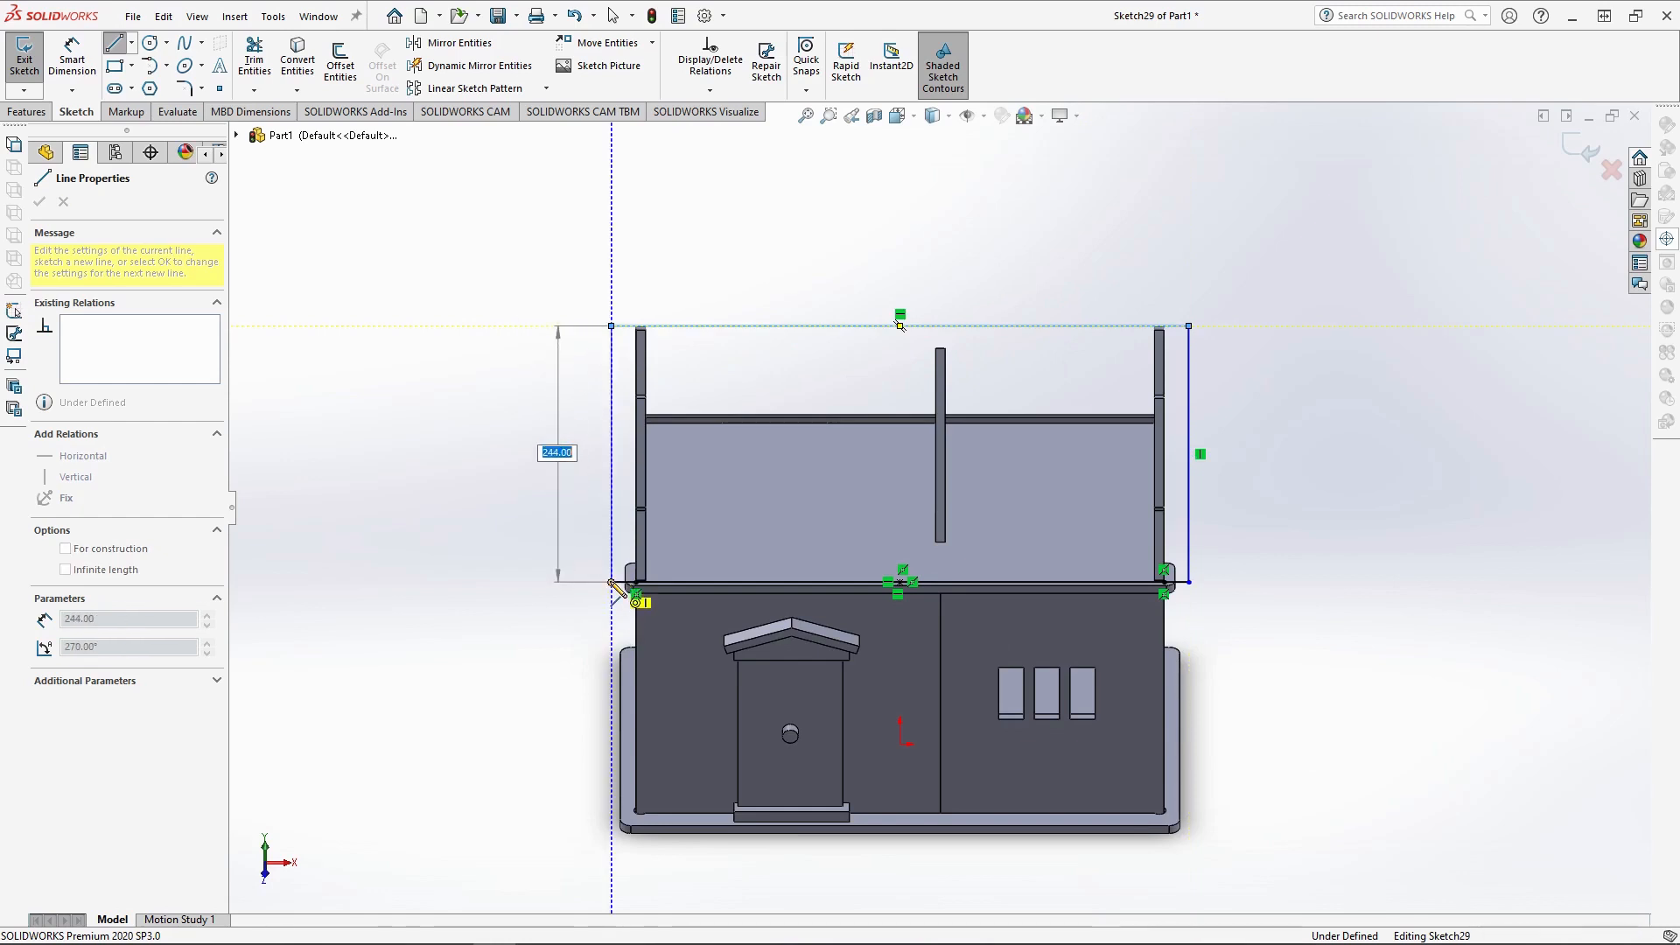
pyautogui.click(612, 582)
pyautogui.click(40, 201)
# - Chamfer all four corners of the roof panel outline with an equal distance of 22 mm
pyautogui.click(201, 89)
pyautogui.click(215, 130)
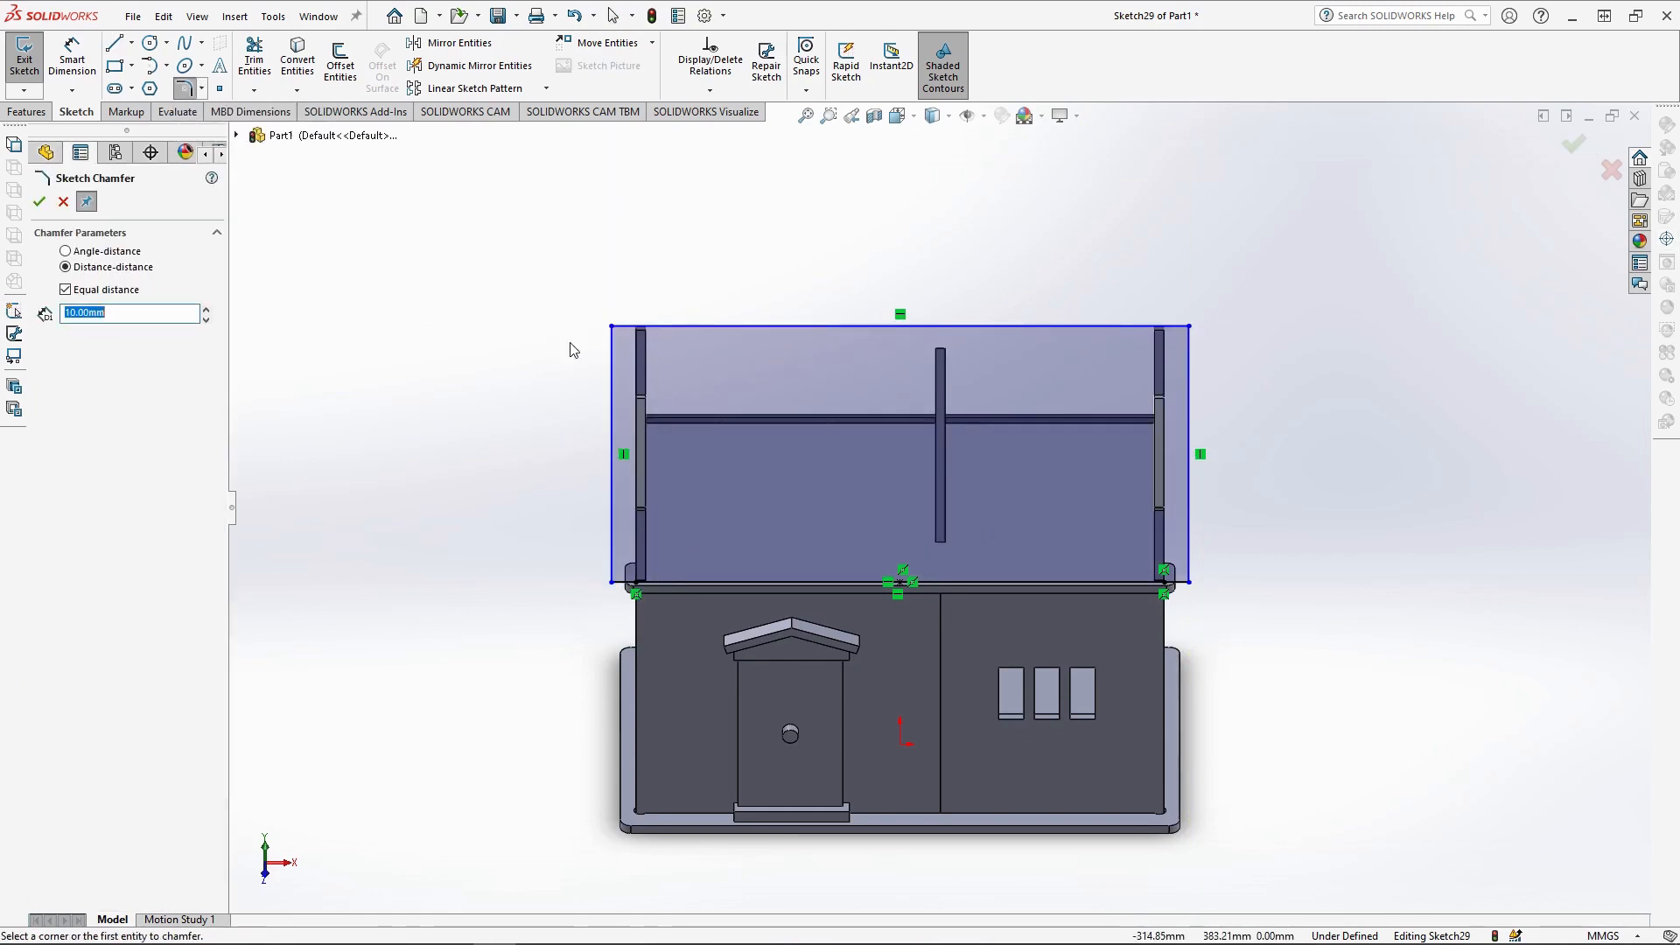
pyautogui.click(610, 325)
pyautogui.click(611, 581)
pyautogui.scroll(-3, 1168, 574)
pyautogui.scroll(-1, 1190, 568)
pyautogui.click(1211, 596)
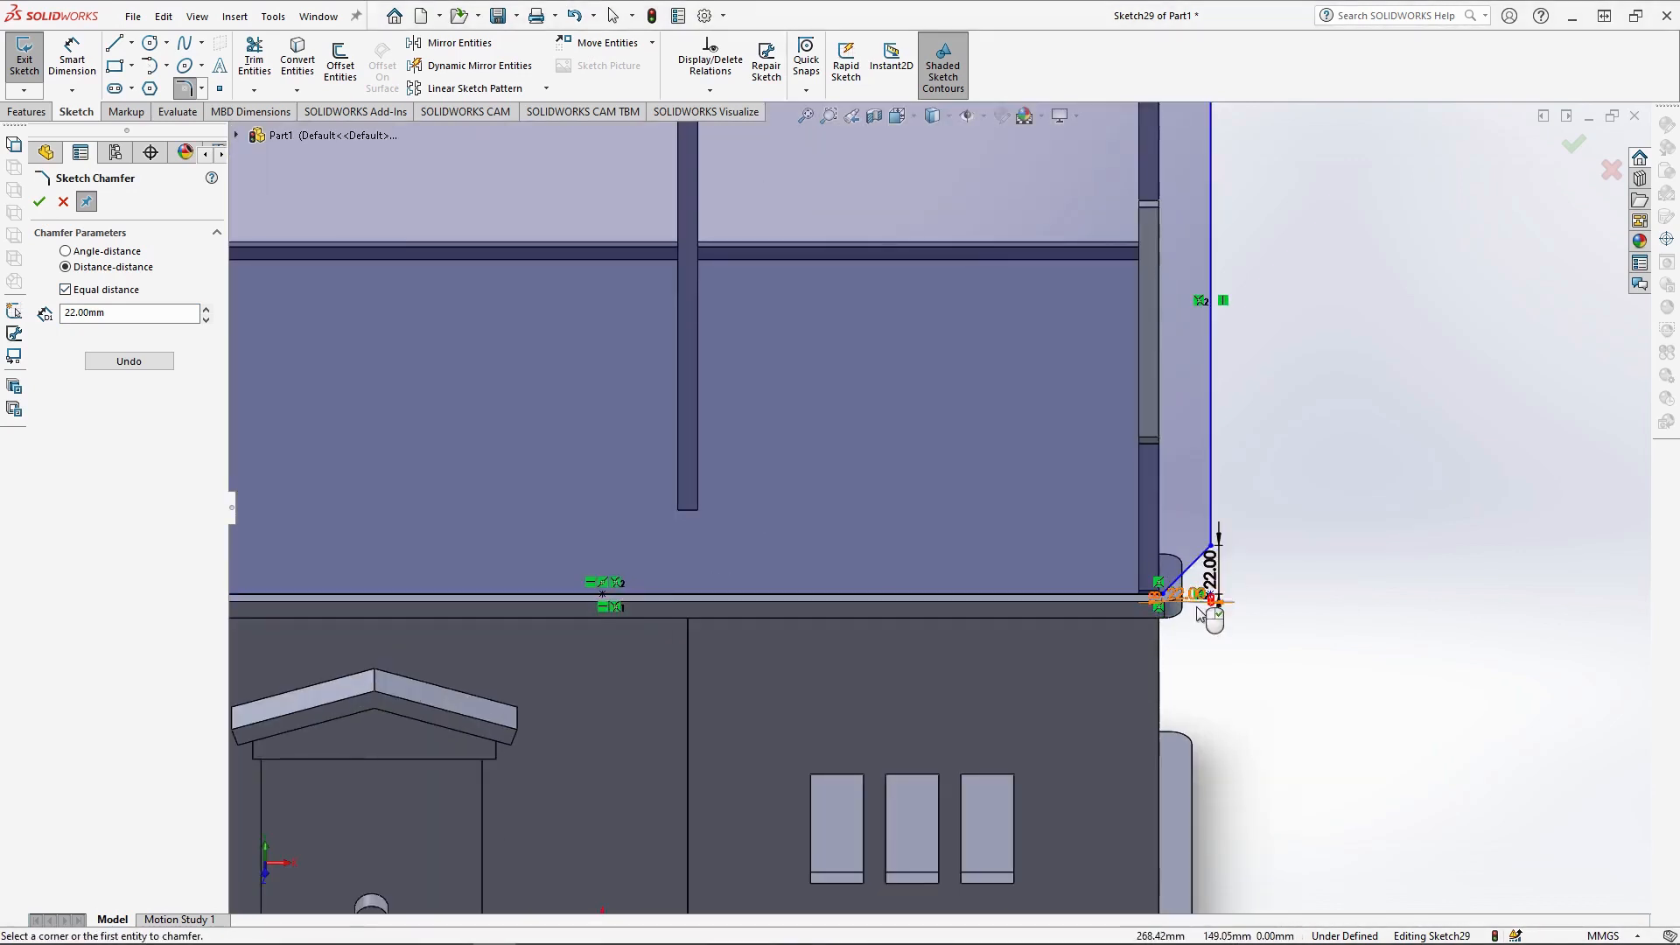
pyautogui.scroll(2, 1211, 598)
pyautogui.click(1010, 411)
pyautogui.scroll(1, 1012, 437)
pyautogui.click(40, 201)
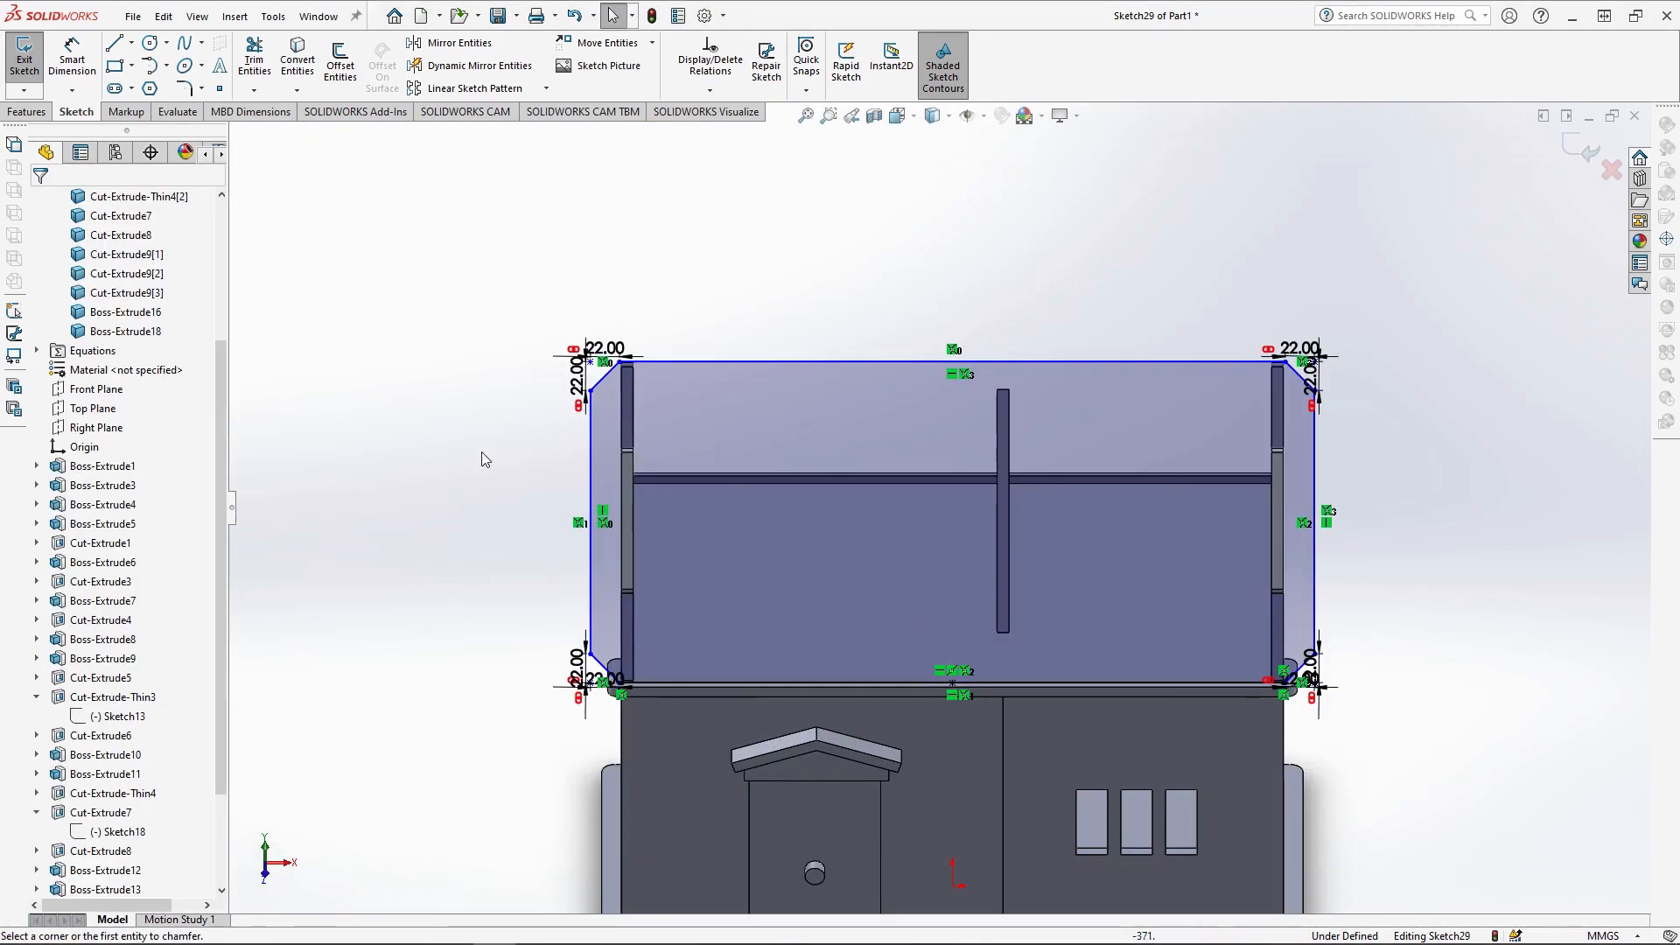
# - Draw corner rectangles tracing the raised tabs on the left and right gables, 9 by 110 mm on the left
pyautogui.click(115, 66)
pyautogui.scroll(-3, 697, 548)
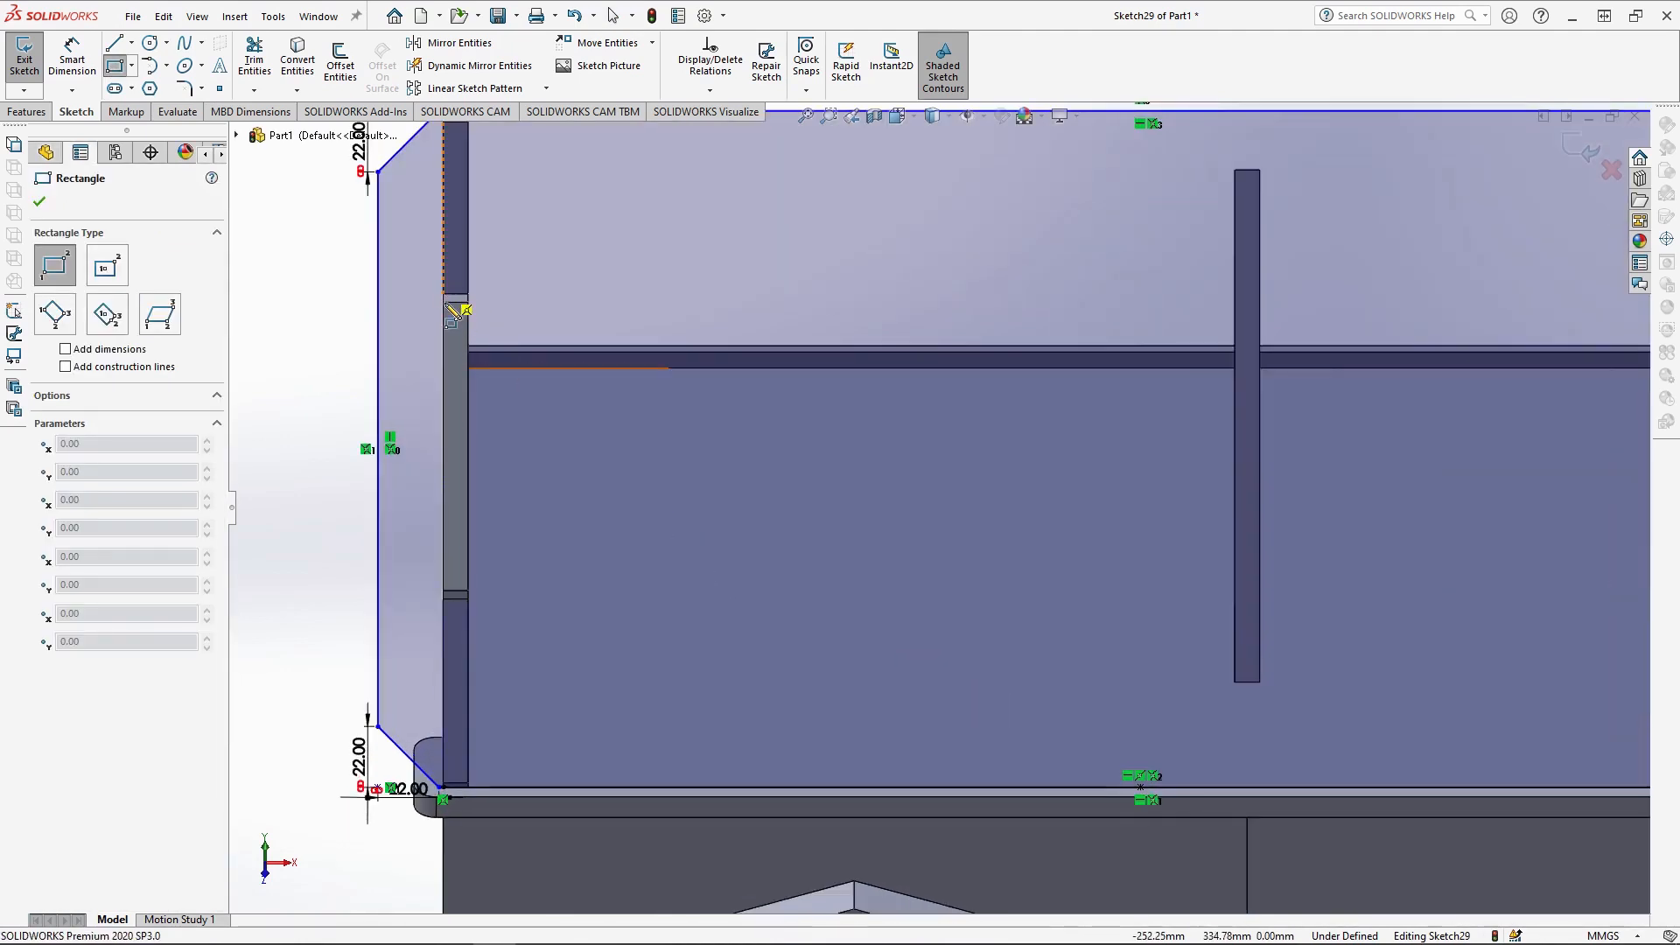
pyautogui.click(444, 294)
pyautogui.click(468, 599)
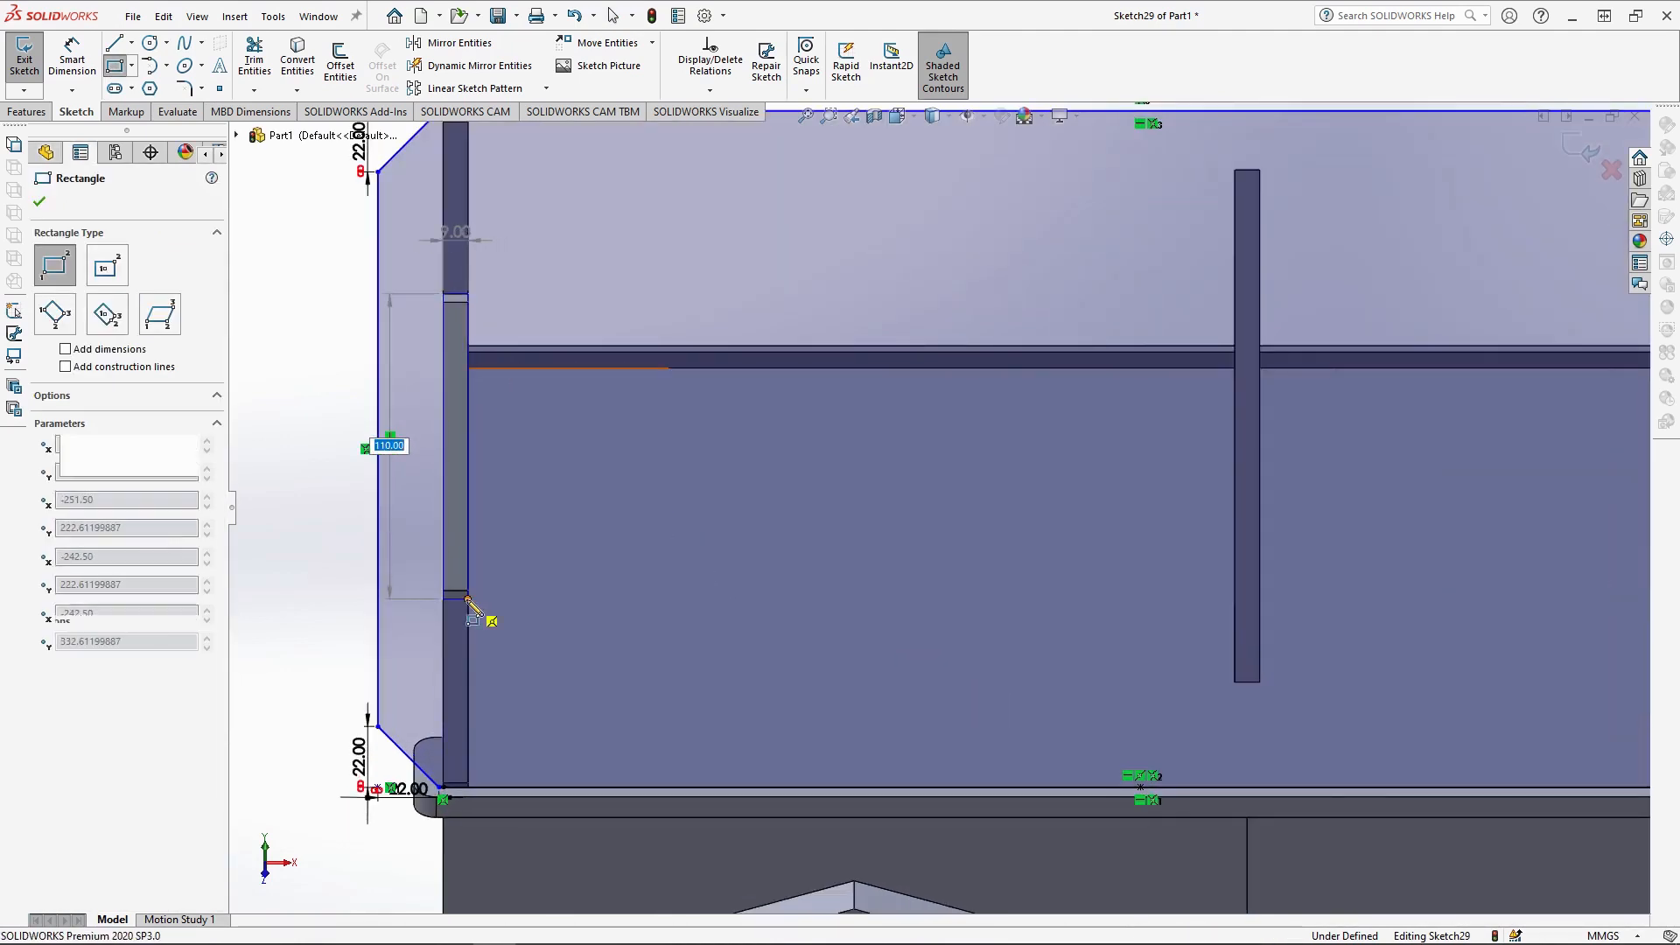
pyautogui.scroll(3, 385, 535)
pyautogui.scroll(3, 1362, 494)
pyautogui.click(1002, 306)
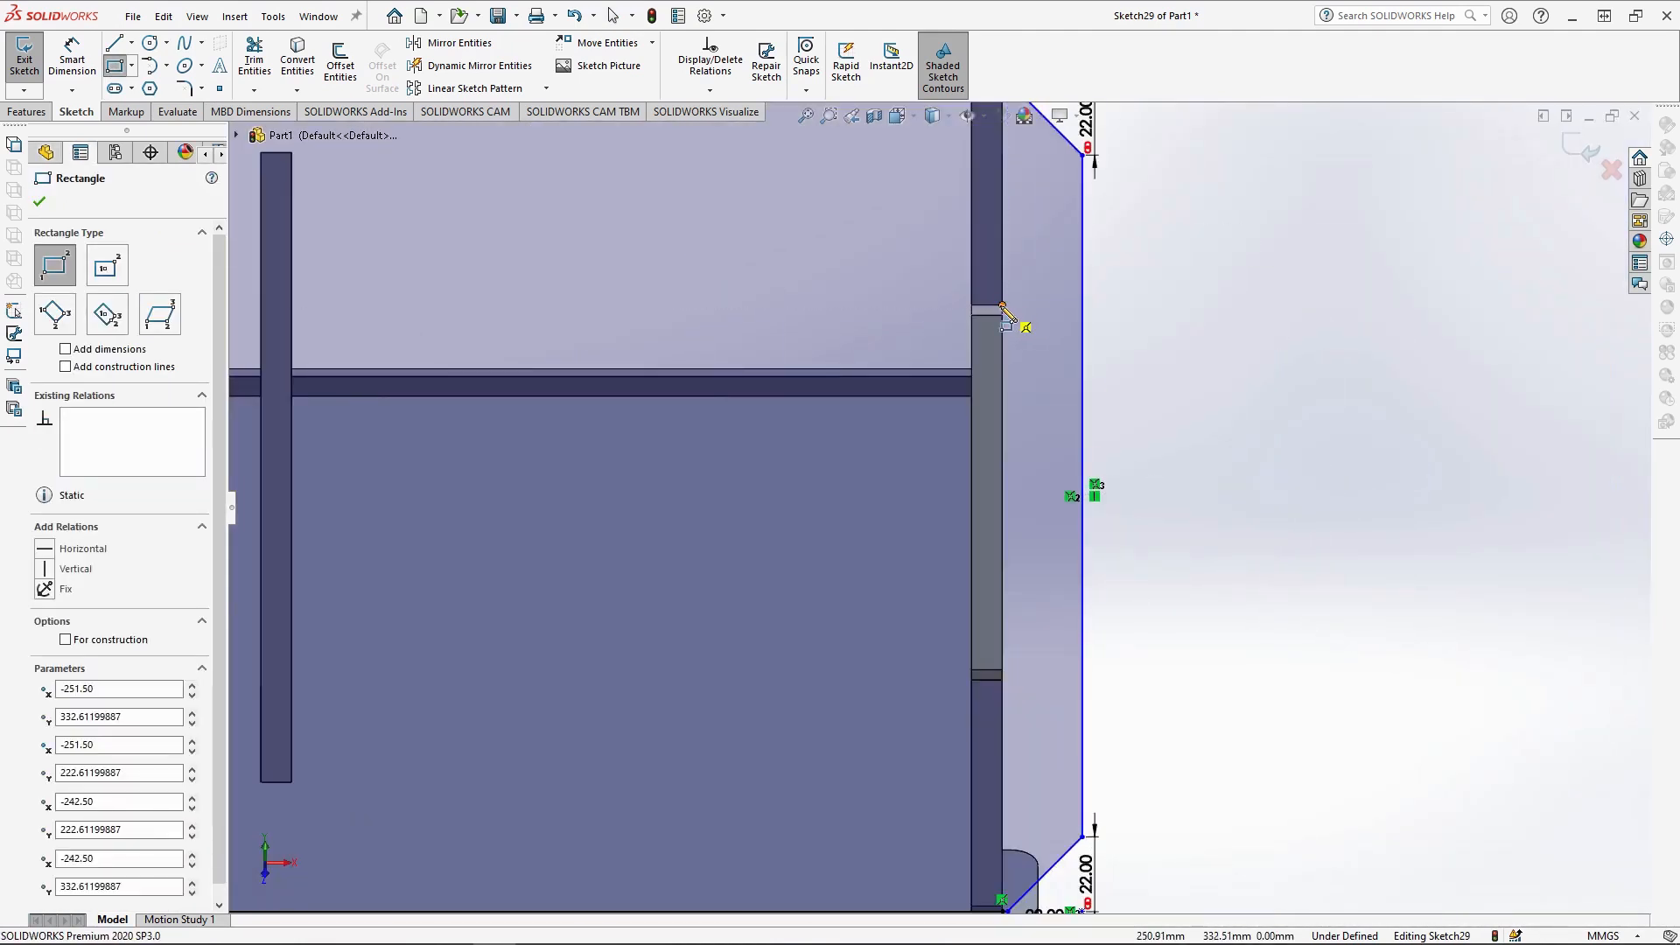
pyautogui.click(974, 682)
# - Extrude the slotted roof panel sketch 9 mm as a separate body without merging
pyautogui.scroll(3, 974, 681)
pyautogui.moveTo(973, 682); pyautogui.dragTo(689, 488, button='middle')
pyautogui.click(27, 111)
pyautogui.click(31, 61)
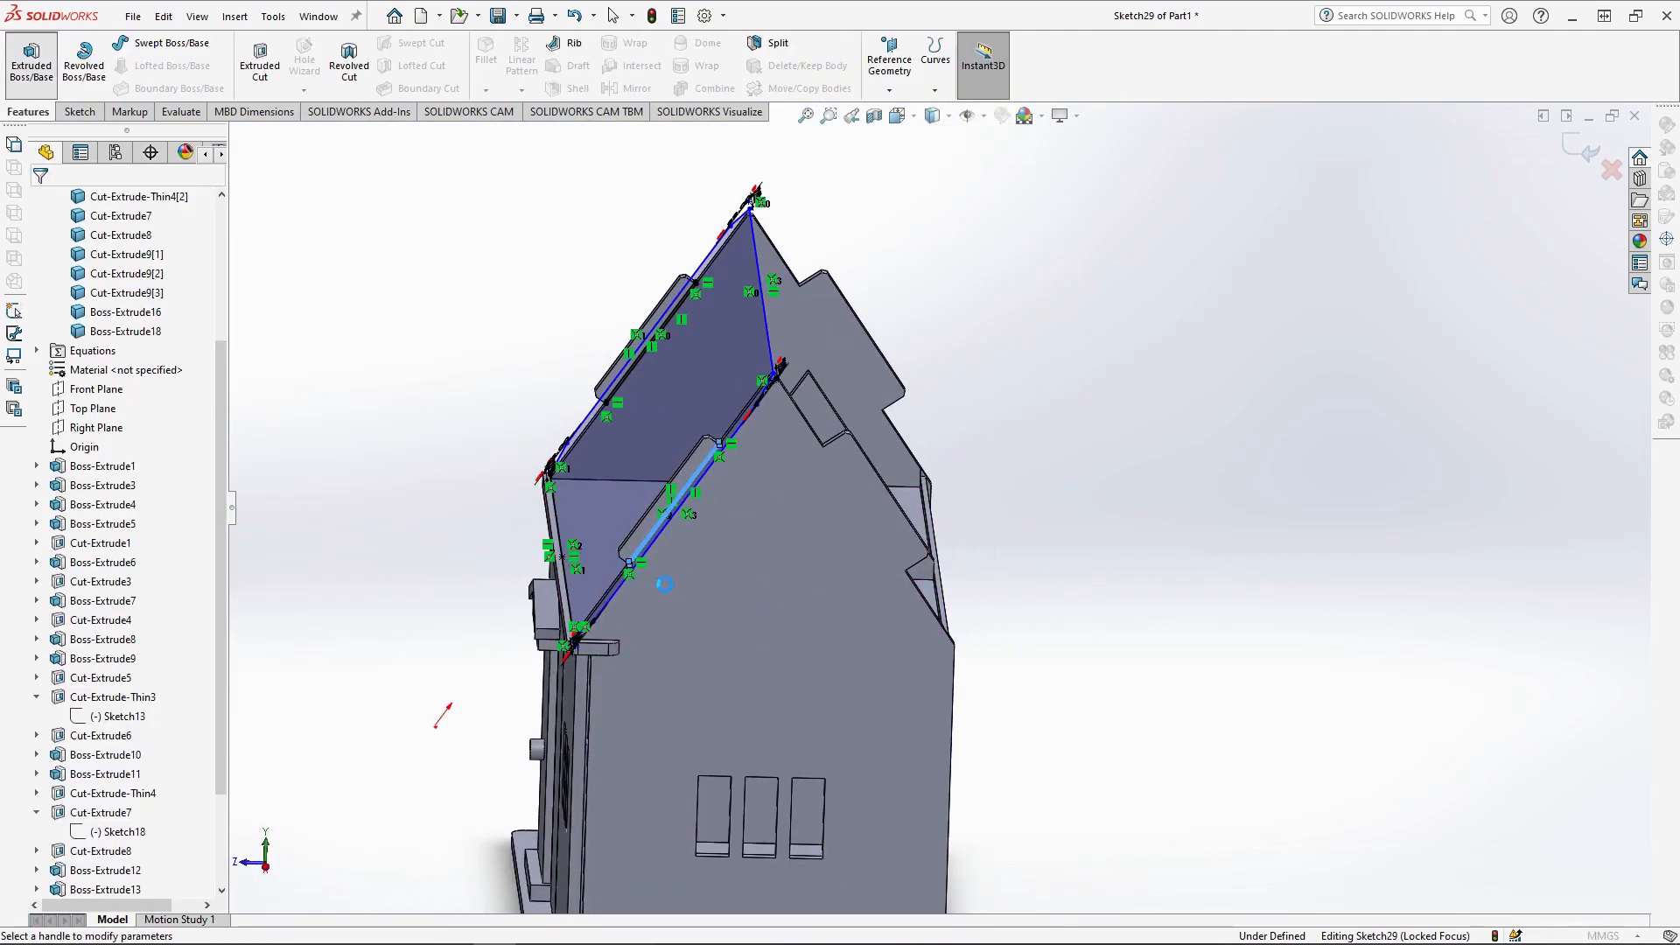
pyautogui.write('9')
pyautogui.press('Return')
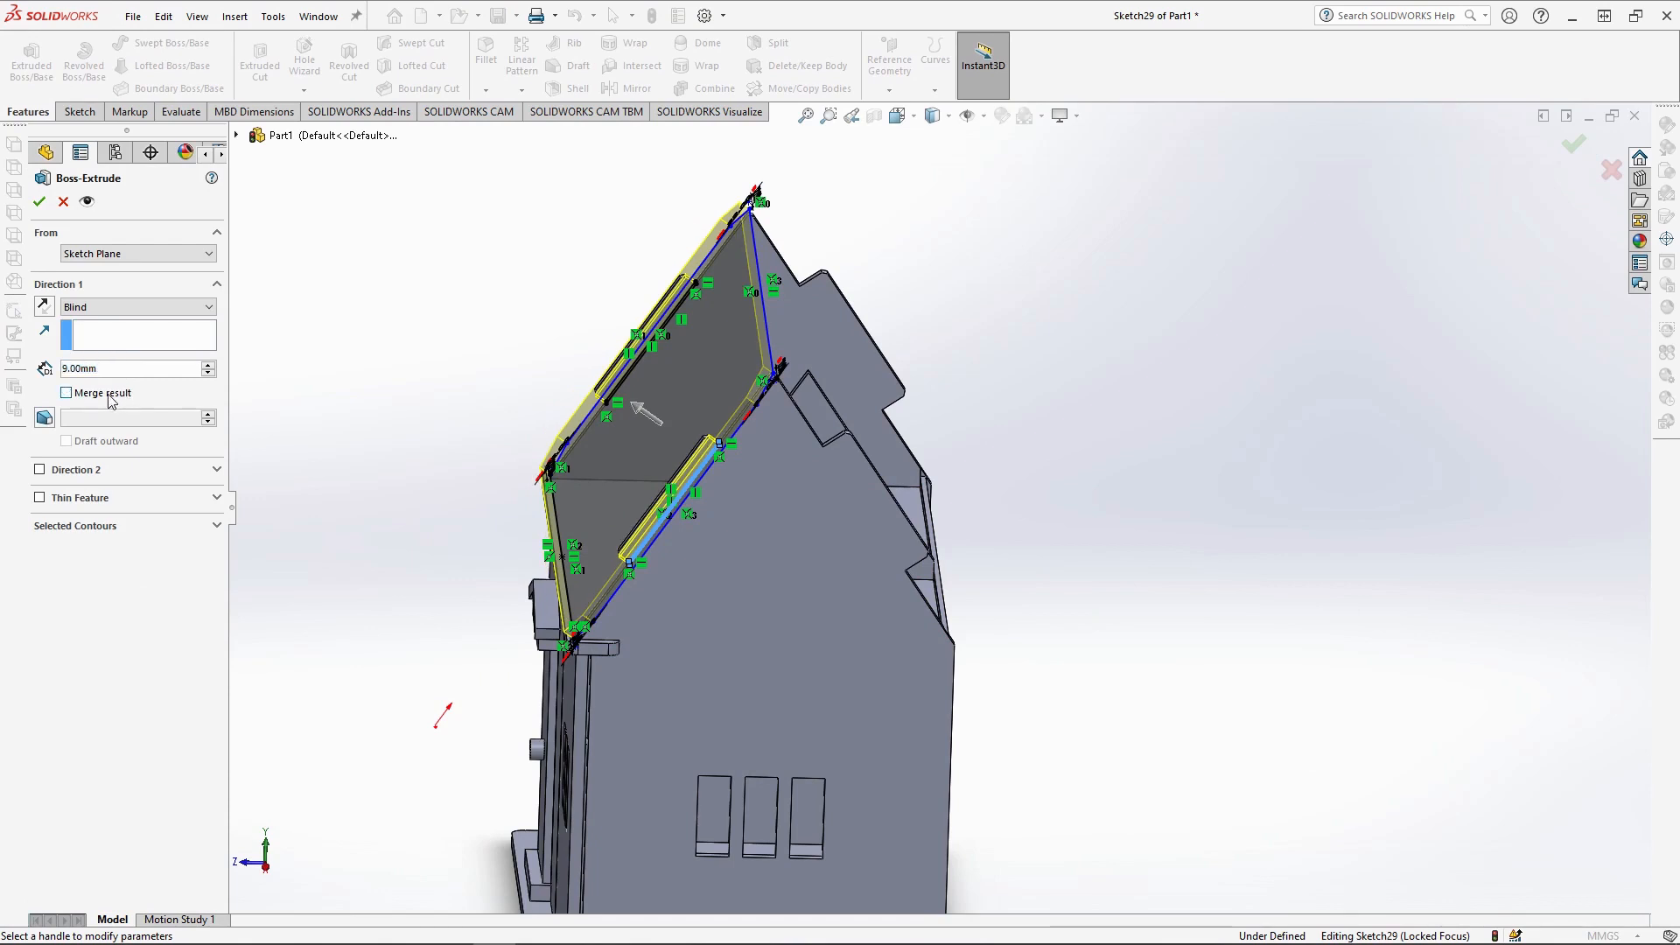
# - Examine how the front roof panel fits over the gable tabs and meets the eaves at the corner
pyautogui.moveTo(827, 661); pyautogui.dragTo(907, 656, button='middle')
pyautogui.scroll(-5, 866, 657)
pyautogui.scroll(3, 777, 628)
pyautogui.scroll(-7, 761, 624)
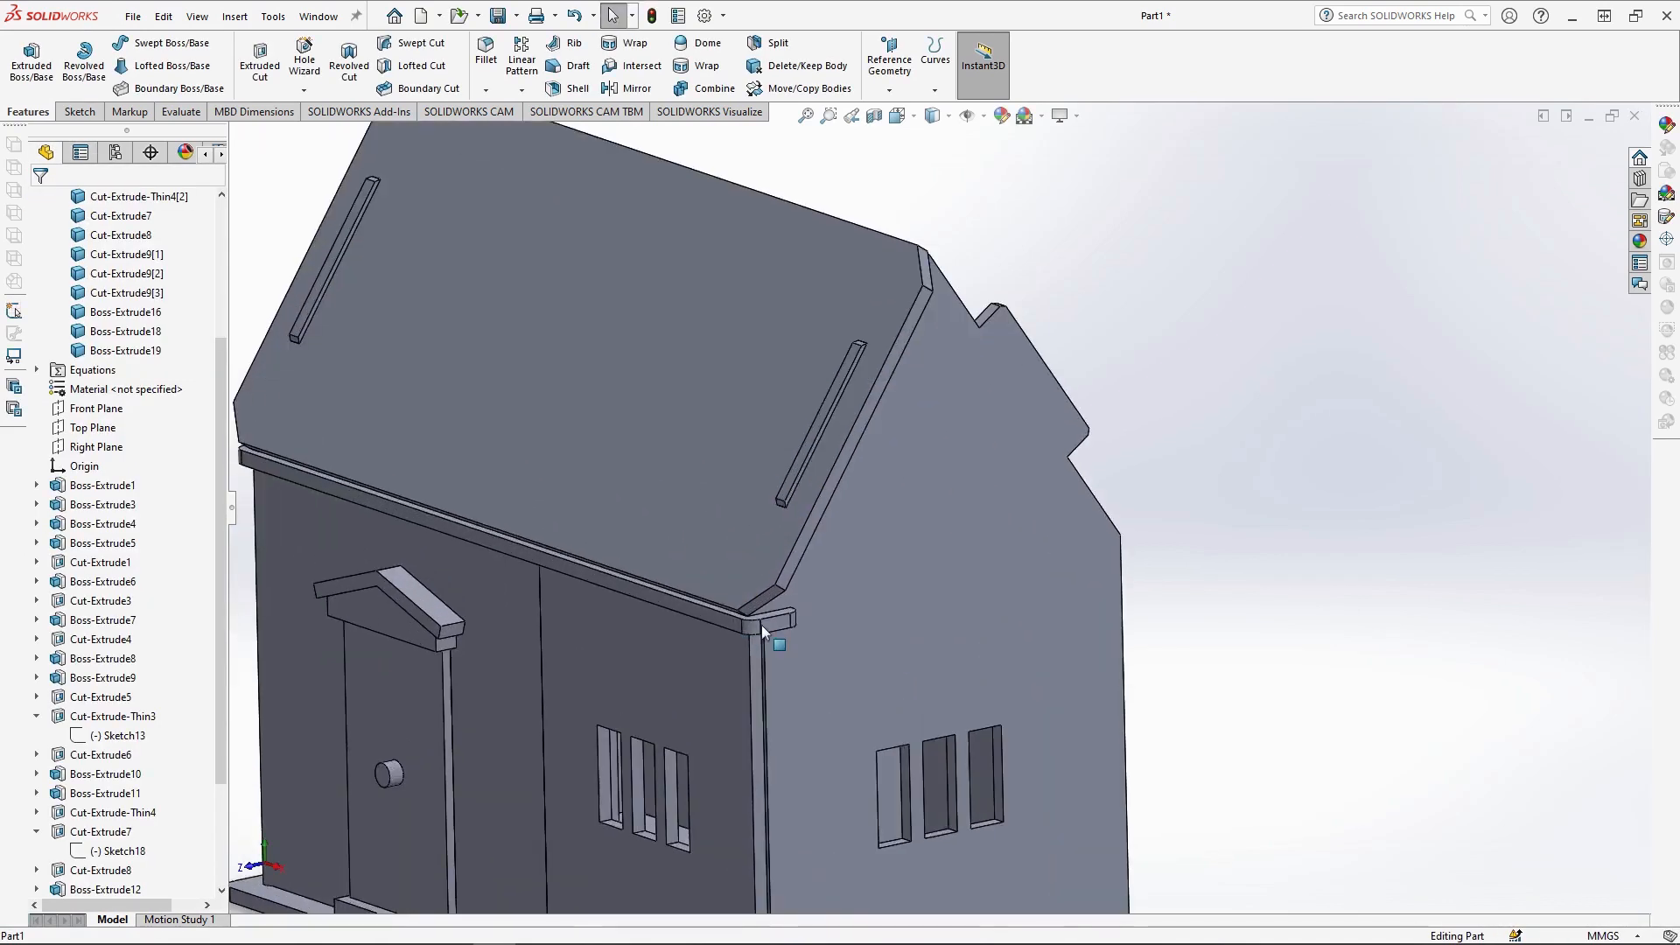
pyautogui.moveTo(761, 612); pyautogui.dragTo(751, 578, button='middle')
pyautogui.moveTo(752, 521); pyautogui.dragTo(750, 587, button='middle')
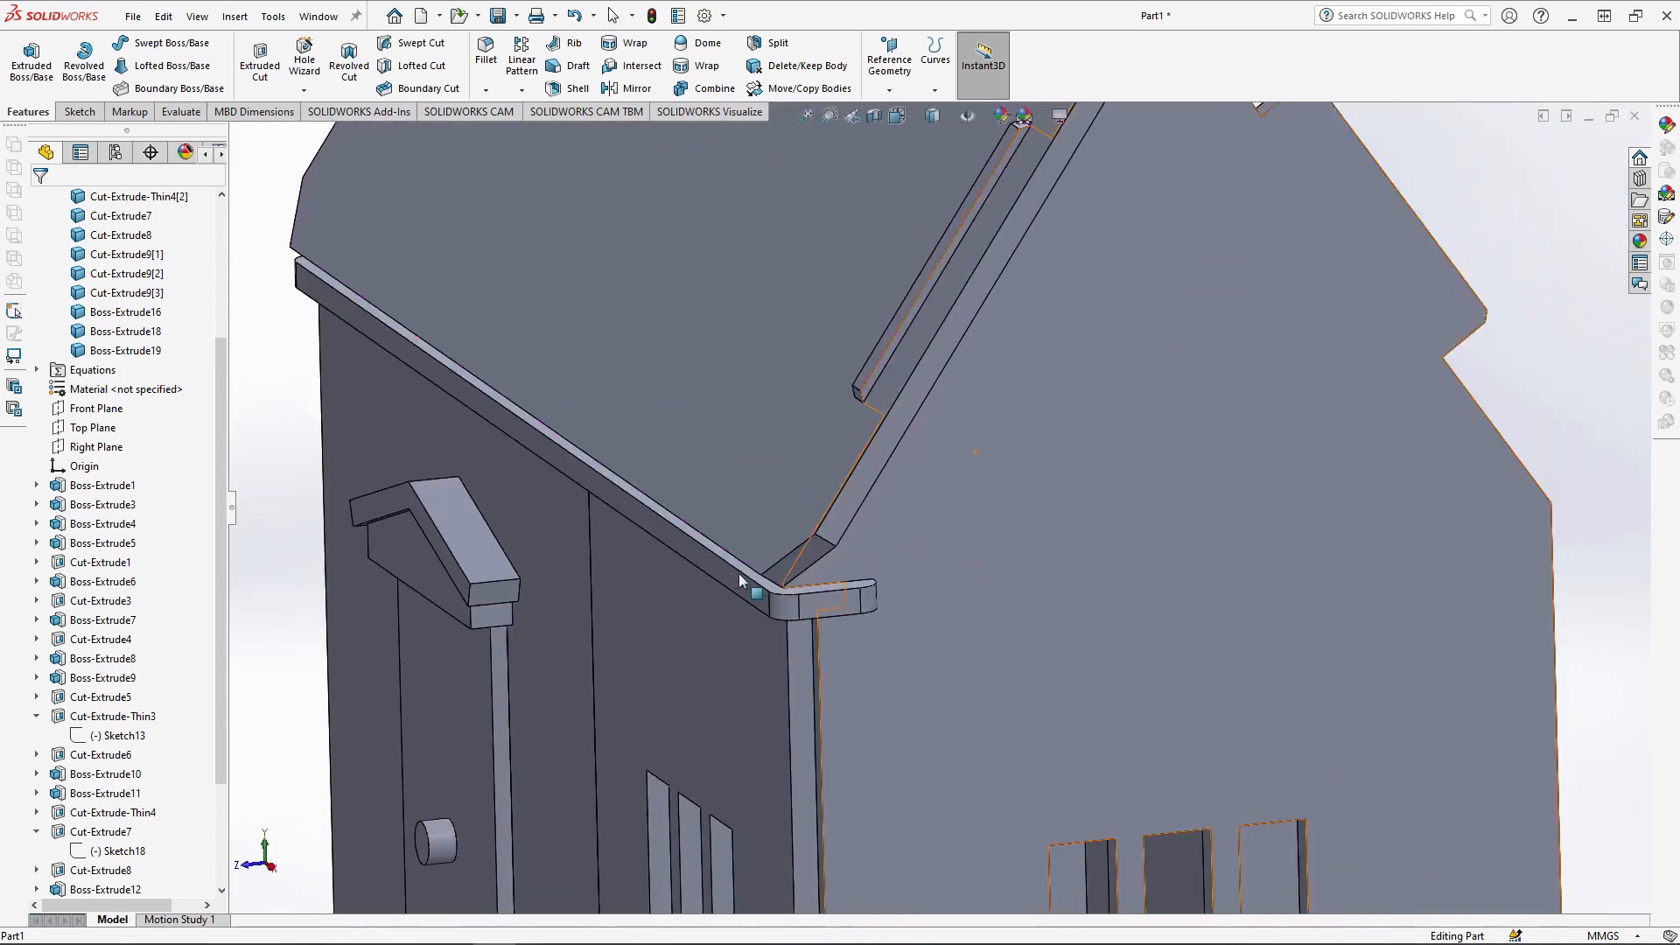
pyautogui.scroll(4, 750, 587)
# - Create a reference plane parallel to the Front Plane and passing through the point at the gable peak
pyautogui.click(906, 125)
pyautogui.click(947, 191)
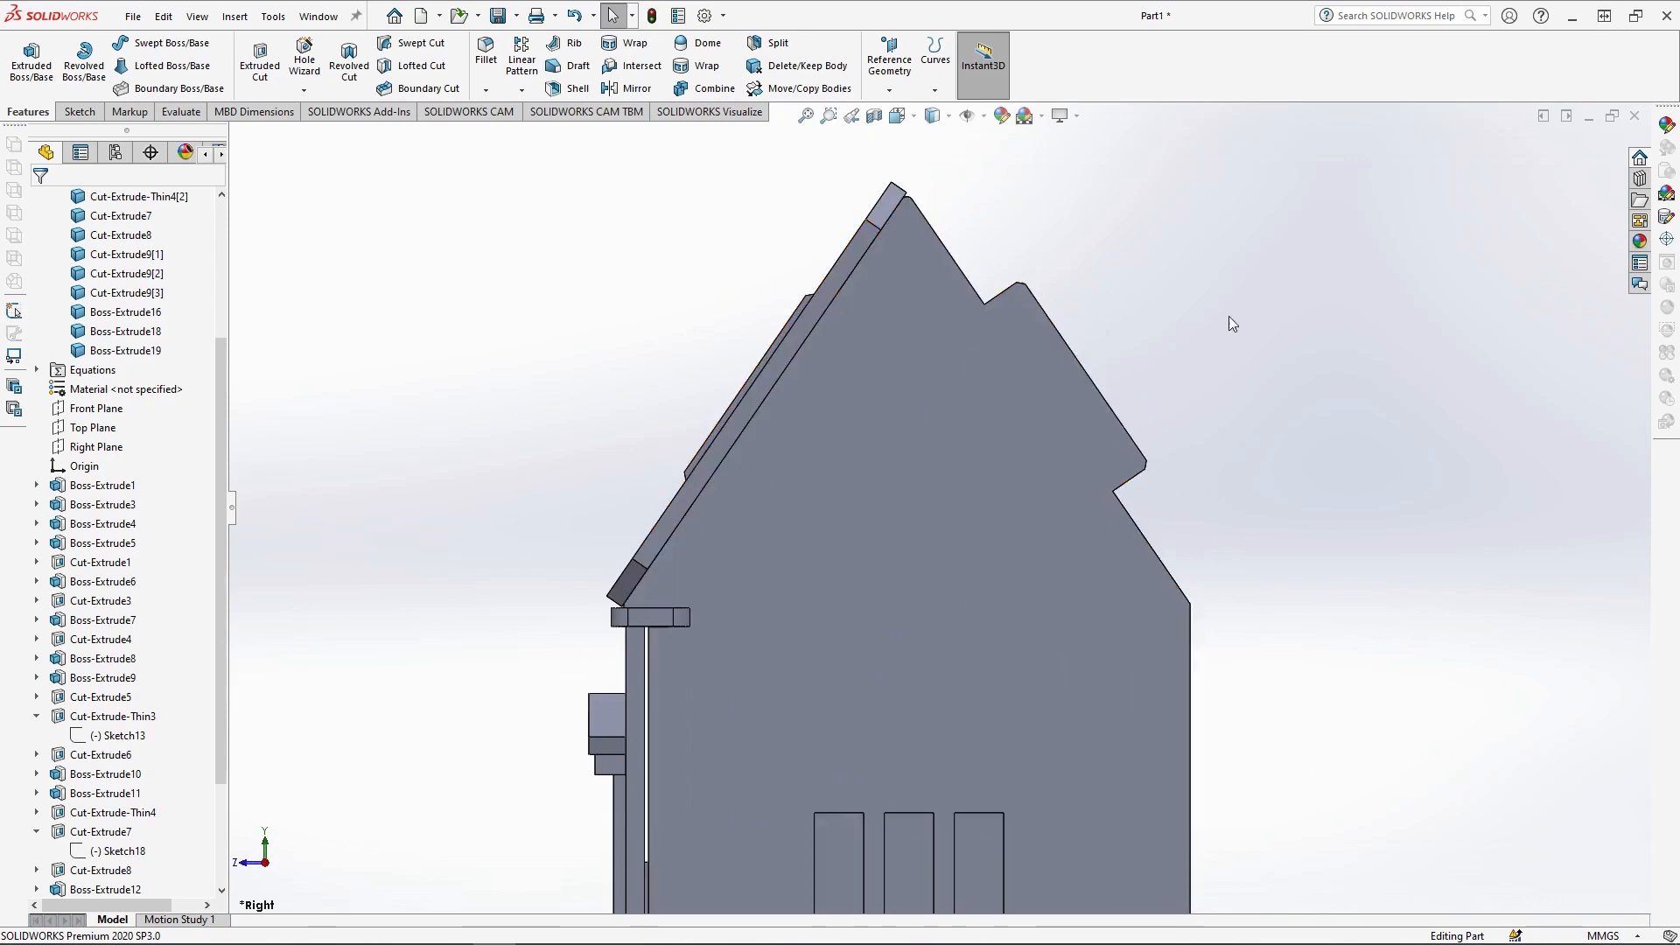
pyautogui.click(106, 412)
pyautogui.click(889, 50)
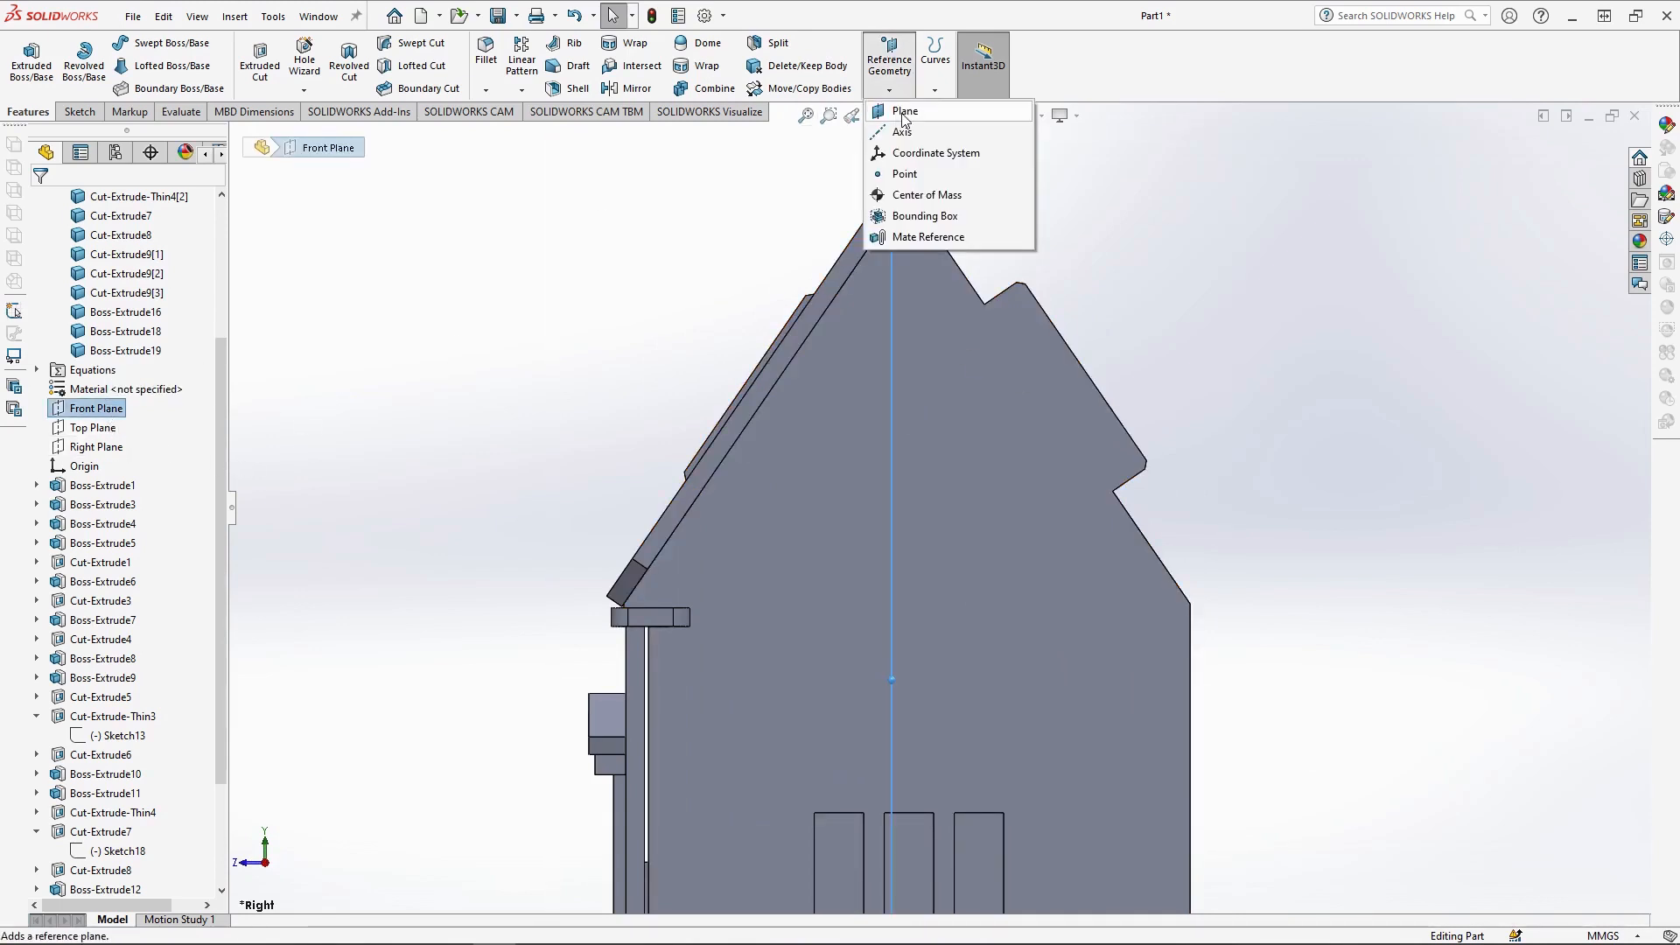
pyautogui.scroll(-4, 991, 131)
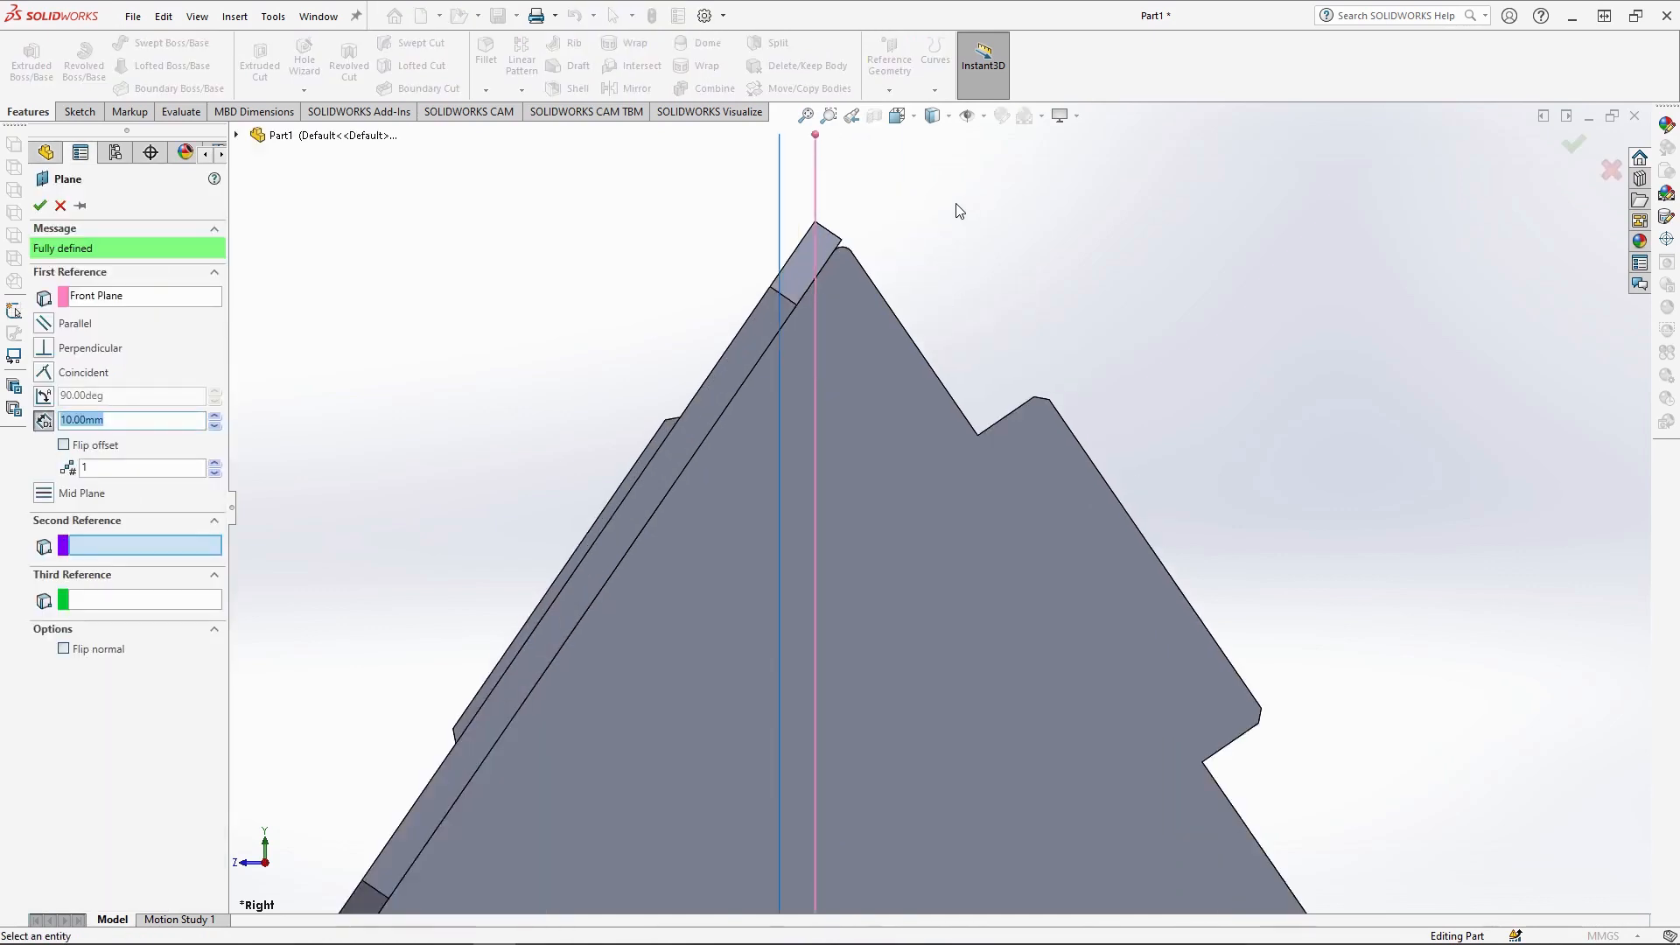
pyautogui.click(820, 270)
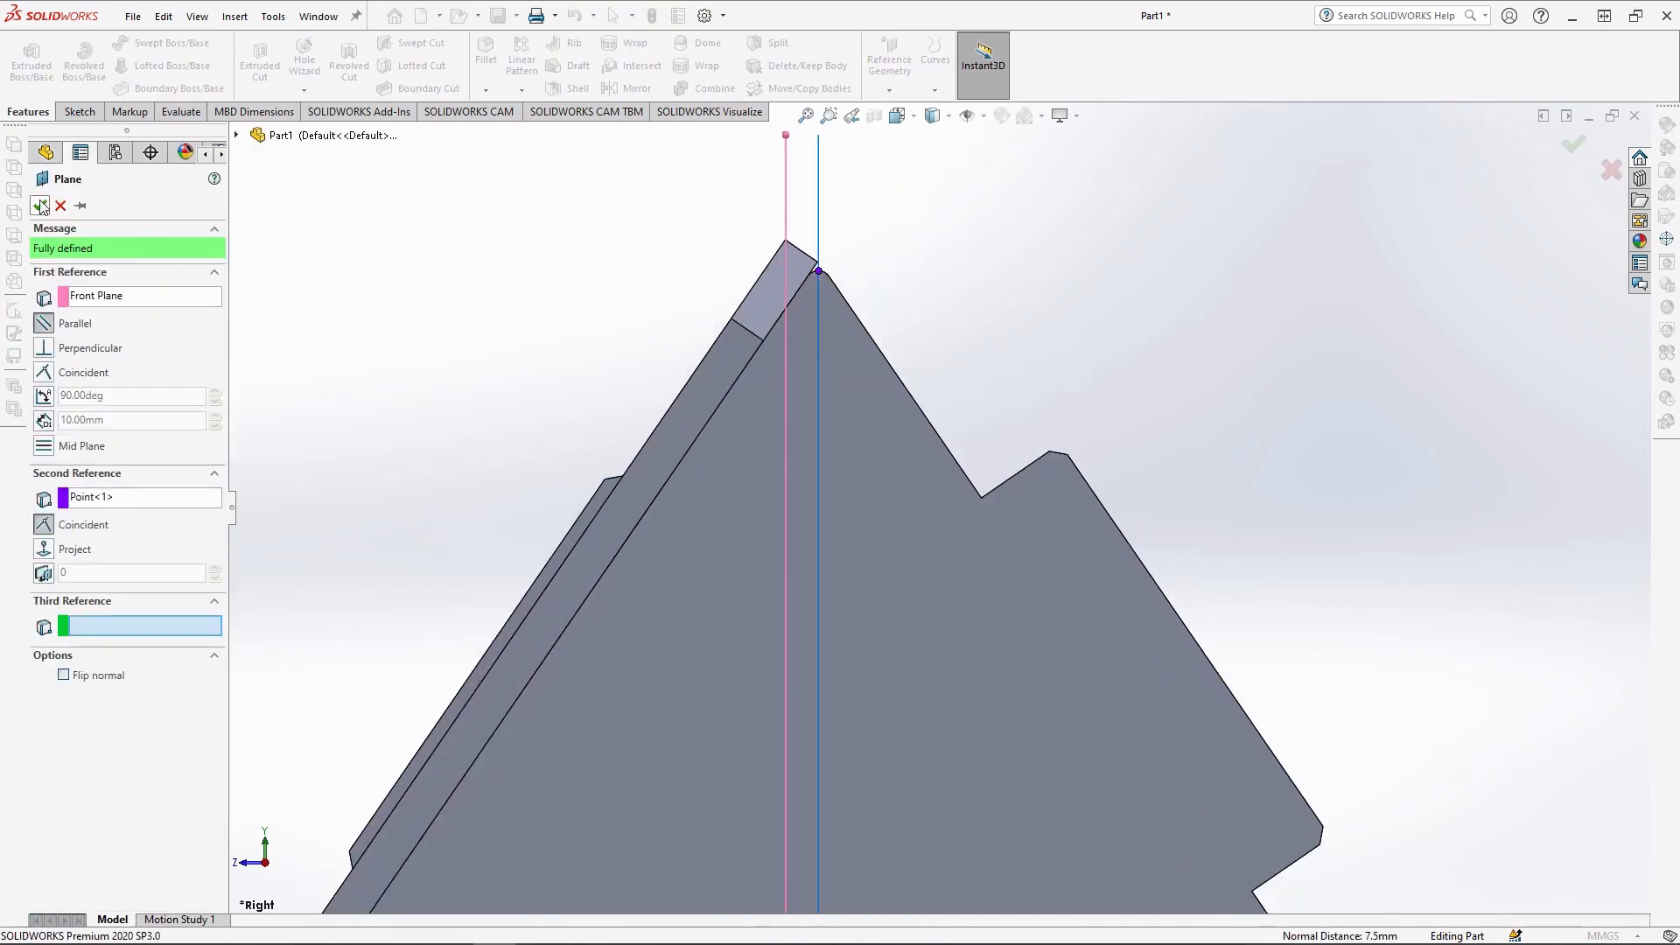
pyautogui.rightClick(816, 271)
pyautogui.scroll(-3, 818, 432)
pyautogui.scroll(3, 821, 439)
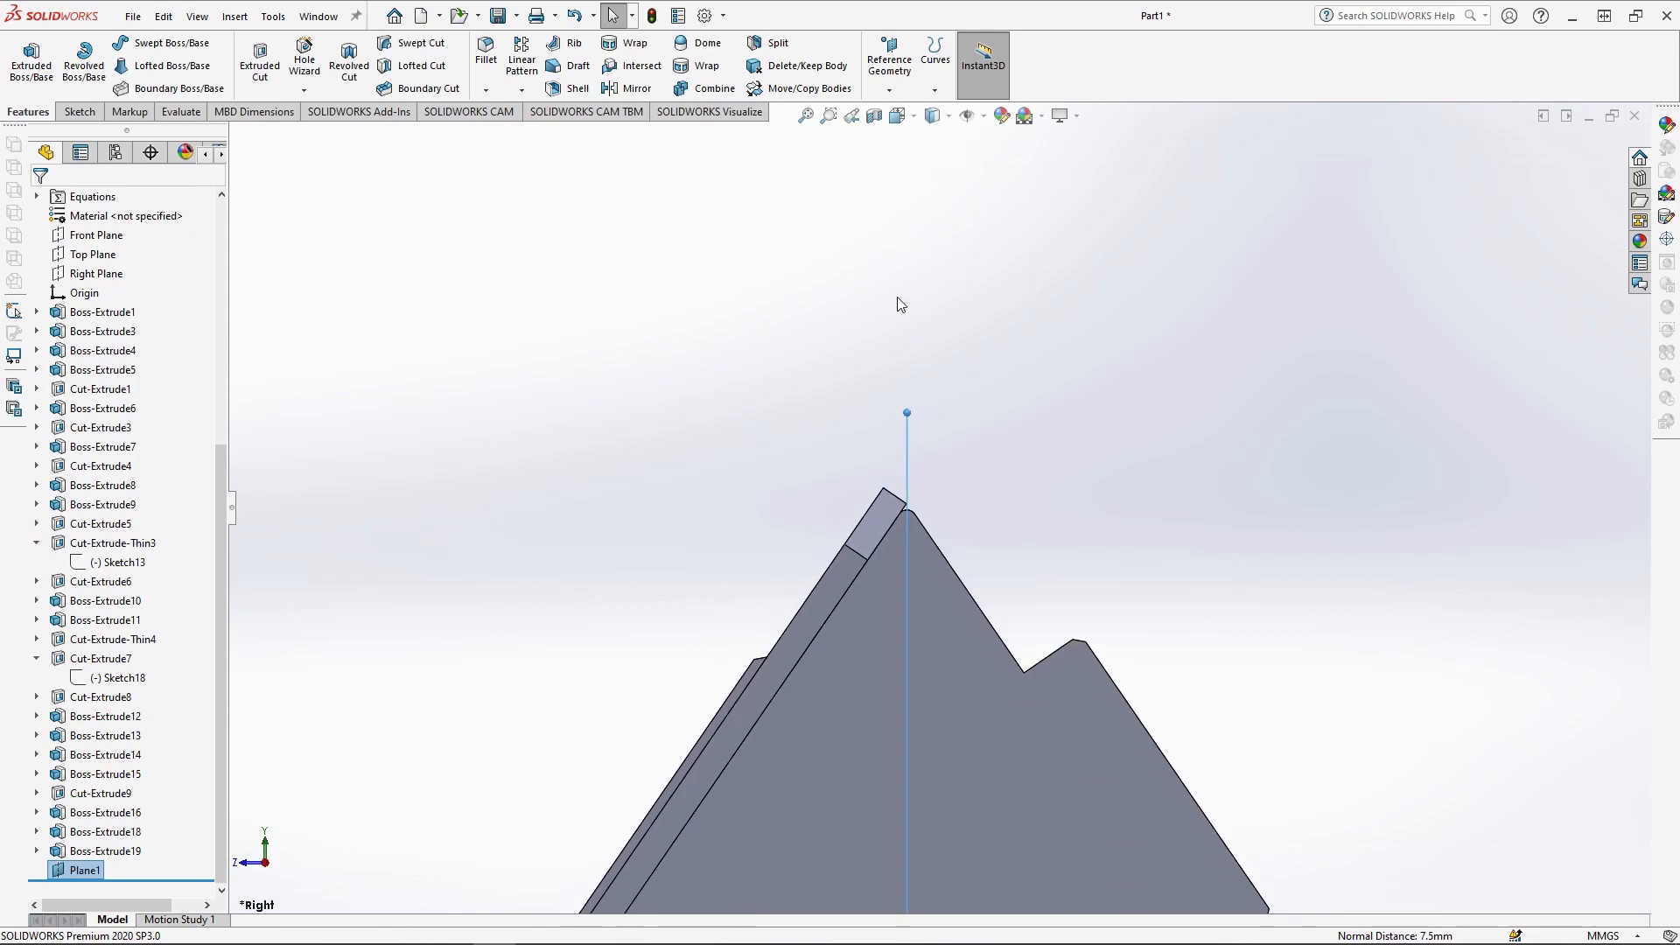
# - Mirror the front roof panel body about the ridge plane to form the rear roof panel without merging solids
pyautogui.click(633, 89)
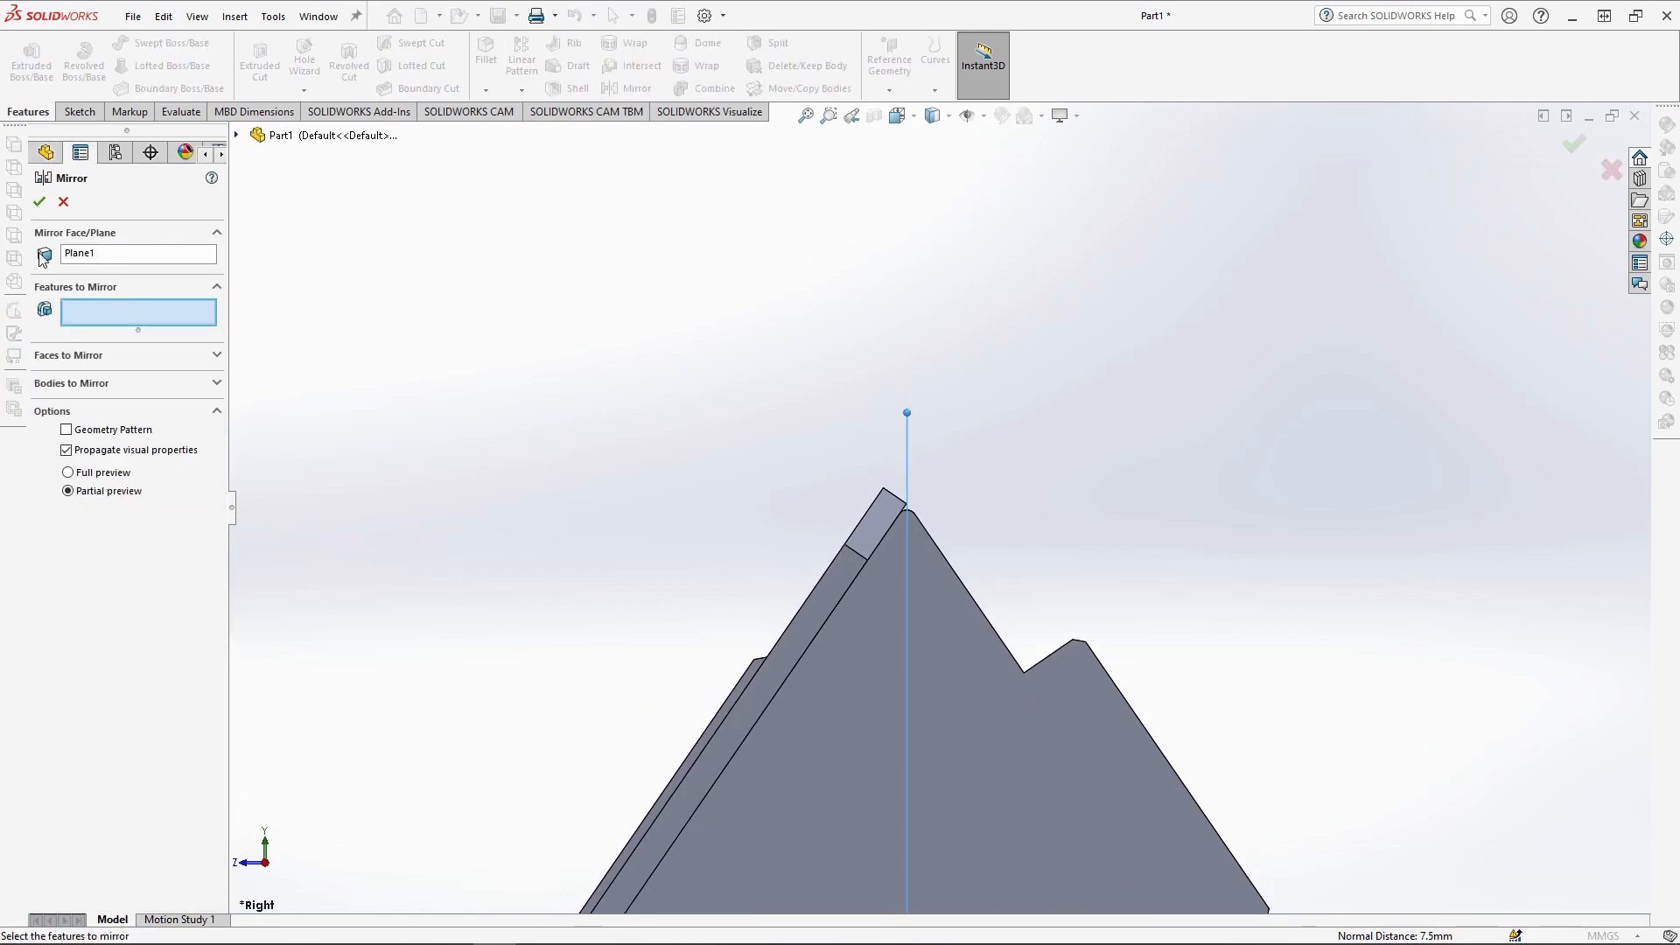
pyautogui.click(79, 385)
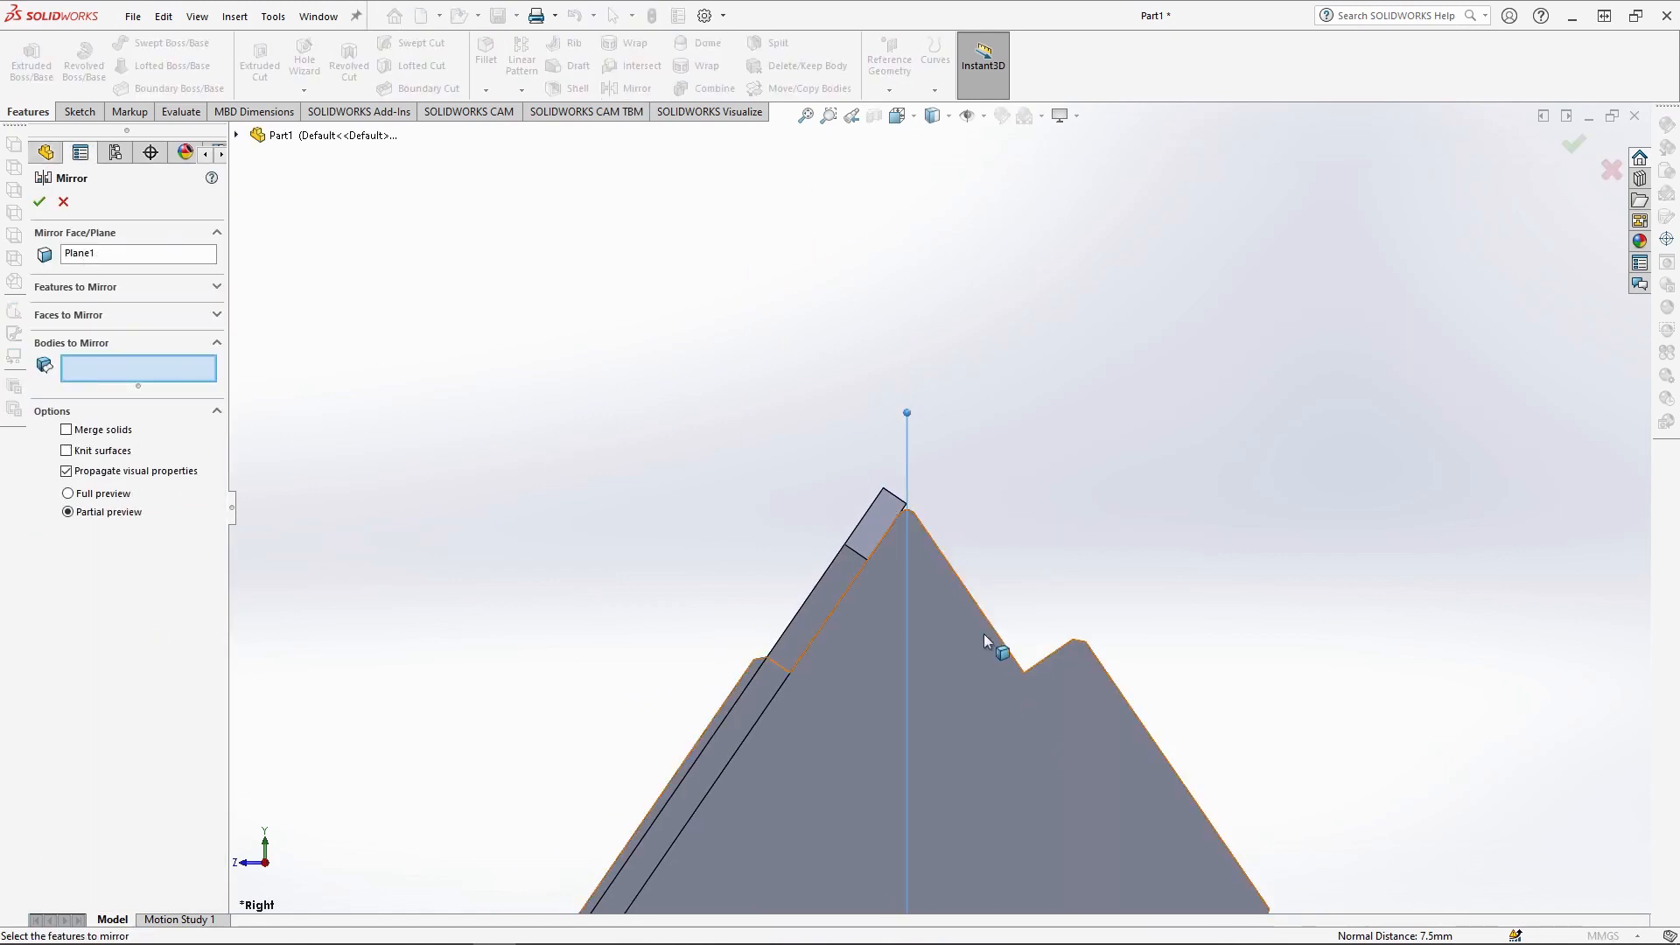
pyautogui.click(841, 568)
pyautogui.click(39, 202)
pyautogui.scroll(4, 1199, 638)
pyautogui.moveTo(1200, 638); pyautogui.dragTo(1094, 731, button='middle')
pyautogui.scroll(-3, 1071, 726)
pyautogui.scroll(2, 929, 501)
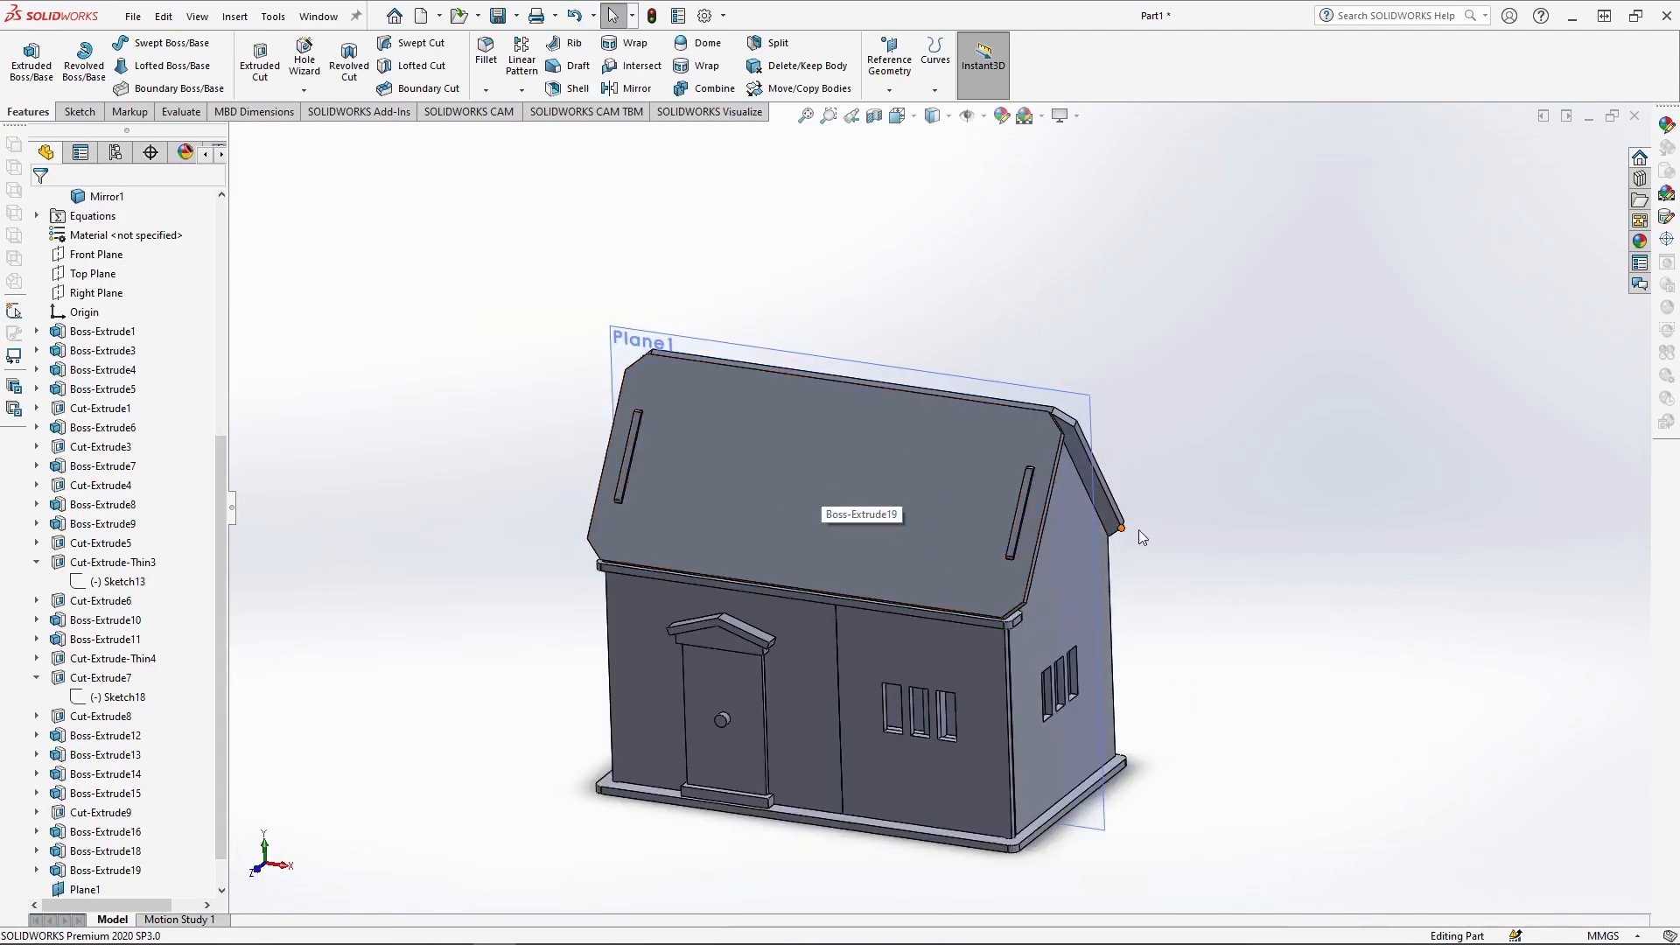
# - Create an offset reference plane from the inner face of the left gable's raised tab
pyautogui.scroll(-5, 646, 455)
pyautogui.scroll(-3, 669, 476)
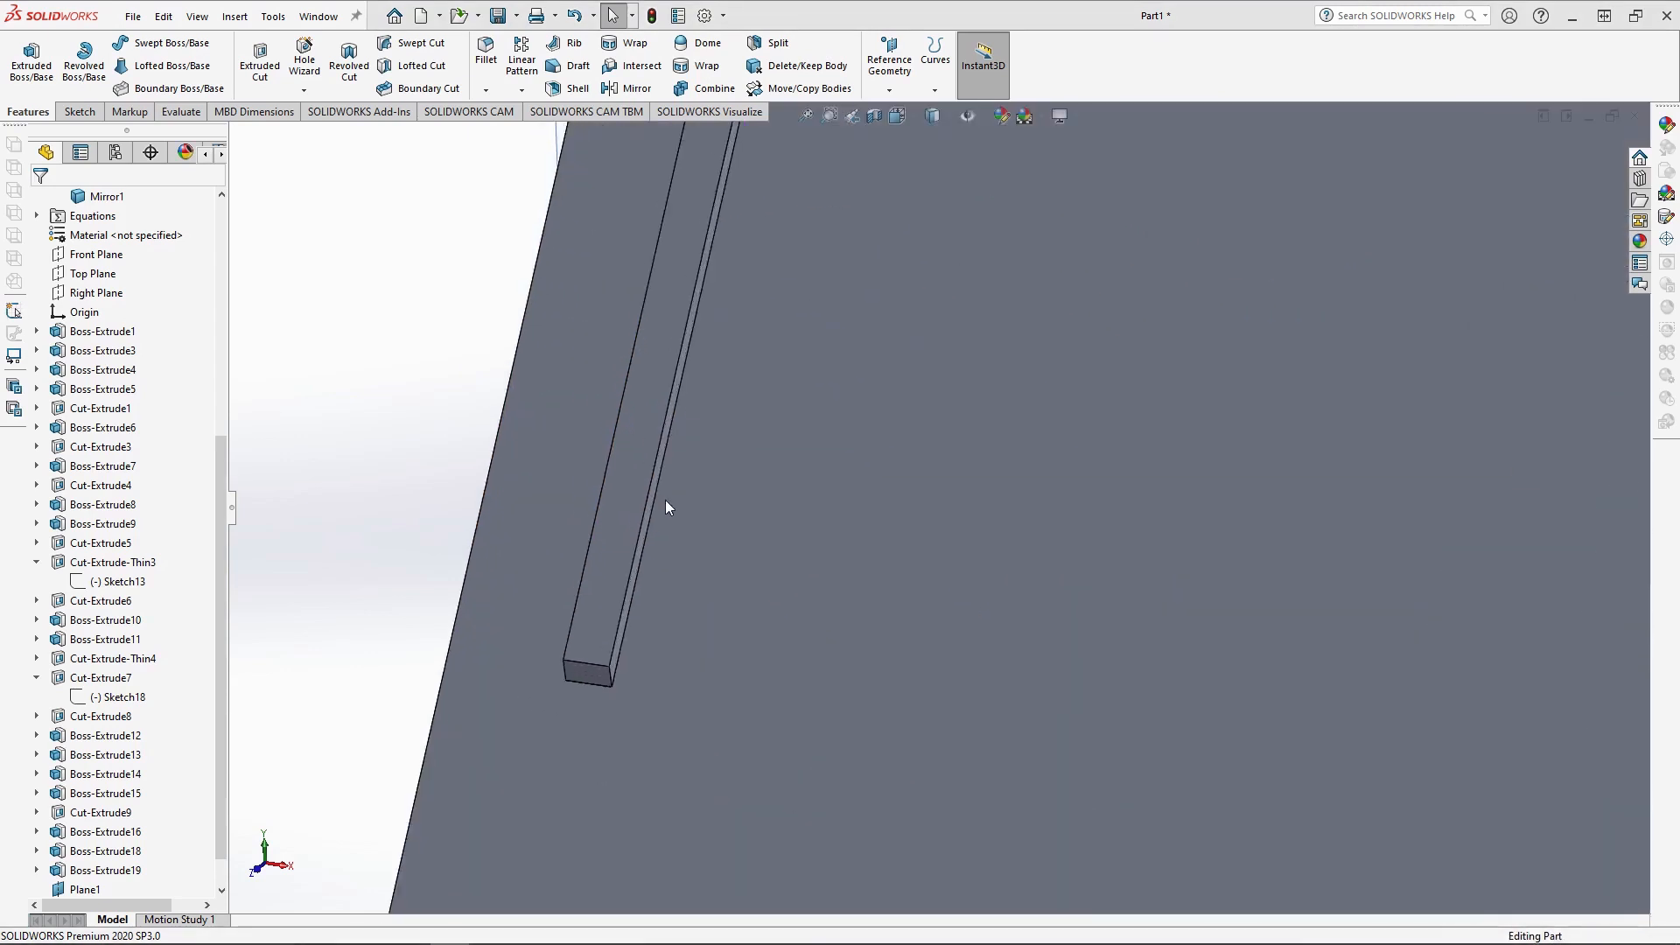
pyautogui.click(651, 506)
pyautogui.click(889, 90)
pyautogui.click(903, 113)
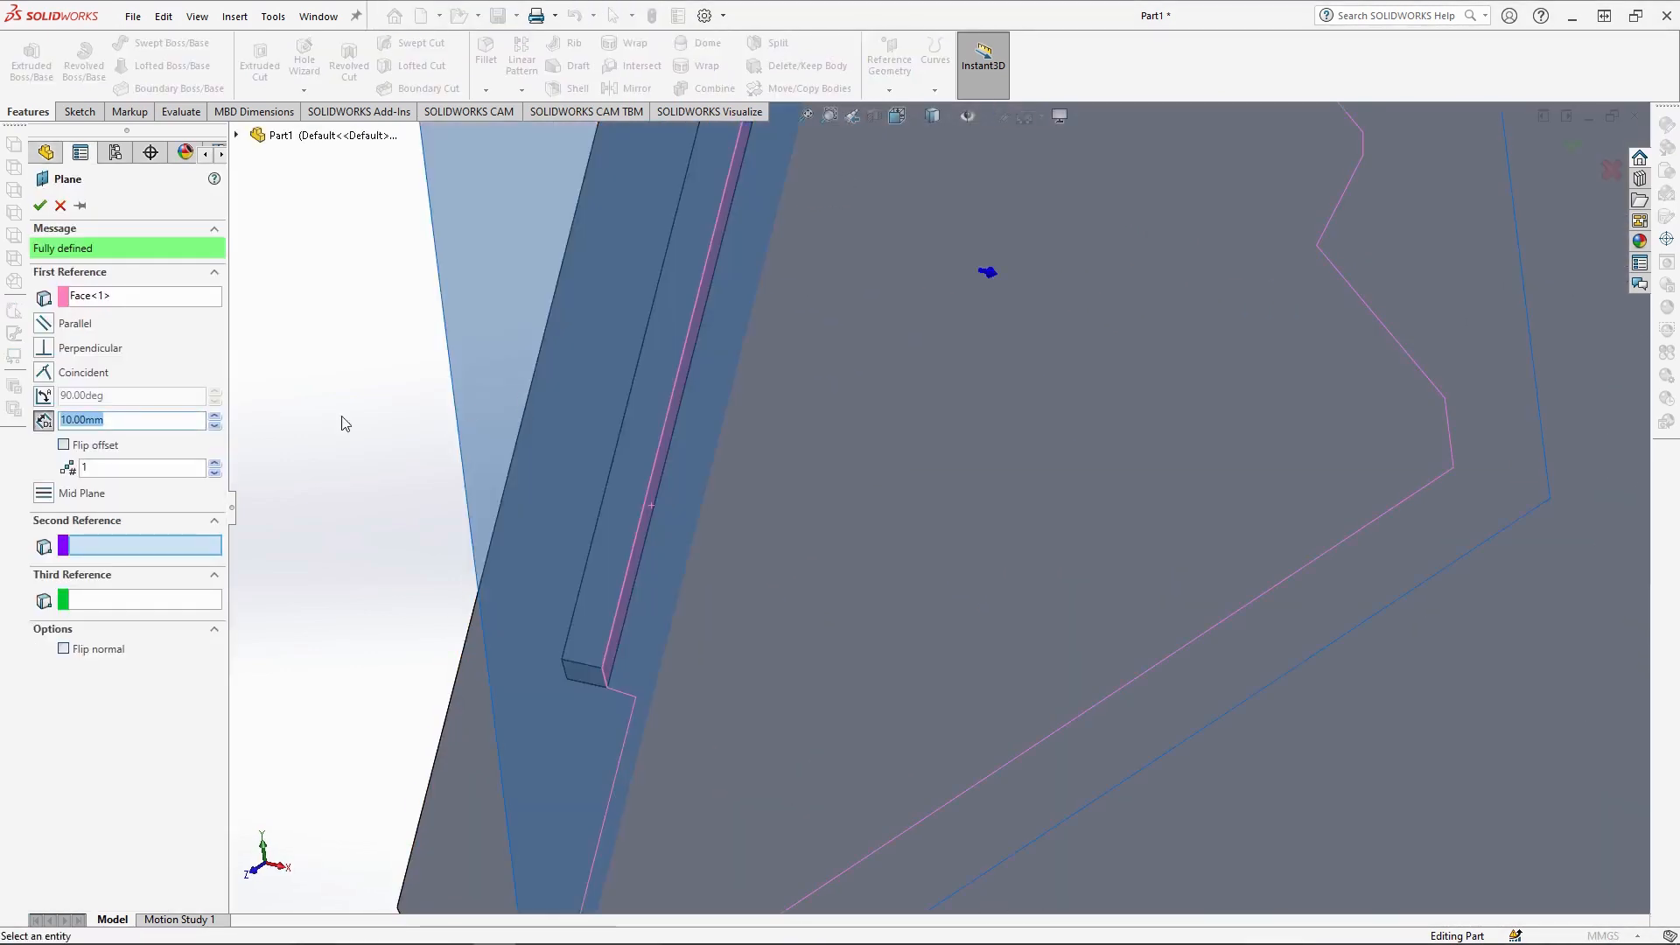
pyautogui.press('Return')
pyautogui.scroll(6, 574, 460)
pyautogui.click(39, 205)
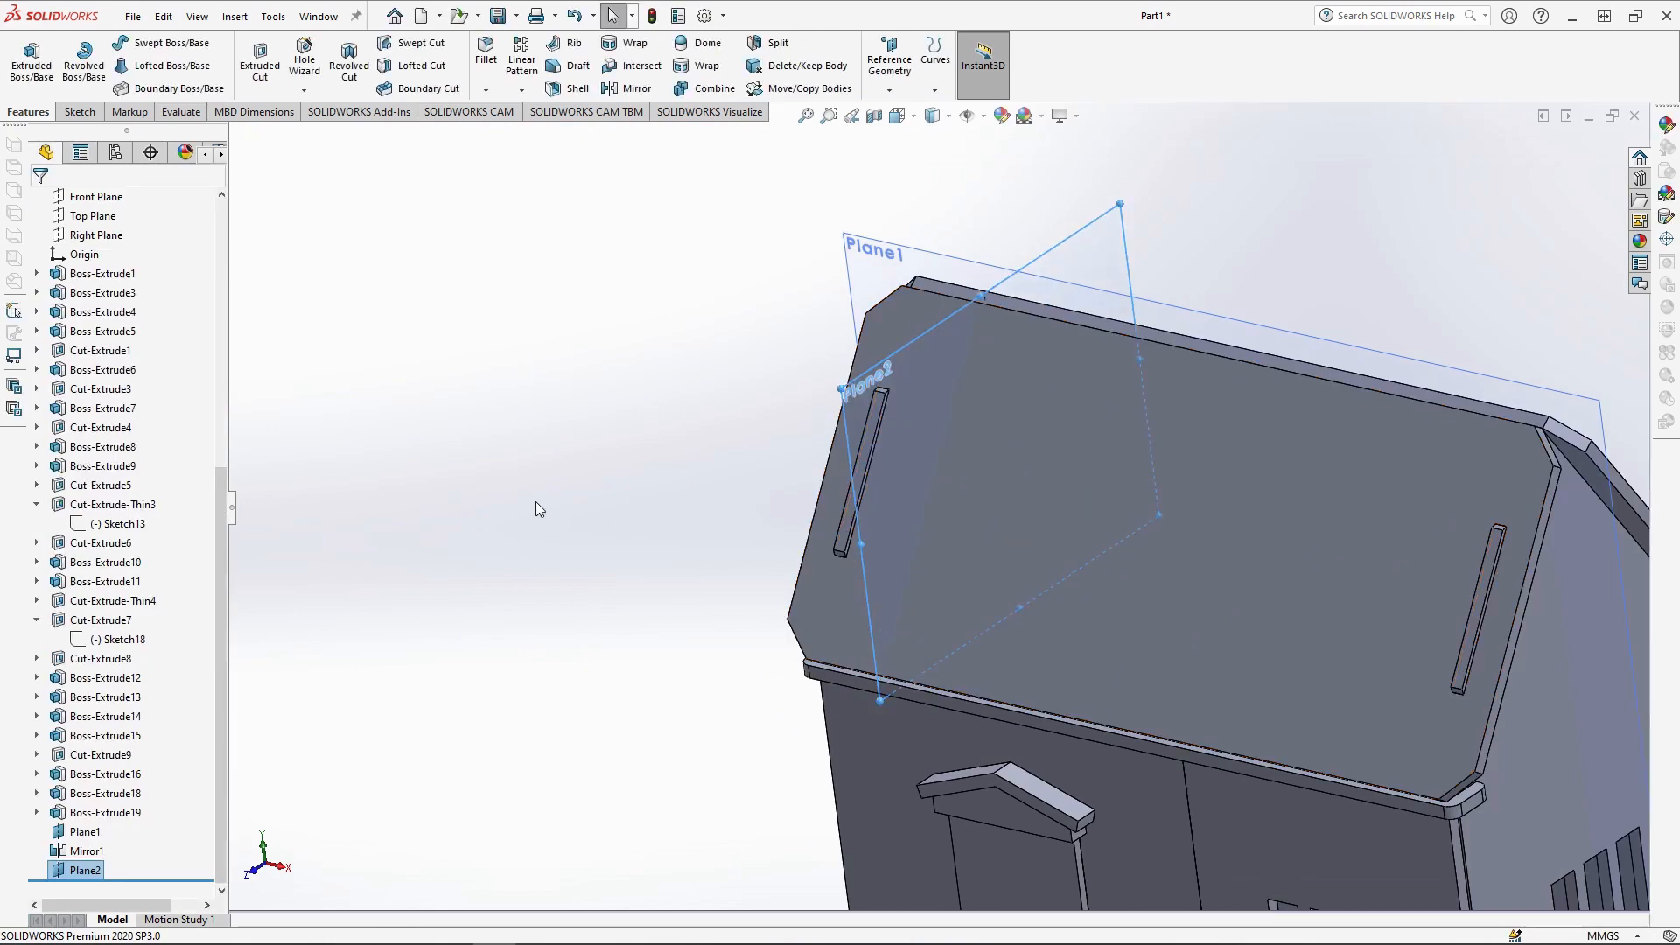
# - Sketch on the new offset plane a 65 mm construction line up the front roof slope from the panel's lower outer corner
pyautogui.click(536, 501)
pyautogui.moveTo(536, 502); pyautogui.dragTo(544, 346, button='middle')
pyautogui.click(544, 345)
pyautogui.click(610, 272)
pyautogui.click(896, 115)
pyautogui.click(898, 189)
pyautogui.scroll(-3, 1135, 316)
pyautogui.scroll(-3, 1128, 481)
pyautogui.click(130, 42)
pyautogui.click(146, 87)
pyautogui.click(935, 669)
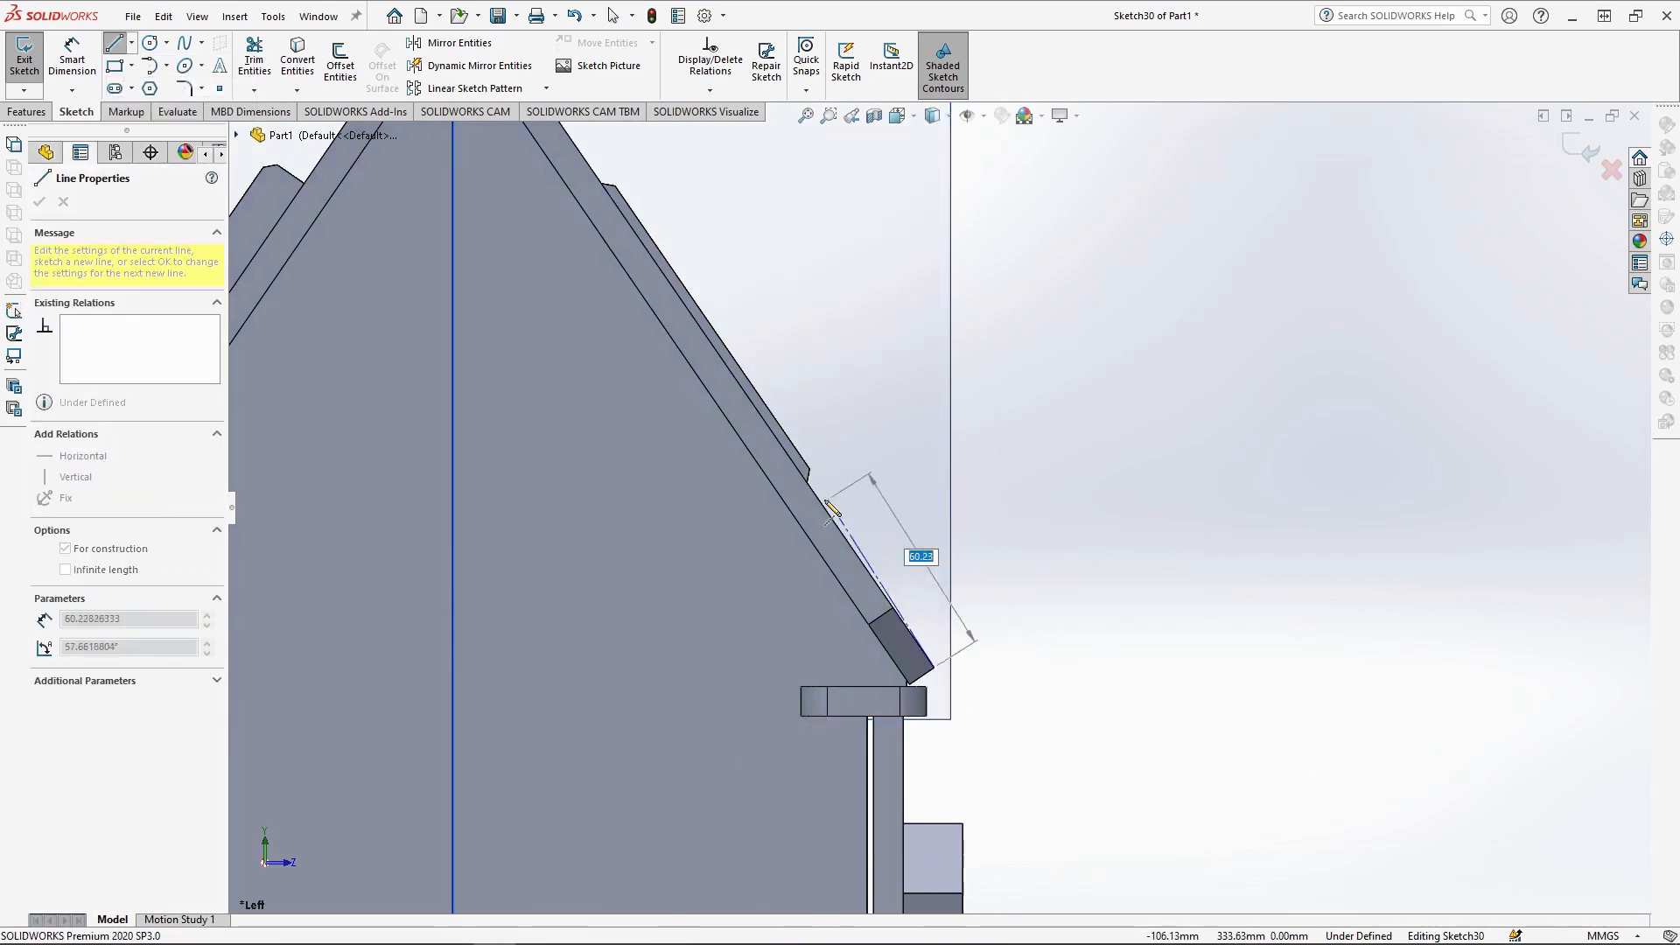
pyautogui.write('65')
pyautogui.press('Return')
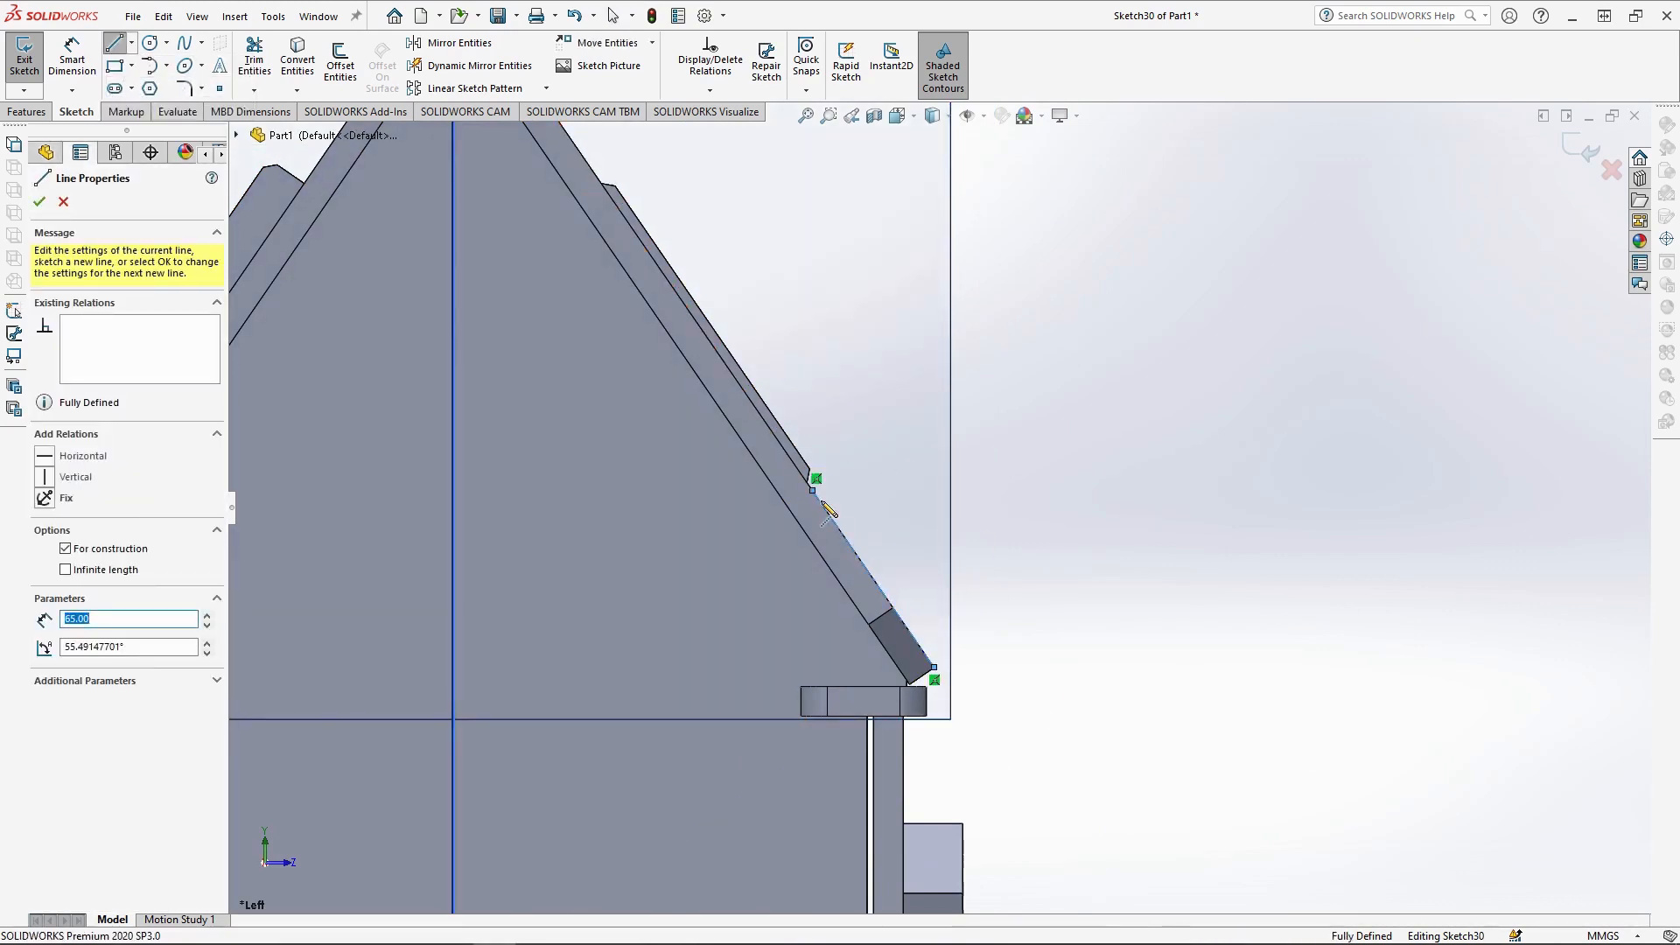
pyautogui.press('Escape')
# - Draw the triangular dormer cheek from the construction line's upper end: a 90 mm vertical, a horizontal to the roof, and a closing slope line
pyautogui.press('l')
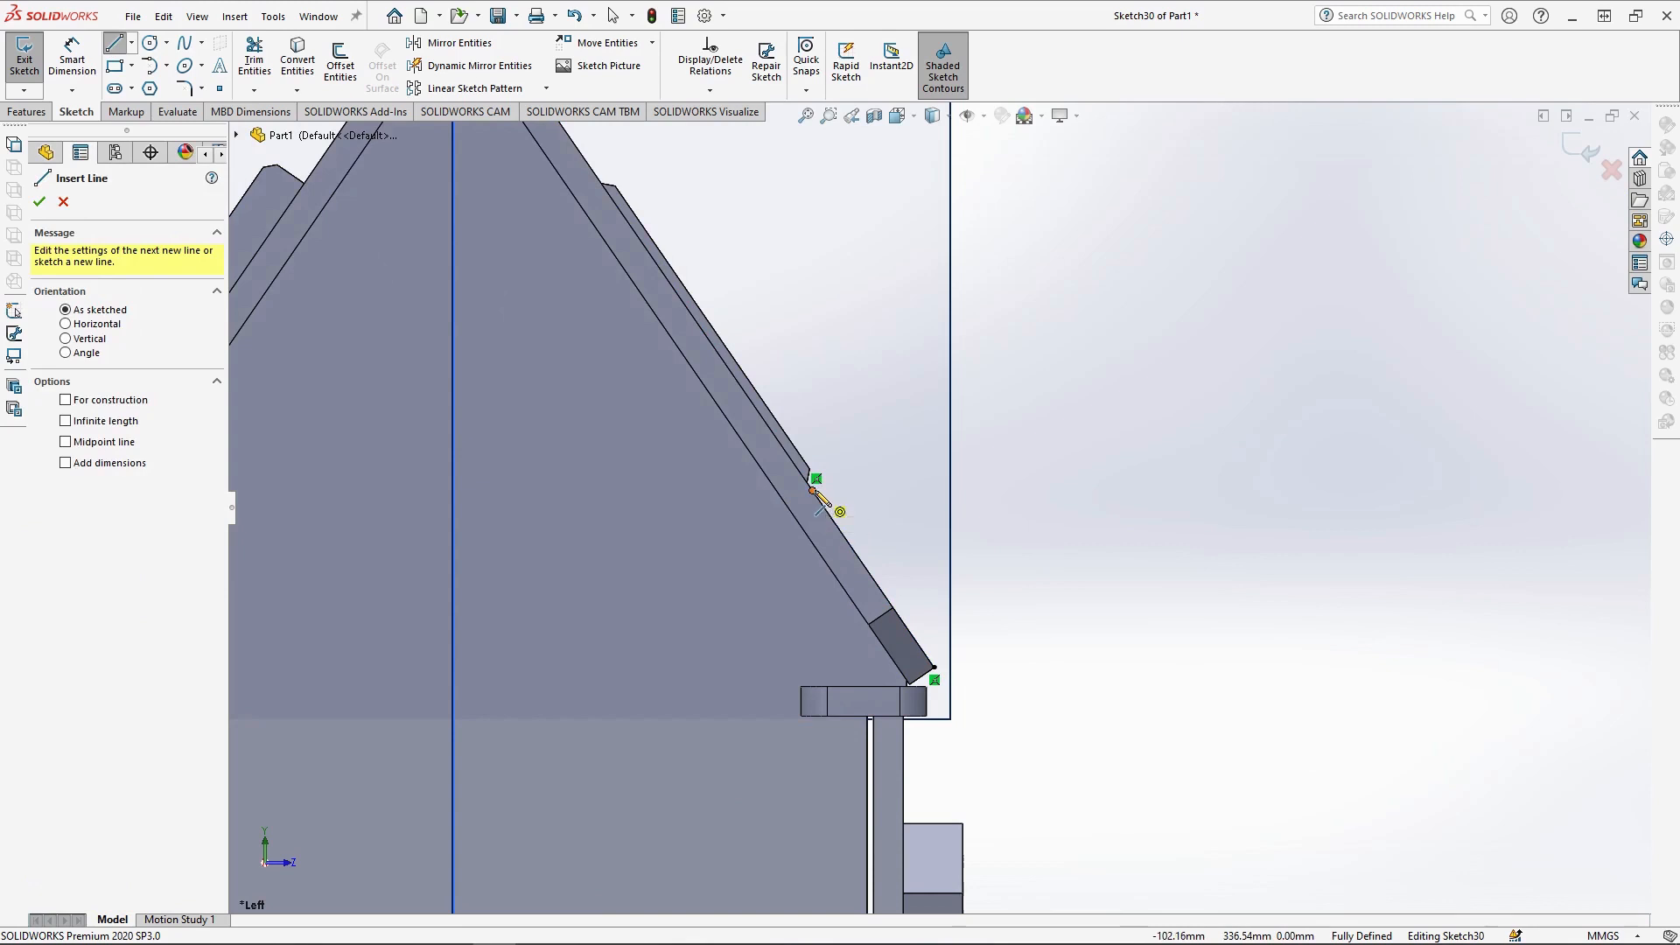
pyautogui.click(813, 491)
pyautogui.press('Return')
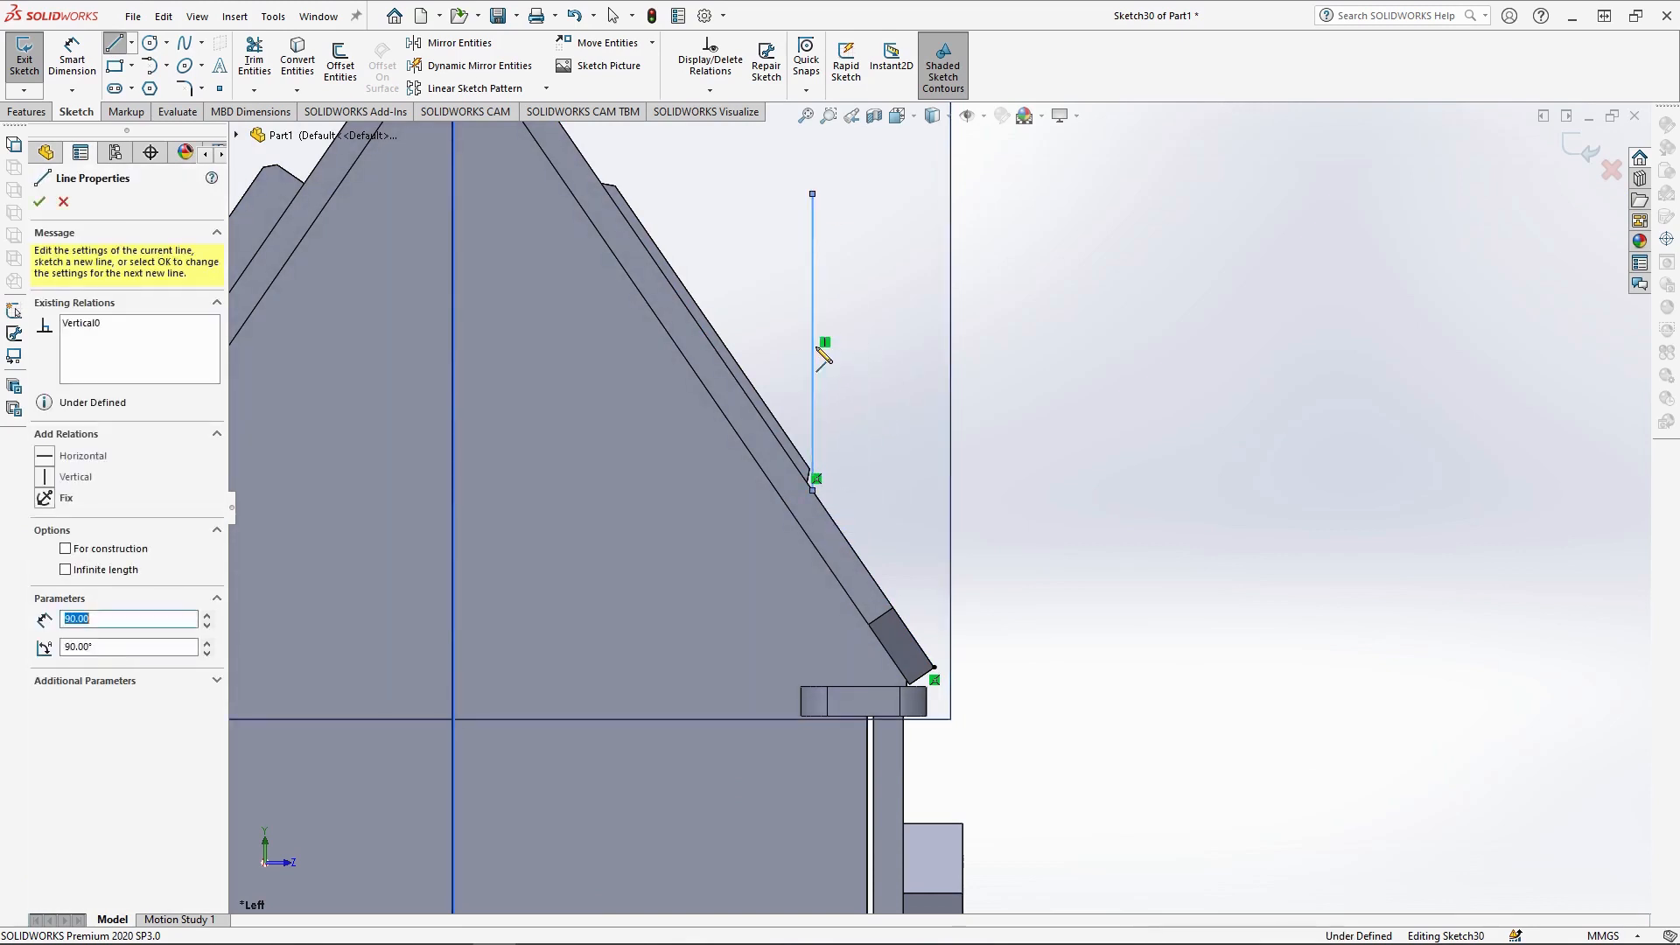
pyautogui.click(611, 193)
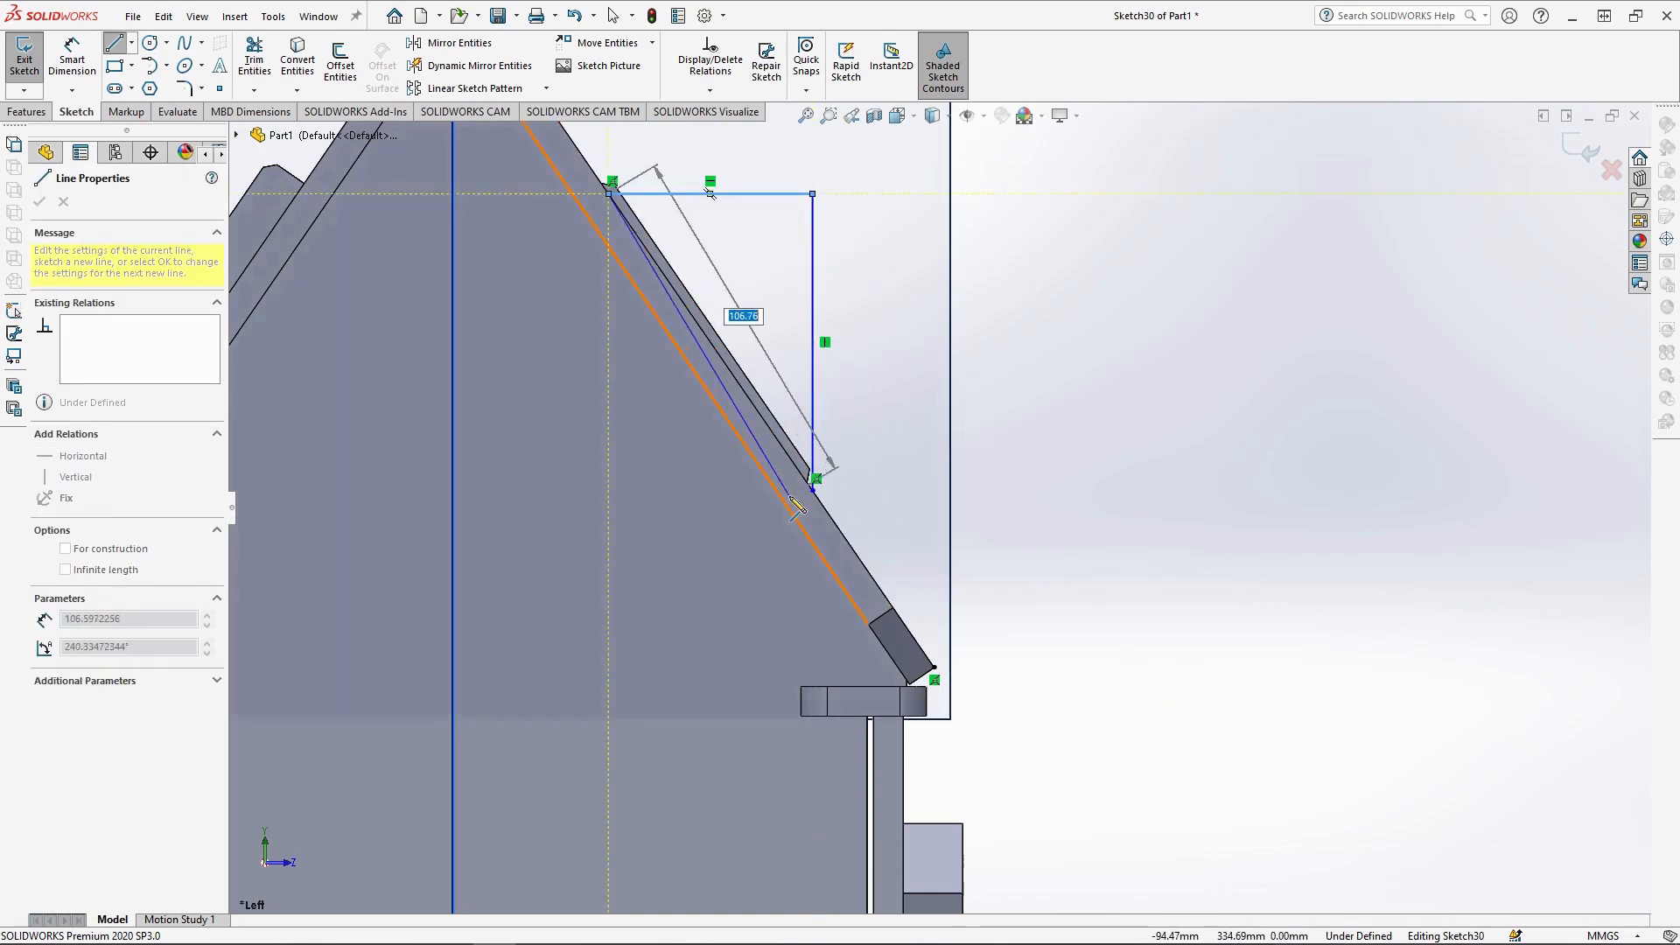
pyautogui.click(813, 488)
pyautogui.press('Escape')
pyautogui.scroll(-2, 759, 469)
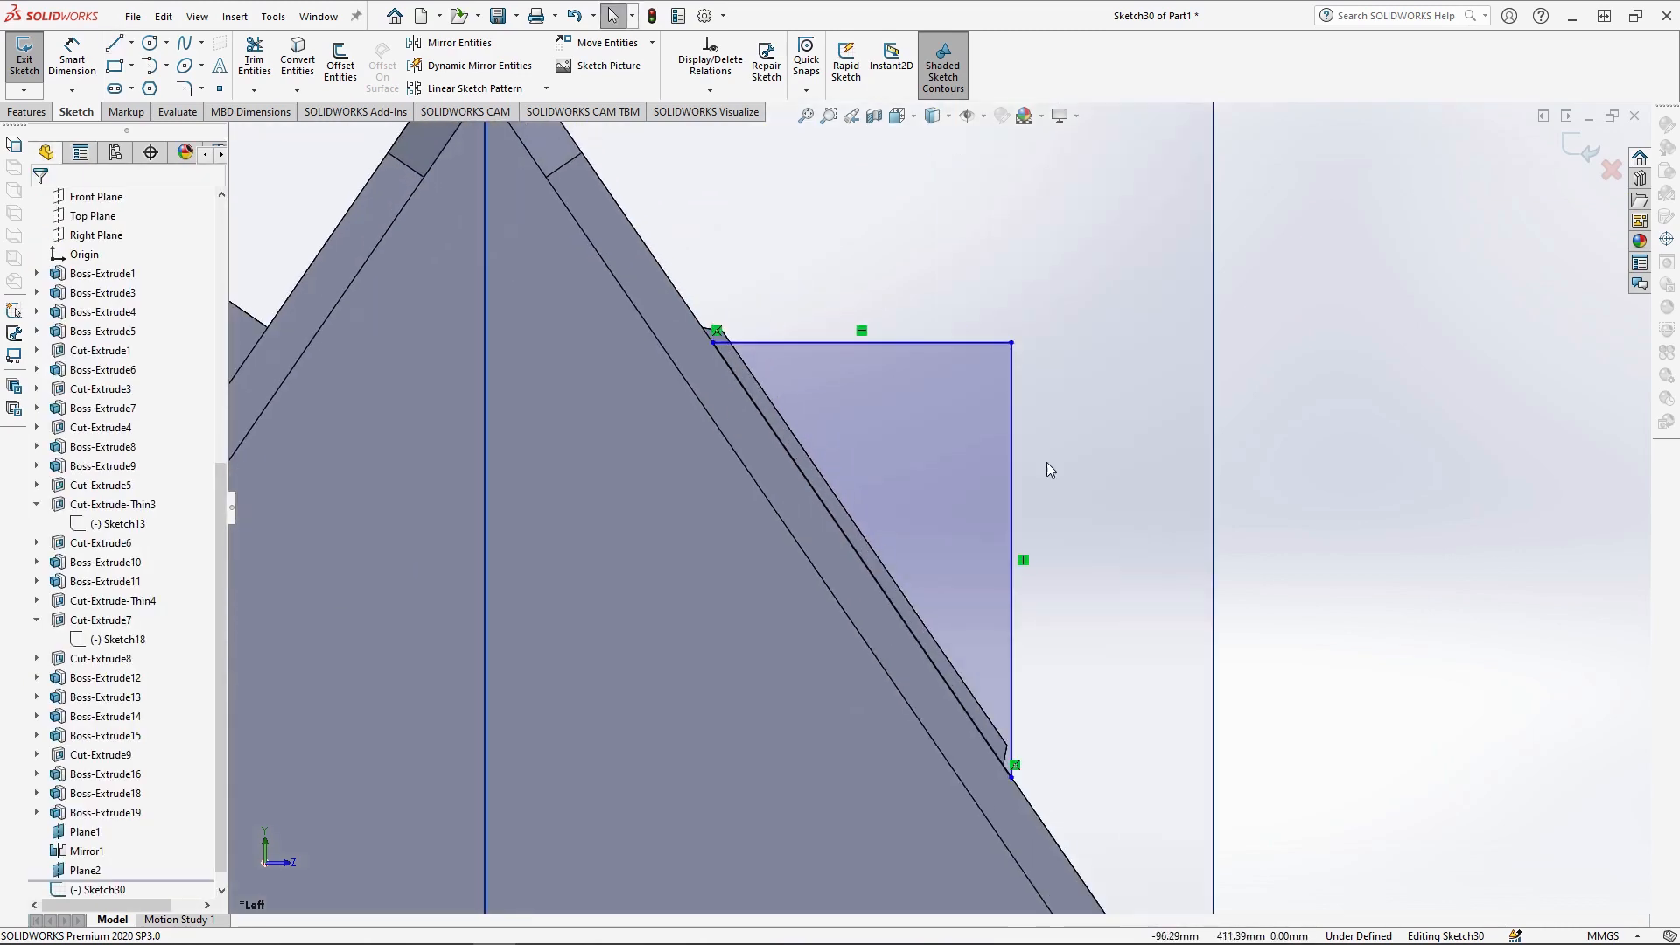
# - Draw a 3 Point Center Rectangle on the midpoint of the triangle's slope line, aligned with it and extending 9 mm to each side
pyautogui.click(130, 67)
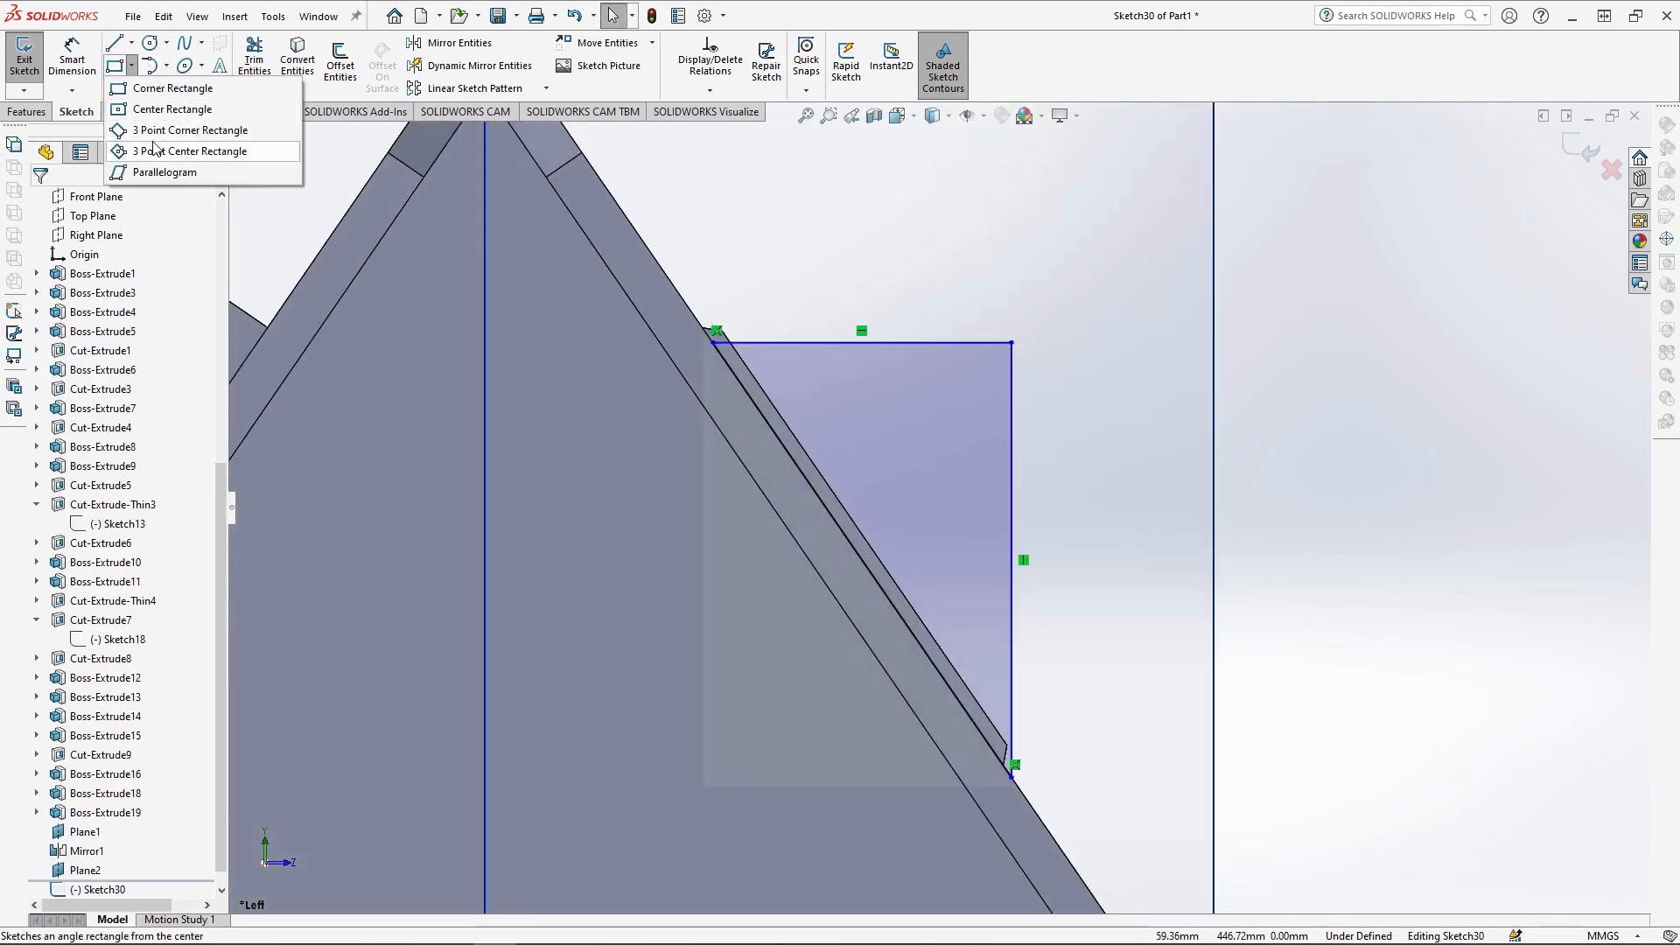
pyautogui.click(179, 151)
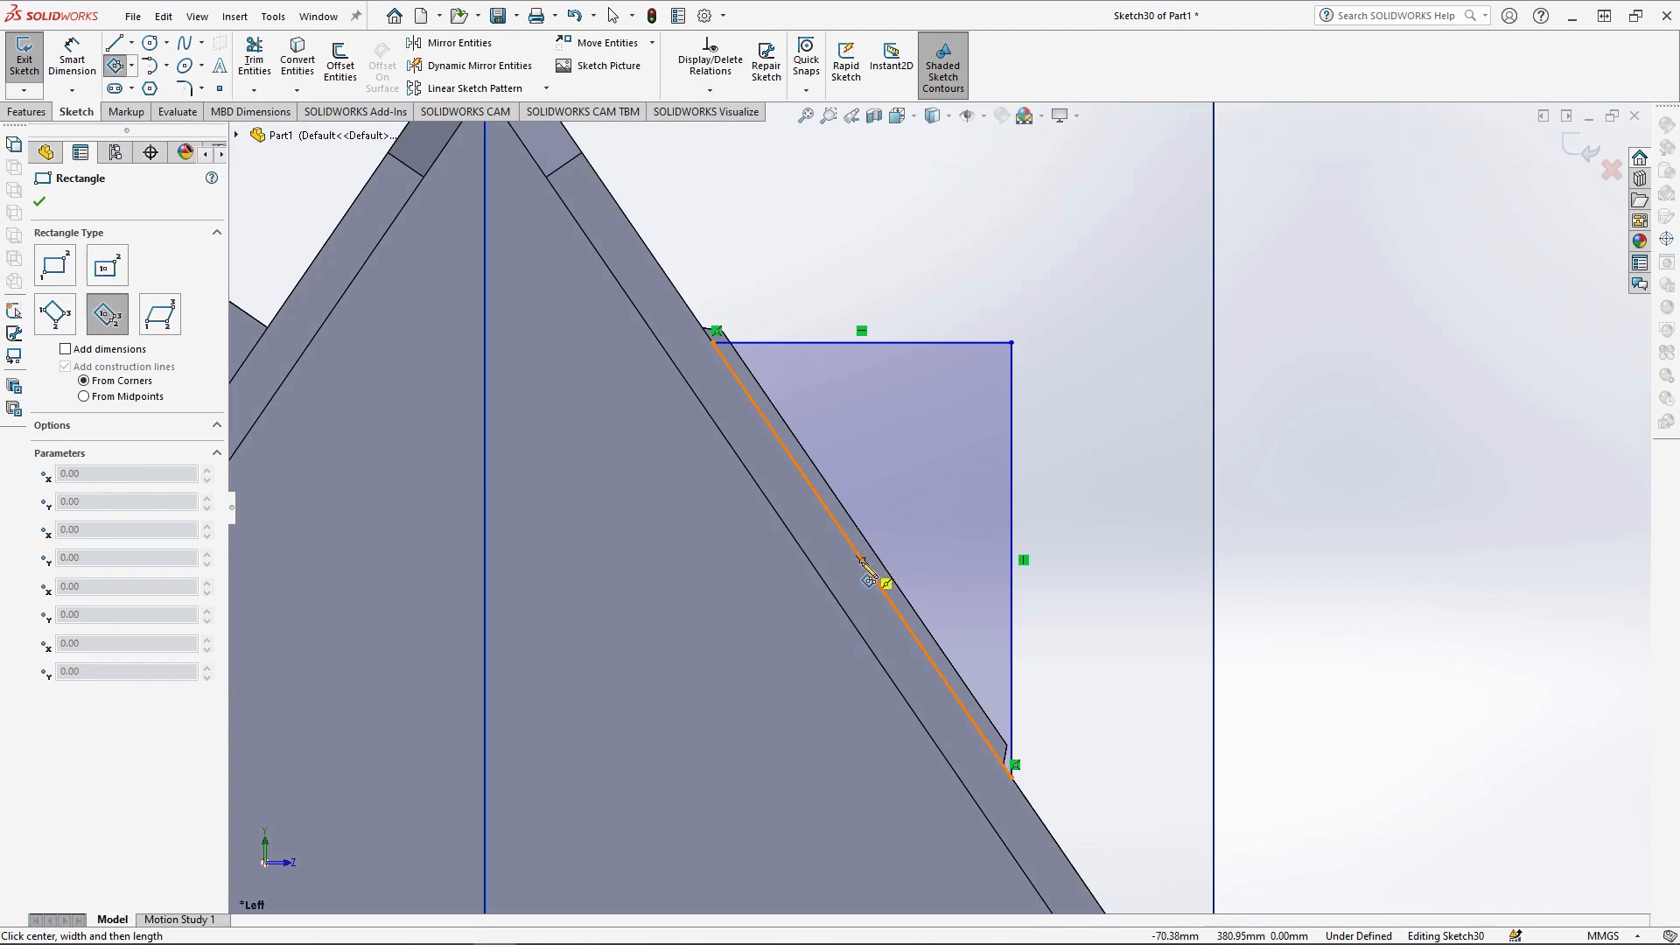
pyautogui.click(863, 561)
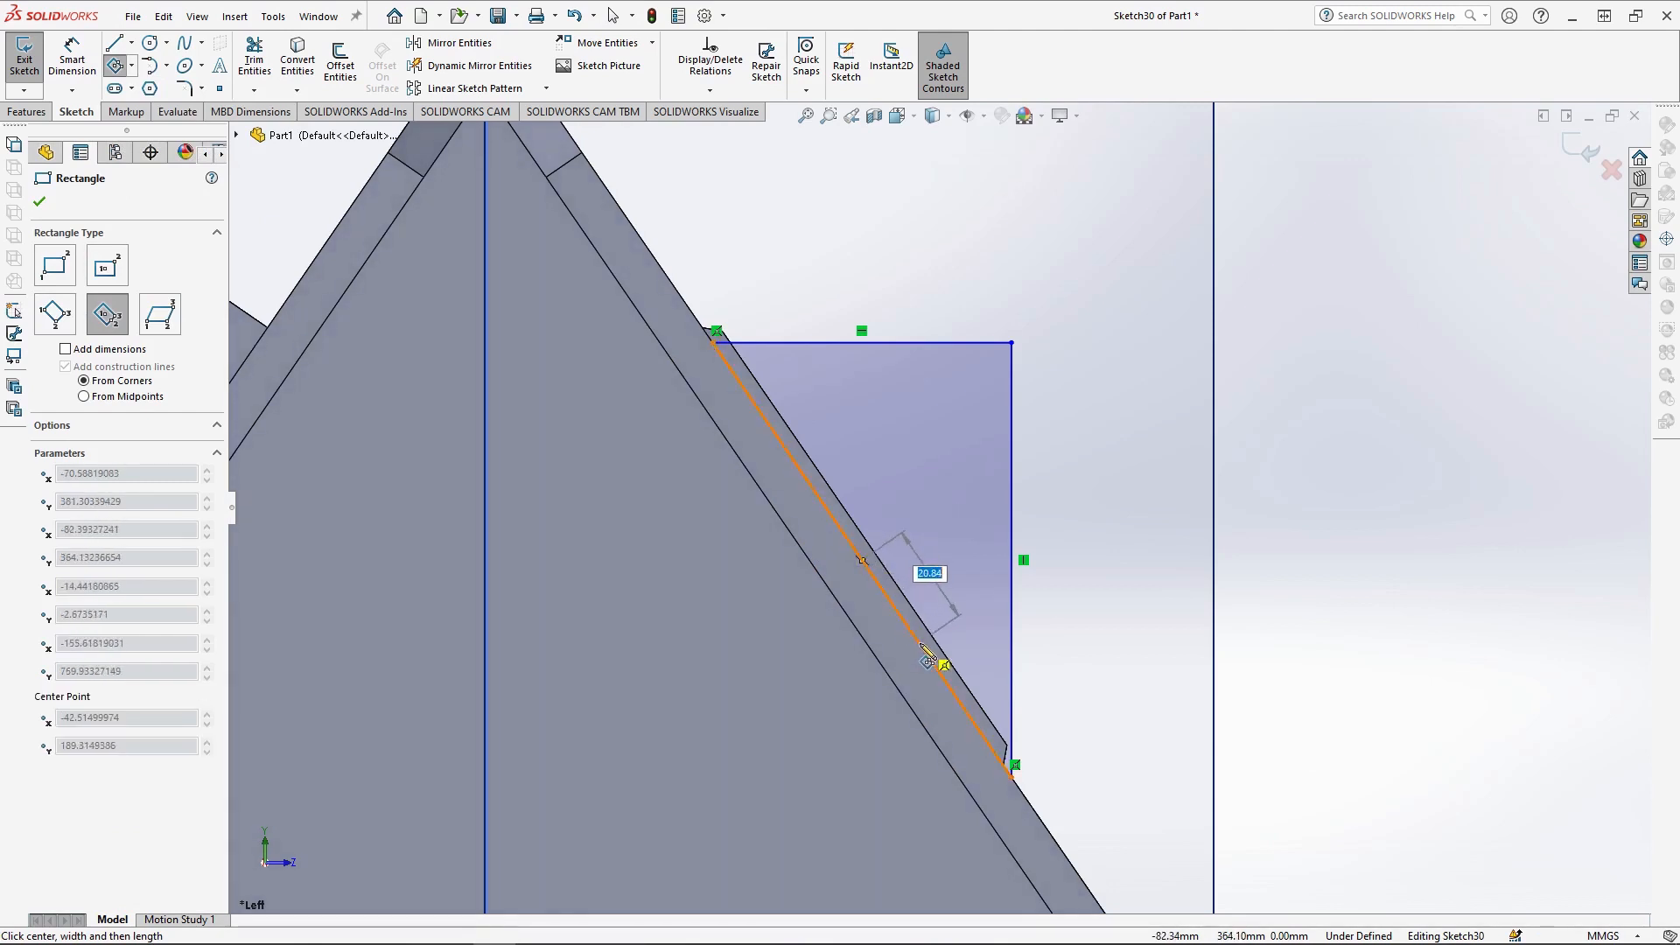
pyautogui.press('Return')
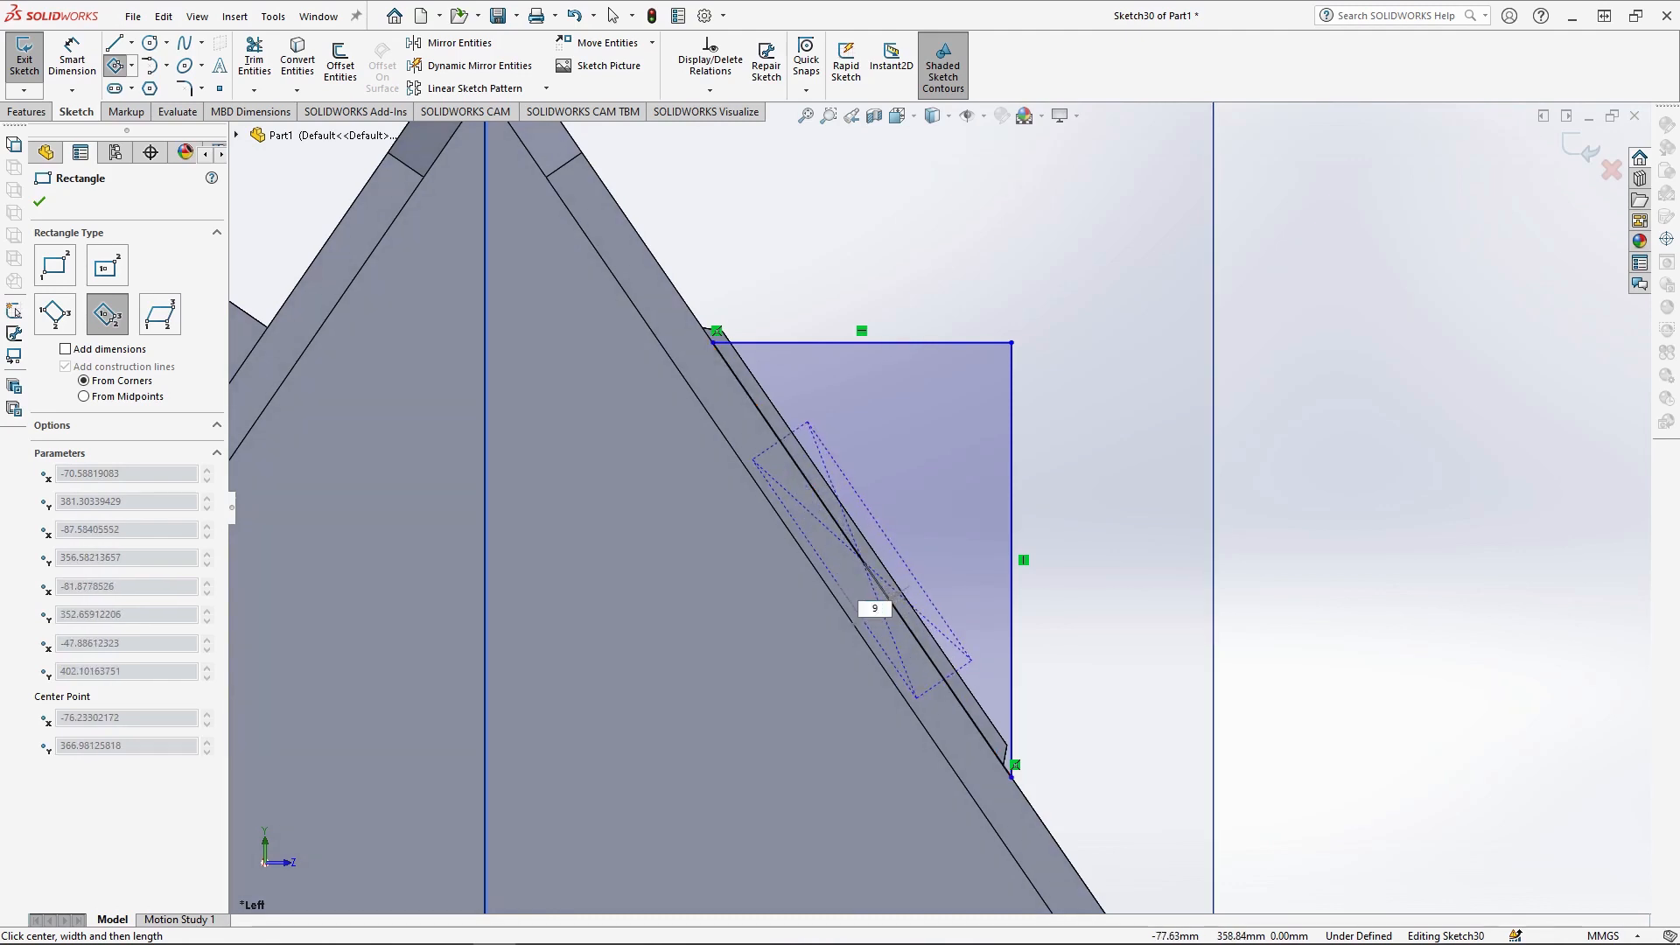
pyautogui.press('Return')
pyautogui.press('Escape')
# - Trim the rectangle's outer half and the slope line inside it, leaving one outline with a tab into the roof panel
pyautogui.click(253, 59)
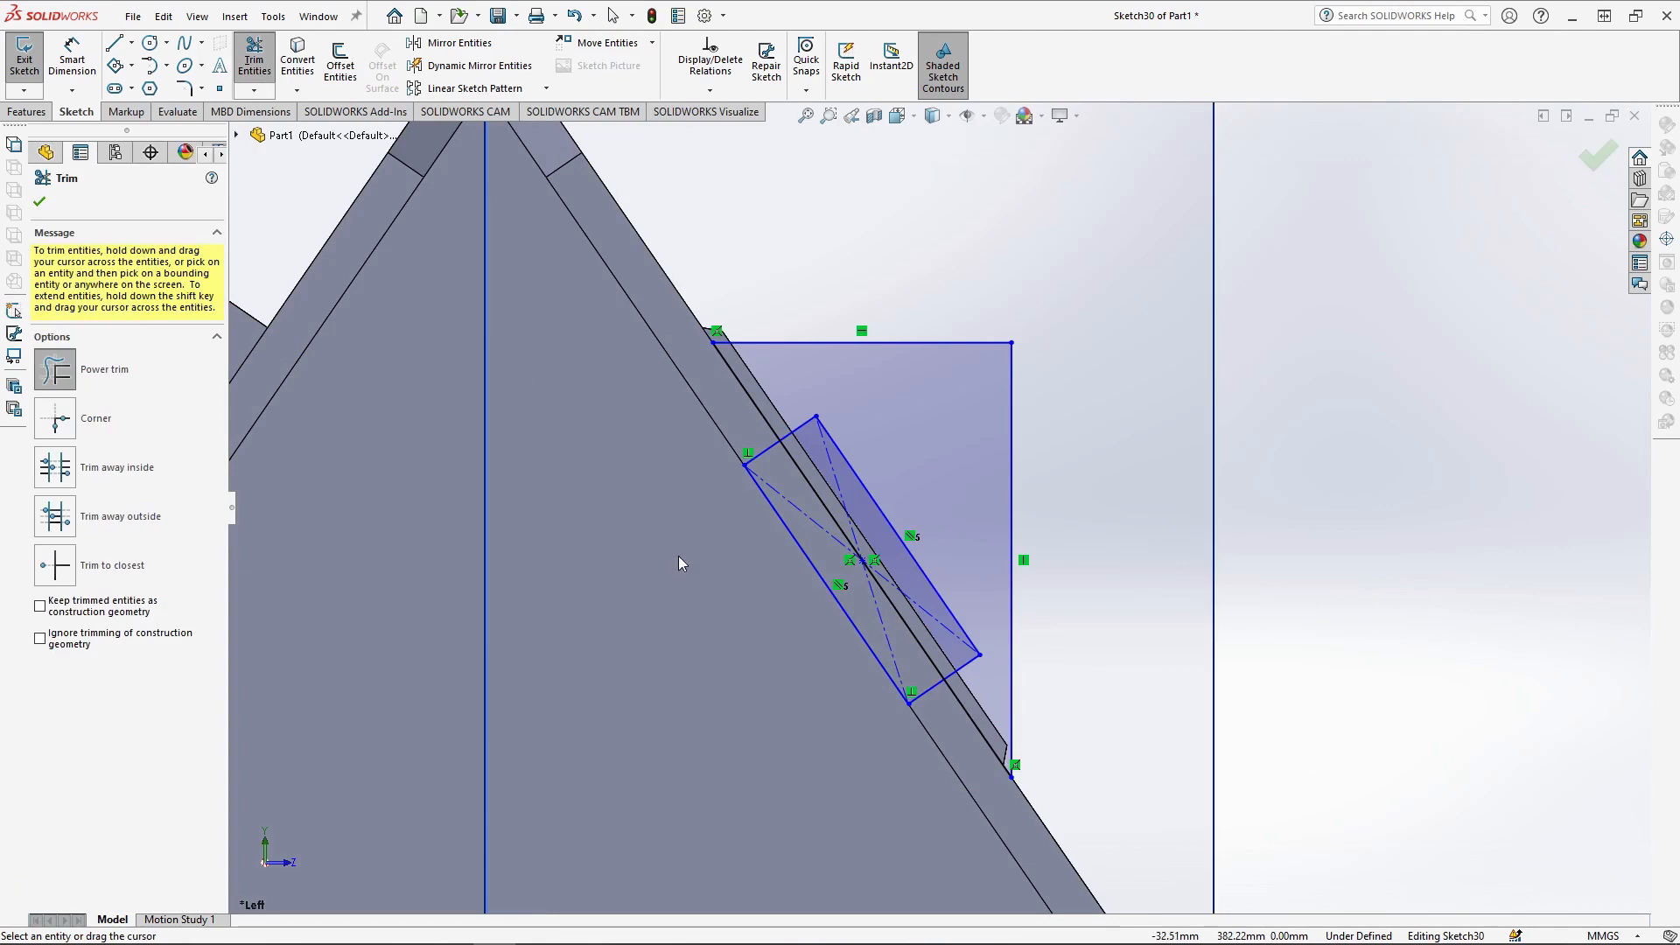
pyautogui.moveTo(799, 405); pyautogui.dragTo(837, 476)
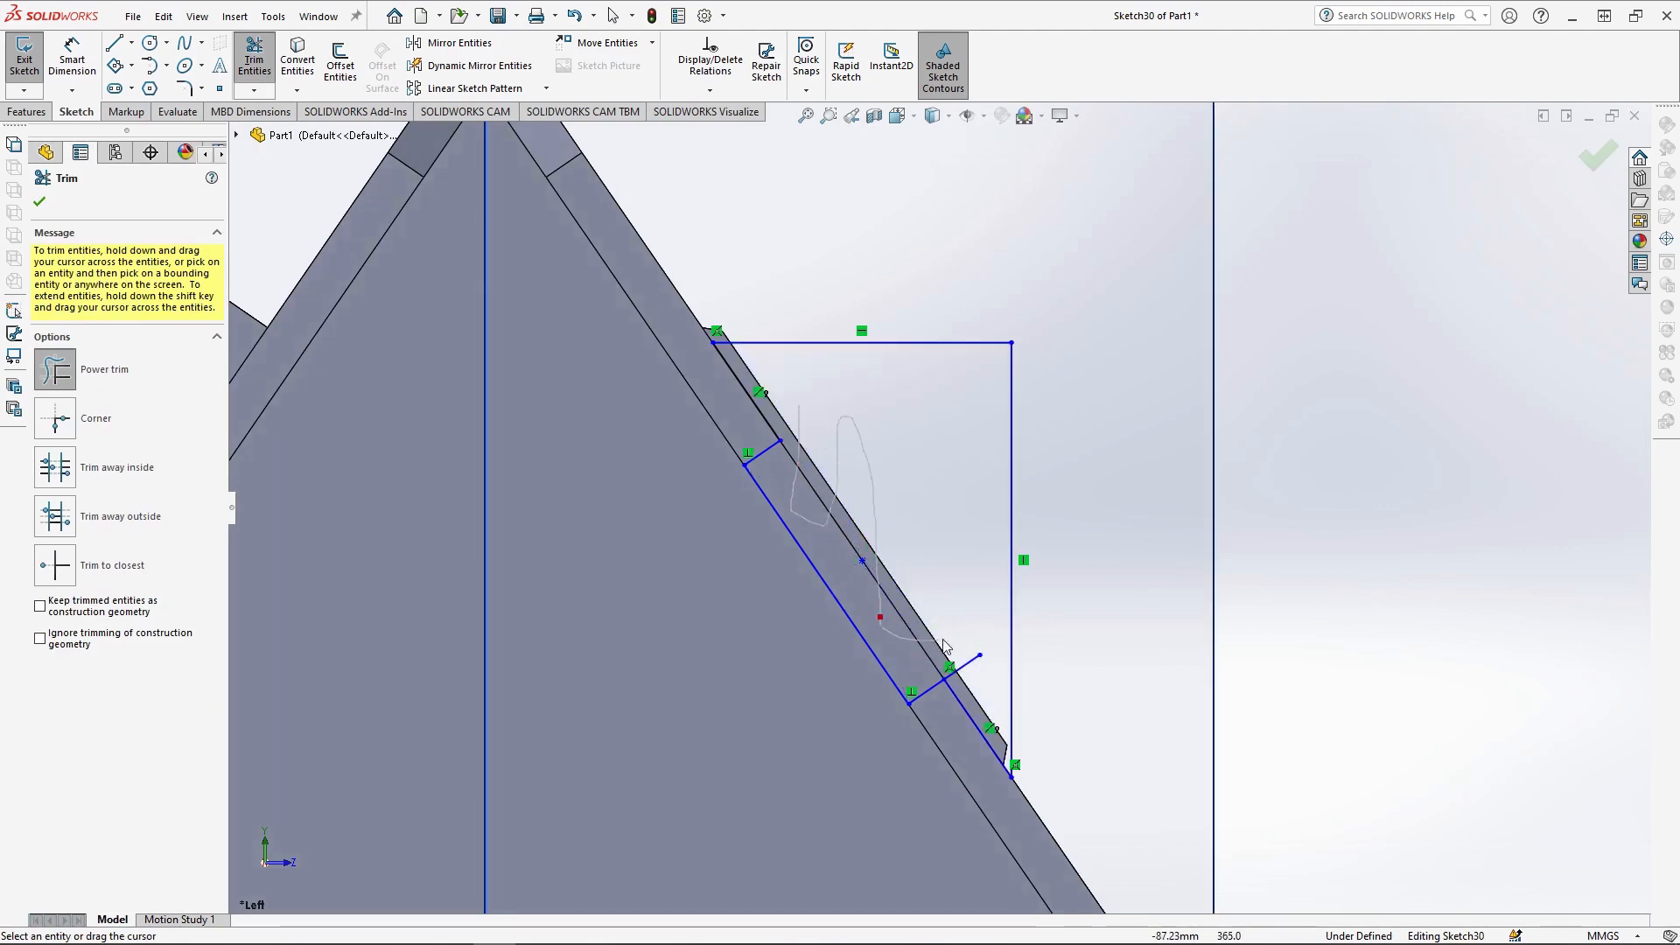
pyautogui.moveTo(943, 640); pyautogui.dragTo(975, 674)
pyautogui.scroll(2, 918, 573)
pyautogui.scroll(-1, 1242, 665)
pyautogui.press('Escape')
# - Extrude the tabbed dormer cheek profile 9 mm as a separate body without merging
pyautogui.click(27, 111)
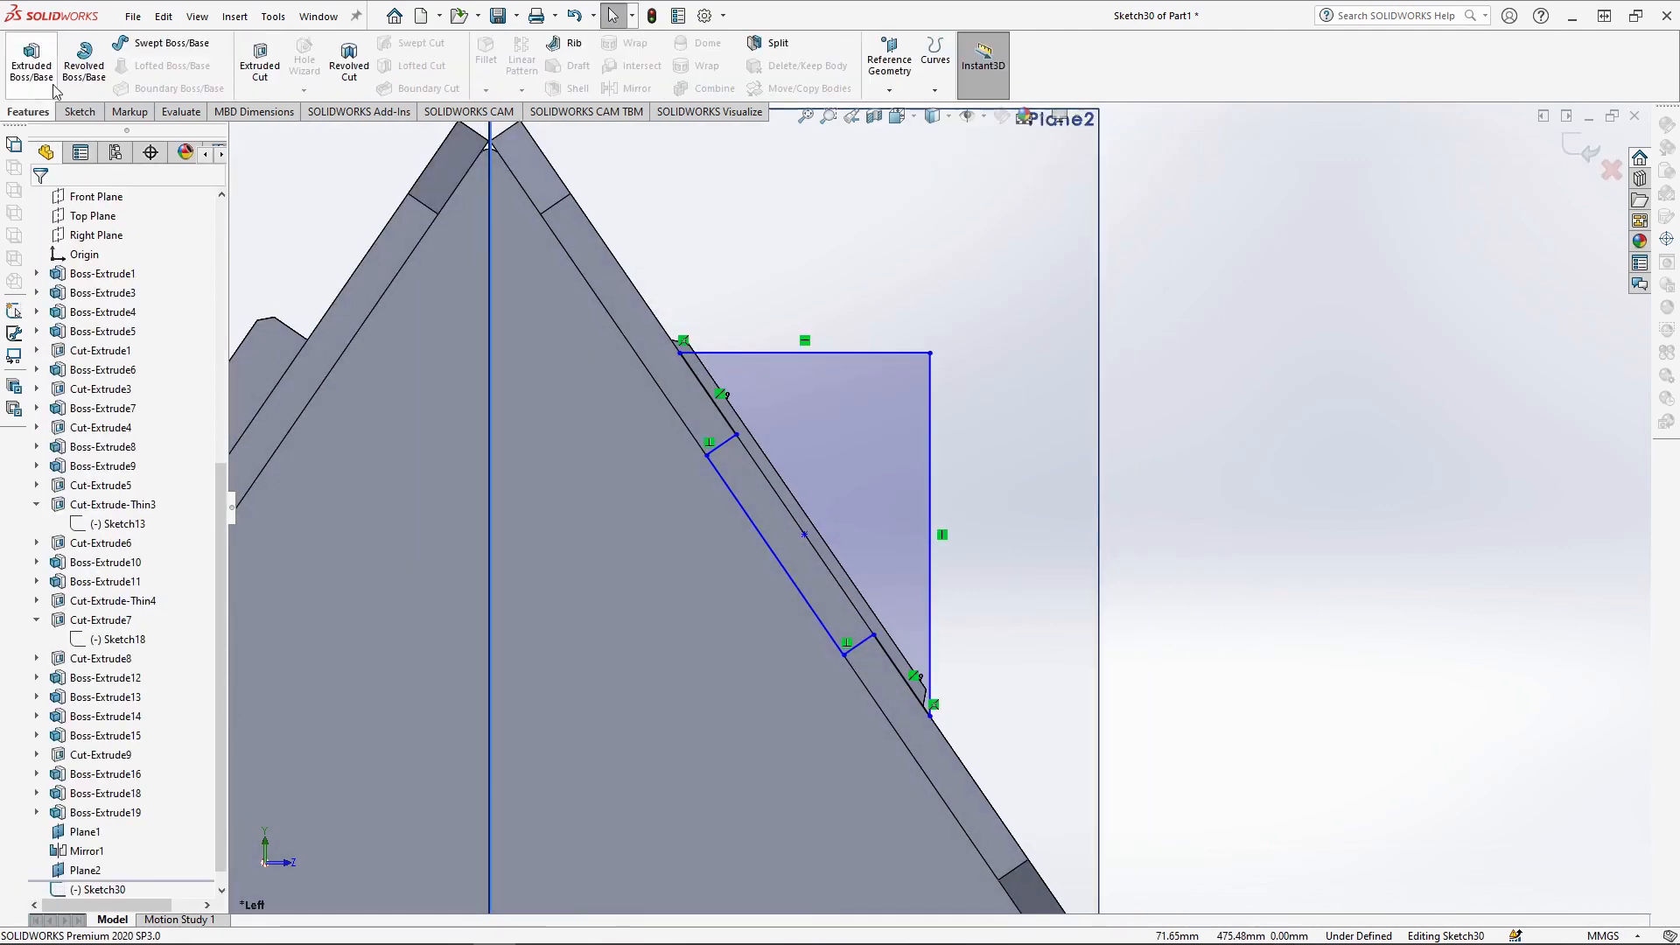
pyautogui.click(35, 66)
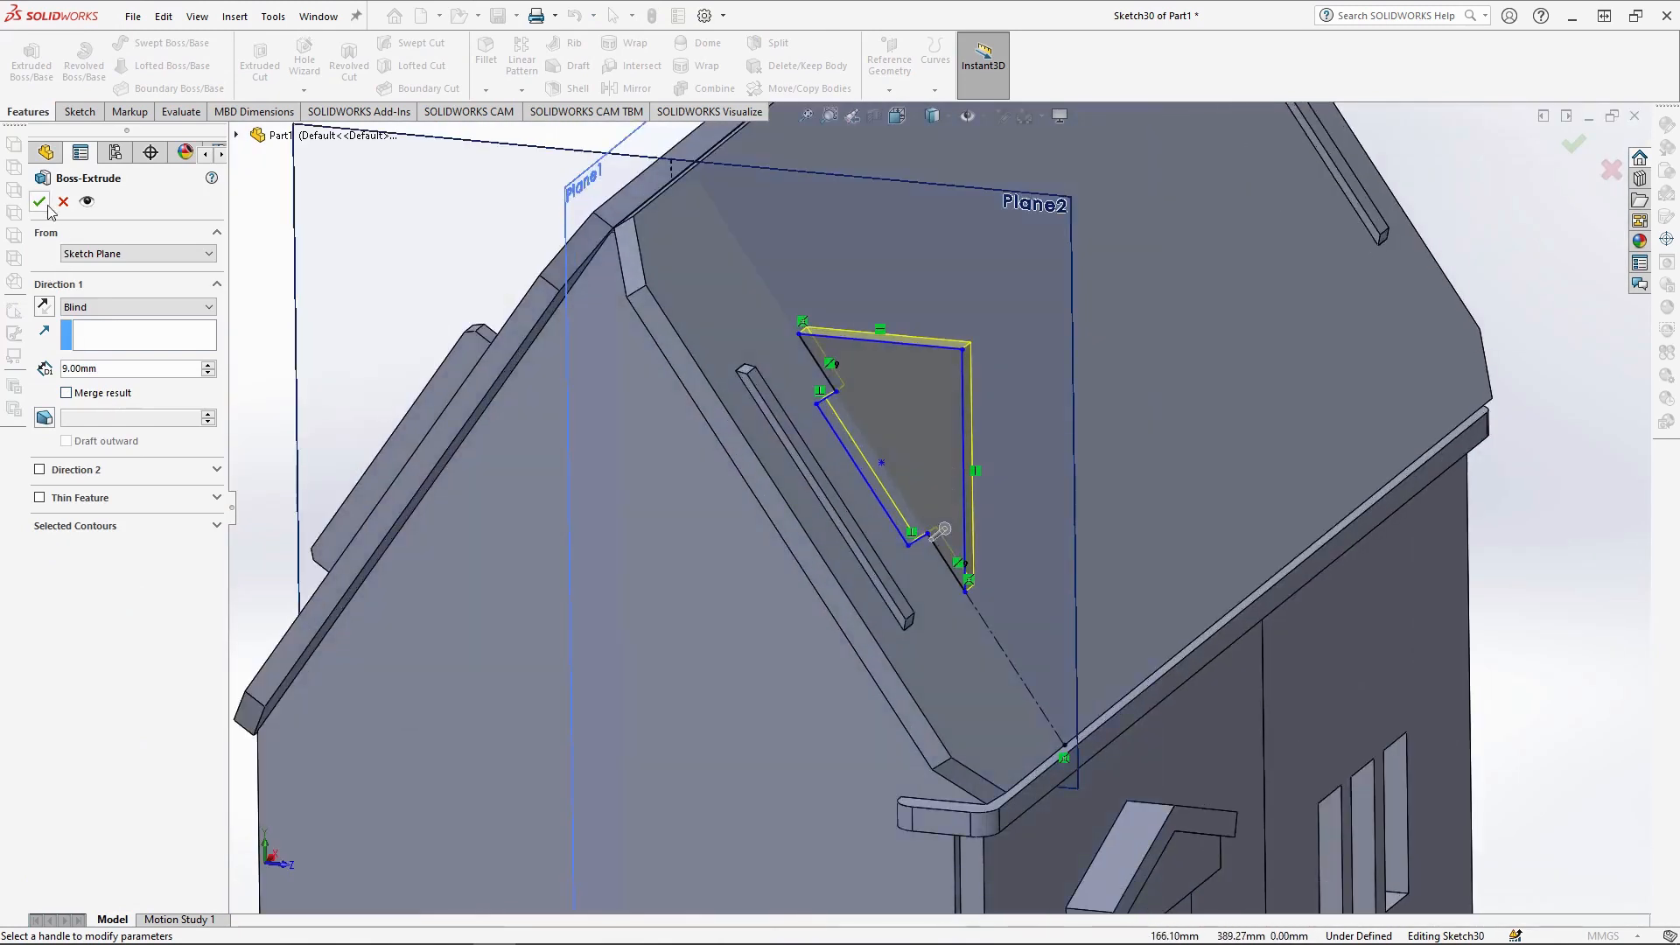
pyautogui.click(43, 203)
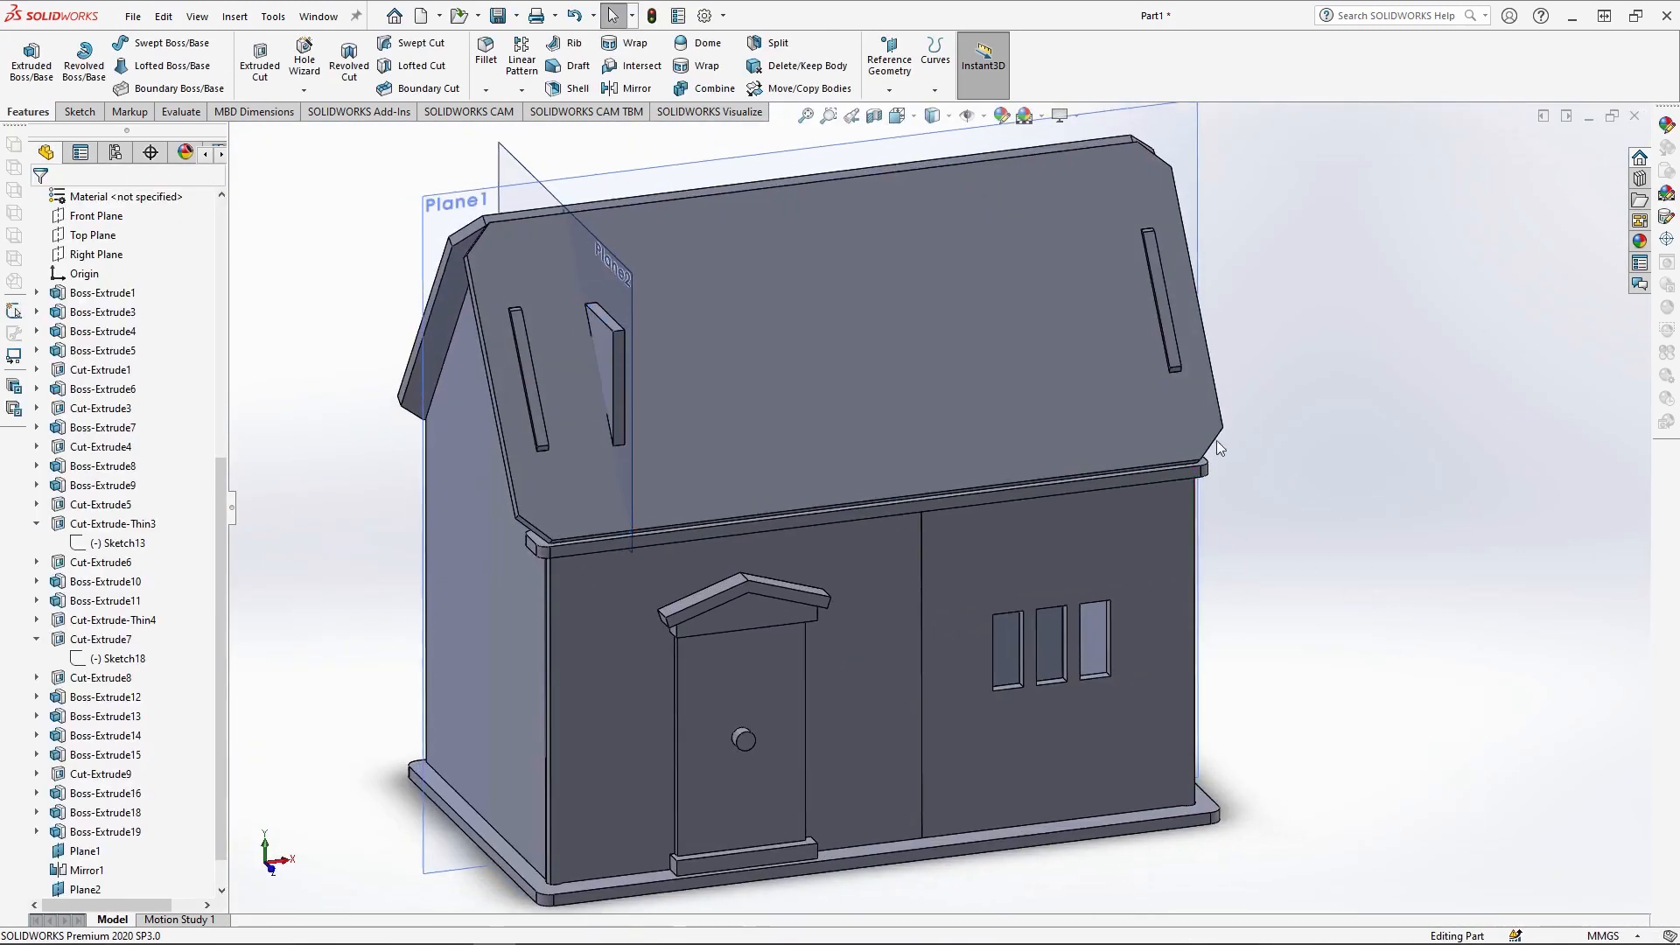
# - Copy the dormer cheek body once, translated 120 mm along X
pyautogui.scroll(-3, 543, 219)
pyautogui.click(800, 88)
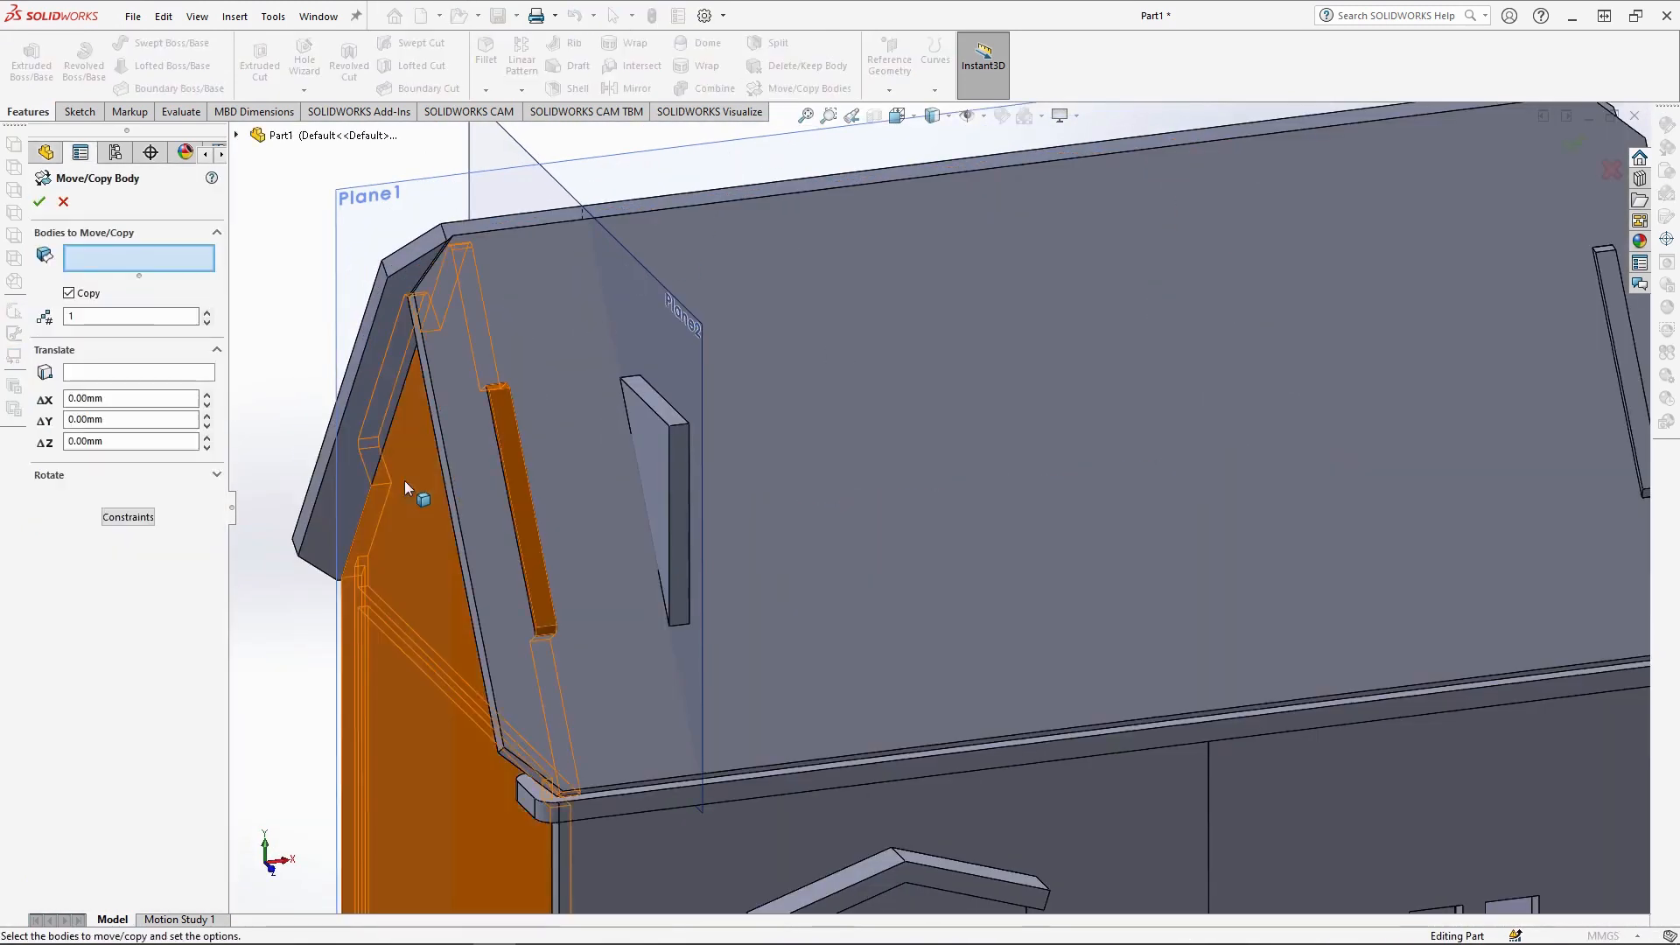
pyautogui.click(679, 471)
pyautogui.write('1')
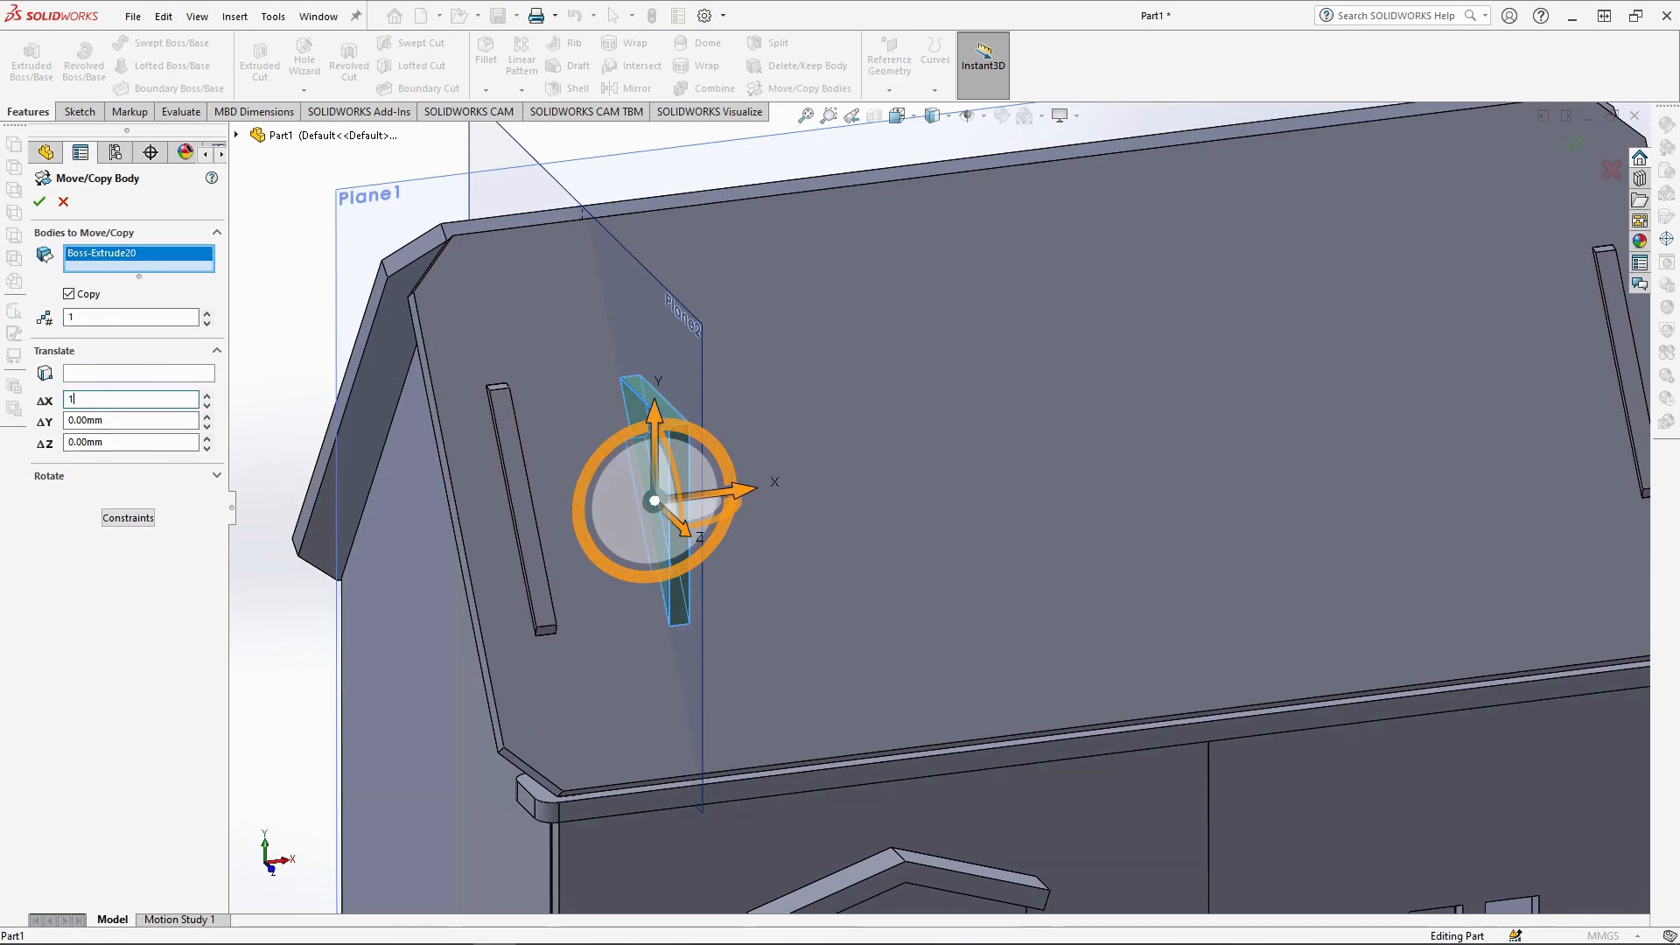
pyautogui.write('20')
pyautogui.press('Return')
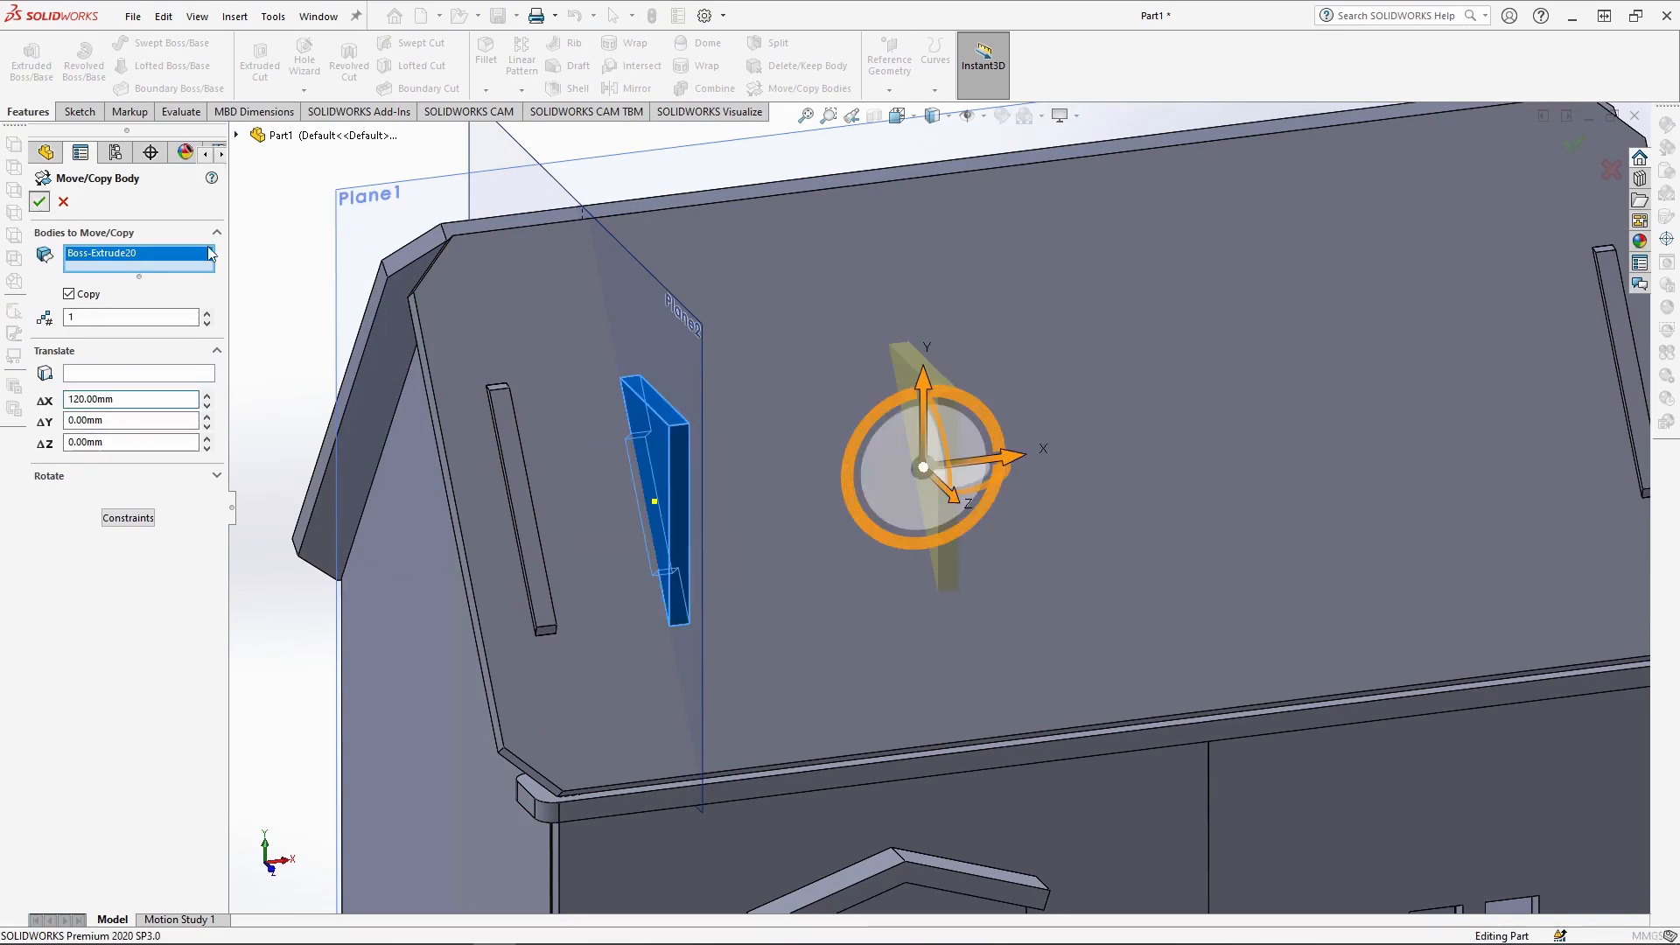
pyautogui.click(40, 202)
pyautogui.scroll(3, 959, 455)
pyautogui.moveTo(964, 464); pyautogui.dragTo(976, 606, button='middle')
pyautogui.scroll(-2, 964, 569)
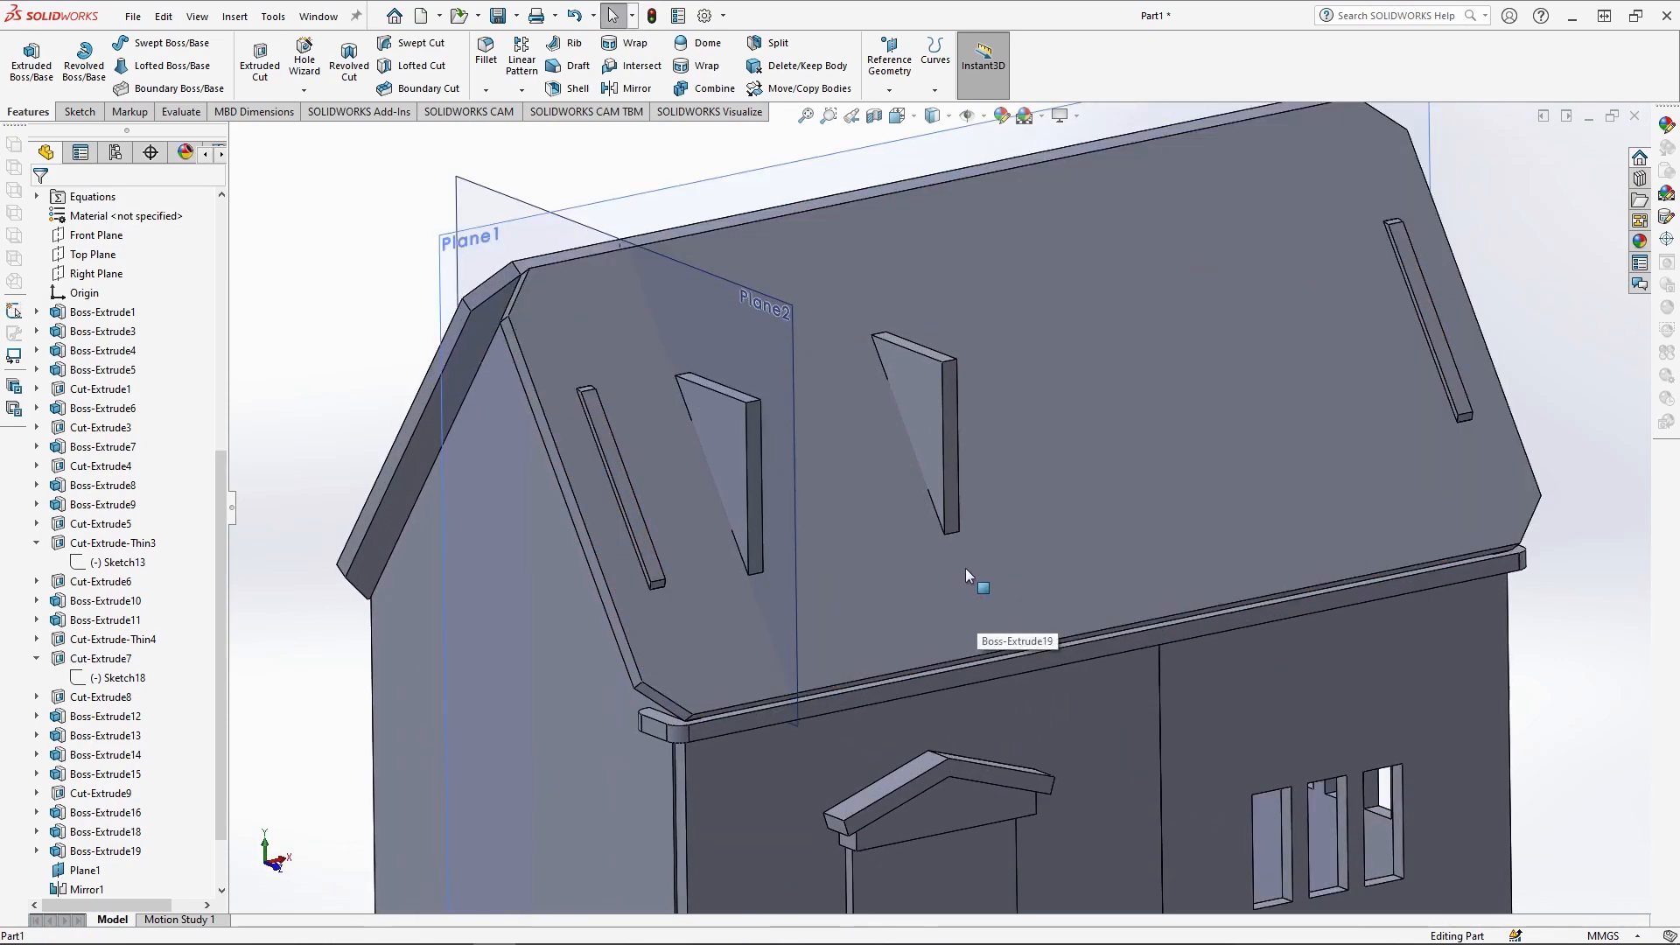
# - Sketch on the left dormer cheek's outer face a closed narrow strip along its 90 mm front edge, with the lower end following the roof slope
pyautogui.click(732, 436)
pyautogui.click(875, 355)
pyautogui.click(894, 116)
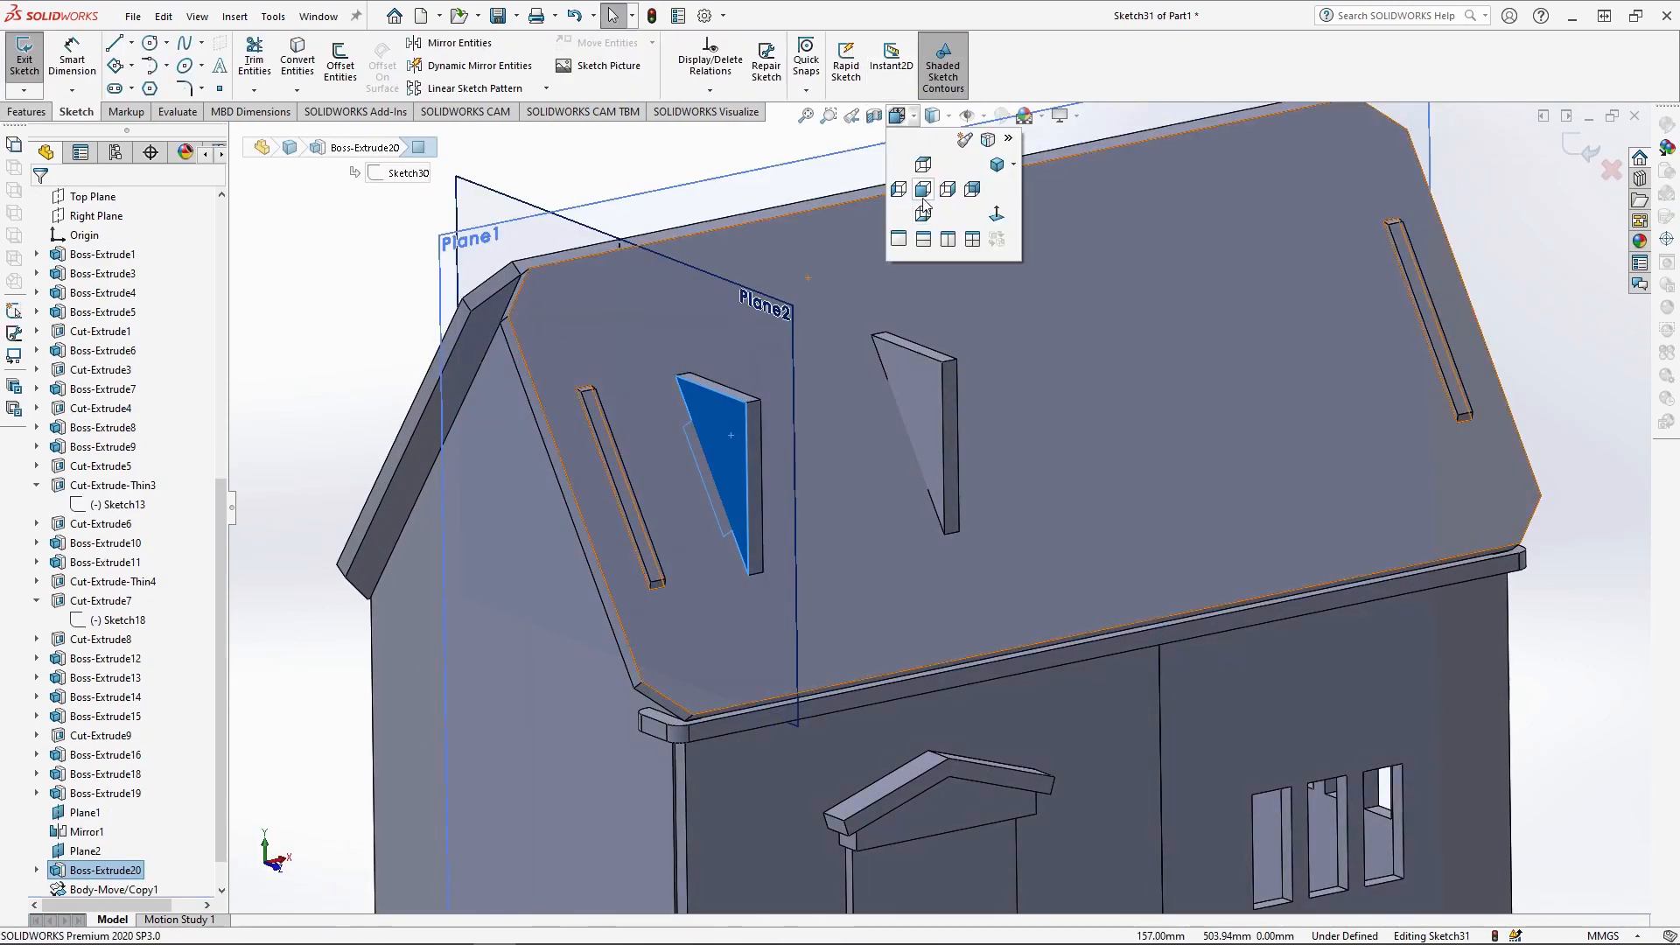
pyautogui.click(997, 214)
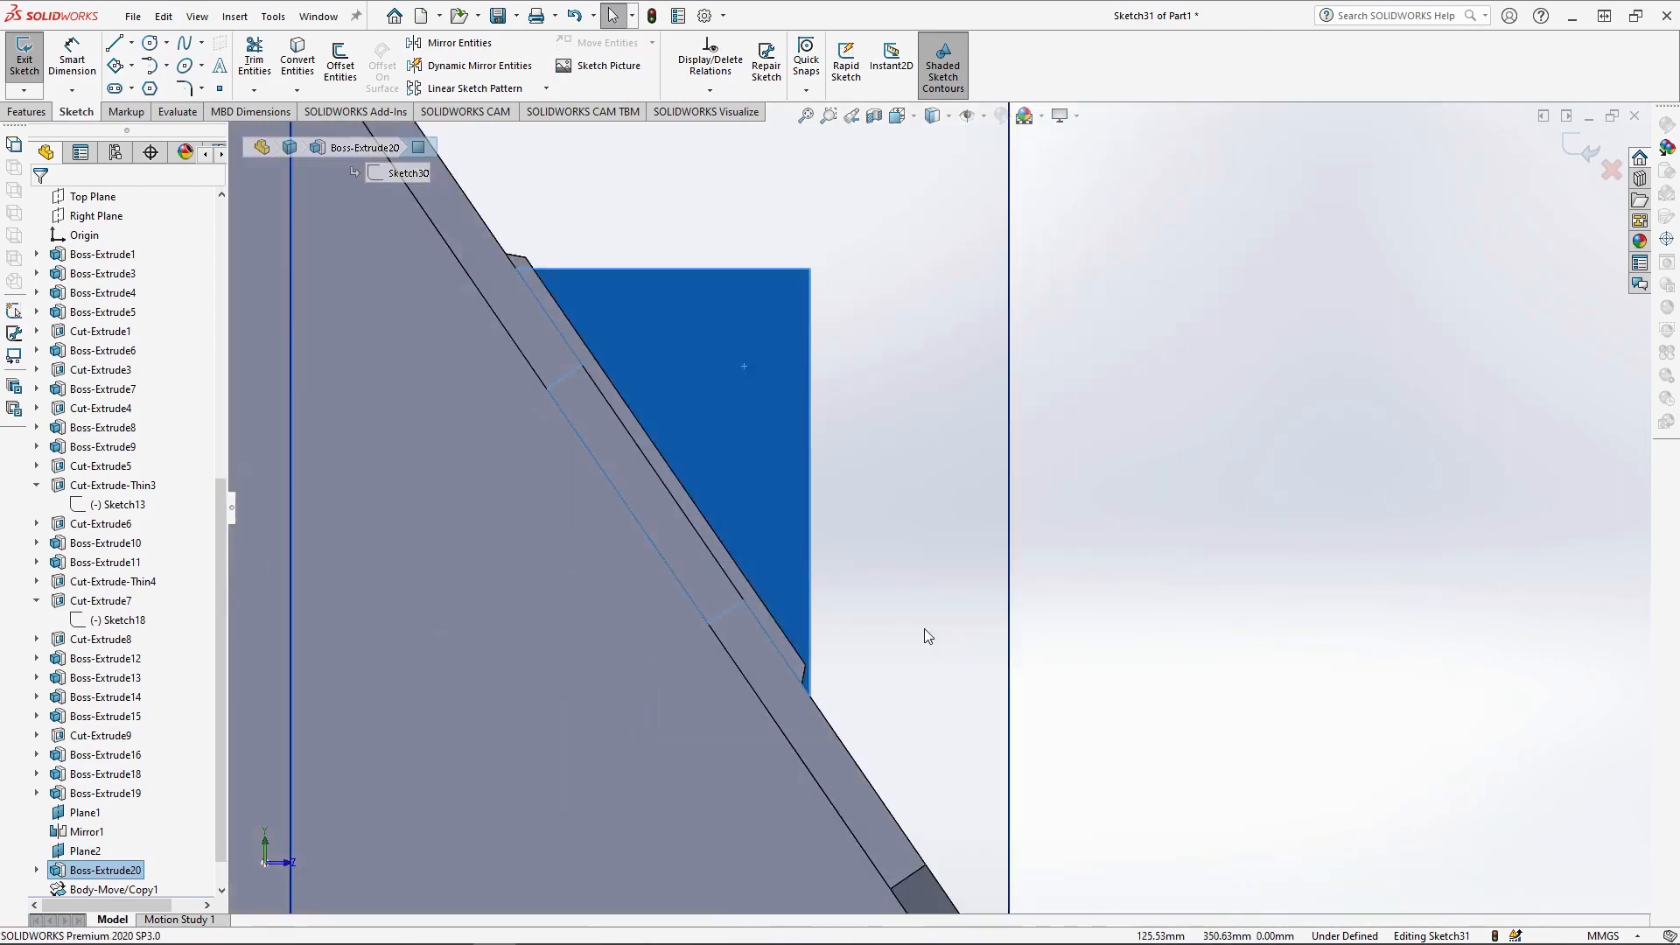
pyautogui.click(115, 48)
pyautogui.click(809, 269)
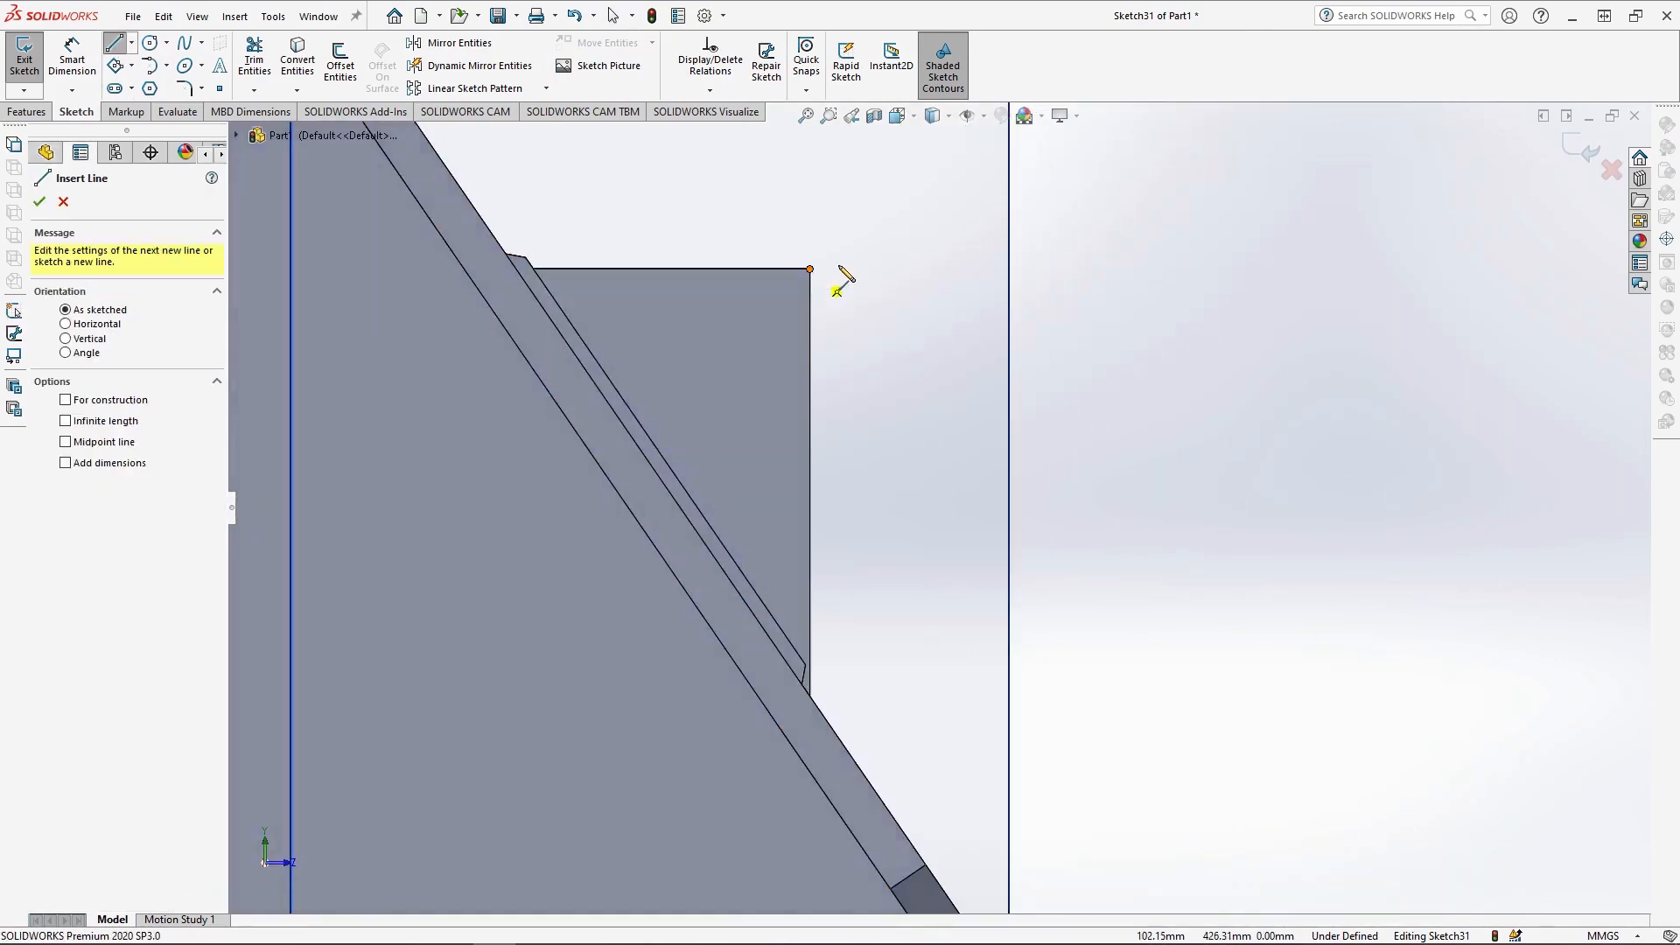
pyautogui.click(853, 269)
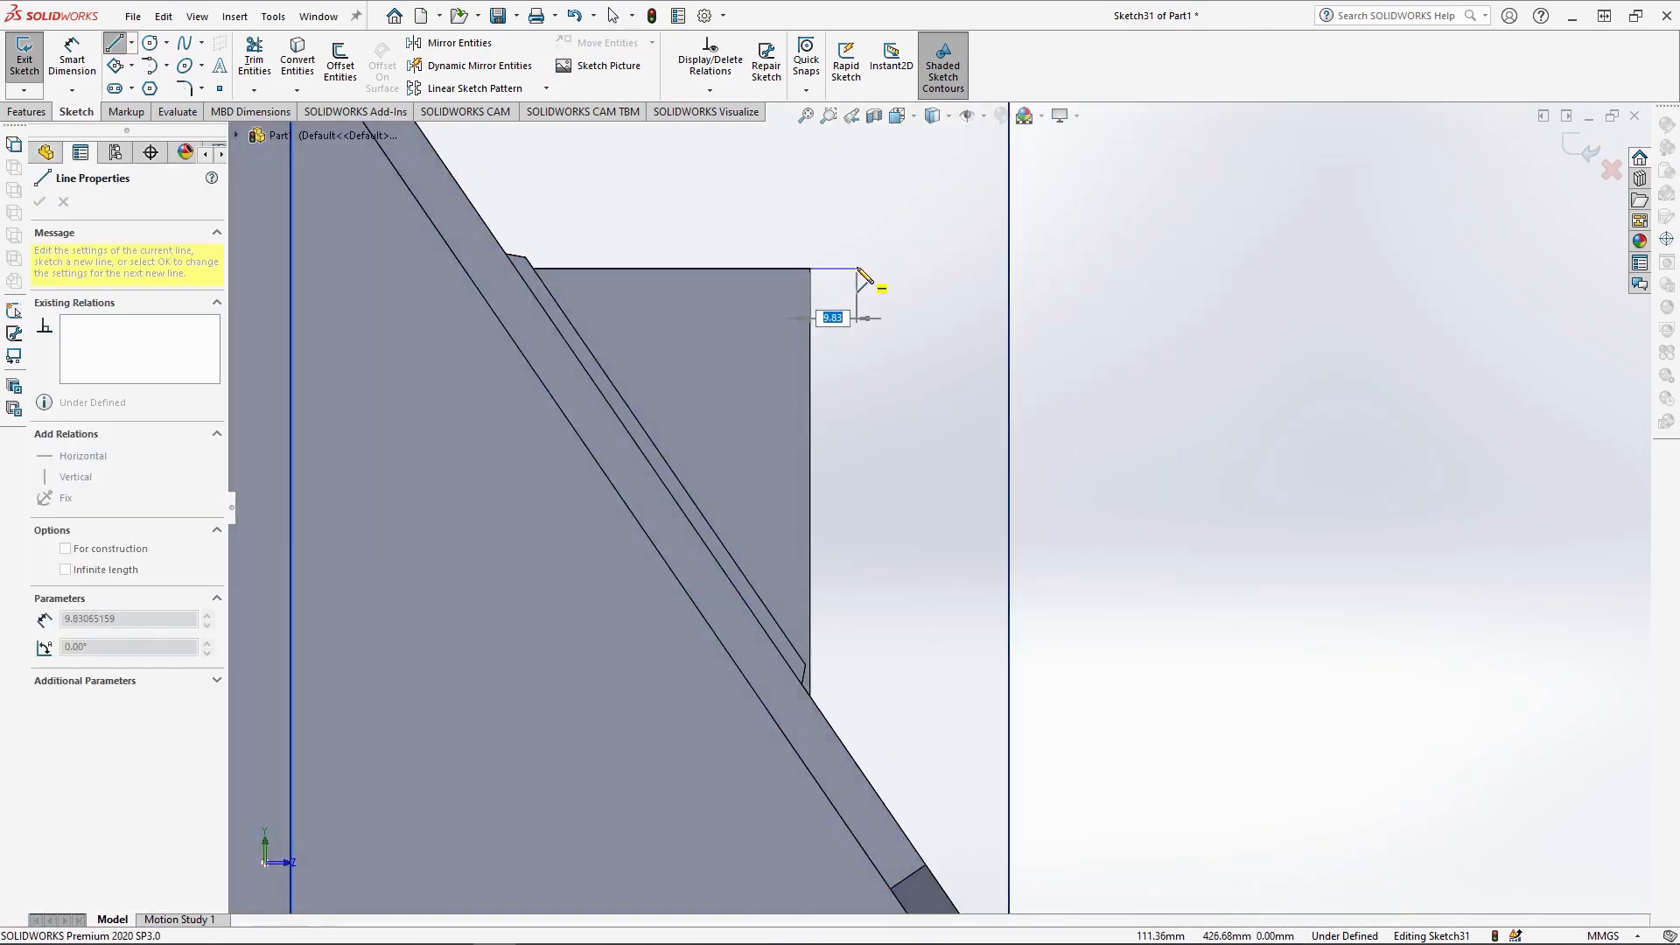
pyautogui.click(853, 758)
pyautogui.click(810, 697)
pyautogui.click(809, 268)
pyautogui.scroll(3, 807, 353)
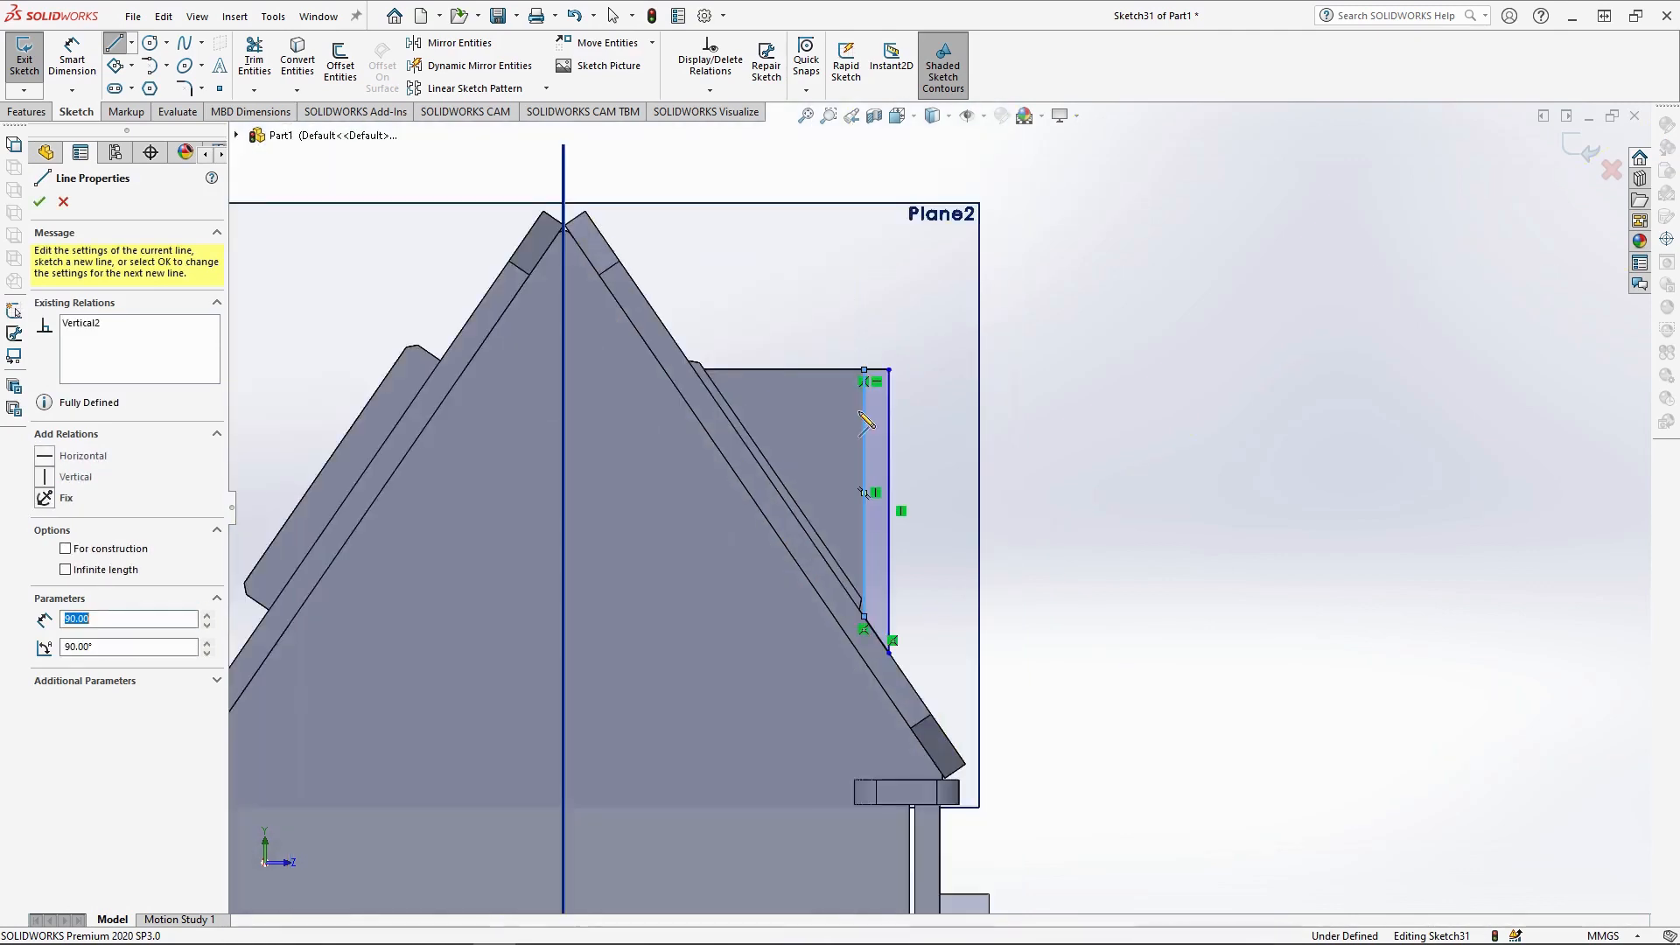
# - Extrude the narrow strip up to the copied cheek's upper front corner as a separate dormer front body
pyautogui.moveTo(859, 413); pyautogui.dragTo(787, 600, button='middle')
pyautogui.click(26, 111)
pyautogui.click(32, 61)
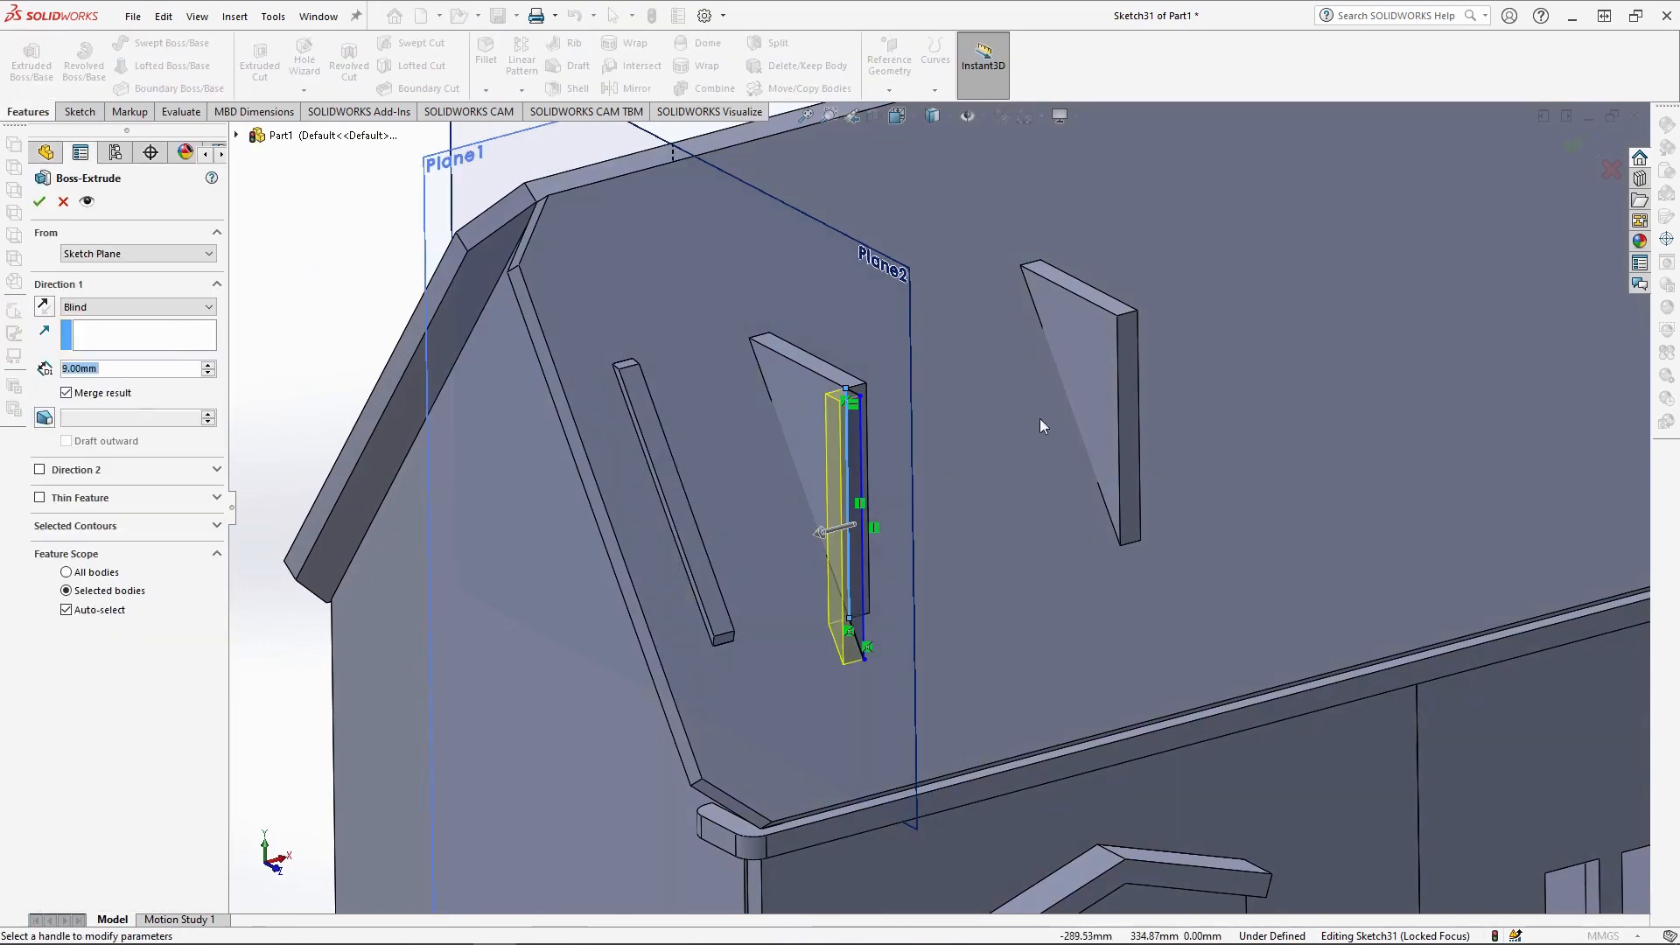
pyautogui.click(1136, 310)
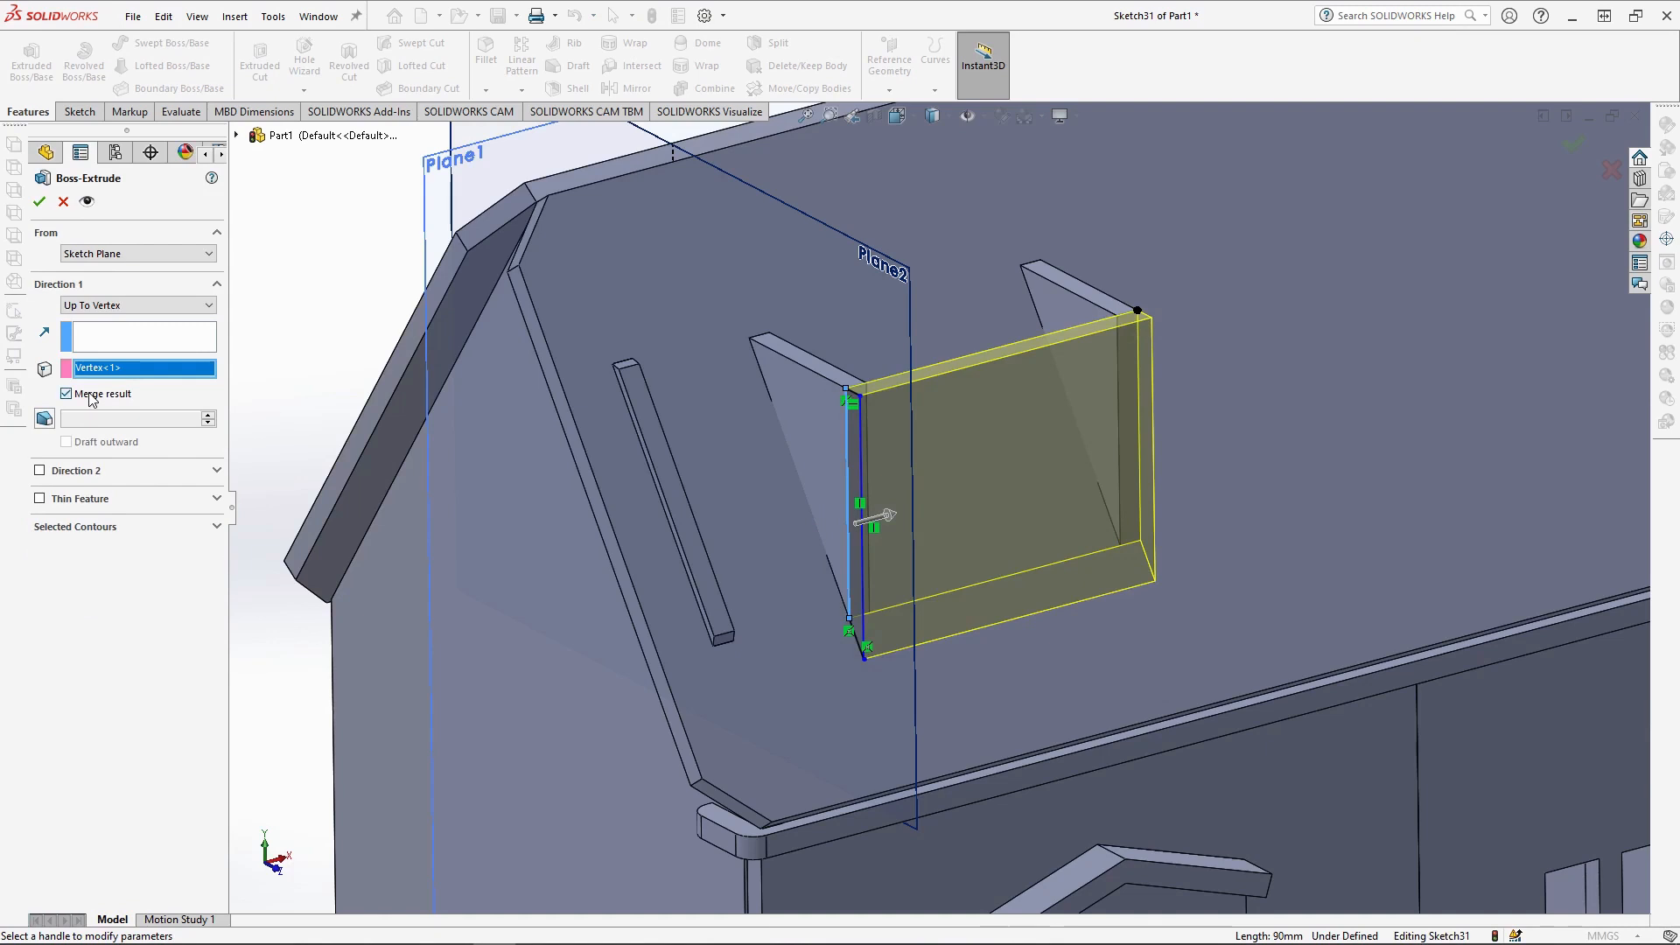
pyautogui.click(39, 202)
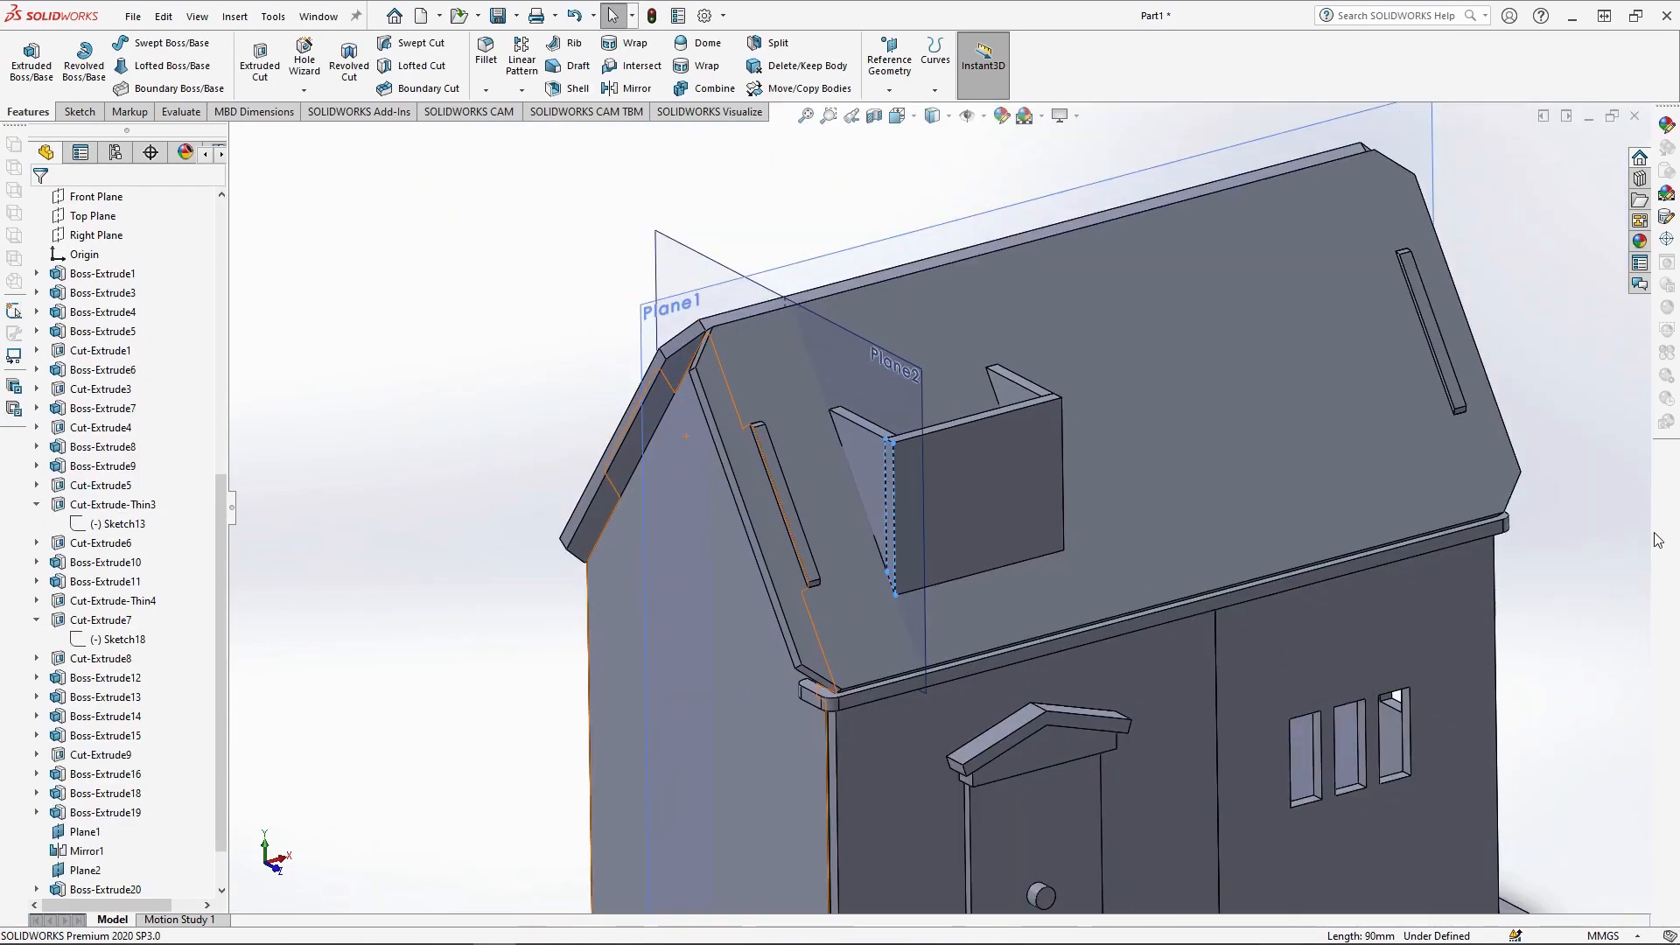
# - Start a sketch on the dormer front panel's face and draw a vertical construction line up from its top edge's midpoint
pyautogui.click(999, 476)
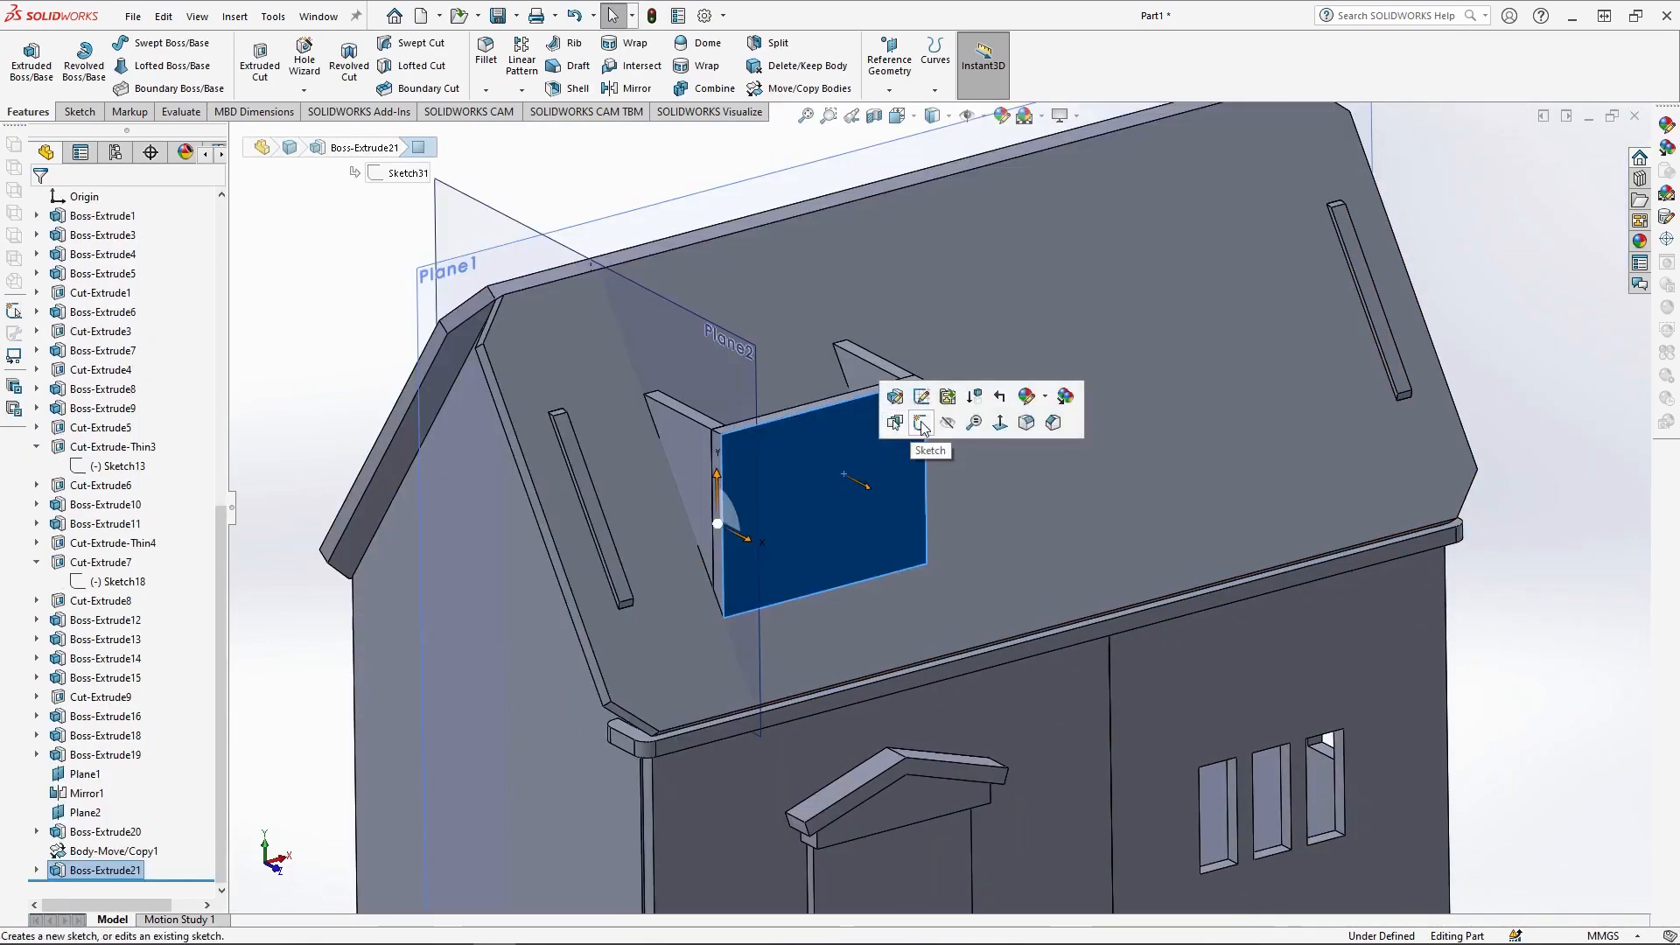
pyautogui.click(921, 426)
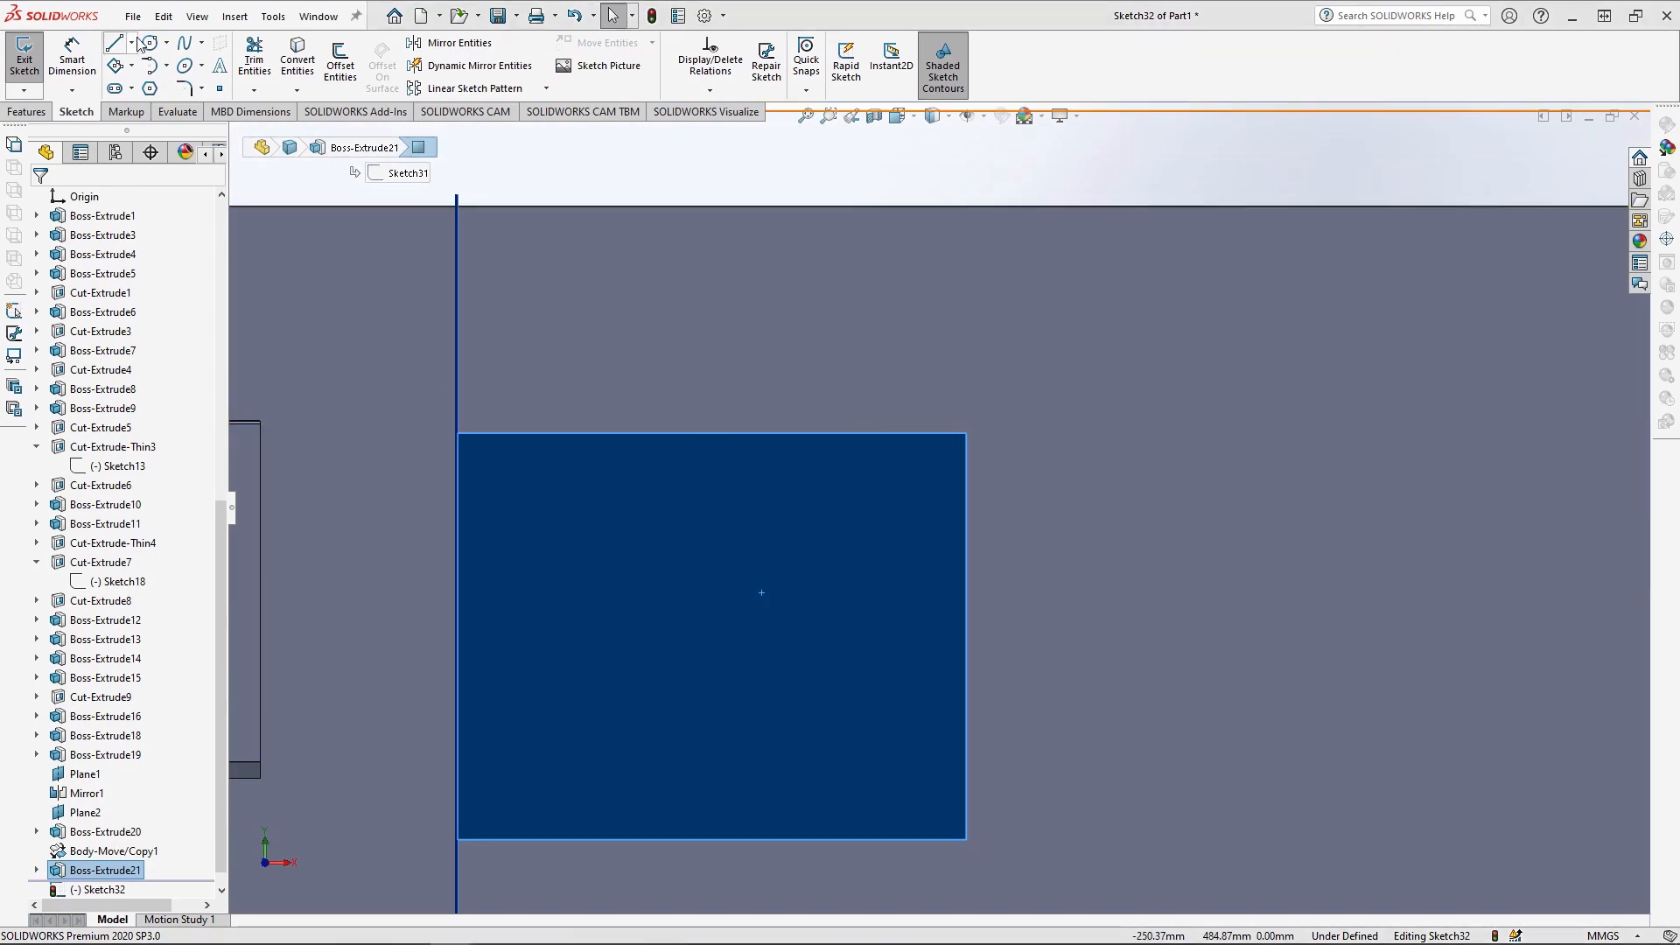
pyautogui.click(132, 43)
pyautogui.click(153, 76)
pyautogui.click(712, 432)
pyautogui.click(712, 295)
pyautogui.press('Escape')
# - Draw a closed gable triangle from the panel's upper corners to the construction line's end, with sloping sides about 73 mm long
pyautogui.press('l')
pyautogui.click(456, 432)
pyautogui.click(712, 295)
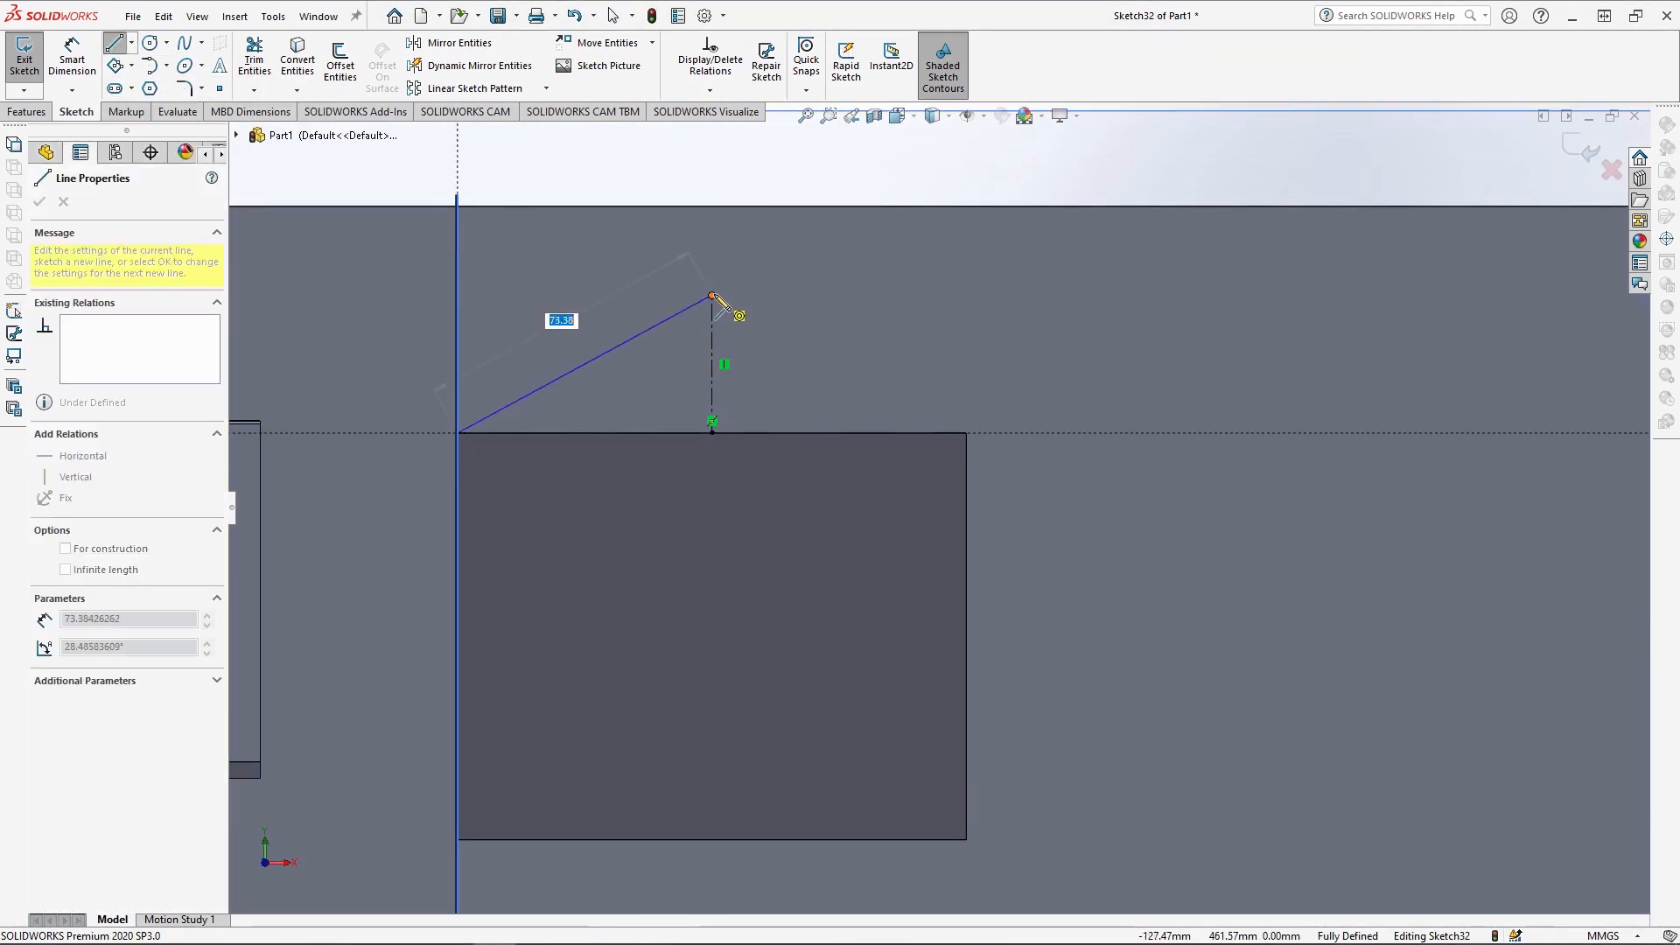
pyautogui.click(967, 434)
pyautogui.click(457, 432)
# - Extrude the gable triangle 9 mm back over the panel's thickness, merging it only with the dormer front body
pyautogui.click(27, 112)
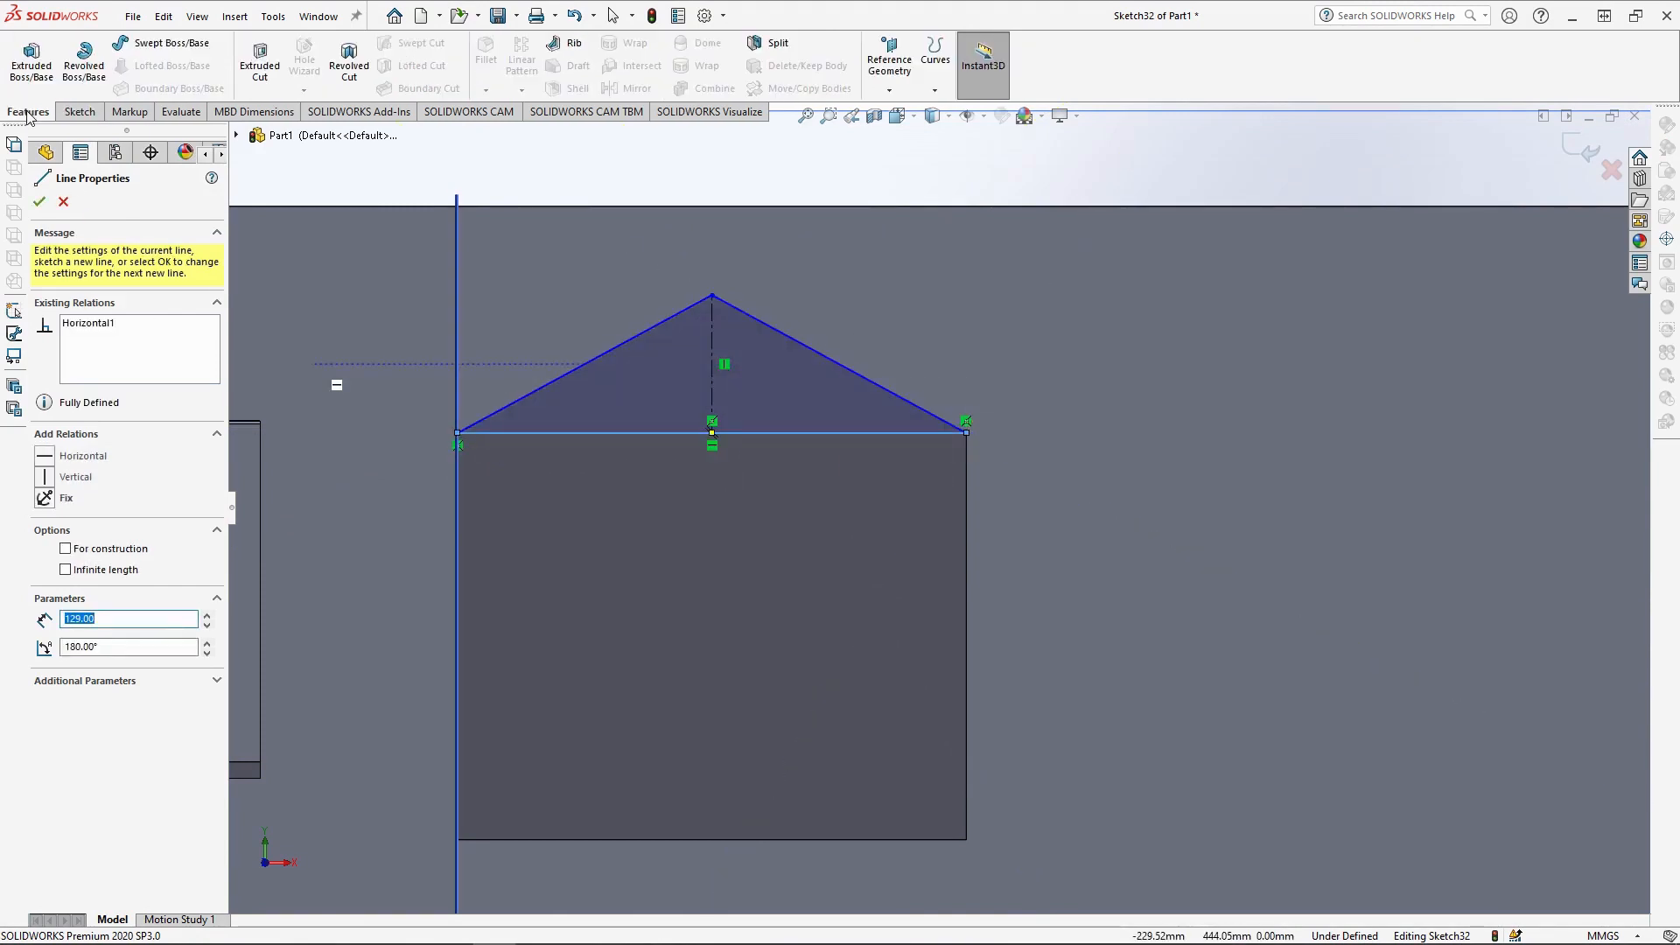
pyautogui.click(32, 60)
pyautogui.click(98, 610)
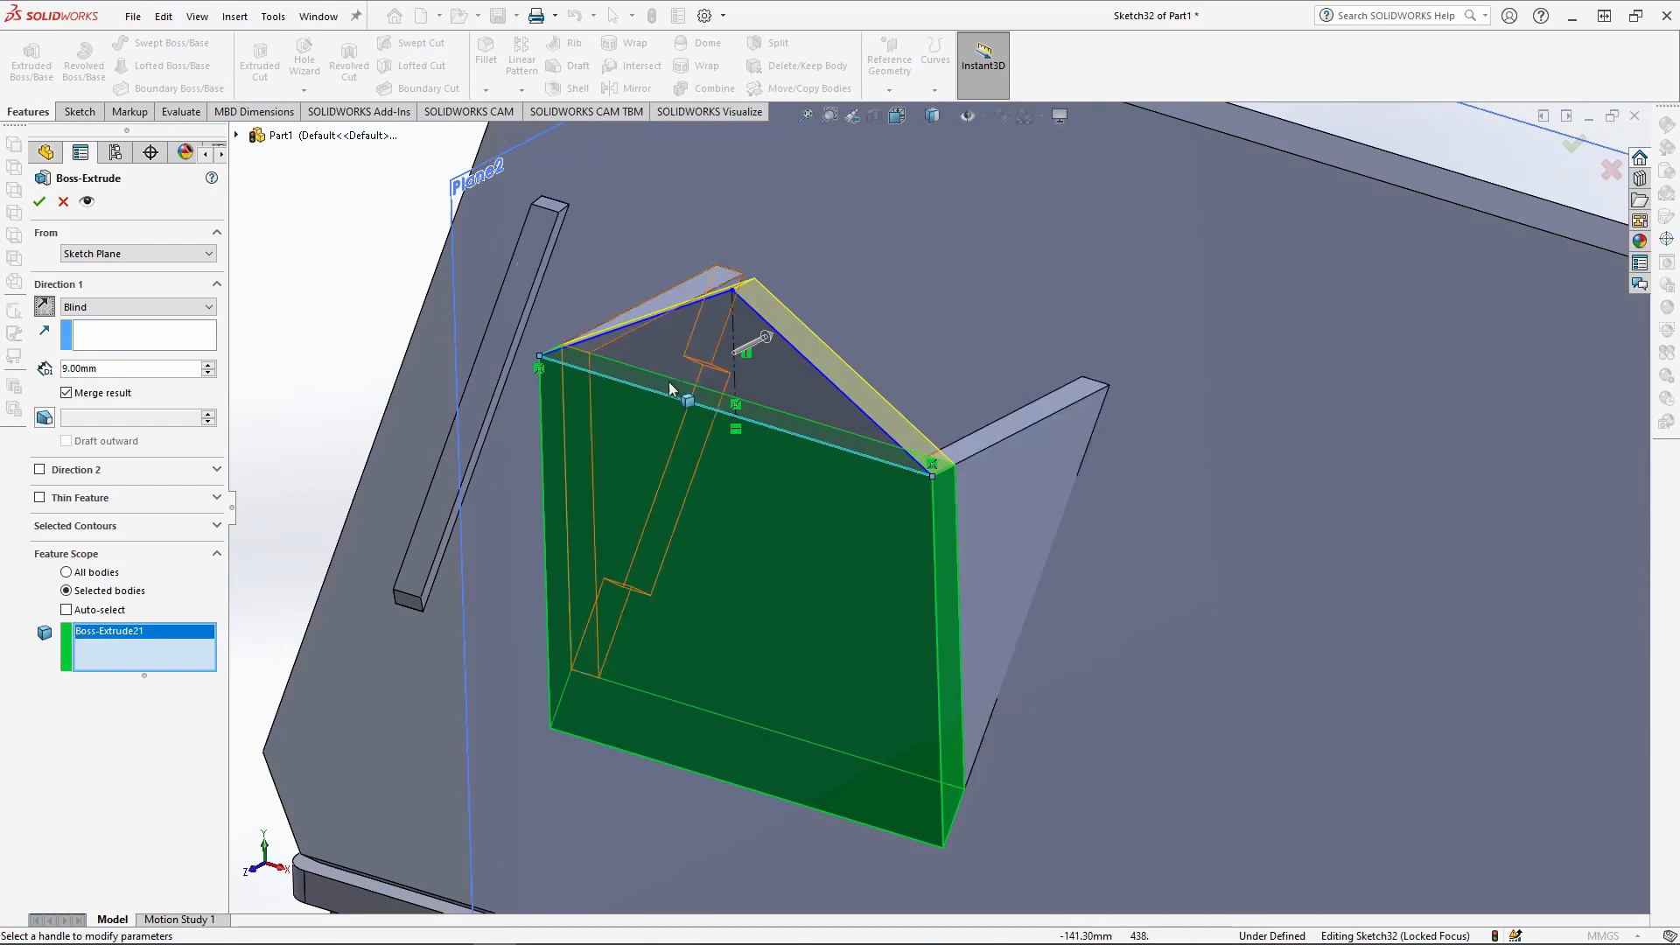
pyautogui.click(39, 201)
# - Sketch on the gabled front face construction lines running along the lower edge from its left corner, then 19.75 mm straight up
pyautogui.click(814, 577)
pyautogui.click(866, 540)
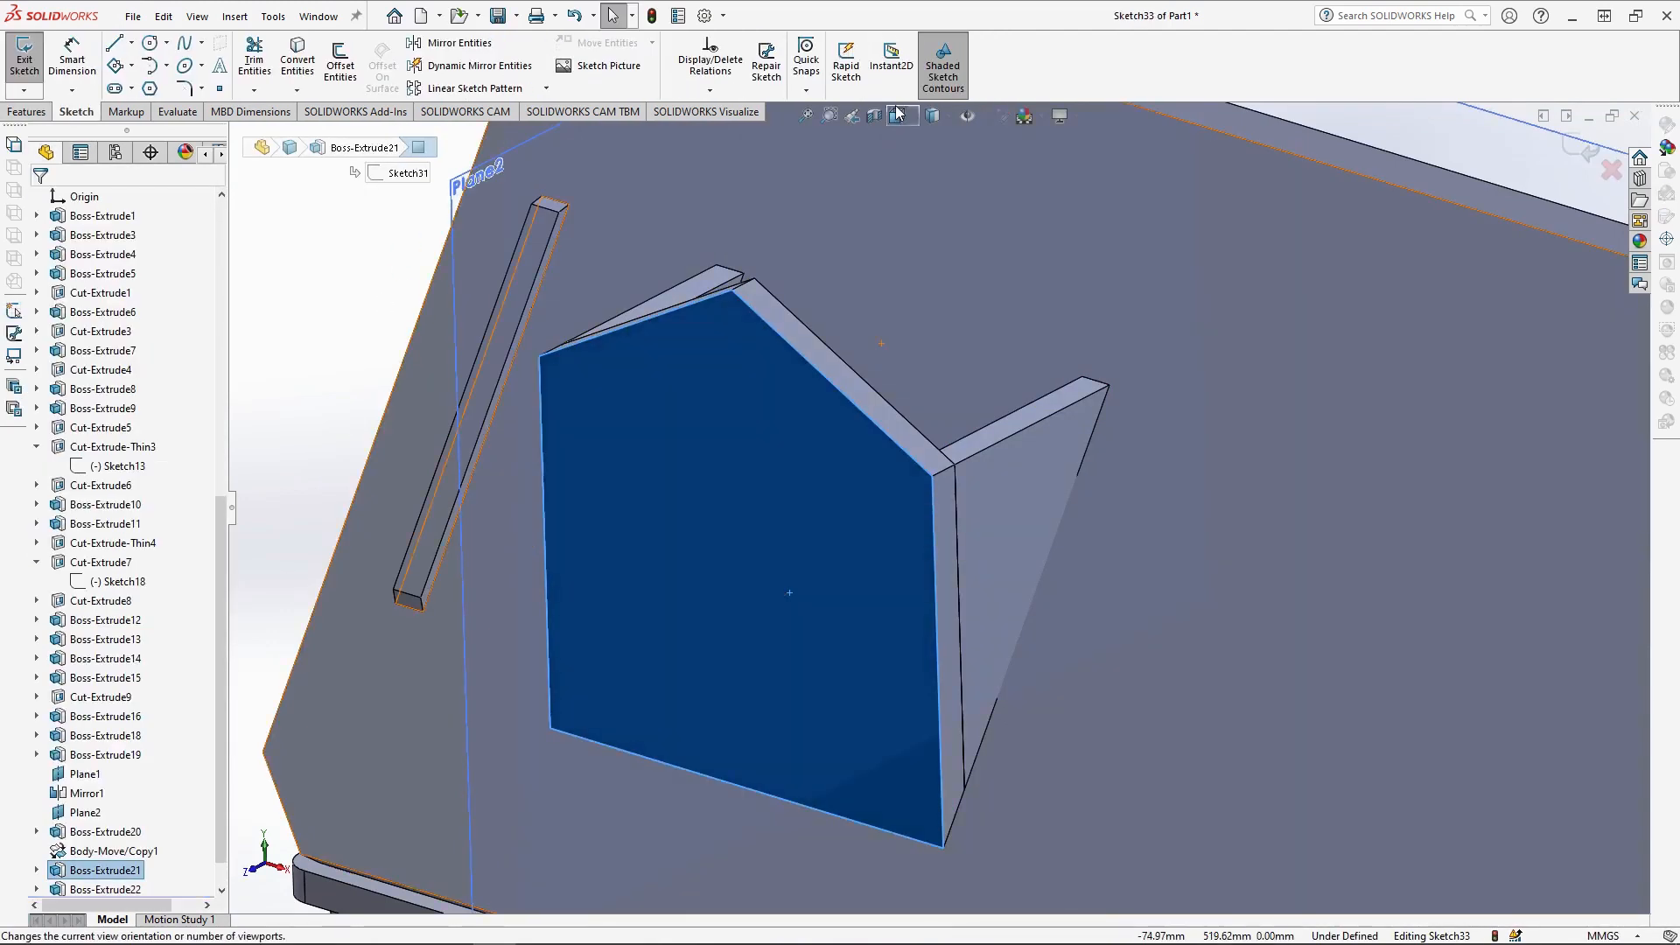
pyautogui.scroll(-3, 766, 340)
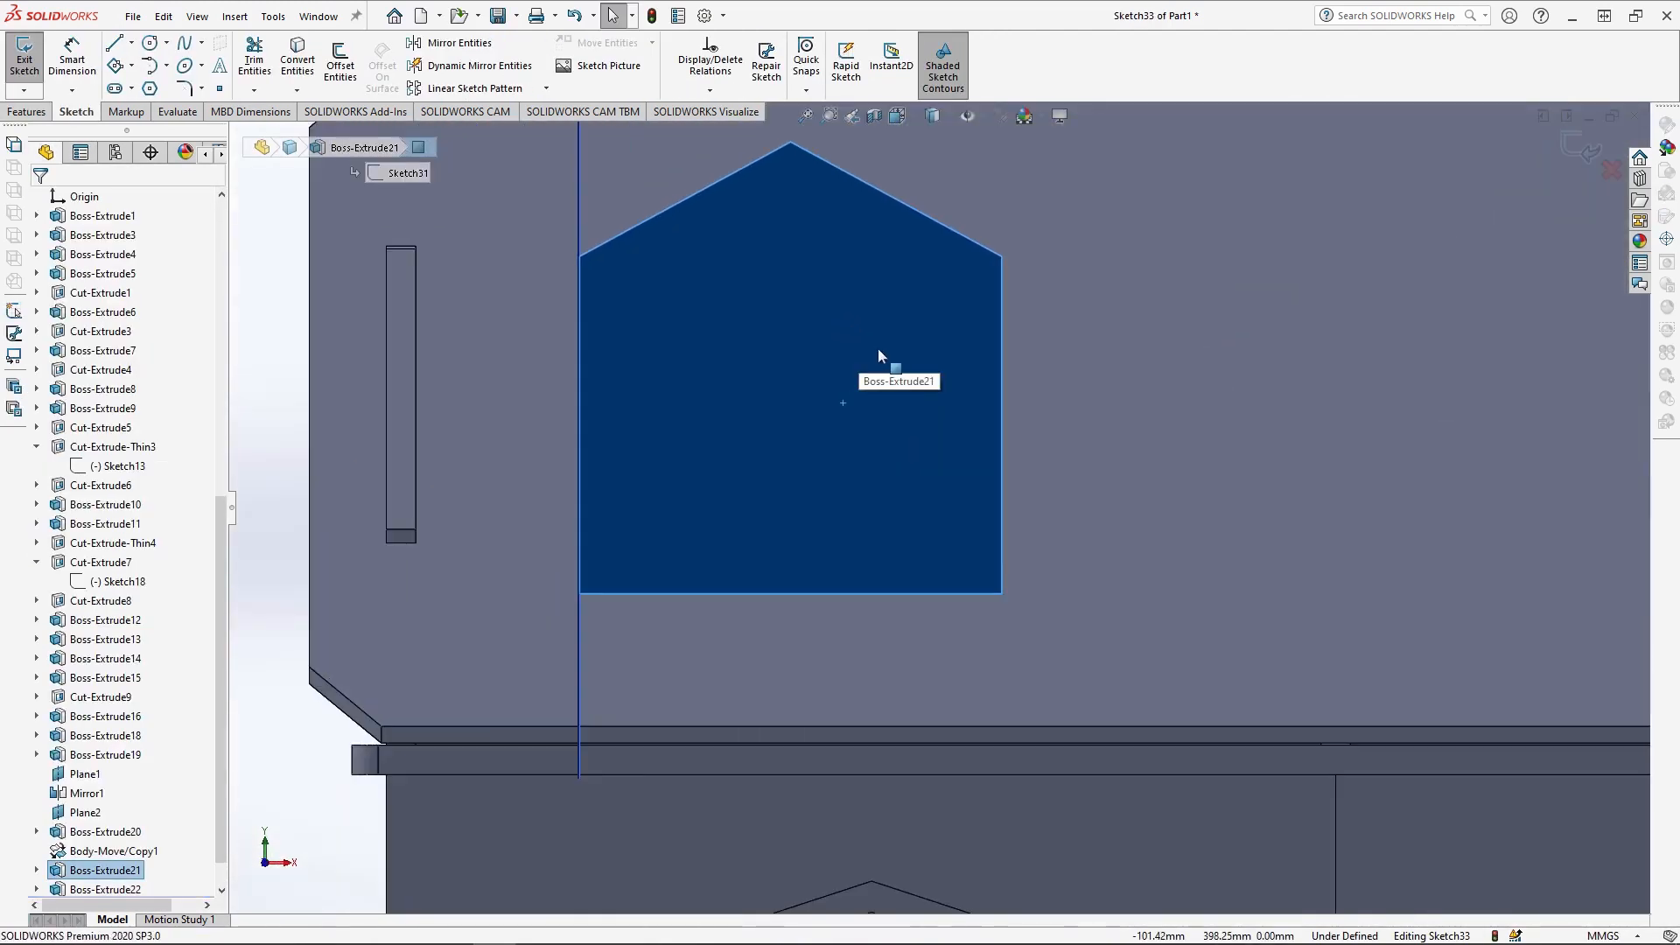
pyautogui.click(131, 42)
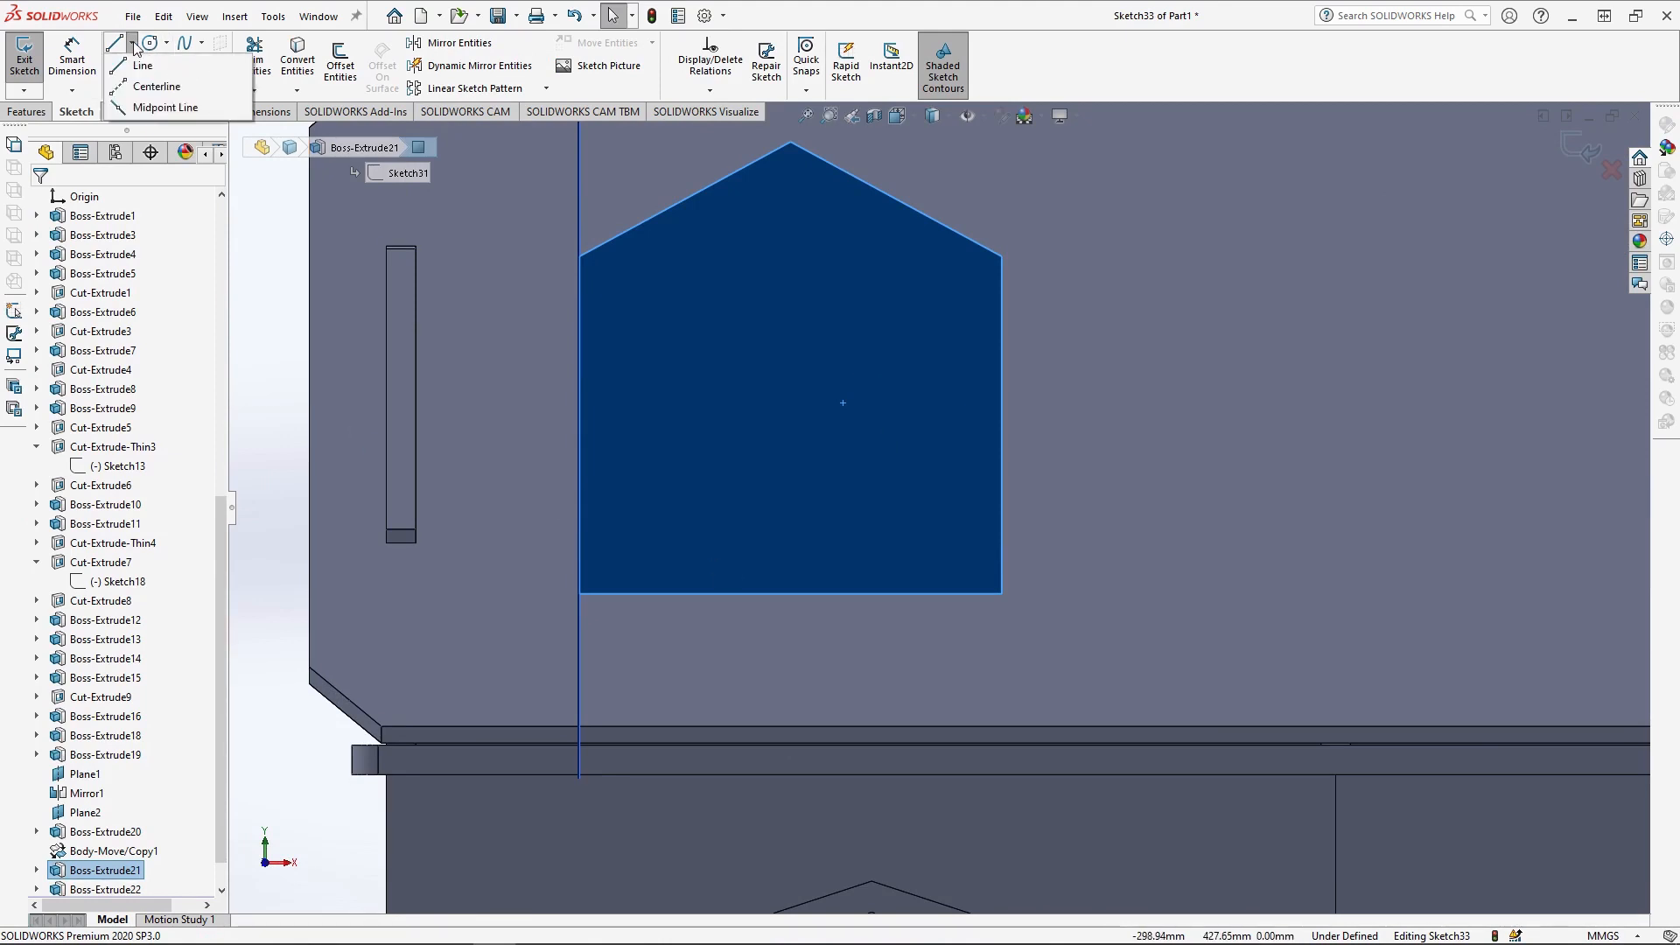
pyautogui.click(149, 72)
pyautogui.click(581, 594)
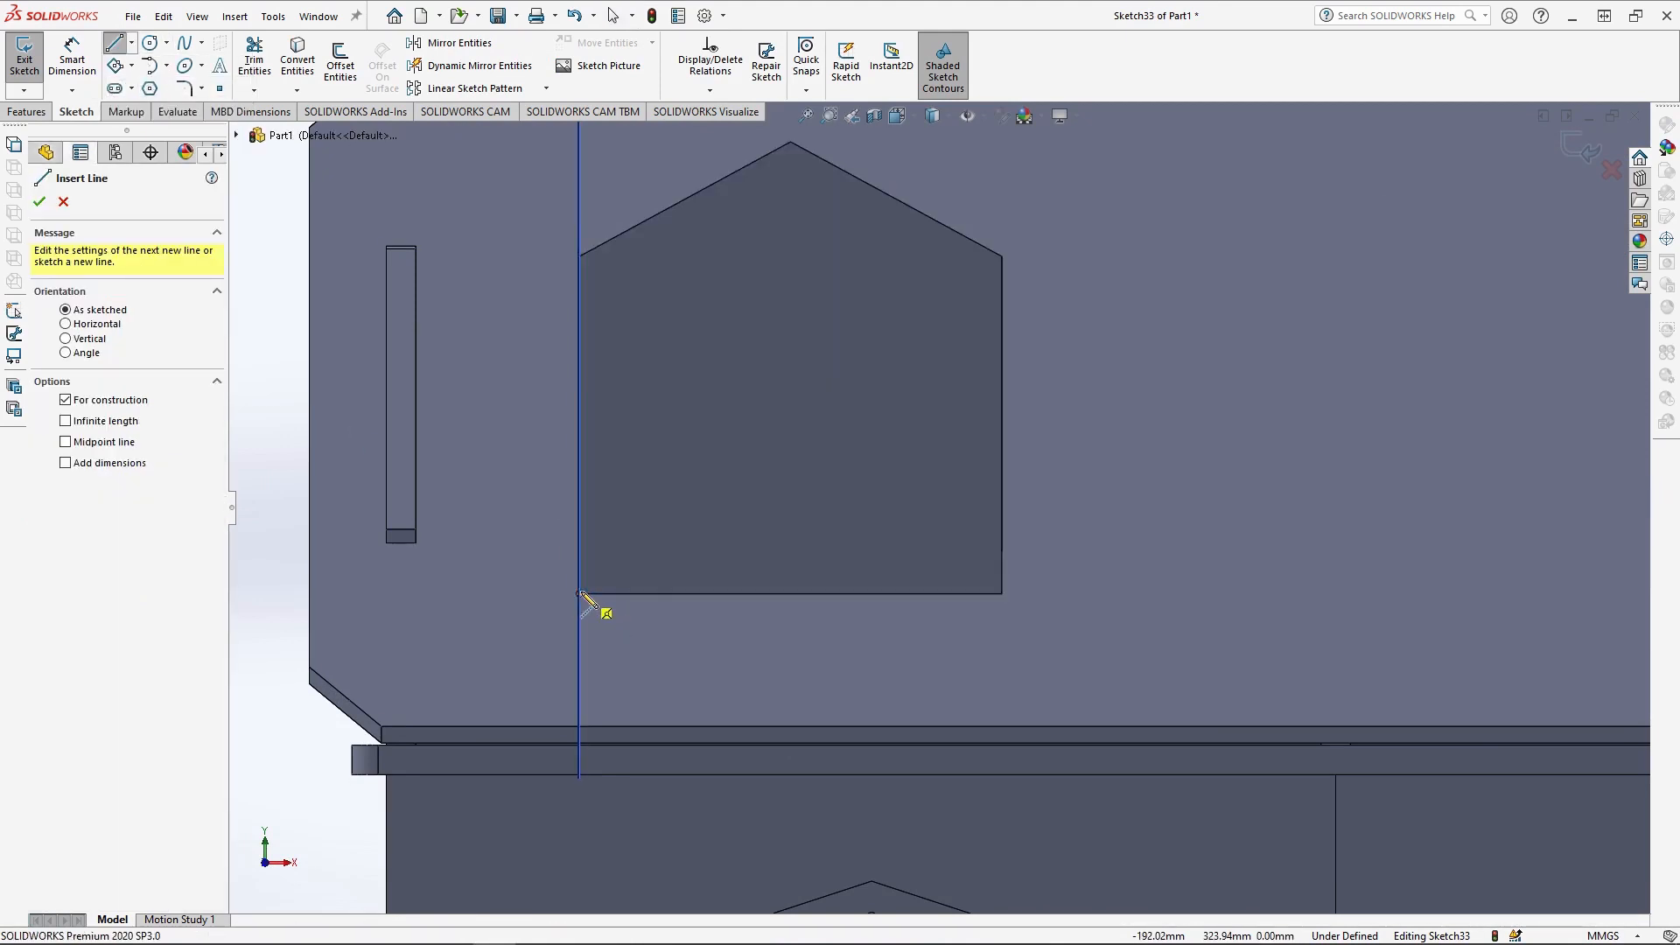
pyautogui.press('Return')
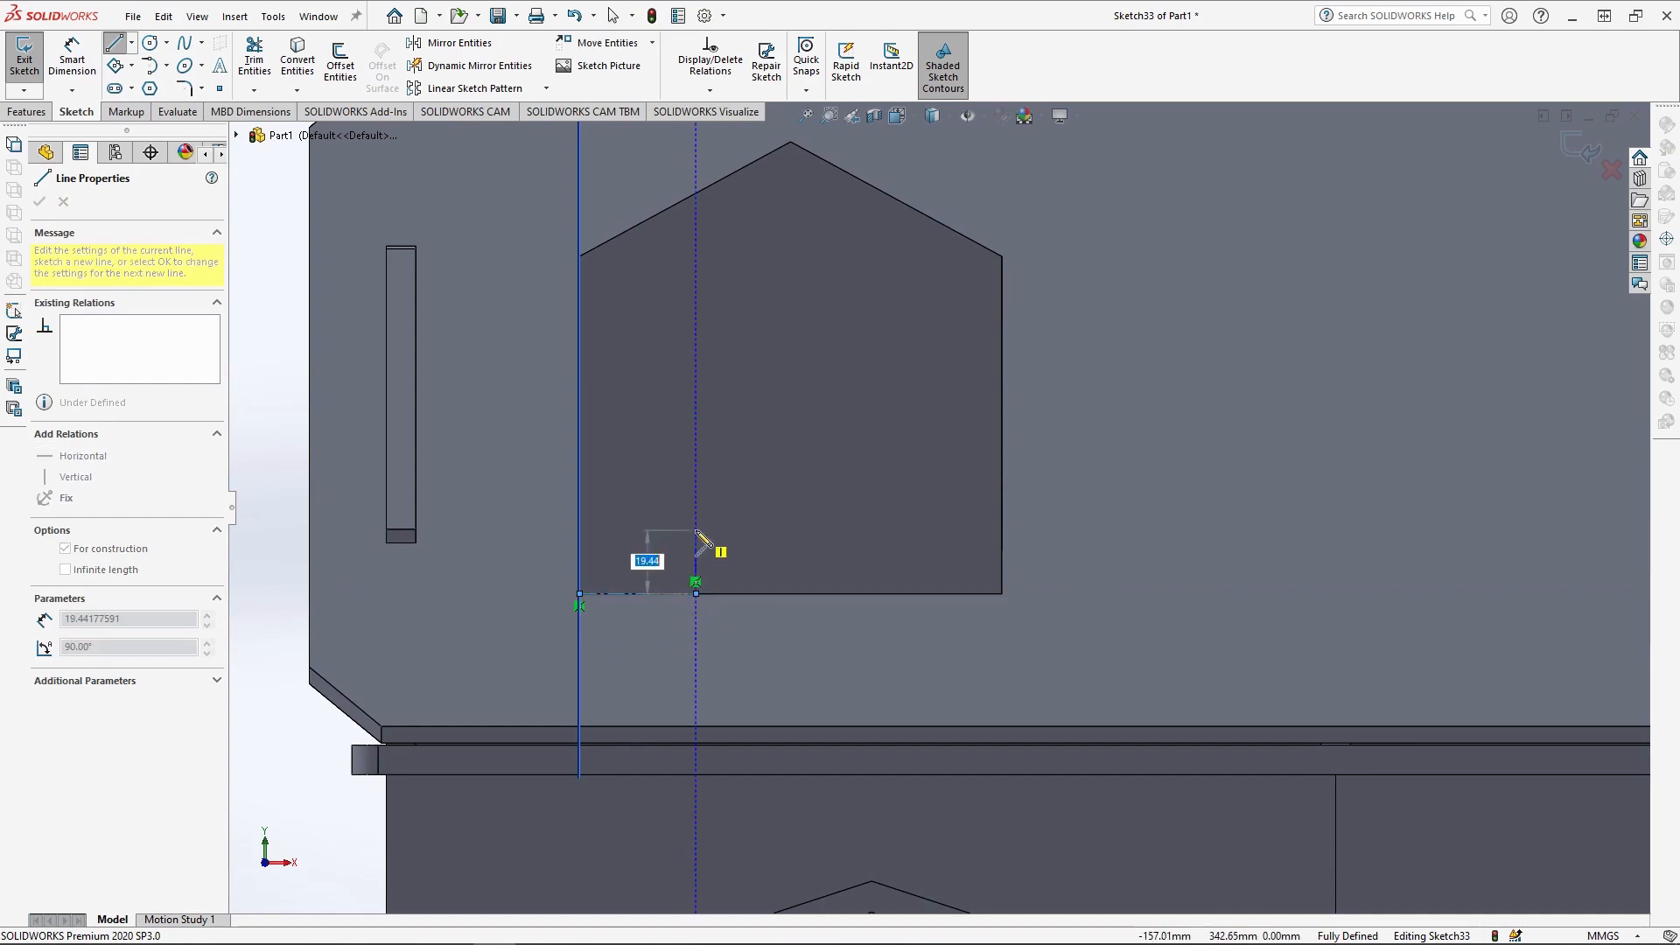
pyautogui.press('Return')
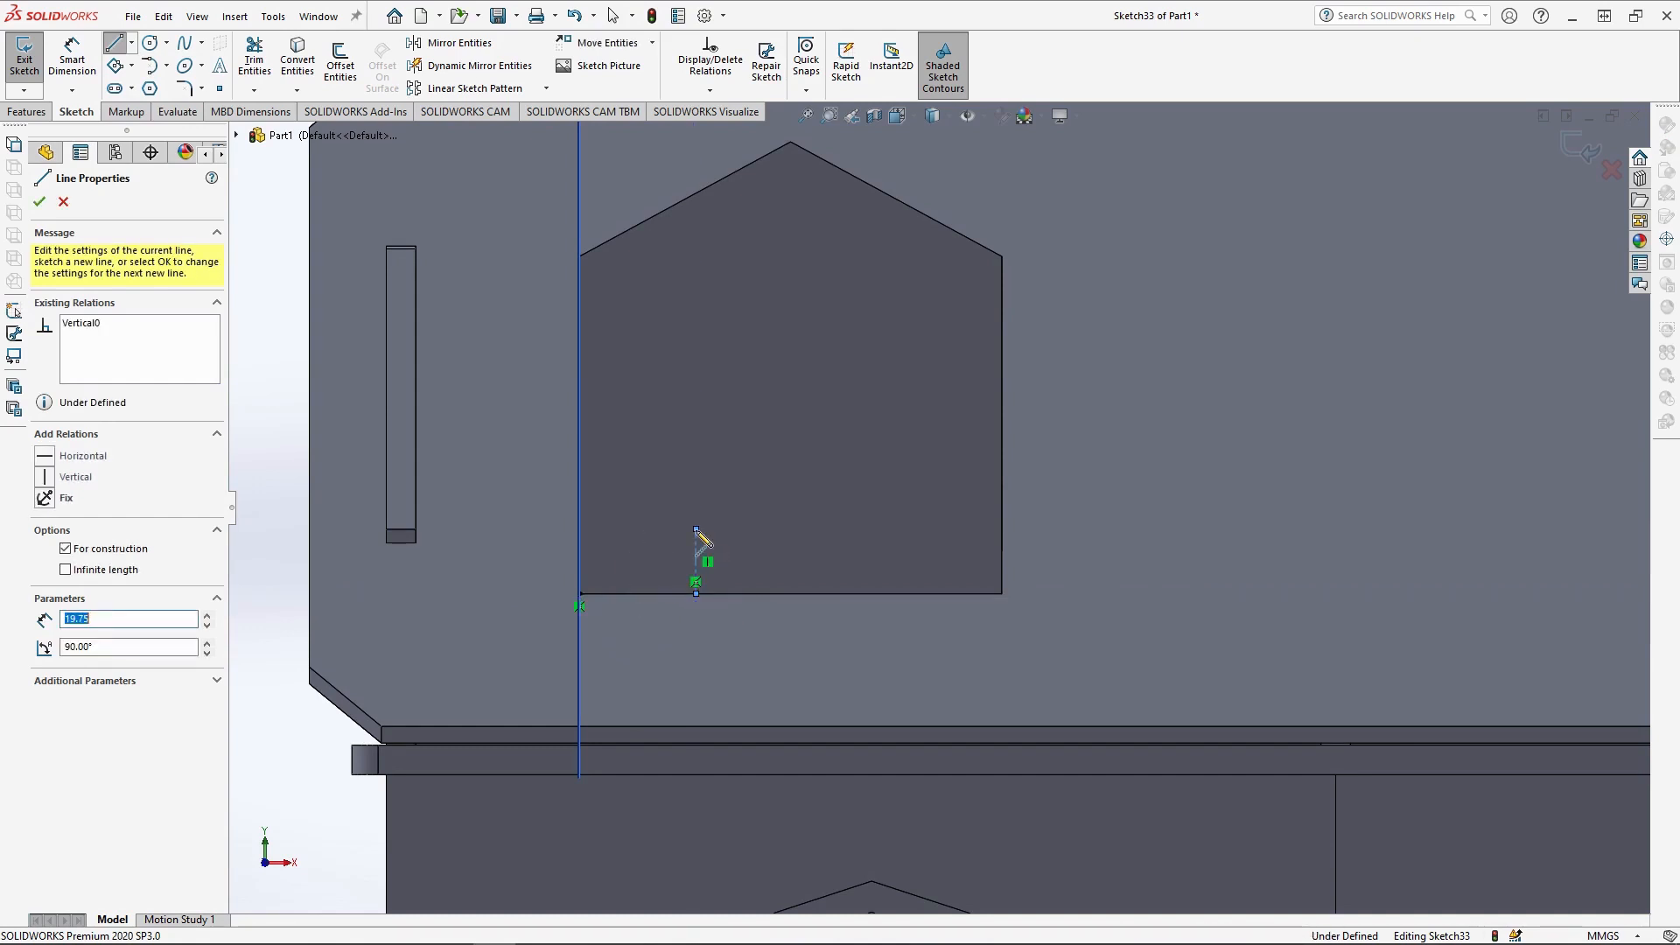
pyautogui.press('Escape')
# - Draw a window rectangle 24 mm wide and 60 mm high from the upper end of the construction line
pyautogui.click(131, 65)
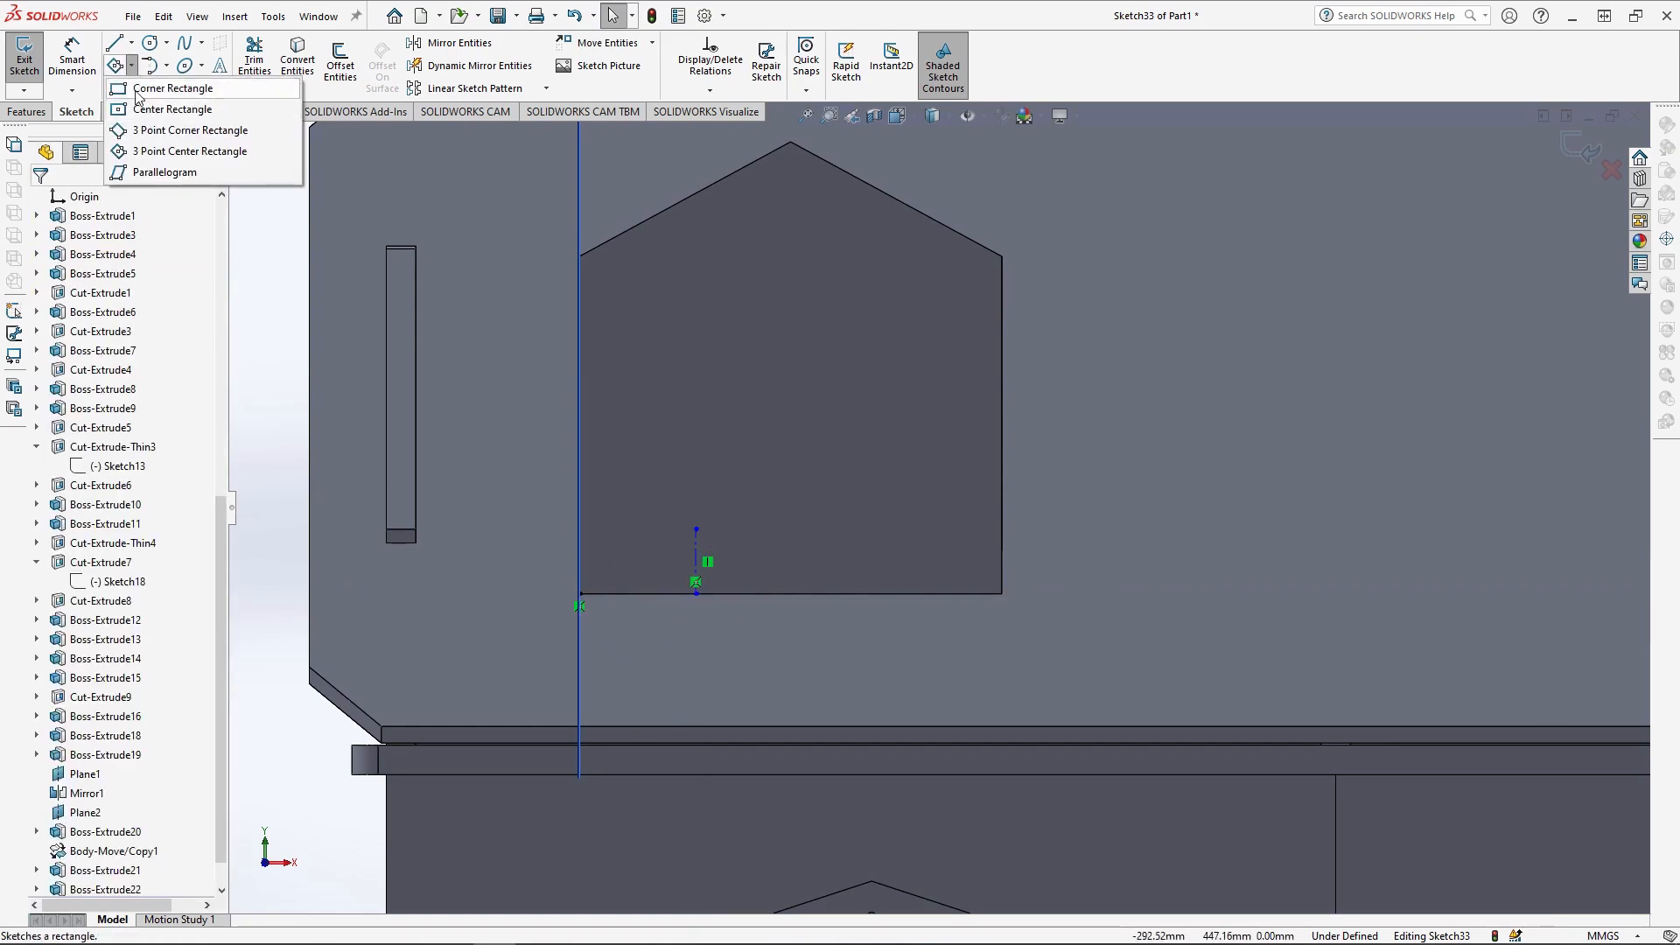
pyautogui.click(167, 88)
pyautogui.click(695, 529)
pyautogui.write('60')
pyautogui.press('Tab')
pyautogui.write('24')
pyautogui.press('Return')
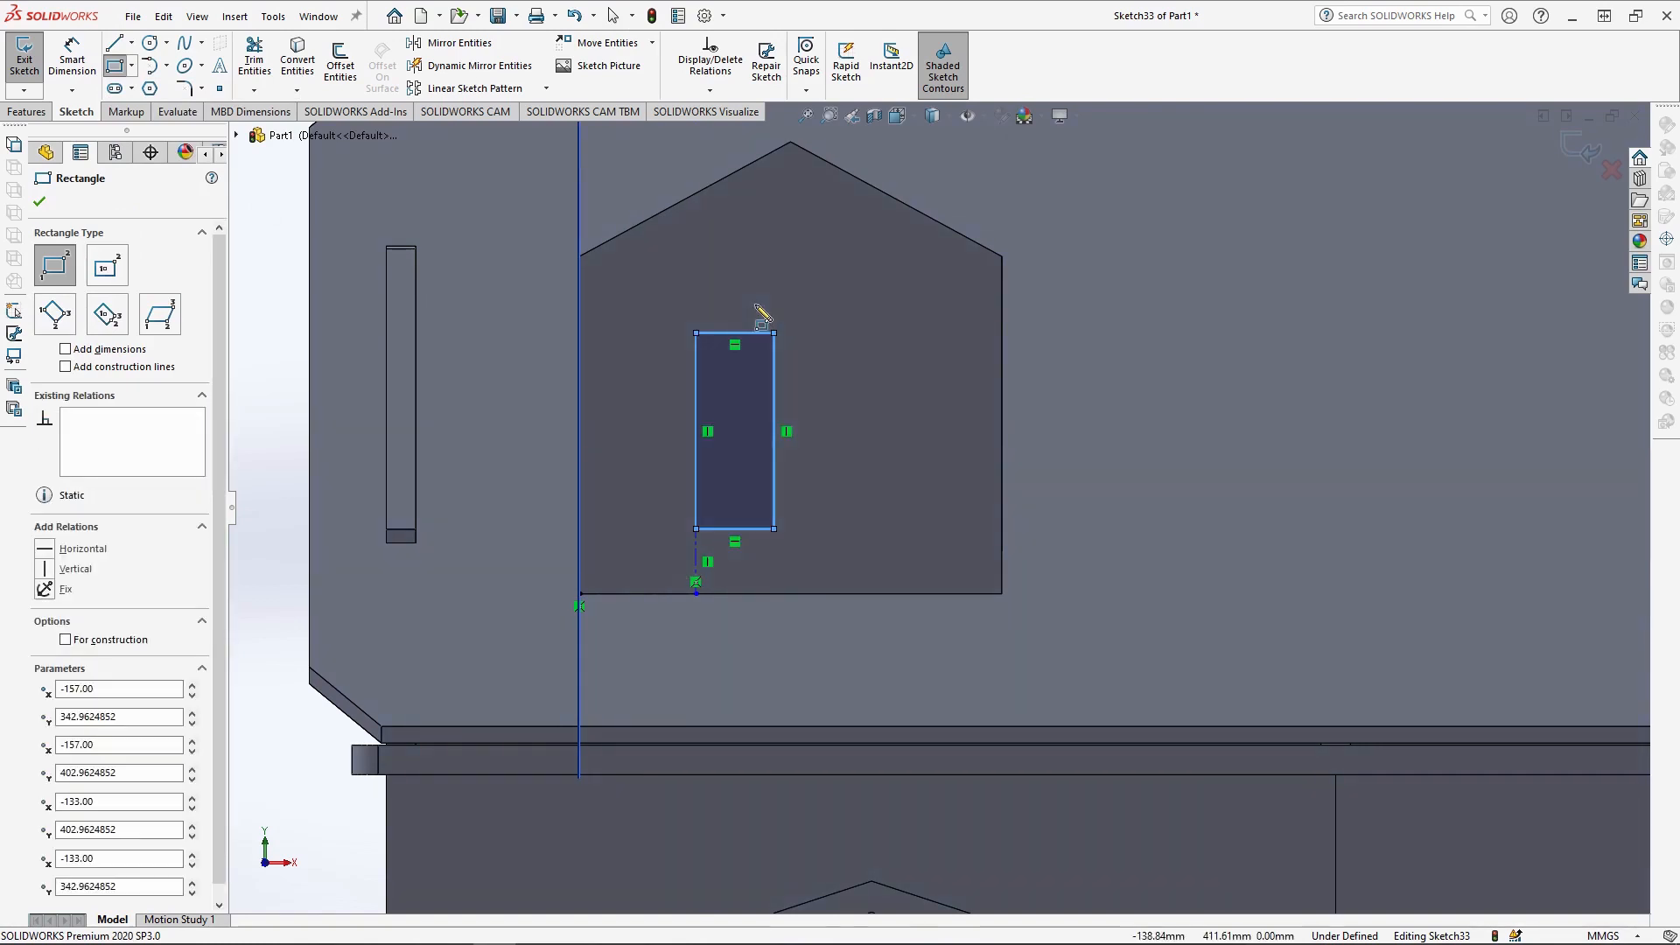
# - Pattern the window rectangle linearly along X with 2 instances at 34 mm spacing
pyautogui.click(475, 87)
pyautogui.write('34')
pyautogui.press('Return')
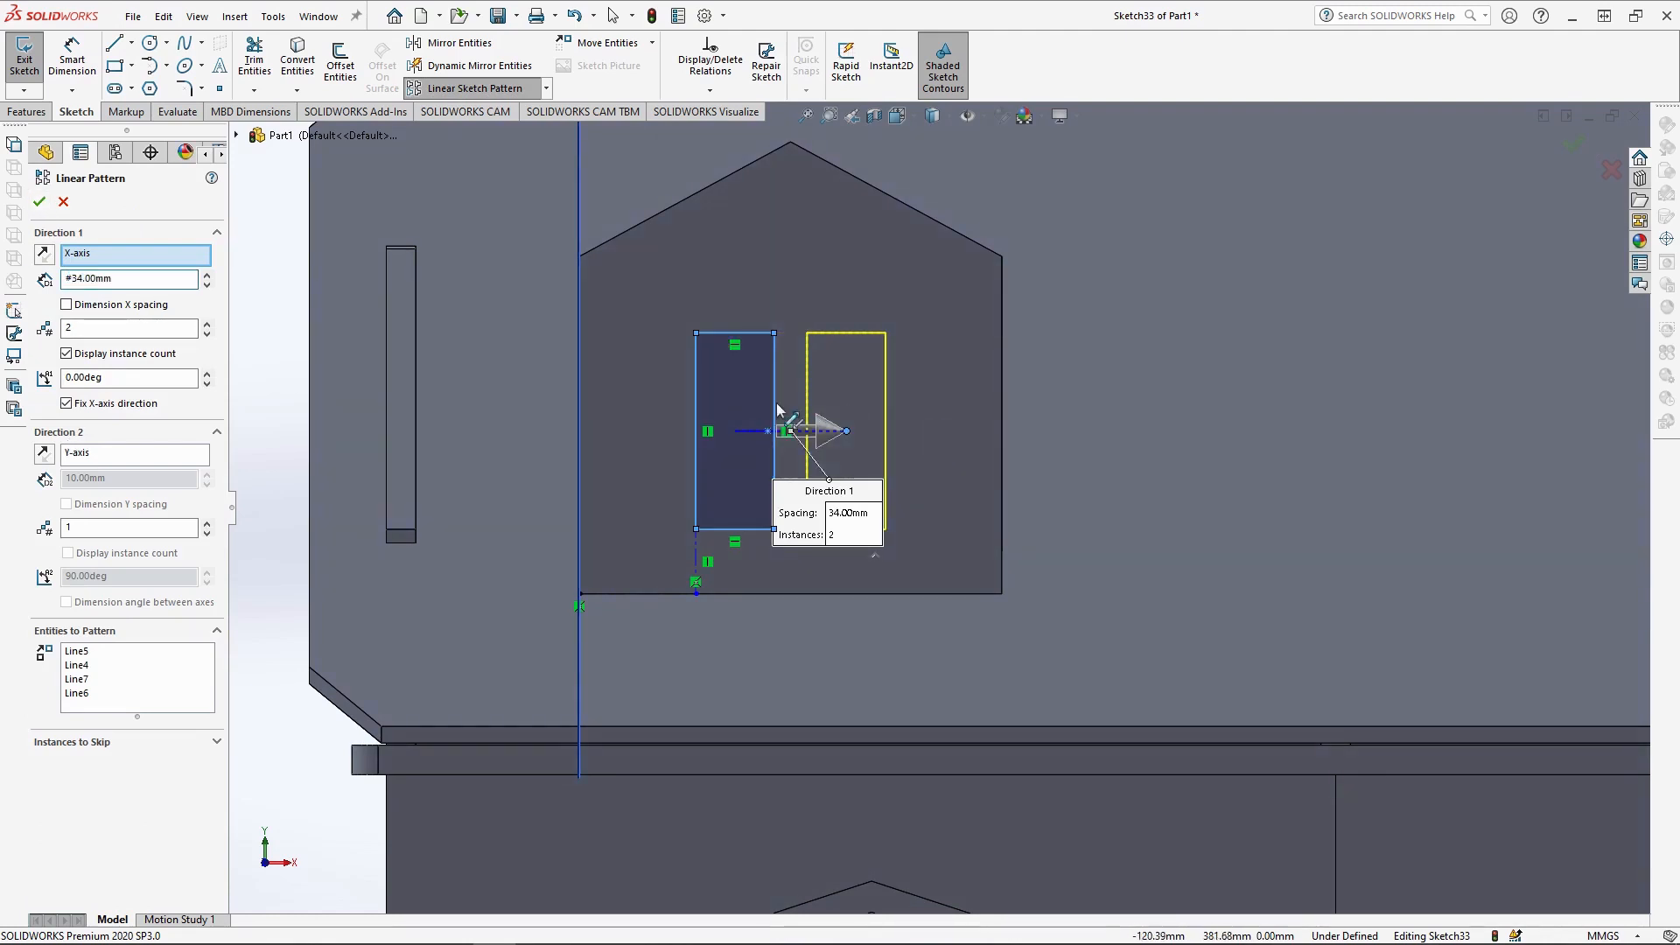
pyautogui.click(40, 201)
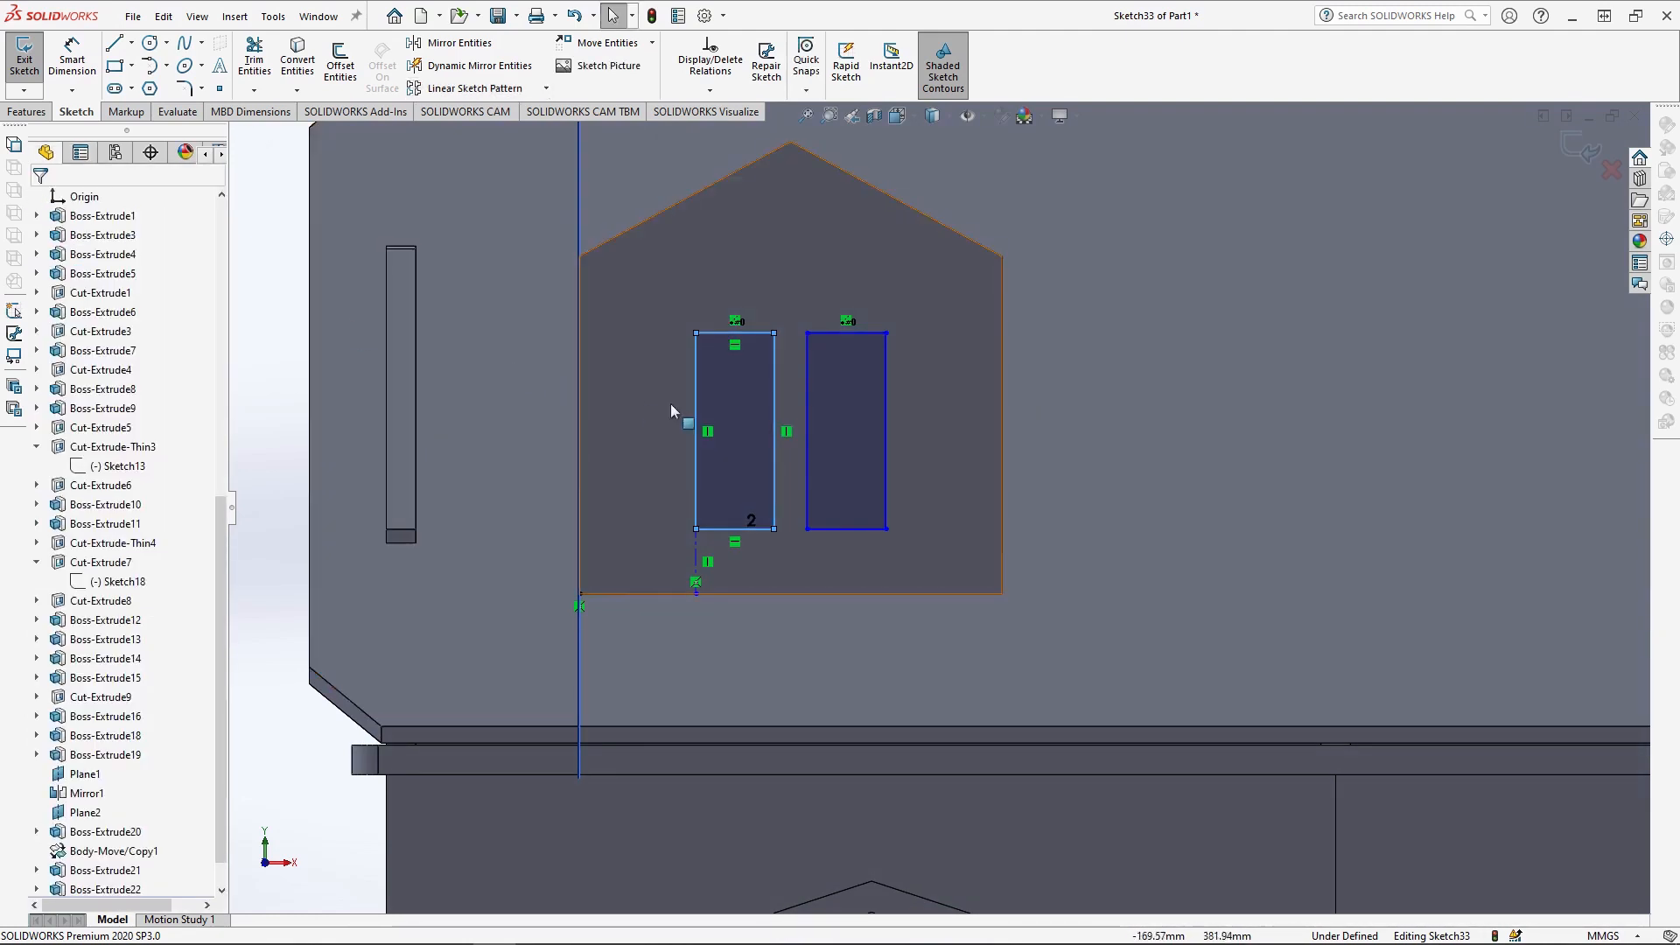
# - Cut both window rectangles through the dormer front panel
pyautogui.click(33, 111)
pyautogui.click(260, 61)
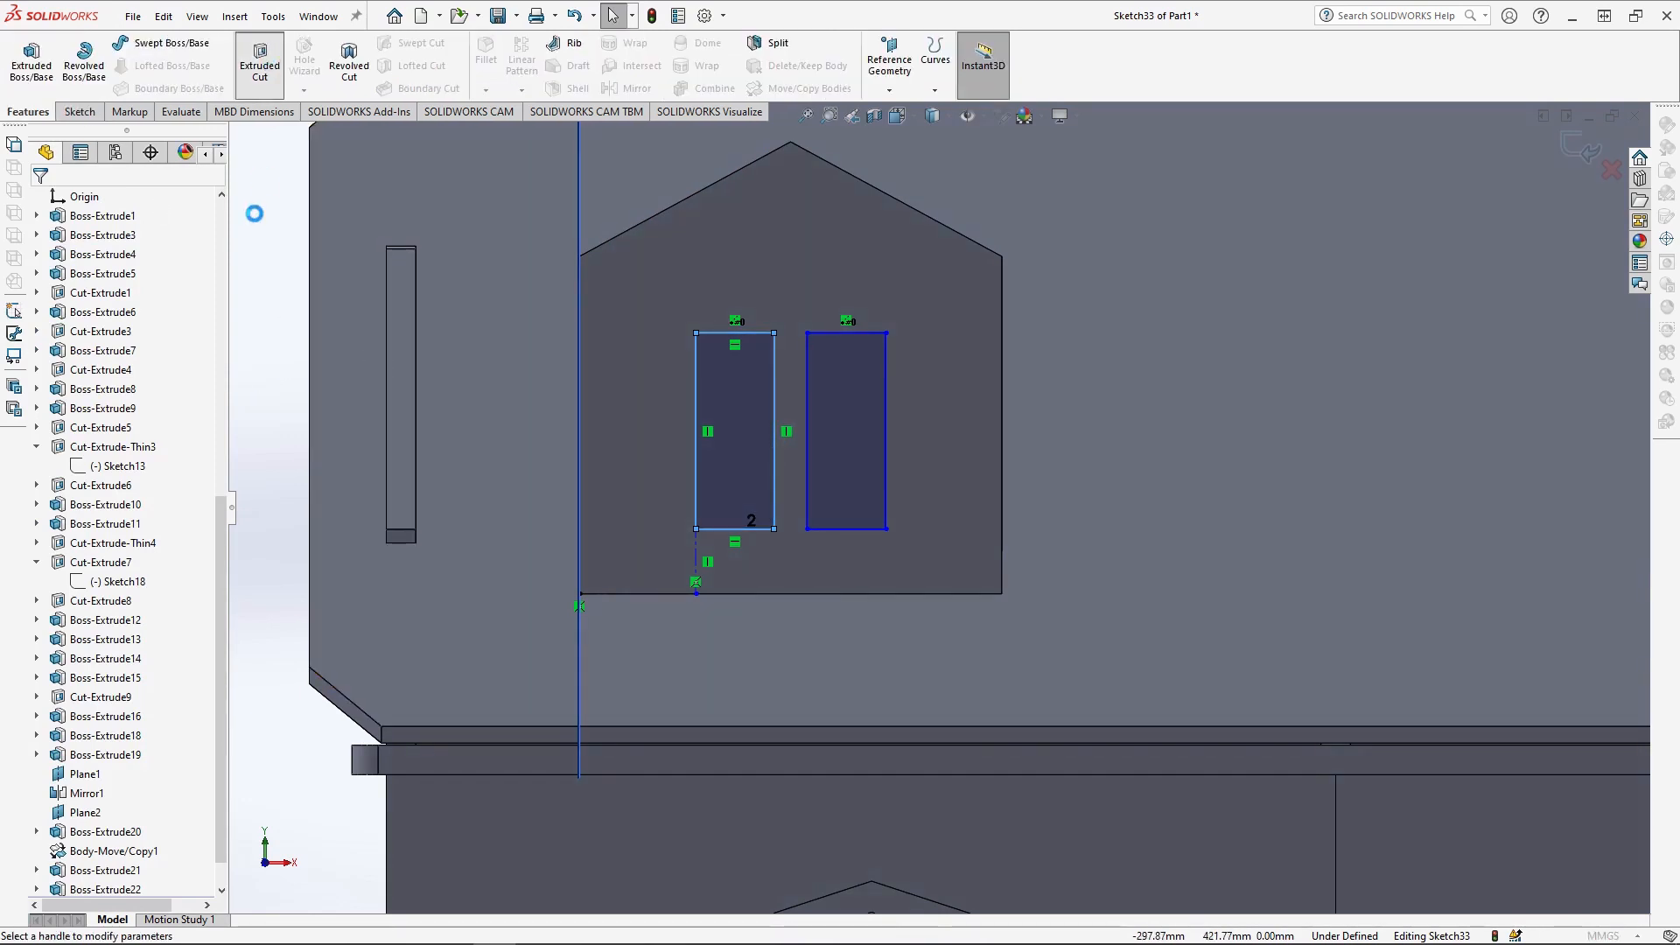
pyautogui.click(39, 201)
# - Start a sketch on the dormer front face and draw a vertical construction line about 10 mm up from the gable apex
pyautogui.scroll(4, 614, 365)
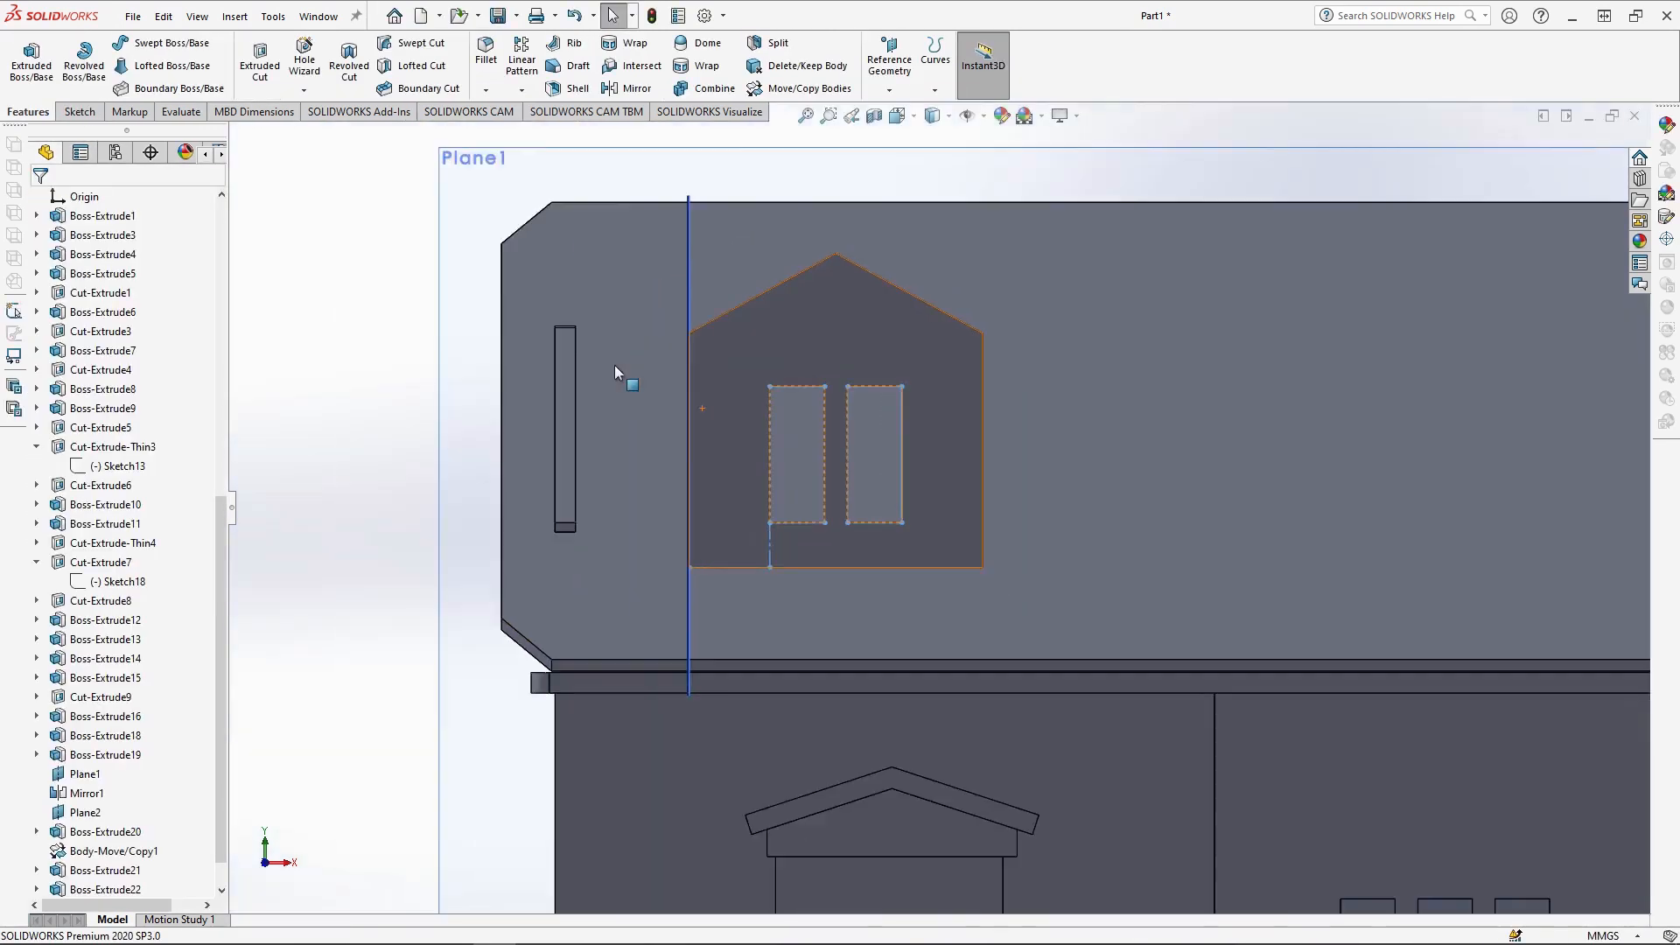
pyautogui.scroll(-4, 1058, 316)
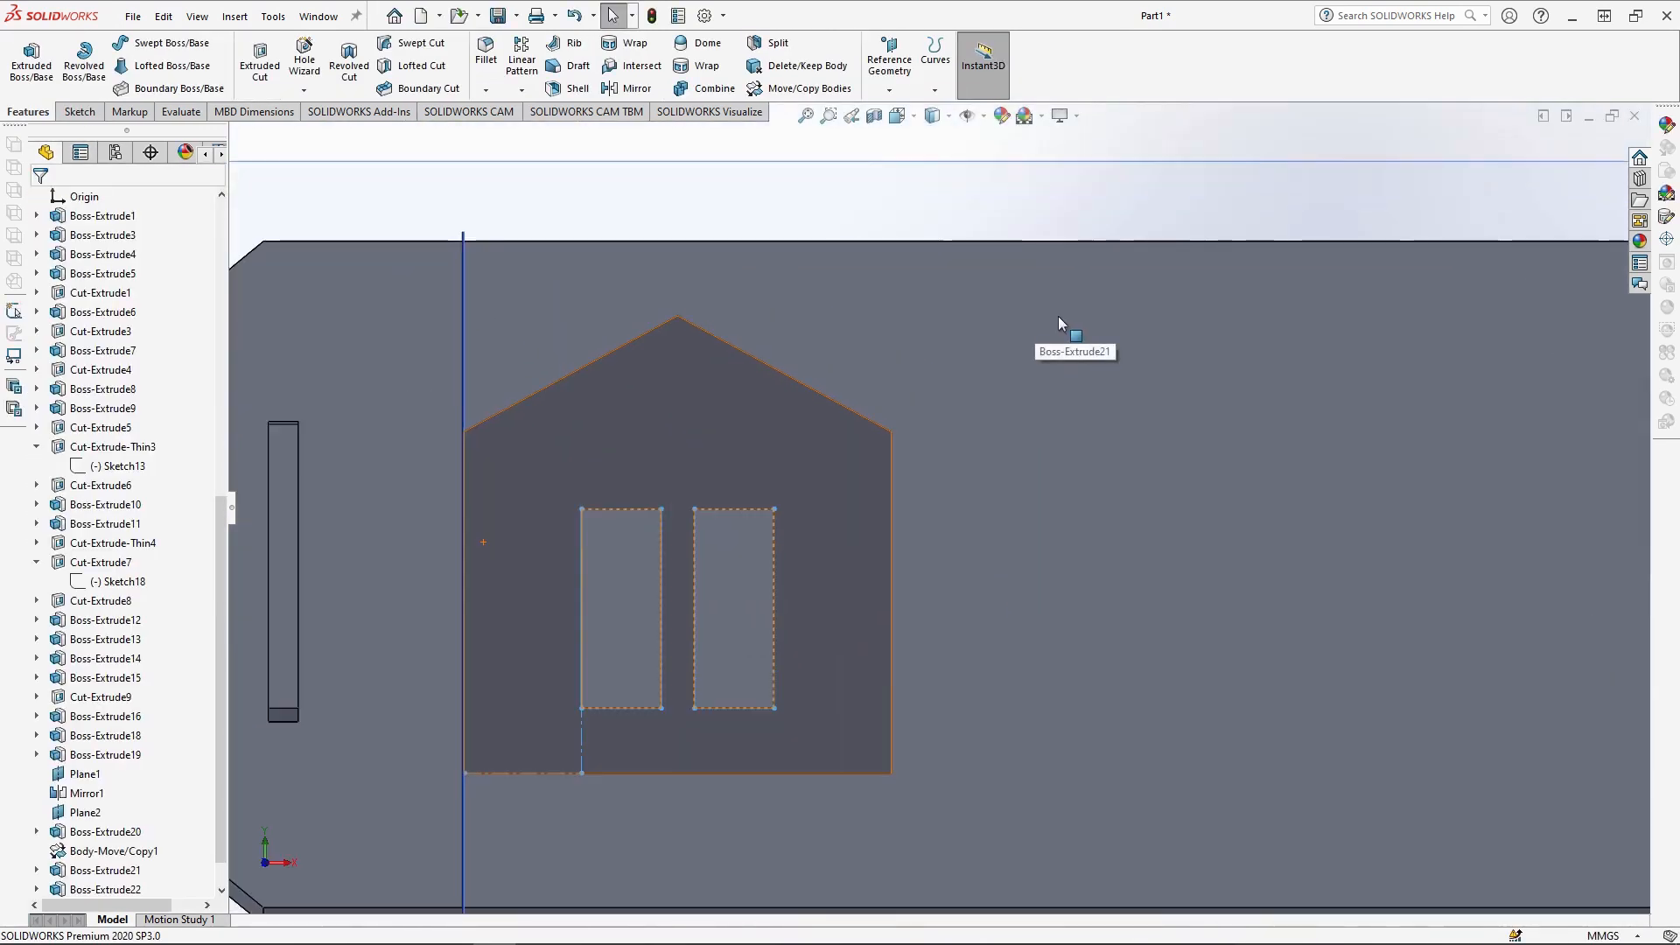
pyautogui.click(674, 387)
pyautogui.click(751, 341)
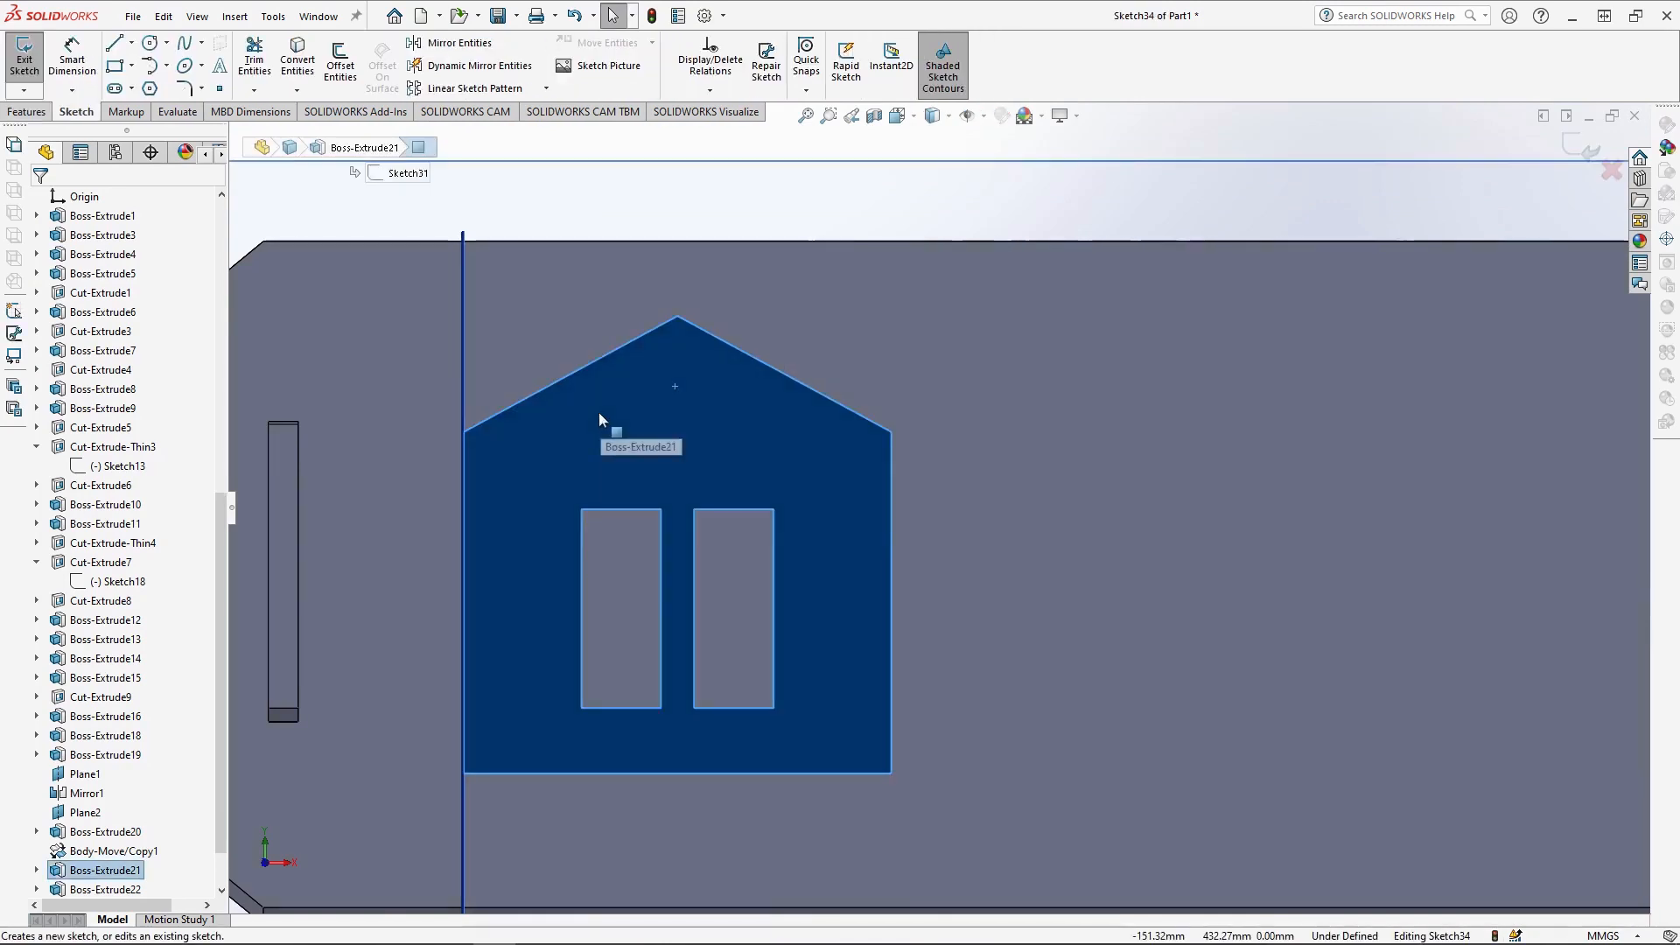
pyautogui.click(131, 43)
pyautogui.click(142, 67)
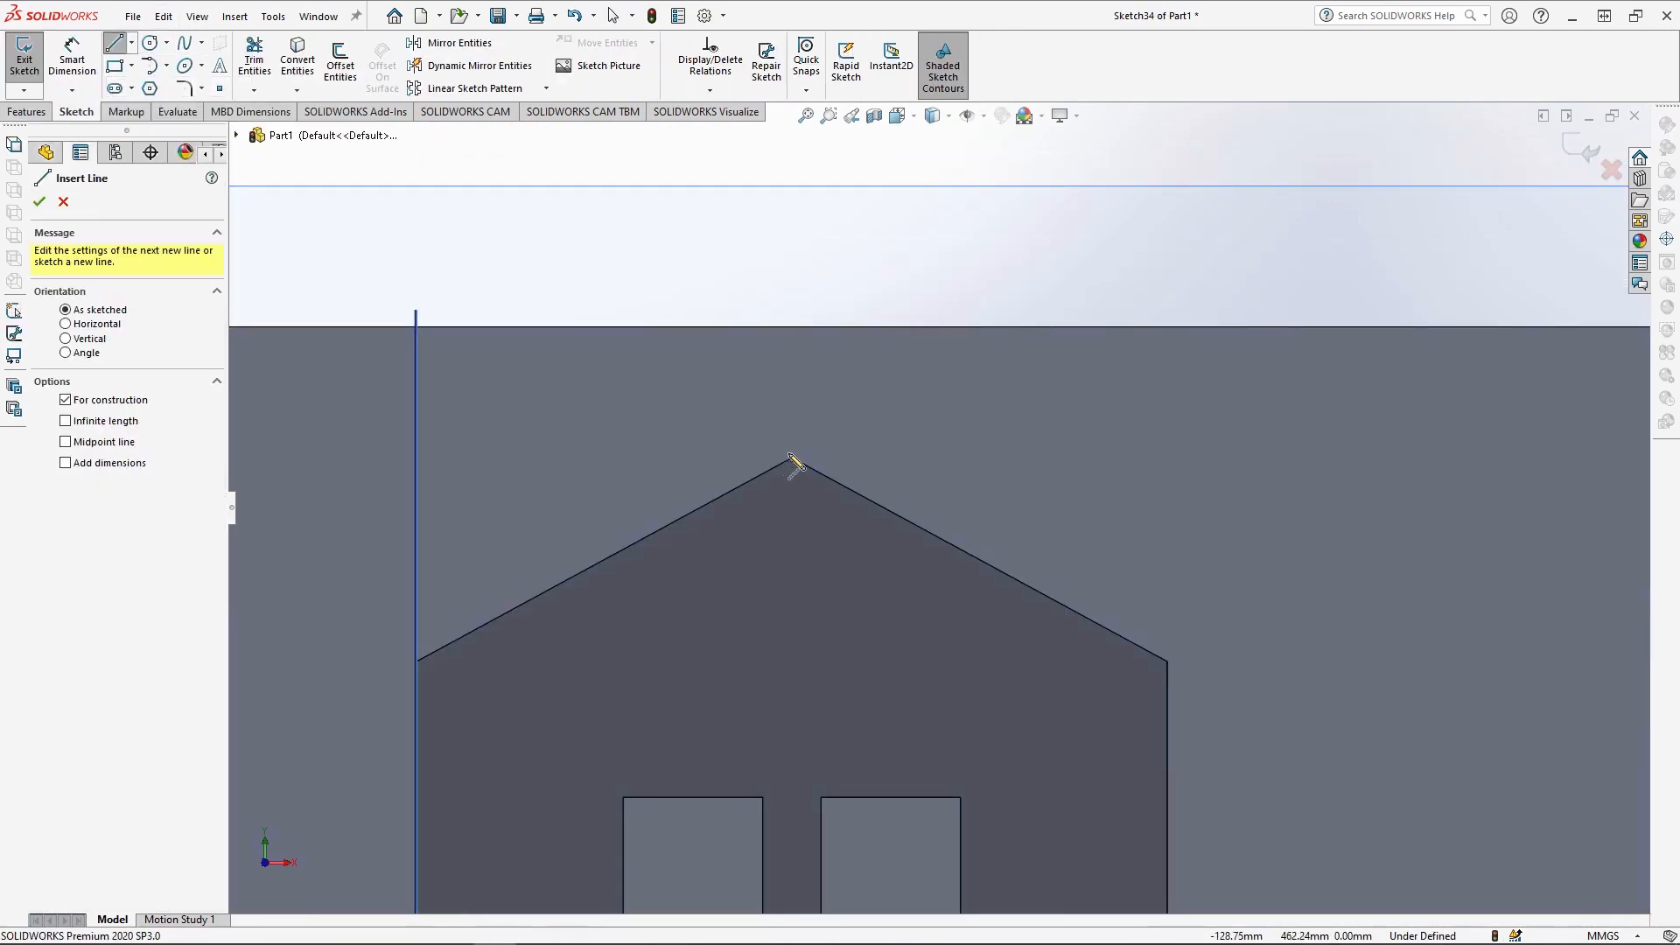
pyautogui.moveTo(790, 458); pyautogui.dragTo(795, 419)
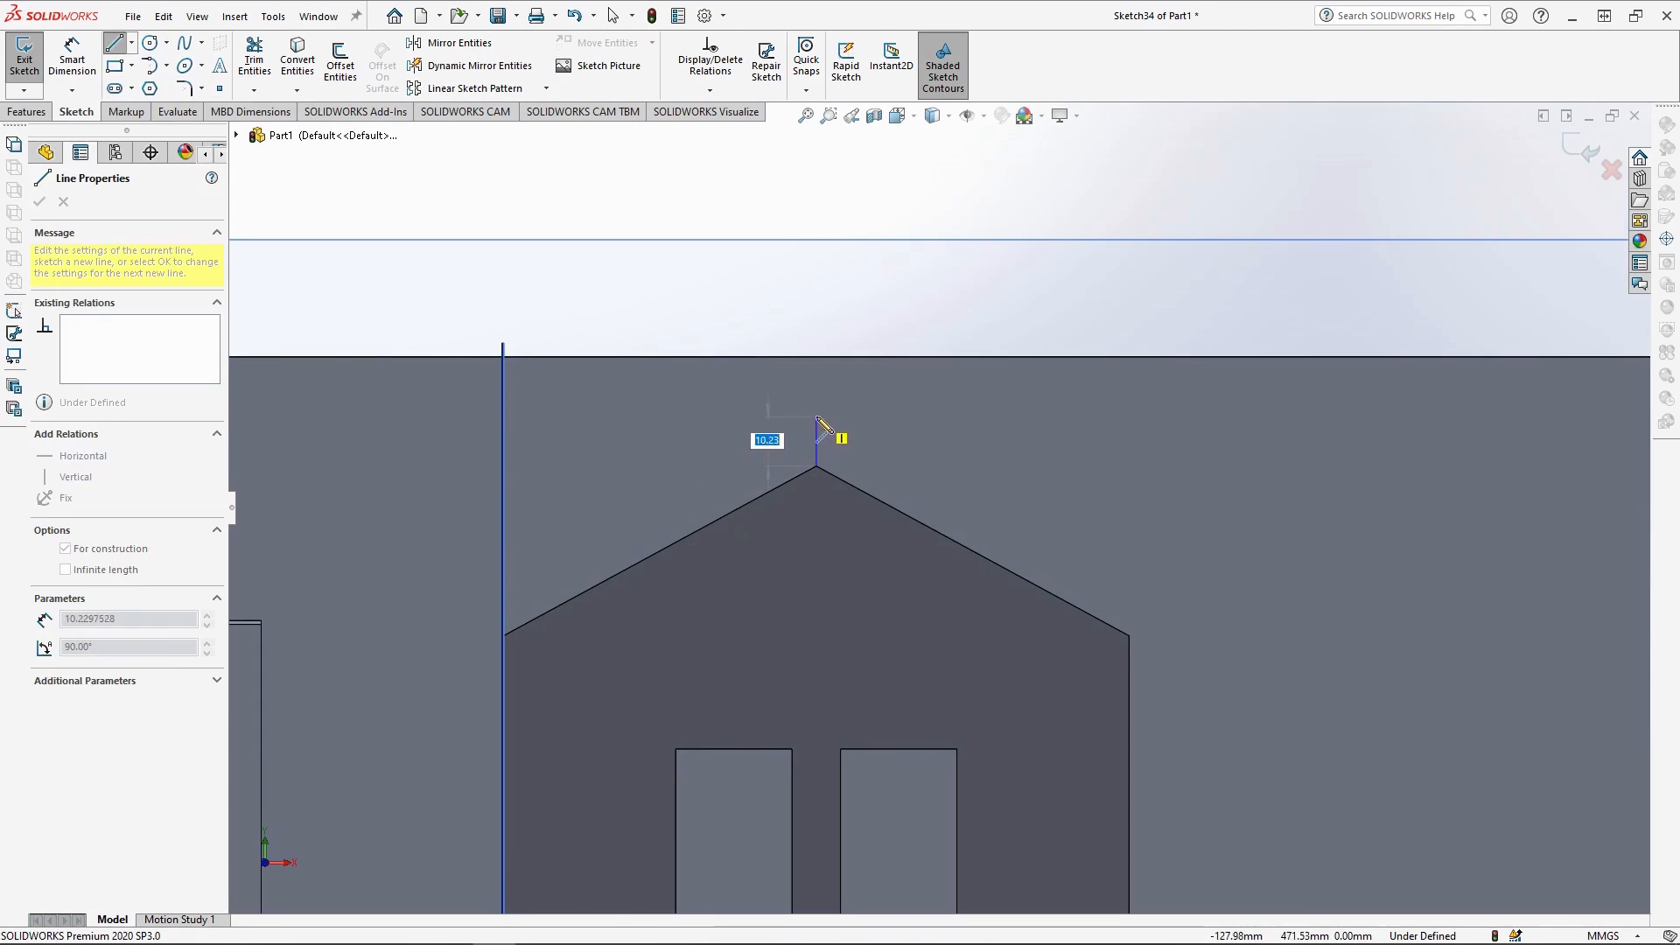
pyautogui.click(816, 412)
pyautogui.press('Escape')
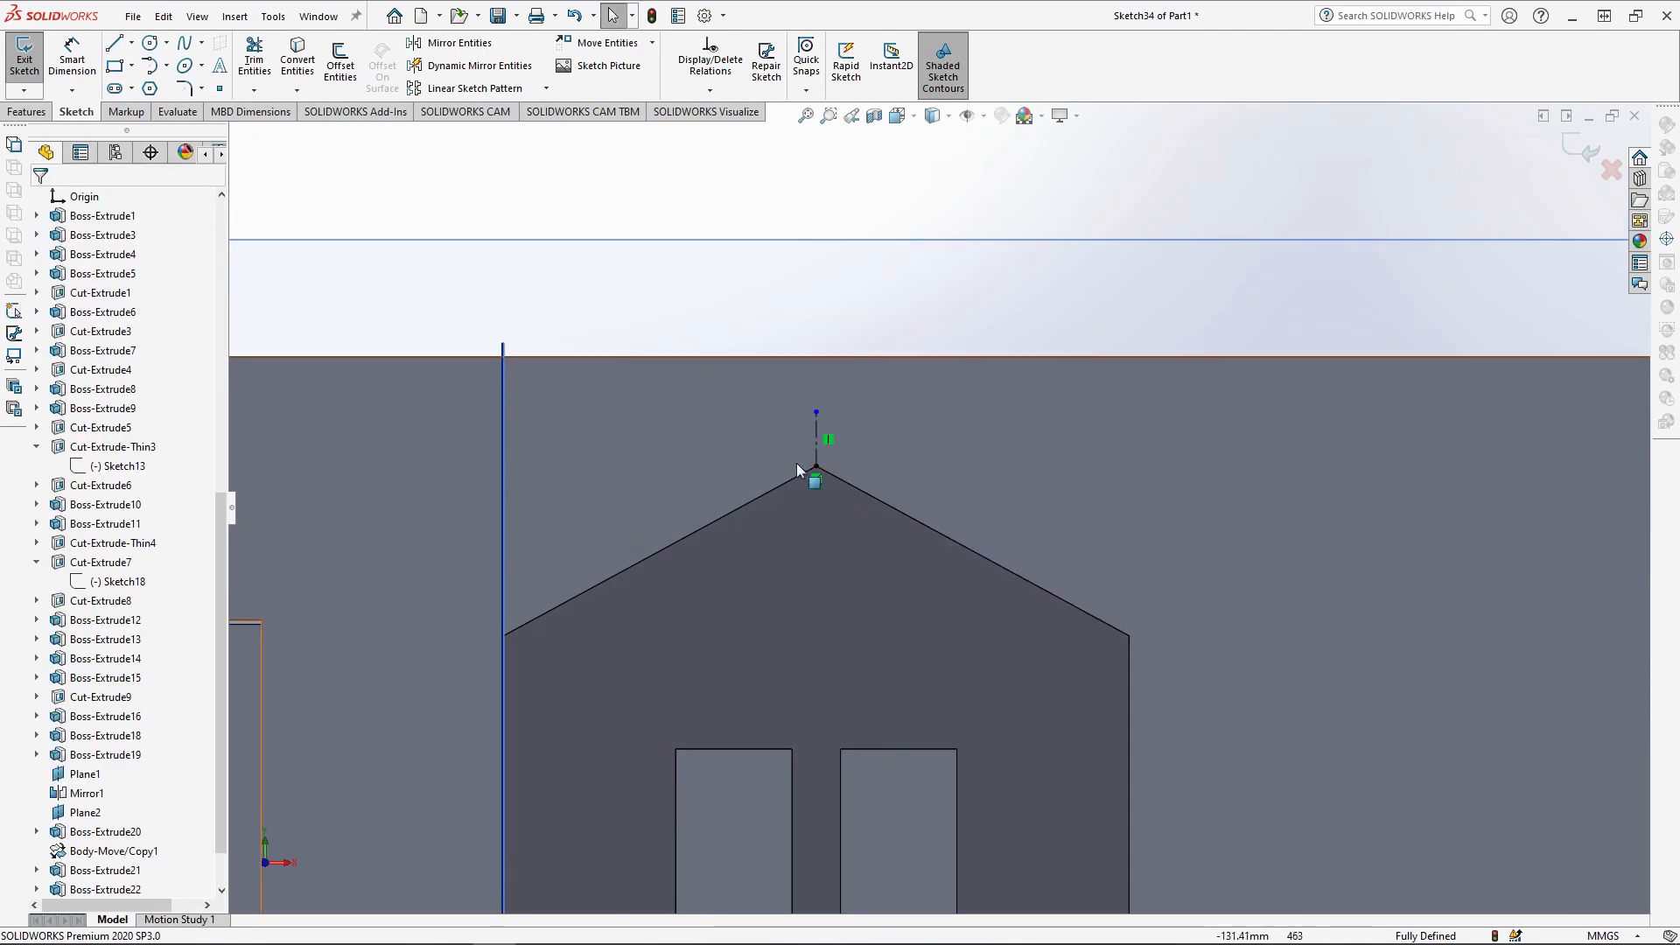
# - Draw a closed left dormer roof profile, 80 mm down the gable slope from the apex and 9 mm thick, ending vertically at the apex
pyautogui.click(115, 43)
pyautogui.click(814, 470)
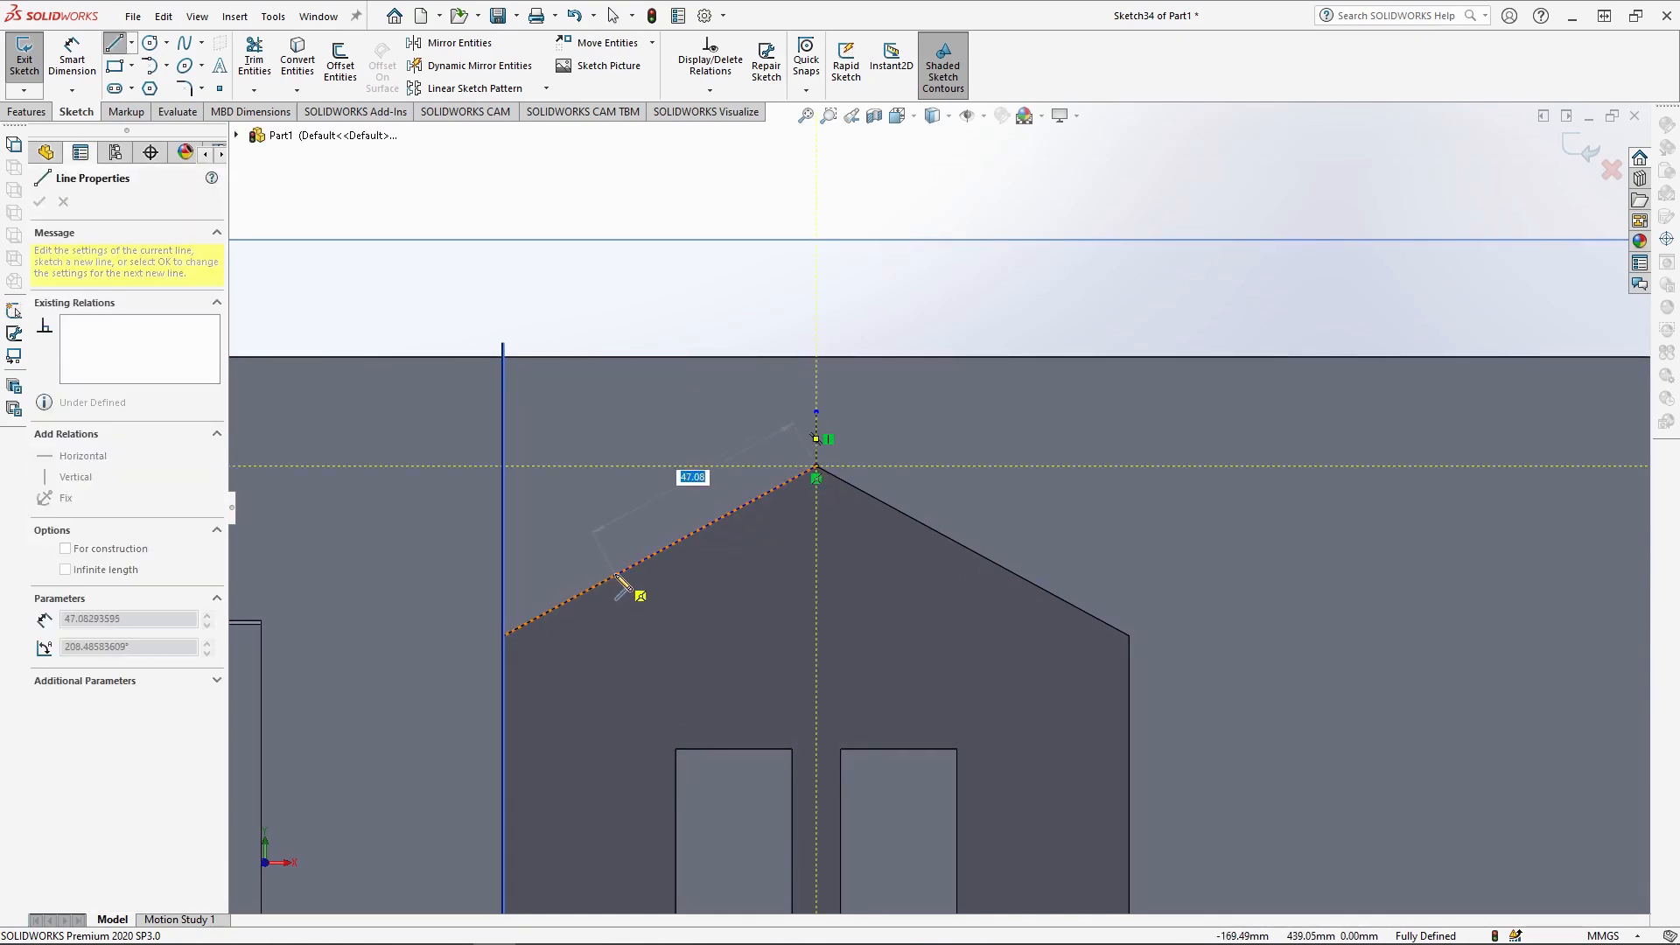
pyautogui.keyDown('ctrl'); pyautogui.moveTo(473, 652); pyautogui.dragTo(571, 622, button='middle'); pyautogui.keyUp('ctrl')
pyautogui.write('80')
pyautogui.press('Return')
pyautogui.write('9')
pyautogui.press('Return')
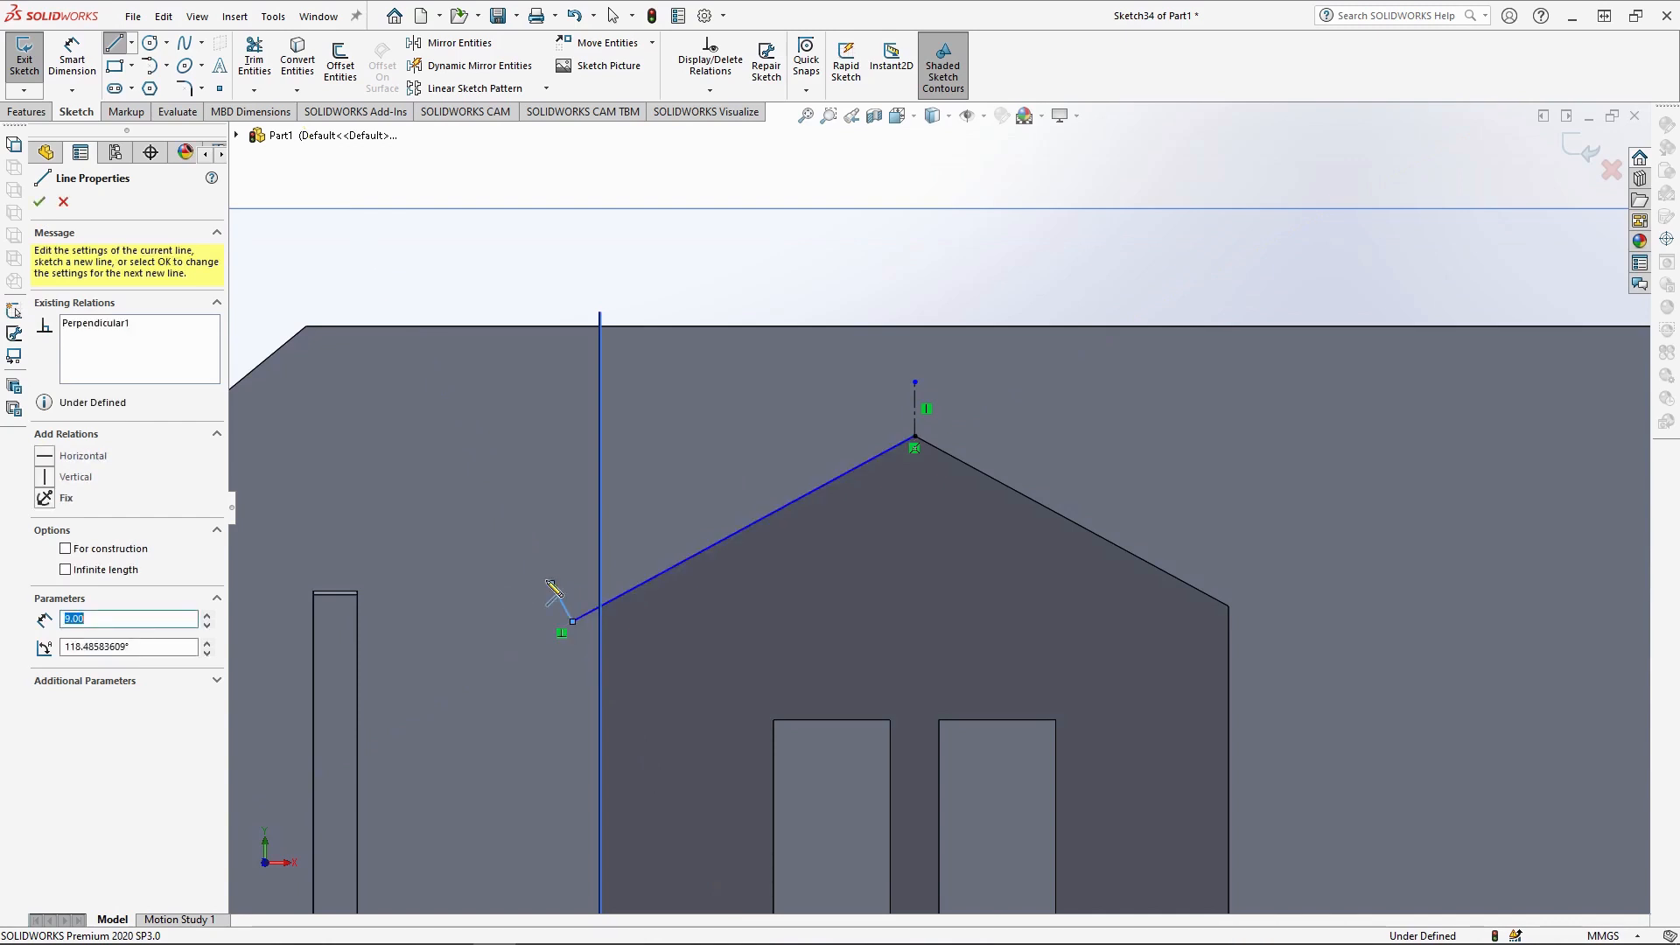
pyautogui.click(915, 386)
pyautogui.click(915, 439)
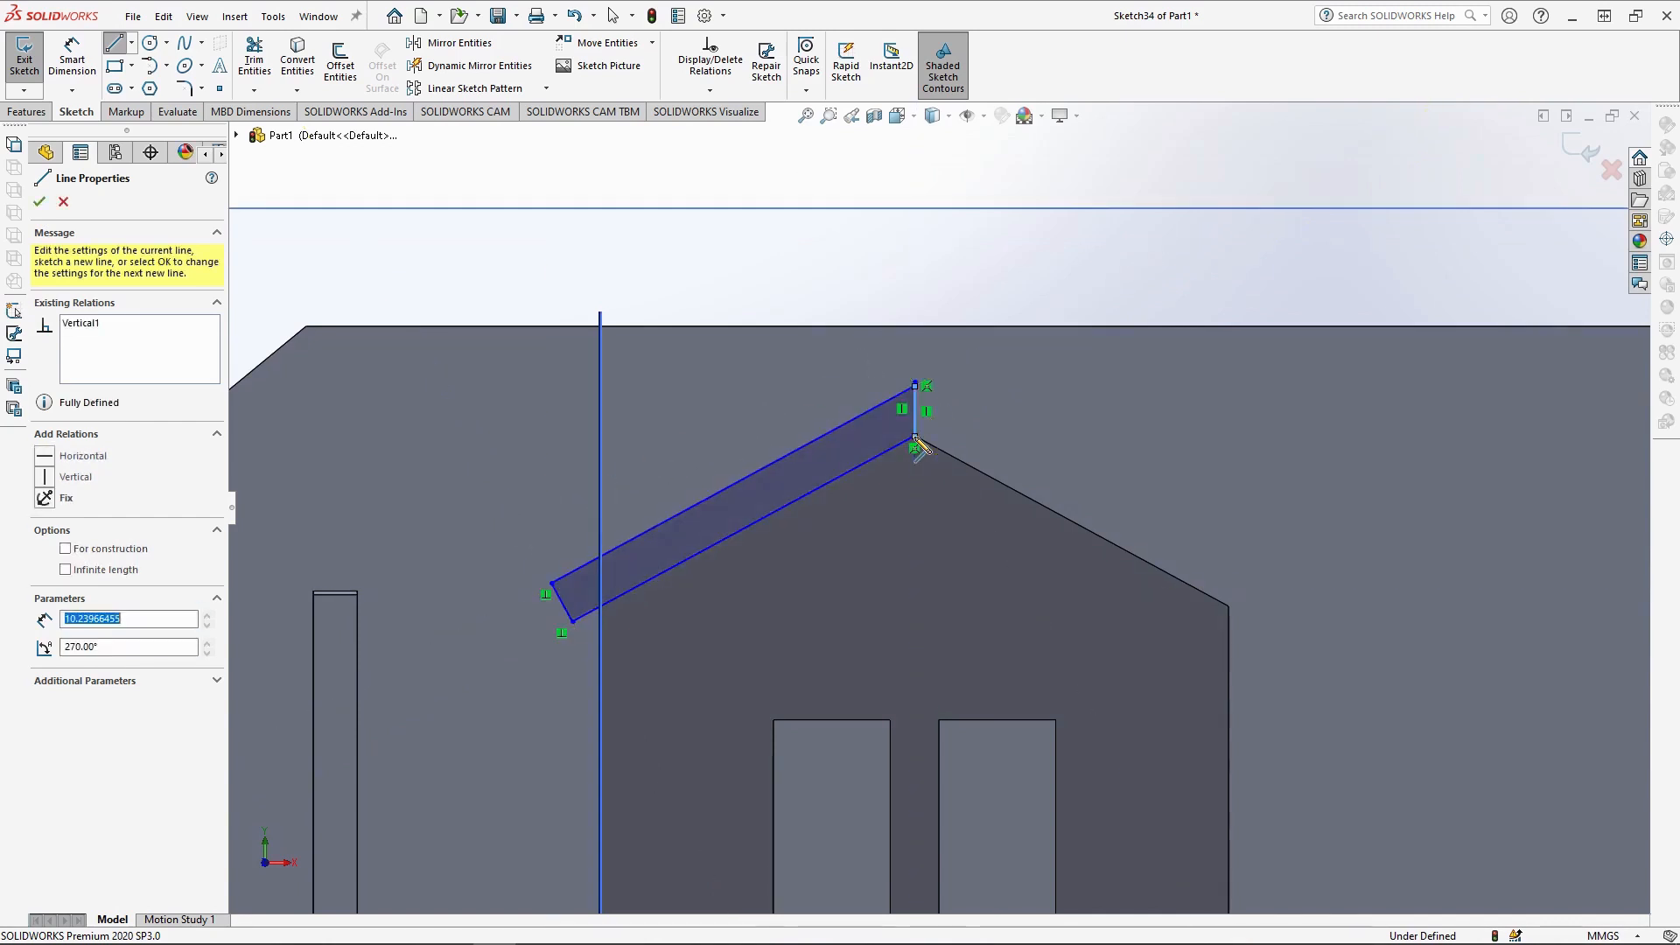
pyautogui.press('Escape')
# - Extrude the dormer roof profile 9 mm forward and, in the second direction, up to the front roof panel's face, without merging
pyautogui.scroll(3, 939, 462)
pyautogui.scroll(1, 1023, 511)
pyautogui.scroll(-2, 1063, 517)
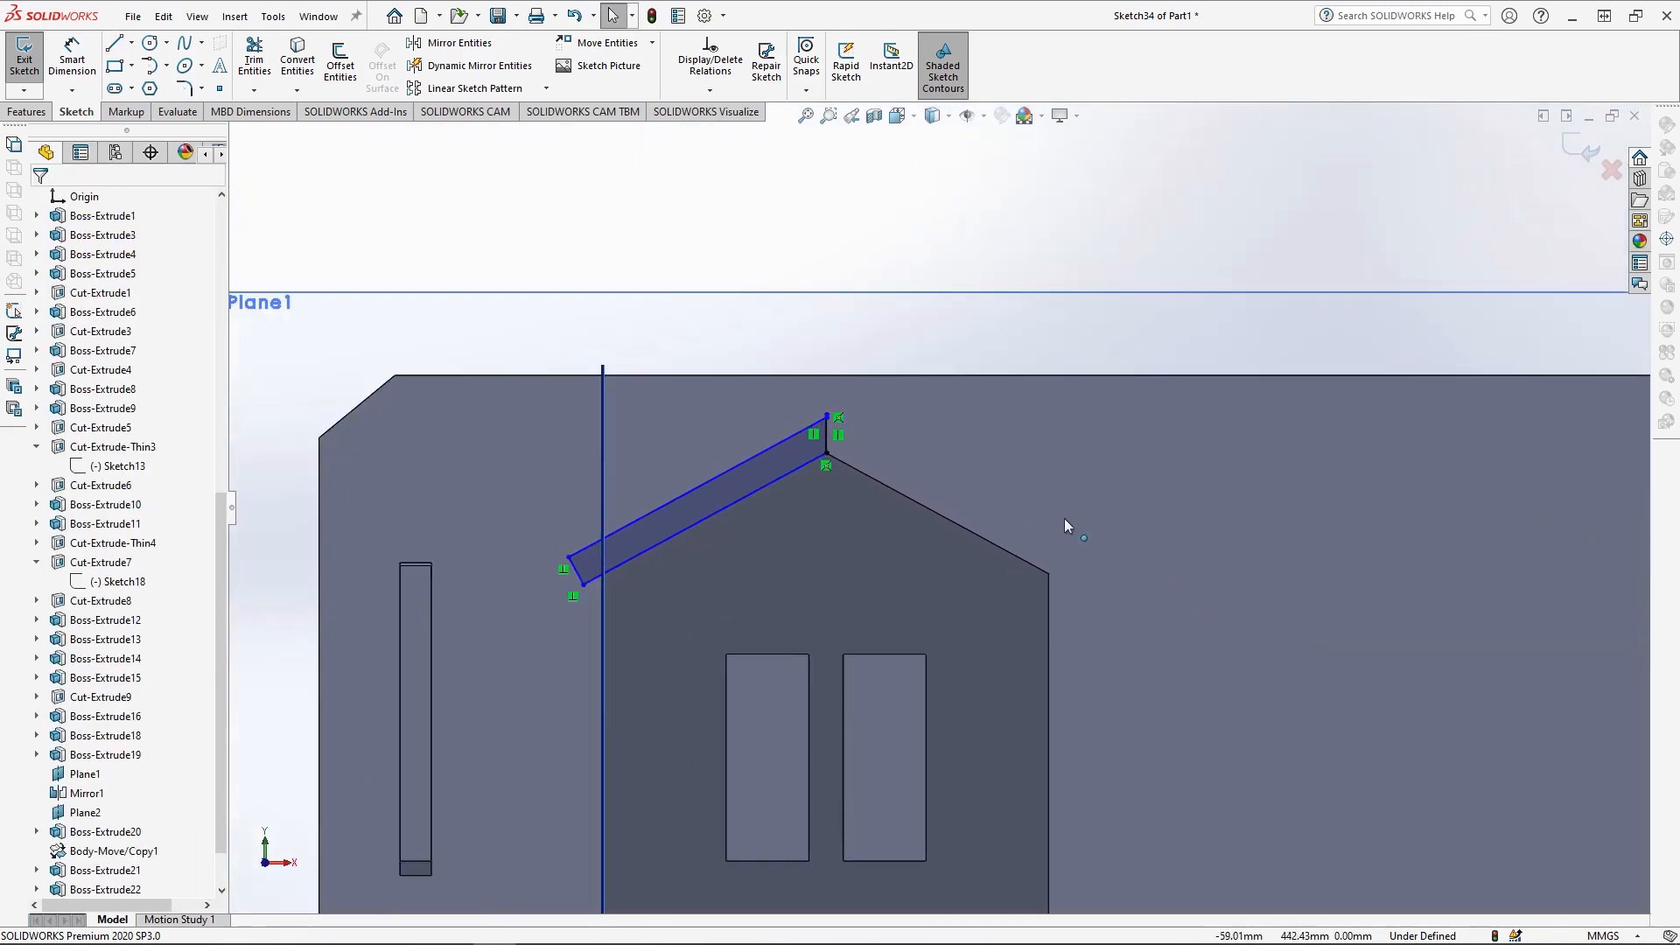
pyautogui.click(41, 116)
pyautogui.click(32, 61)
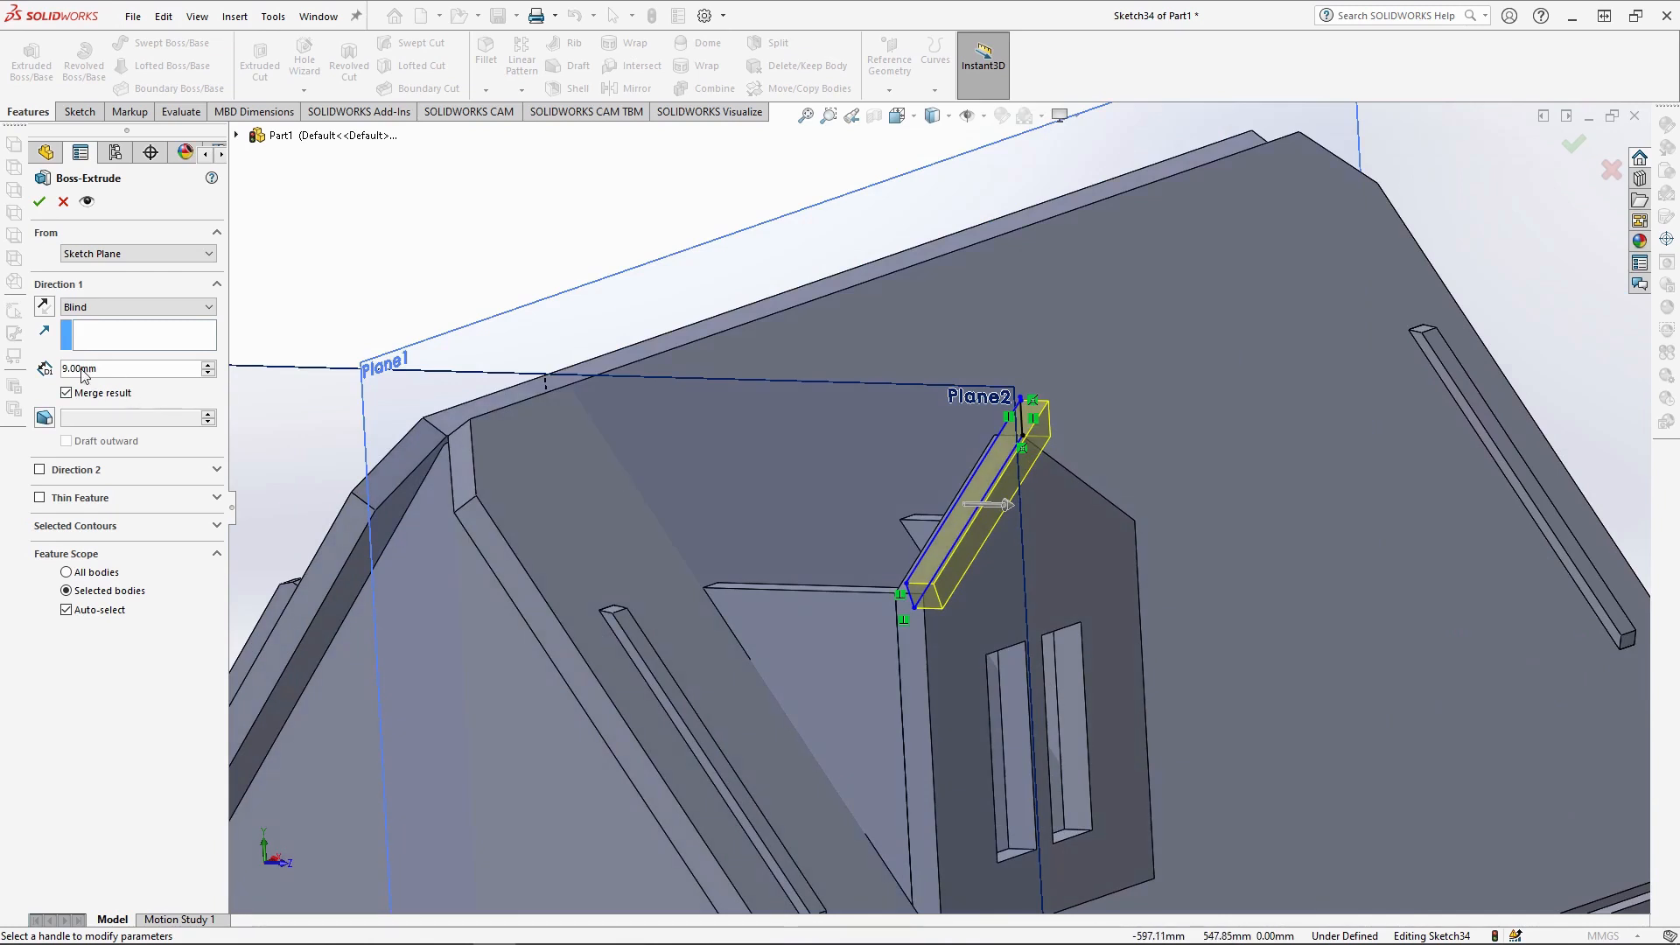
pyautogui.click(40, 471)
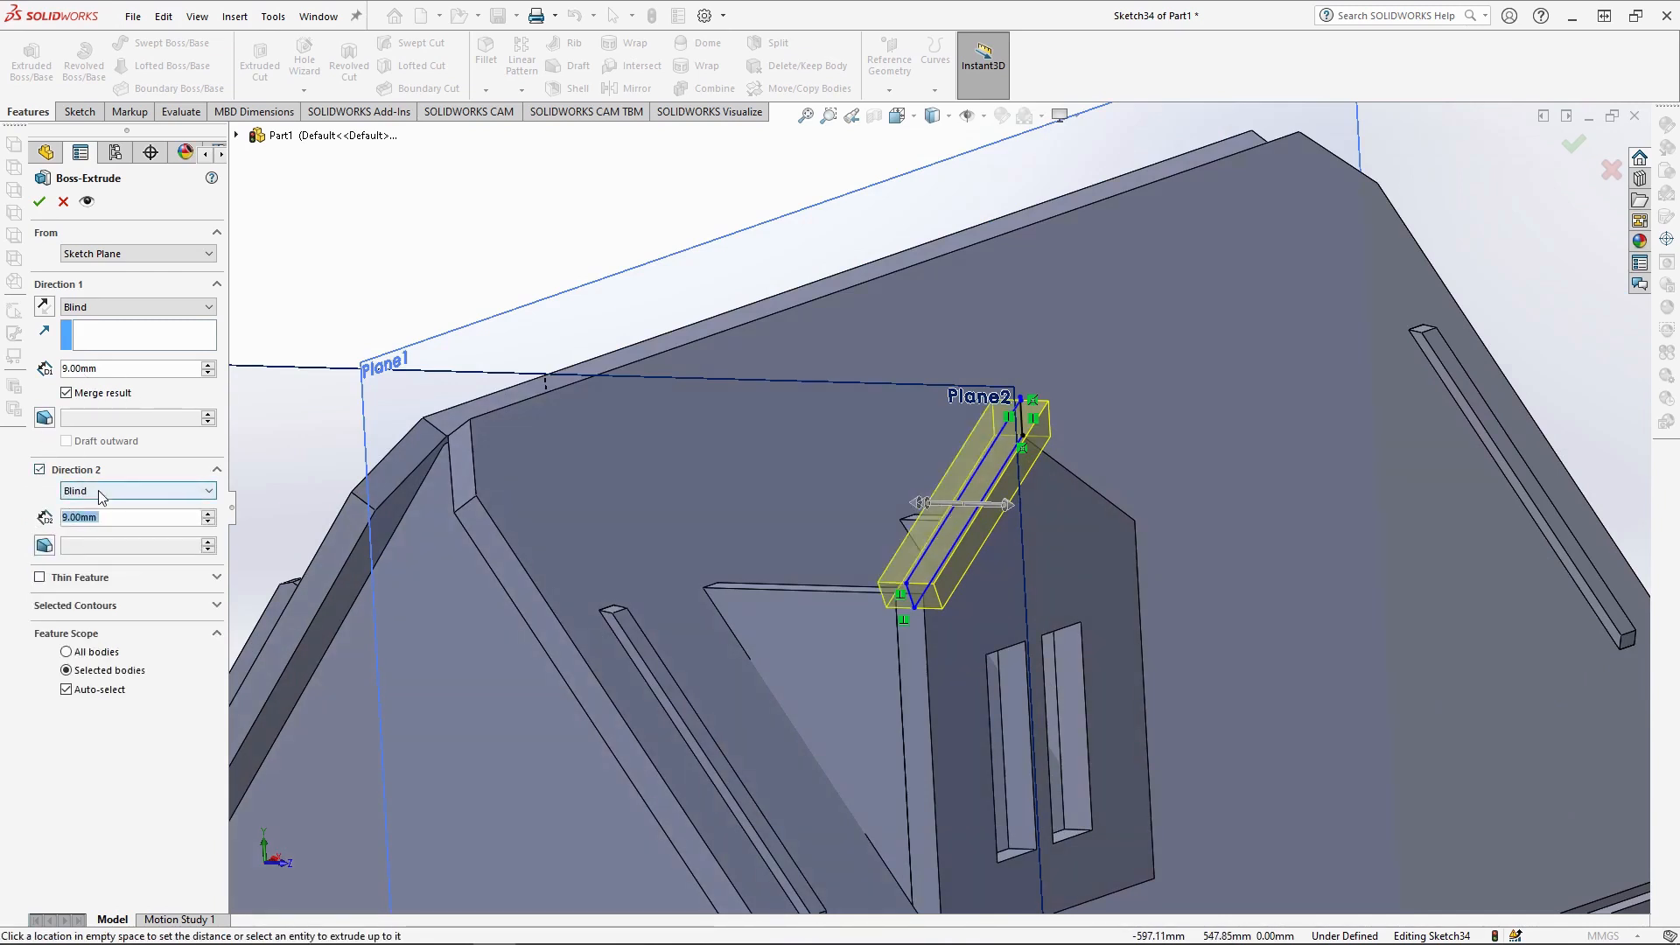
pyautogui.click(98, 490)
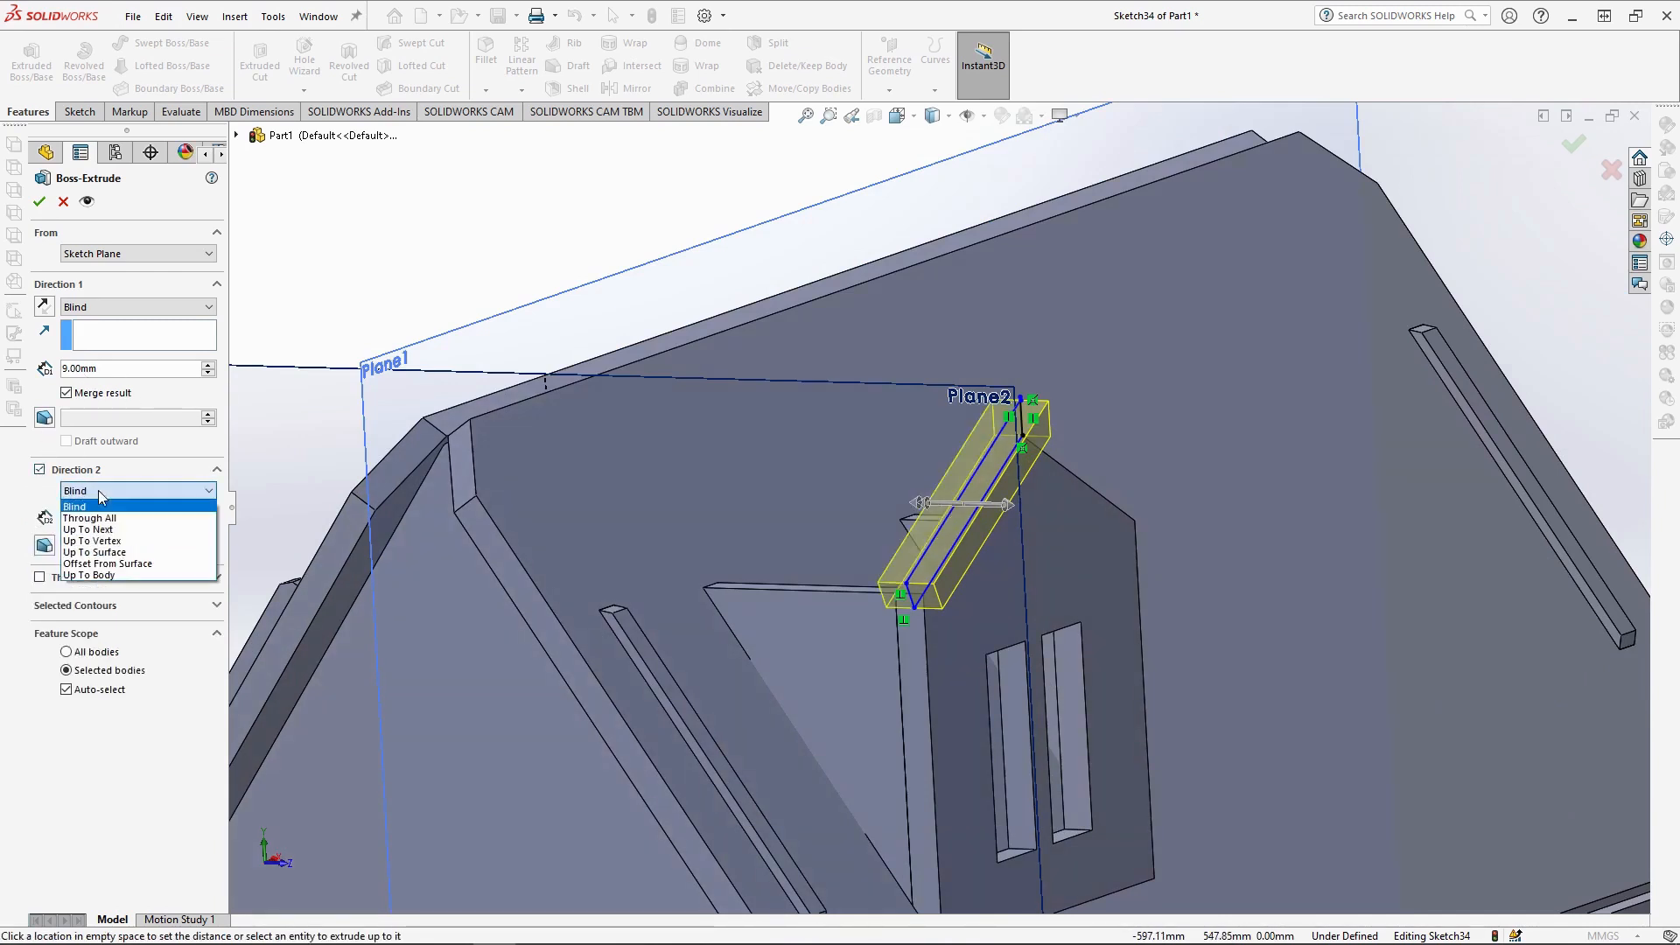
pyautogui.click(127, 552)
pyautogui.click(735, 484)
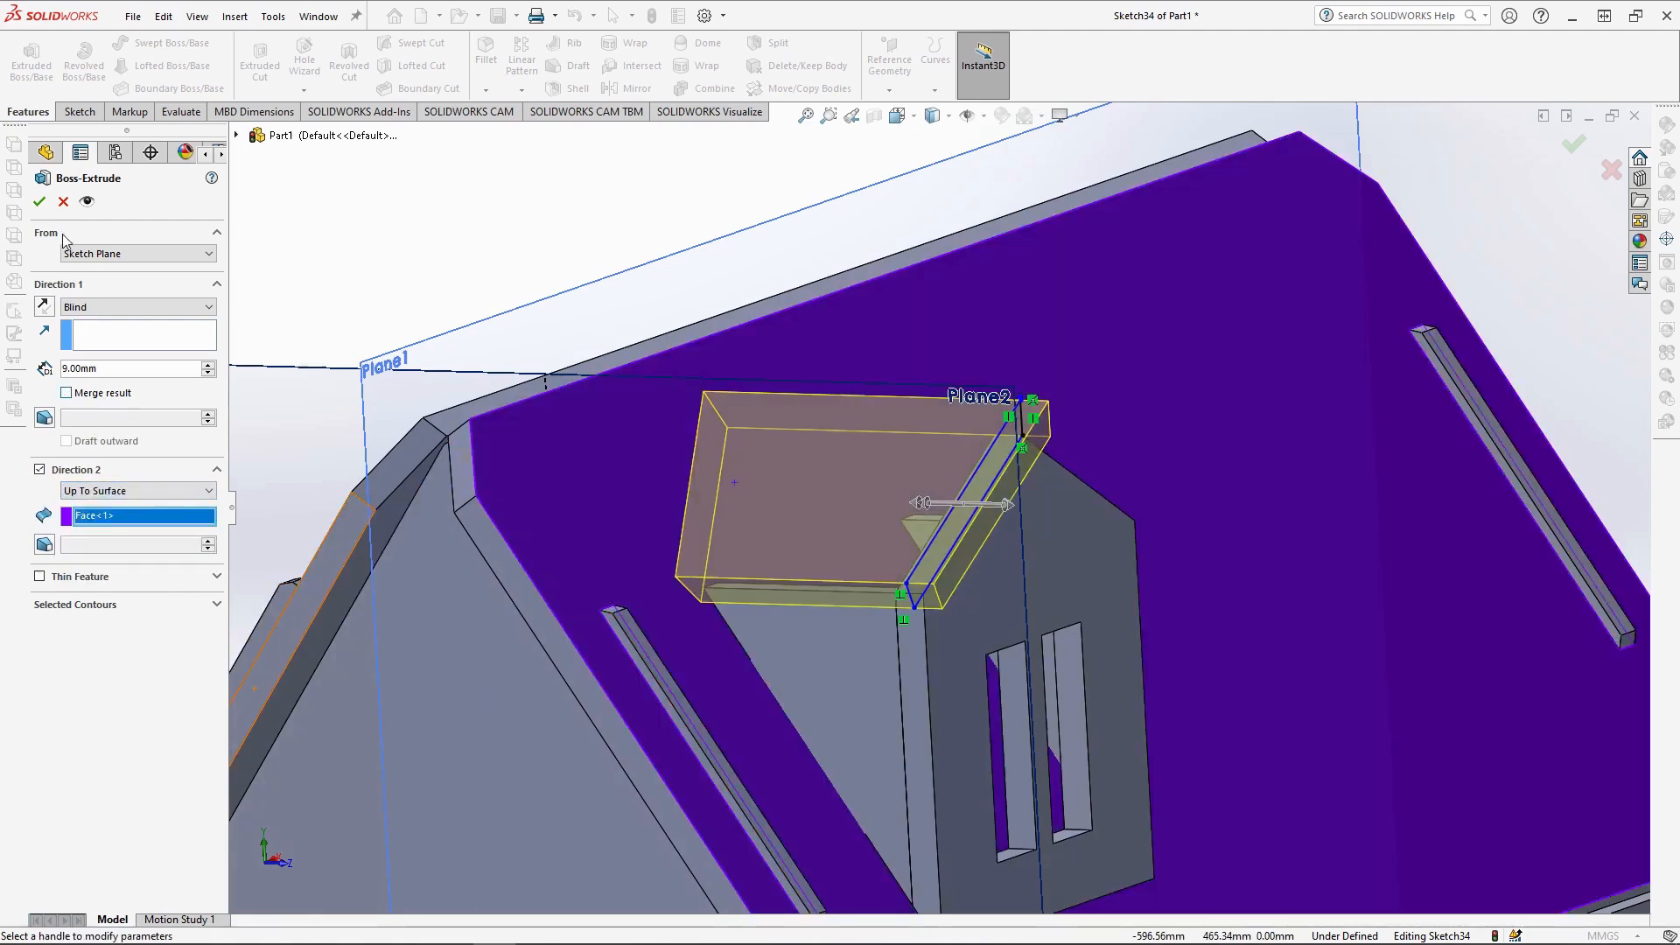
pyautogui.scroll(3, 690, 405)
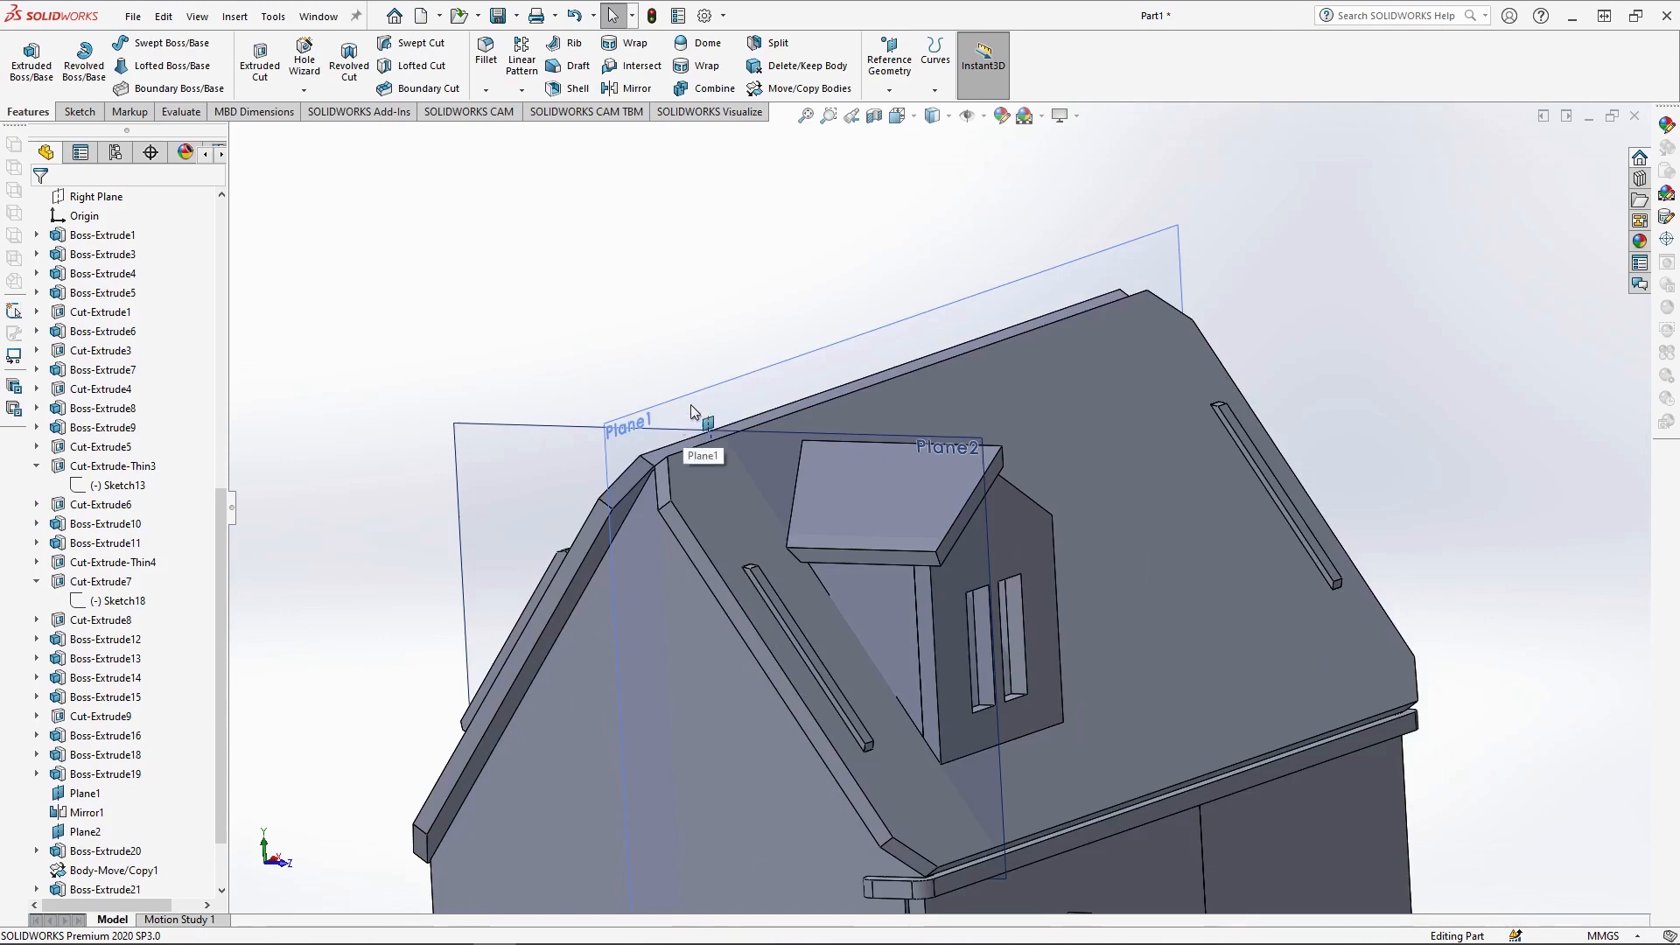
pyautogui.scroll(-2, 942, 503)
pyautogui.scroll(2, 942, 502)
pyautogui.moveTo(1006, 501); pyautogui.dragTo(862, 579, button='middle')
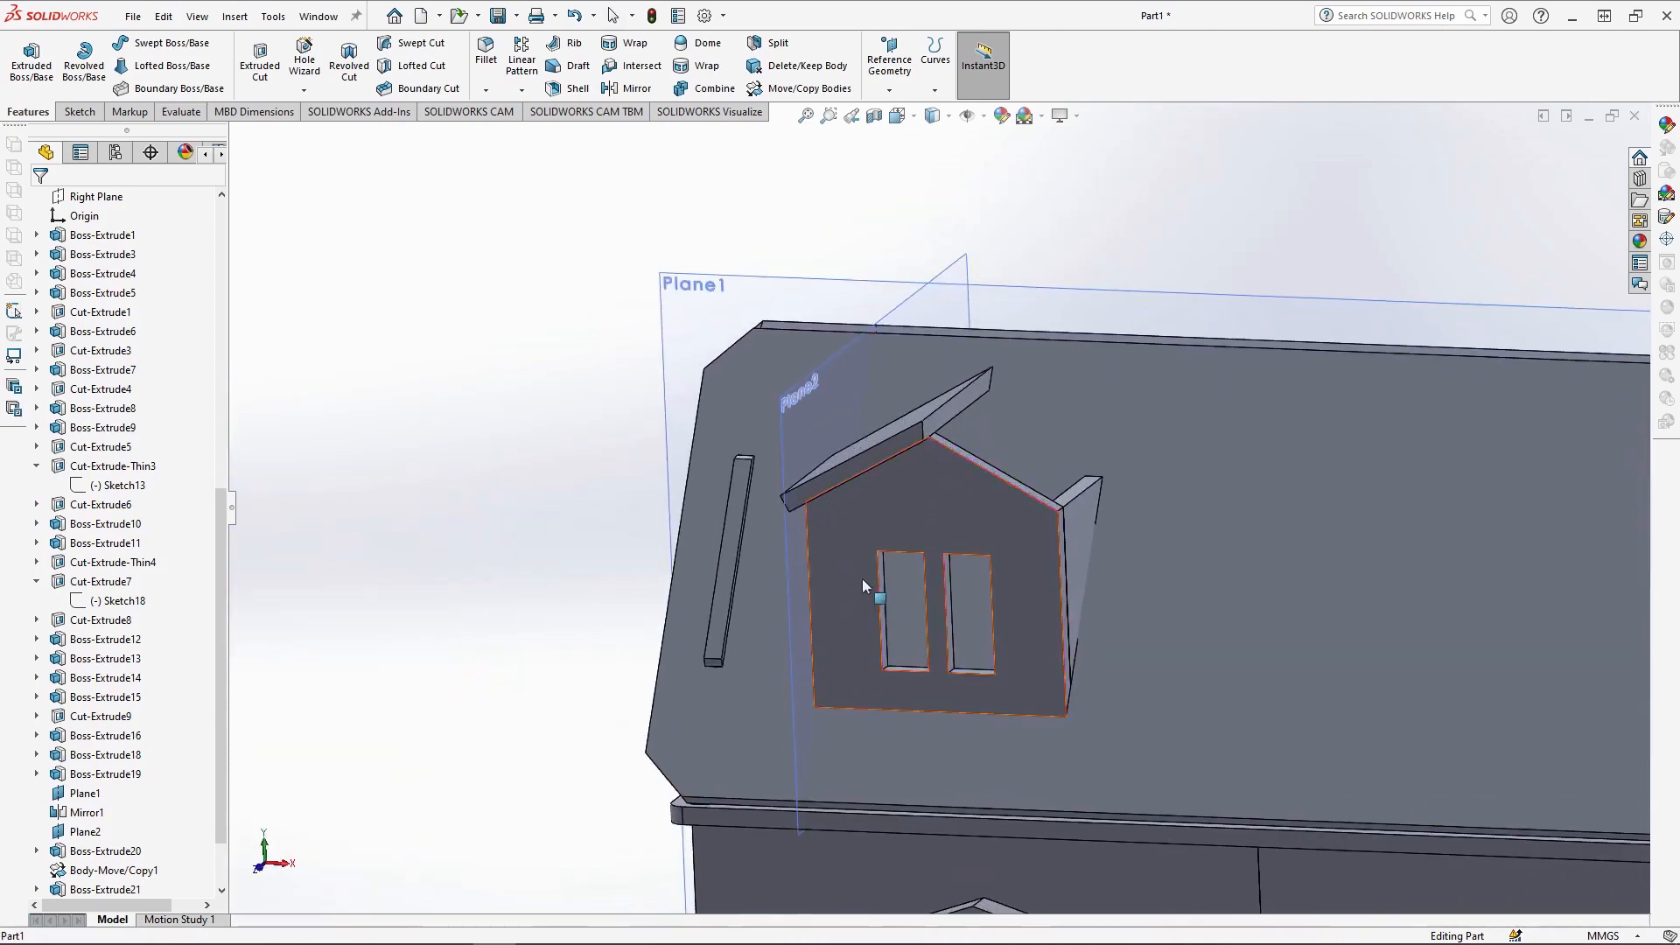
# - Mirror the left dormer roof panel body about its vertical ridge face without merging the solids
pyautogui.scroll(-2, 1173, 433)
pyautogui.click(639, 90)
pyautogui.click(875, 407)
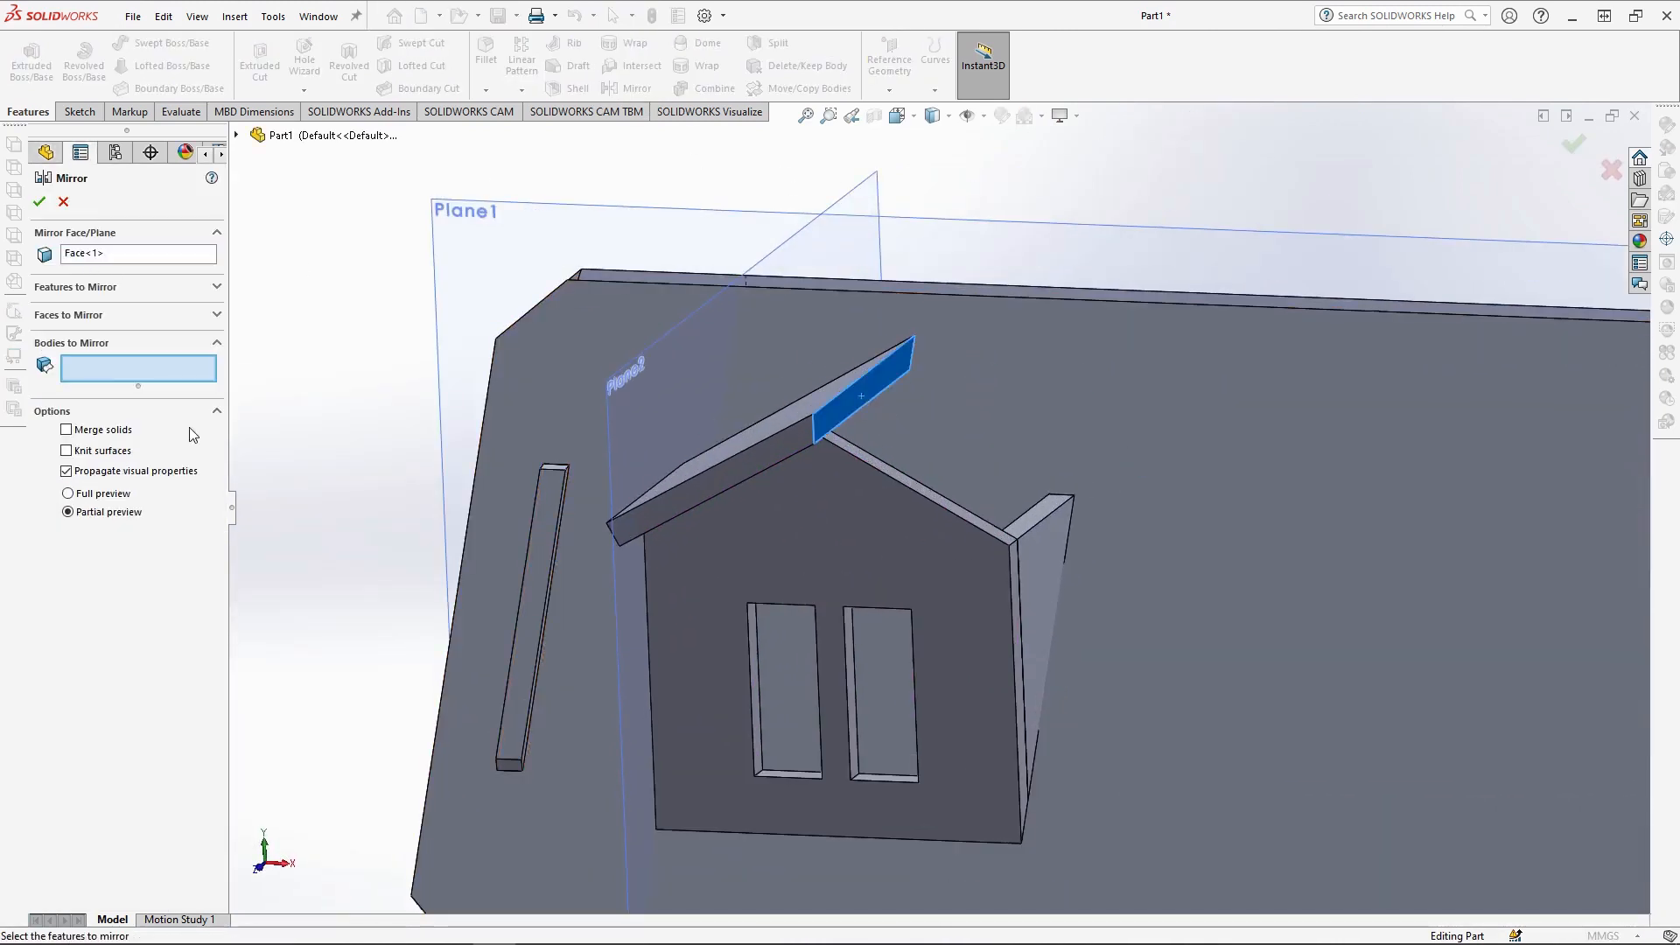
pyautogui.click(696, 487)
pyautogui.click(38, 201)
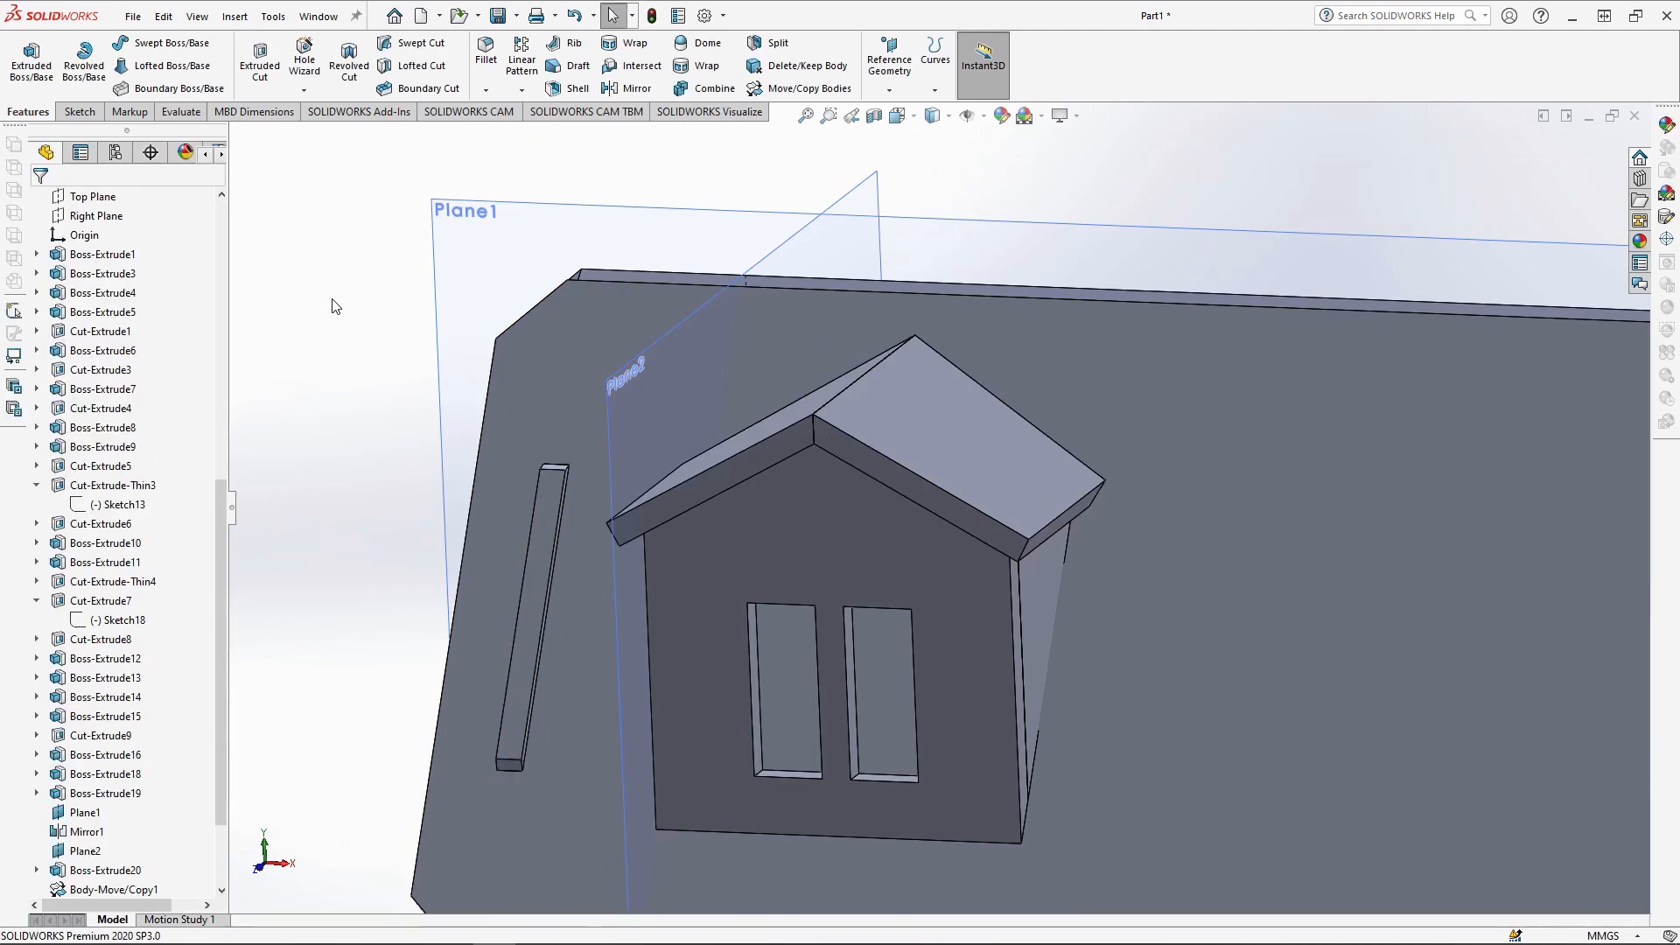
pyautogui.scroll(3, 586, 542)
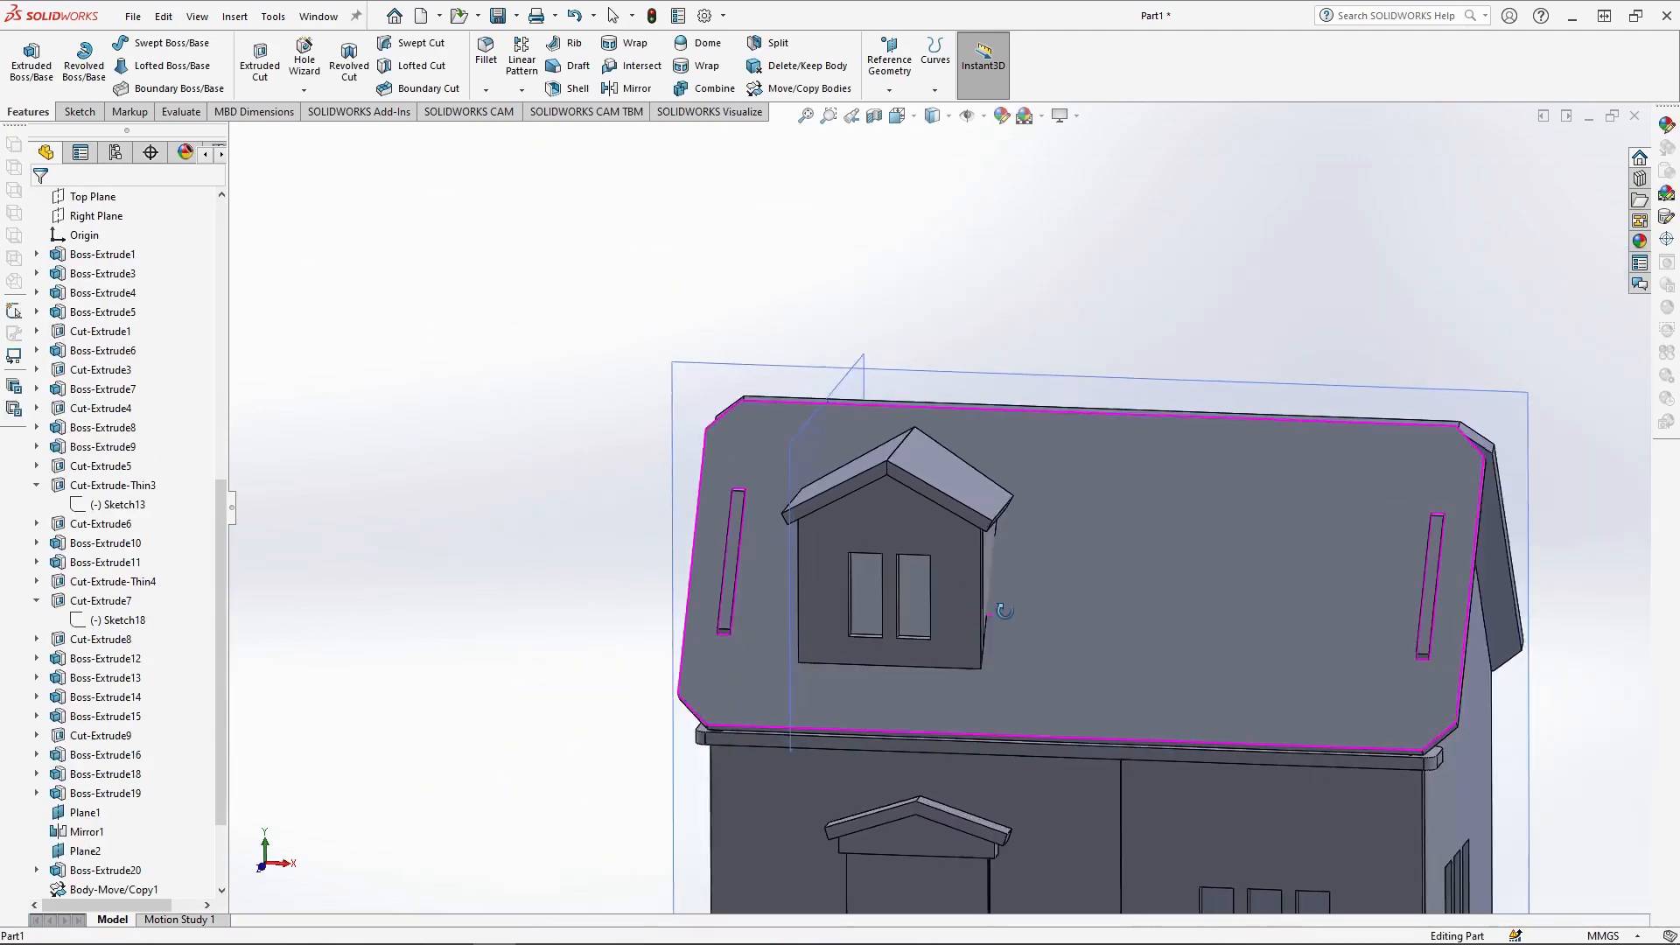
pyautogui.scroll(-2, 990, 615)
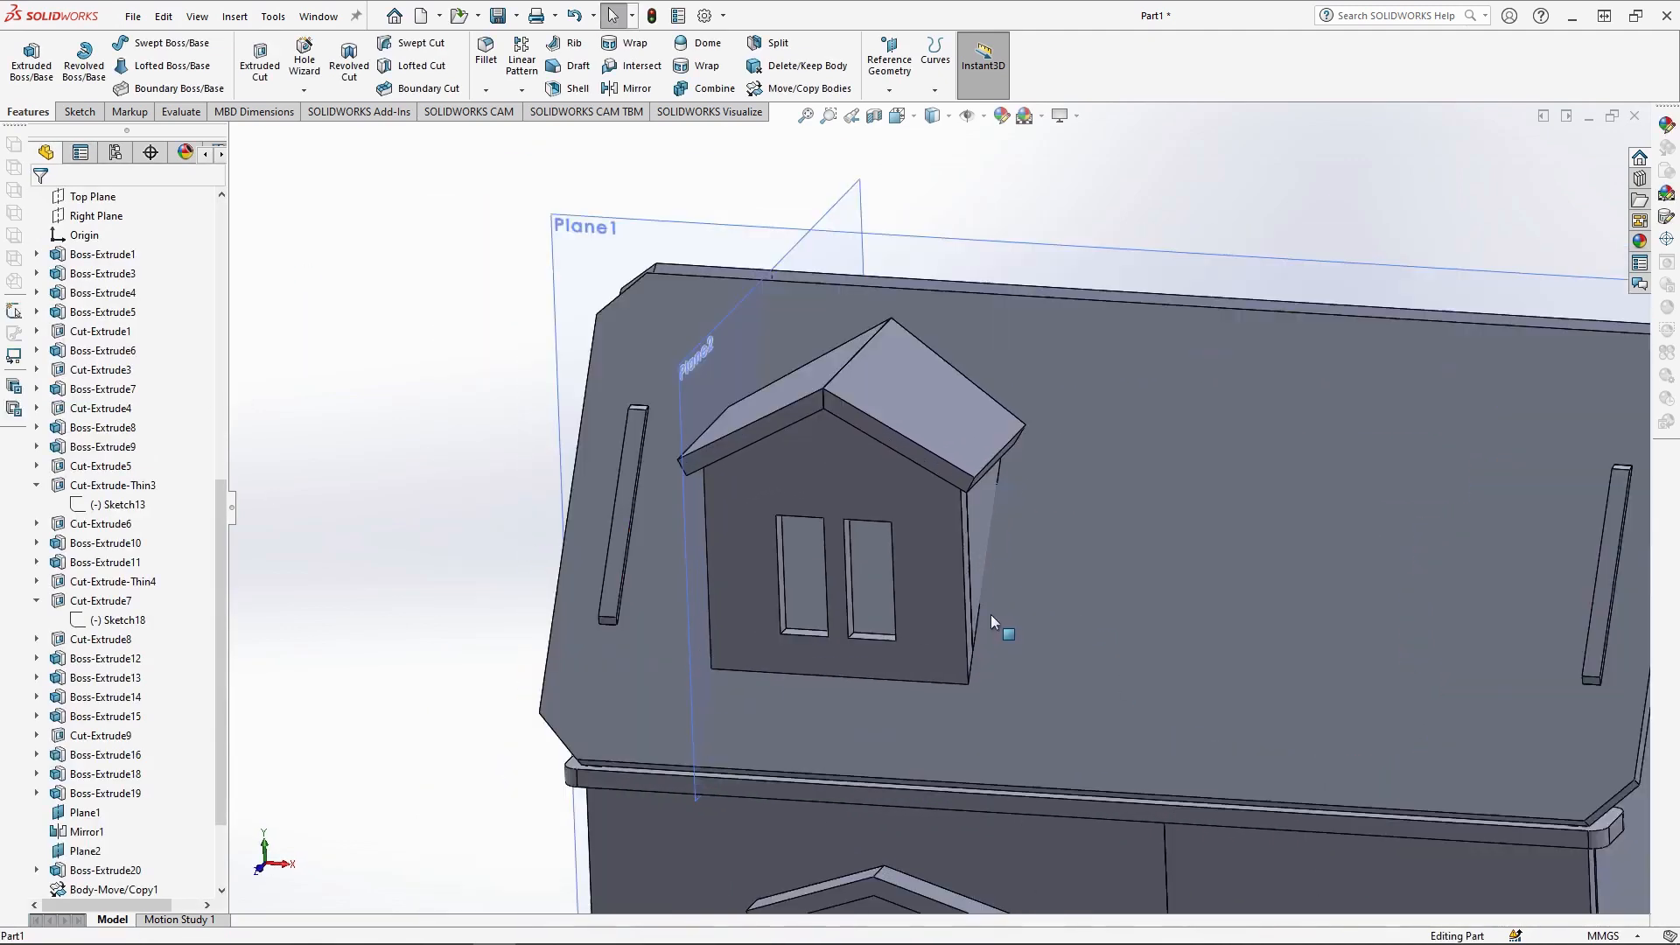
# - Hide the dormer front panel and start a sketch on the front roof panel's face
pyautogui.click(922, 506)
pyautogui.click(1027, 454)
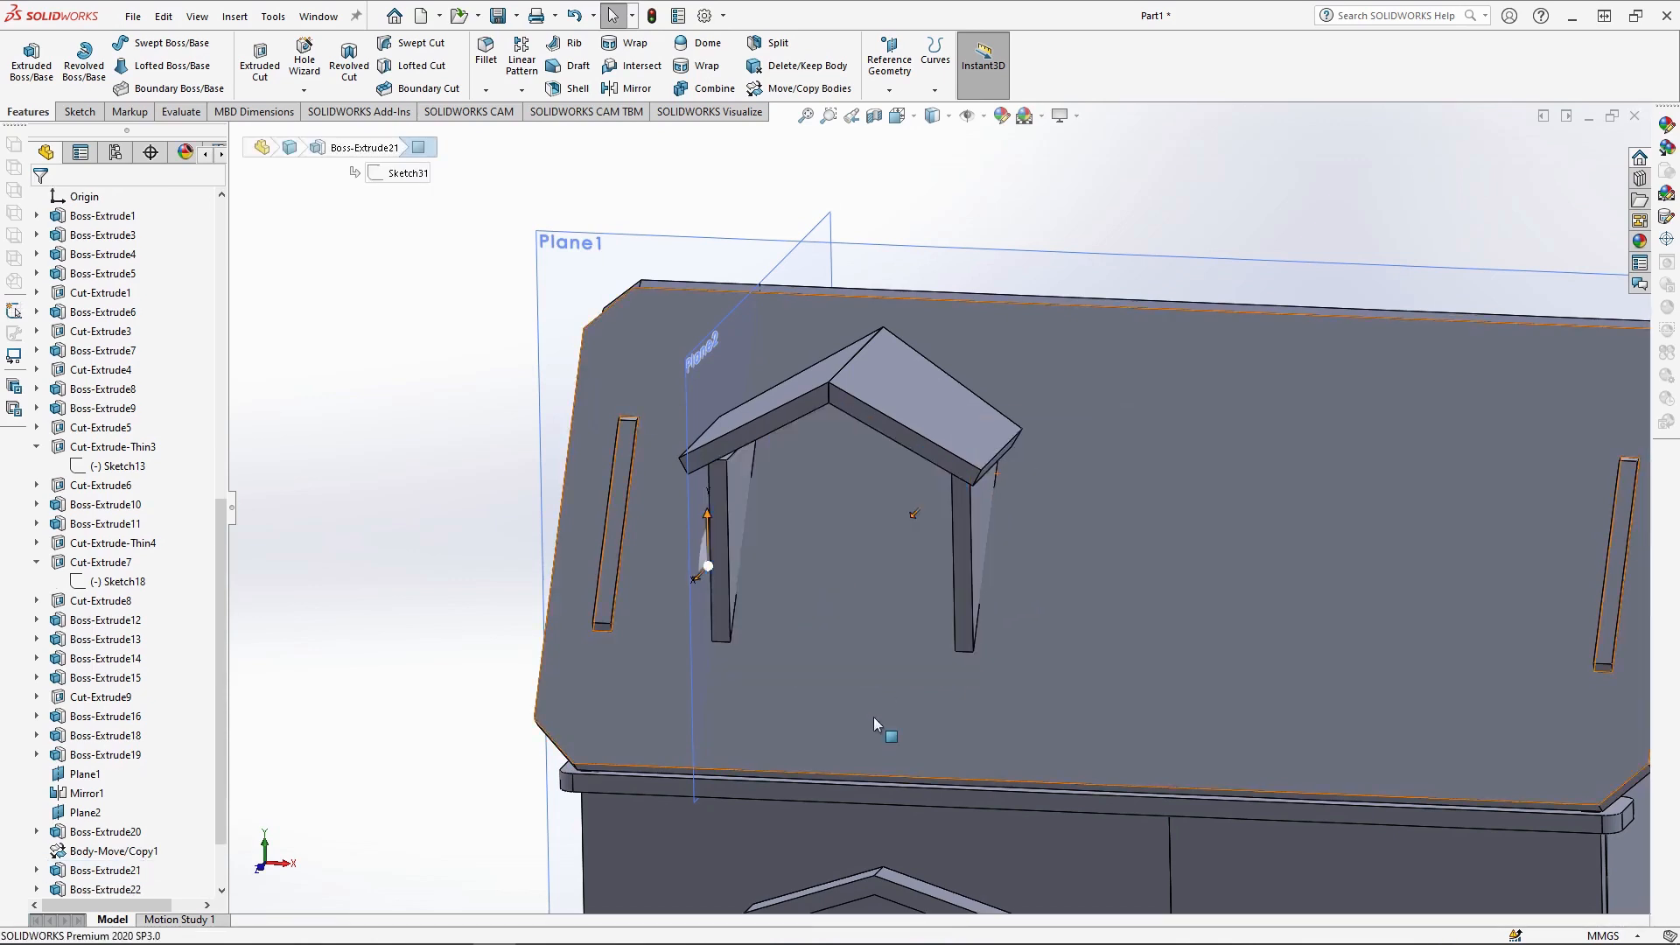
pyautogui.click(853, 558)
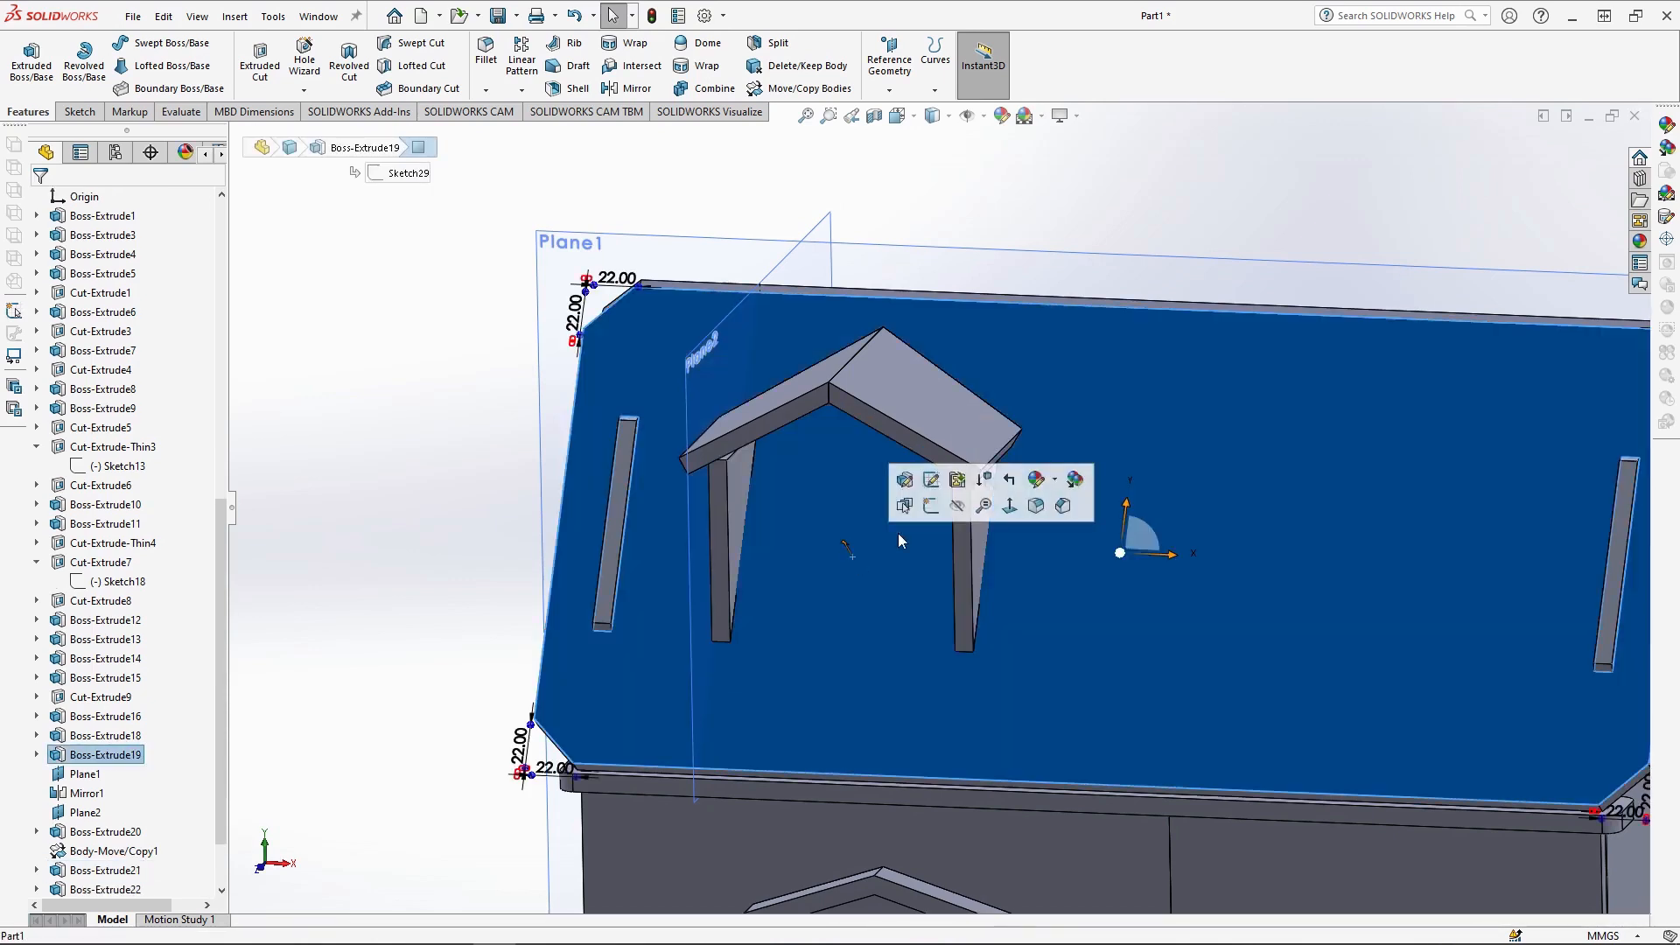
pyautogui.click(957, 515)
pyautogui.click(897, 115)
pyautogui.click(997, 219)
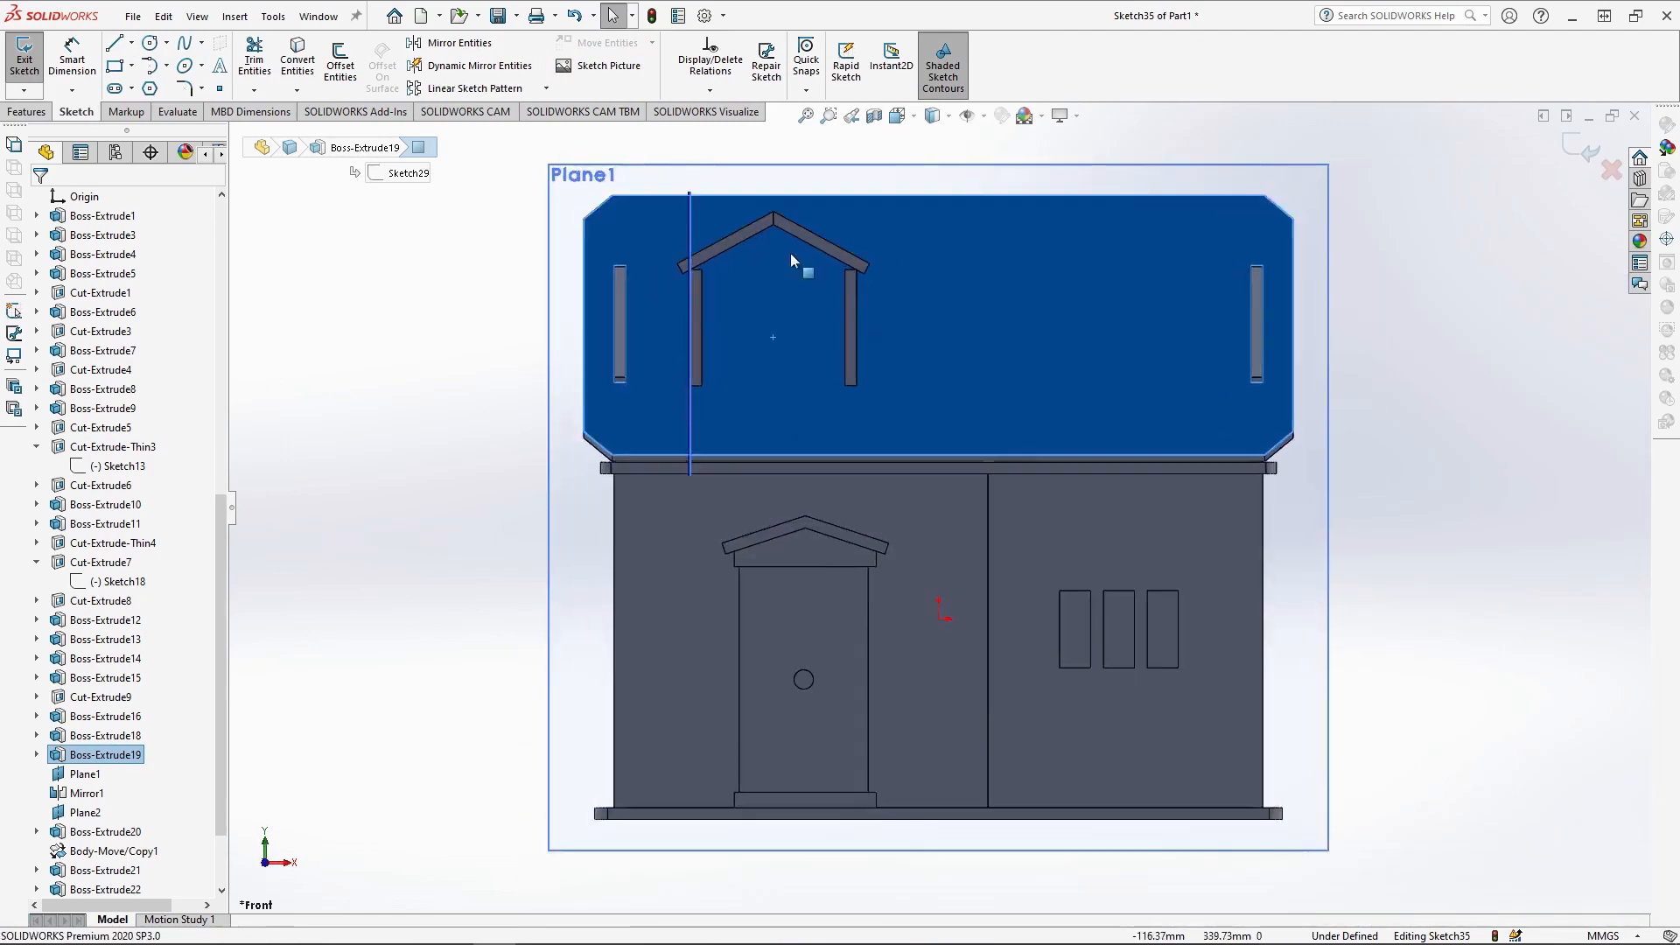
# - Offset the inner vertical edge of each dormer cheek 10 mm toward the middle of the dormer
pyautogui.click(577, 326)
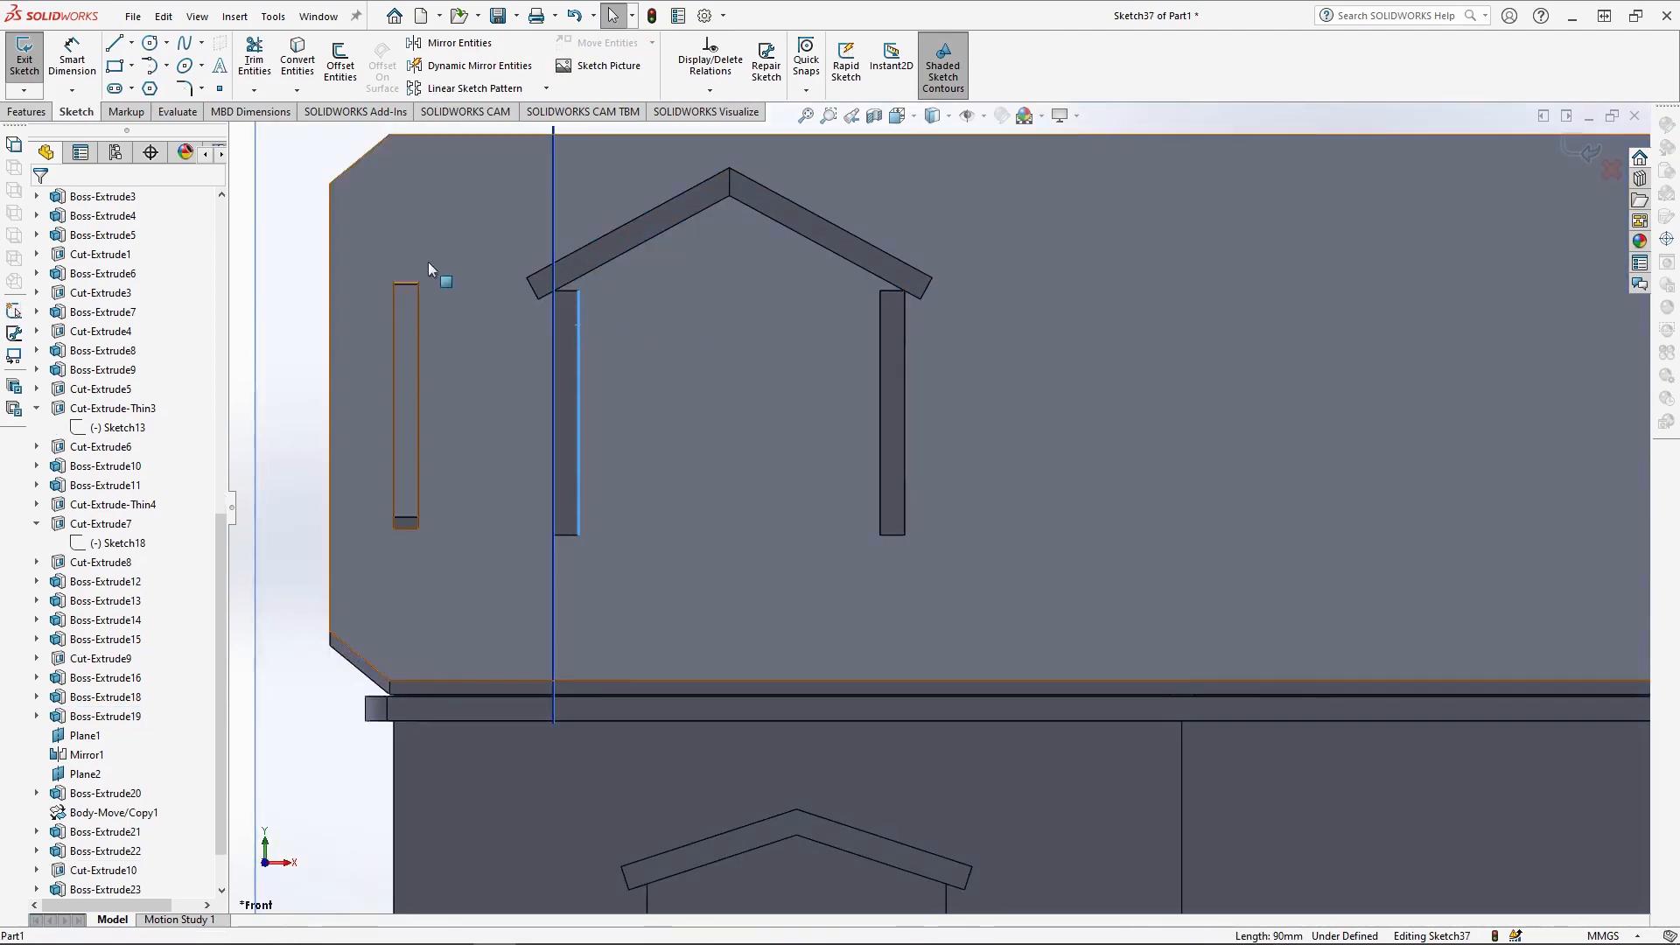
pyautogui.click(338, 68)
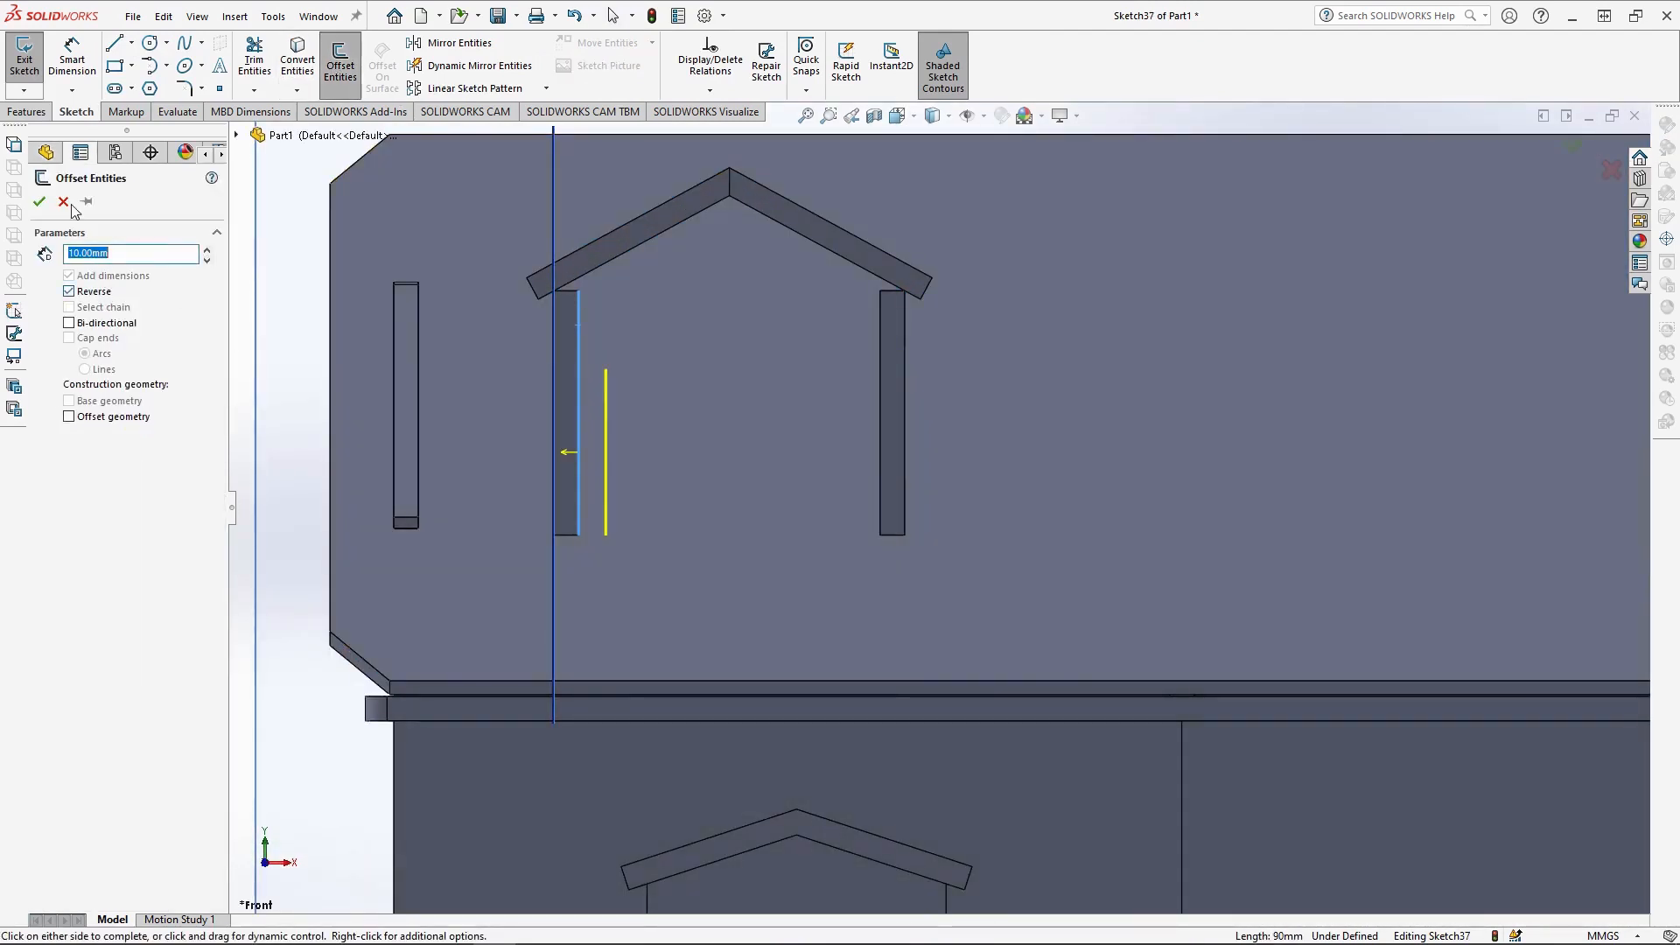
pyautogui.click(39, 202)
pyautogui.click(880, 342)
pyautogui.click(339, 70)
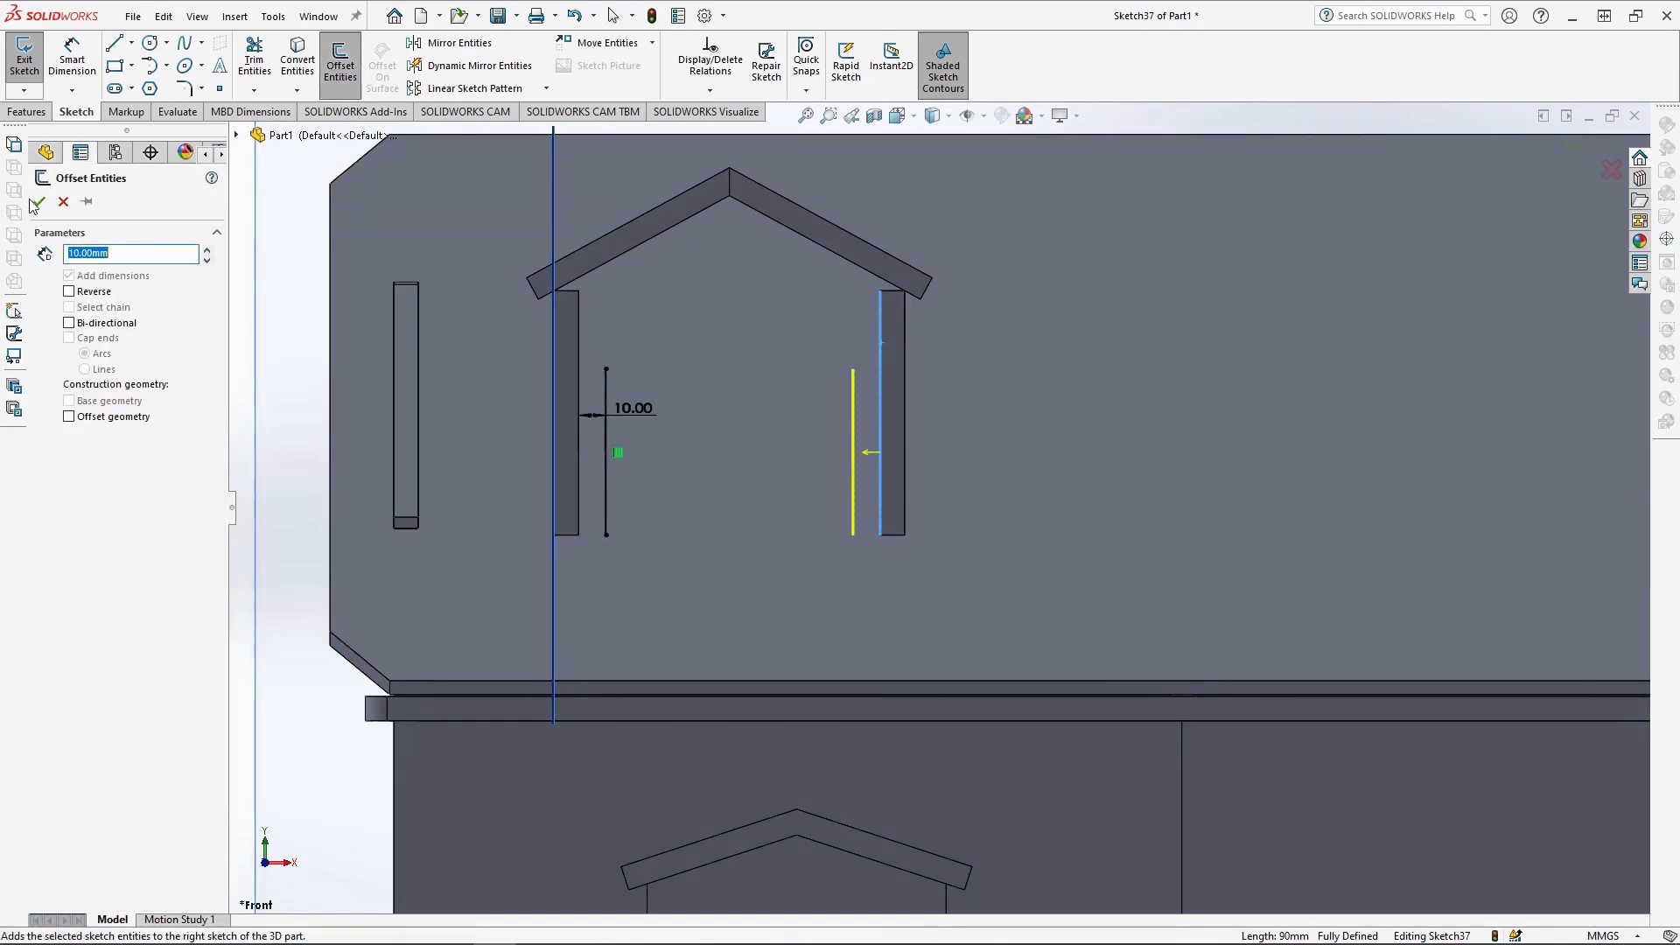
pyautogui.click(35, 202)
# - Offset the lower rear edges of both dormer roof panels 10 mm inward on the front roof panel
pyautogui.moveTo(710, 267); pyautogui.dragTo(680, 234, button='middle')
pyautogui.click(686, 231)
pyautogui.click(696, 224)
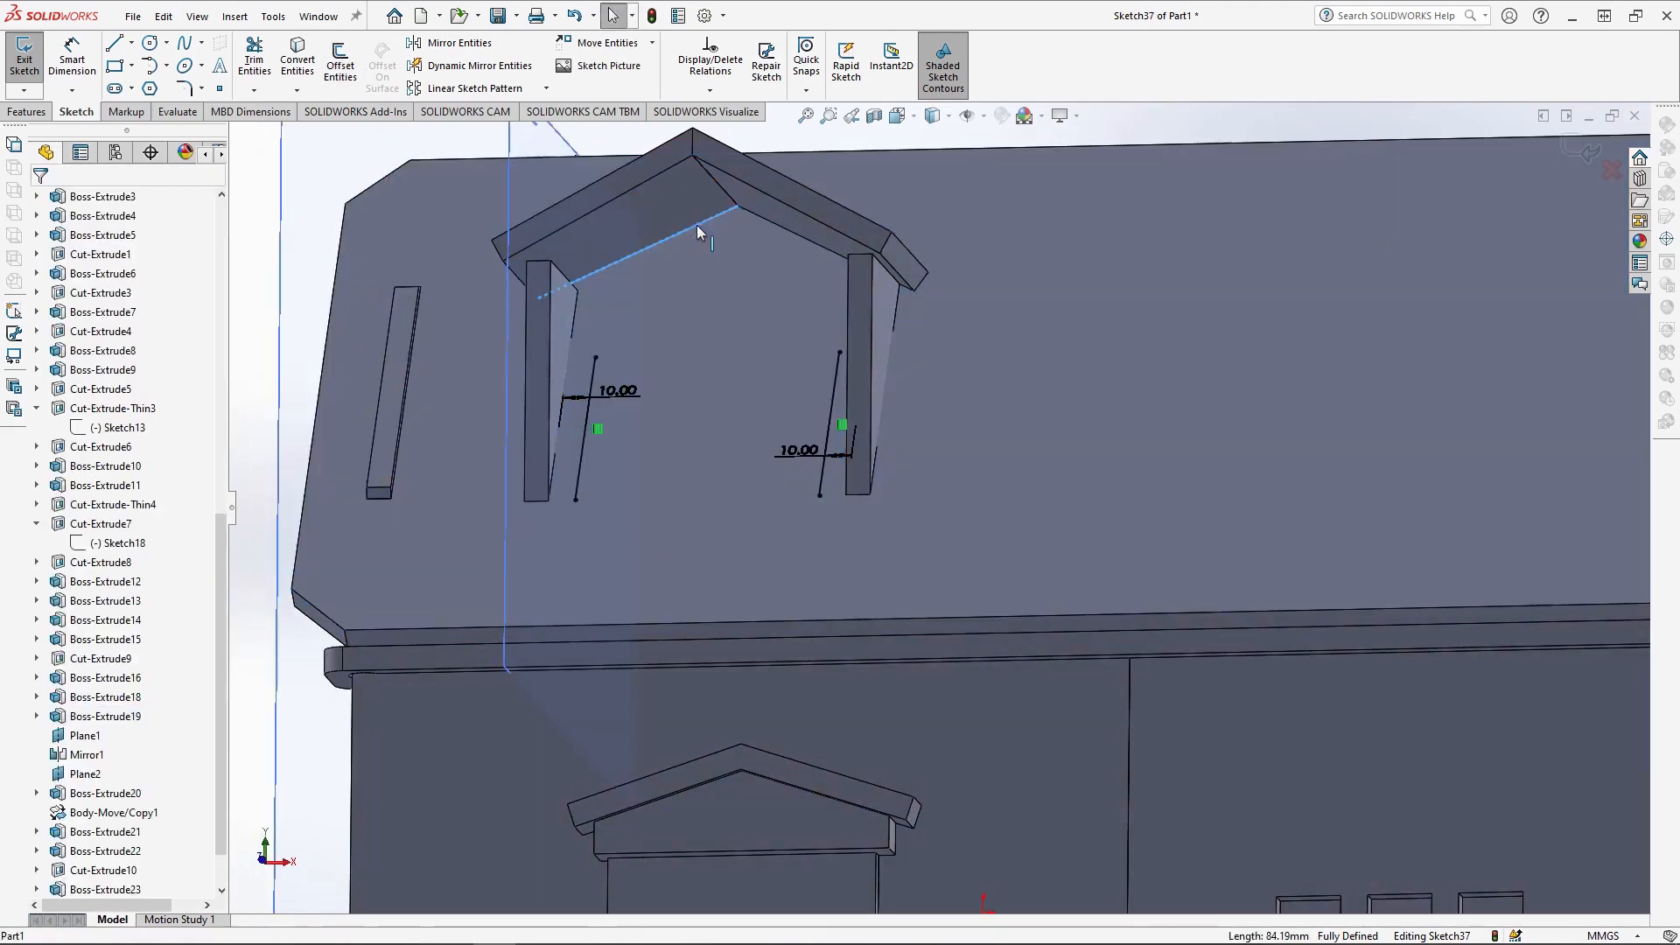
pyautogui.click(344, 68)
pyautogui.click(85, 295)
pyautogui.moveTo(778, 243); pyautogui.dragTo(812, 244, button='middle')
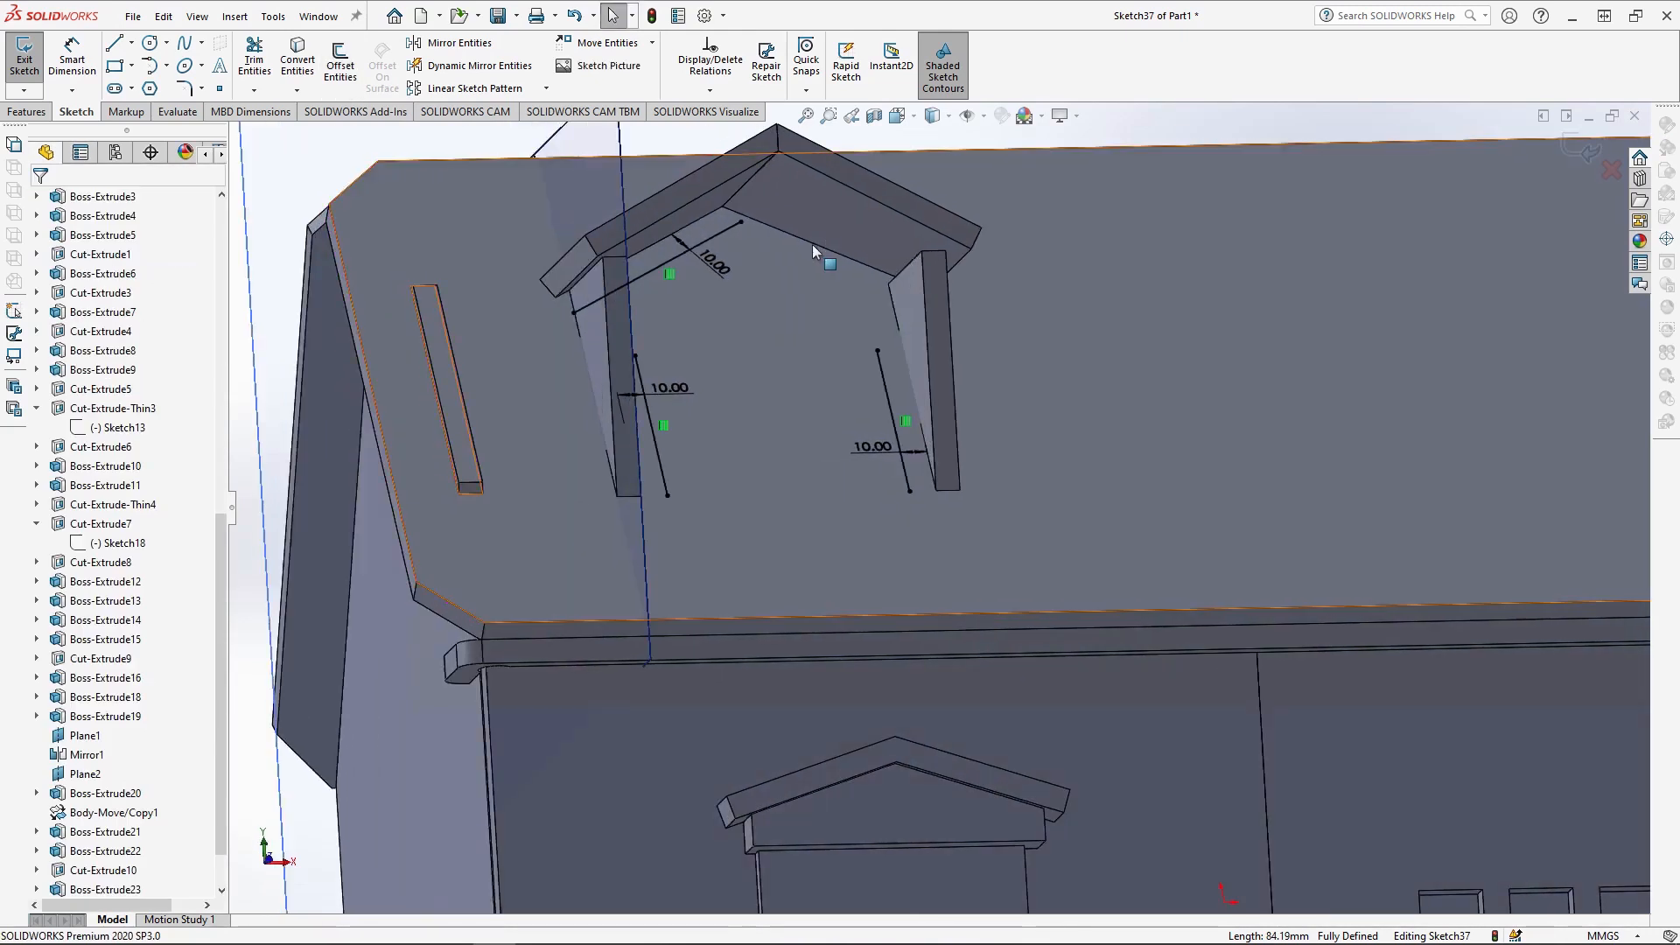
pyautogui.press('Return')
# - Extend both vertical offset lines up past the sloped lines and join their lower ends with a horizontal line
pyautogui.click(932, 116)
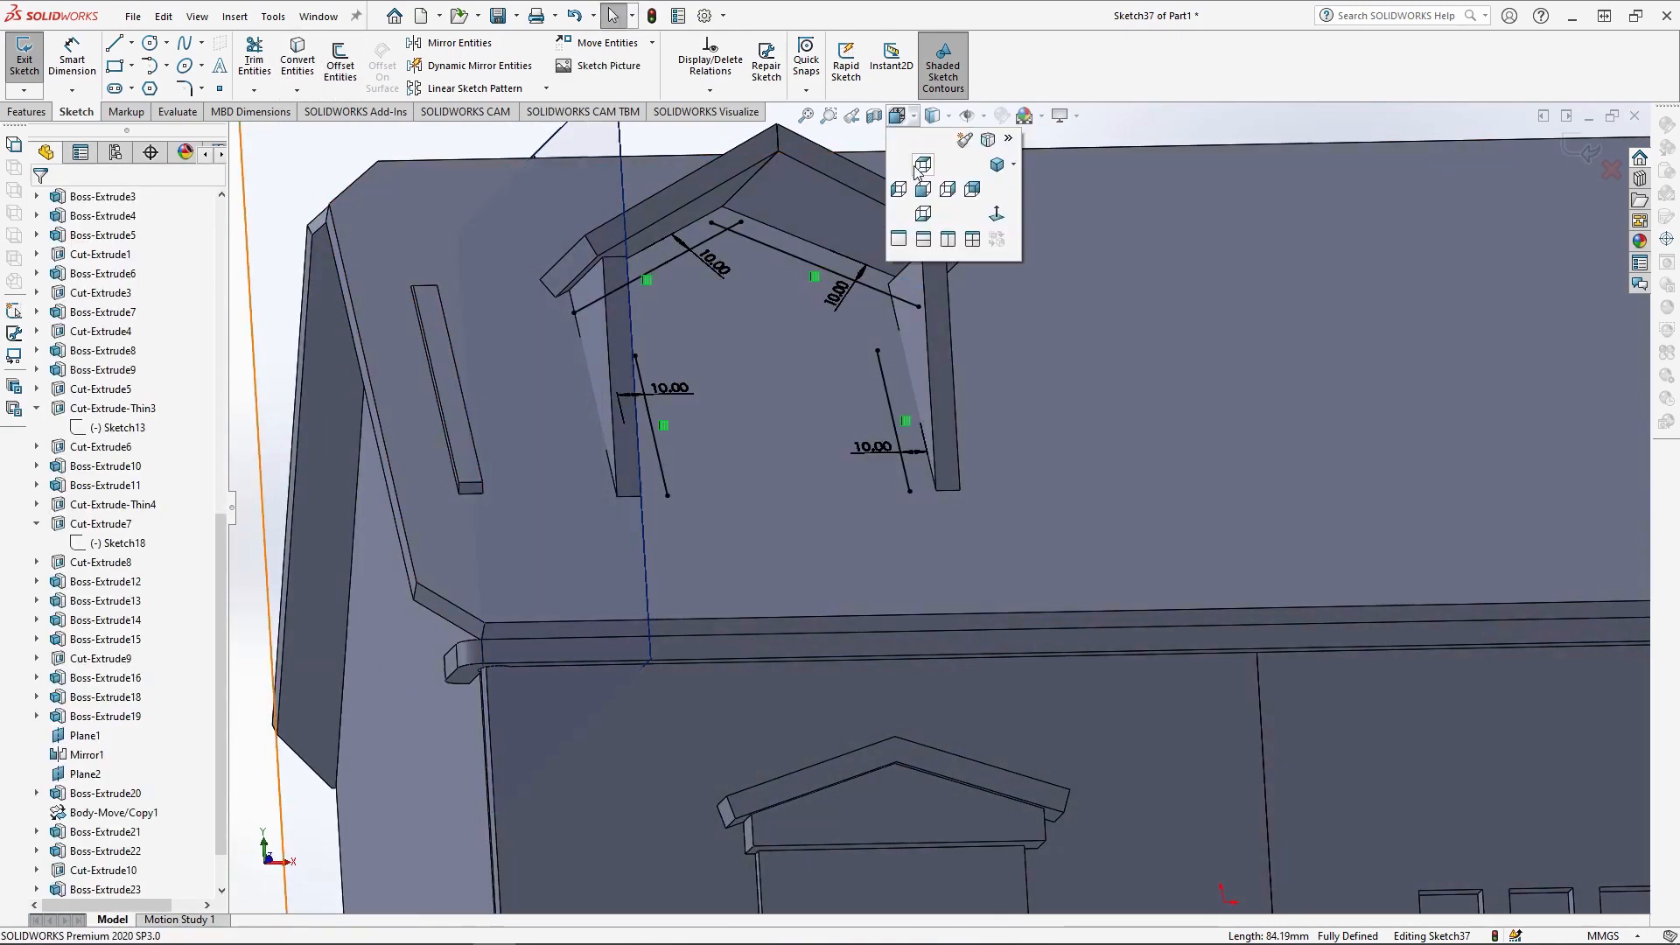
pyautogui.click(905, 167)
pyautogui.scroll(-5, 840, 280)
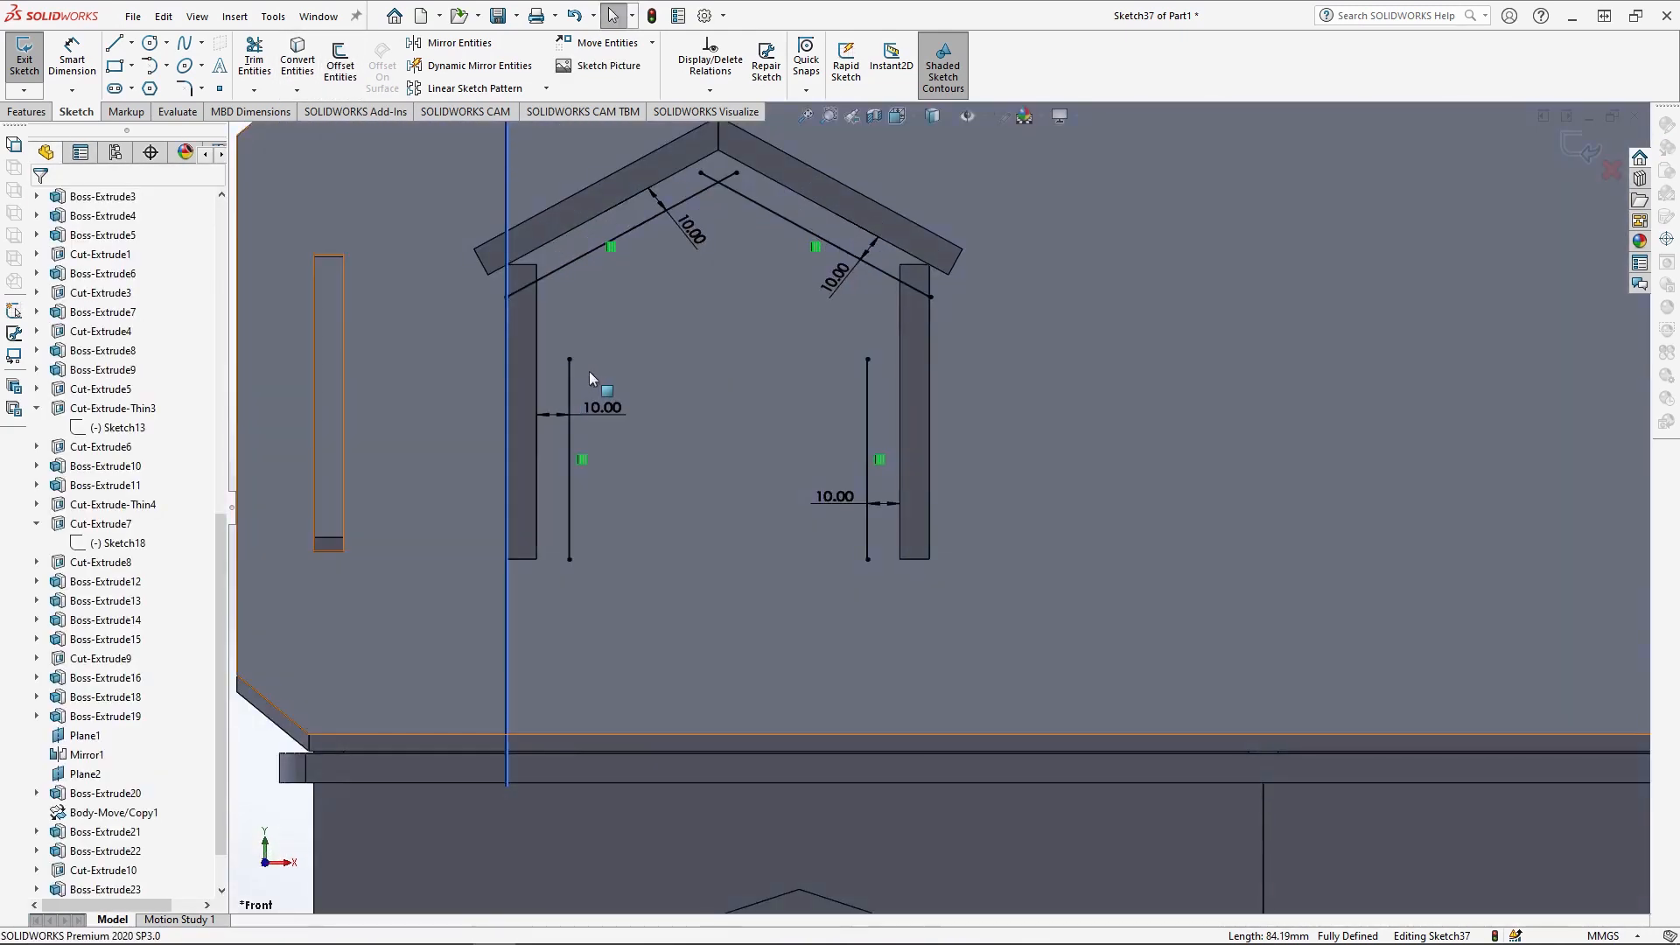
pyautogui.click(572, 214)
pyautogui.moveTo(576, 226); pyautogui.dragTo(576, 263)
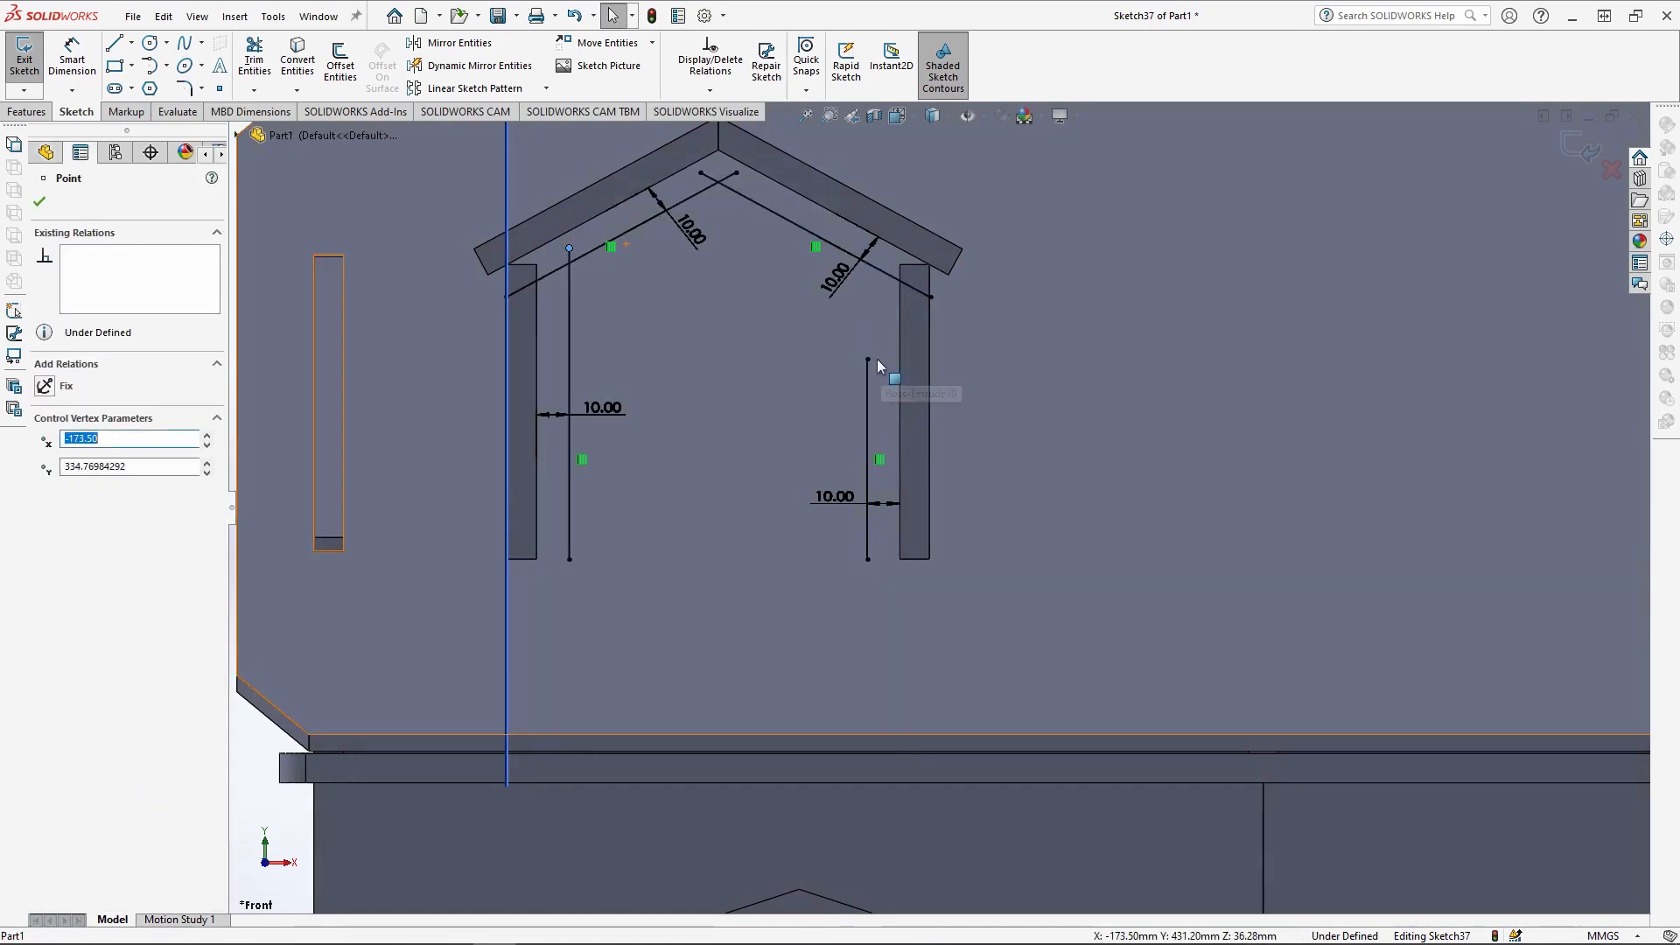
pyautogui.moveTo(870, 359); pyautogui.dragTo(878, 267)
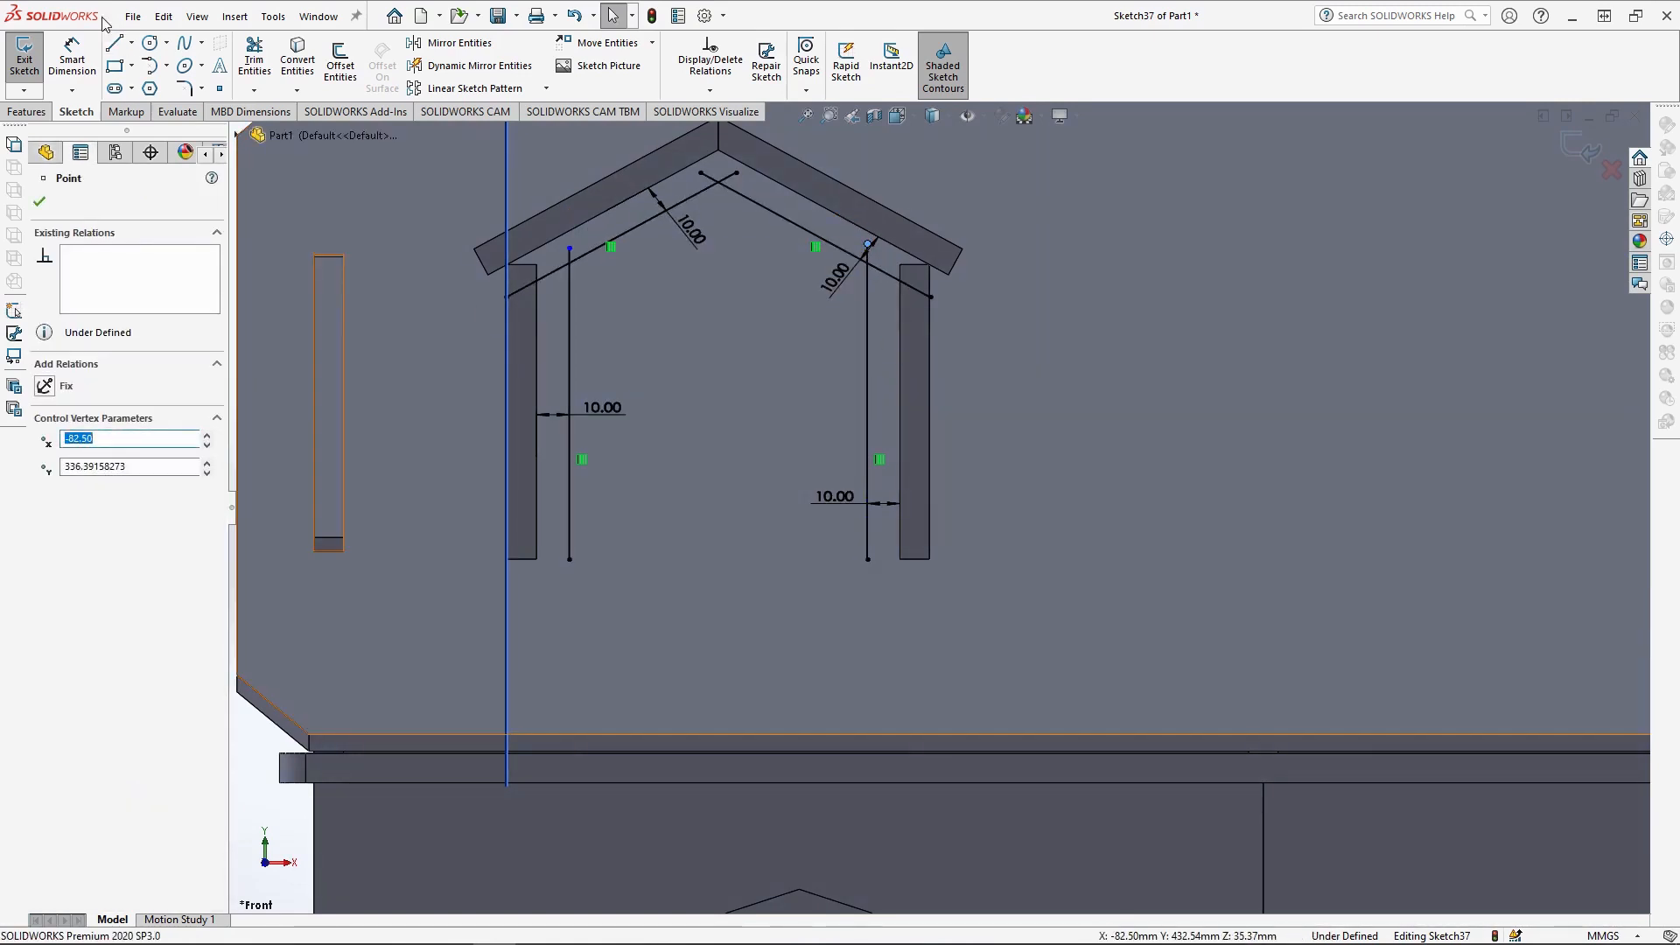
pyautogui.press('l')
pyautogui.moveTo(570, 560); pyautogui.dragTo(867, 559)
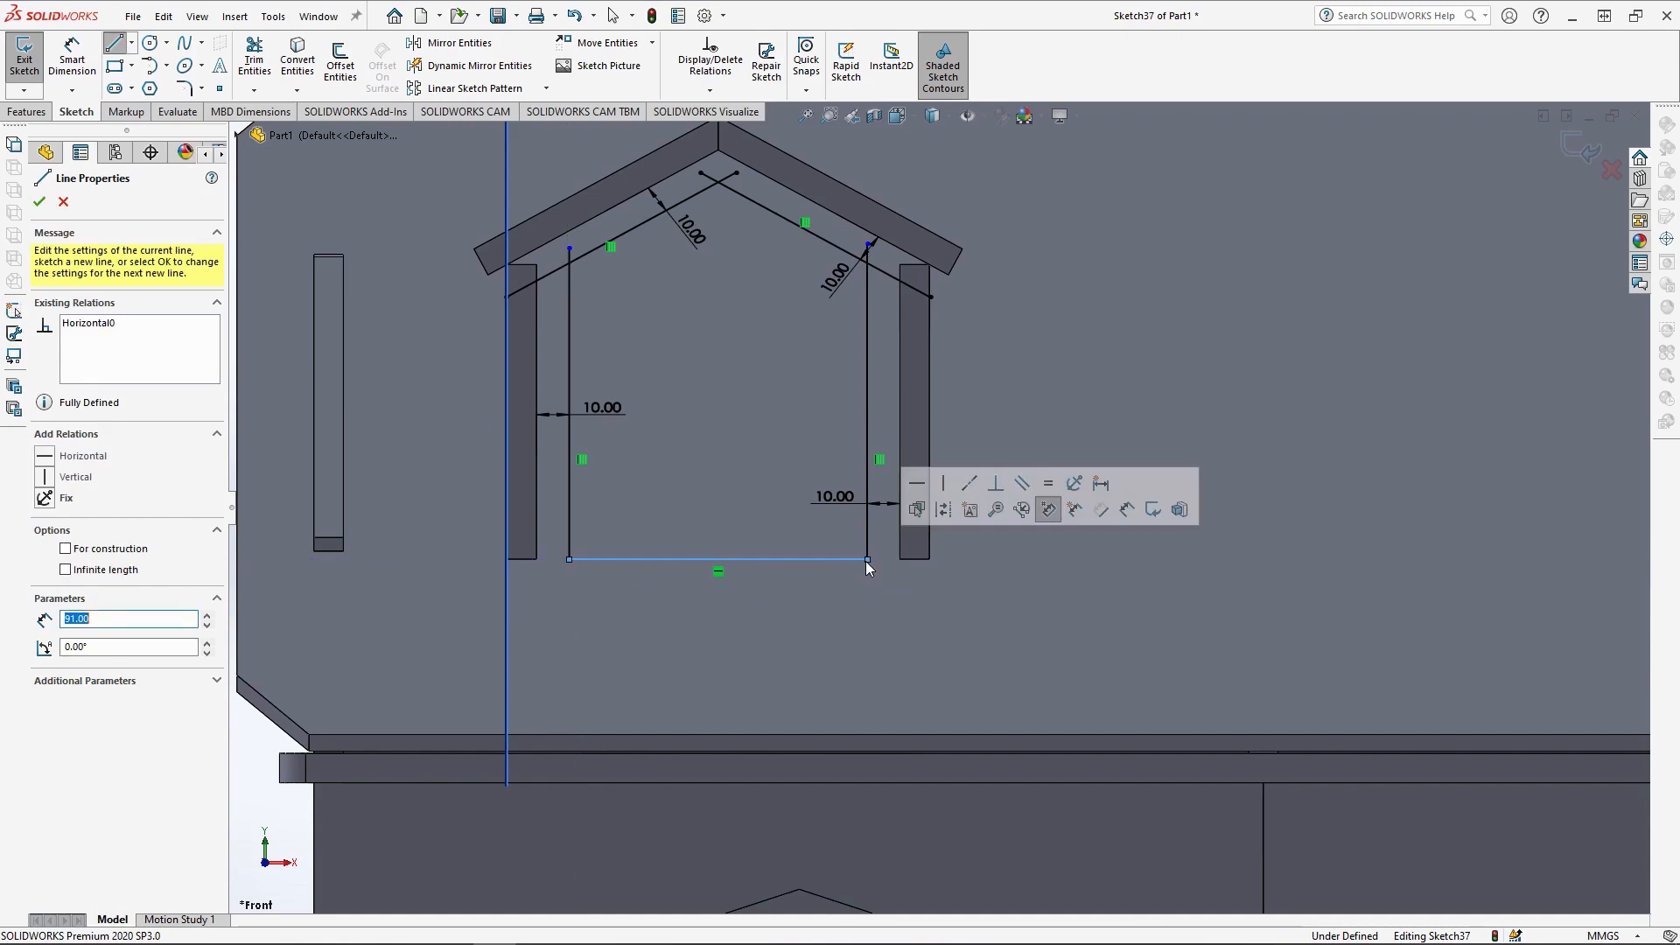
# - Offset the bottom line upward and trim all overhanging segments to leave a closed gabled profile
pyautogui.click(336, 63)
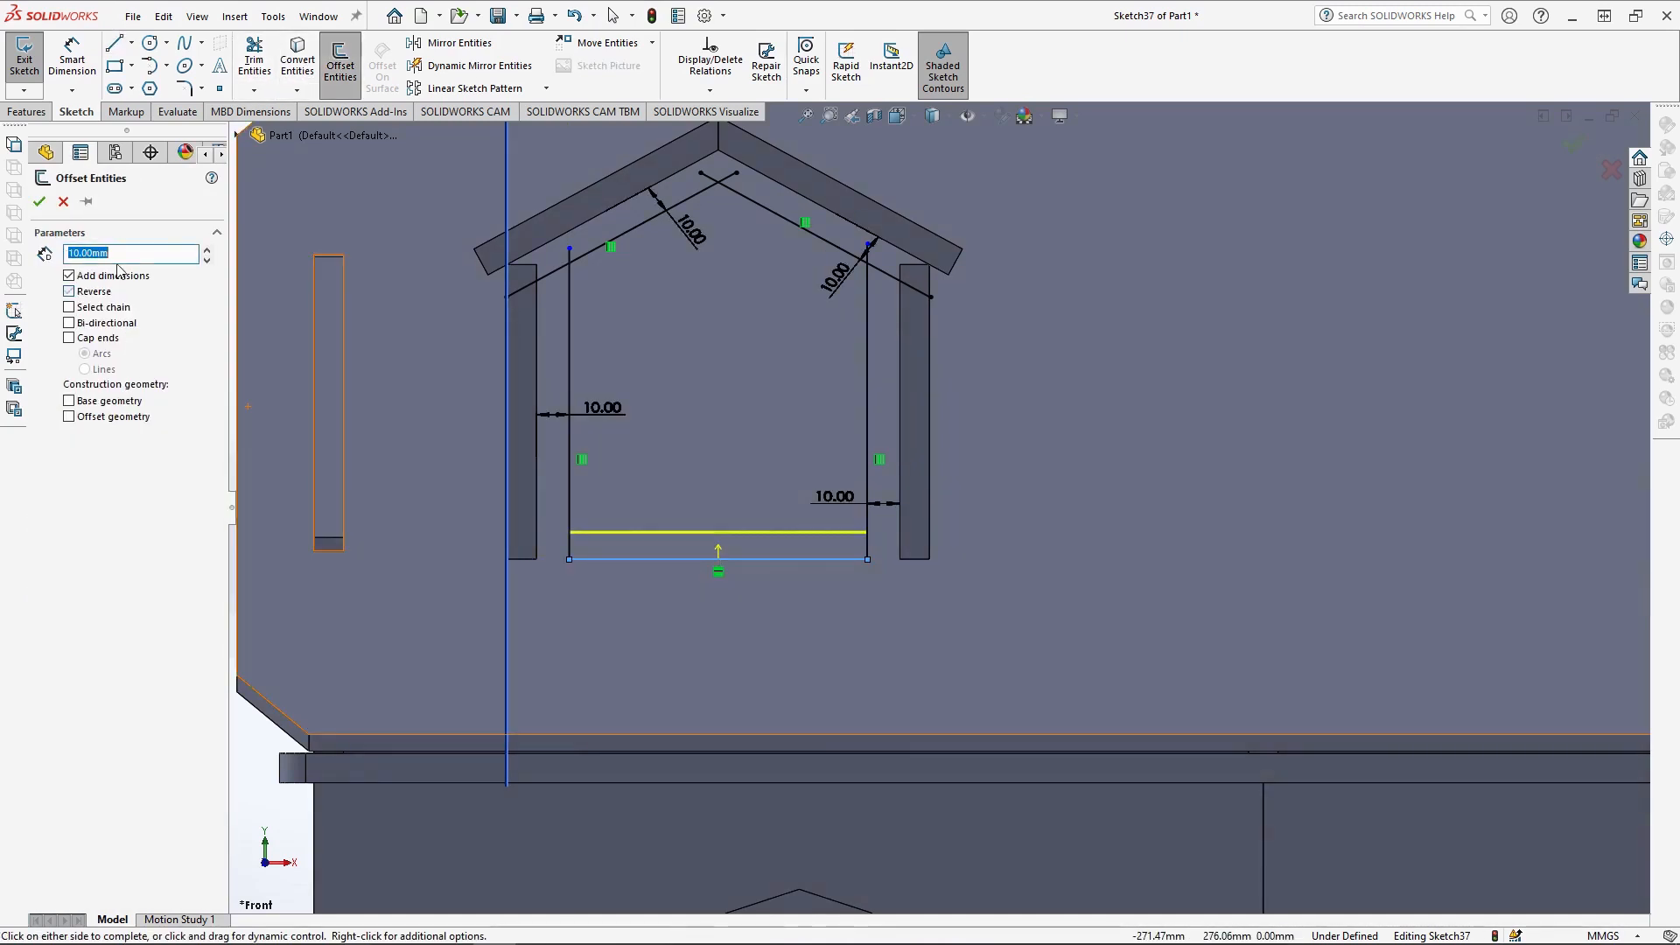
pyautogui.press('Return')
pyautogui.click(39, 202)
pyautogui.click(254, 58)
pyautogui.moveTo(602, 557); pyautogui.dragTo(679, 566)
pyautogui.moveTo(873, 558); pyautogui.dragTo(873, 560)
pyautogui.moveTo(910, 338); pyautogui.dragTo(891, 267)
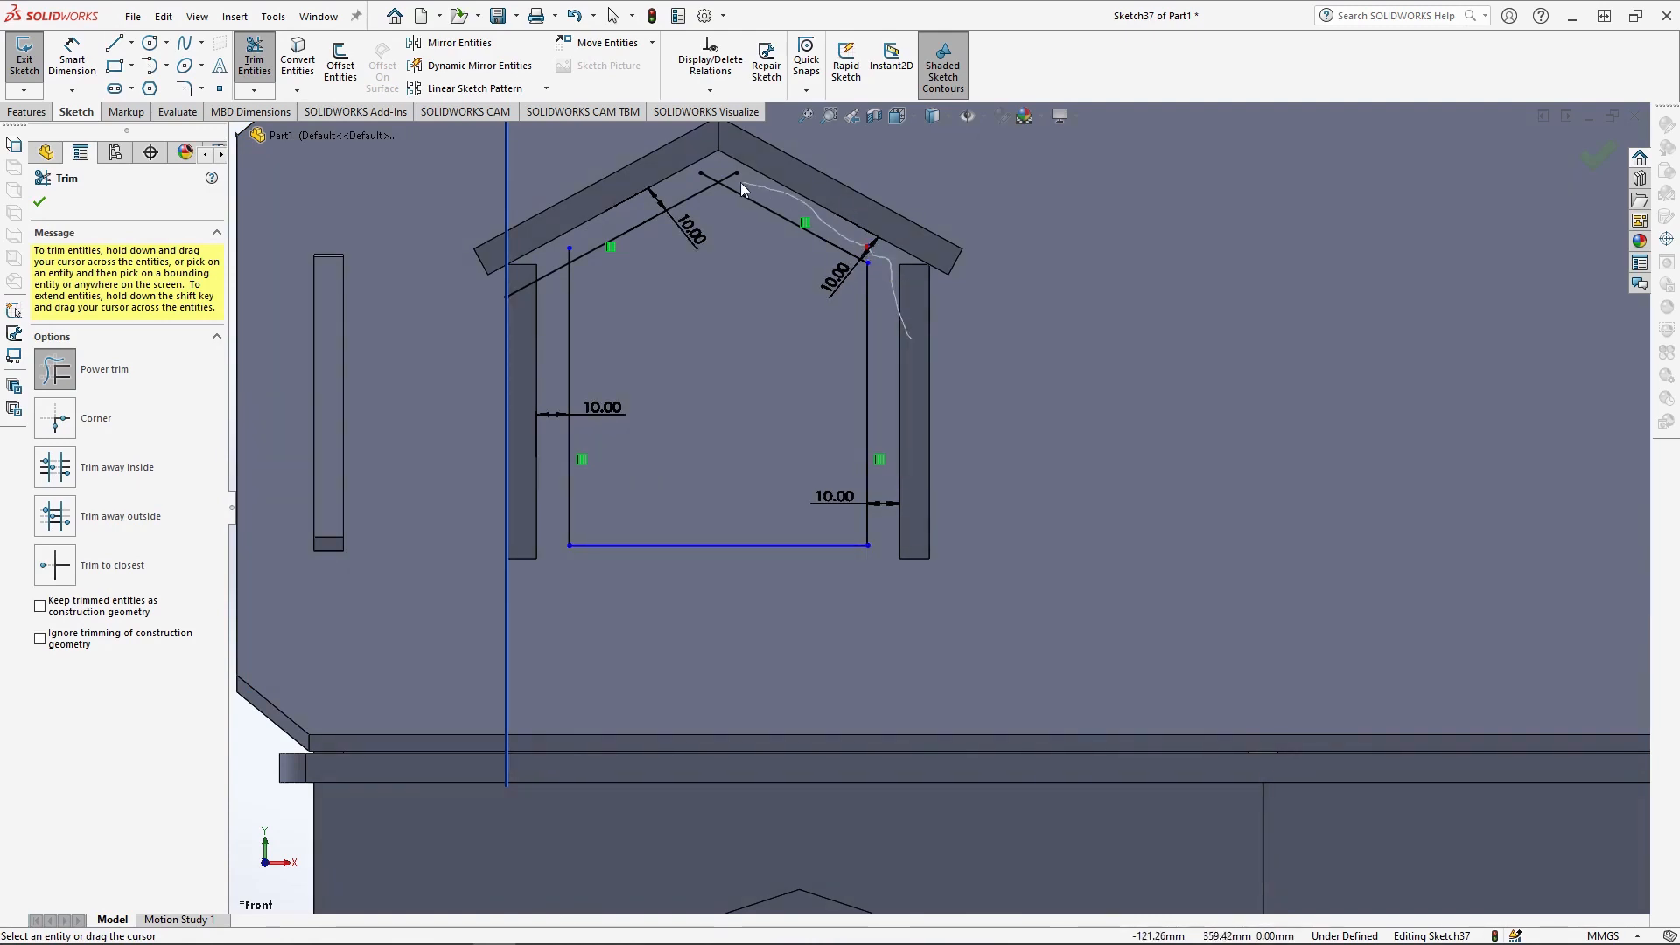
pyautogui.moveTo(548, 323); pyautogui.dragTo(546, 331)
# - Cut the gabled profile 9 mm deep through the front roof panel behind the dormer
pyautogui.click(30, 113)
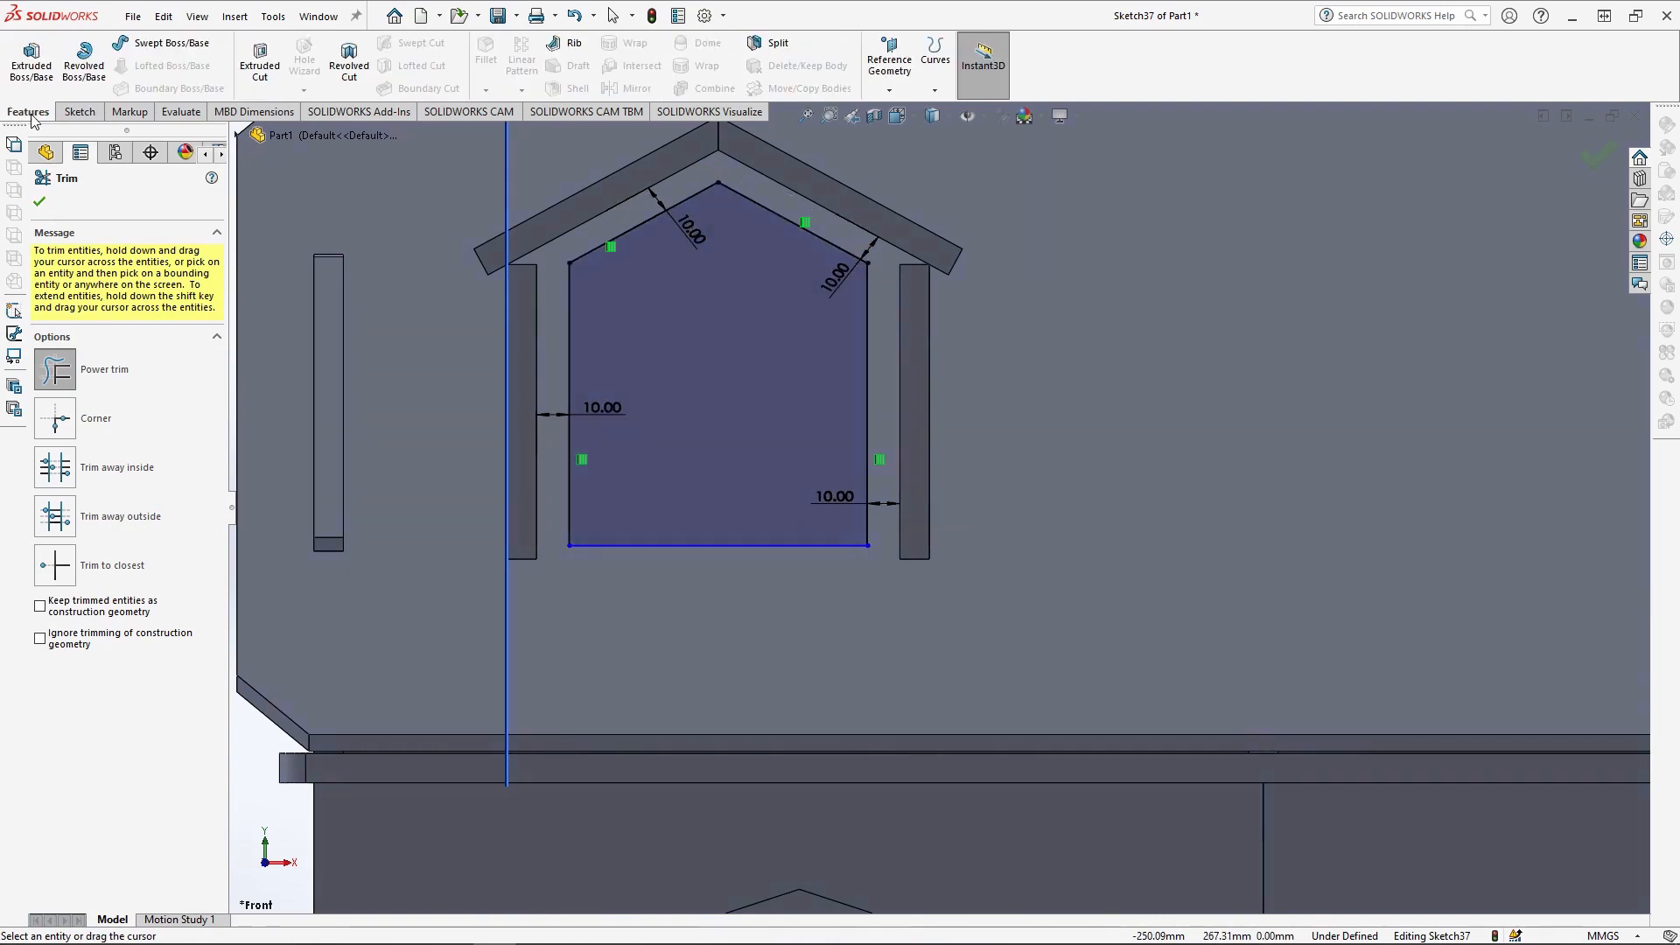
pyautogui.click(254, 63)
pyautogui.moveTo(523, 411); pyautogui.dragTo(411, 490, button='middle')
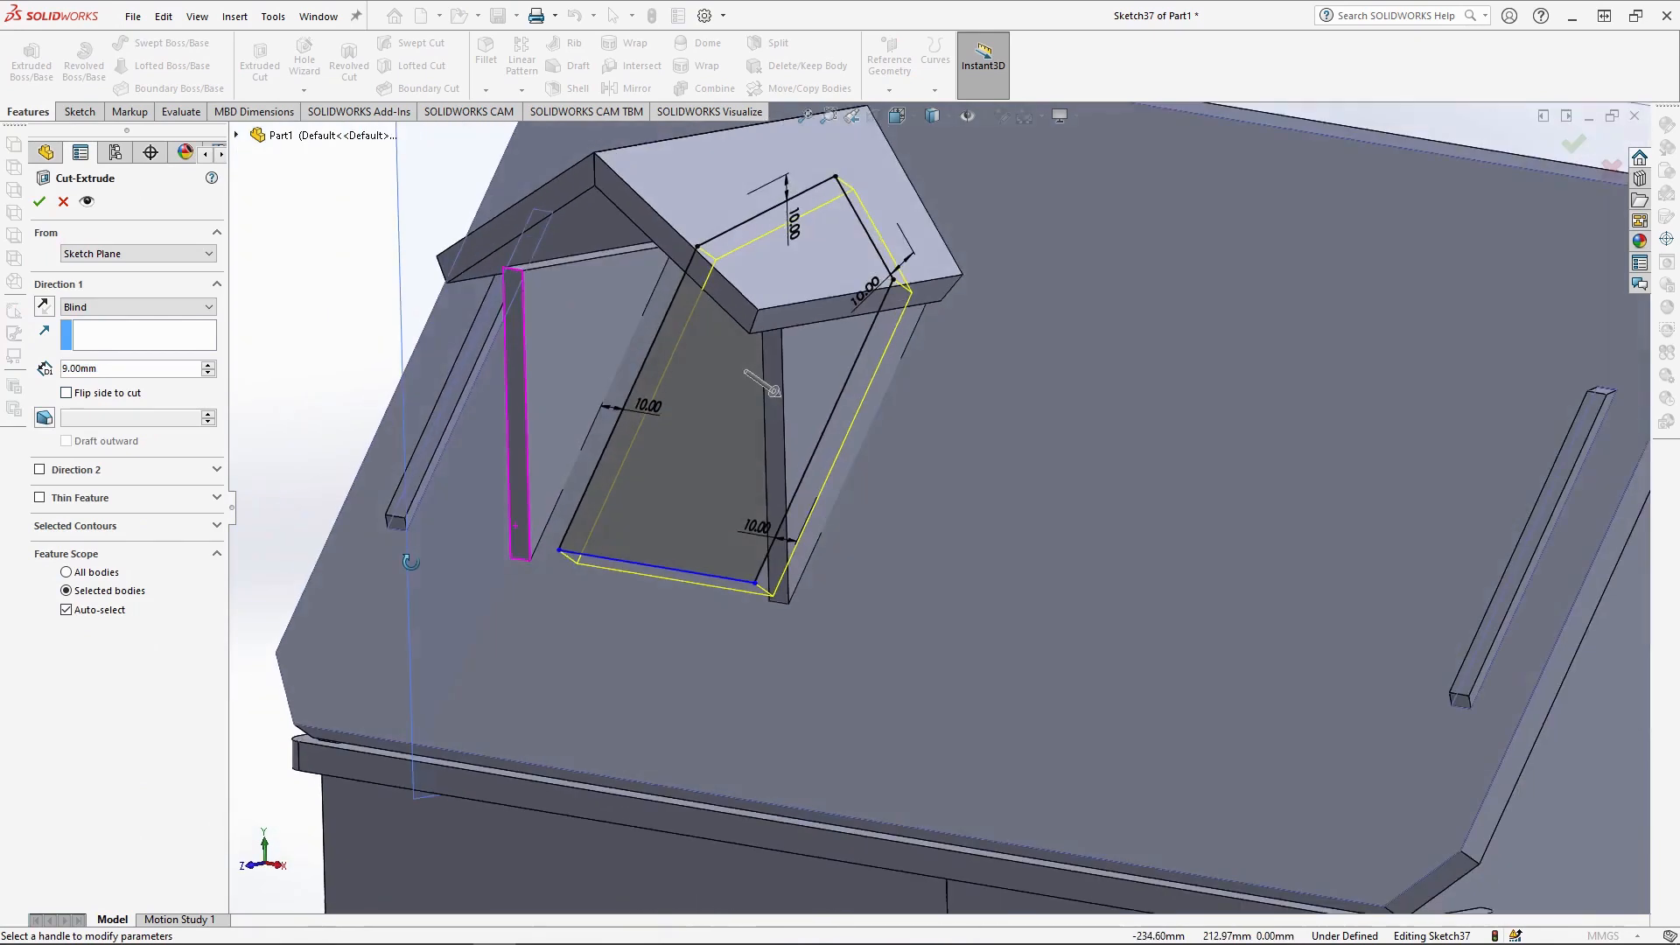
pyautogui.click(39, 201)
# - Show the hidden dormer front panel body again
pyautogui.moveTo(507, 517); pyautogui.dragTo(770, 533, button='middle')
pyautogui.scroll(11, 125, 248)
pyautogui.click(123, 619)
pyautogui.click(134, 592)
pyautogui.scroll(5, 770, 525)
pyautogui.scroll(-2, 1111, 568)
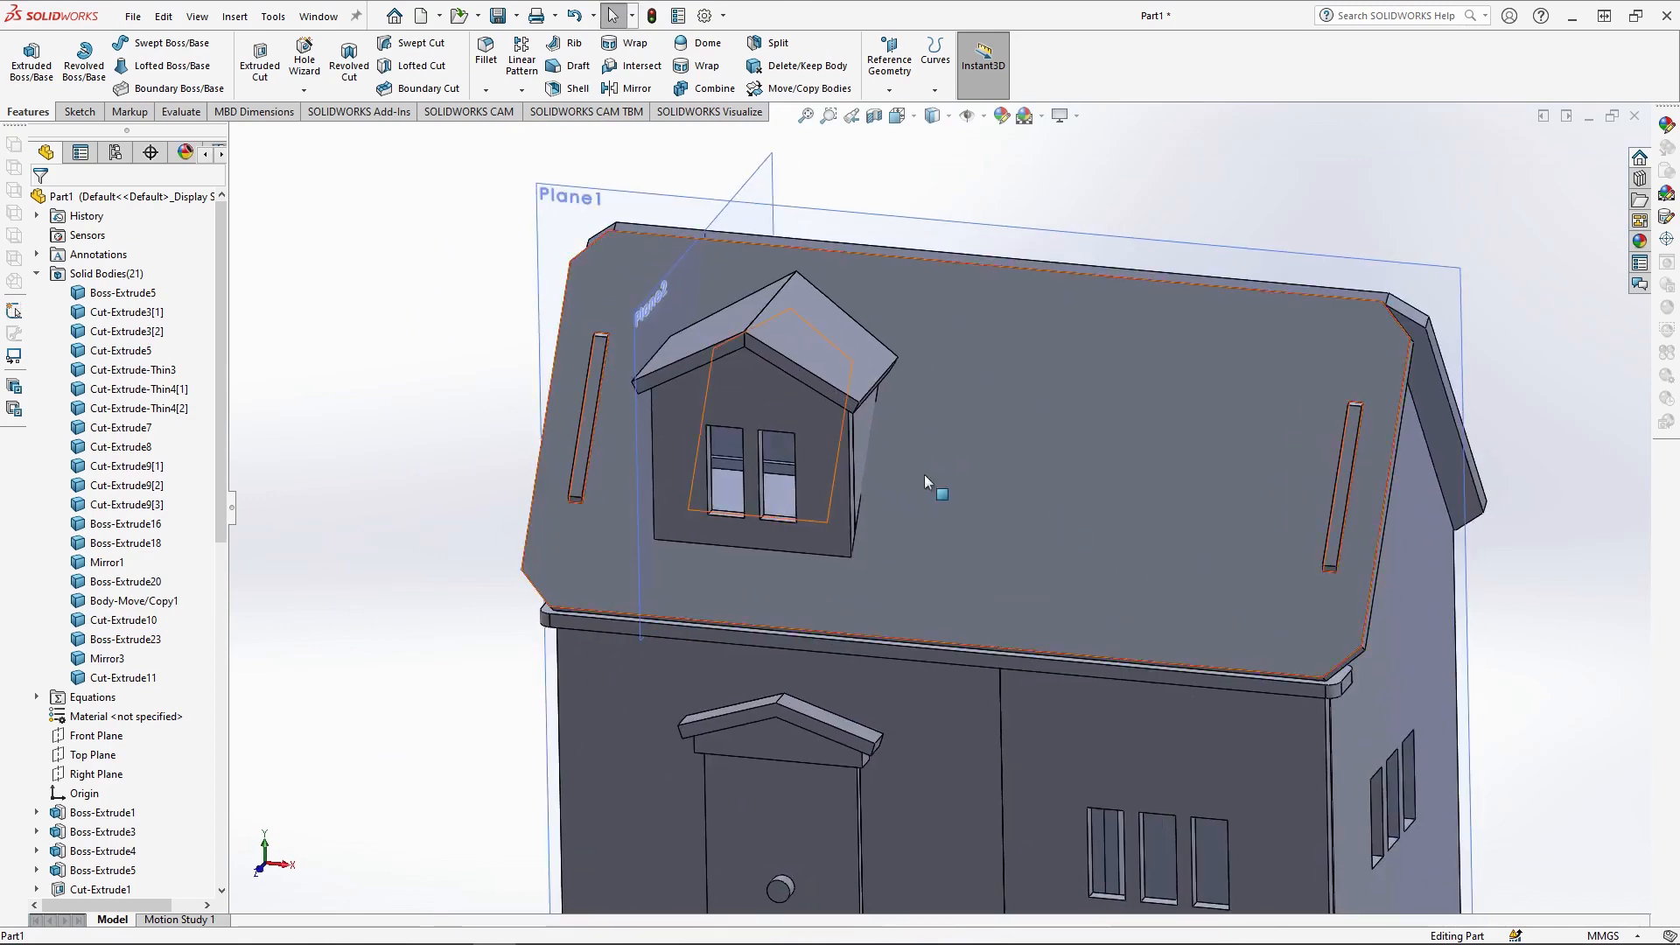
# - Start a sketch on the dormer roof's front face and draw a line from apex to left eave, then 20 mm straight down
pyautogui.click(730, 344)
pyautogui.click(810, 292)
pyautogui.click(897, 114)
pyautogui.click(984, 214)
pyautogui.scroll(3, 731, 289)
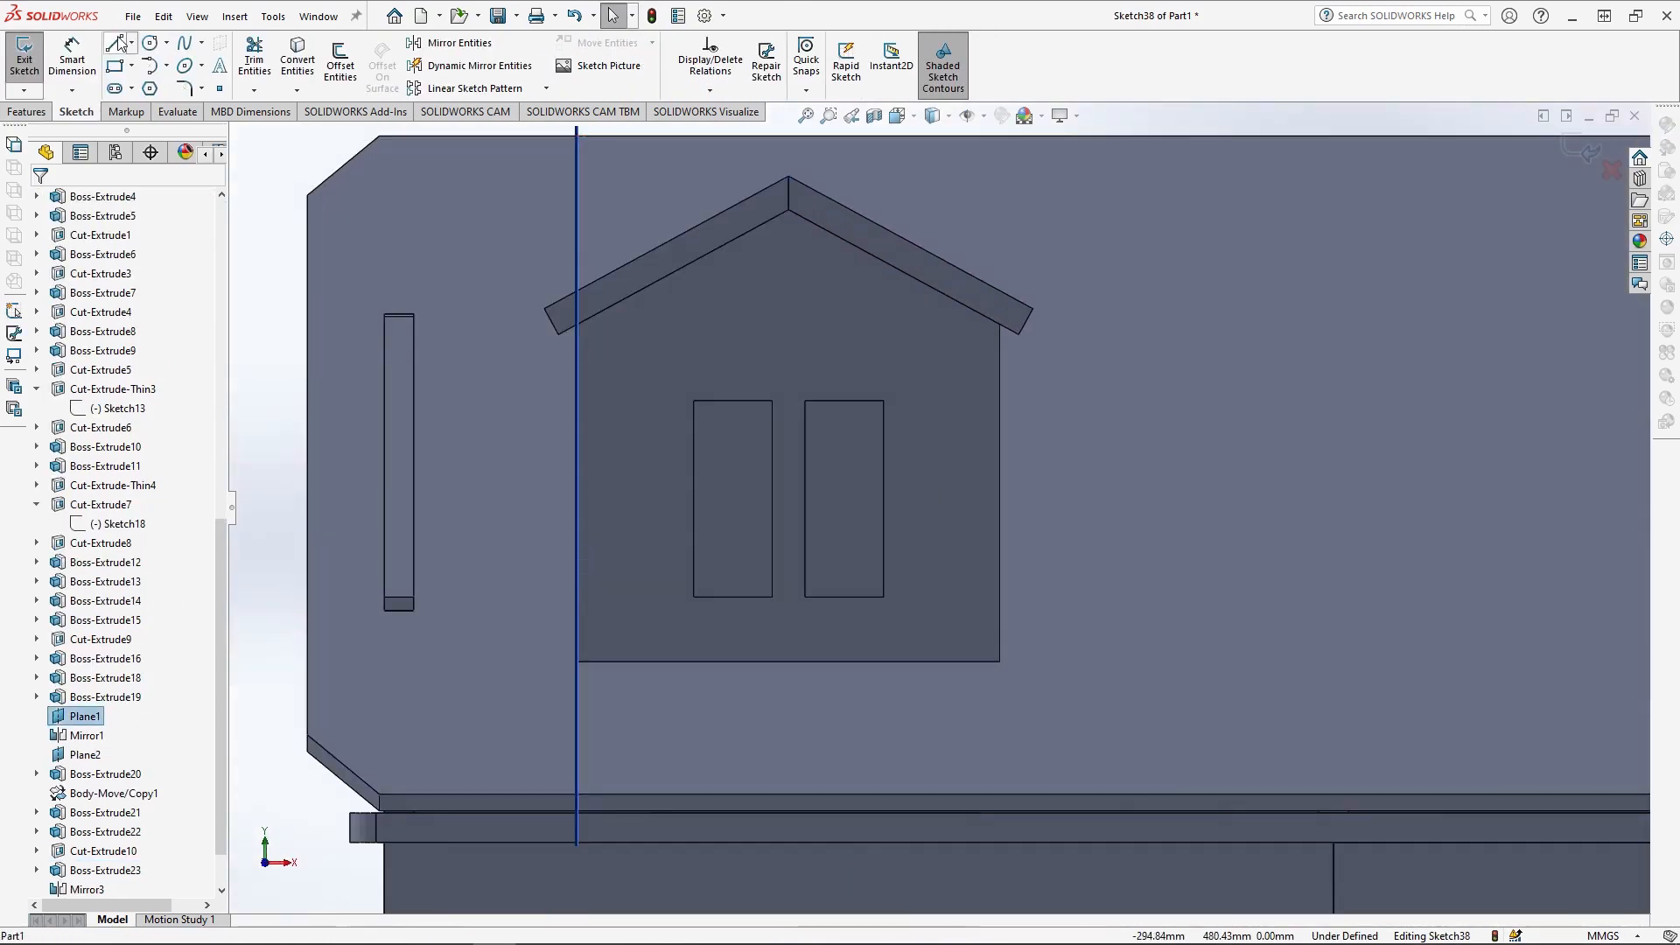
pyautogui.press('l')
pyautogui.moveTo(788, 178); pyautogui.dragTo(549, 309)
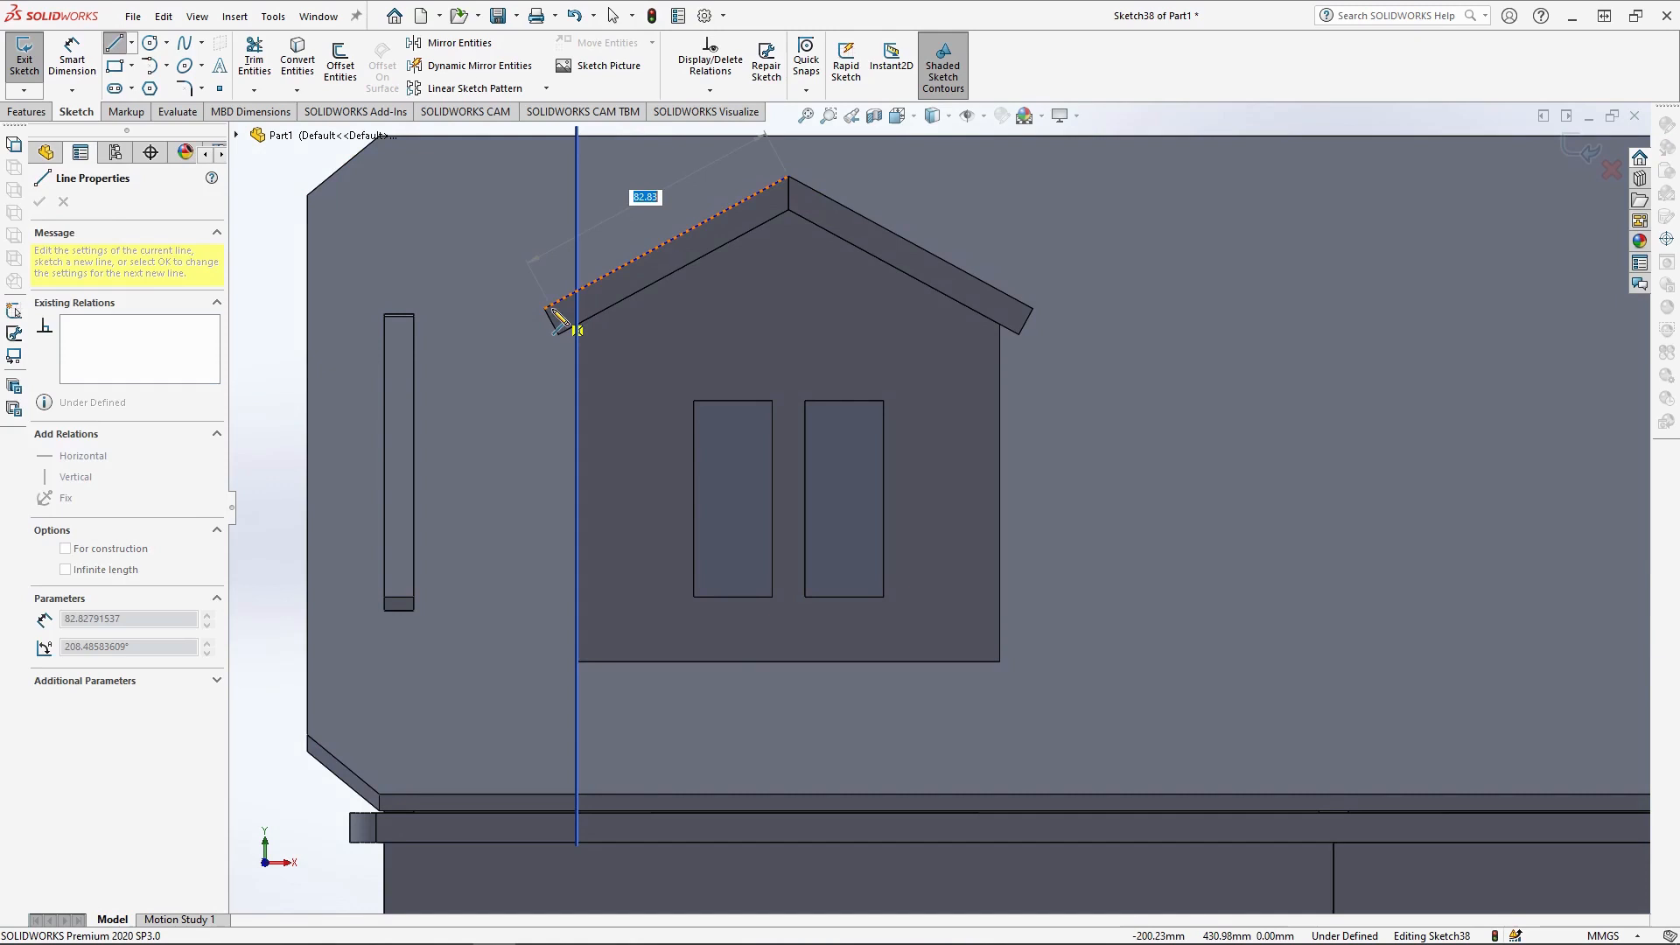
pyautogui.click(545, 309)
pyautogui.write('20')
pyautogui.press('Return')
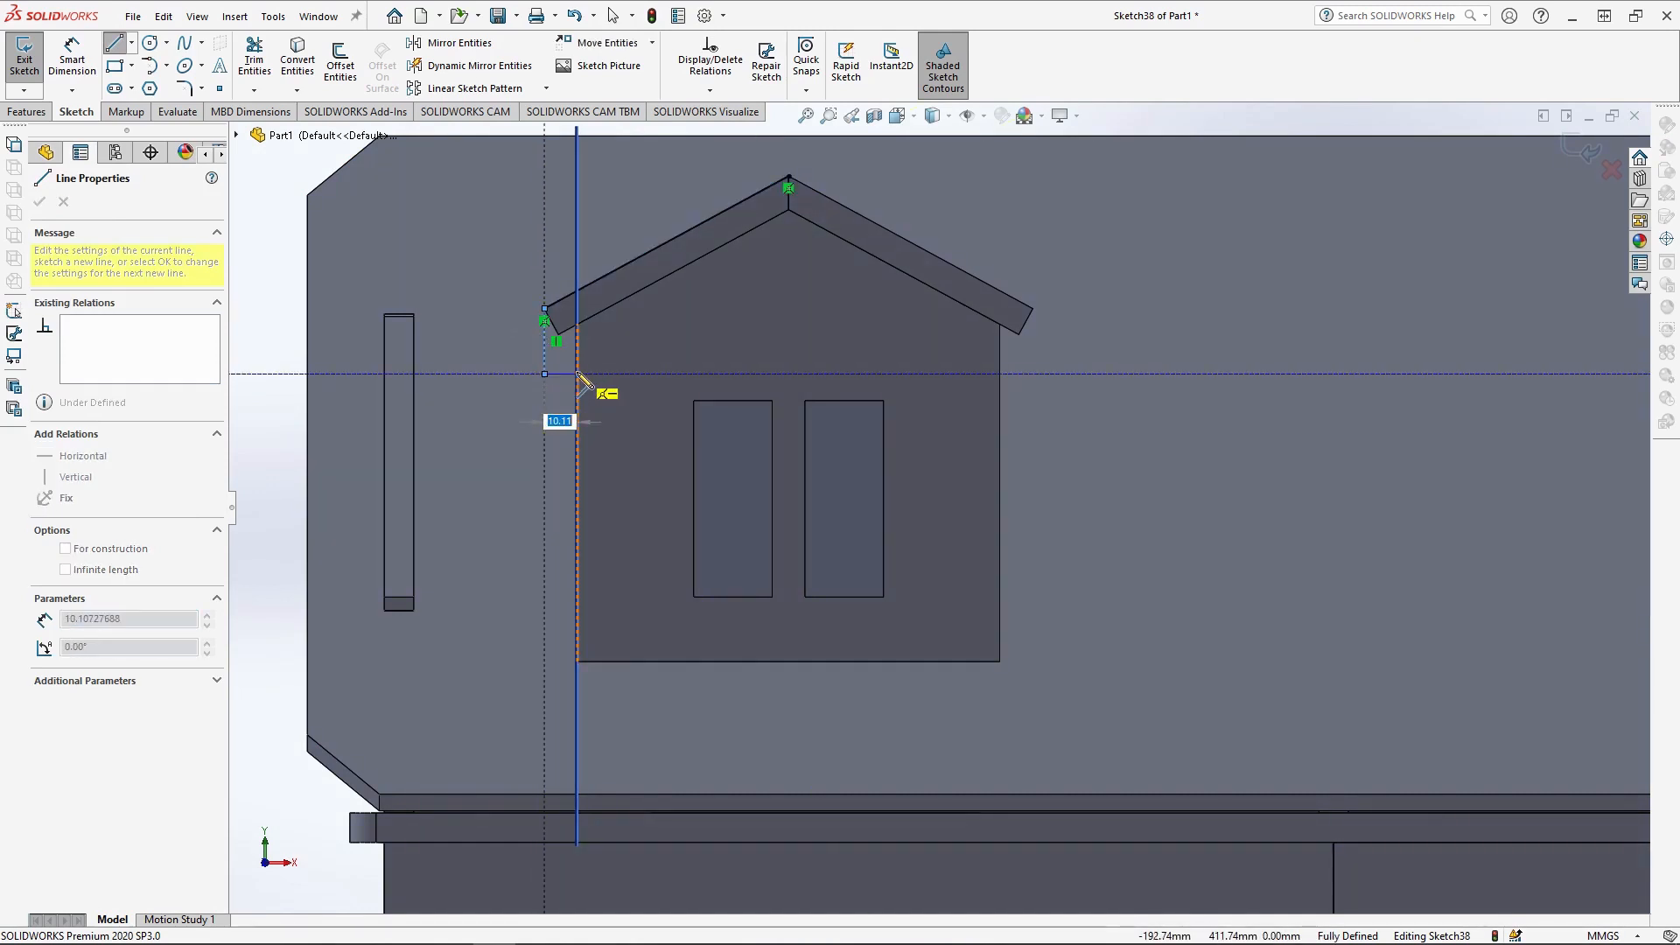
# - Continue the outline horizontally to the dormer's left edge, up 10 mm, across to its right edge and down 10 mm
pyautogui.click(577, 373)
pyautogui.click(577, 341)
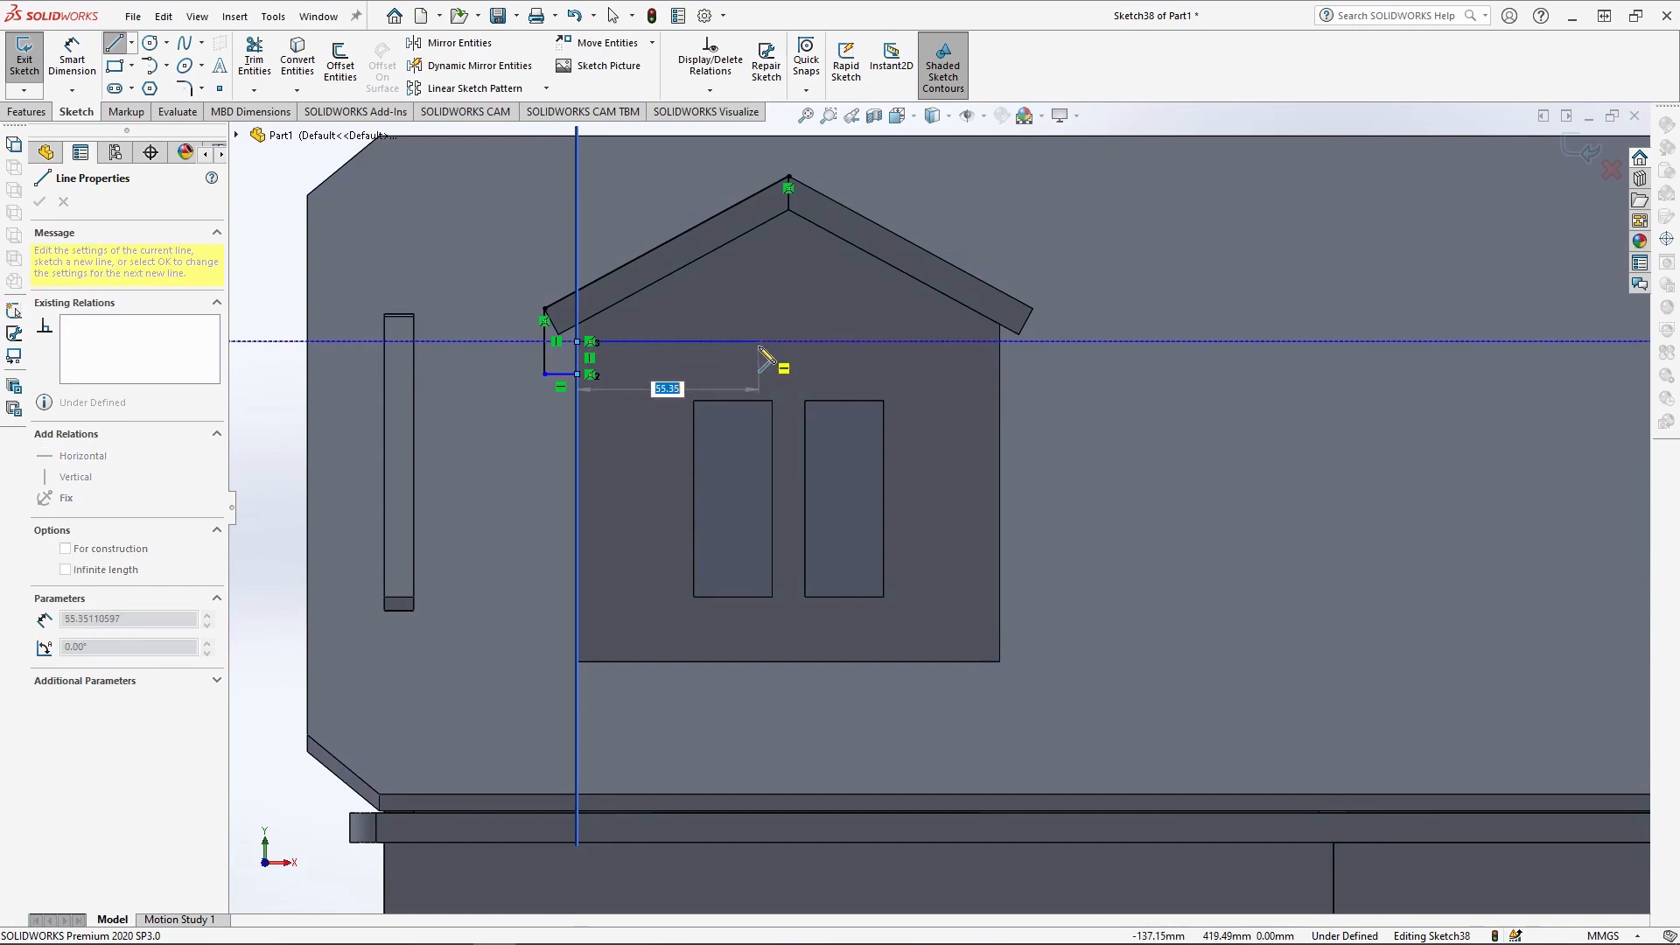
pyautogui.click(1000, 341)
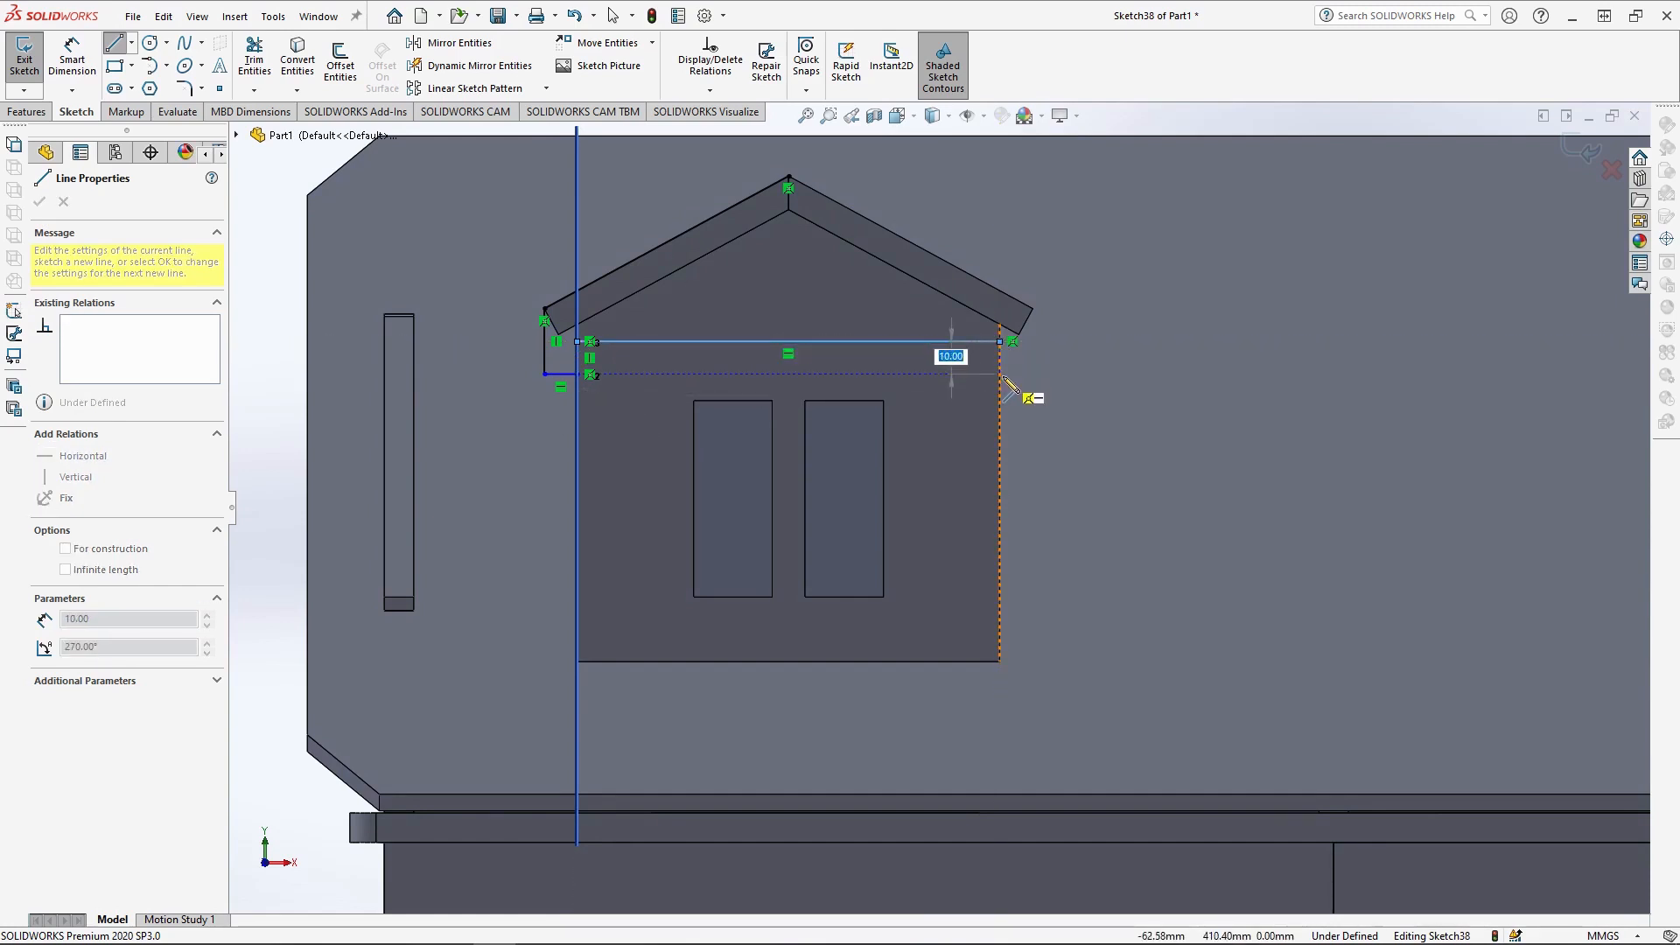
pyautogui.click(1000, 373)
pyautogui.press('Escape')
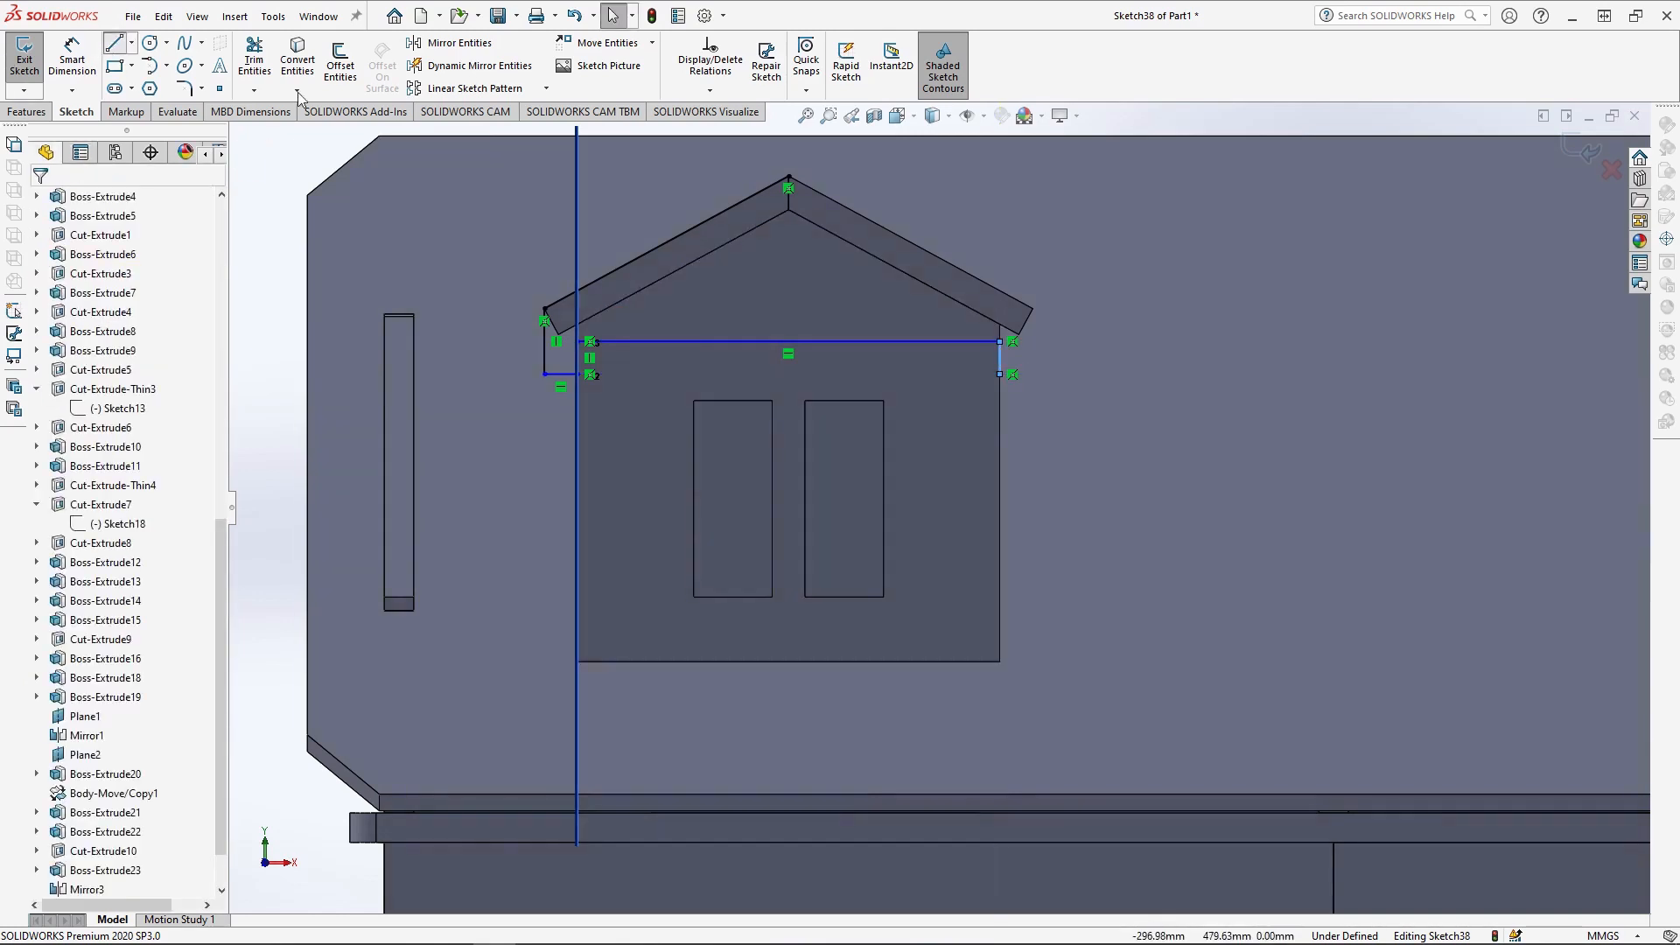
# - Close the outline with a line from apex to right eave, a 20 mm vertical and a horizontal back to the dormer's right edge
pyautogui.press('l')
pyautogui.click(788, 187)
pyautogui.click(1034, 310)
pyautogui.click(1033, 374)
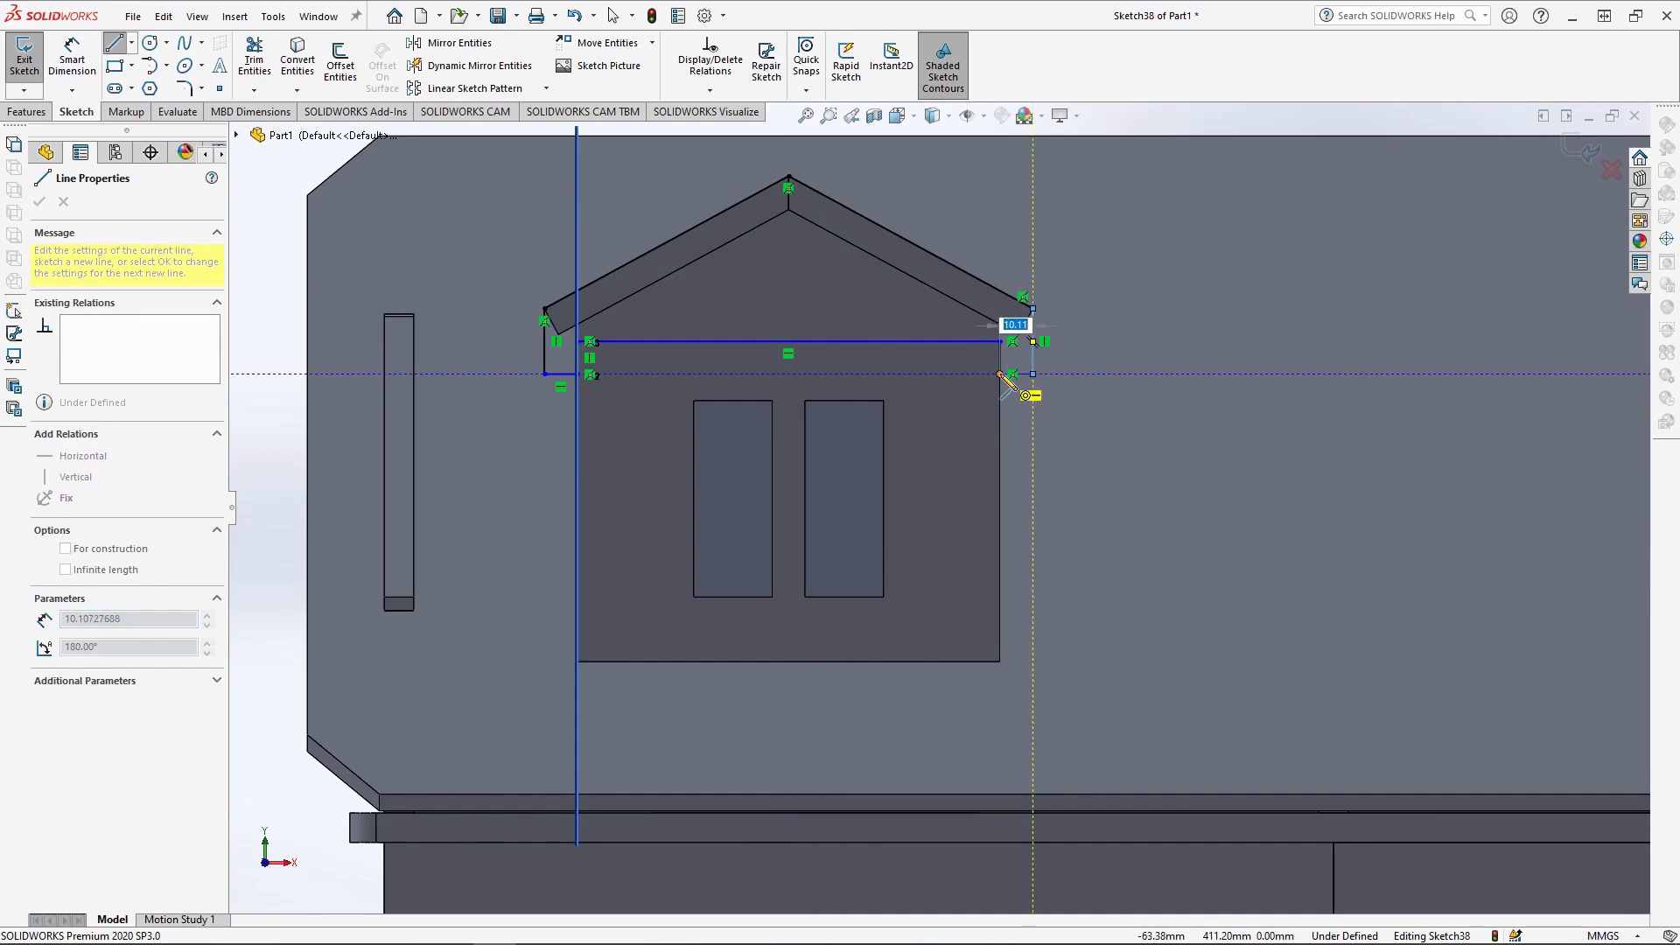
pyautogui.click(1000, 373)
pyautogui.press('Escape')
# - Round the lower corners of both outline ends with 1.5 mm sketch fillets
pyautogui.click(184, 87)
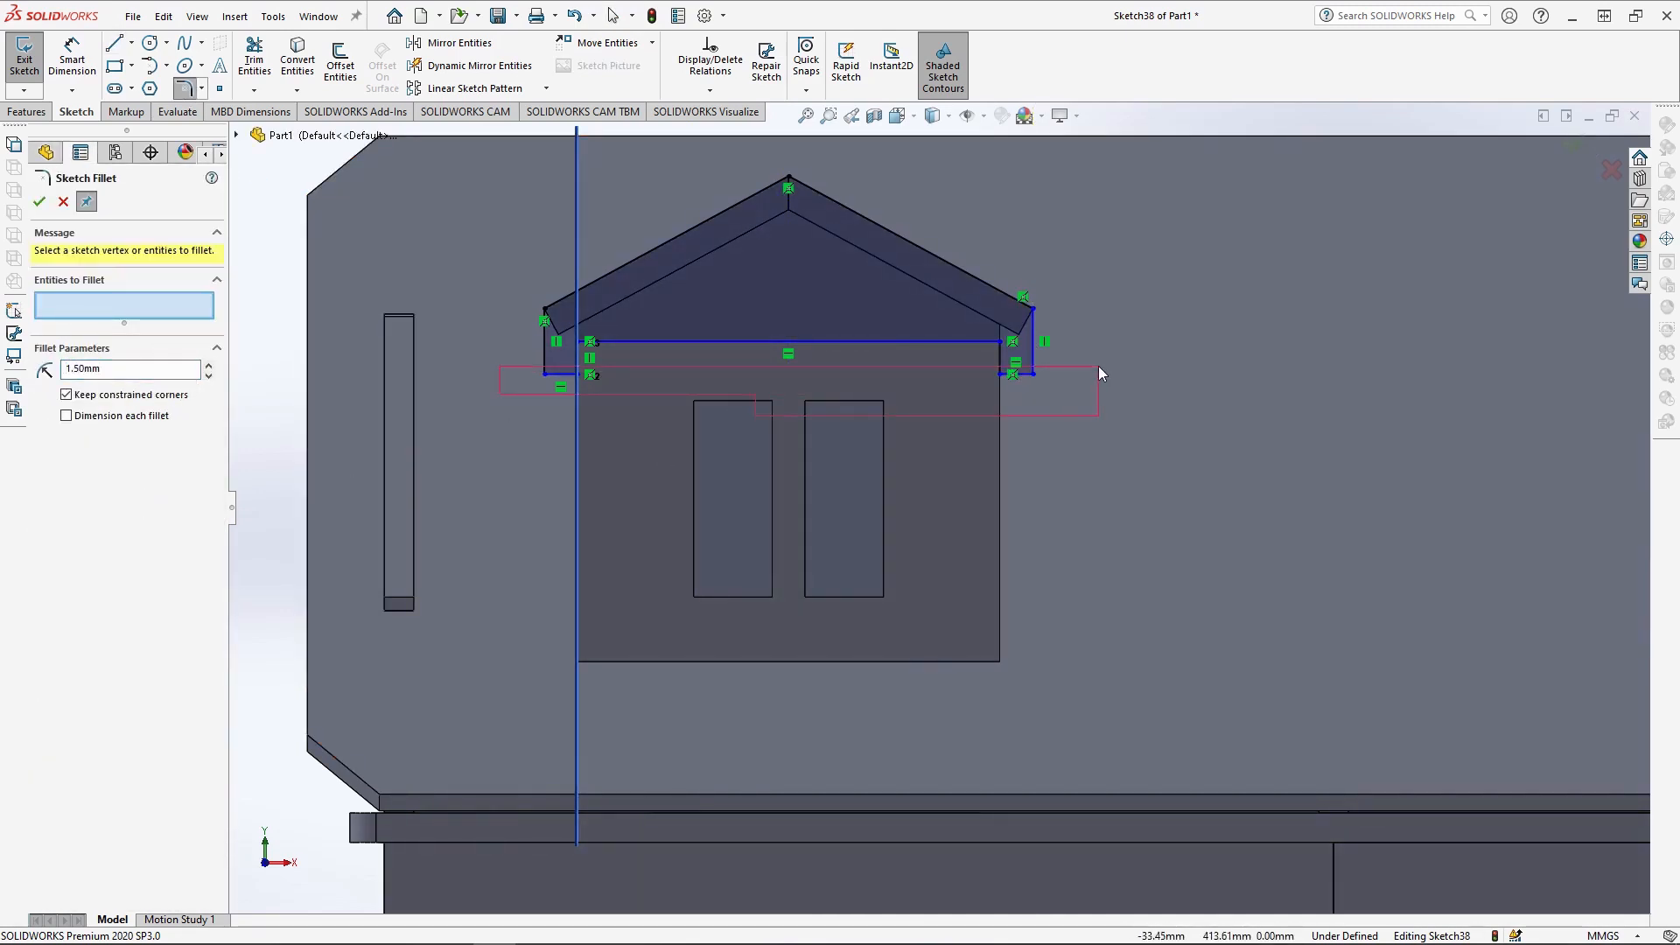
pyautogui.moveTo(1100, 374); pyautogui.dragTo(500, 411)
pyautogui.click(40, 202)
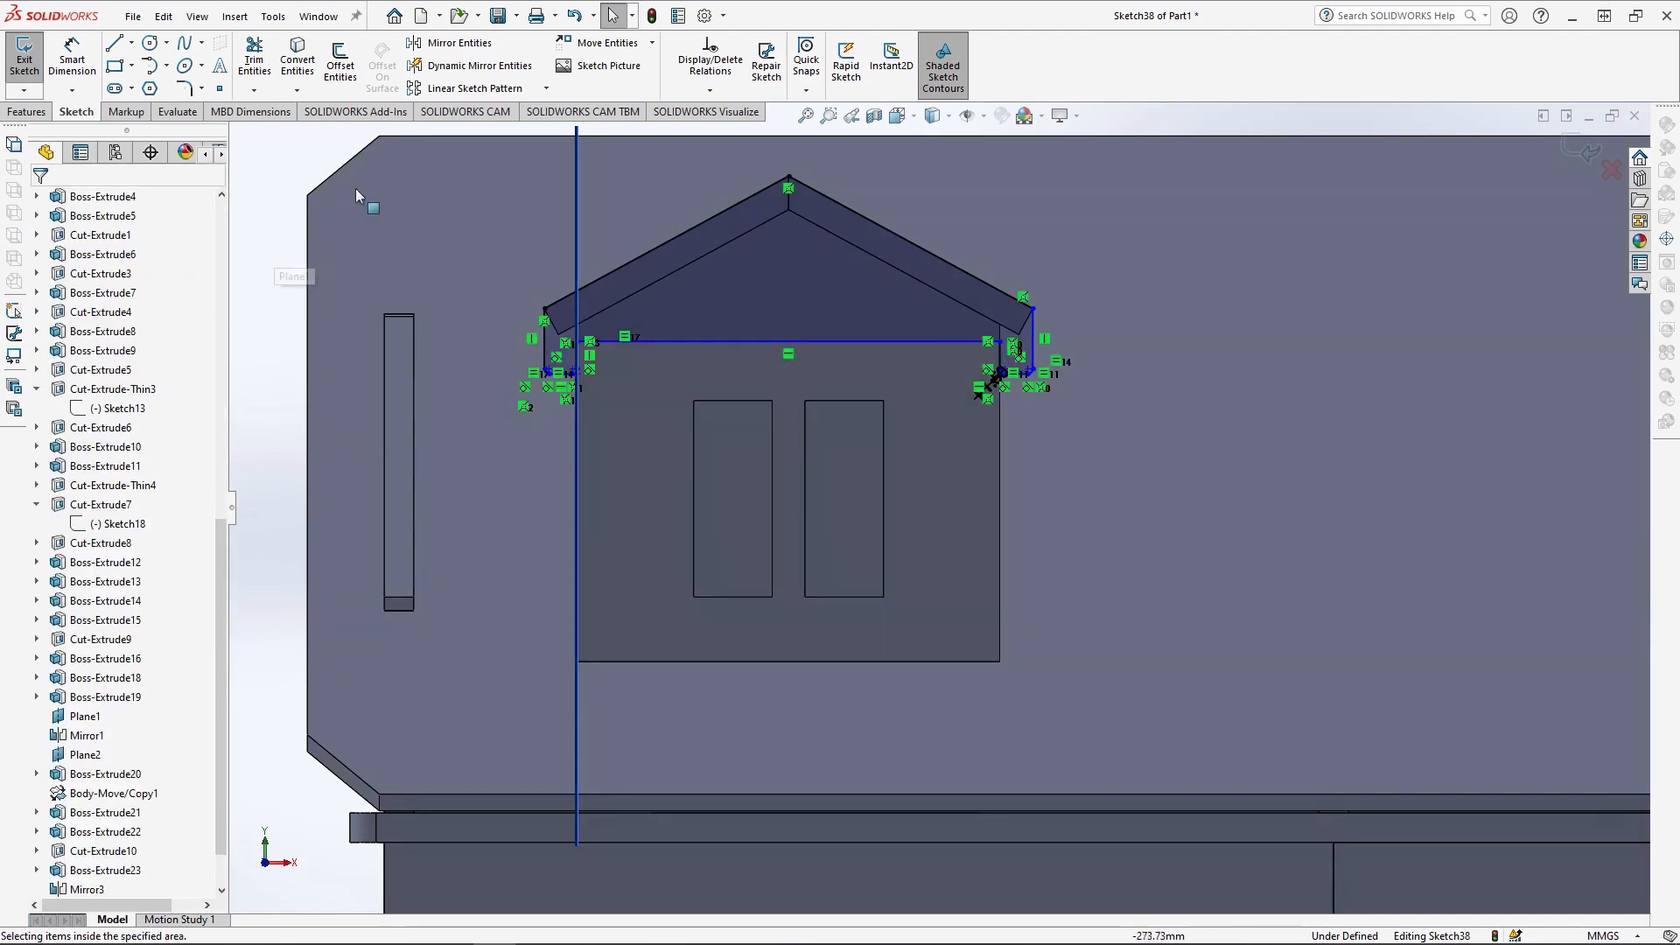
# - Offset the two roof slope lines and the long horizontal line 12 mm into the gable outline
pyautogui.scroll(-3, 743, 377)
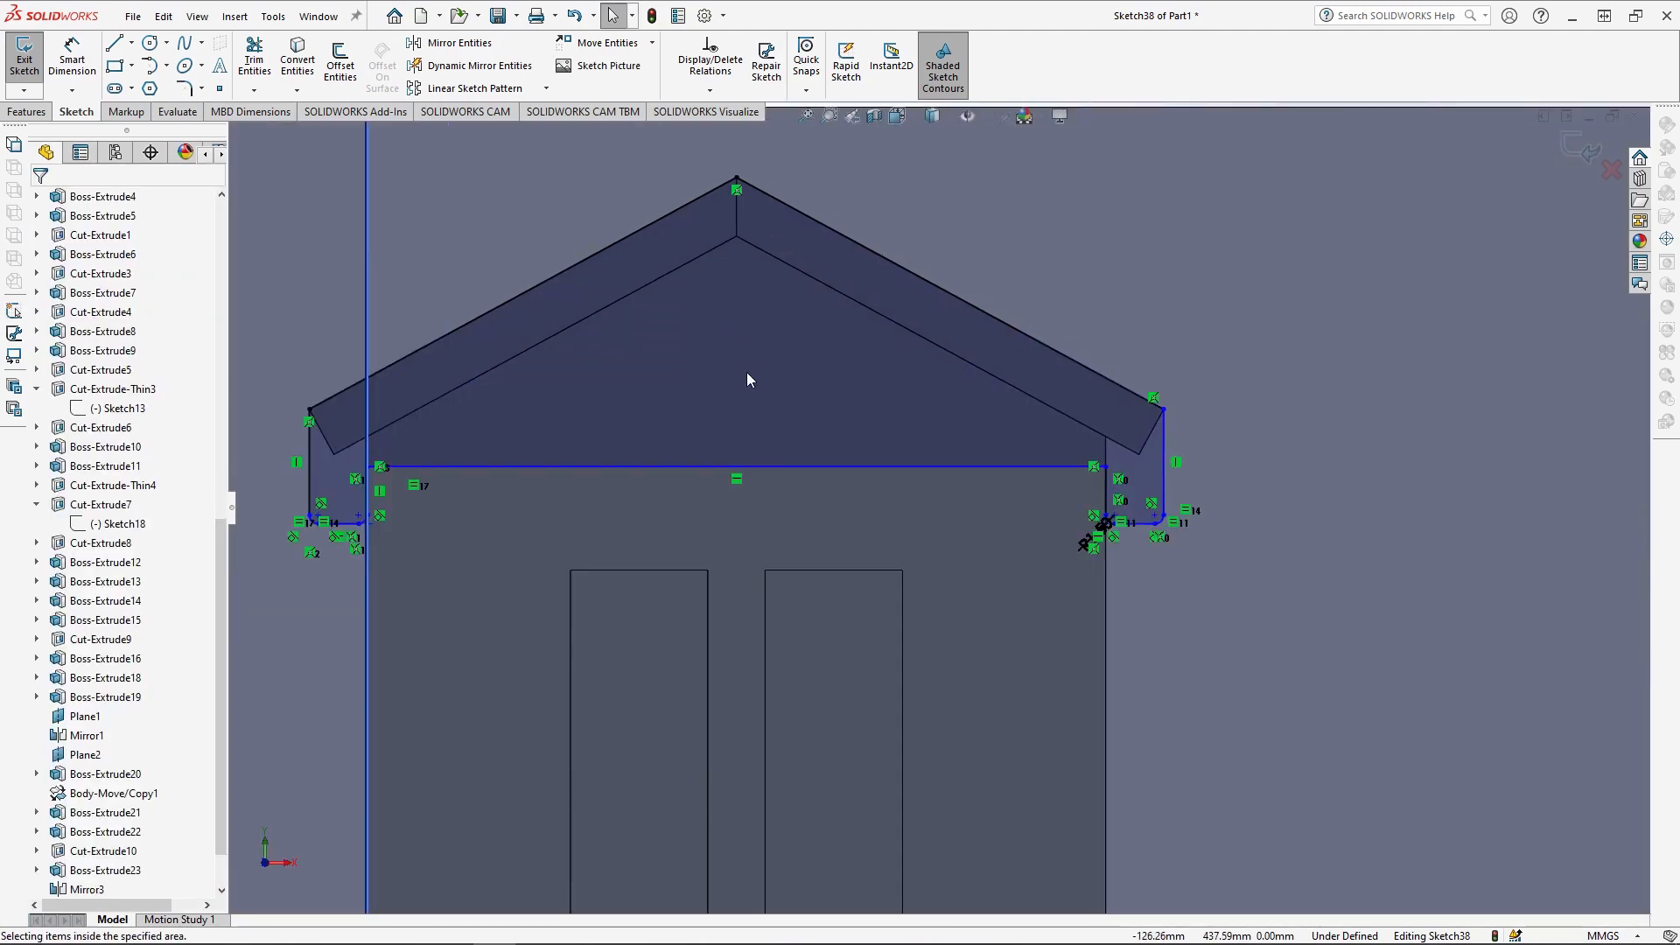
pyautogui.click(611, 243)
pyautogui.keyDown('ctrl'); pyautogui.click(792, 210); pyautogui.keyUp('ctrl')
pyautogui.keyDown('ctrl'); pyautogui.click(766, 466); pyautogui.keyUp('ctrl')
pyautogui.click(340, 68)
pyautogui.click(69, 292)
pyautogui.write('12')
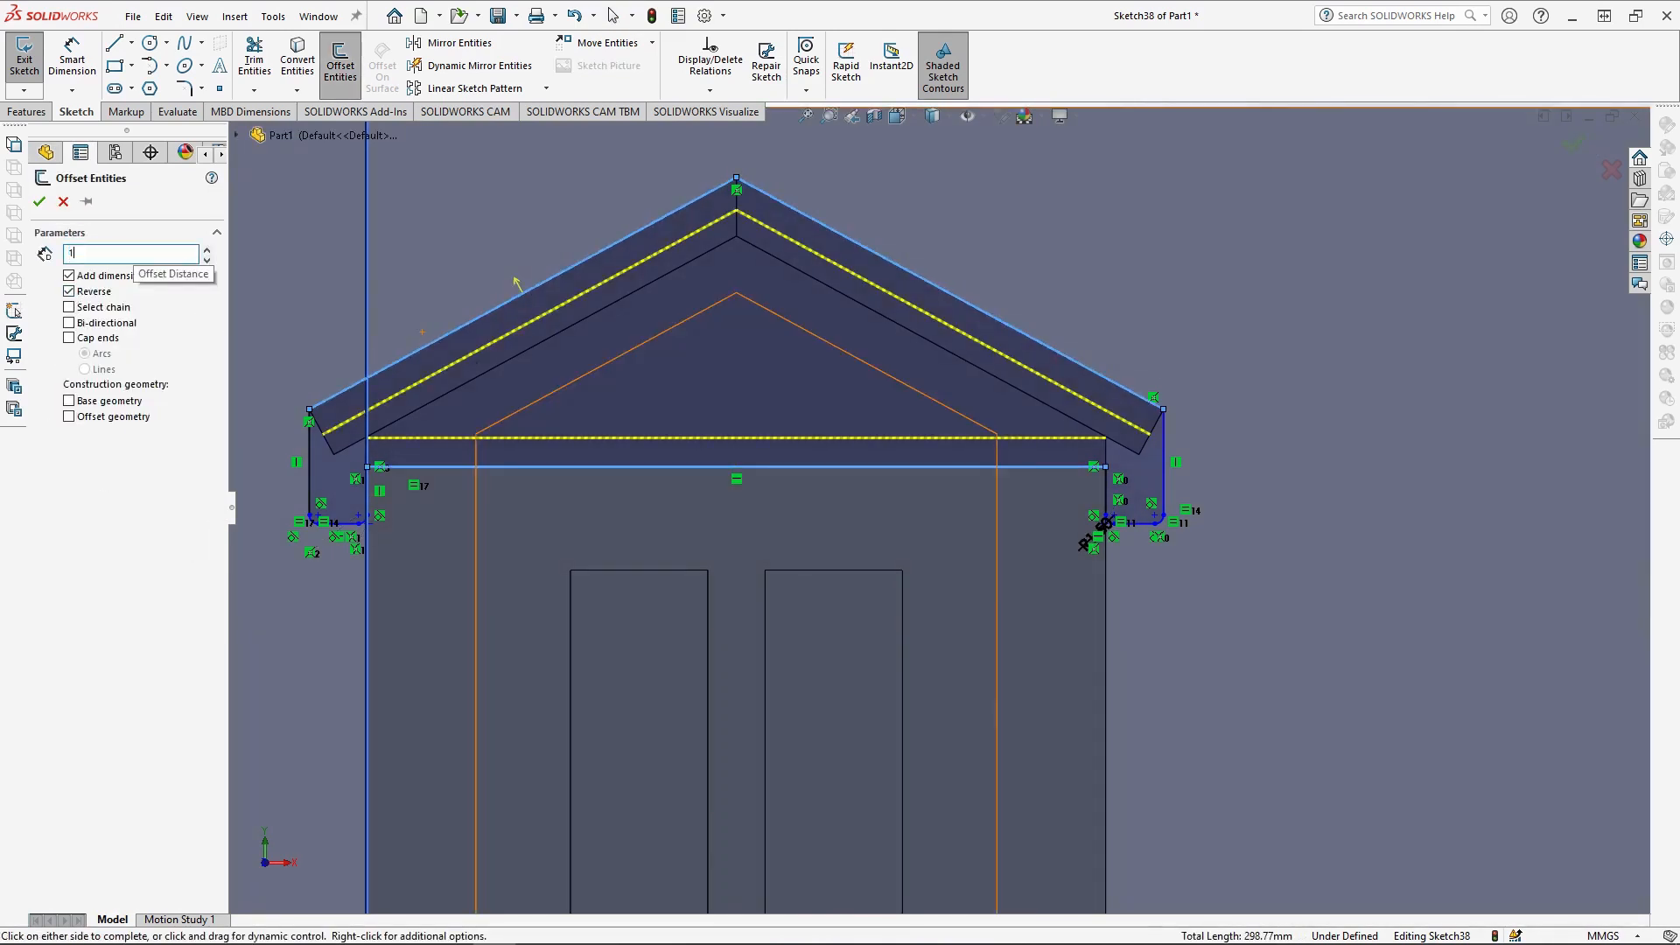
pyautogui.press('Return')
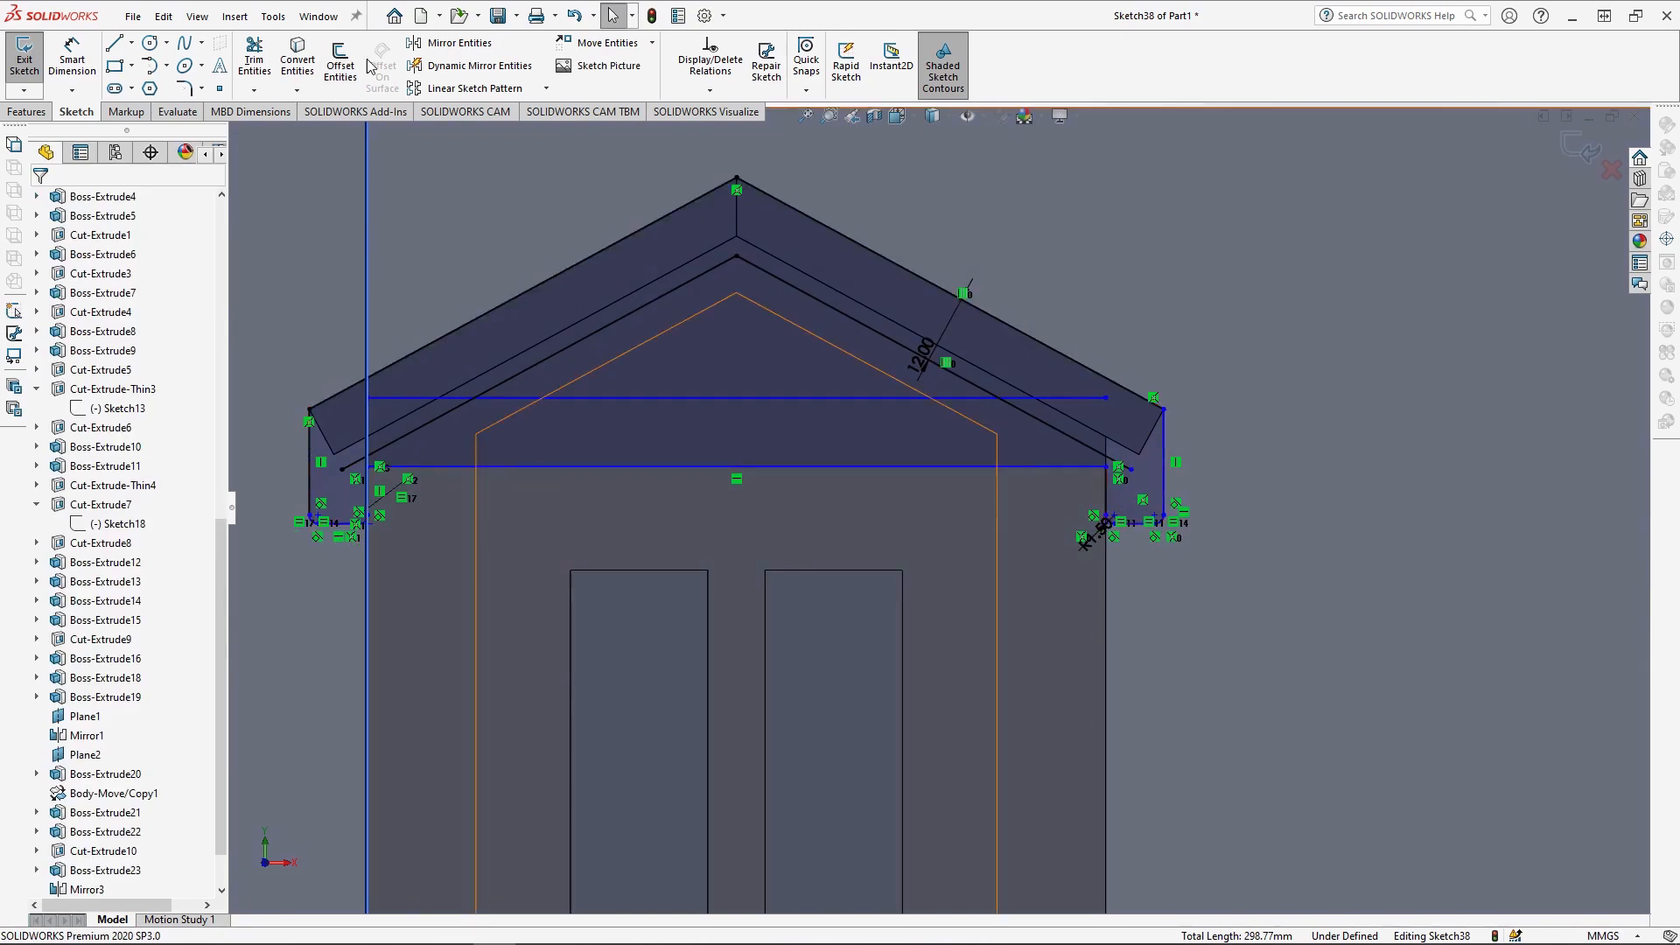
# - Trim the overhanging ends of the offset lines to leave a closed triangle inside the gable outline
pyautogui.click(253, 59)
pyautogui.moveTo(1072, 449); pyautogui.dragTo(817, 439)
pyautogui.press('l')
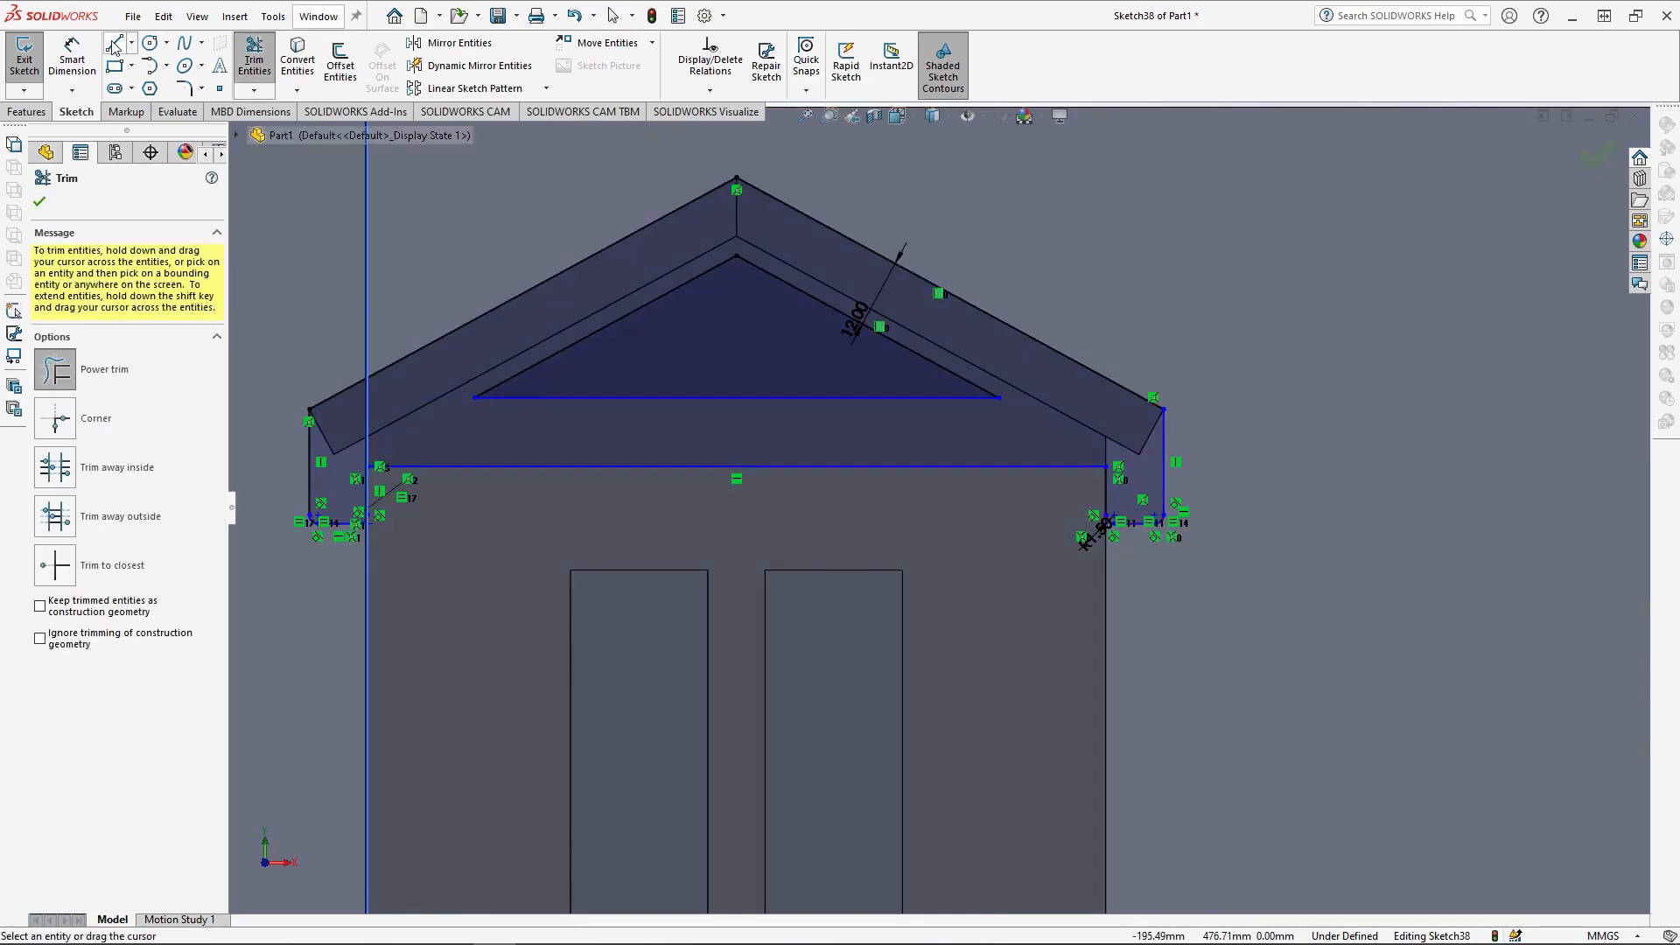
# - Sketch a V of two lines from the midpoint of the inner triangle's base to the midpoints of its two sloping sides
pyautogui.click(736, 398)
pyautogui.click(606, 327)
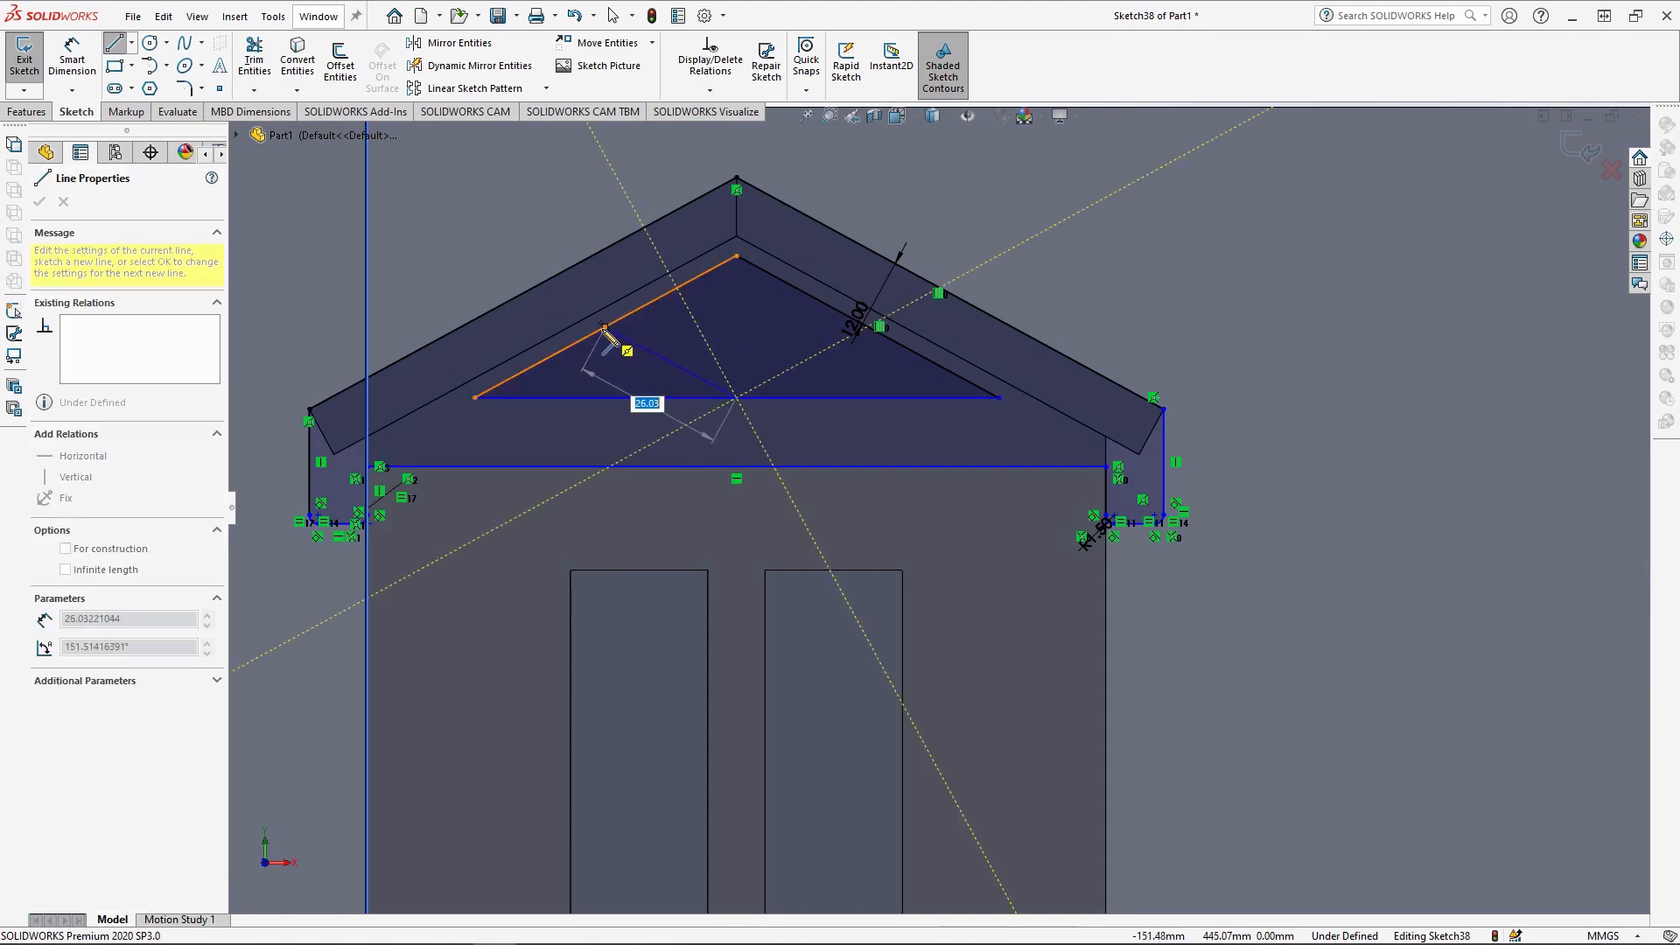
pyautogui.press('Escape')
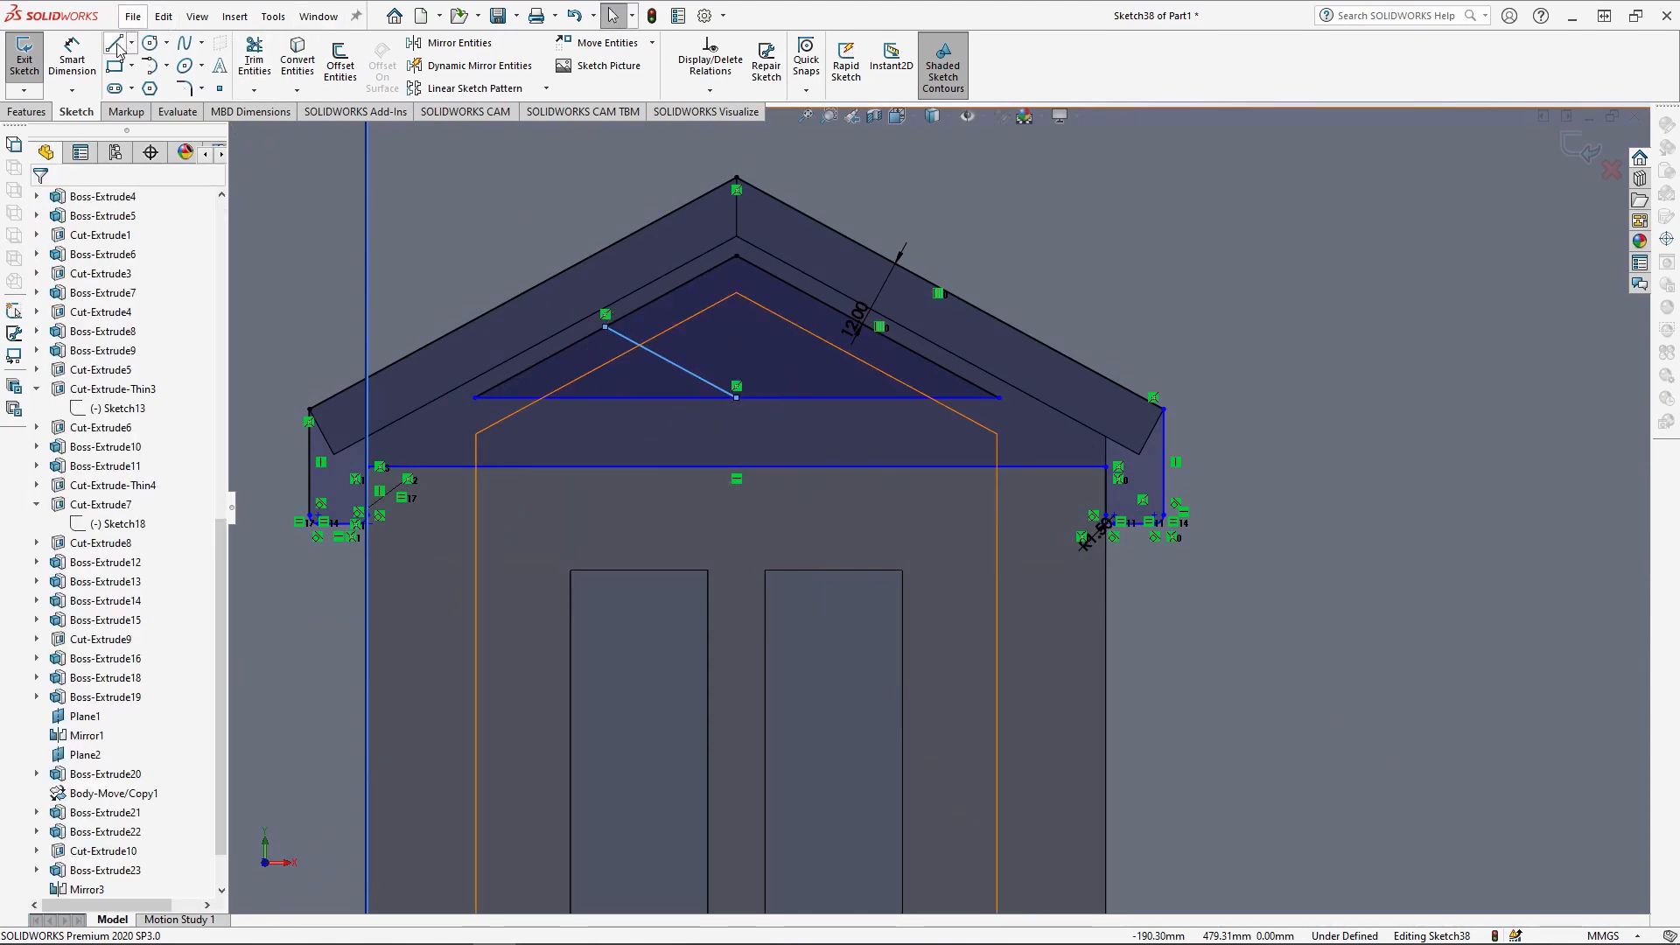
pyautogui.click(118, 46)
pyautogui.click(737, 398)
pyautogui.click(867, 327)
pyautogui.press('Escape')
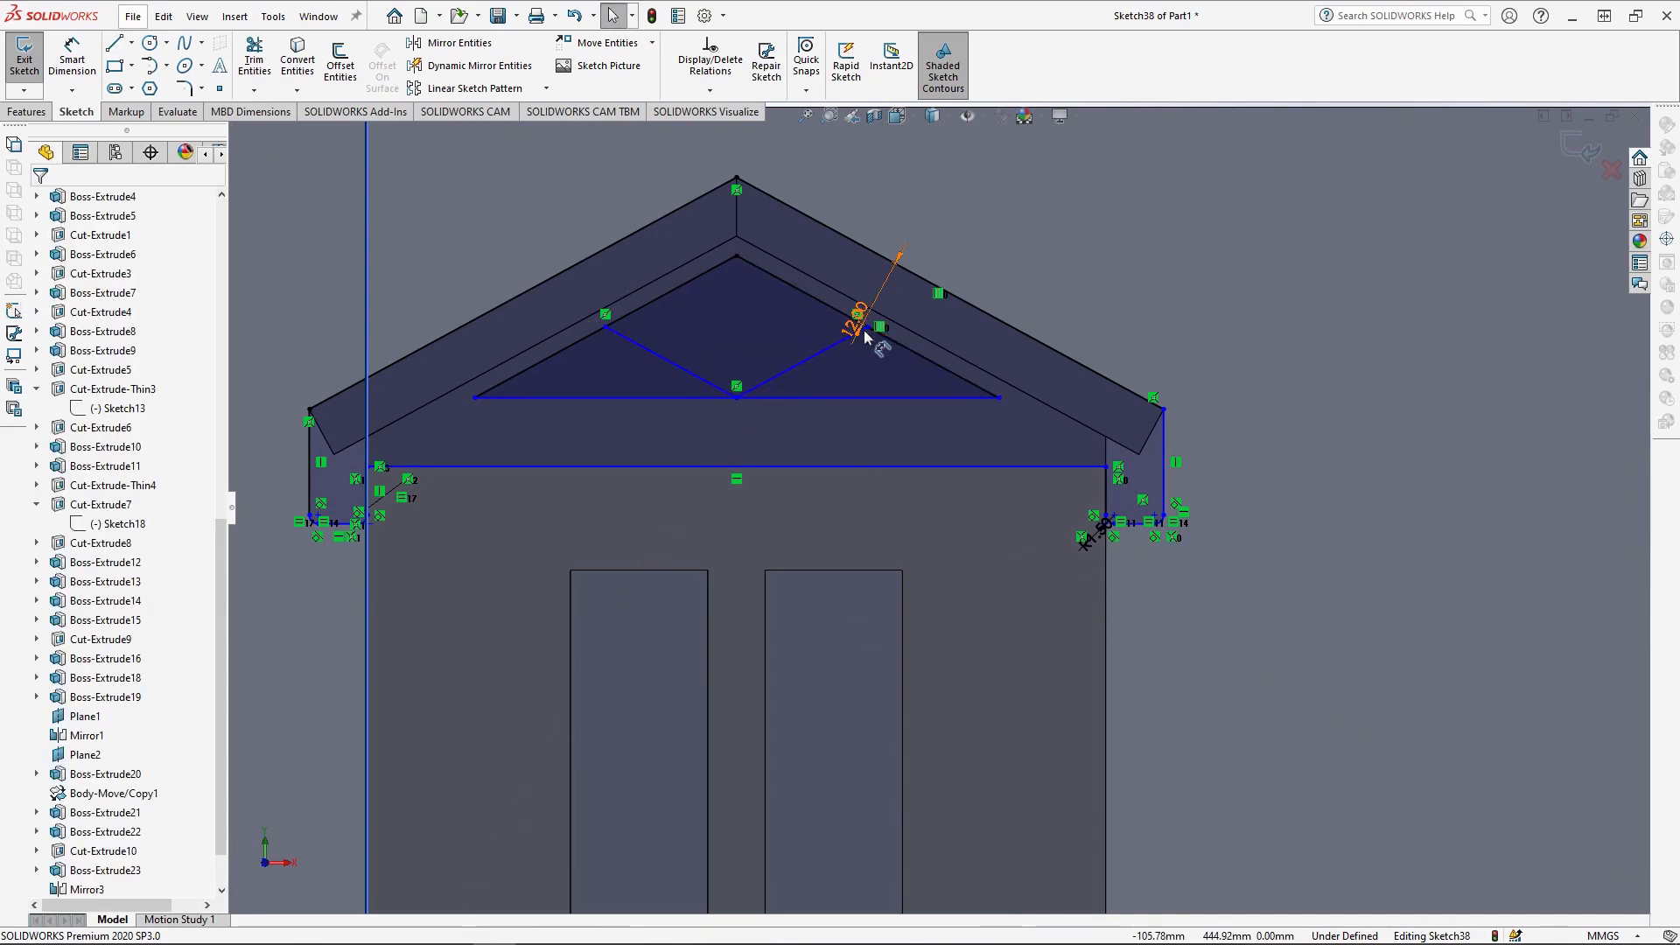
# - Offset the two V lines 3 mm bi-directionally with dimensions added
pyautogui.click(671, 362)
pyautogui.keyDown('ctrl'); pyautogui.click(770, 379); pyautogui.keyUp('ctrl')
pyautogui.click(341, 63)
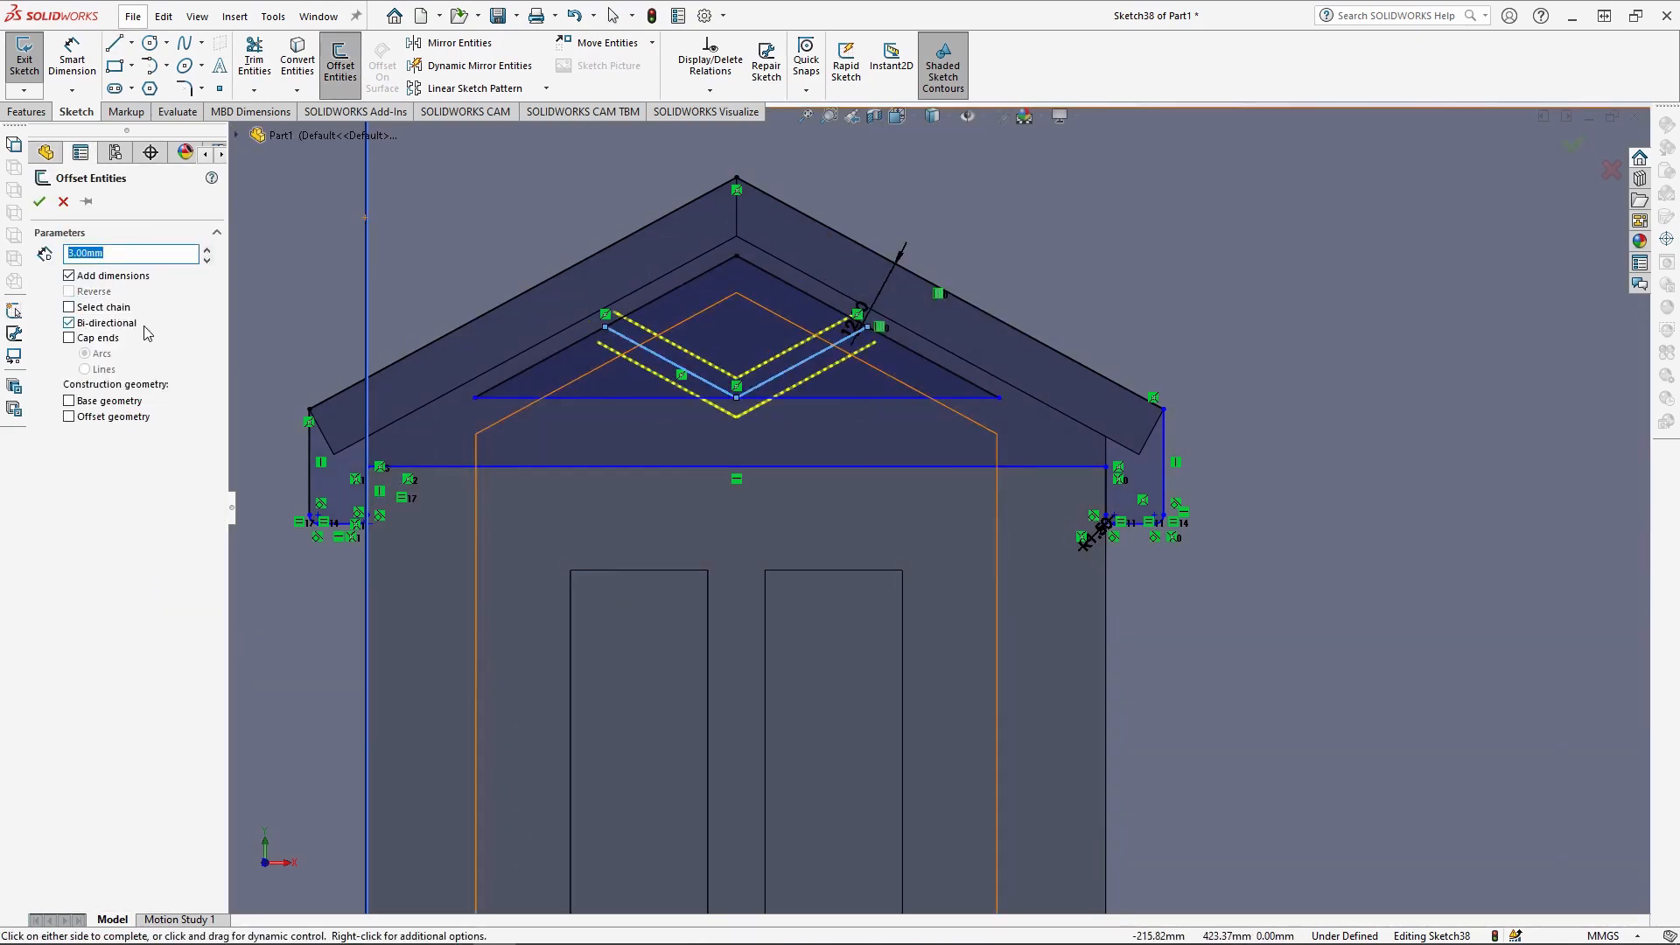
pyautogui.click(40, 203)
pyautogui.scroll(-5, 659, 399)
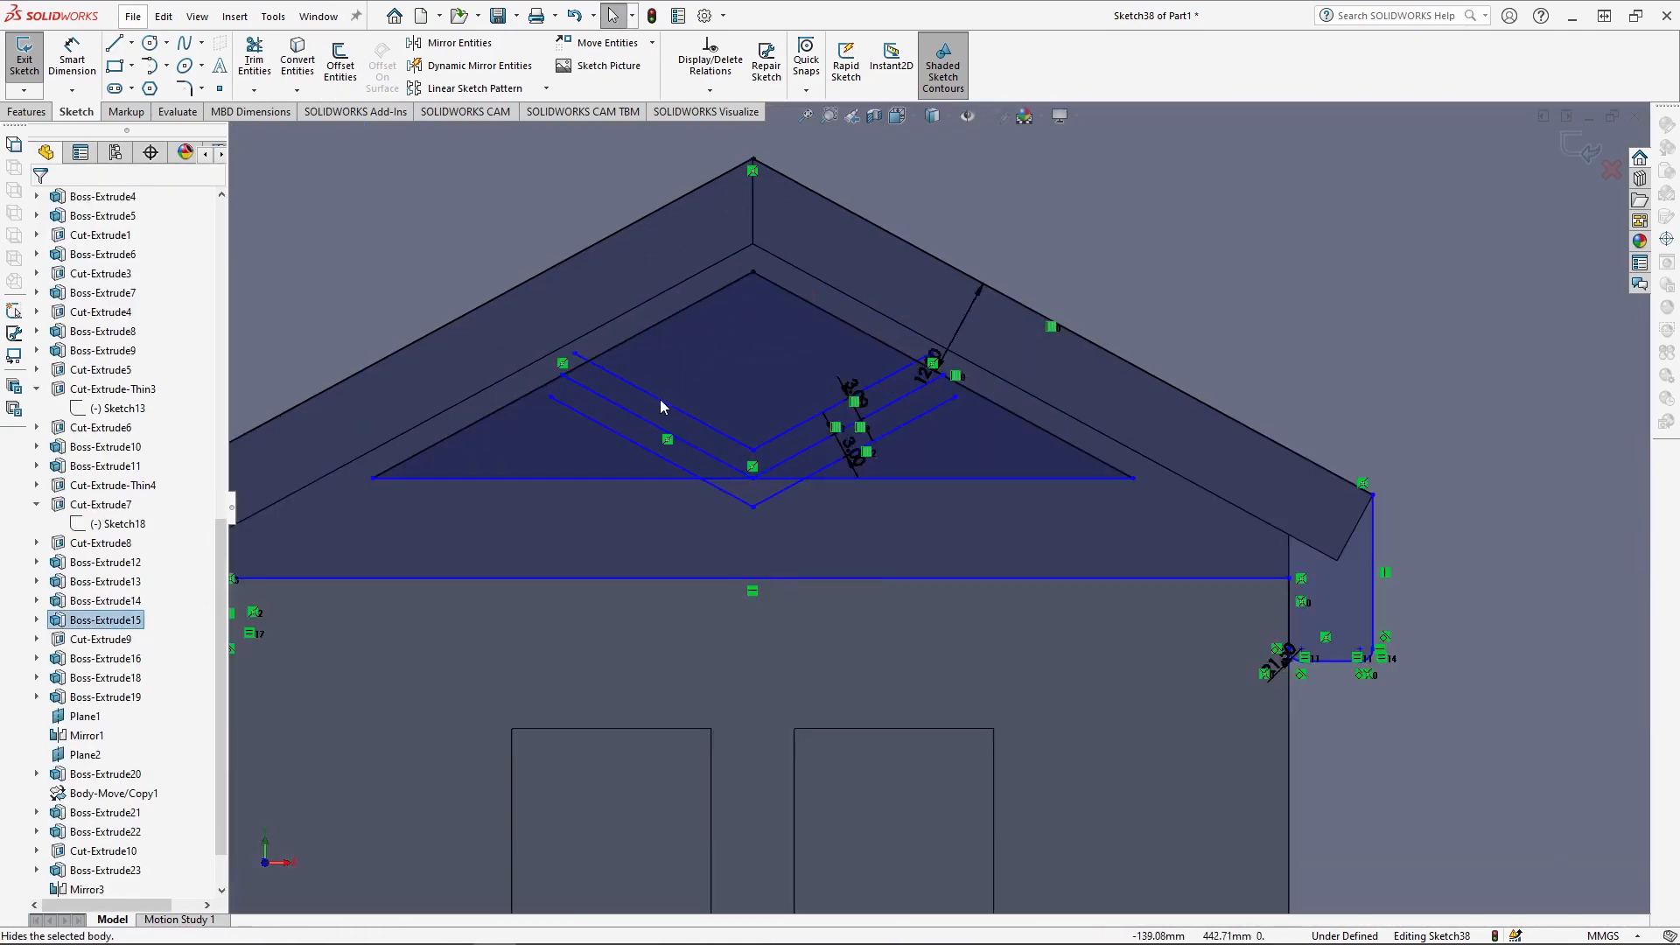
# - Fix the long horizontal line and extend both ends of the lower offset V past the triangle's sloping sides
pyautogui.click(522, 409)
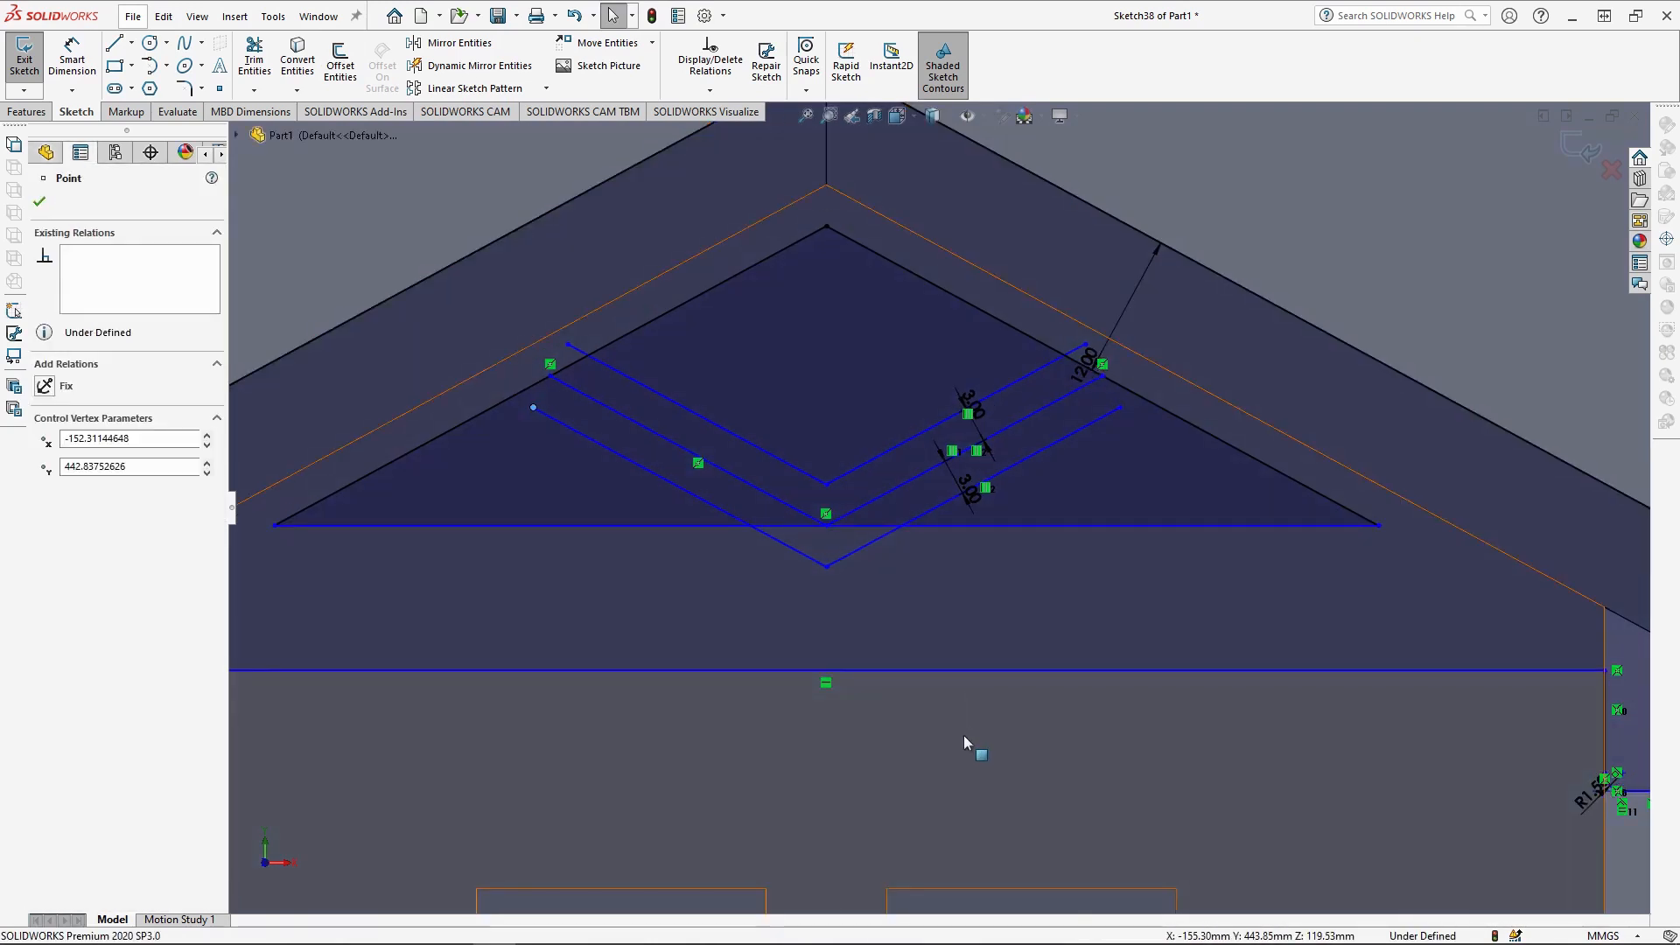
pyautogui.click(894, 670)
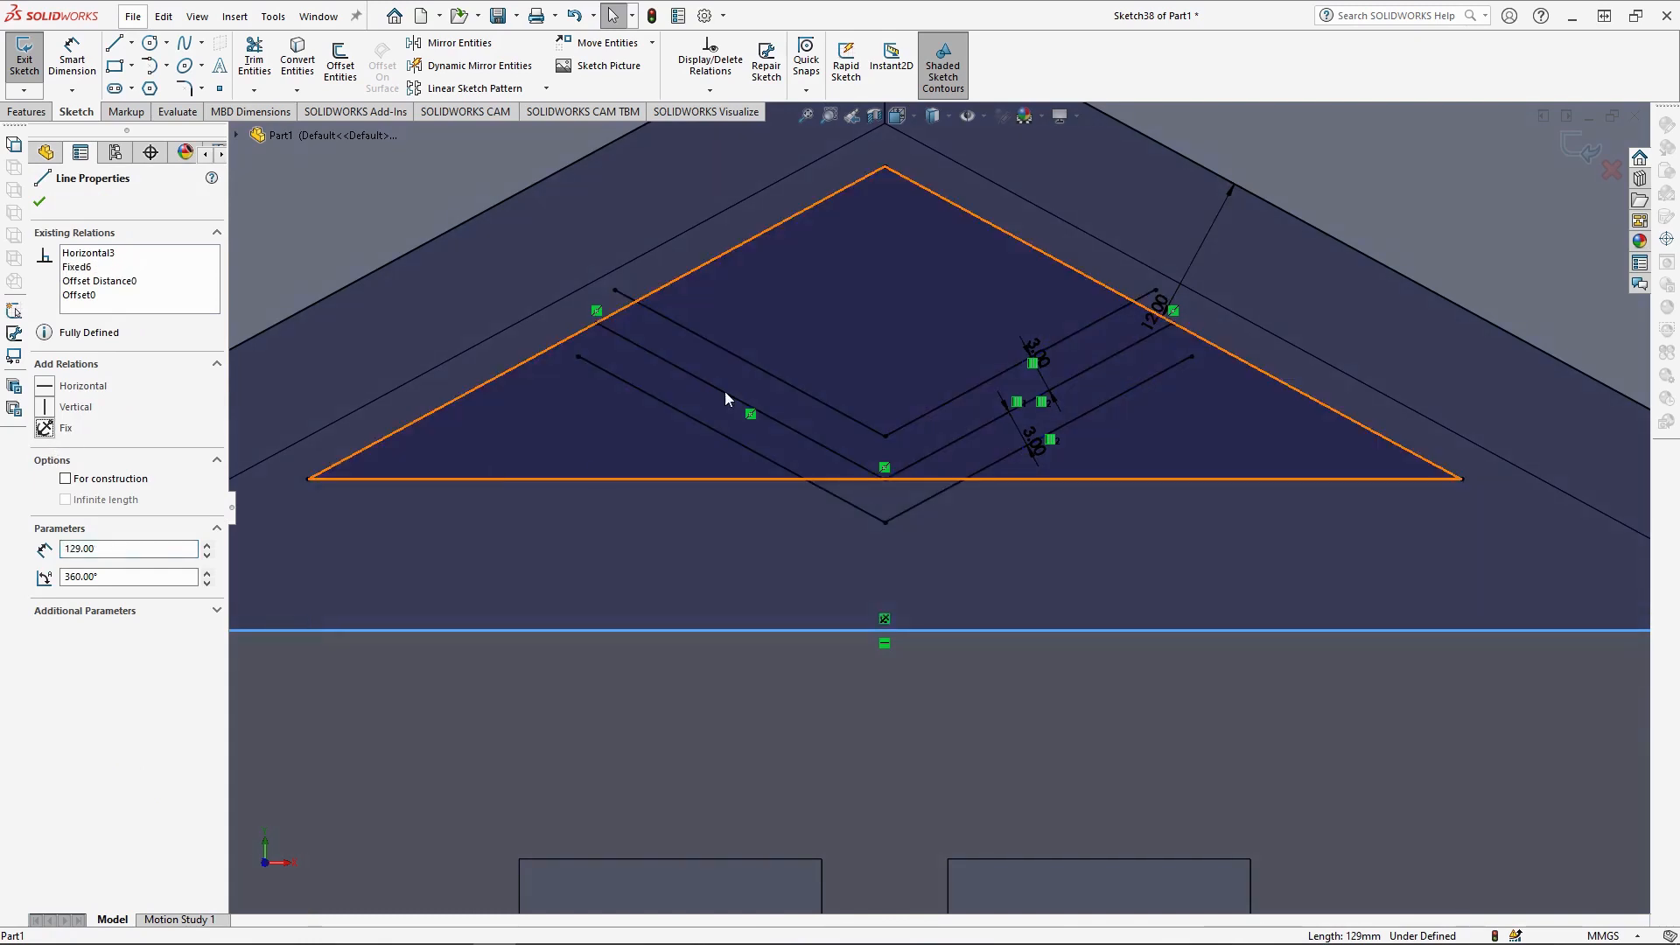
pyautogui.scroll(-3, 724, 391)
pyautogui.click(626, 809)
pyautogui.click(461, 379)
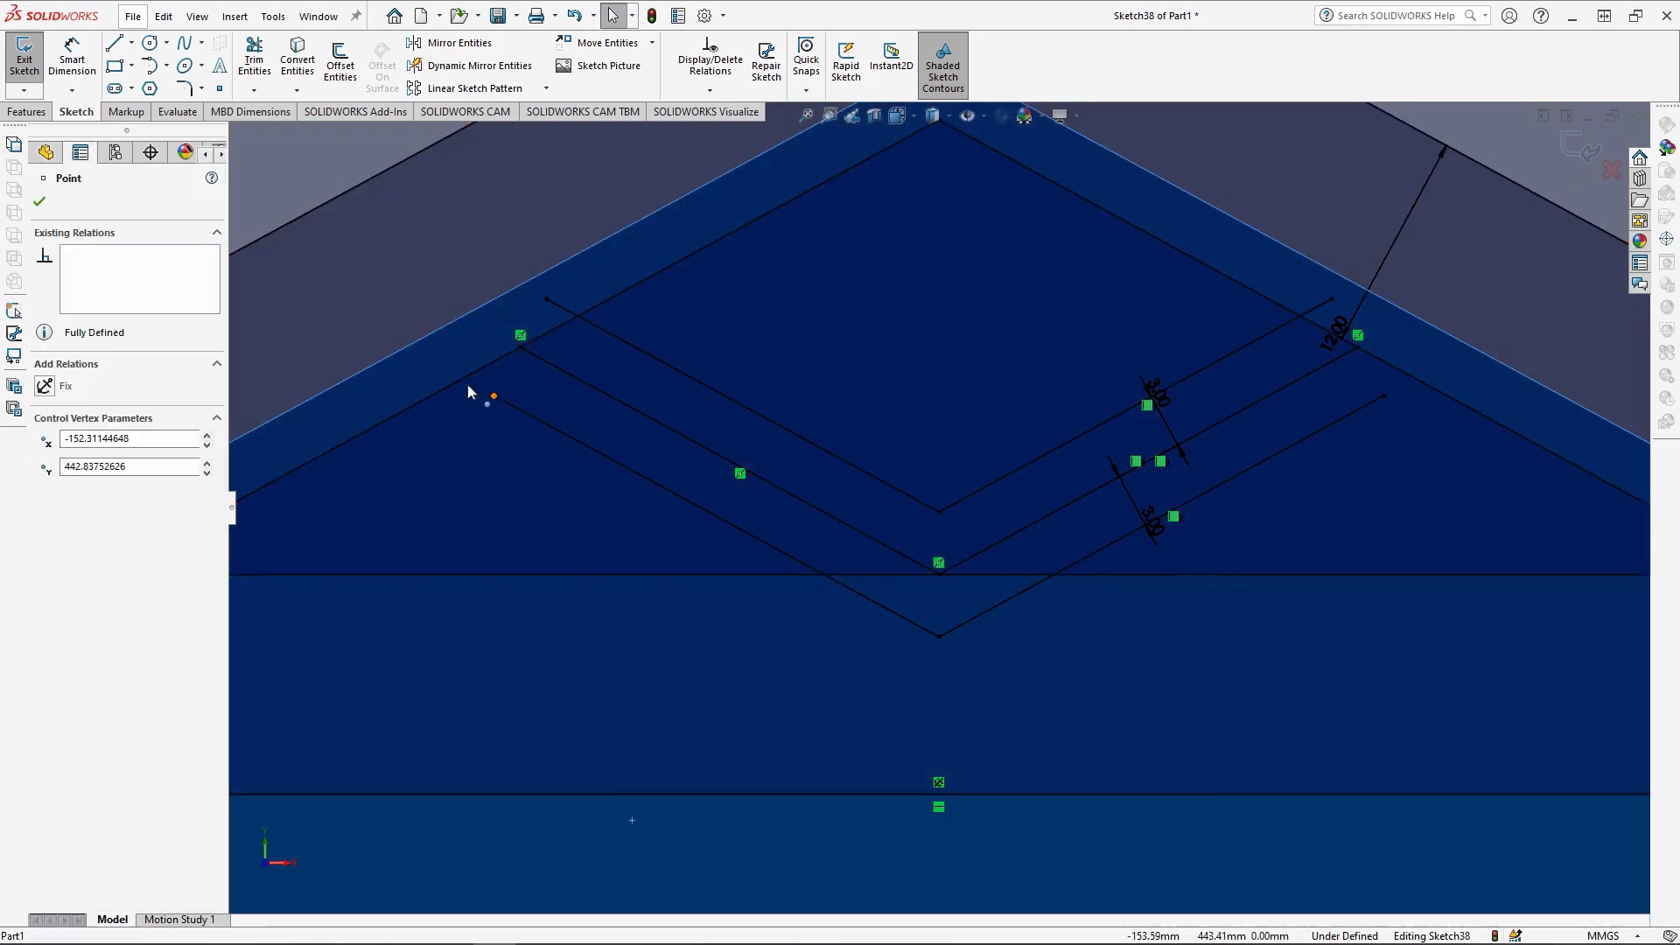
pyautogui.moveTo(426, 359)
pyautogui.mouseDown()
pyautogui.moveTo(1226, 442)
pyautogui.moveTo(1406, 375)
pyautogui.mouseUp()
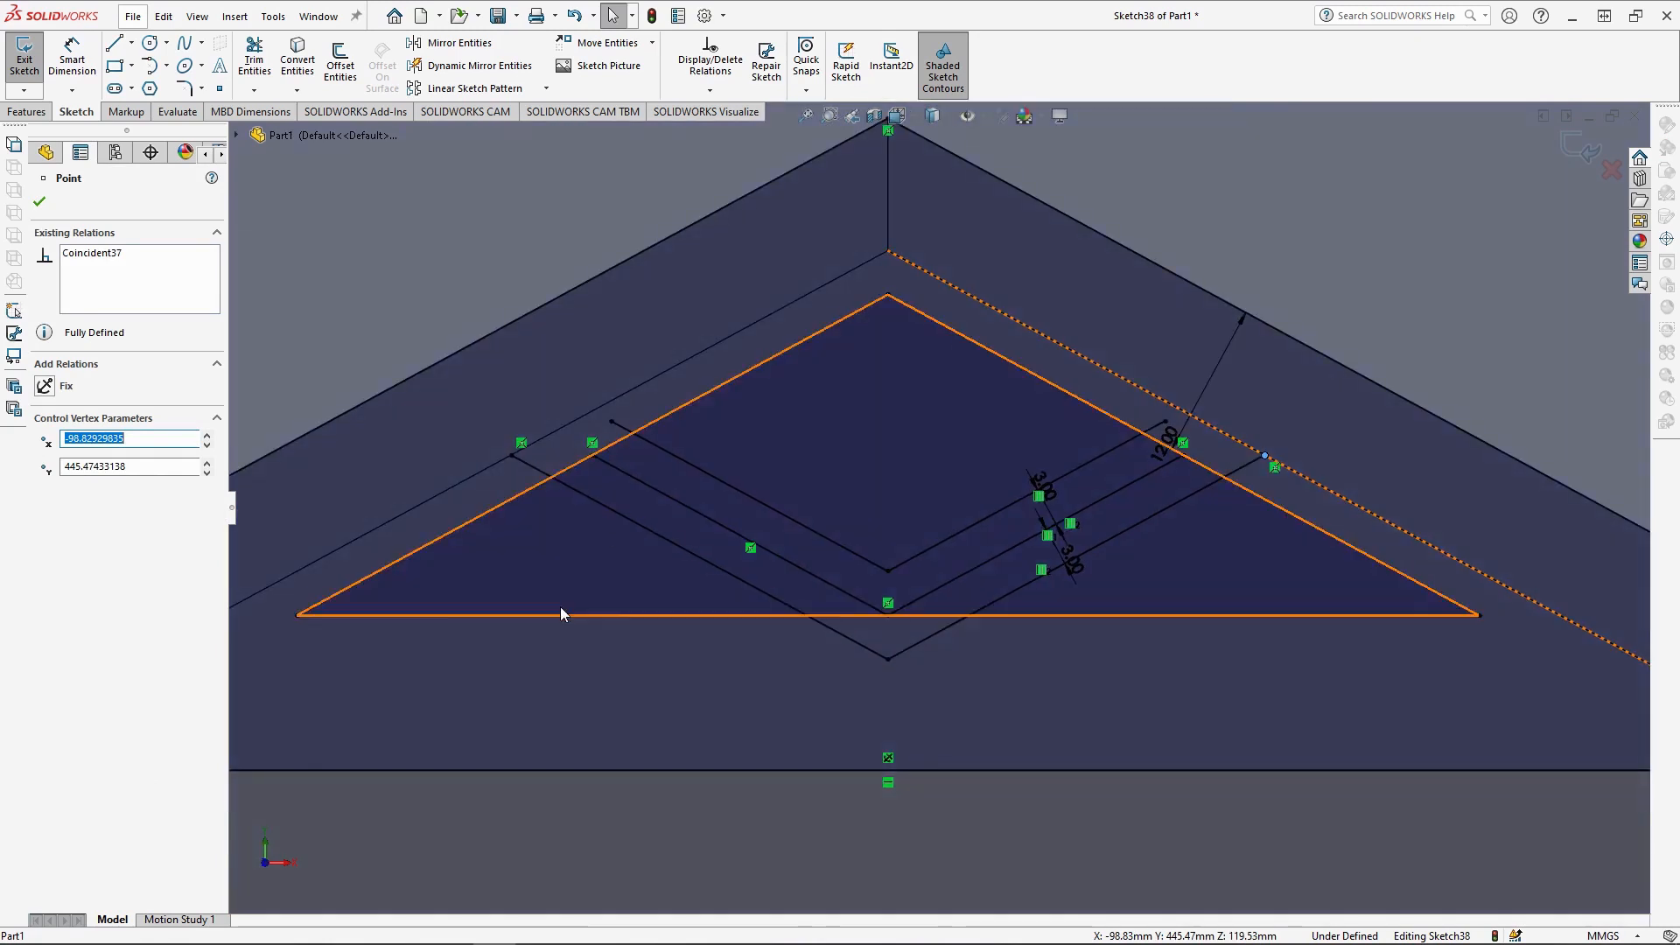
# - Trim the V and triangle lines to leave a central diamond and two separate side triangles inside the gable outline
pyautogui.click(254, 61)
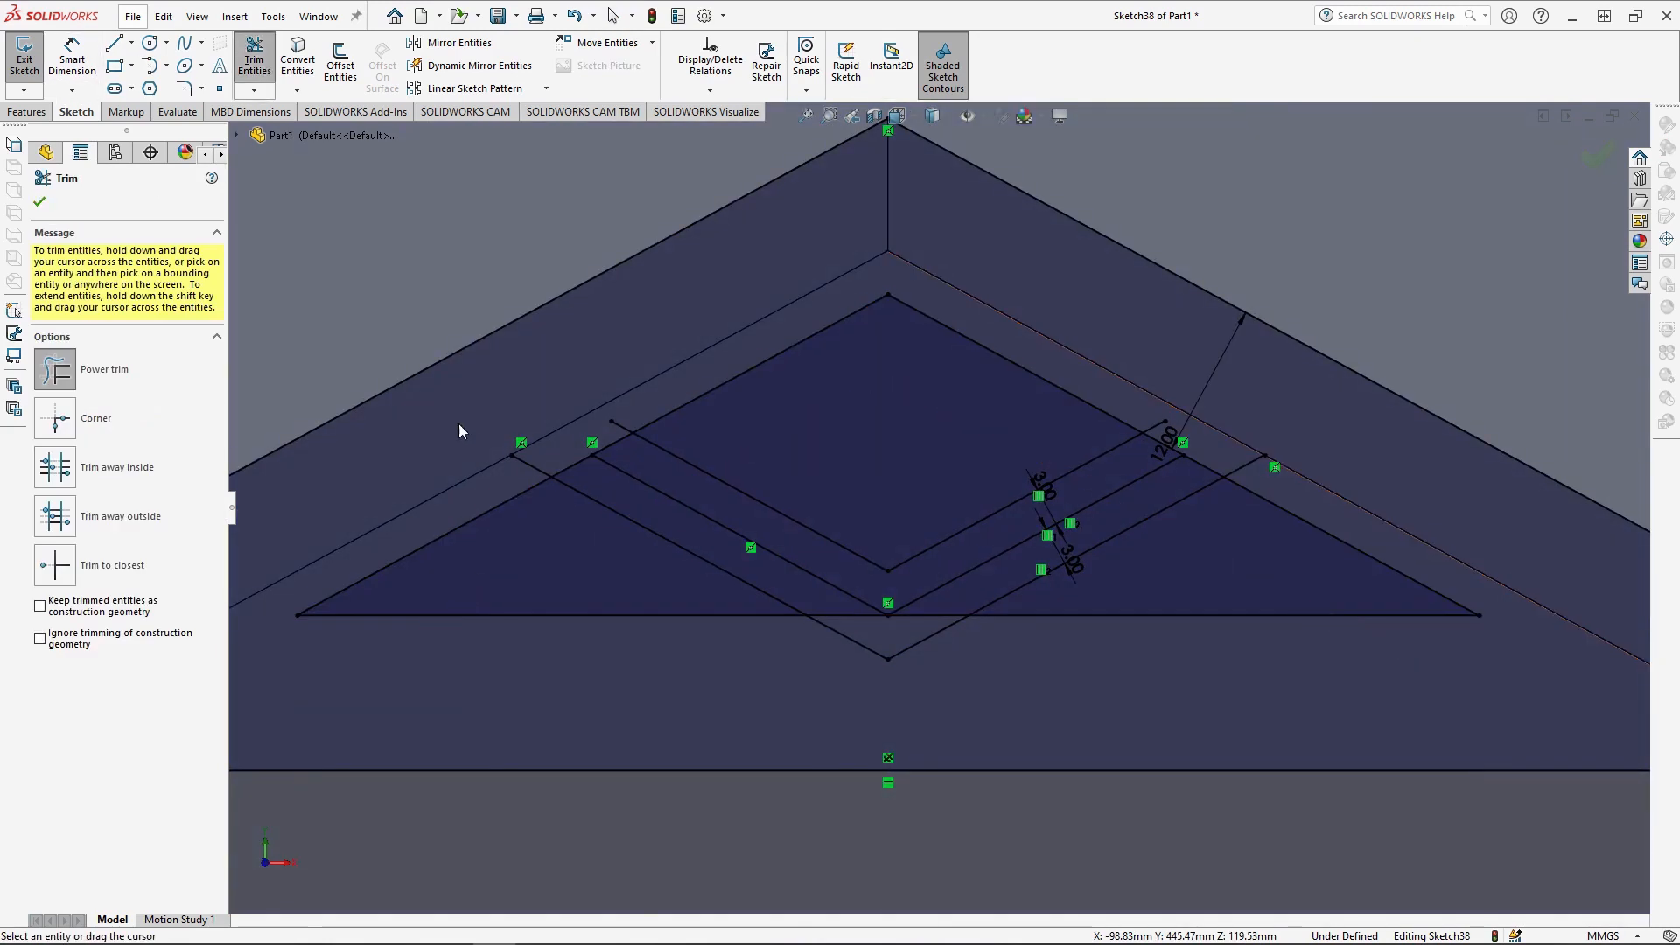
pyautogui.moveTo(490, 473); pyautogui.dragTo(593, 468)
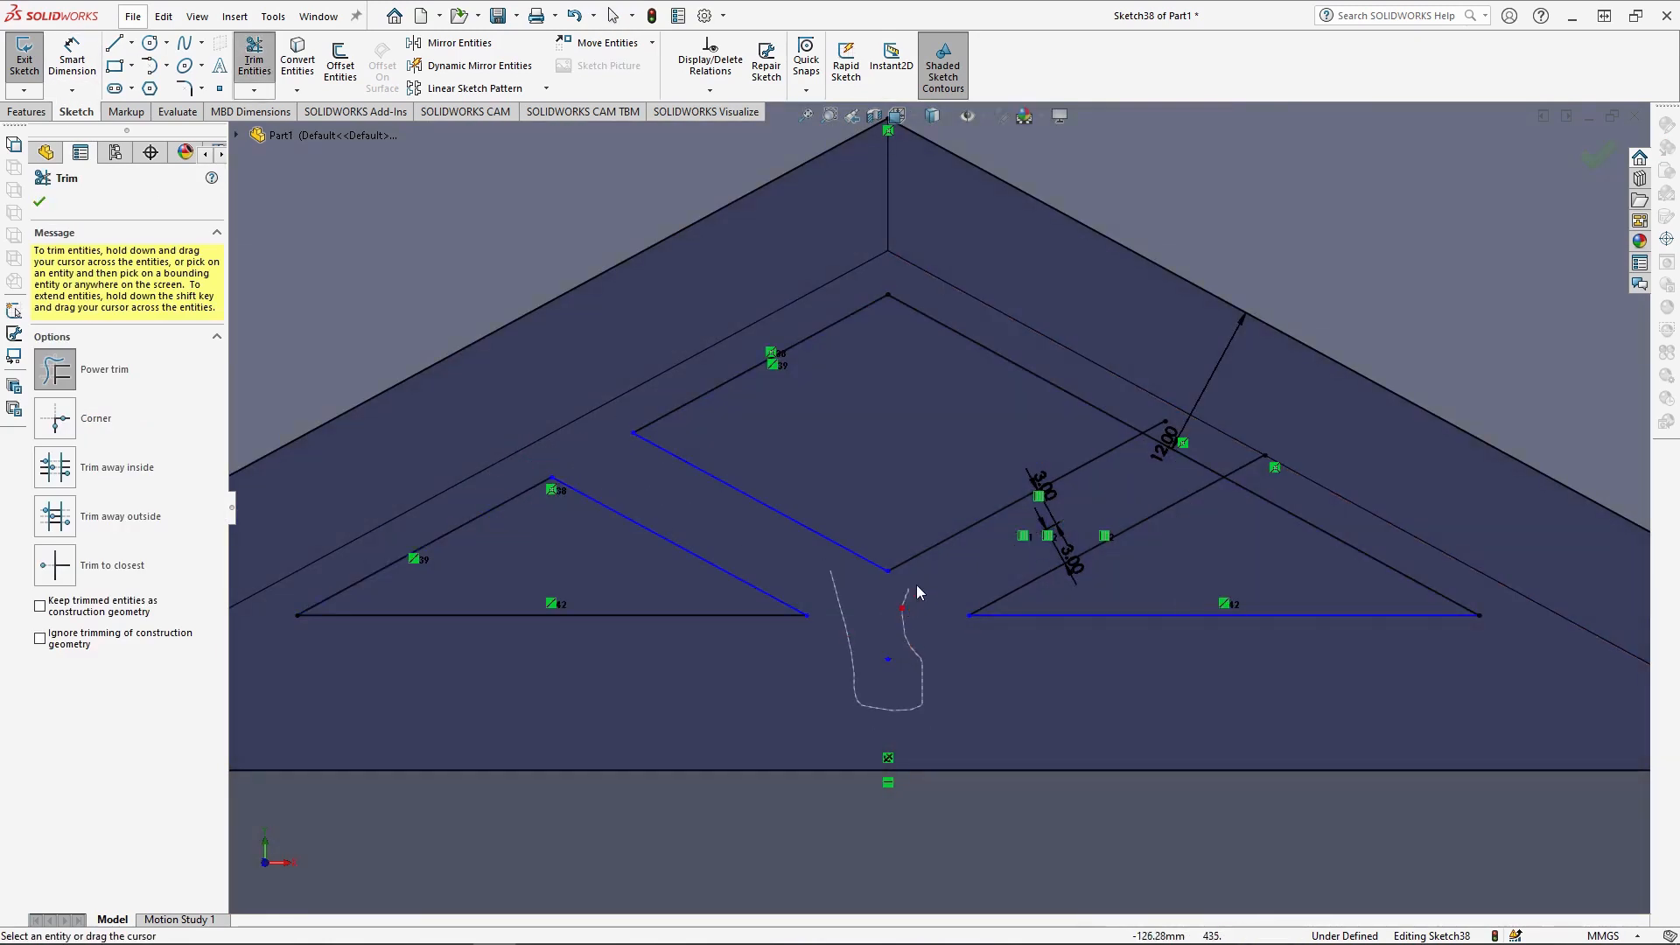
pyautogui.moveTo(915, 584); pyautogui.dragTo(1223, 451)
pyautogui.scroll(2, 918, 534)
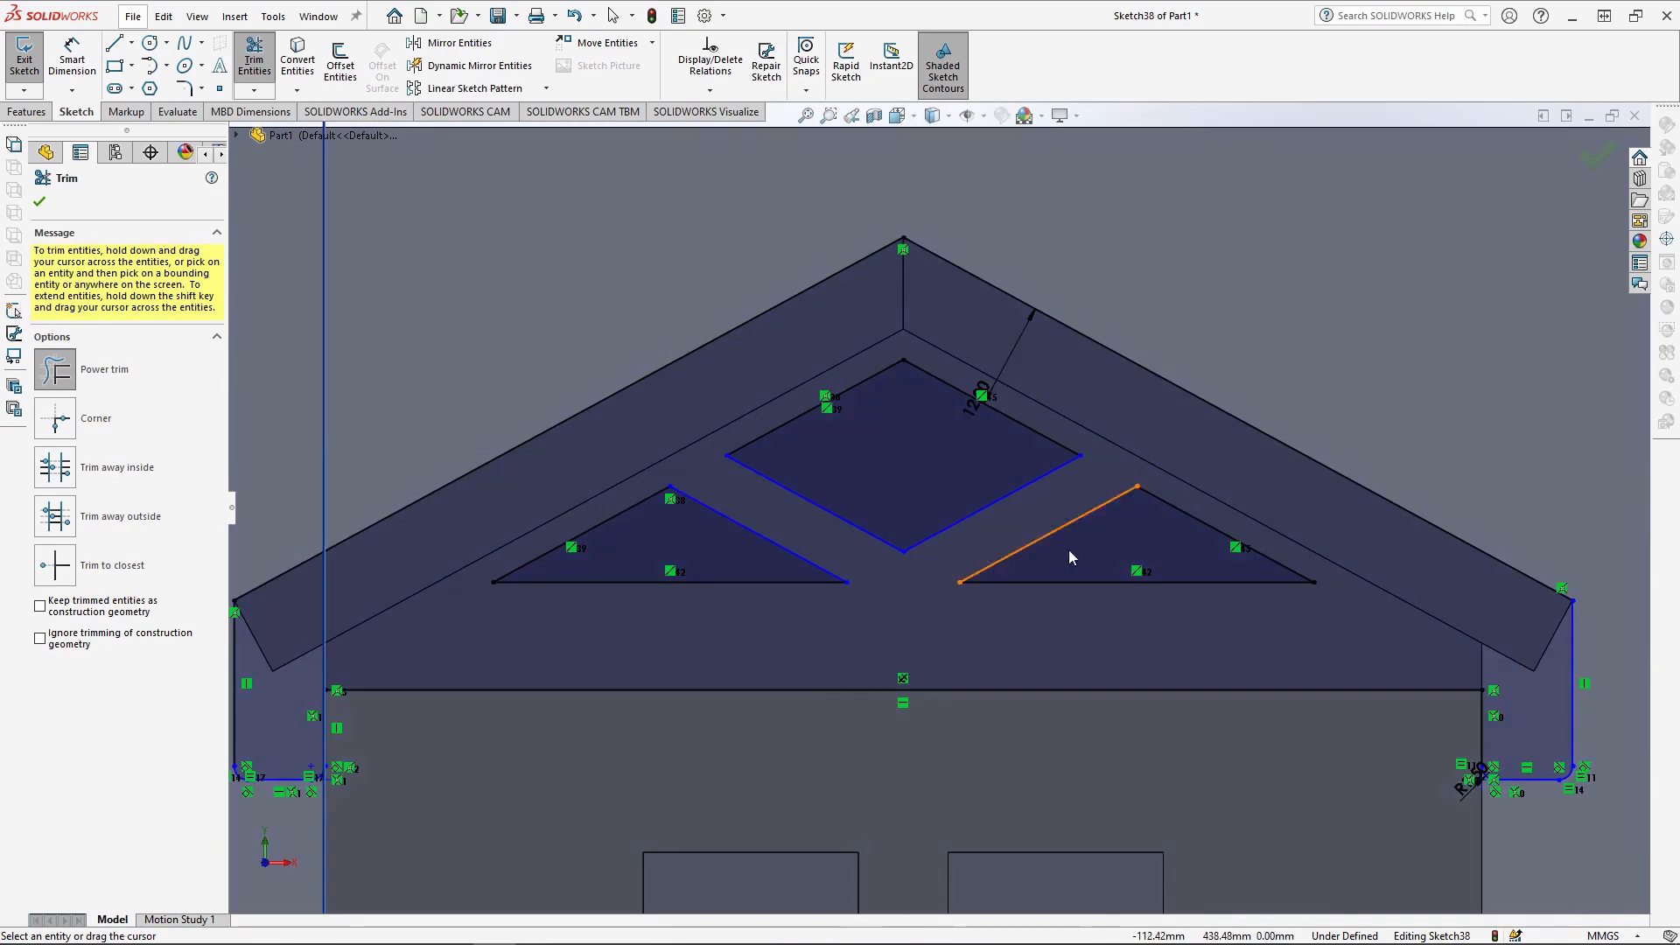
pyautogui.press('Escape')
# - Round all corners of the diamond and the two side triangles with 1.5 mm sketch fillets
pyautogui.click(187, 88)
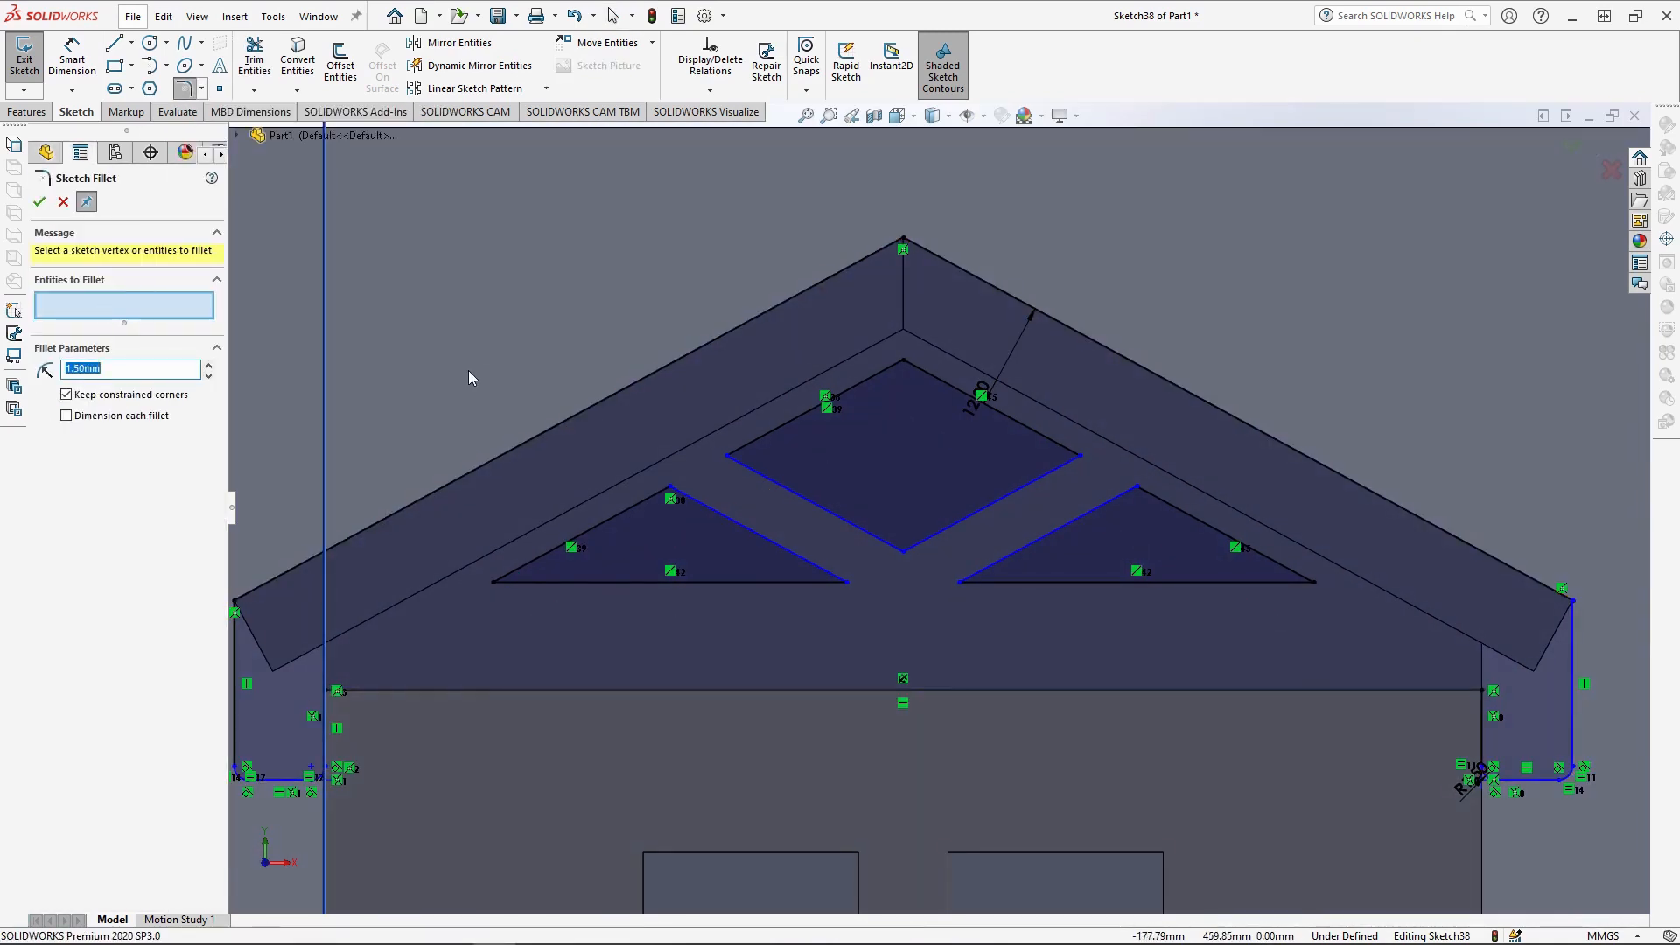
pyautogui.moveTo(455, 342); pyautogui.dragTo(1366, 632)
pyautogui.rightClick(1367, 631)
pyautogui.click(39, 202)
# - Extrude the gable trim sketch 4 mm as a separate body
pyautogui.scroll(4, 971, 517)
pyautogui.moveTo(1076, 595); pyautogui.dragTo(1039, 698, button='middle')
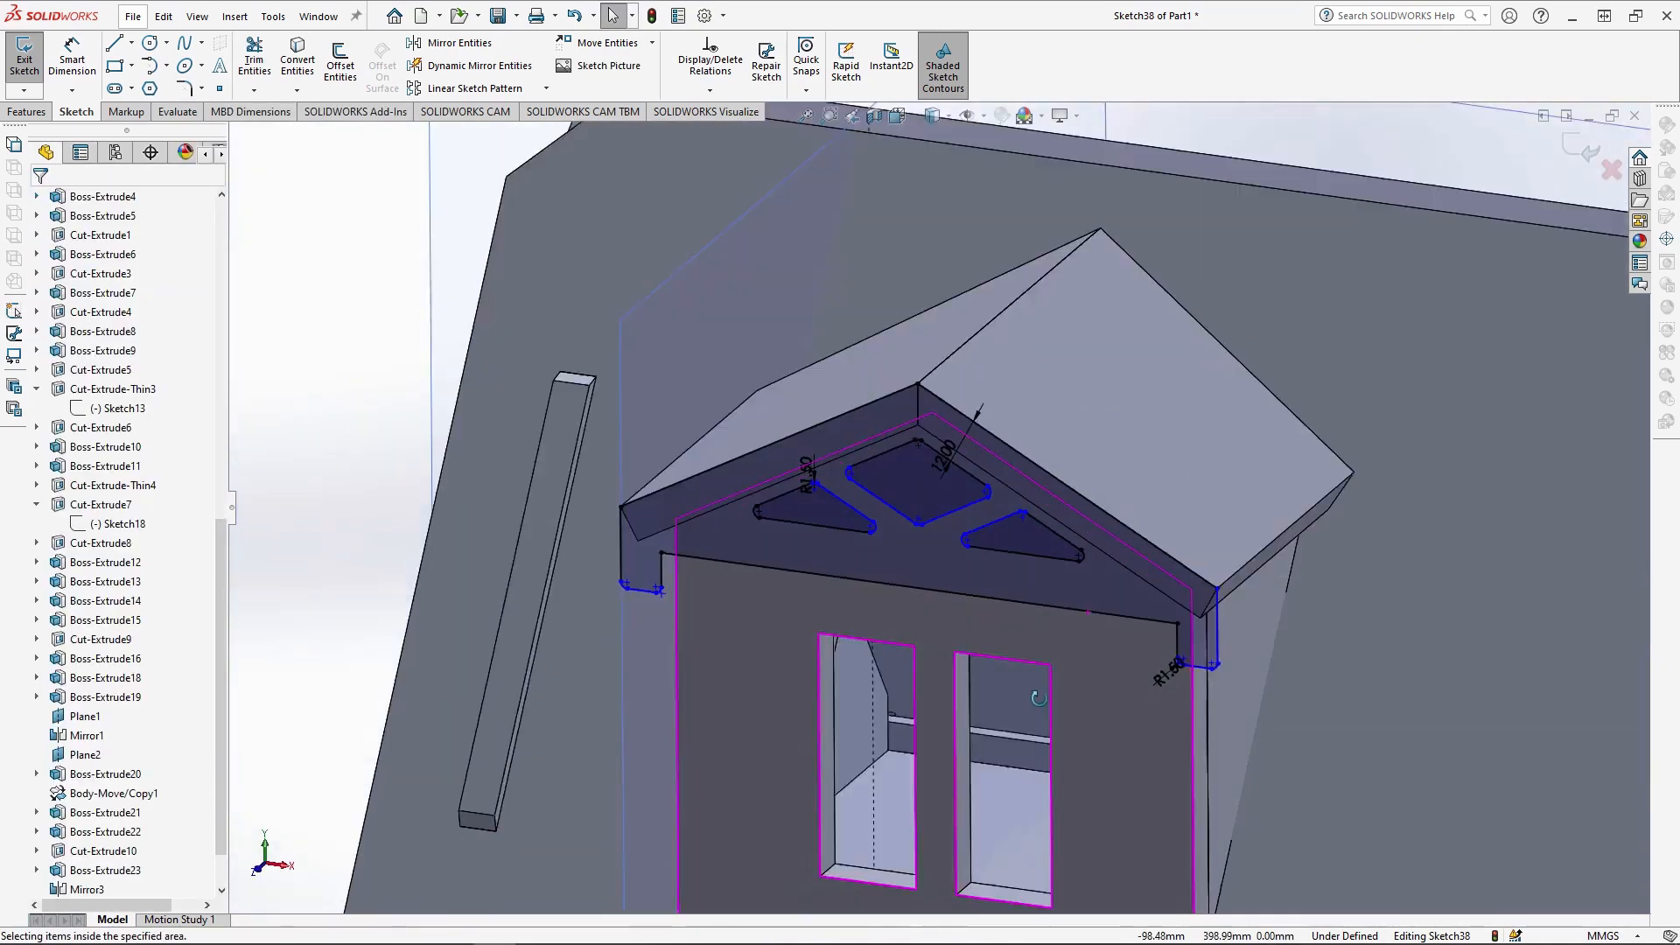
pyautogui.click(28, 111)
pyautogui.click(32, 61)
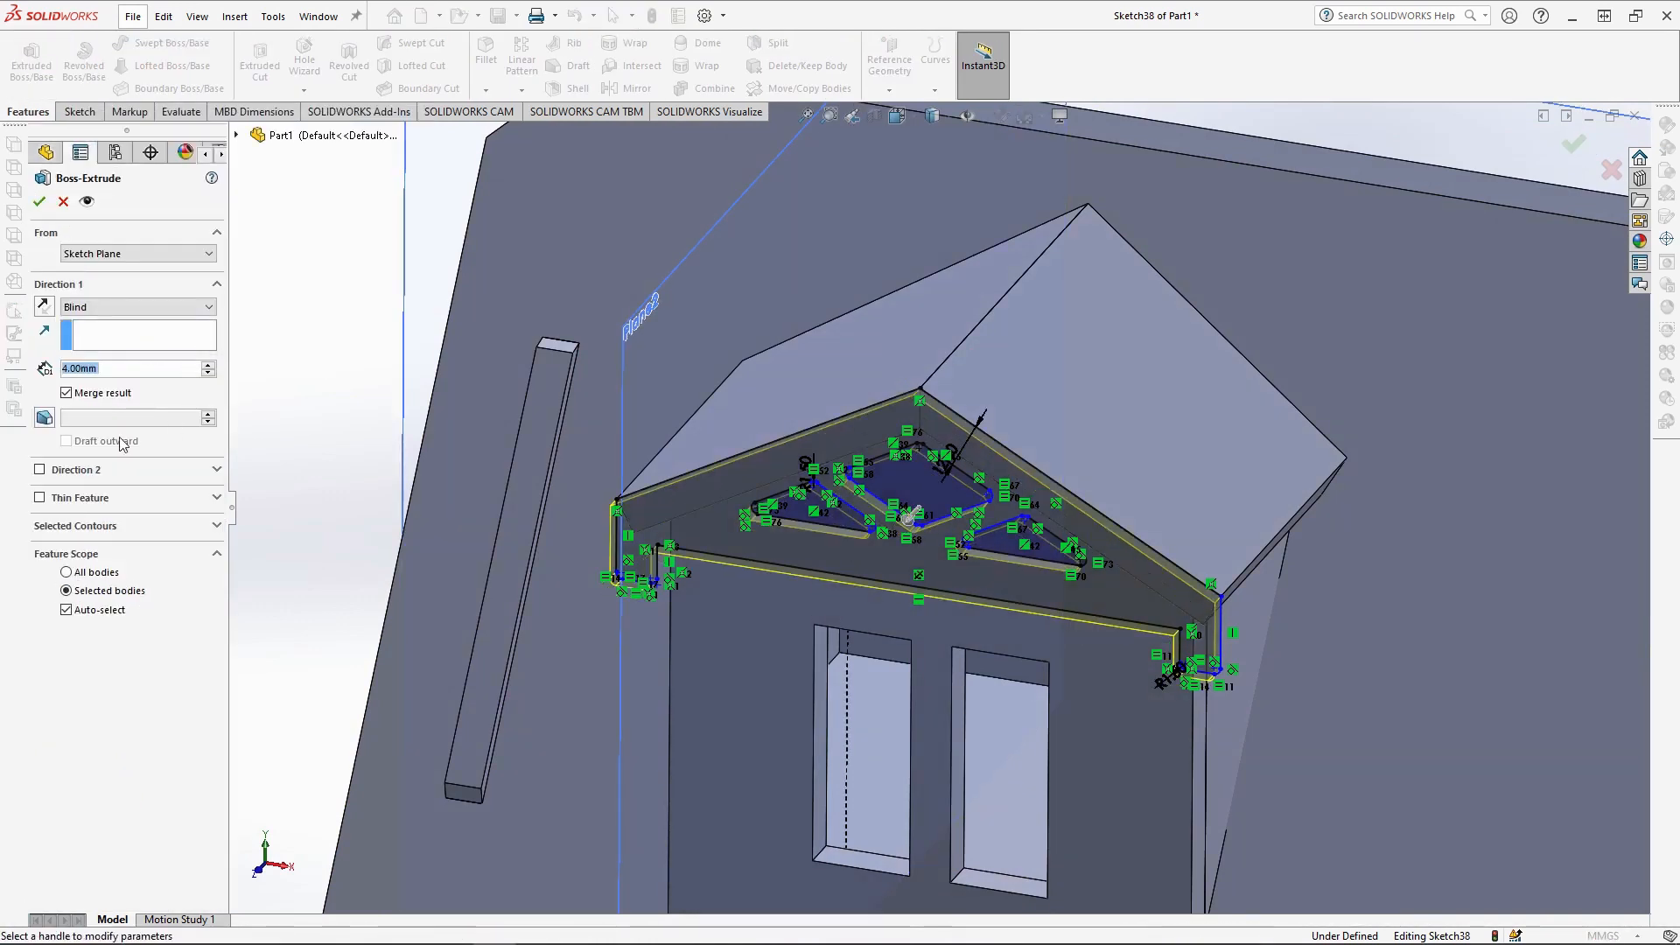
pyautogui.click(39, 203)
# - Mirror the six dormer bodies about the Right Plane without merging solids
pyautogui.click(97, 793)
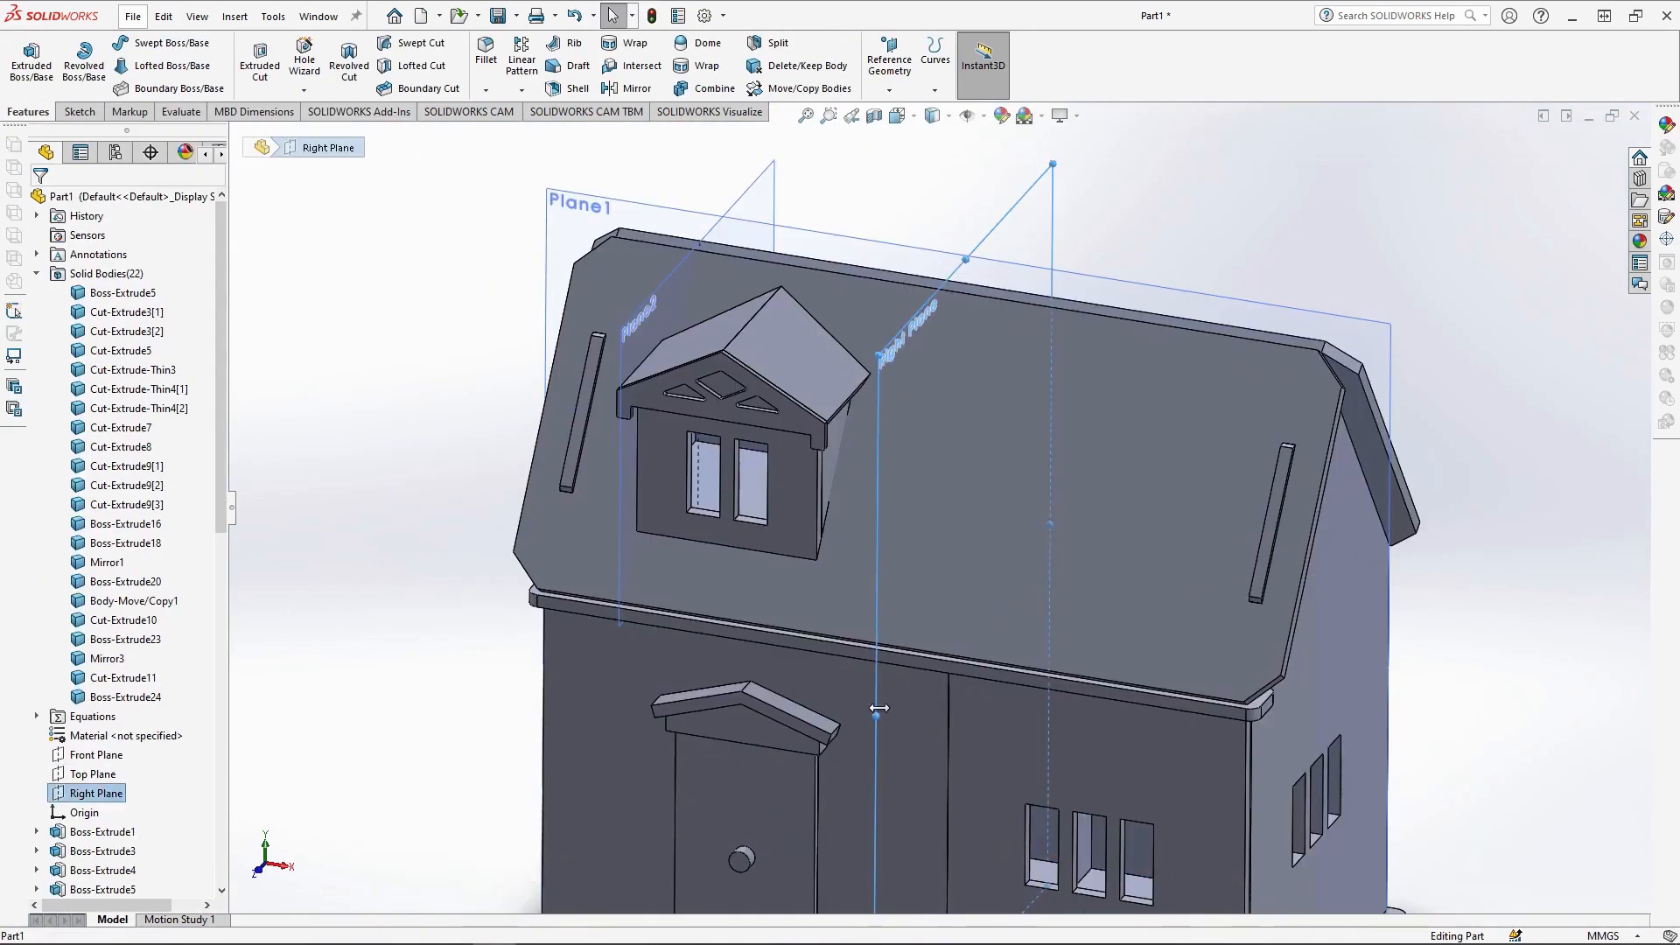
pyautogui.scroll(-3, 1077, 596)
pyautogui.click(626, 87)
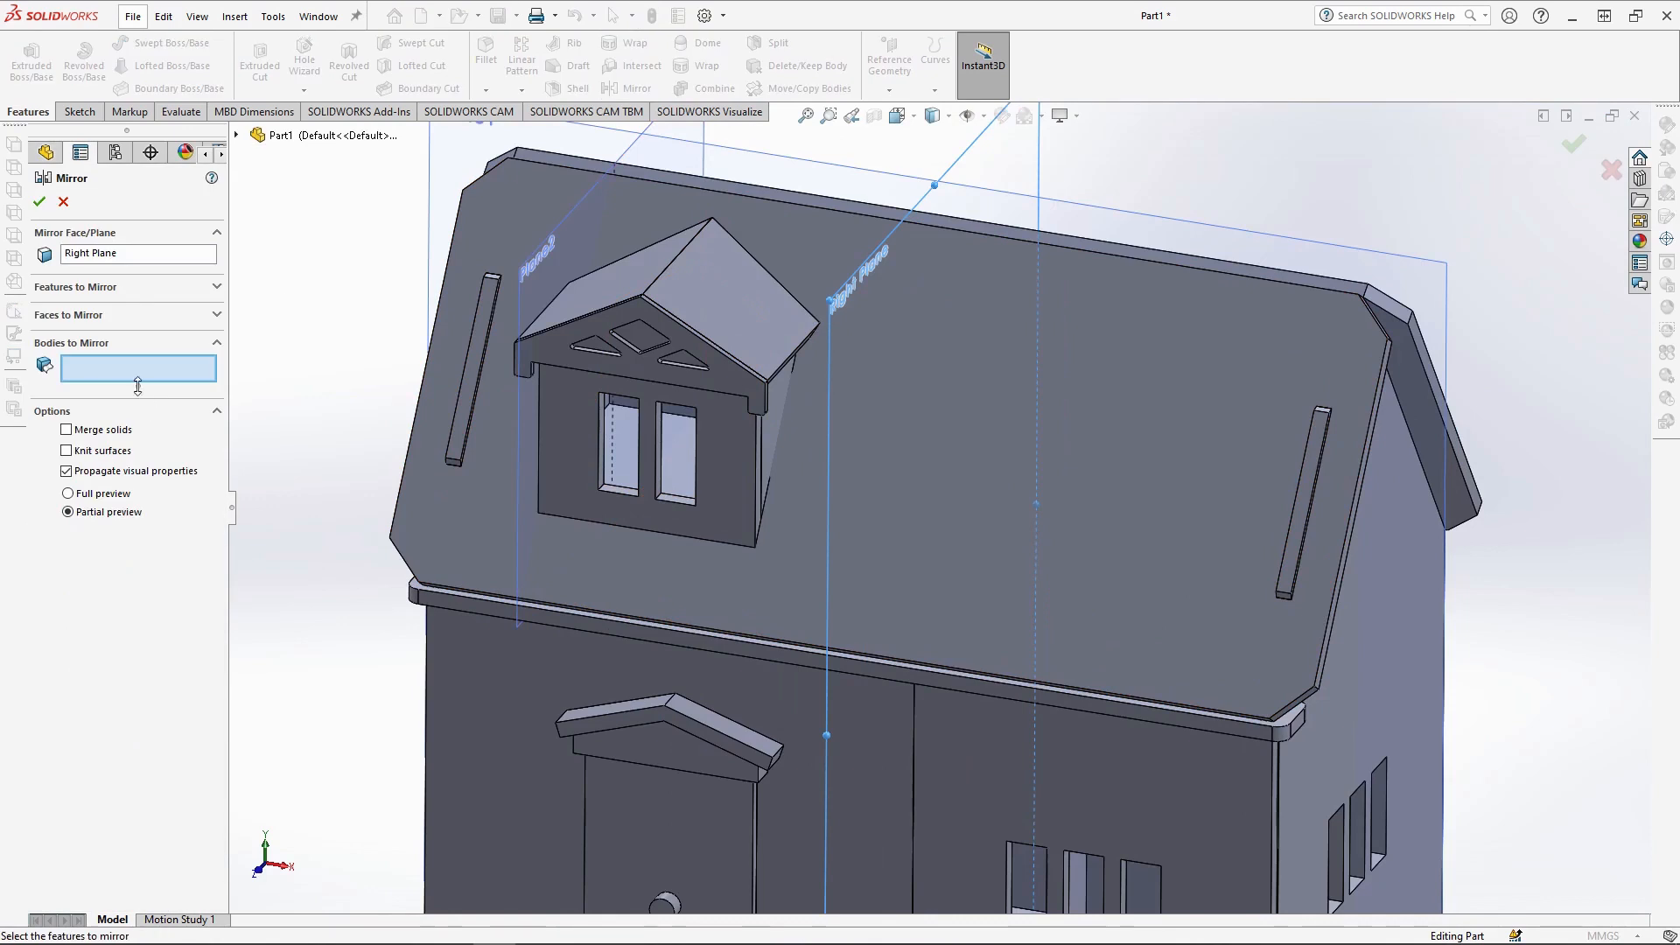
pyautogui.scroll(2, 637, 273)
pyautogui.moveTo(505, 195); pyautogui.dragTo(868, 585)
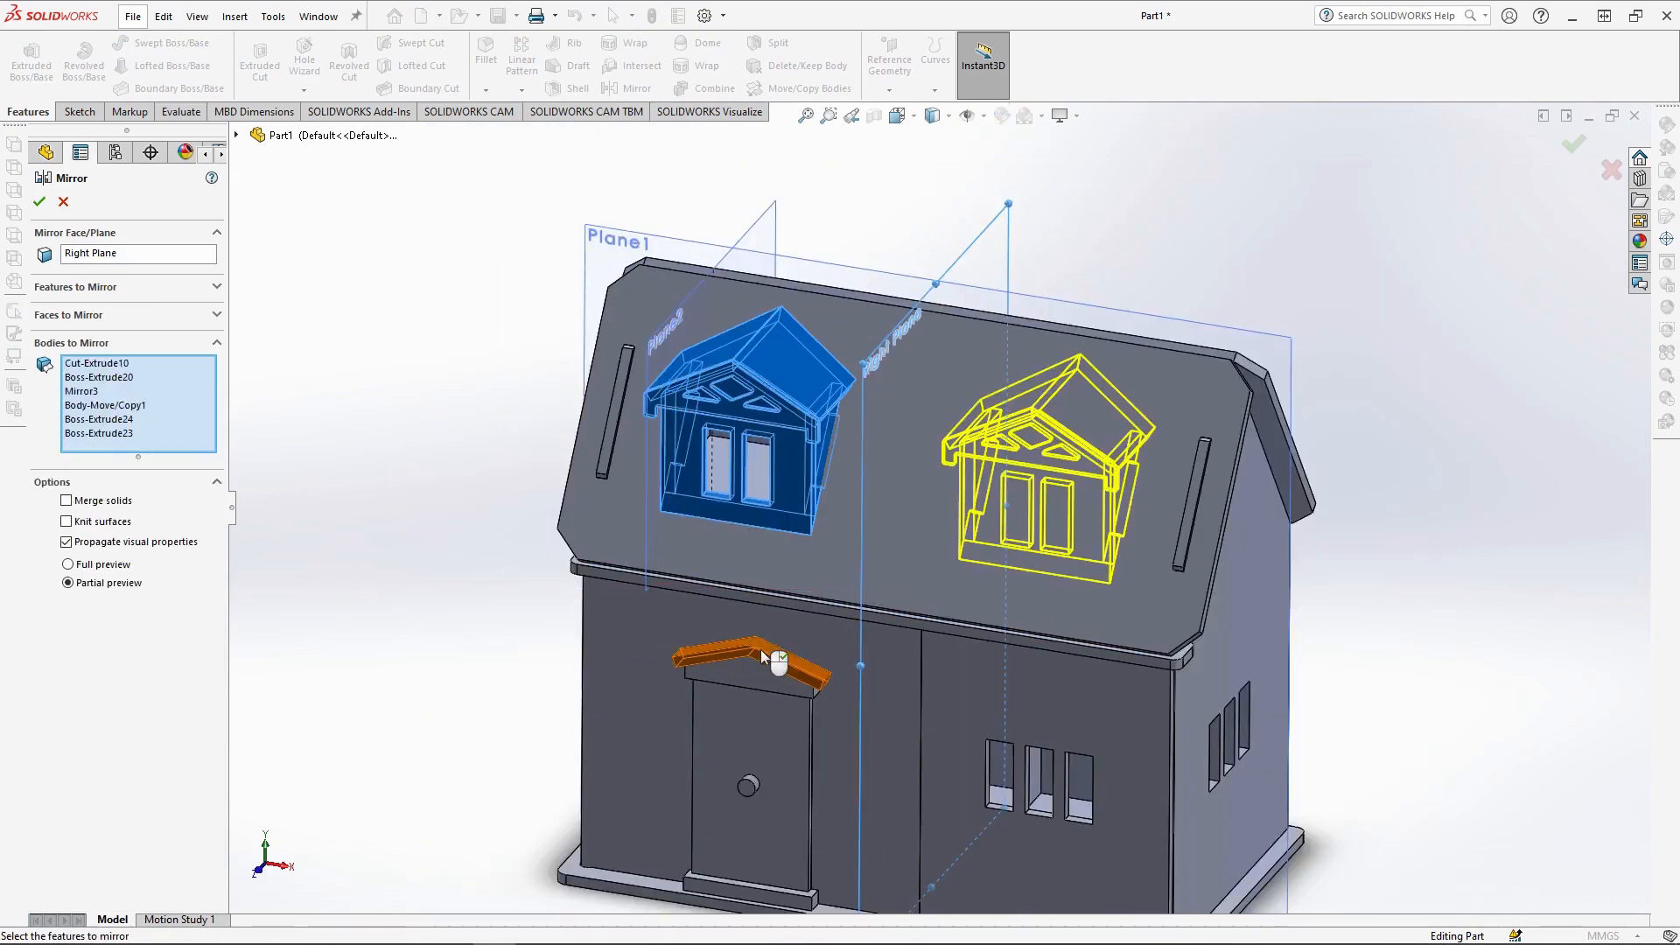
pyautogui.click(39, 202)
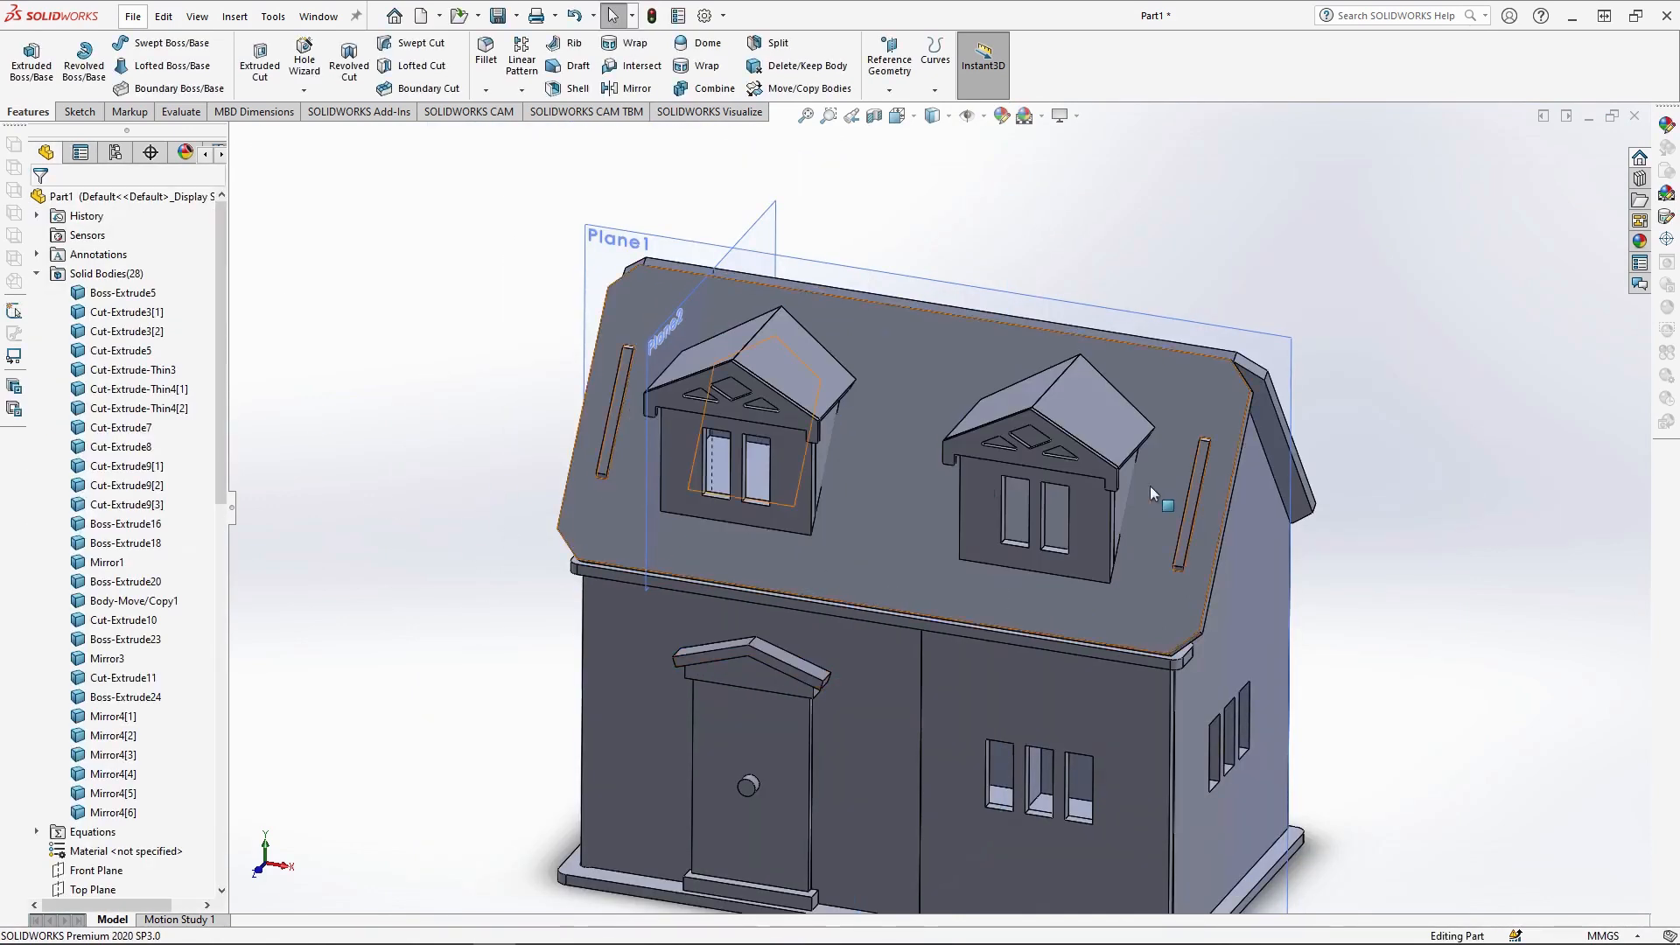
# - Start a sketch on the inner face of the front roof panel and display the model with hidden lines visible
pyautogui.scroll(-2, 1149, 485)
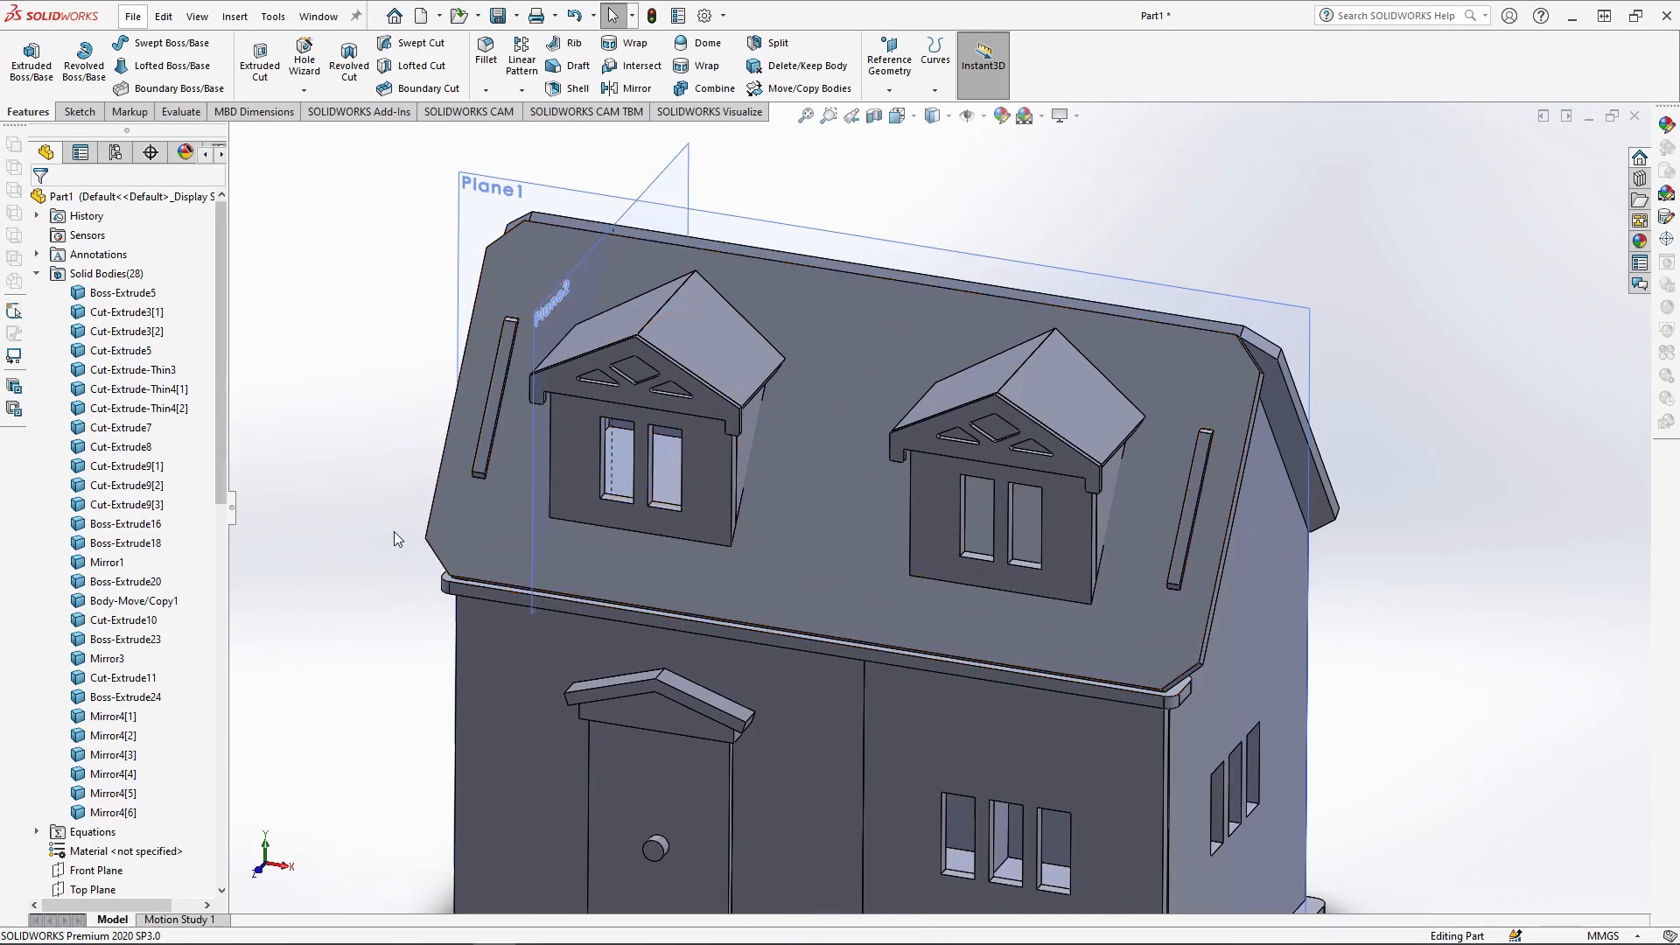
pyautogui.scroll(-2, 856, 561)
pyautogui.moveTo(680, 523)
pyautogui.mouseDown(button='middle')
pyautogui.moveTo(674, 479)
pyautogui.moveTo(656, 496)
pyautogui.moveTo(700, 512)
pyautogui.mouseUp(button='middle')
pyautogui.scroll(3, 826, 548)
pyautogui.moveTo(1170, 440); pyautogui.dragTo(770, 447, button='middle')
pyautogui.click(1388, 448)
pyautogui.click(1492, 396)
pyautogui.scroll(-4, 1434, 385)
pyautogui.moveTo(1286, 481); pyautogui.dragTo(1246, 455, button='middle')
pyautogui.scroll(2, 1246, 455)
pyautogui.scroll(-2, 1272, 434)
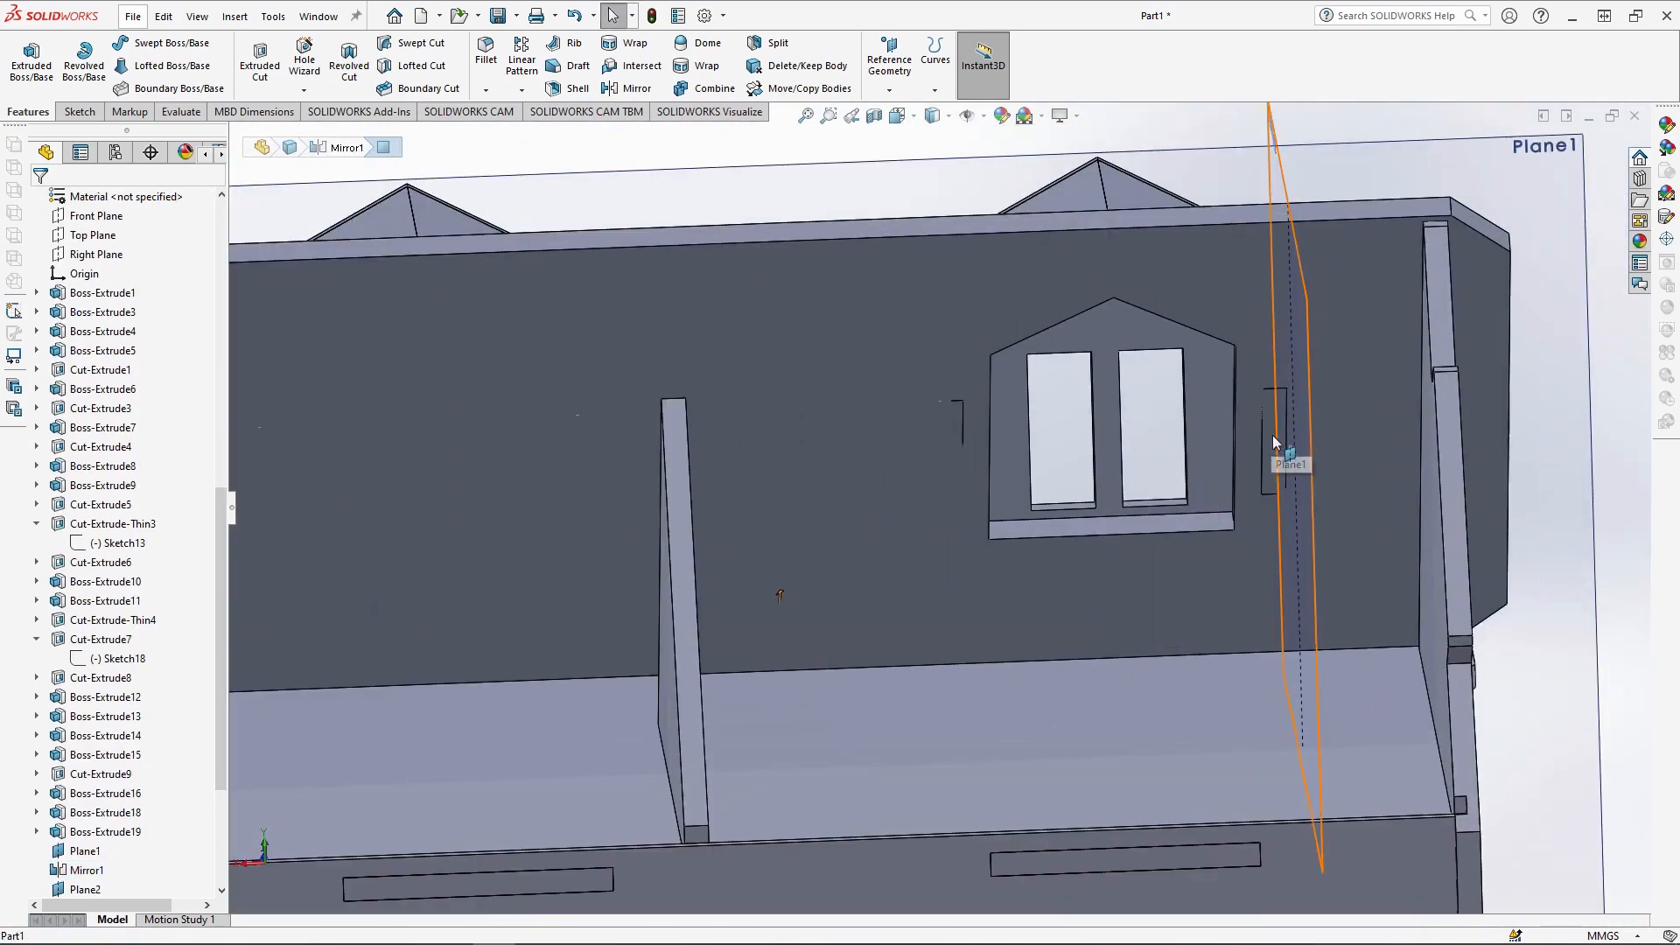
pyautogui.click(1080, 598)
pyautogui.click(1067, 550)
pyautogui.click(932, 115)
pyautogui.click(933, 210)
pyautogui.moveTo(1190, 525); pyautogui.dragTo(1289, 486, button='middle')
pyautogui.scroll(-3, 1290, 463)
# - Convert the four edge loops of both dormers' side-wall tabs into outlines in the roof sketch
pyautogui.click(1202, 431)
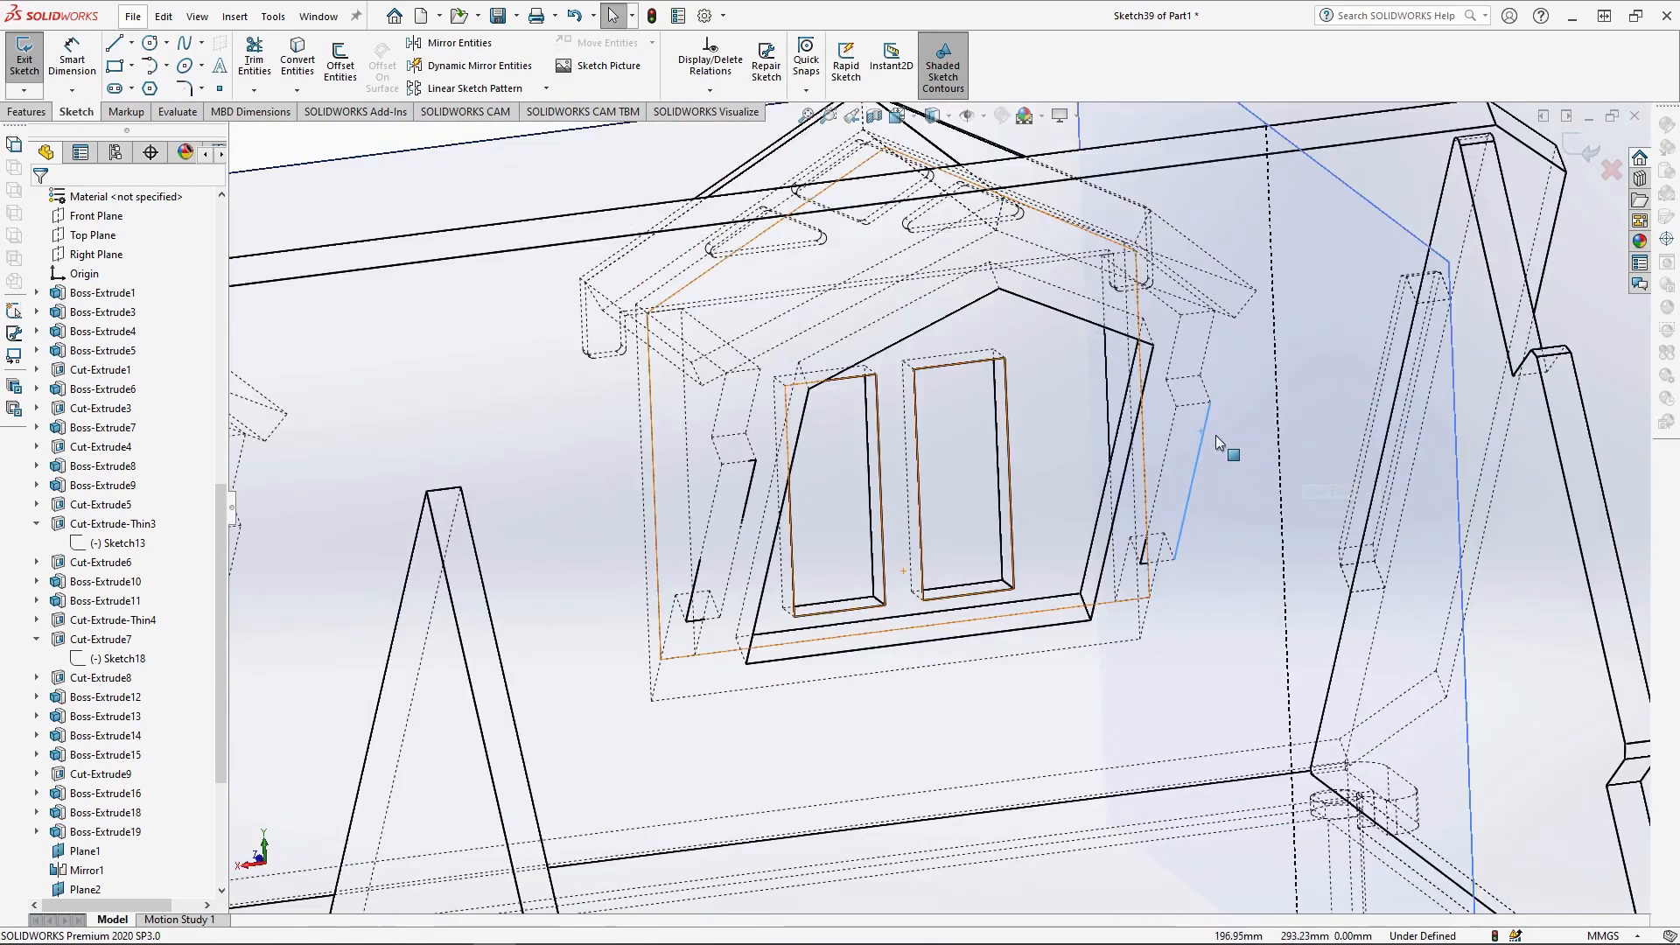
pyautogui.keyDown('ctrl'); pyautogui.moveTo(1215, 434); pyautogui.dragTo(1148, 448, button='middle'); pyautogui.keyUp('ctrl')
pyautogui.rightClick(1148, 448)
pyautogui.click(1205, 478)
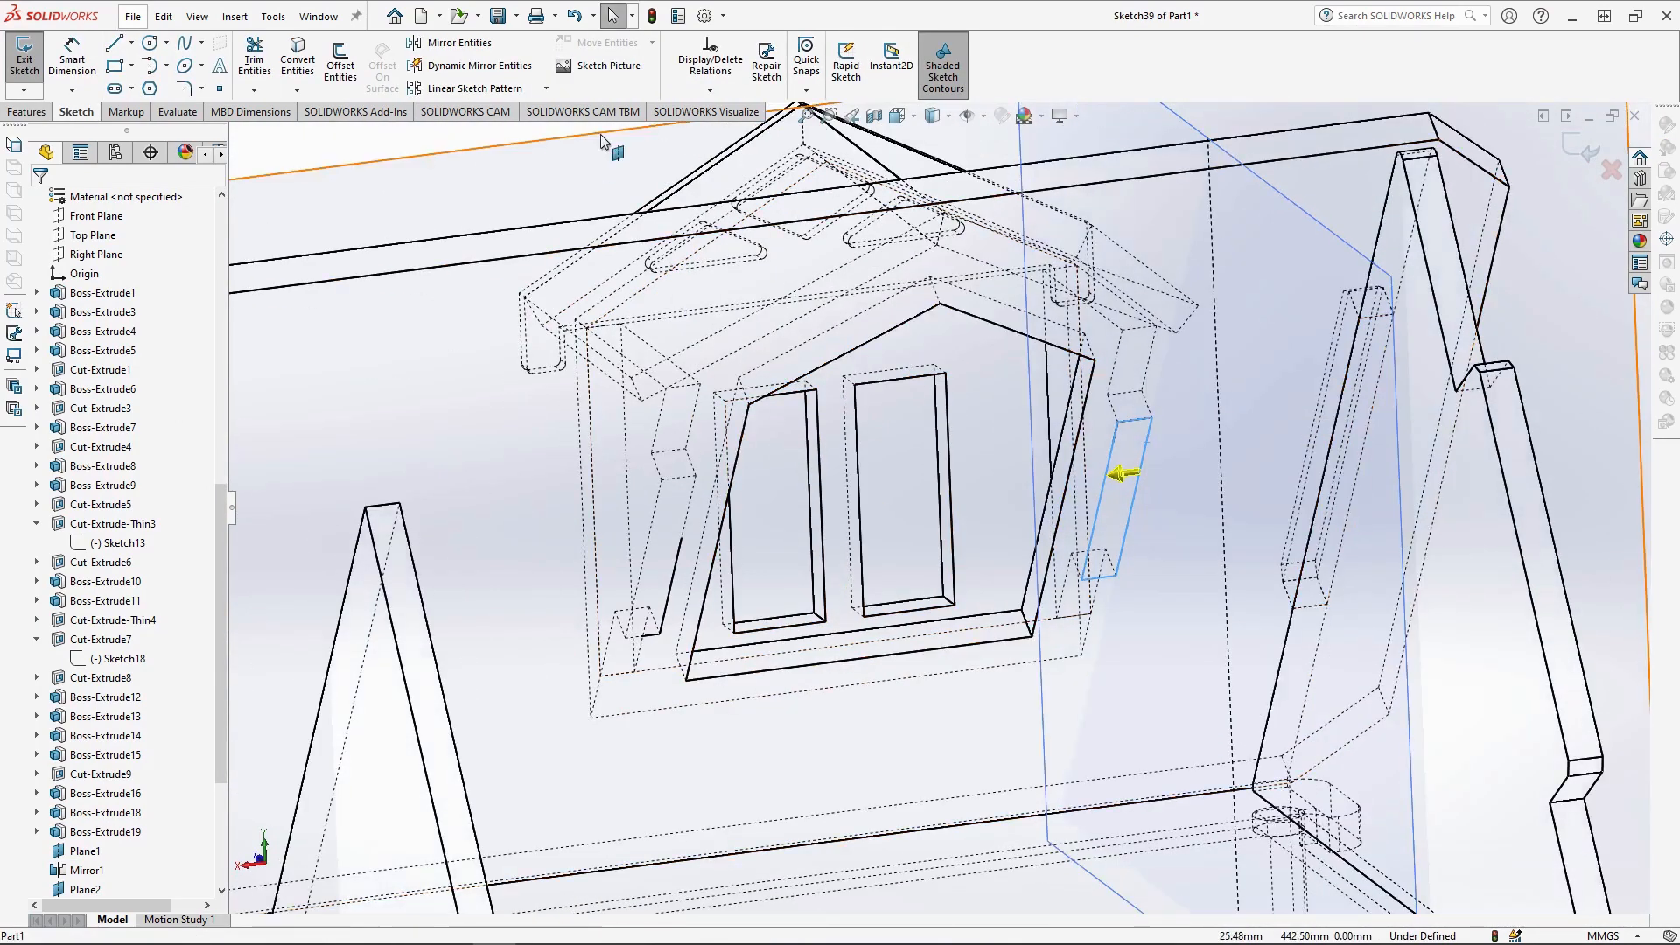
pyautogui.rightClick(688, 503)
pyautogui.click(742, 534)
pyautogui.scroll(5, 705, 551)
pyautogui.scroll(-4, 578, 577)
pyautogui.rightClick(734, 511)
pyautogui.click(796, 542)
pyautogui.scroll(2, 791, 560)
pyautogui.scroll(-2, 490, 573)
pyautogui.rightClick(579, 529)
pyautogui.click(634, 560)
pyautogui.scroll(5, 634, 560)
# - Cut the four tab outlines 9 mm deep through the front roof panel with automatic body selection off
pyautogui.click(50, 111)
pyautogui.click(259, 61)
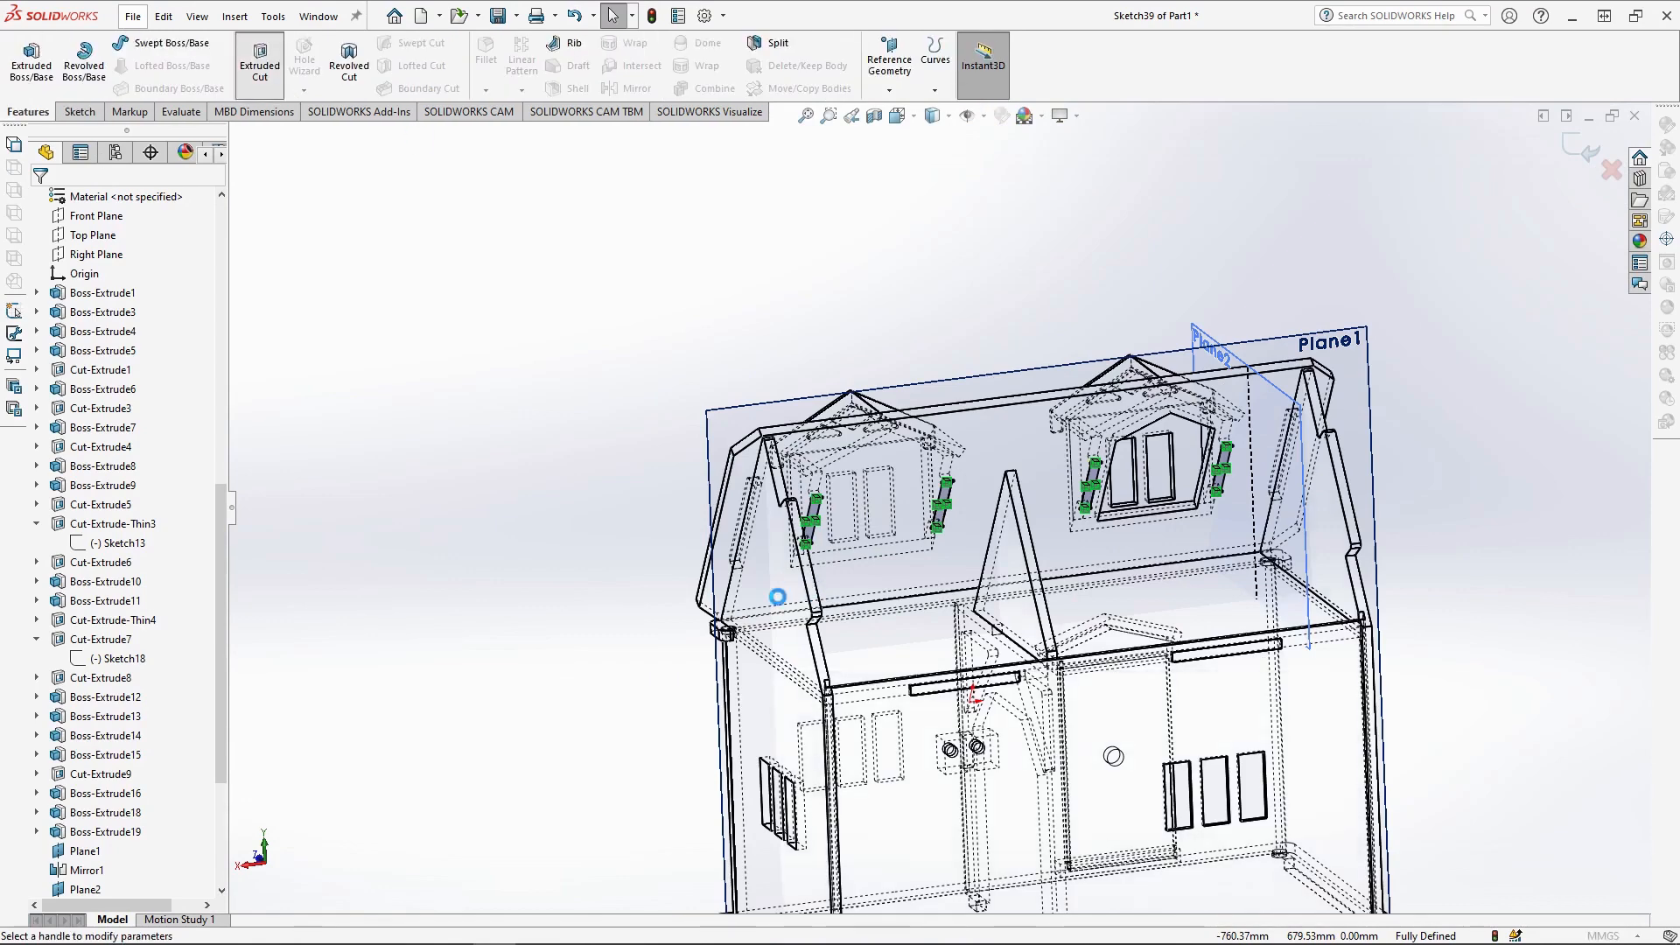
pyautogui.scroll(-5, 870, 618)
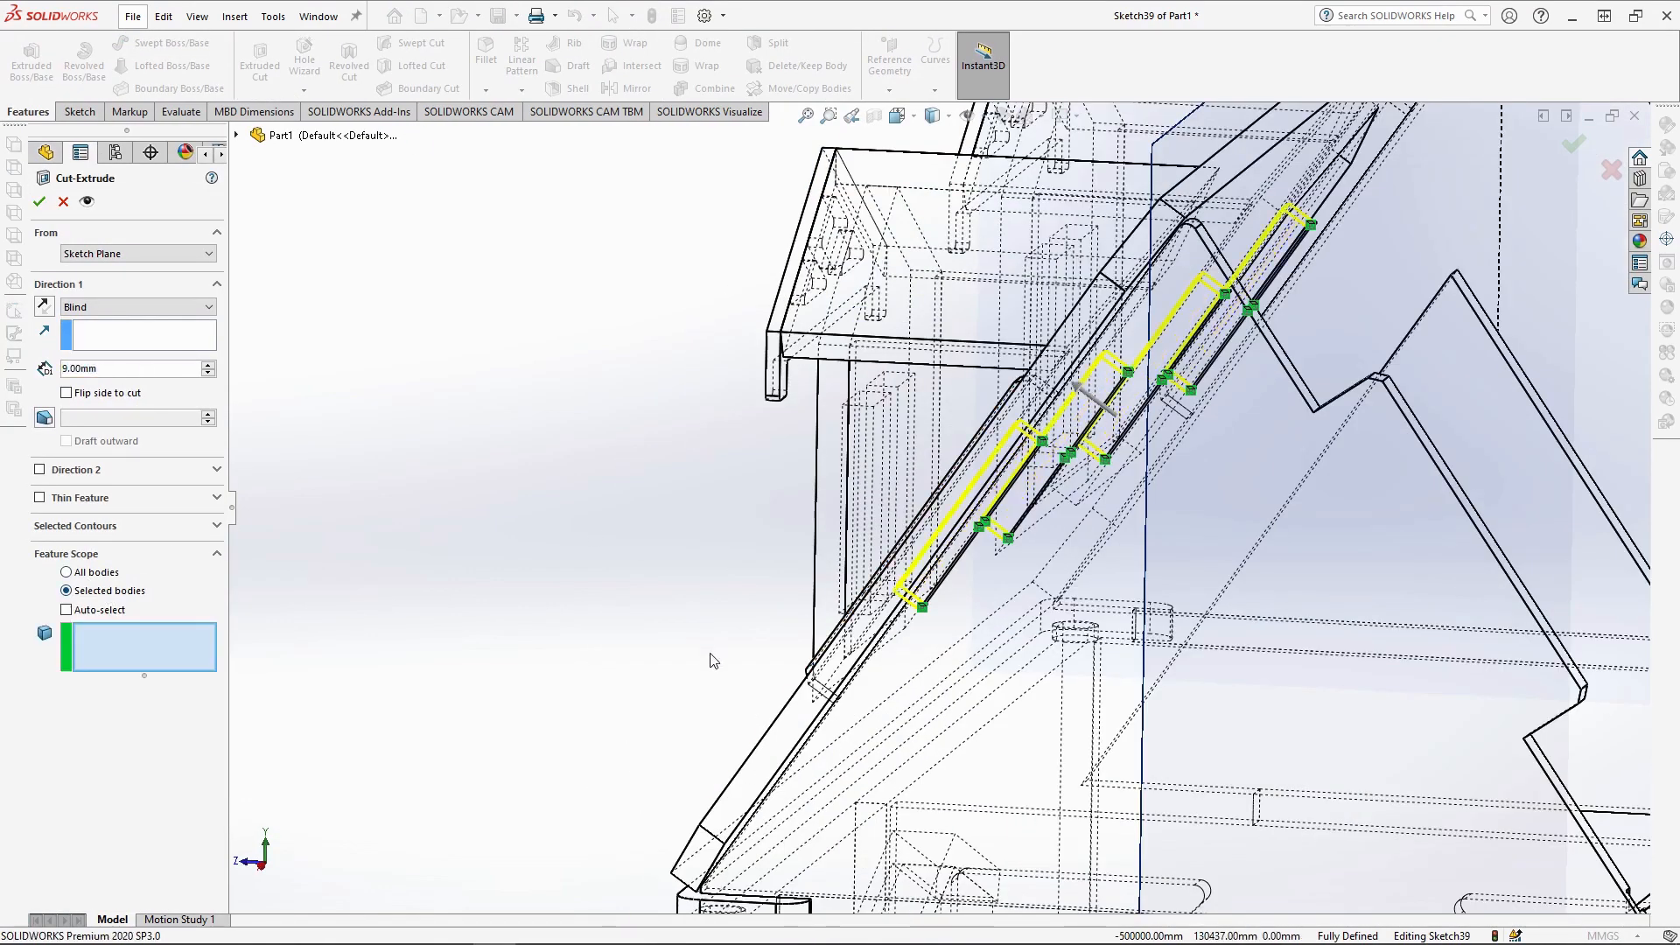
pyautogui.scroll(6, 712, 660)
pyautogui.press('Return')
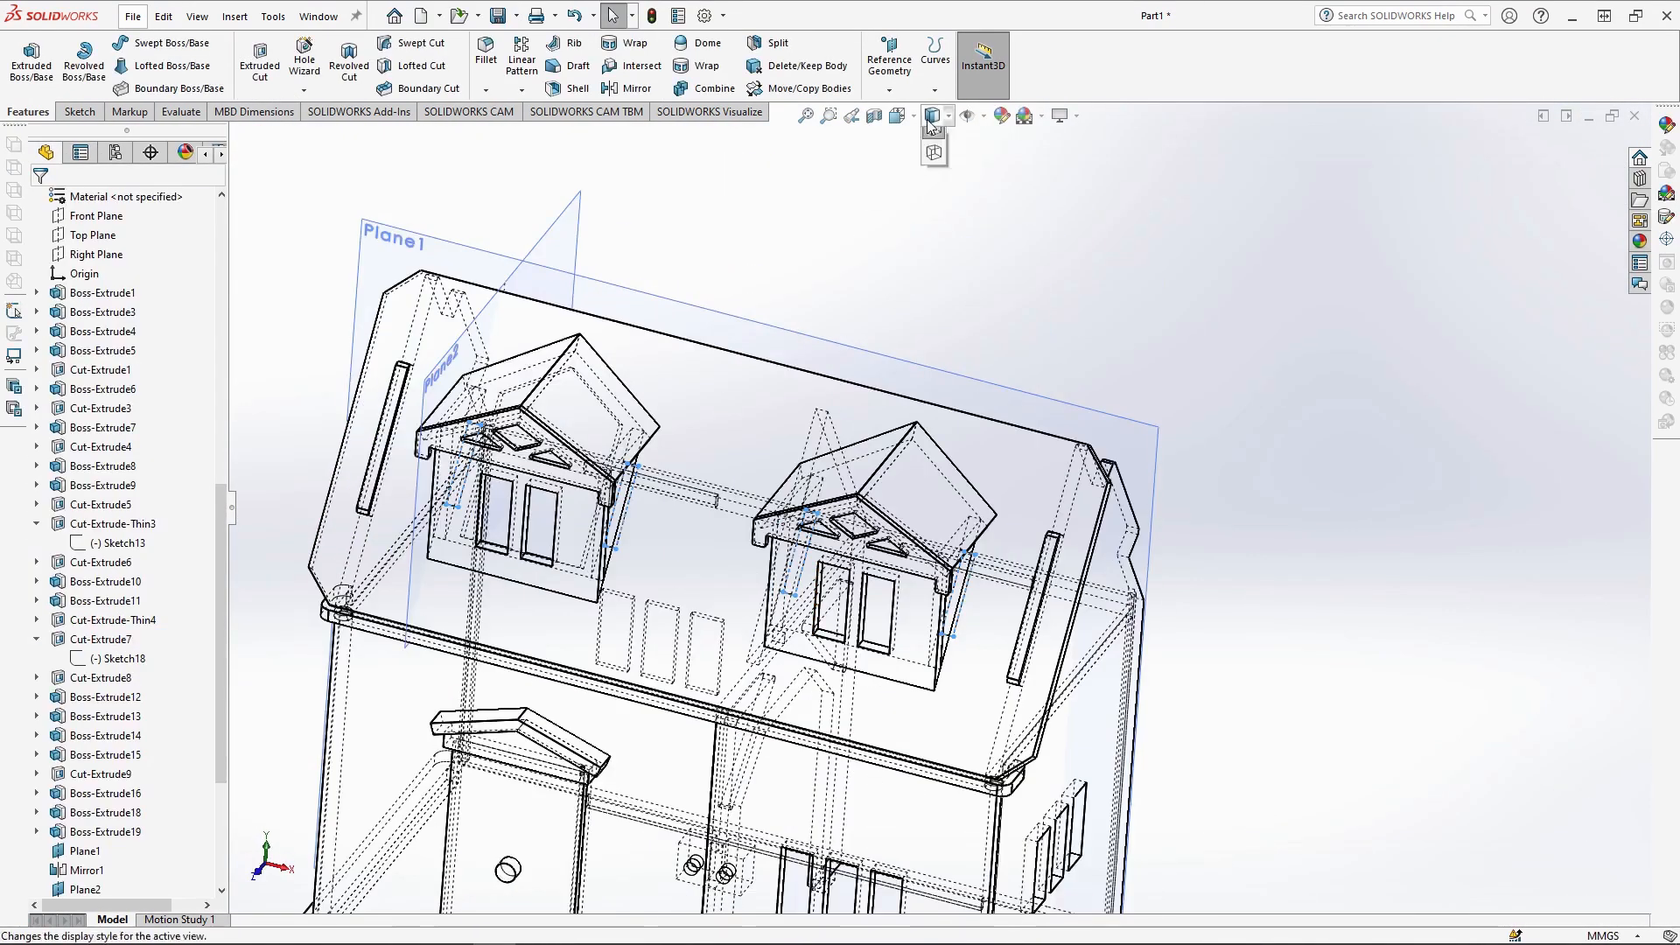
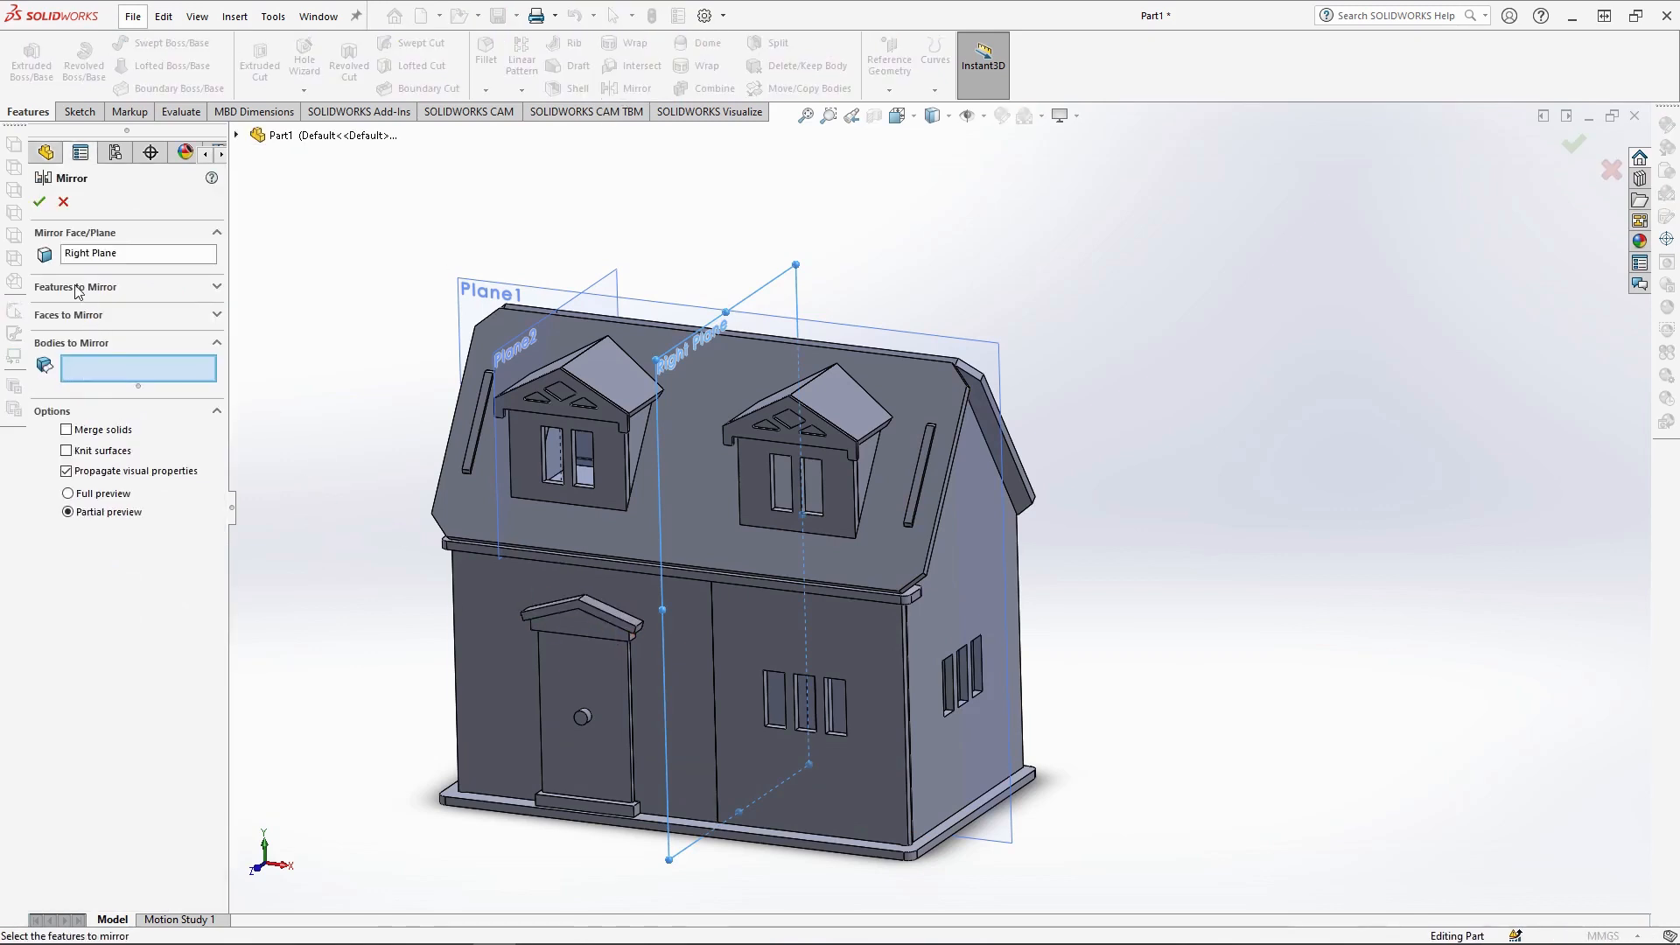
# - Mirror the dormer opening cut, Cut-Extrude11, about the Right Plane to open the roof behind the second dormer
pyautogui.click(77, 287)
pyautogui.scroll(-3, 638, 537)
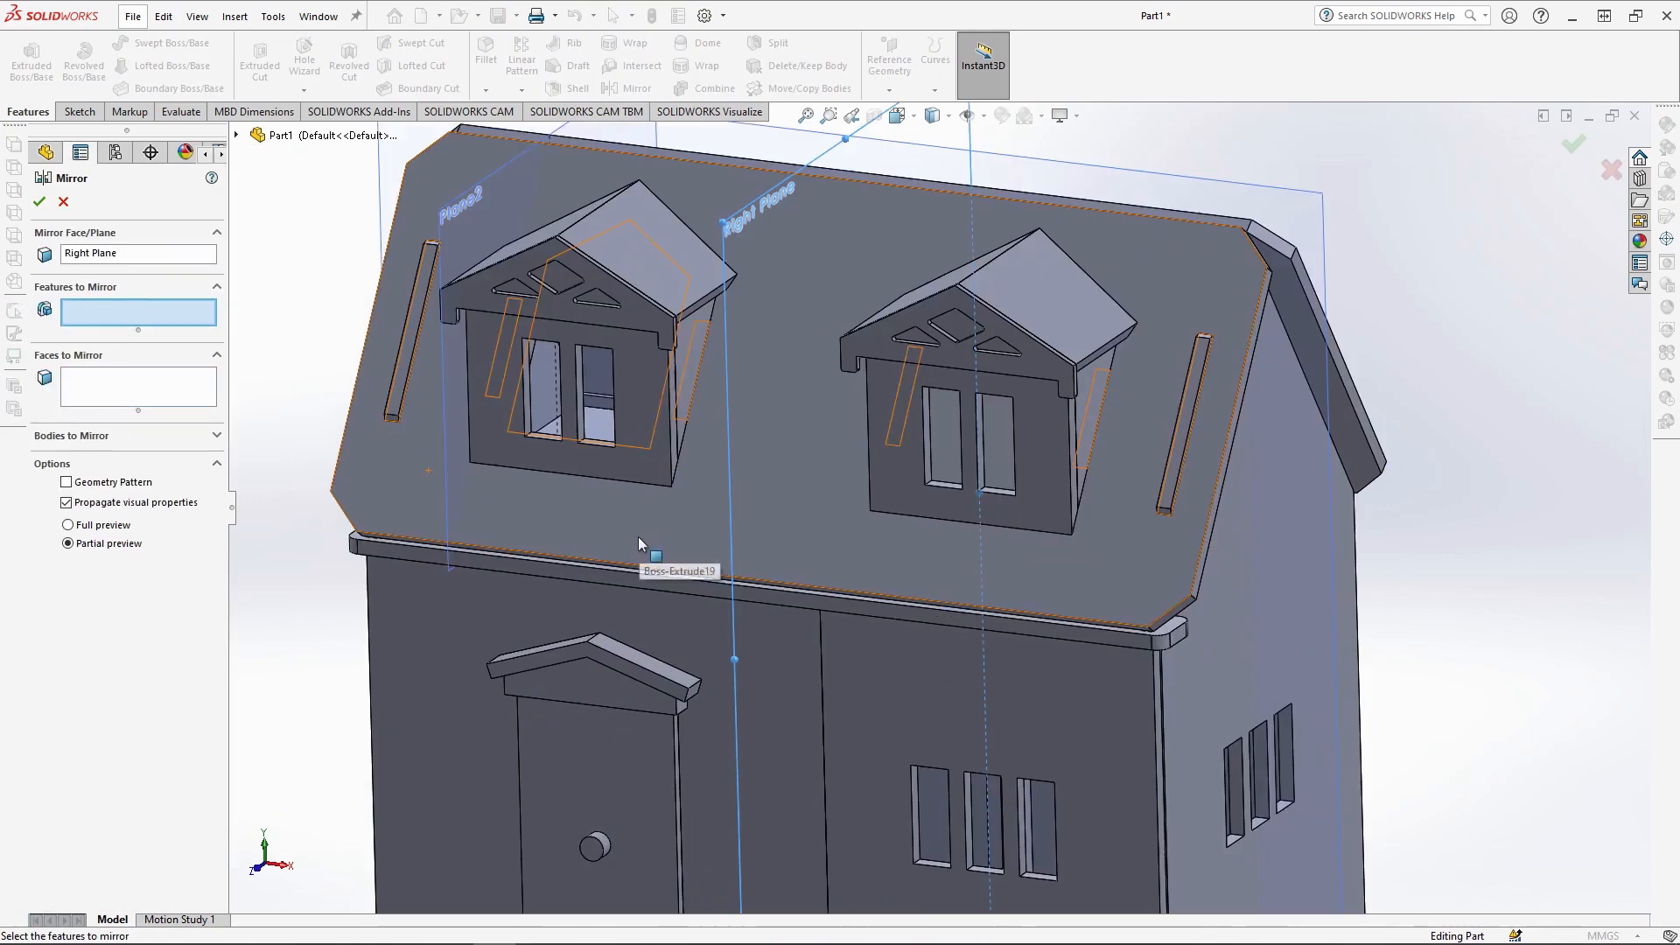
pyautogui.click(237, 136)
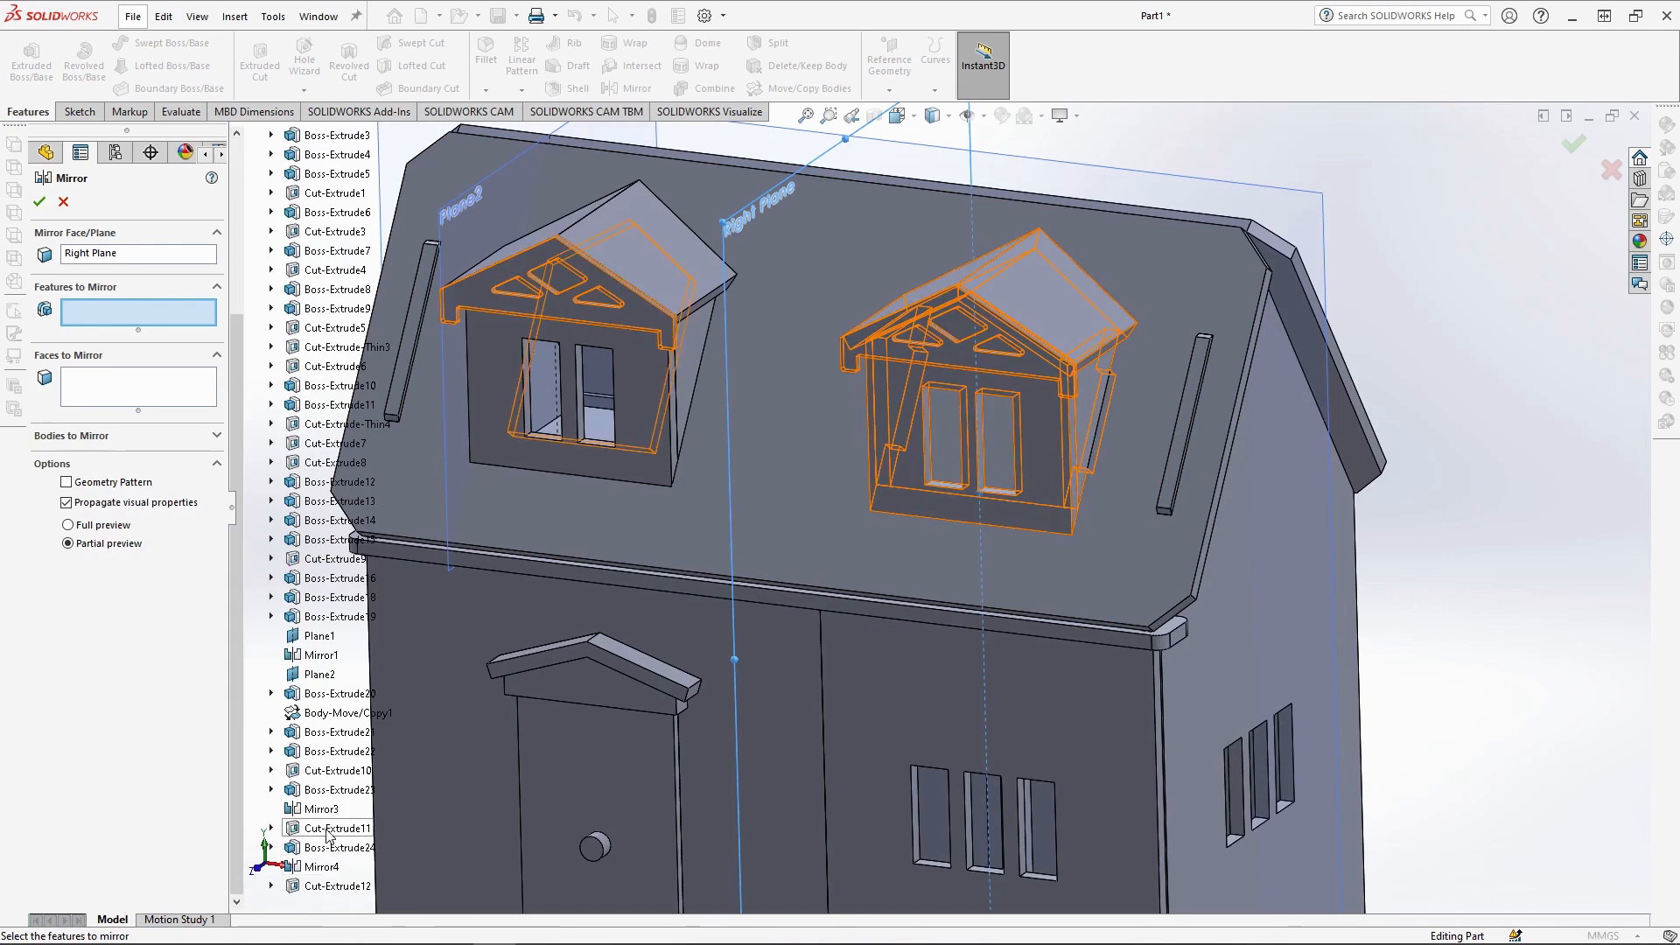
pyautogui.click(326, 829)
pyautogui.click(40, 201)
pyautogui.moveTo(841, 490)
pyautogui.mouseDown(button='middle')
pyautogui.moveTo(919, 428)
pyautogui.moveTo(869, 428)
pyautogui.moveTo(836, 497)
pyautogui.mouseUp(button='middle')
pyautogui.scroll(3, 837, 497)
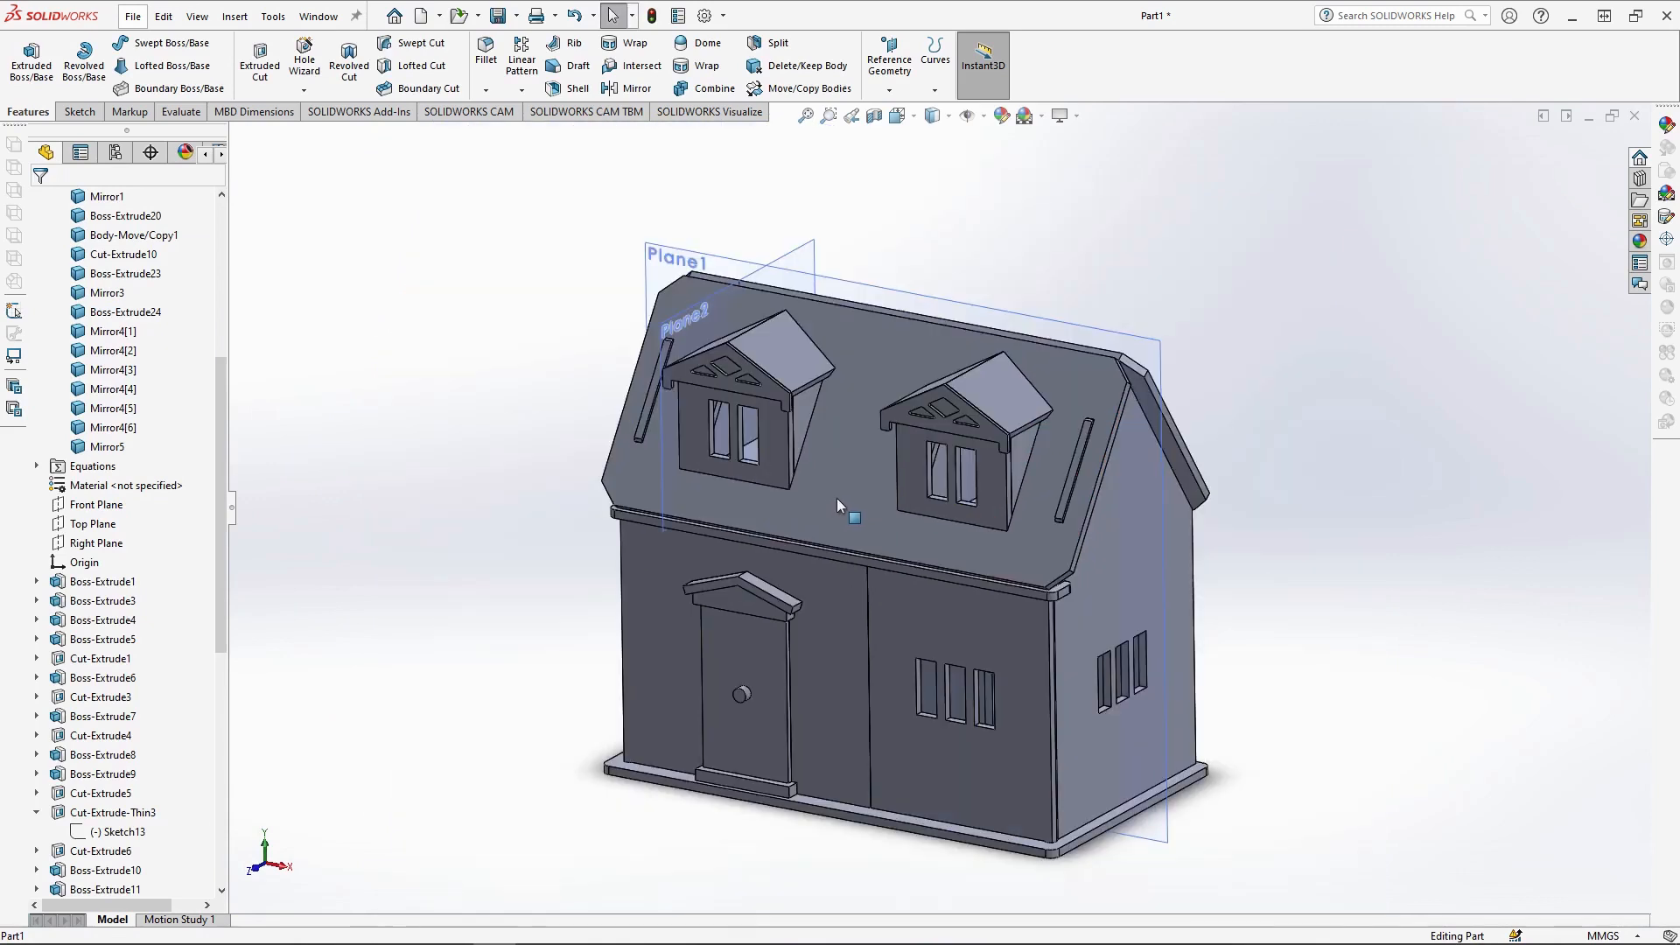
# - Start a sketch on the inward face of the end wall beside the first dormer and view it from the left
pyautogui.scroll(-2, 596, 412)
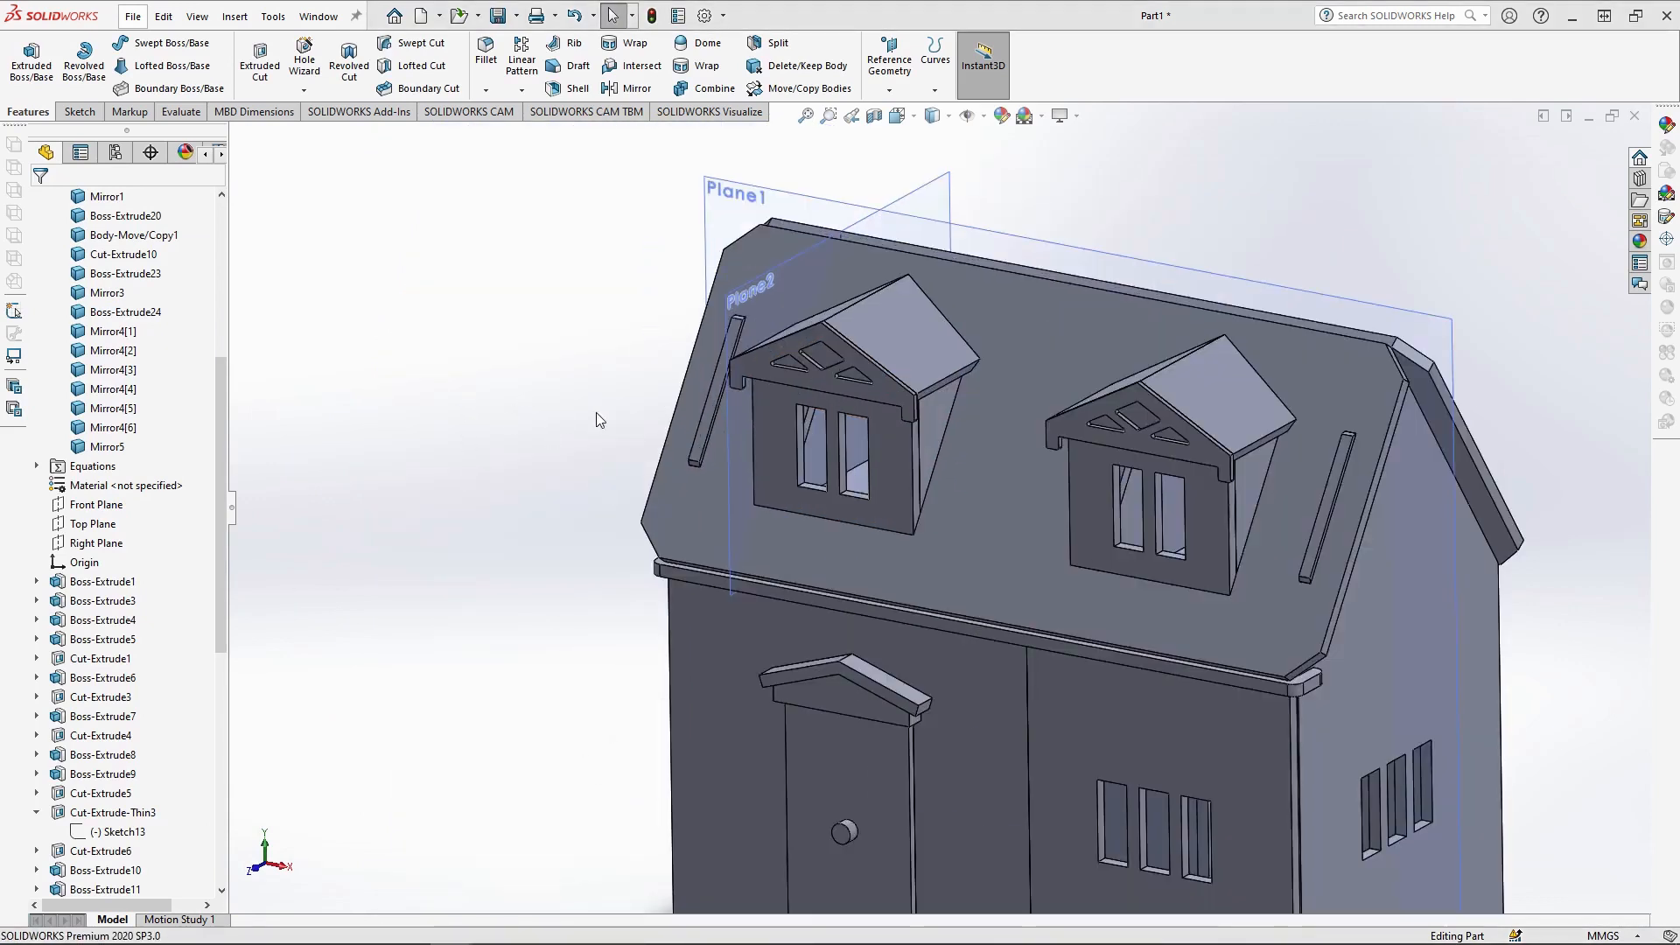
pyautogui.scroll(-8, 702, 463)
pyautogui.click(765, 543)
pyautogui.click(822, 449)
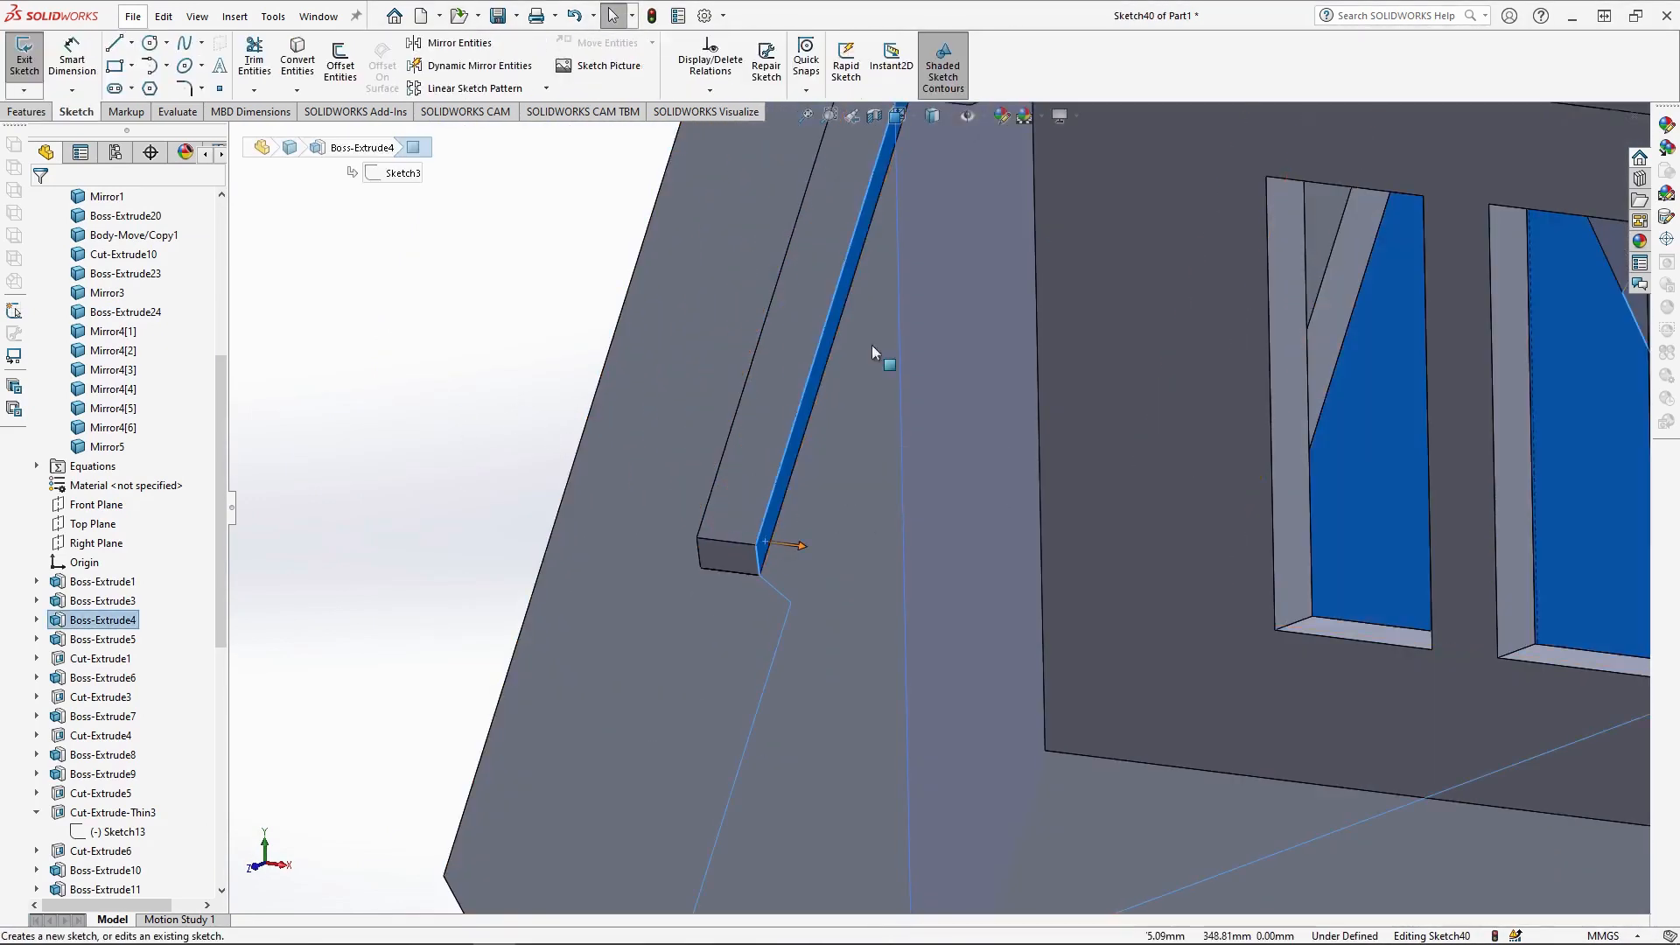
pyautogui.click(899, 117)
pyautogui.click(890, 191)
pyautogui.scroll(-3, 867, 211)
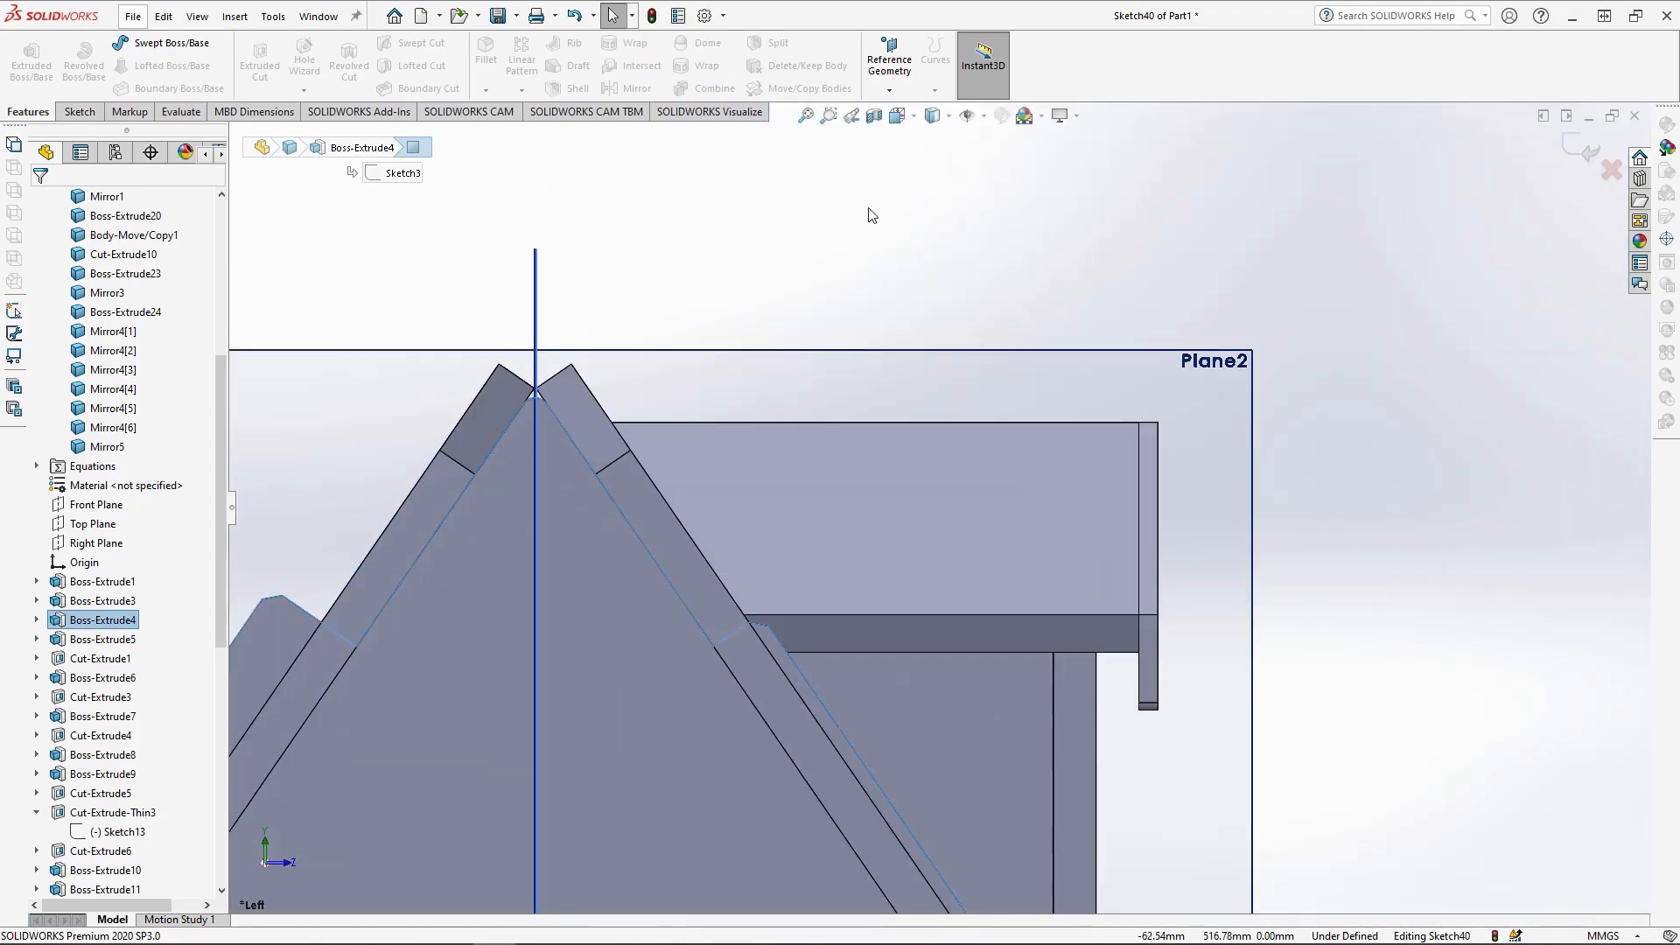
# - Sketch a closed four-sided chimney profile rising above the ridge, its sloped base about 67 mm long along the front roof panel
pyautogui.press('l')
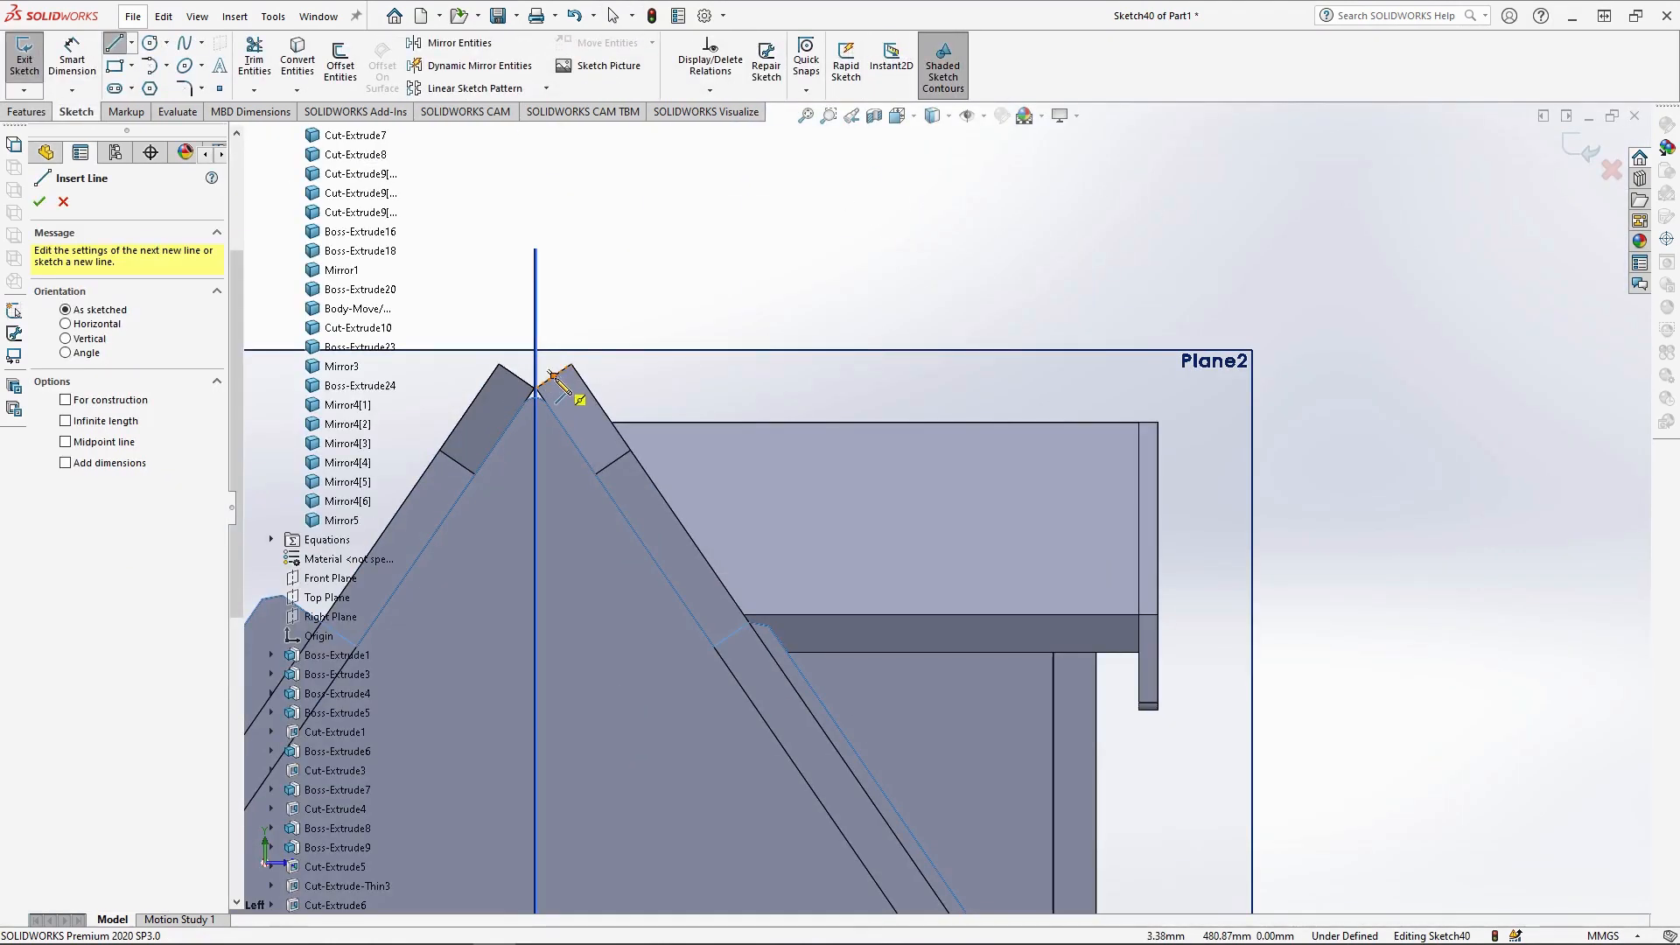
pyautogui.click(553, 374)
pyautogui.click(553, 242)
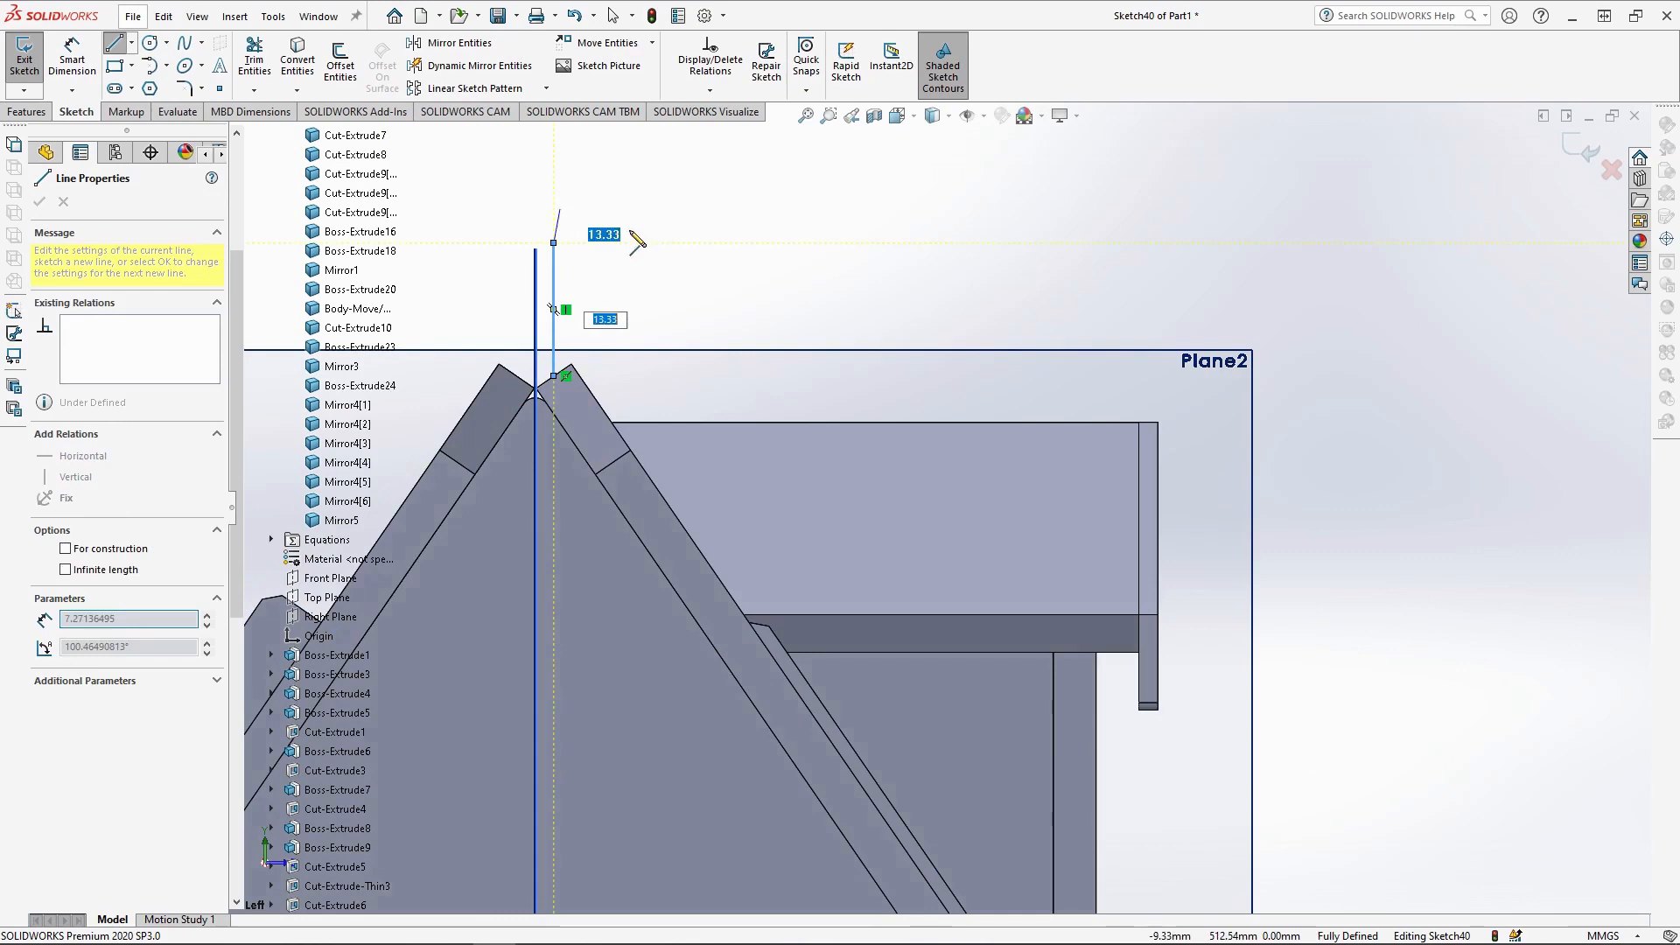
pyautogui.click(734, 242)
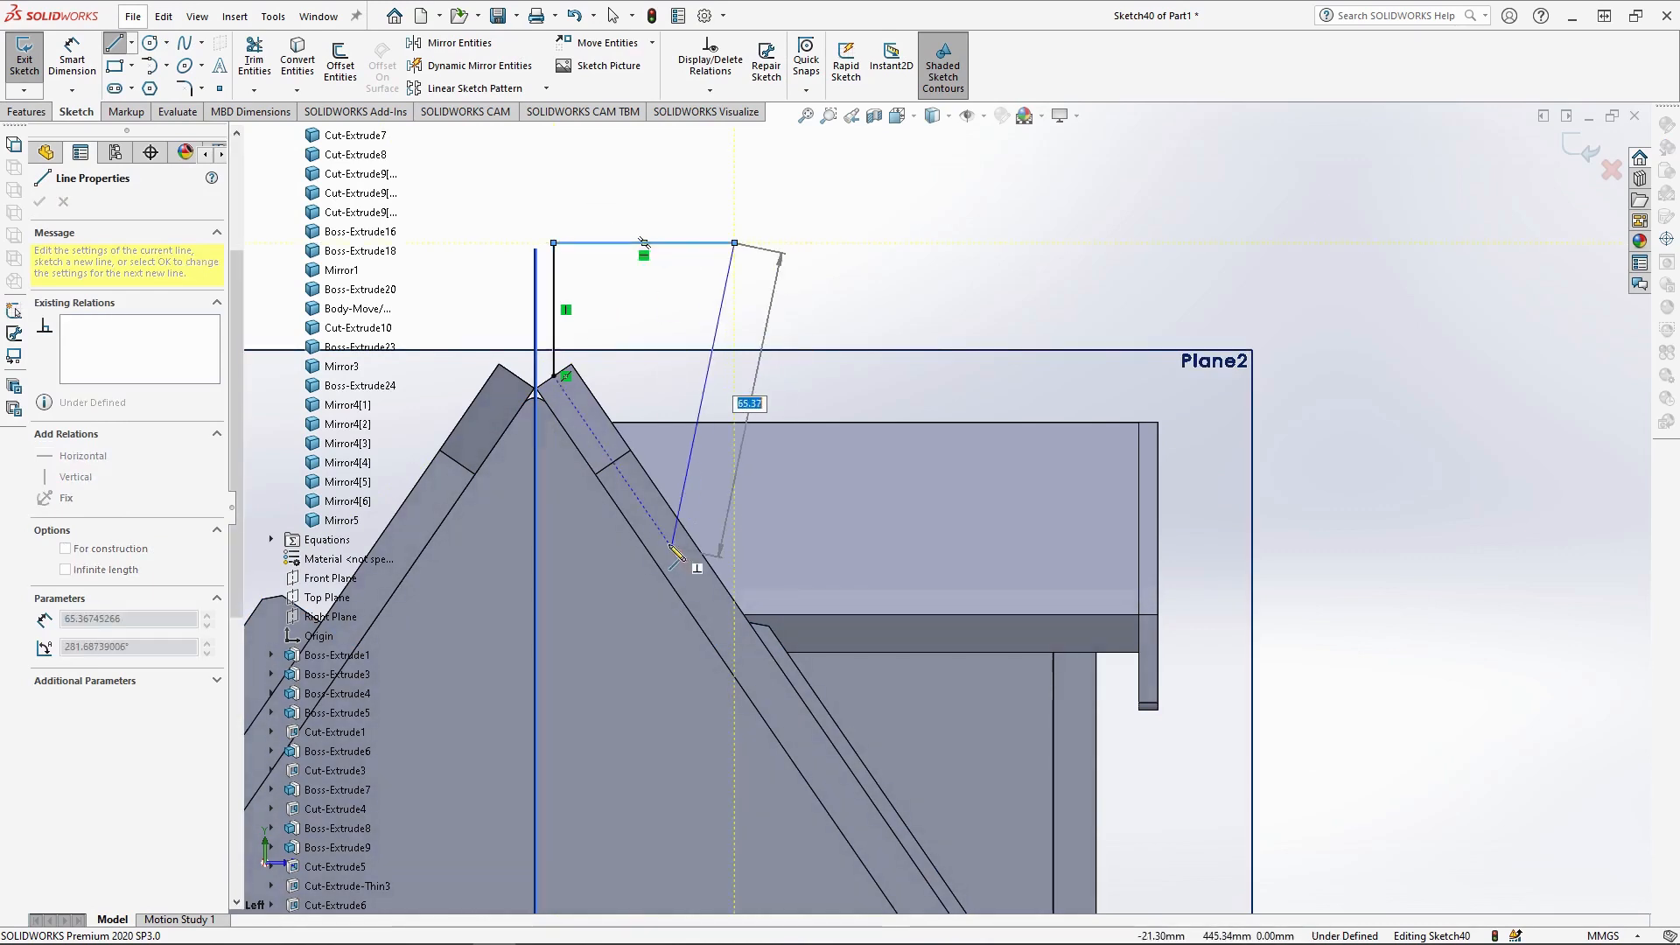
pyautogui.click(734, 638)
pyautogui.click(554, 377)
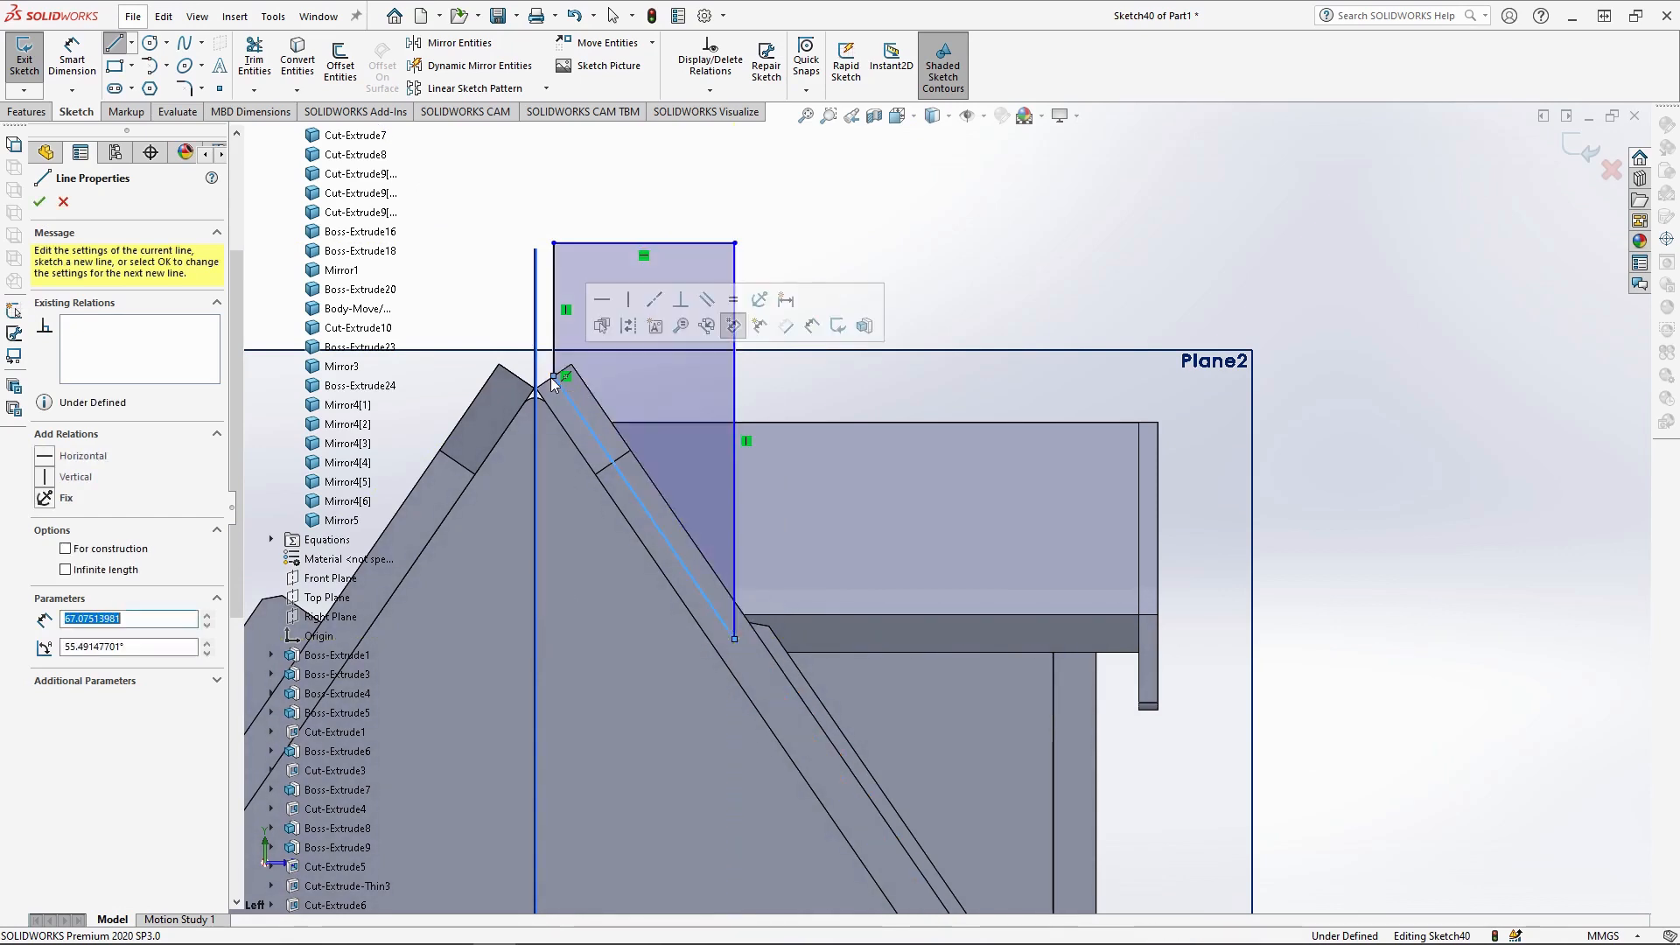
# - Extrude the chimney profile 38 mm as a separate body, with result merging off
pyautogui.click(29, 112)
pyautogui.click(32, 61)
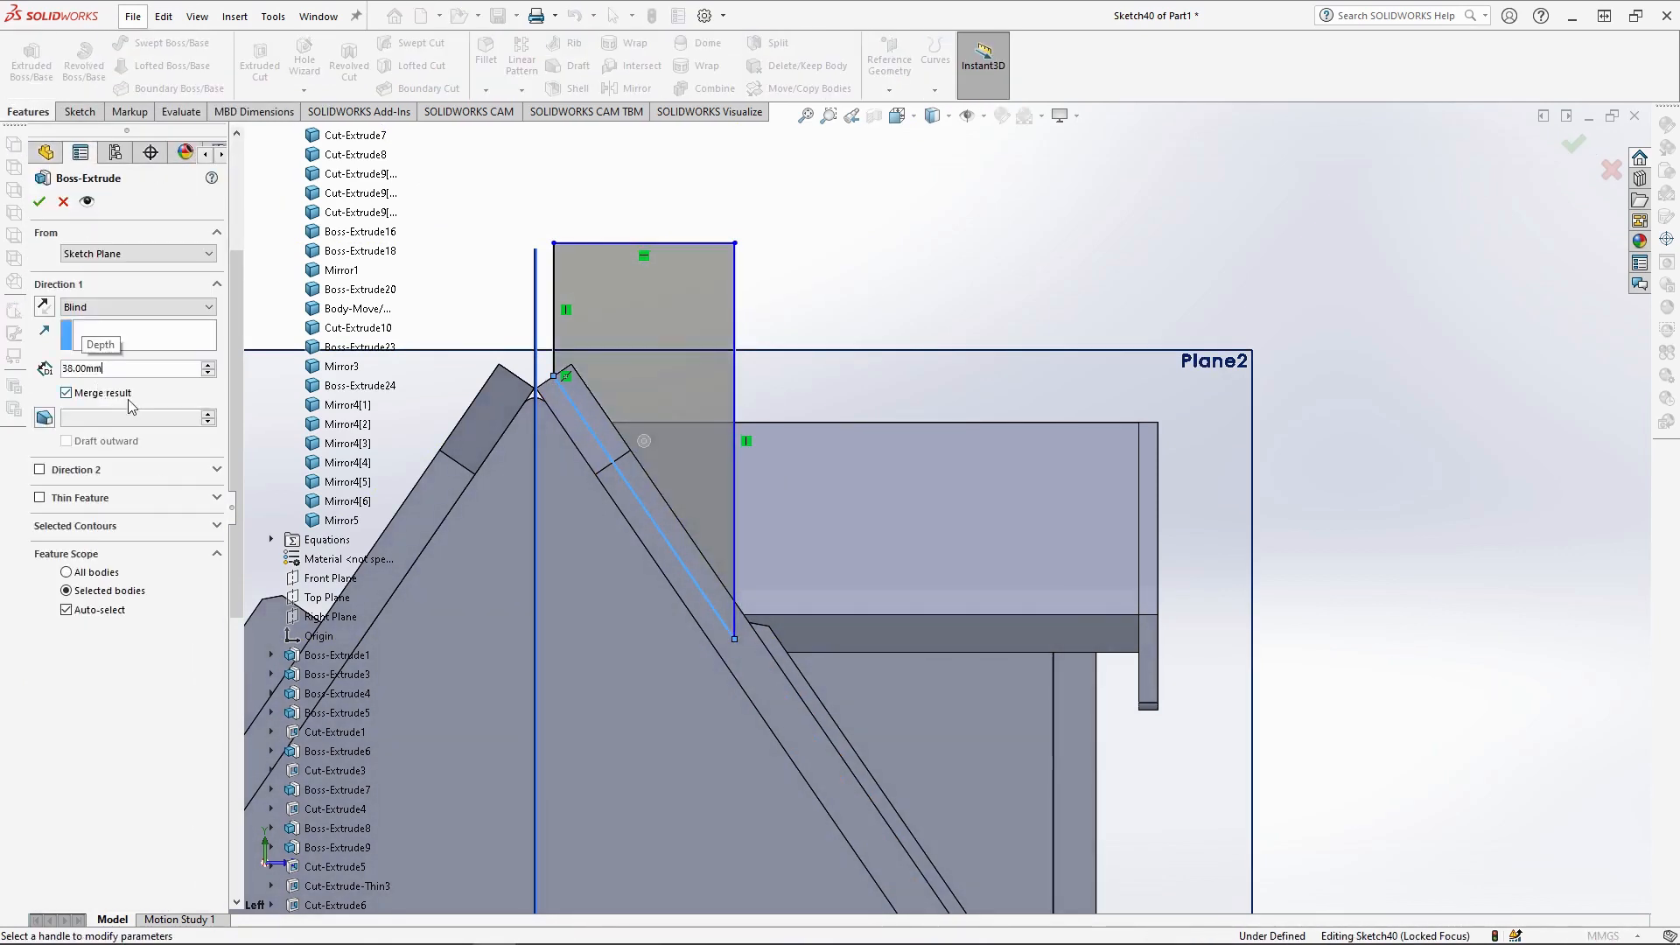
pyautogui.click(102, 393)
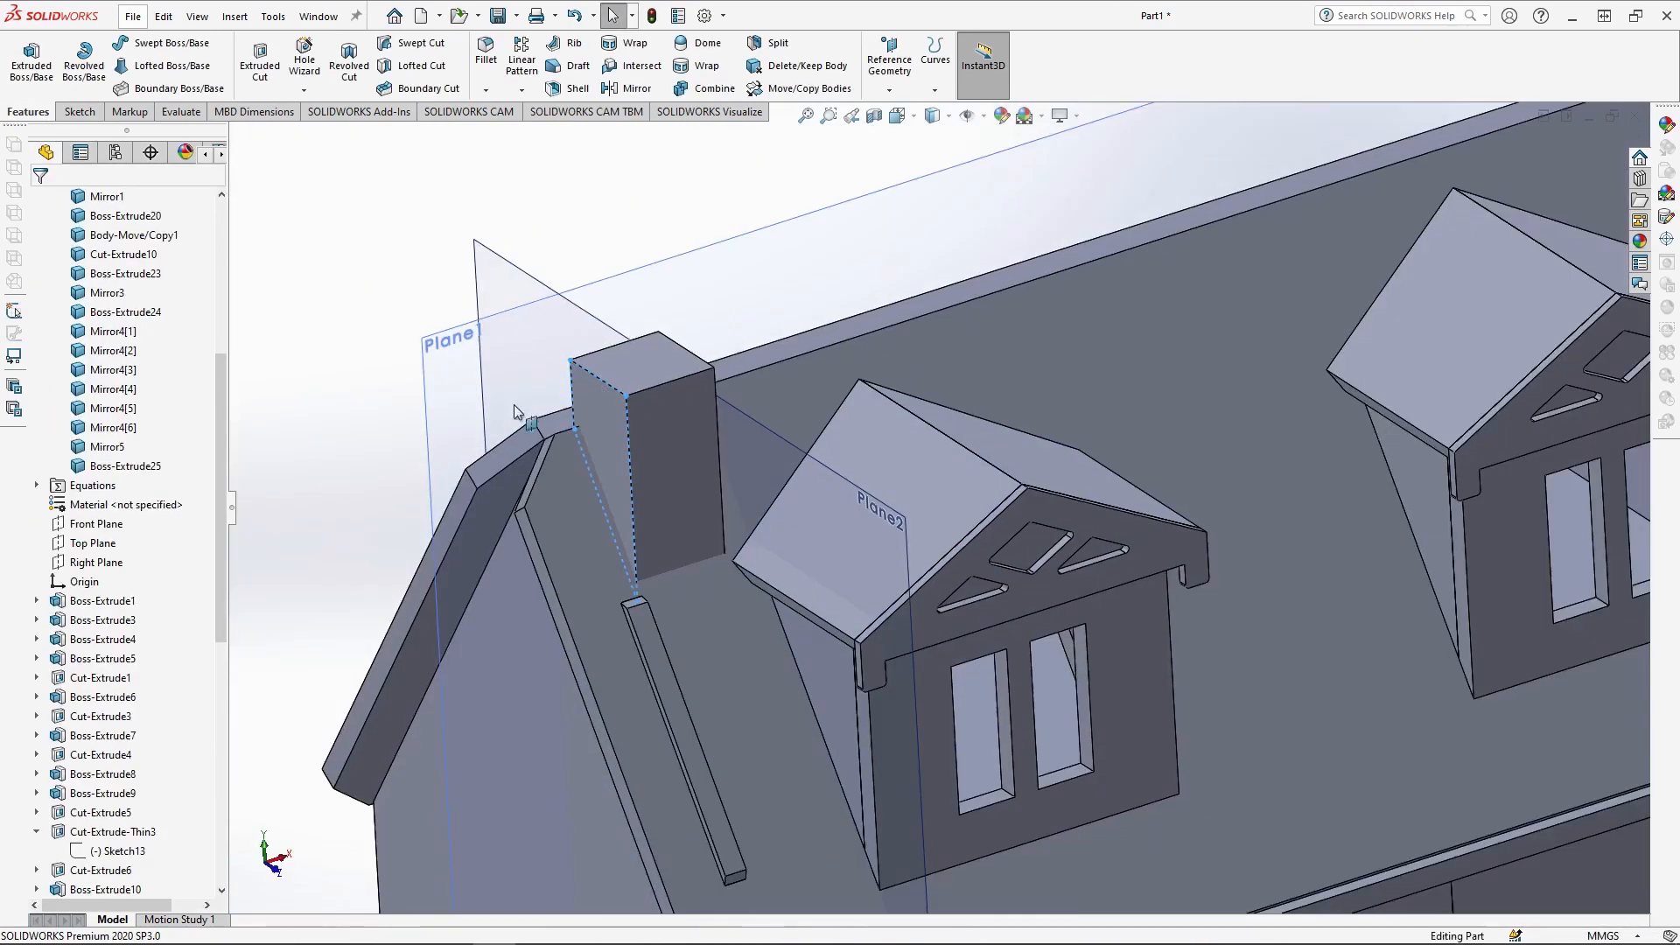
# - Start a sketch on the chimney's side face toward the end wall and convert that face's outline into it
pyautogui.scroll(-3, 604, 451)
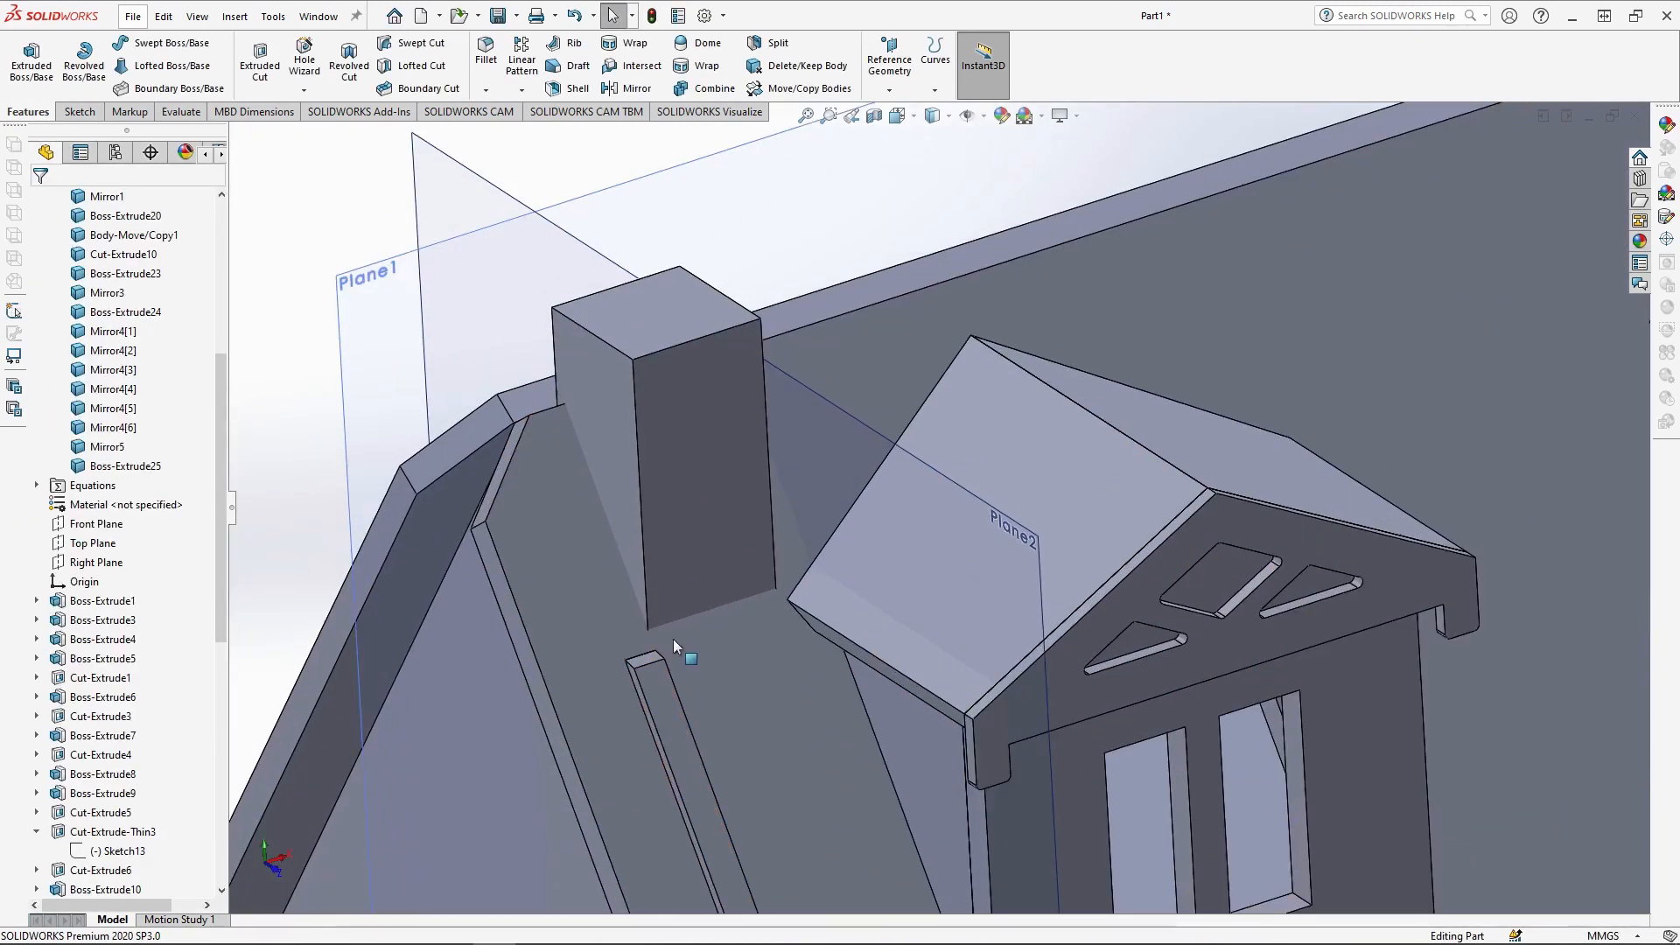
pyautogui.click(606, 439)
pyautogui.click(702, 378)
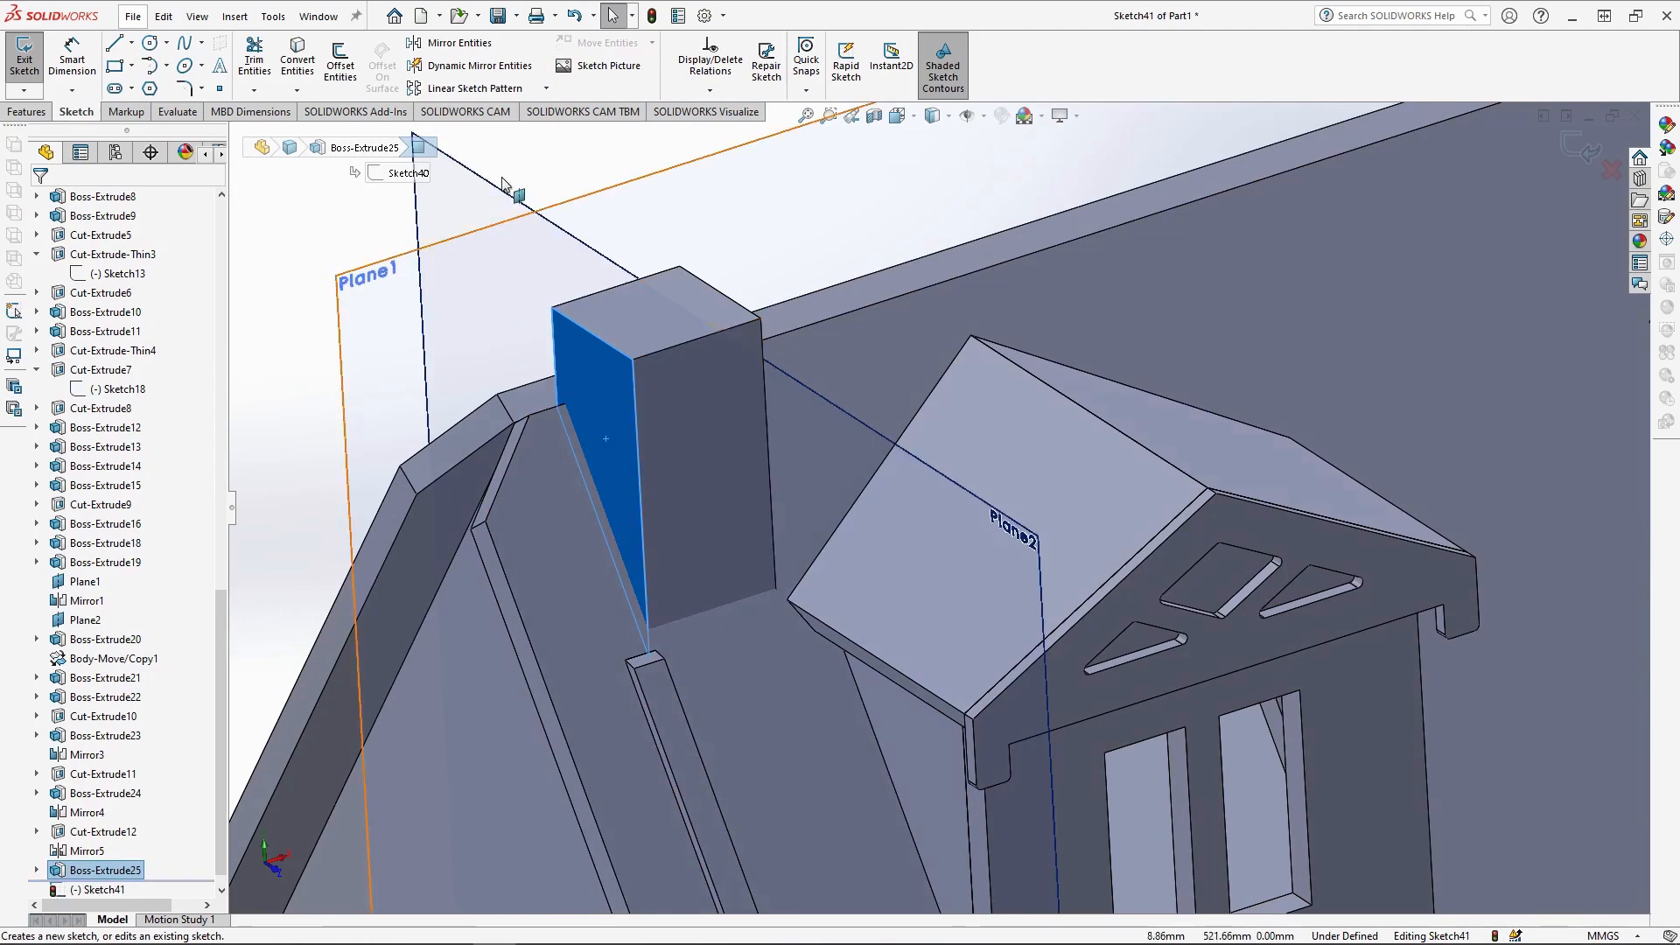
pyautogui.click(315, 70)
# - Cut the chimney outline 38 mm deep through the front roof panel only, with automatic body selection off
pyautogui.click(37, 113)
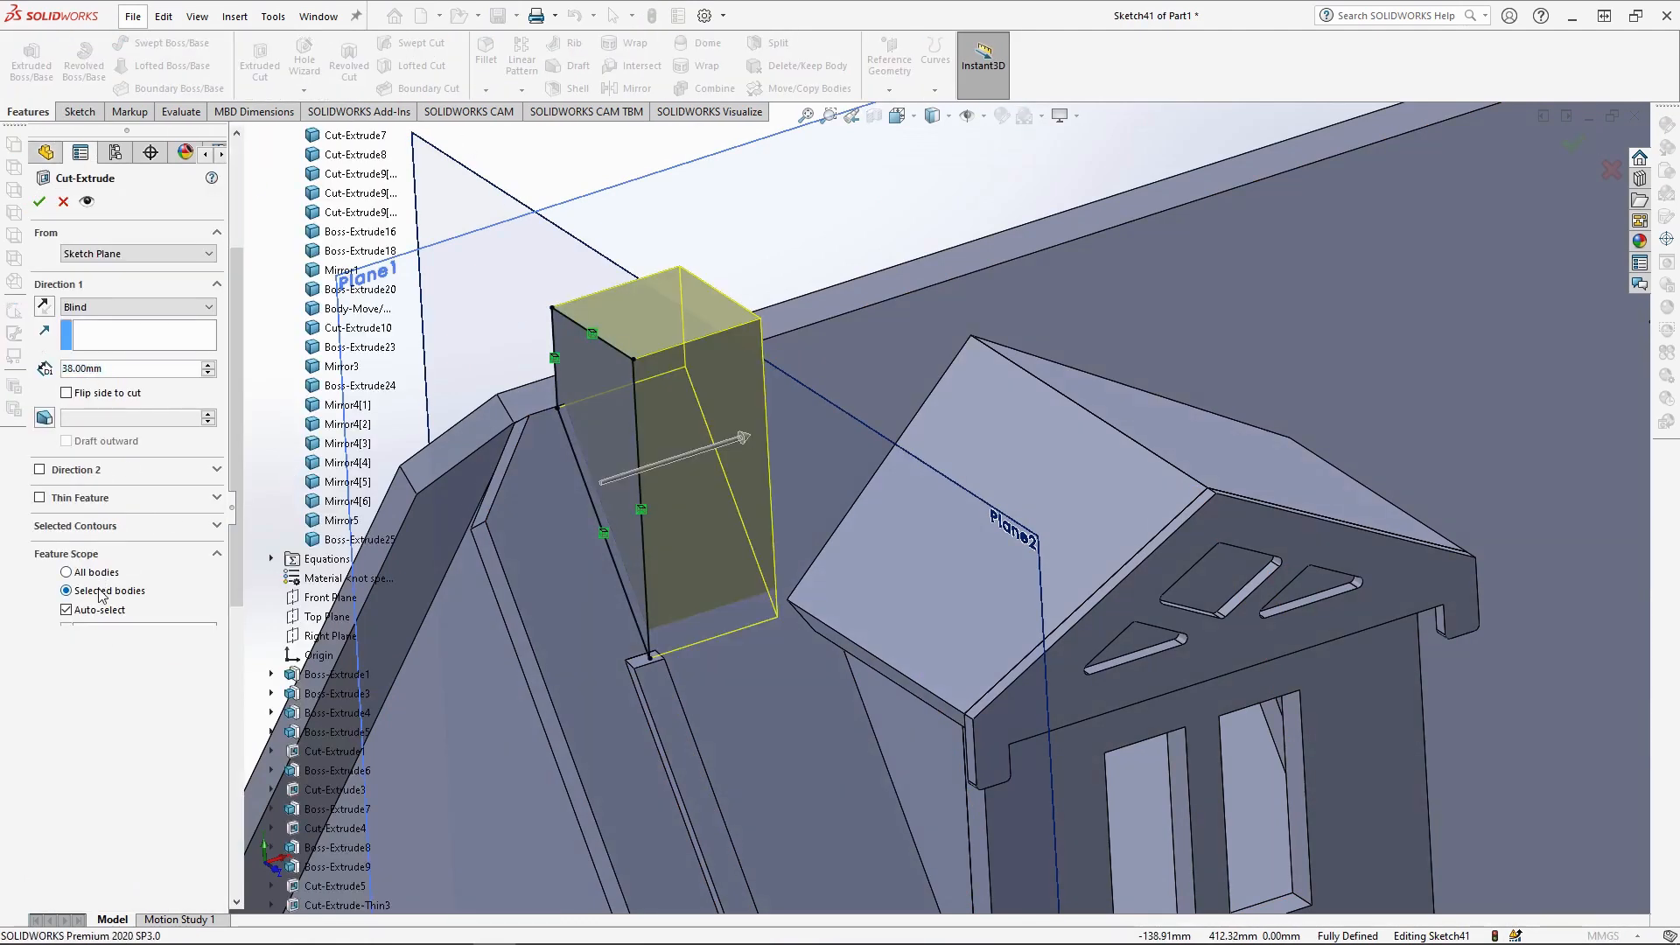
pyautogui.click(88, 610)
pyautogui.click(38, 201)
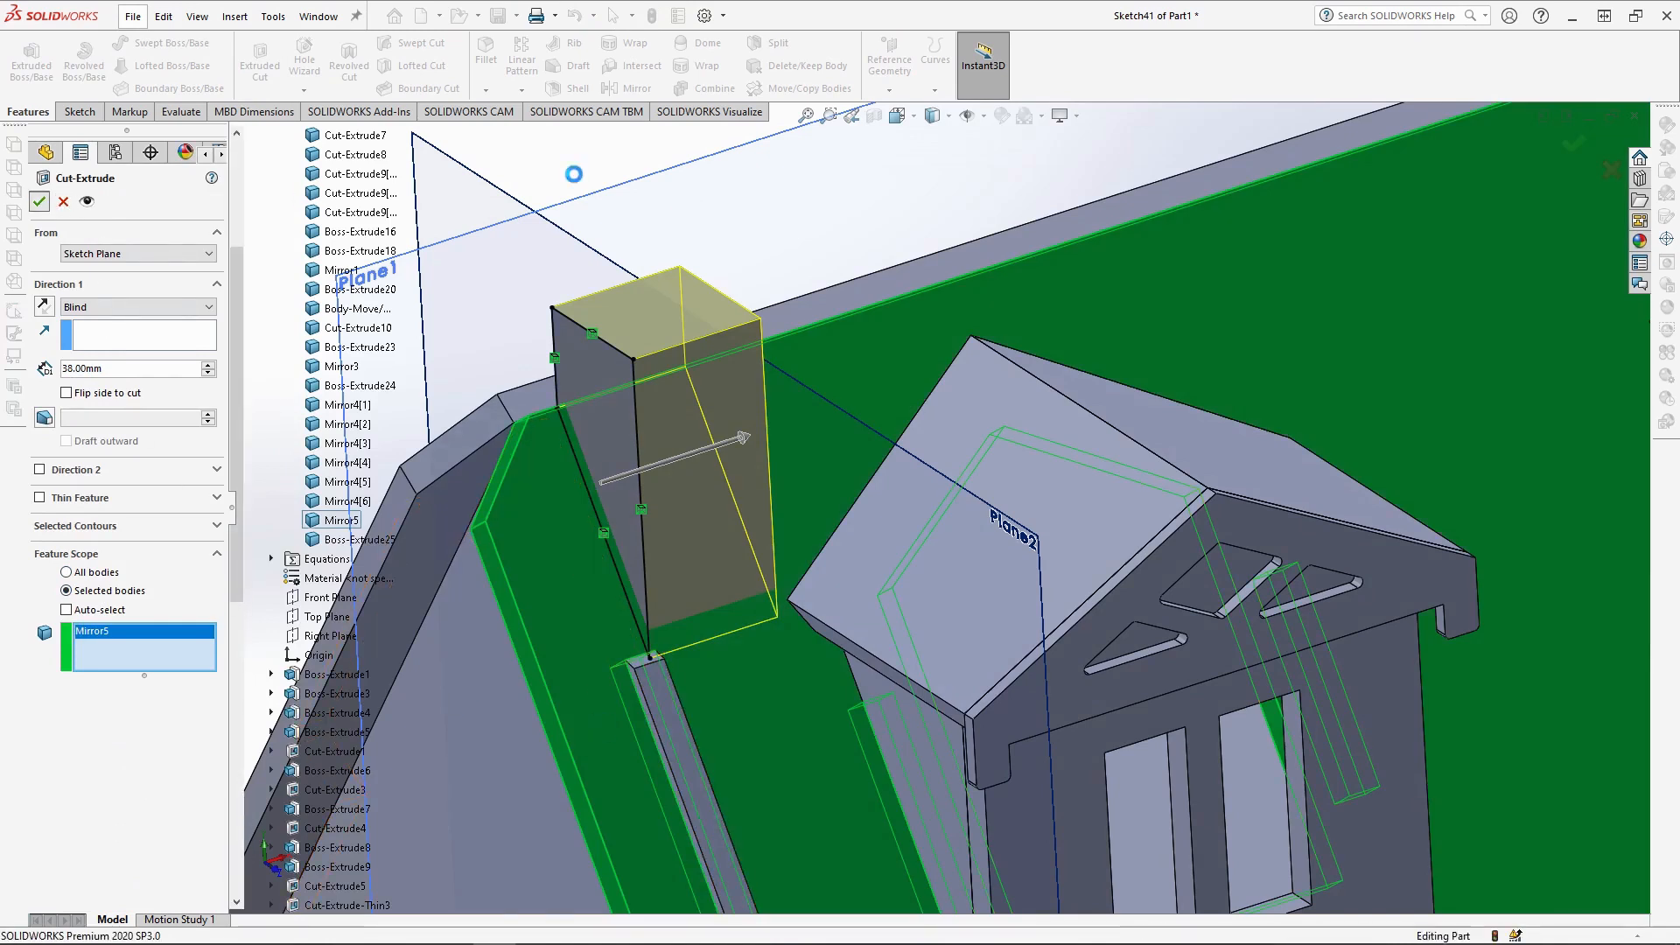
pyautogui.click(583, 703)
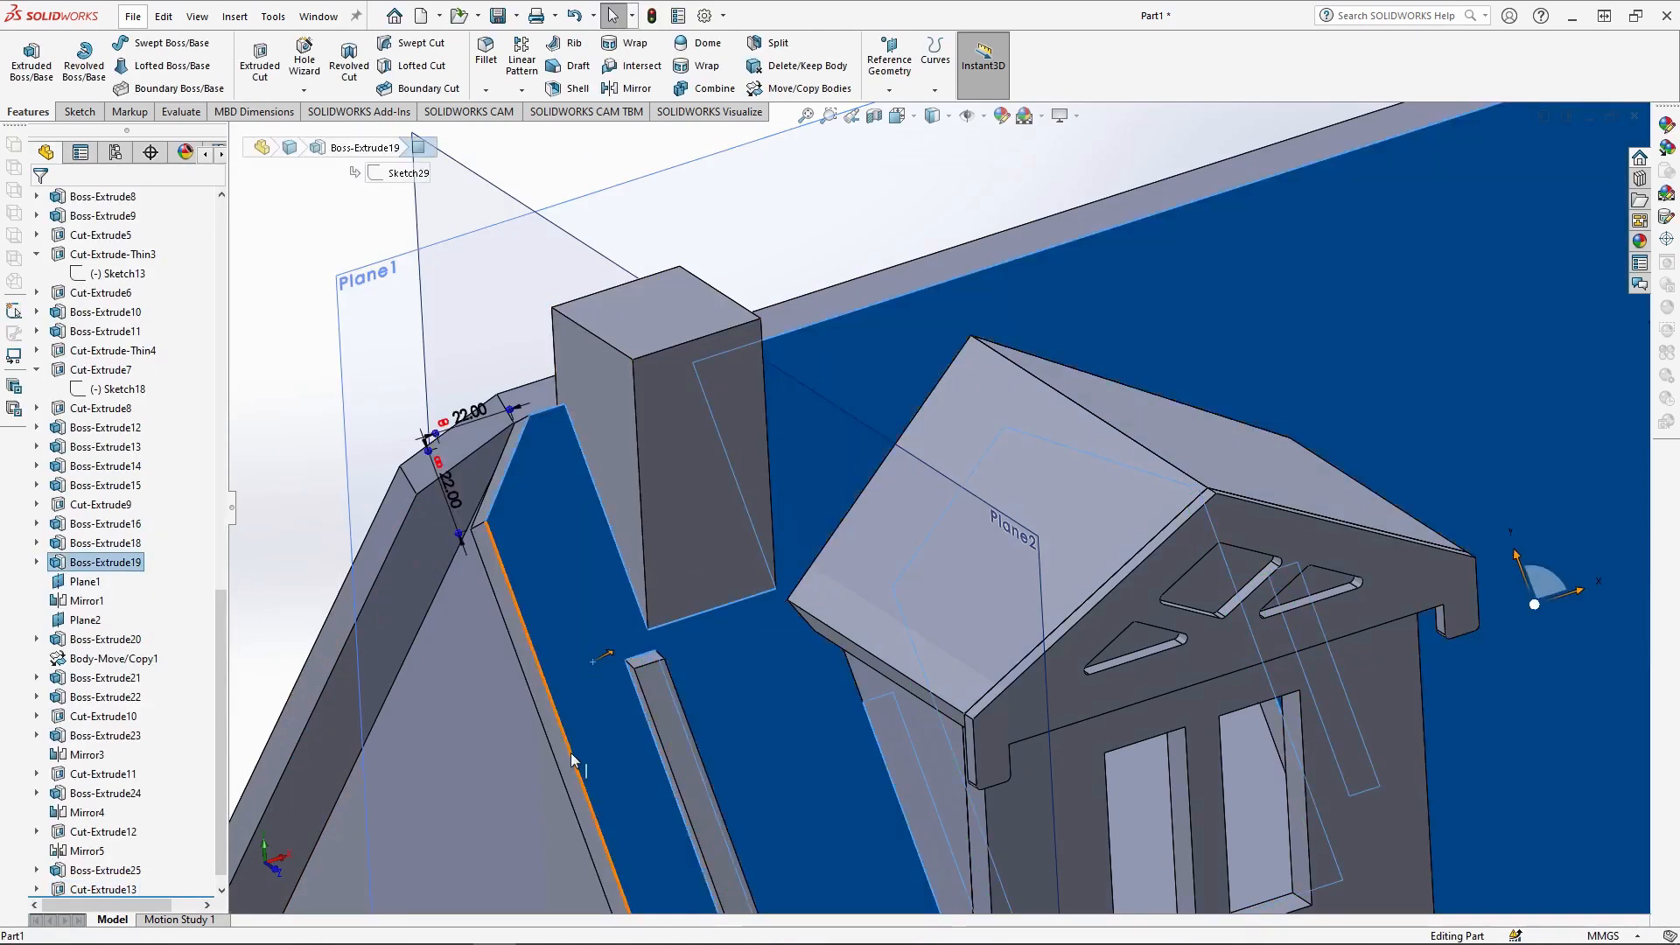
pyautogui.click(668, 150)
# - Start a sketch on the chimney's top face and offset its outline outward by 5 mm
pyautogui.click(663, 349)
pyautogui.click(740, 293)
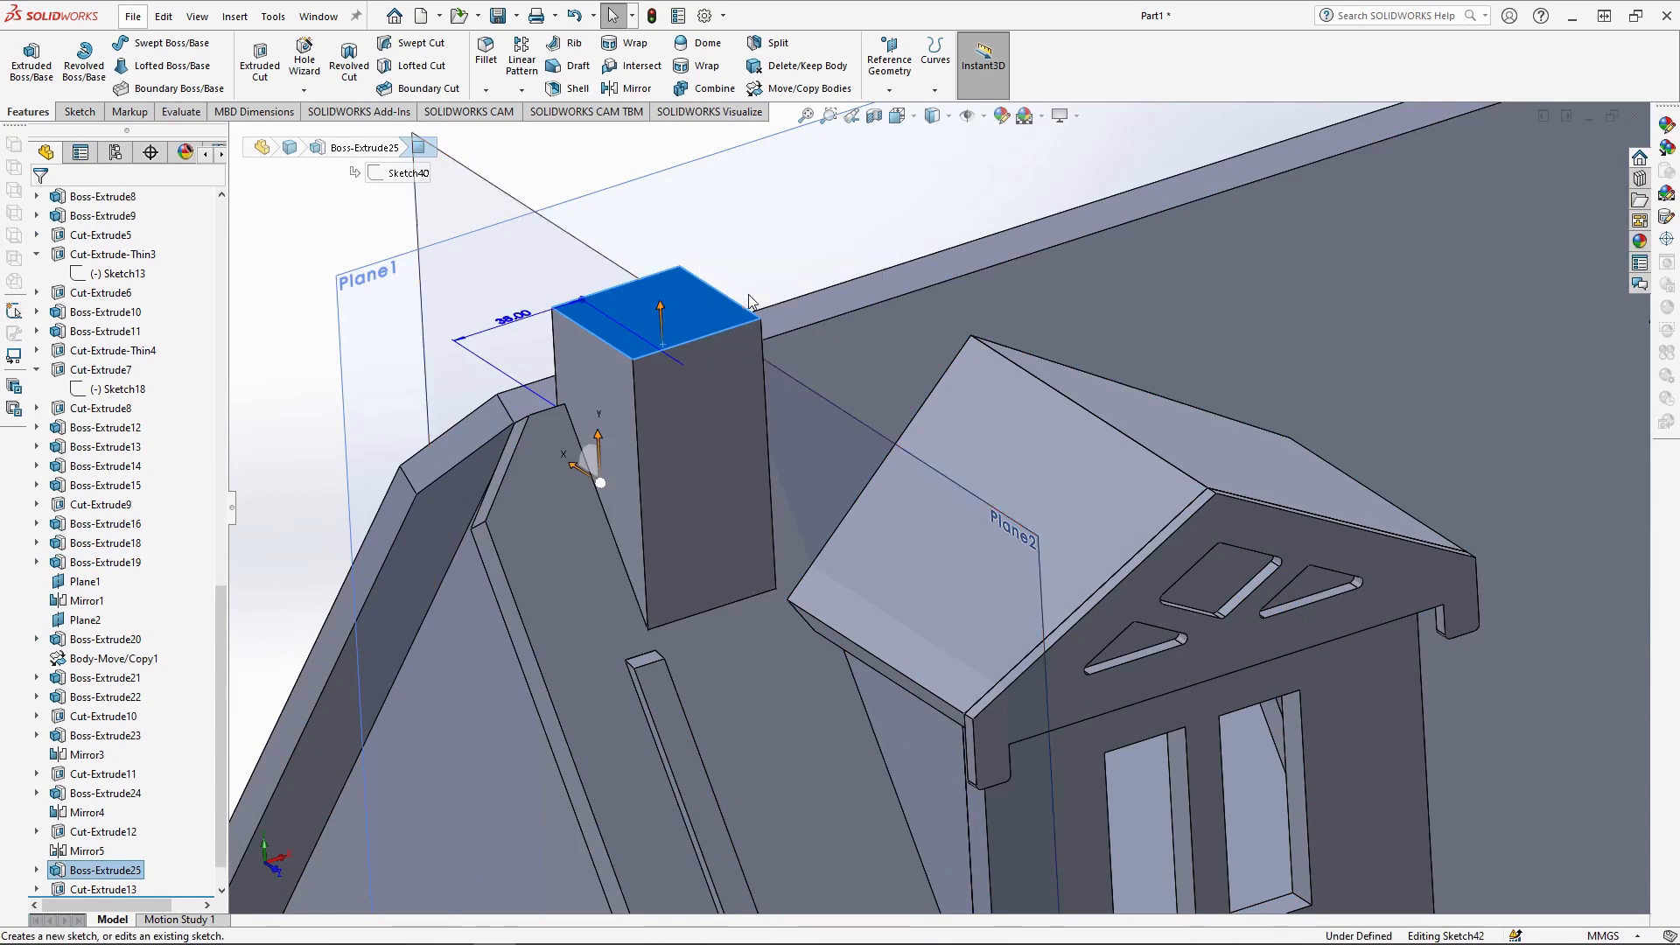
pyautogui.click(340, 63)
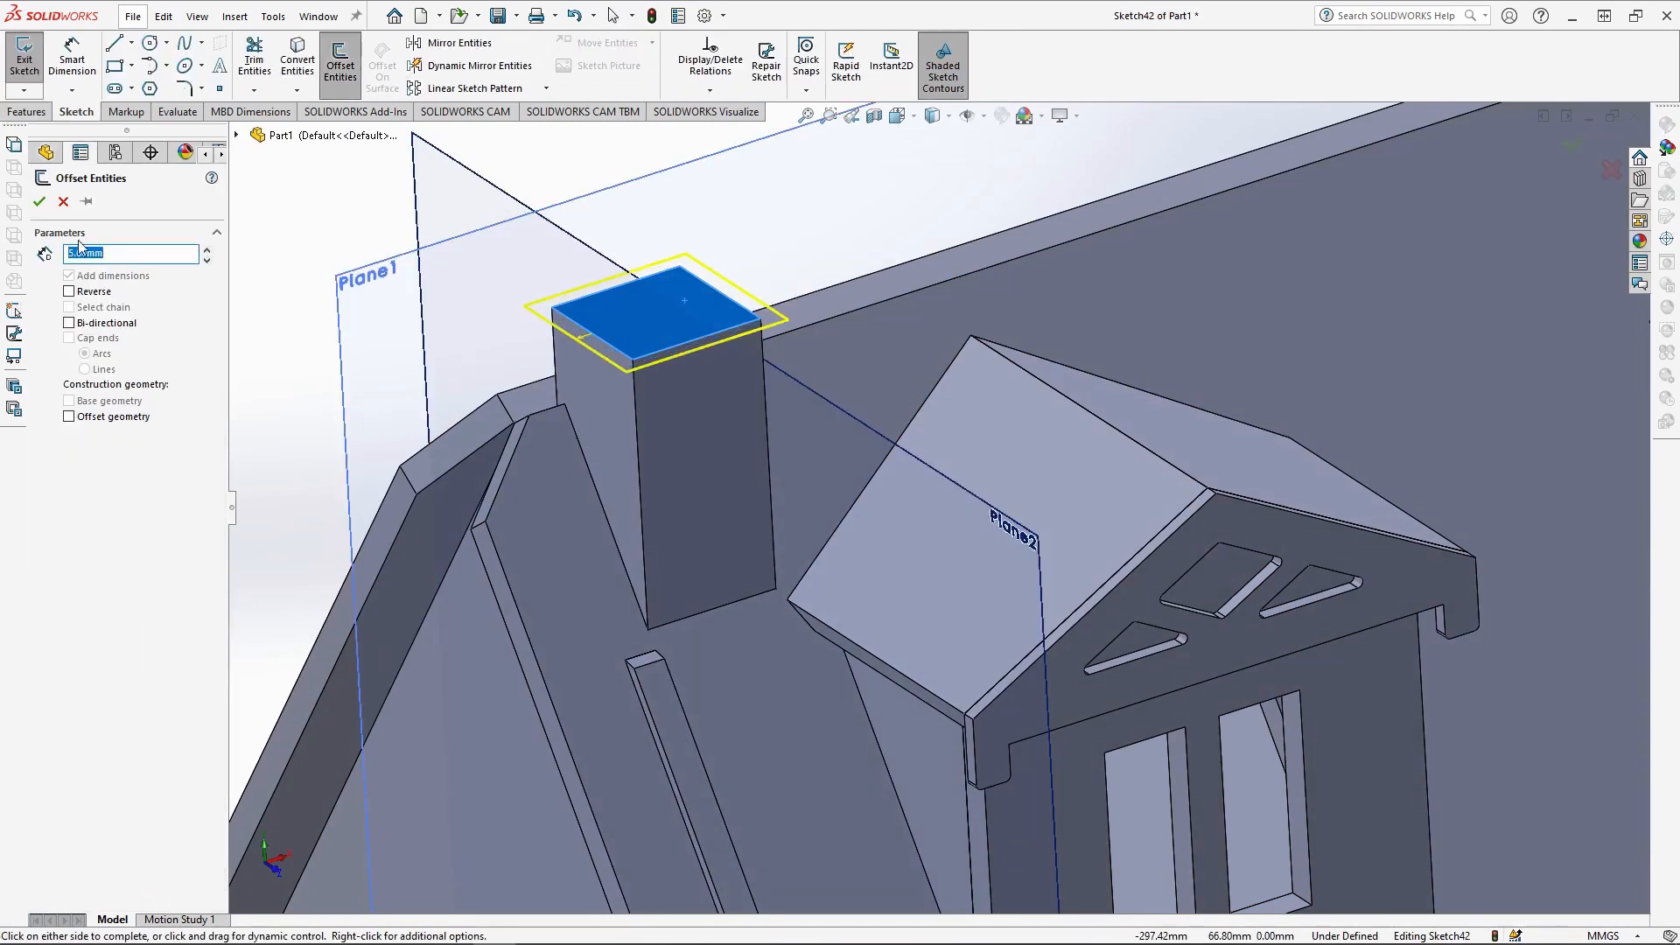
pyautogui.click(38, 201)
# - Extrude the offset outline 9 mm upward as a cap merged with the chimney body only, with automatic body selection off
pyautogui.click(27, 111)
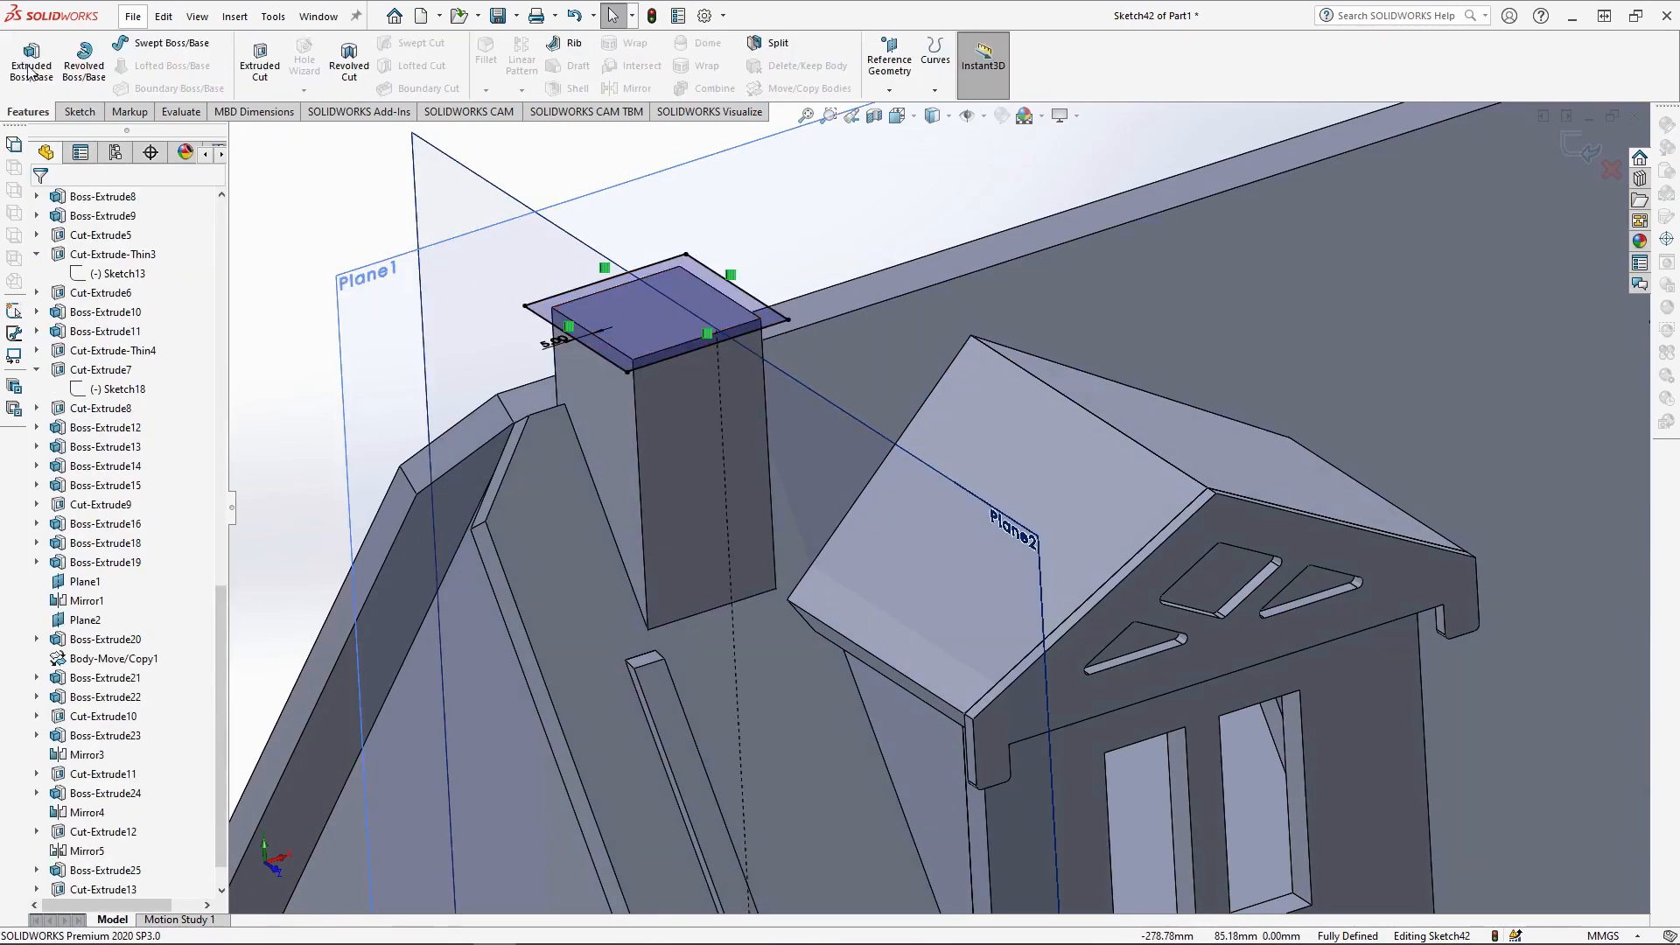
pyautogui.click(31, 66)
pyautogui.write('5')
pyautogui.press('Return')
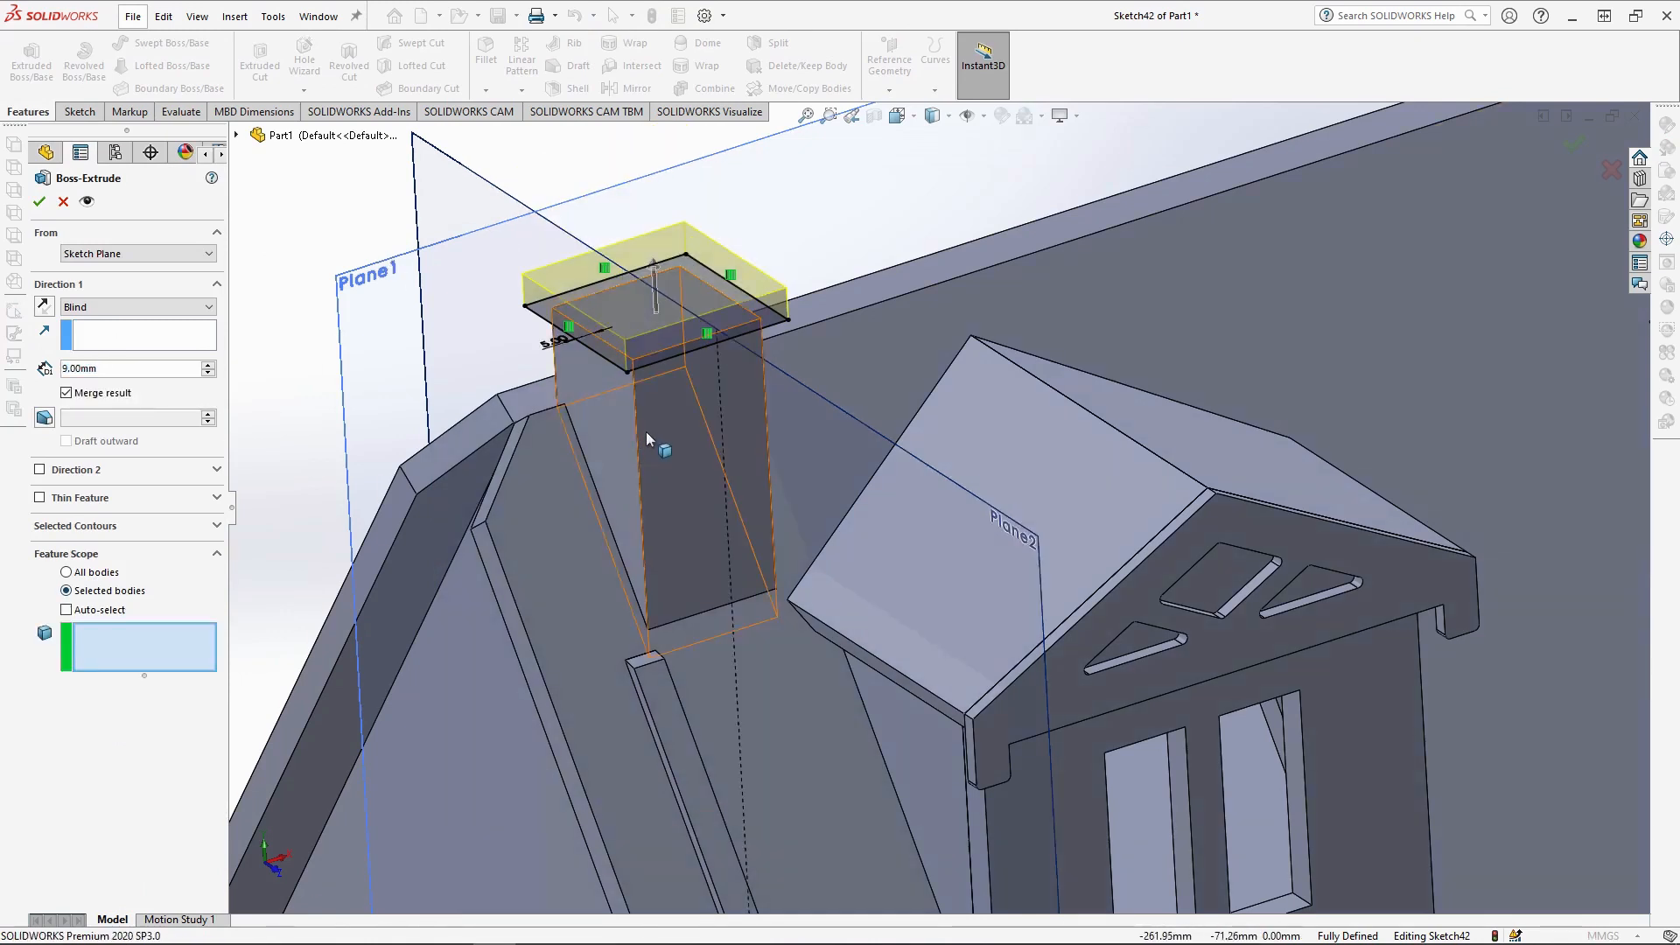
# - Start a sketch on the chimney cap's top face and offset its outline inward by 12 mm
pyautogui.click(700, 293)
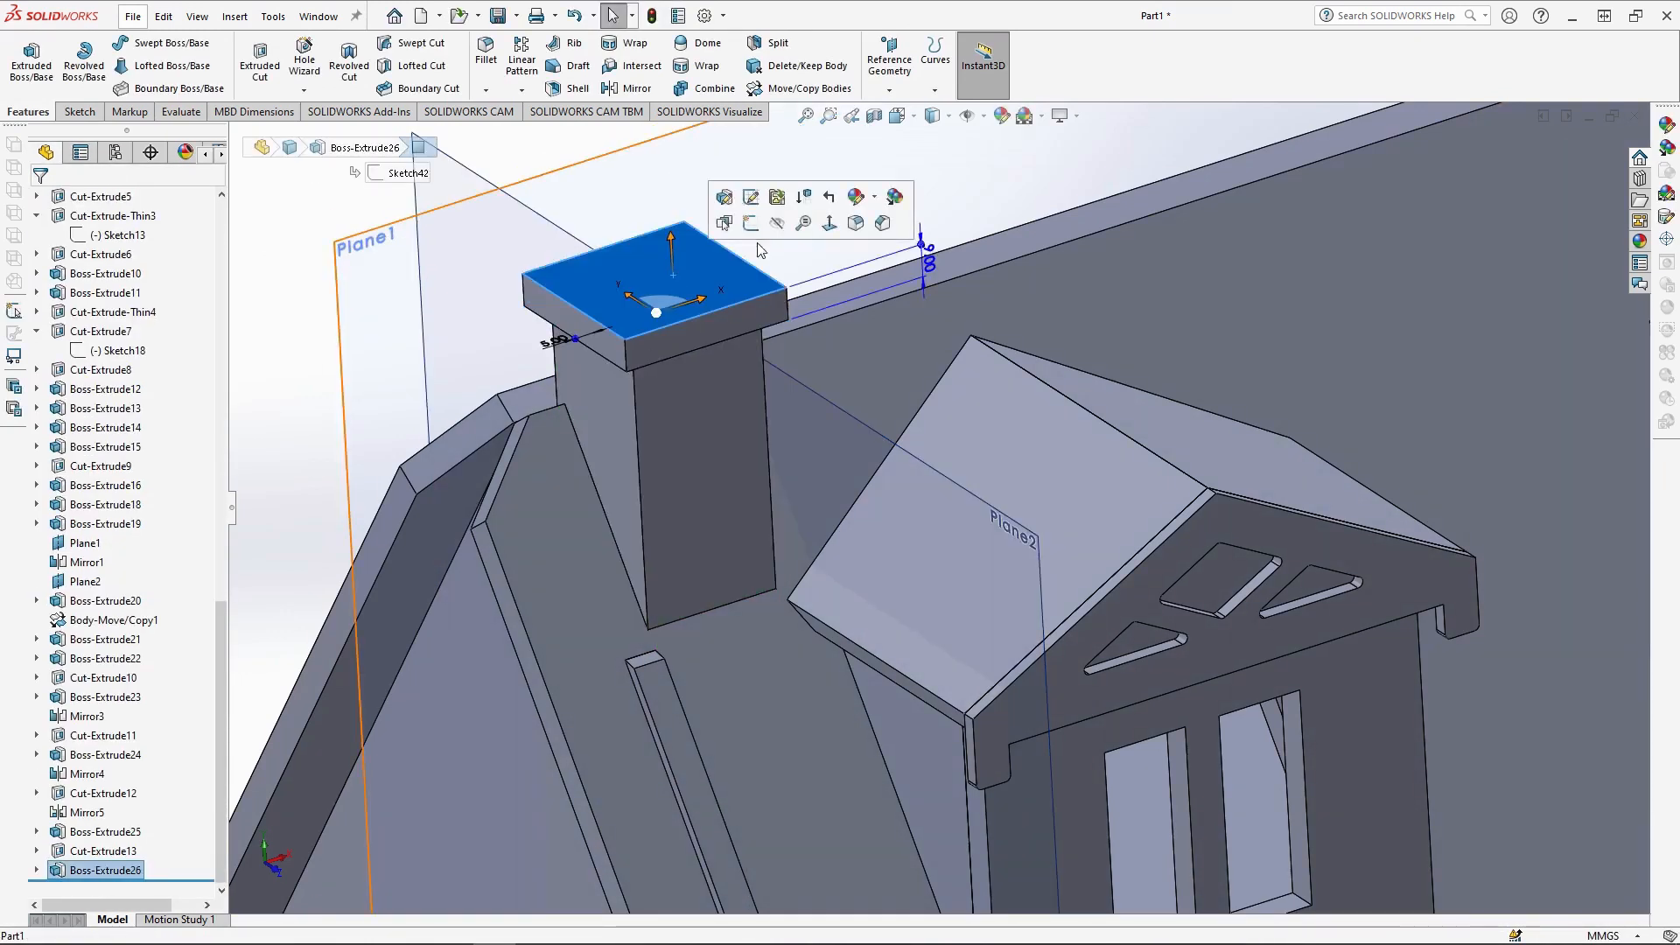
pyautogui.click(700, 235)
pyautogui.click(341, 70)
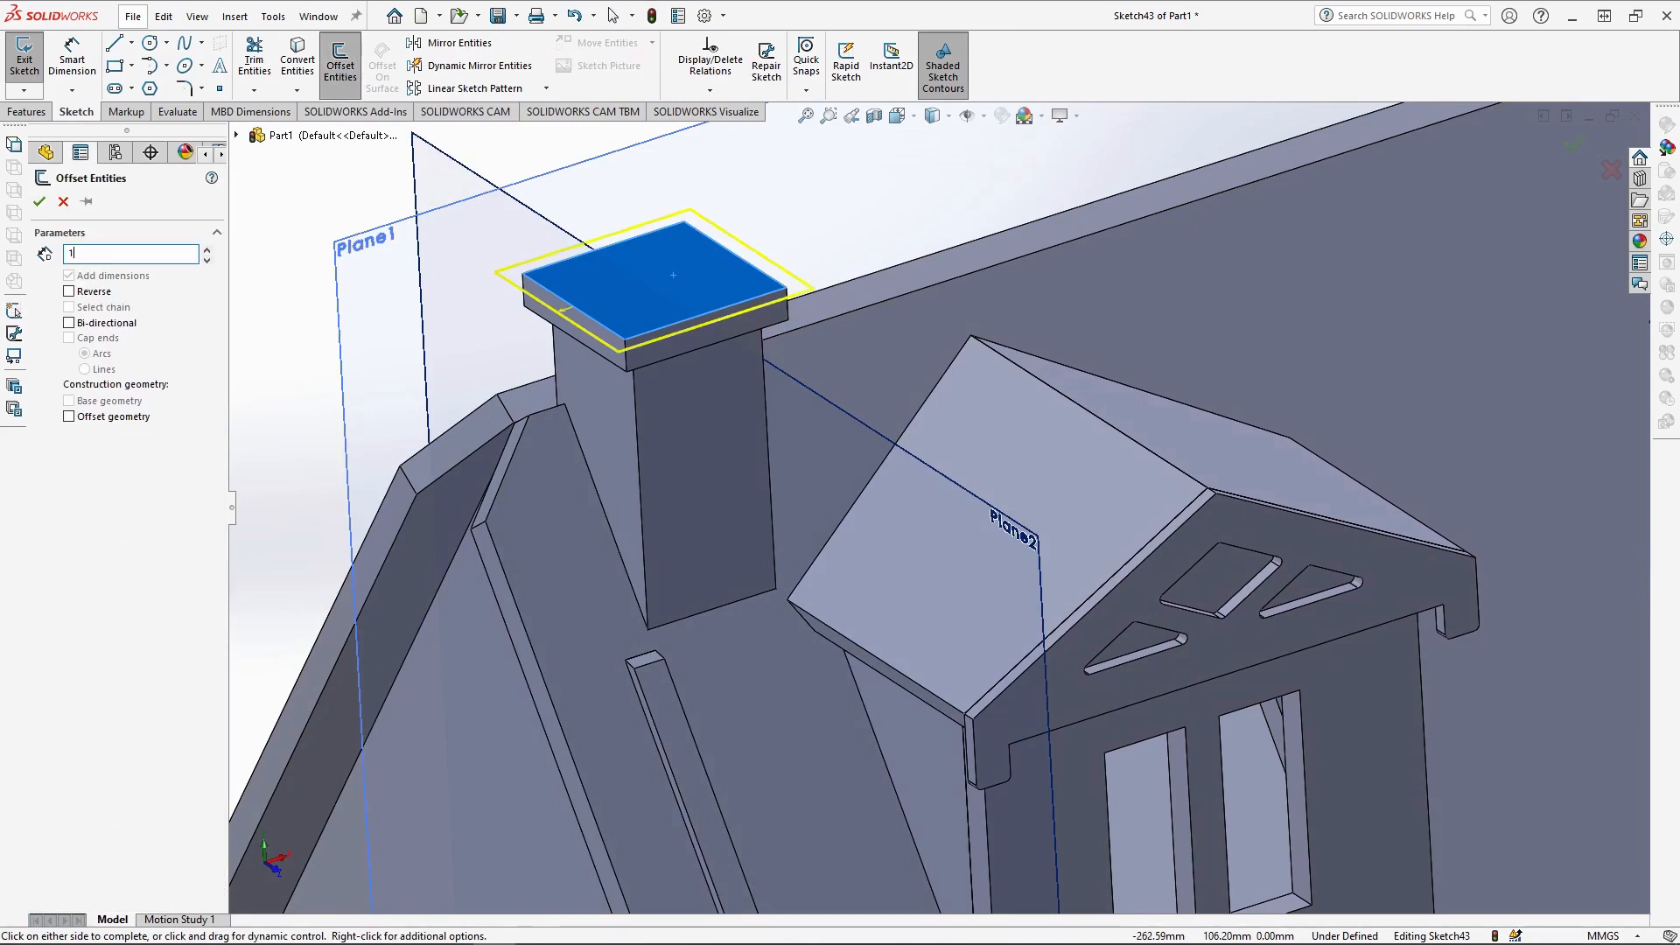
pyautogui.click(103, 293)
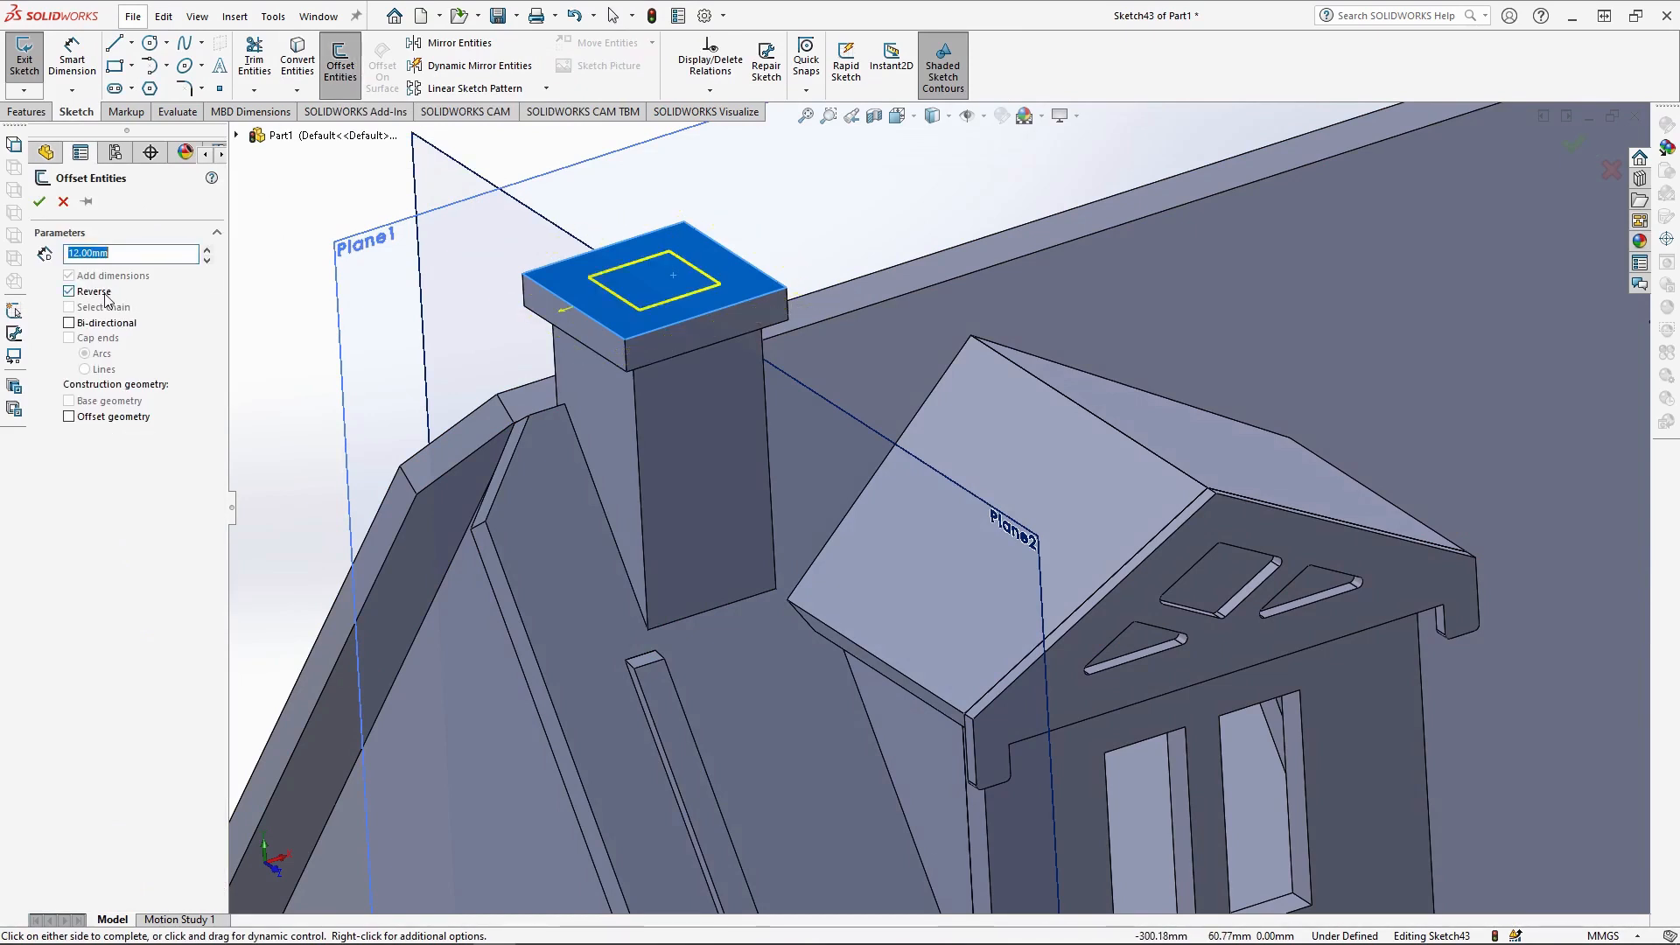
pyautogui.click(39, 202)
# - Cut the inner rectangle 25 mm deep into the chimney to form the flue opening
pyautogui.click(26, 111)
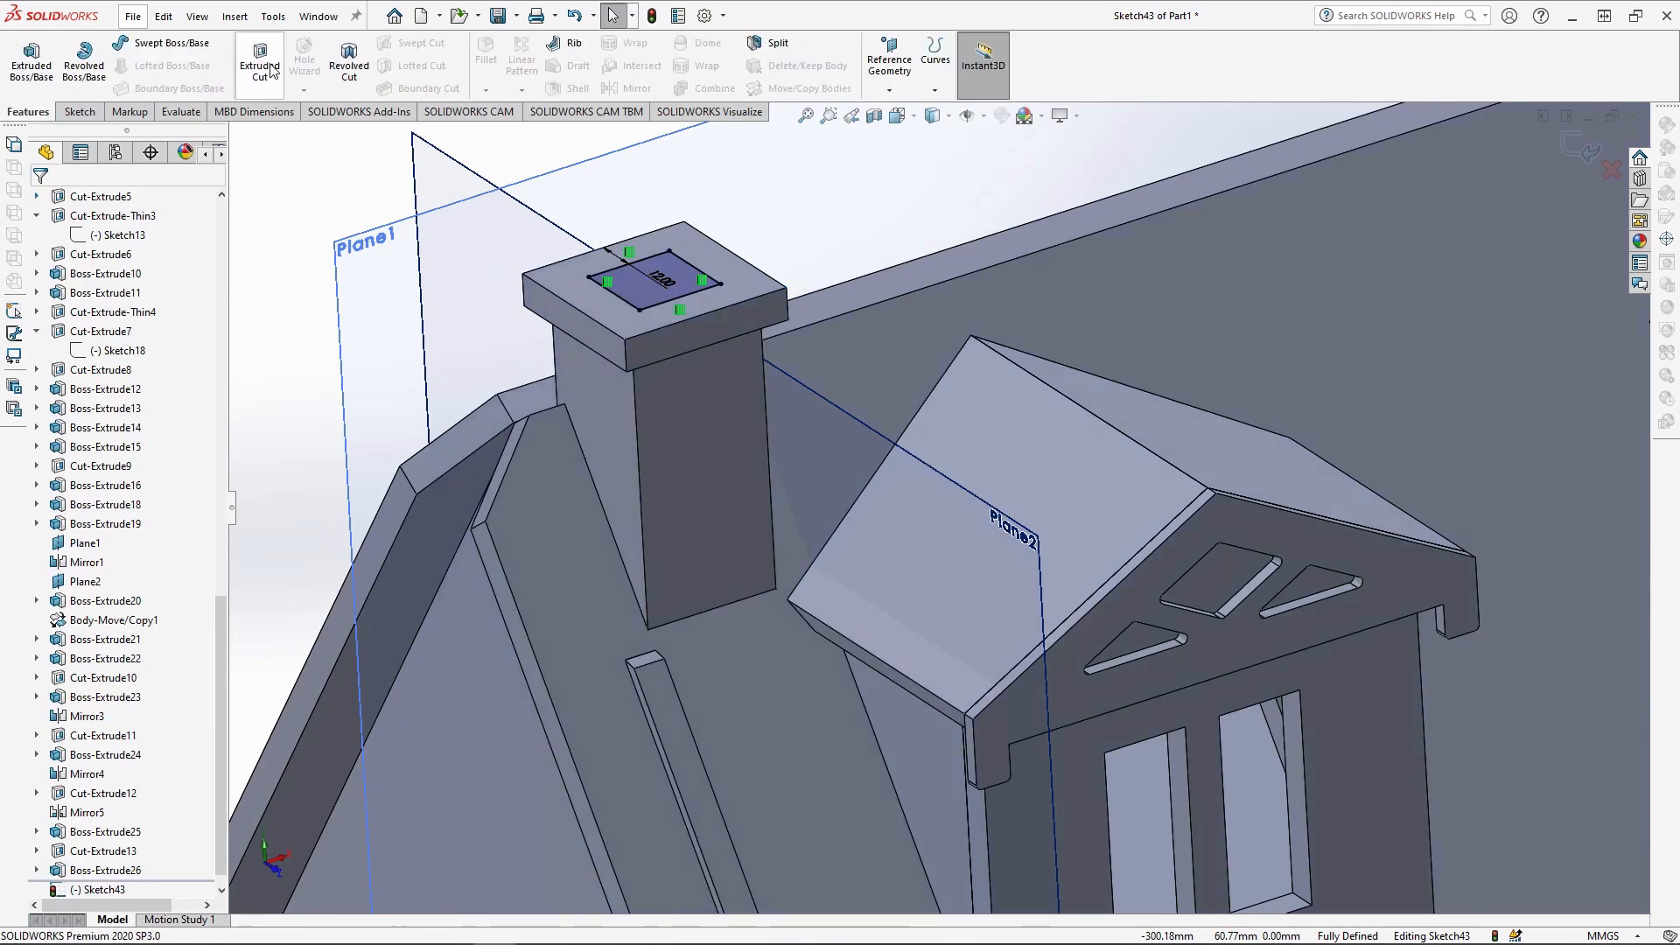
pyautogui.write('25')
pyautogui.press('Return')
pyautogui.rightClick(383, 295)
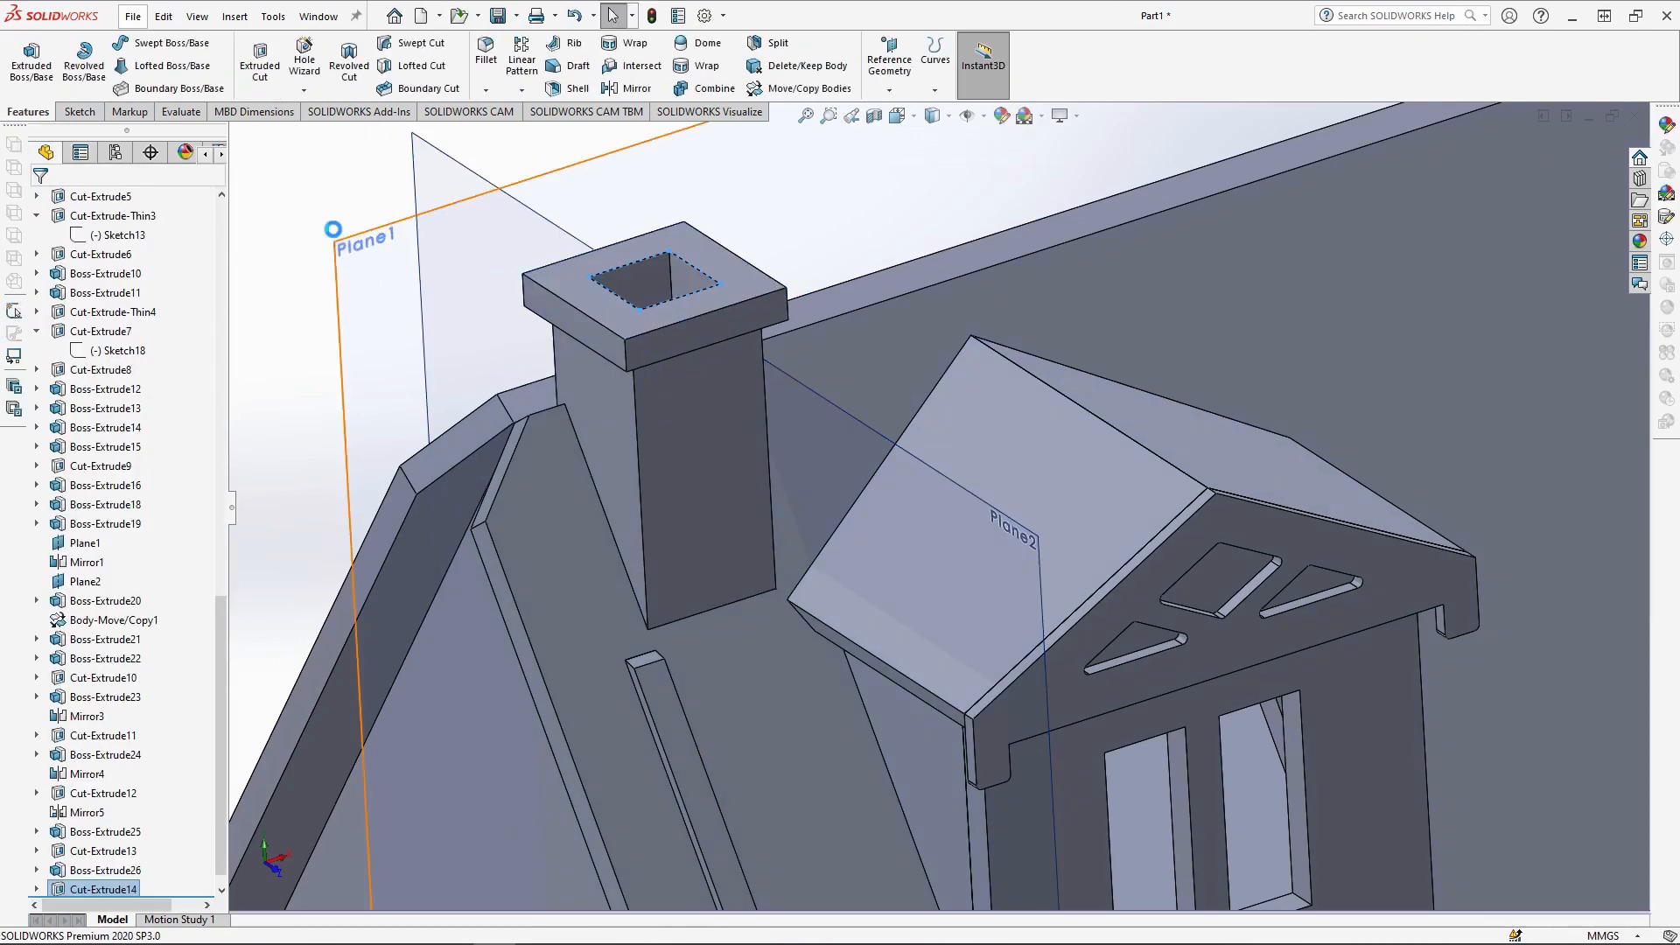
# - Examine the whole house with its chimney and dormers from the front and from the end wall
pyautogui.moveTo(684, 269); pyautogui.dragTo(693, 197, button='middle')
pyautogui.scroll(5, 703, 335)
pyautogui.moveTo(790, 415); pyautogui.dragTo(774, 438, button='middle')
pyautogui.scroll(4, 941, 504)
pyautogui.scroll(-2, 1387, 548)
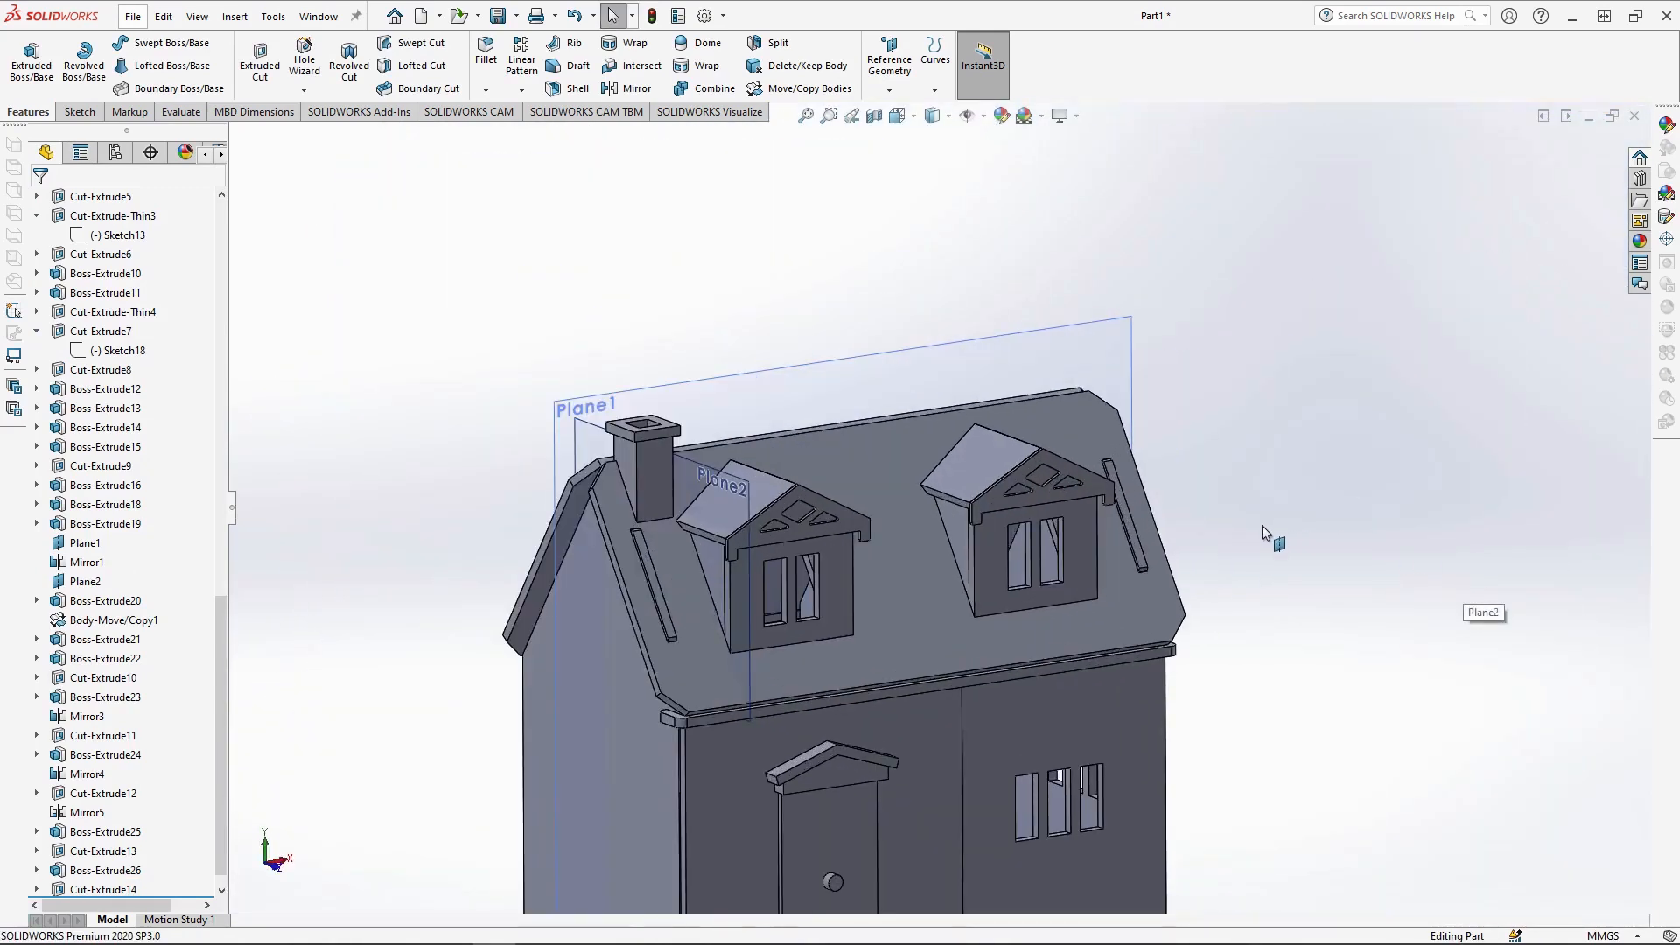
pyautogui.scroll(3, 1262, 525)
pyautogui.scroll(-2, 957, 633)
pyautogui.moveTo(1199, 753); pyautogui.dragTo(1020, 753, button='middle')
pyautogui.scroll(-3, 987, 662)
pyautogui.middleClick(998, 394)
pyautogui.moveTo(998, 395); pyautogui.dragTo(1078, 334, button='middle')
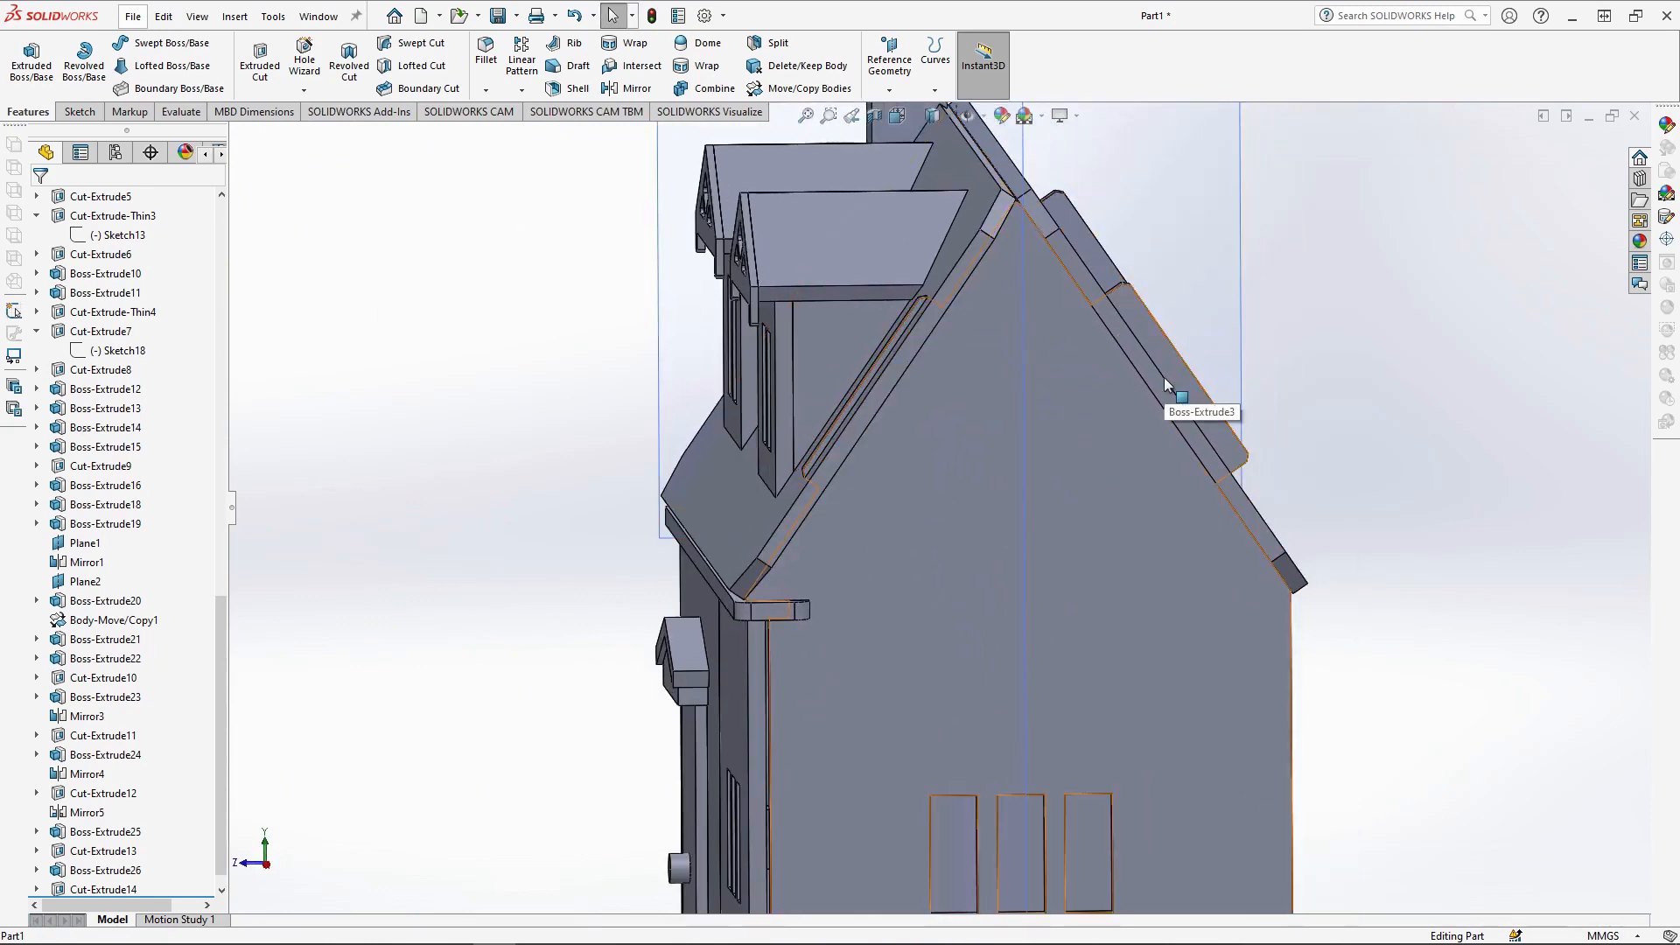
pyautogui.press('f')
pyautogui.moveTo(818, 626); pyautogui.dragTo(967, 727, button='middle')
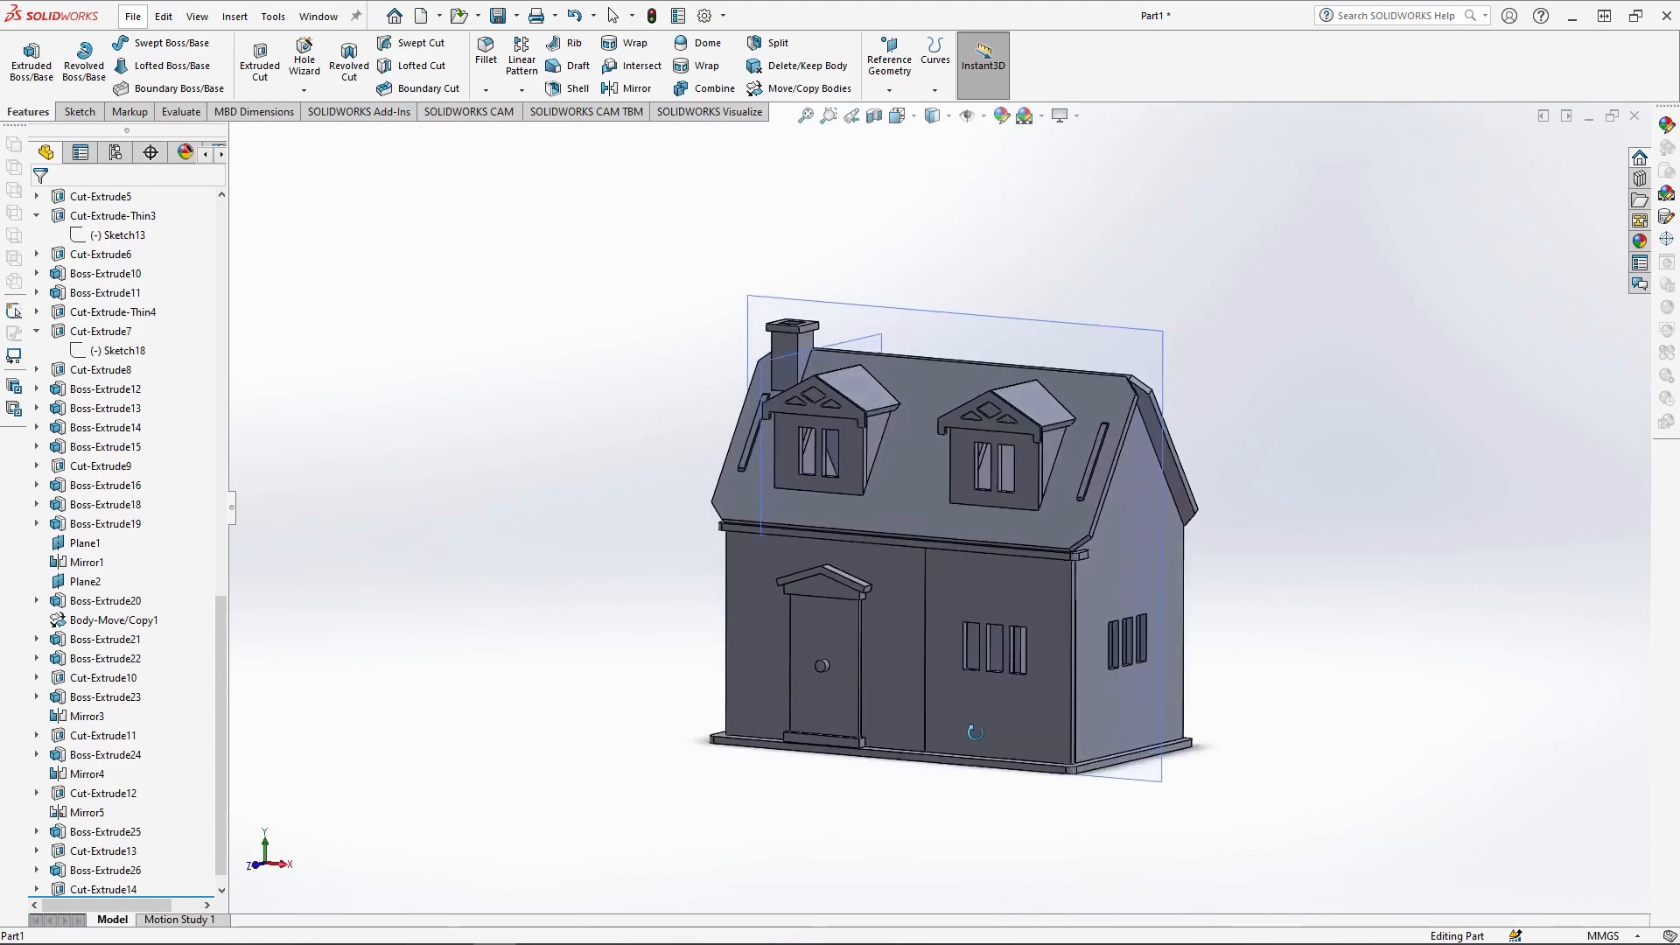
pyautogui.scroll(-2, 1086, 669)
pyautogui.scroll(2, 1094, 663)
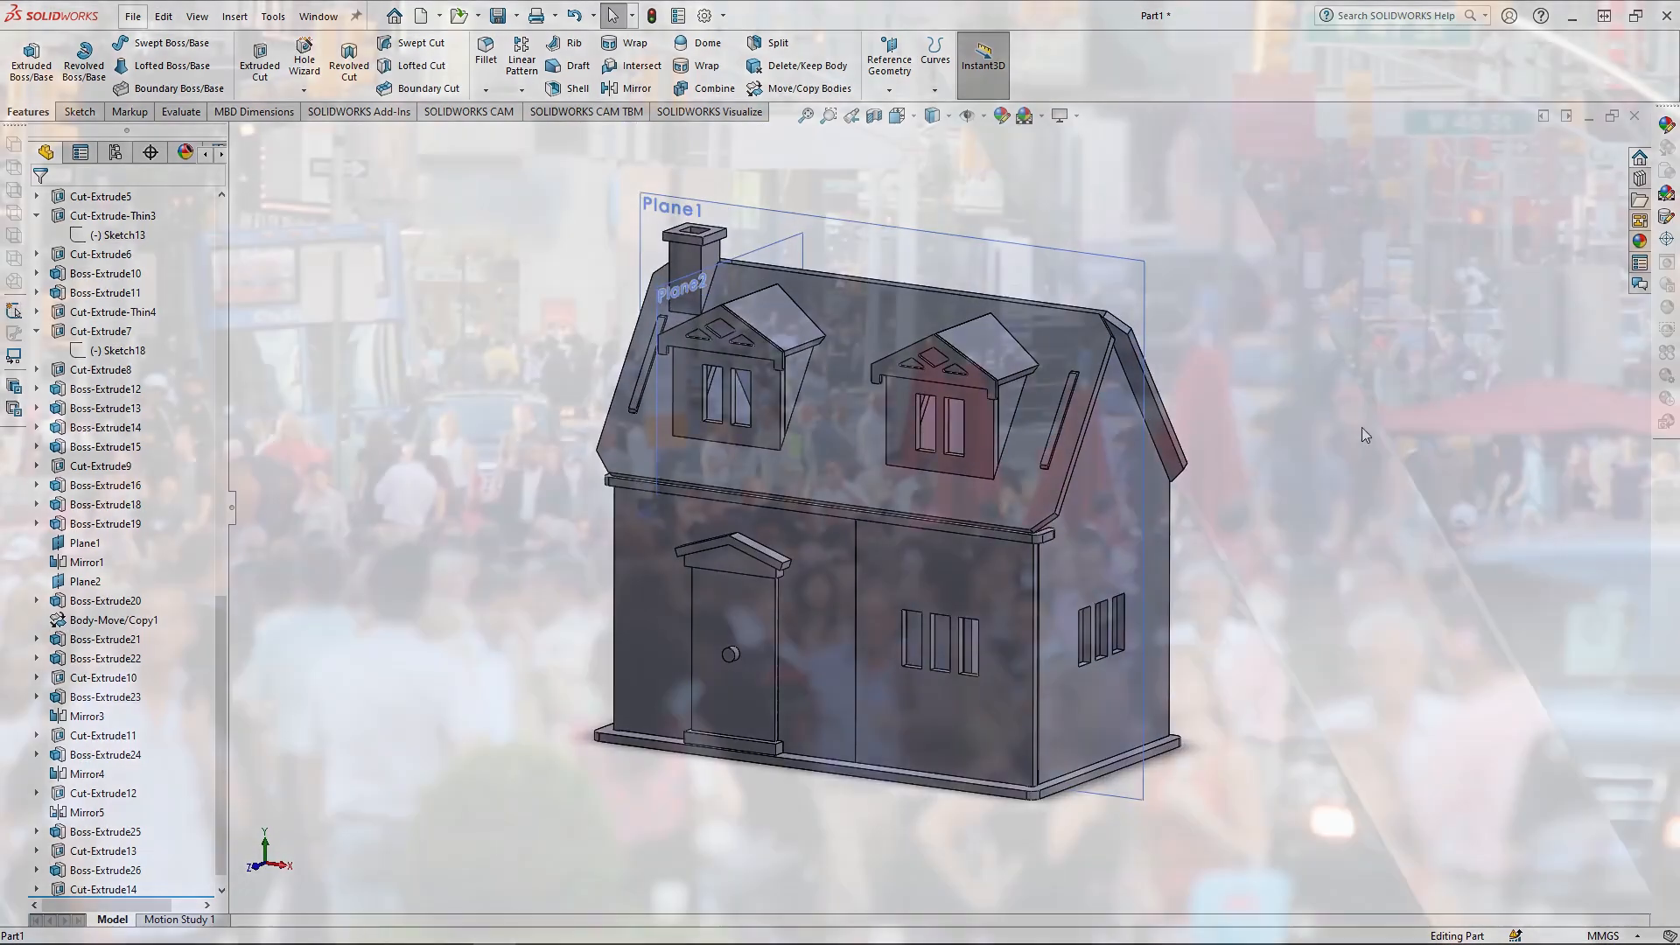